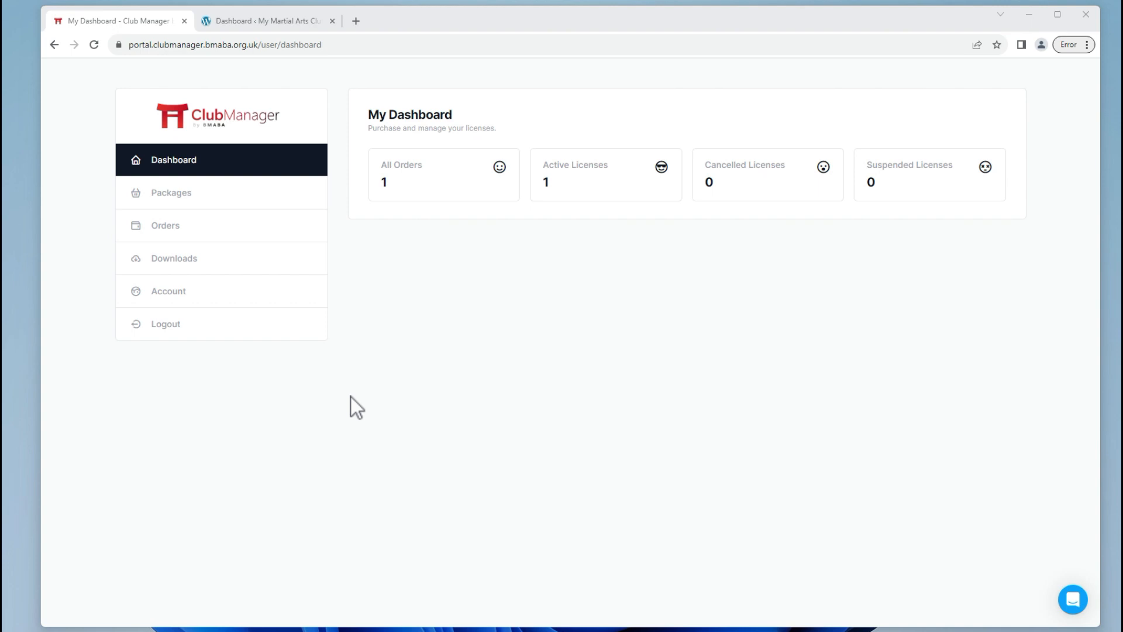
View the three plugin releases on the portal's Downloads page, then return to the WordPress dashboard.
click(303, 20)
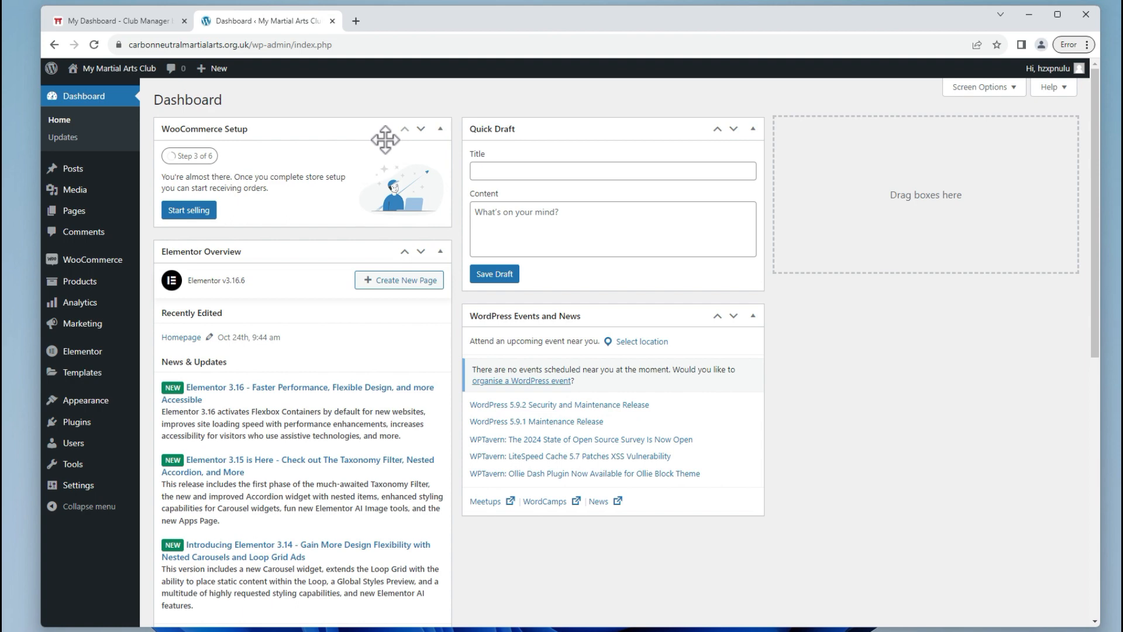
click(100, 21)
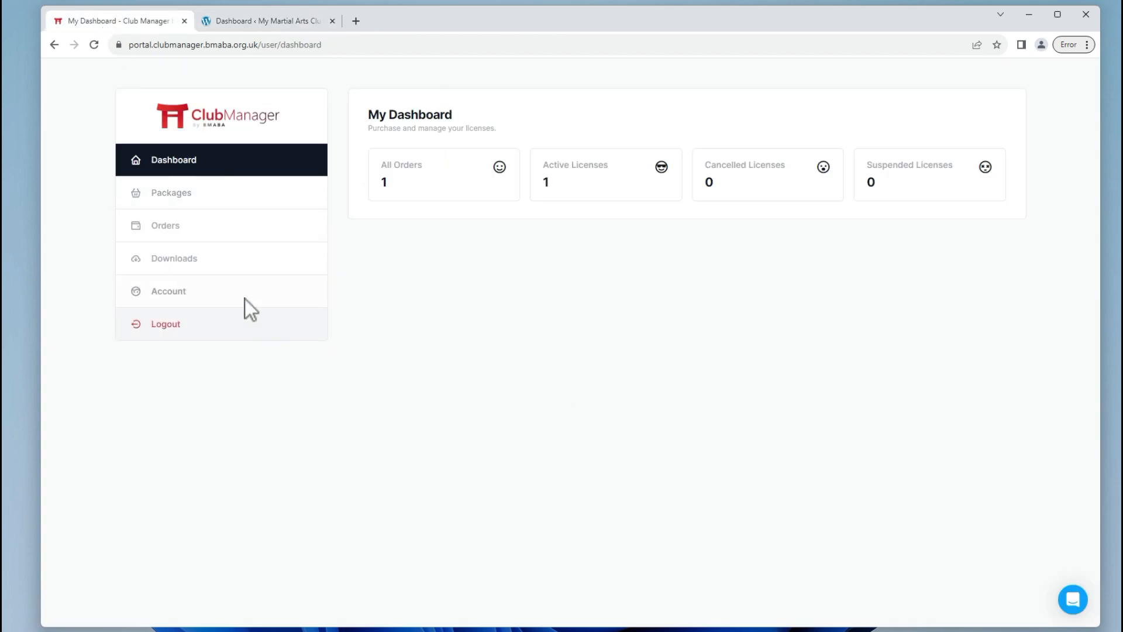
click(163, 262)
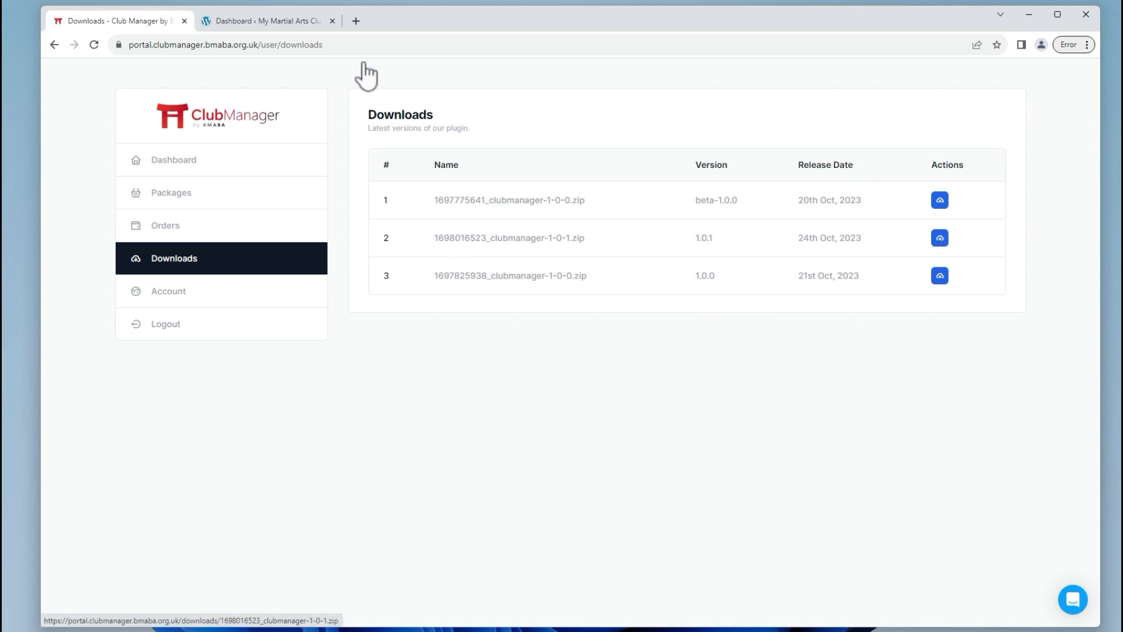
click(307, 26)
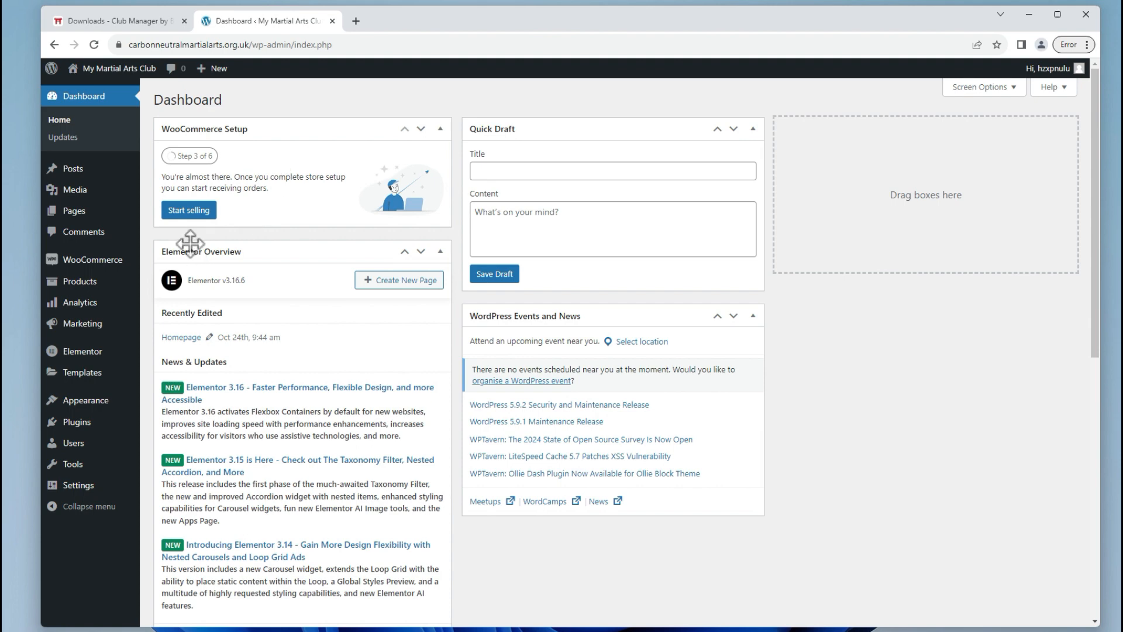
Activate the Club Manager by BMABA plugin from Installed Plugins and bring up its Welcome page.
click(98, 428)
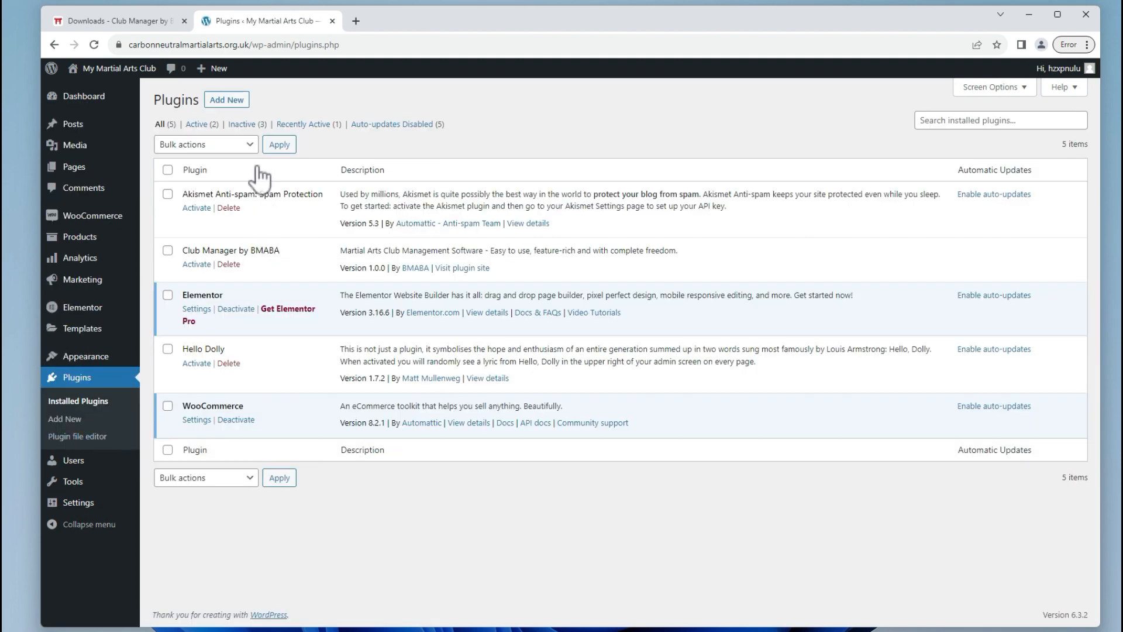
click(230, 105)
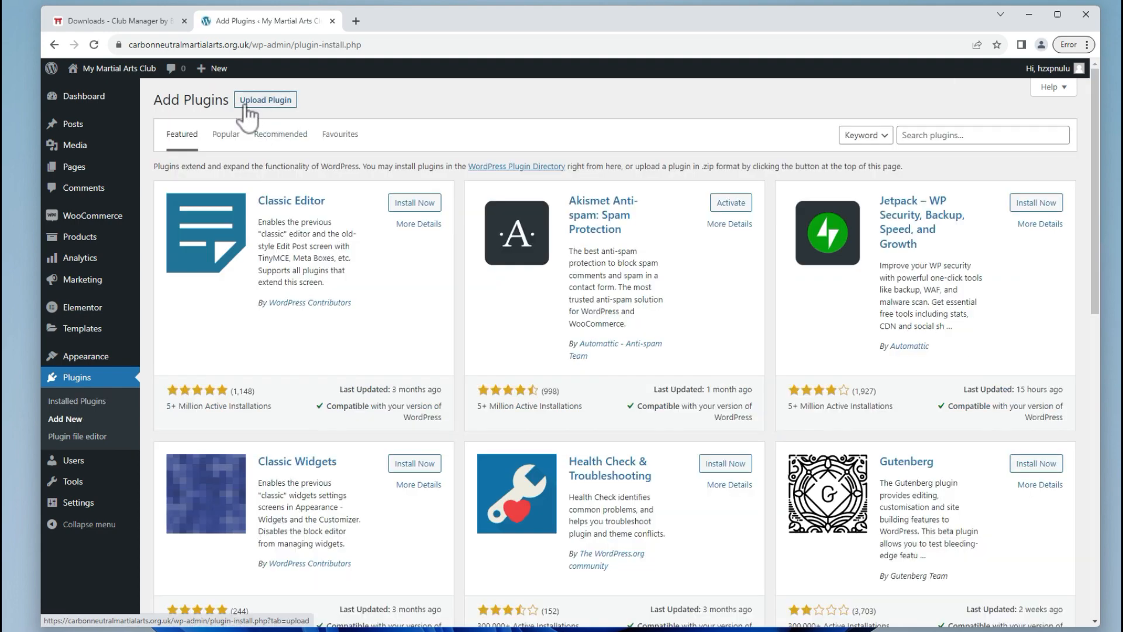
click(268, 103)
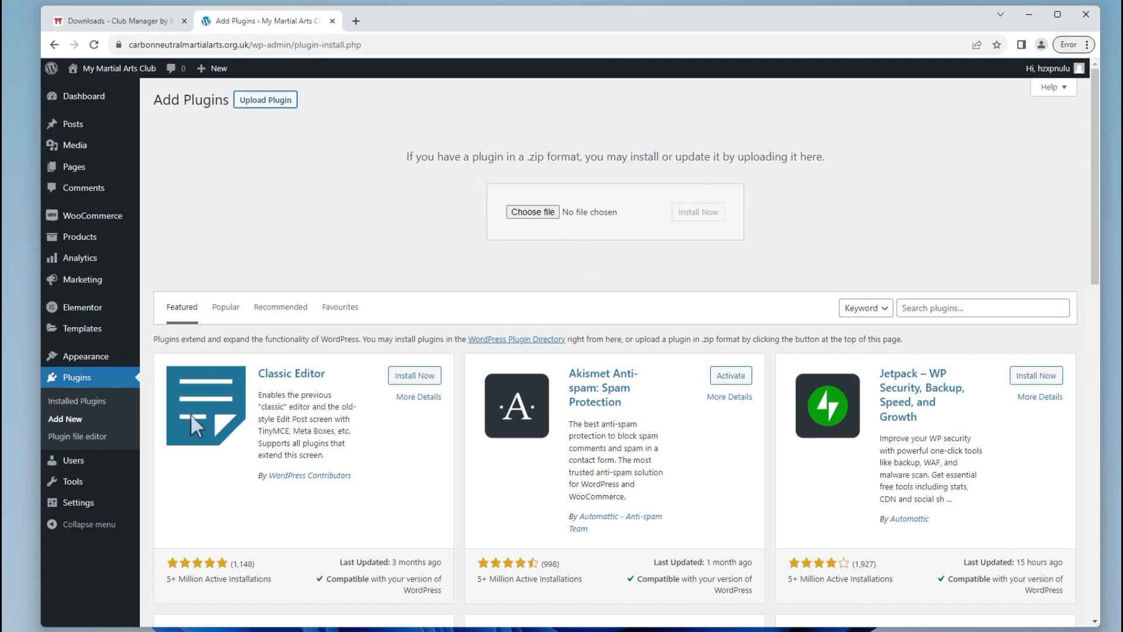
click(82, 401)
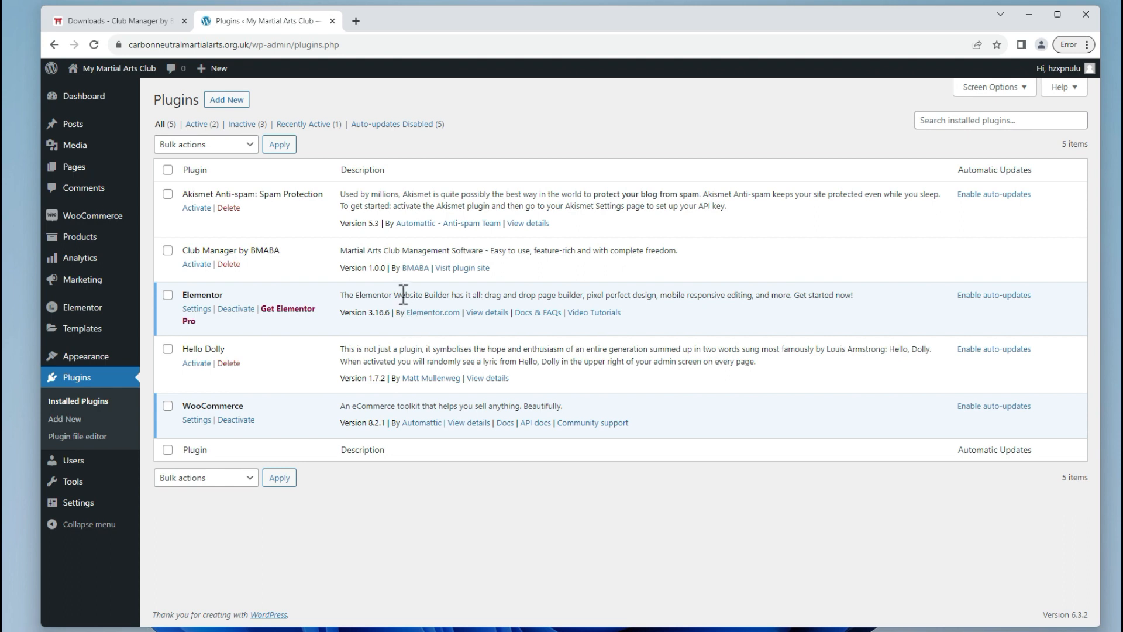
click(203, 266)
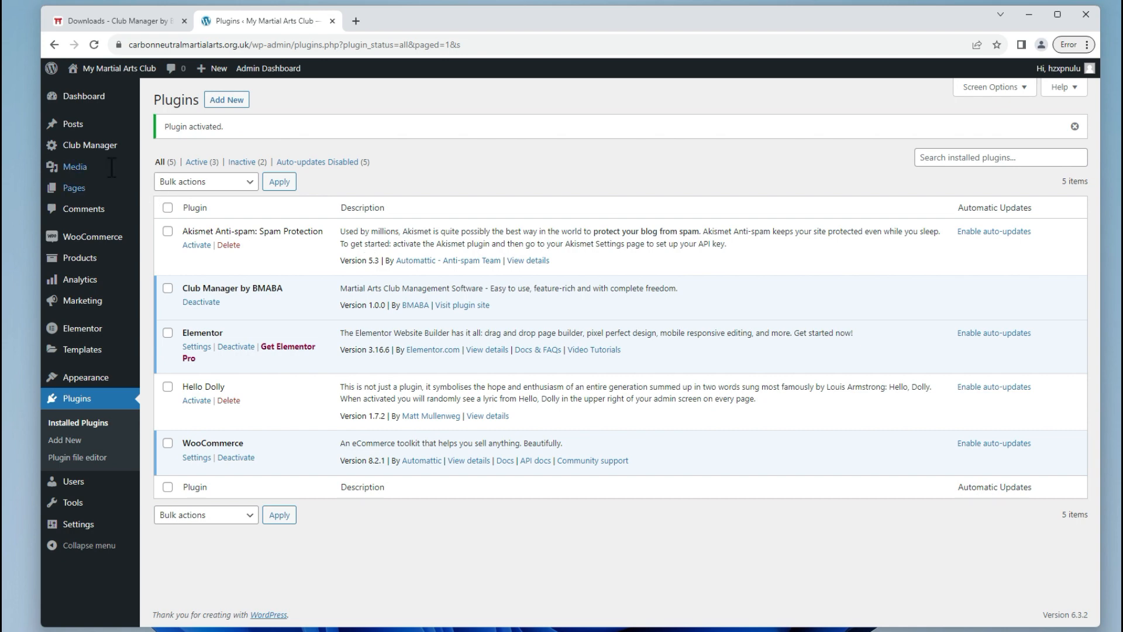
click(74, 148)
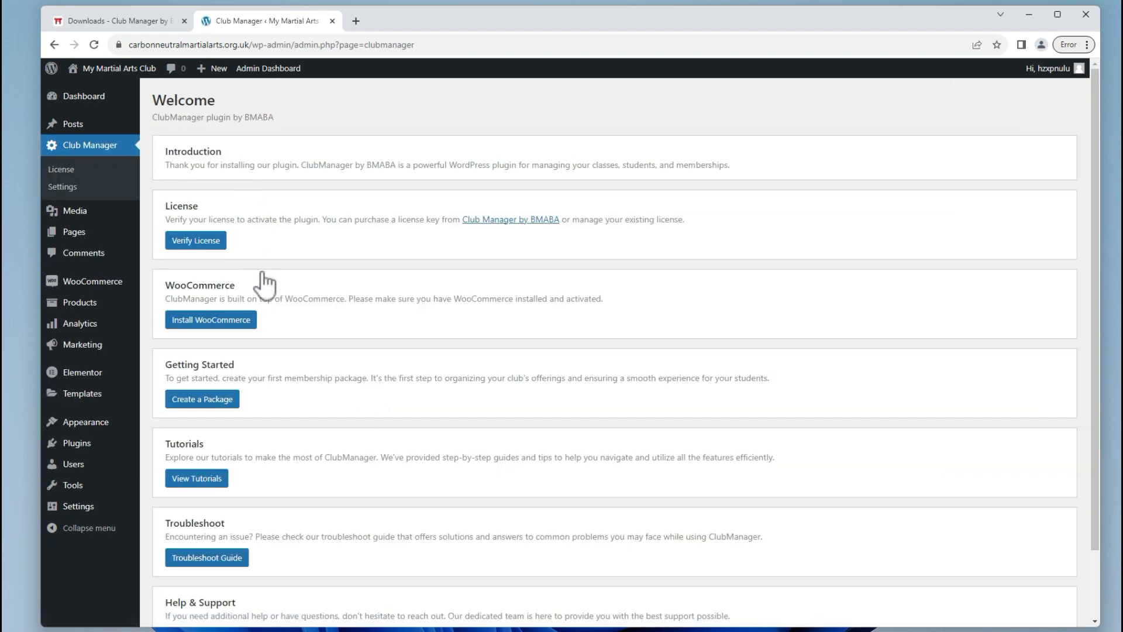
Confirm the Club Manager licence shows Activated, checking the portal's order history along the way.
click(214, 245)
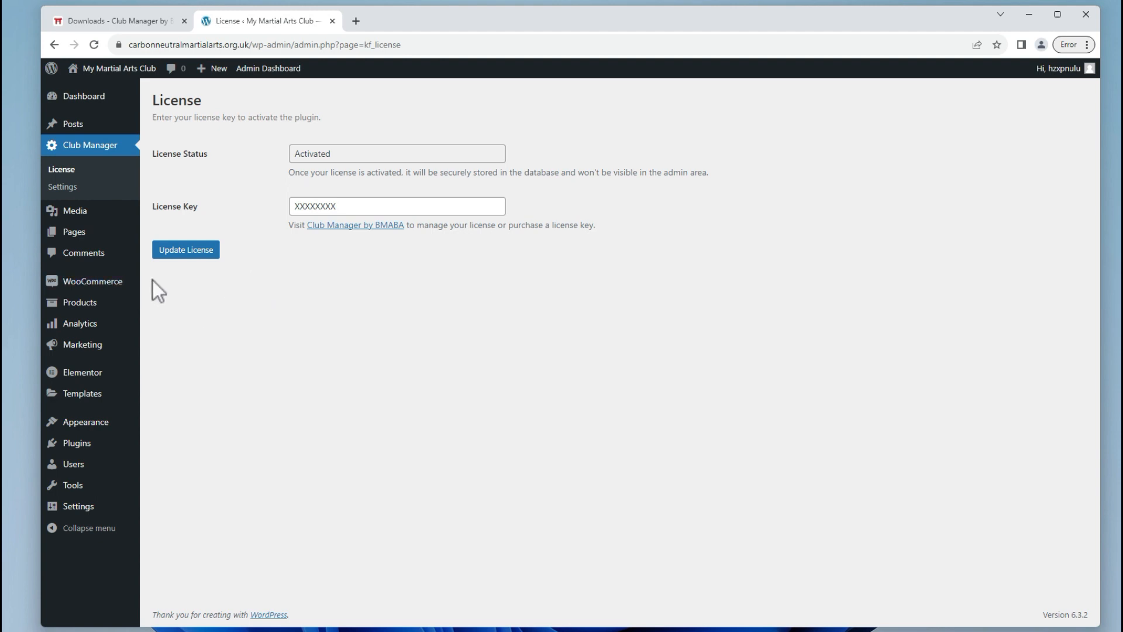
click(125, 21)
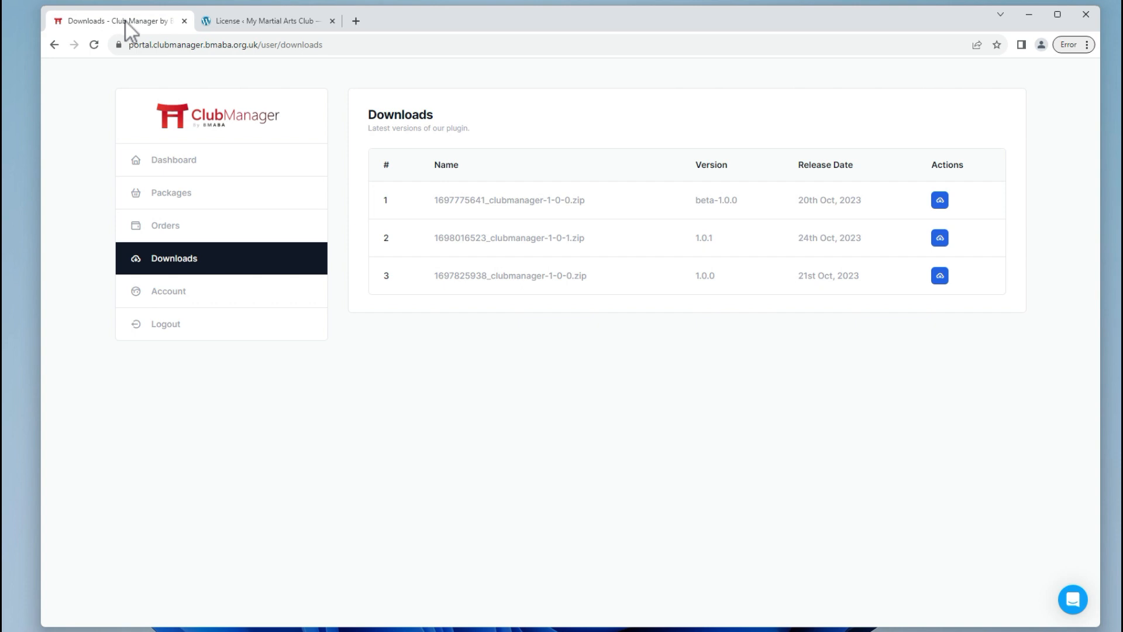
click(186, 235)
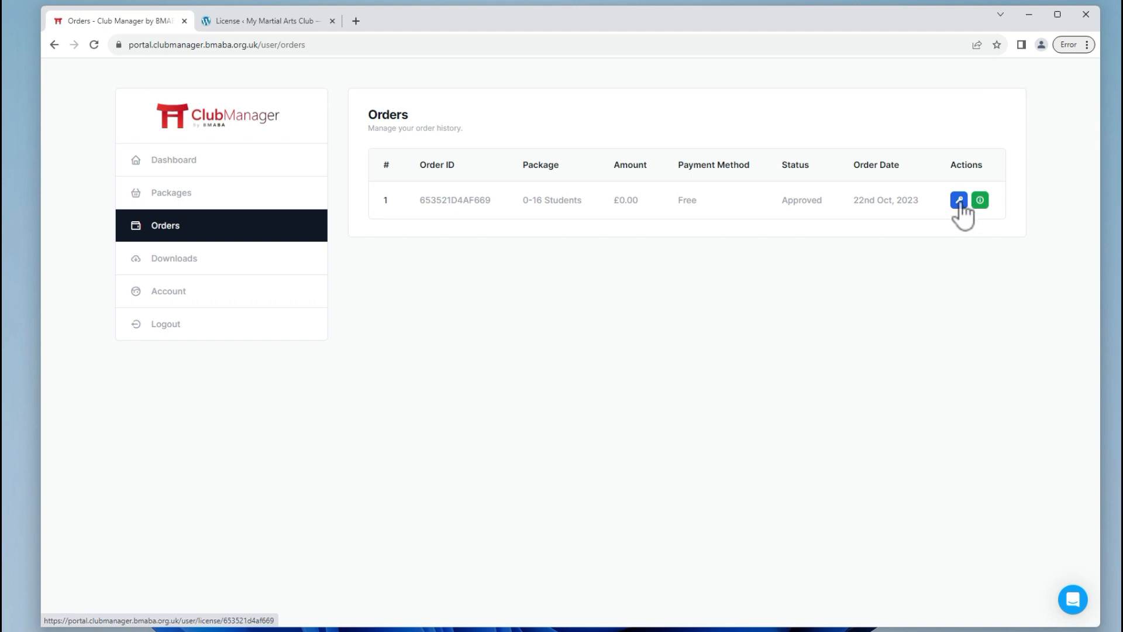
click(280, 27)
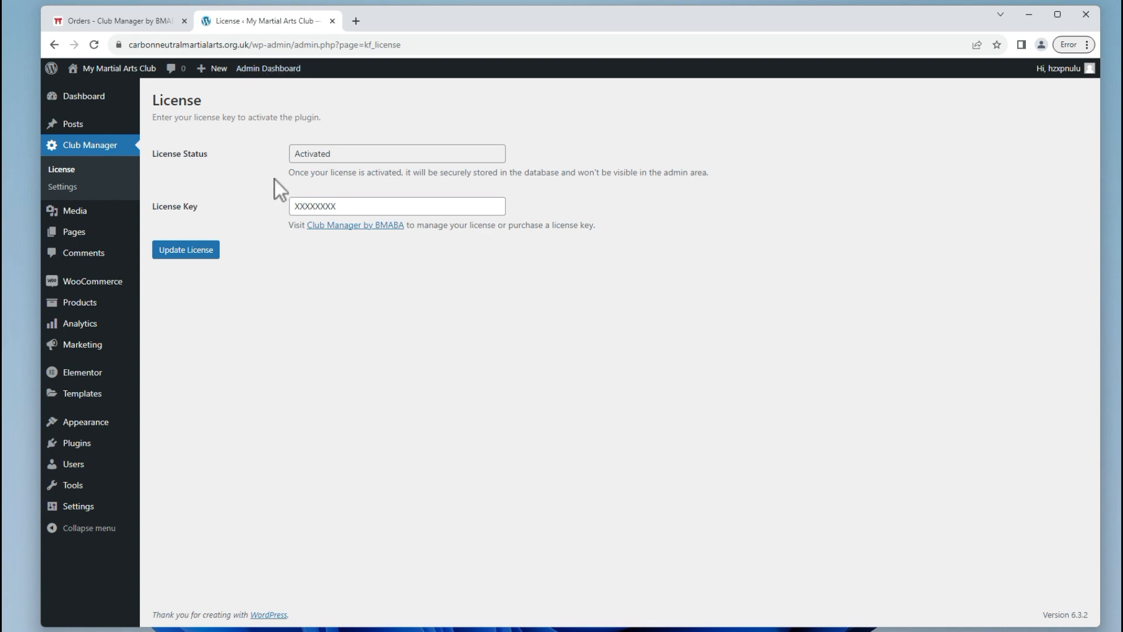
Reopen the Club Manager Welcome page and look through its WooCommerce, Getting Started and Help sections.
click(88, 145)
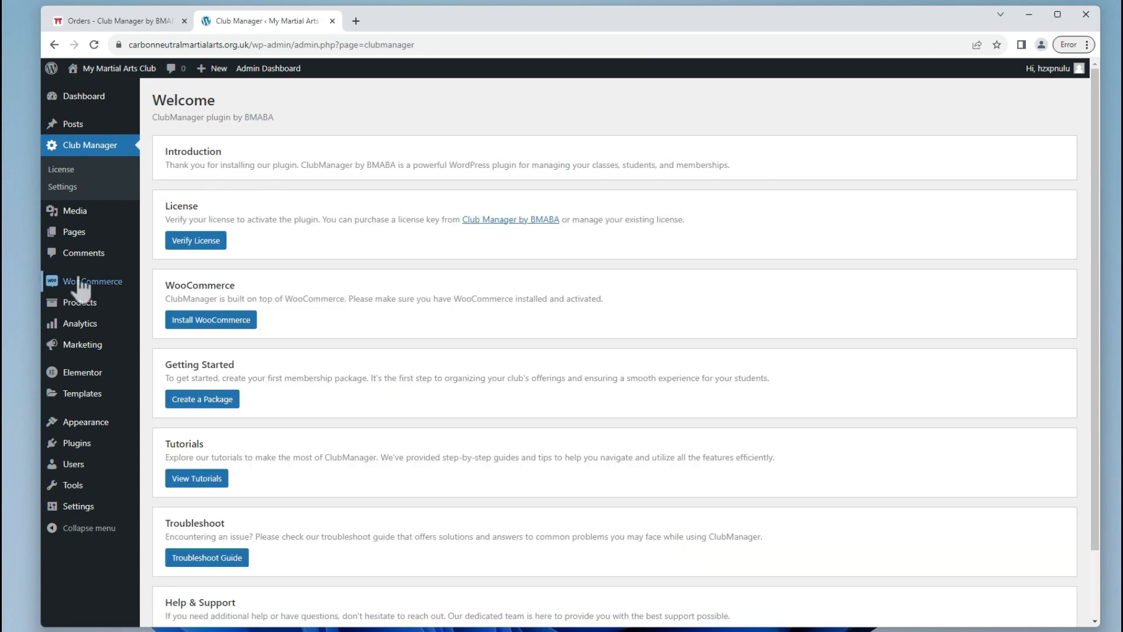
mouse_move(70, 283)
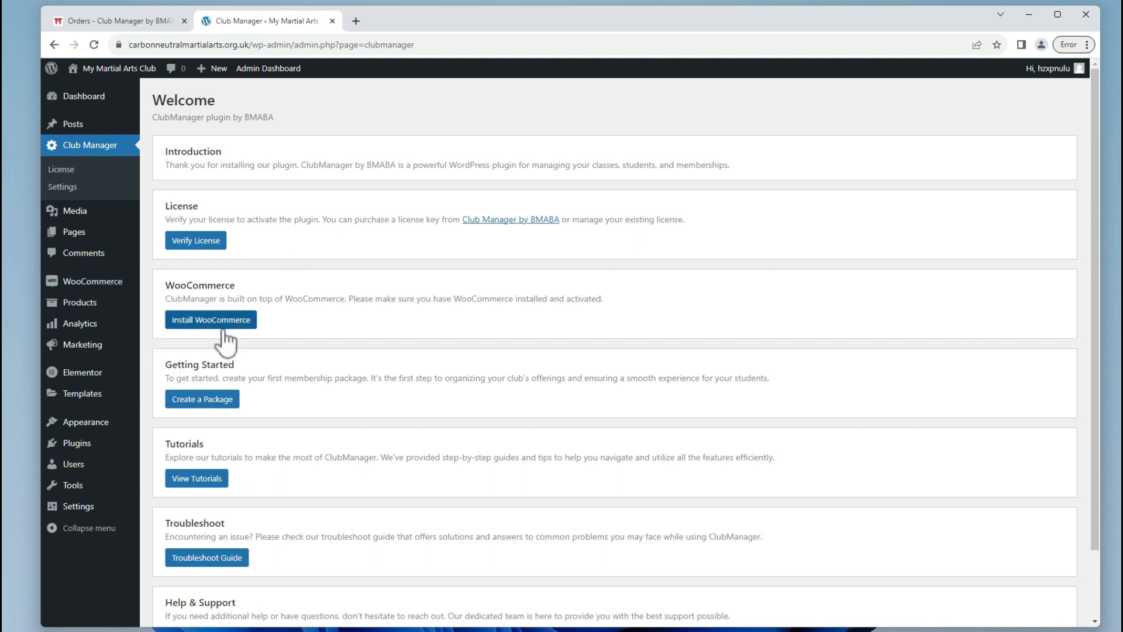
scroll(251, 351, down, 2)
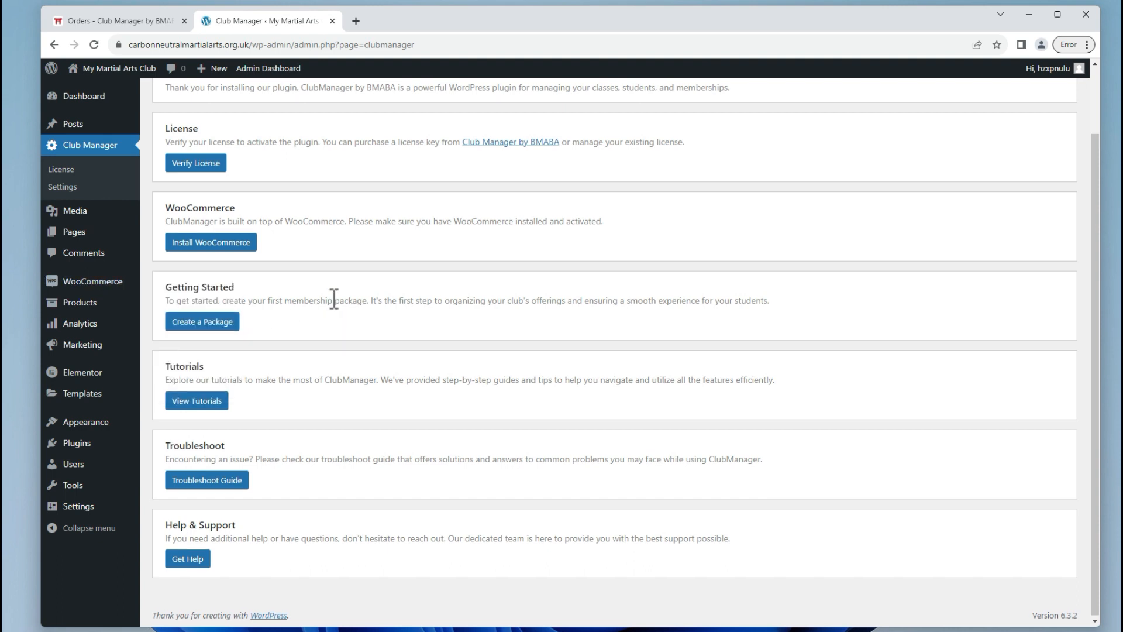
scroll(331, 298, up, 2)
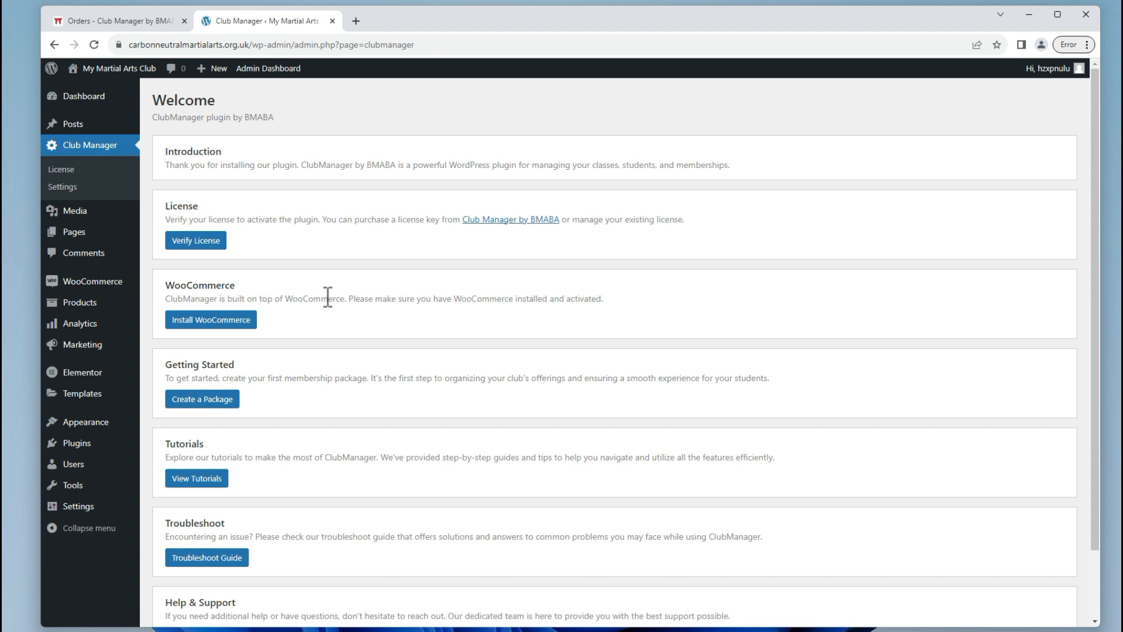
Go to WooCommerce Settings > Payments and manage the Direct bank transfer method.
mouse_move(107, 288)
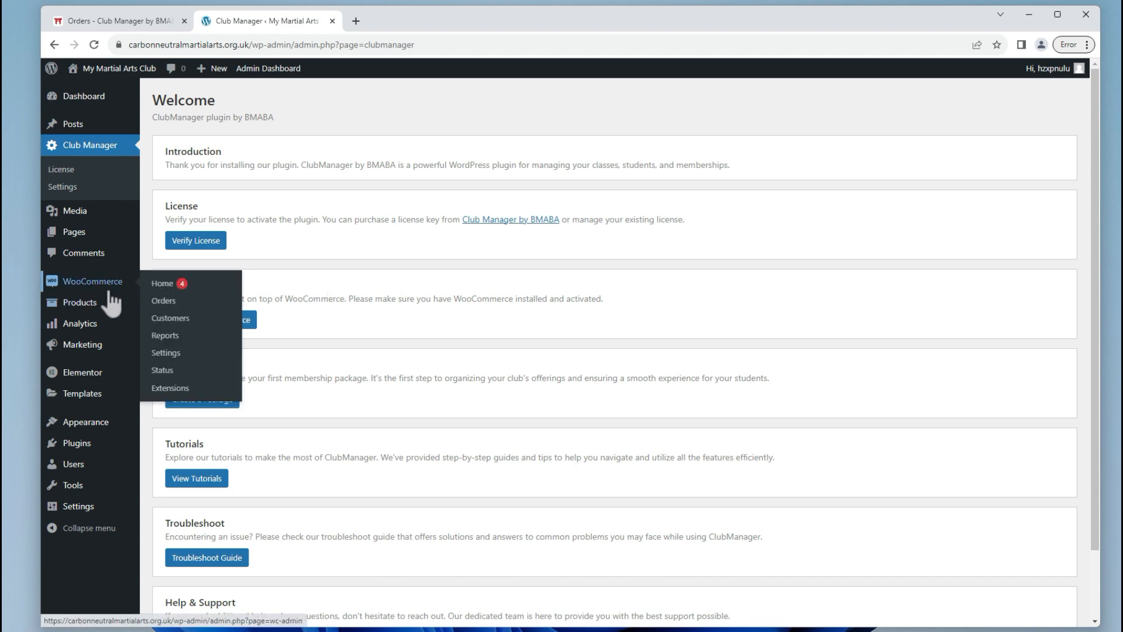
click(197, 358)
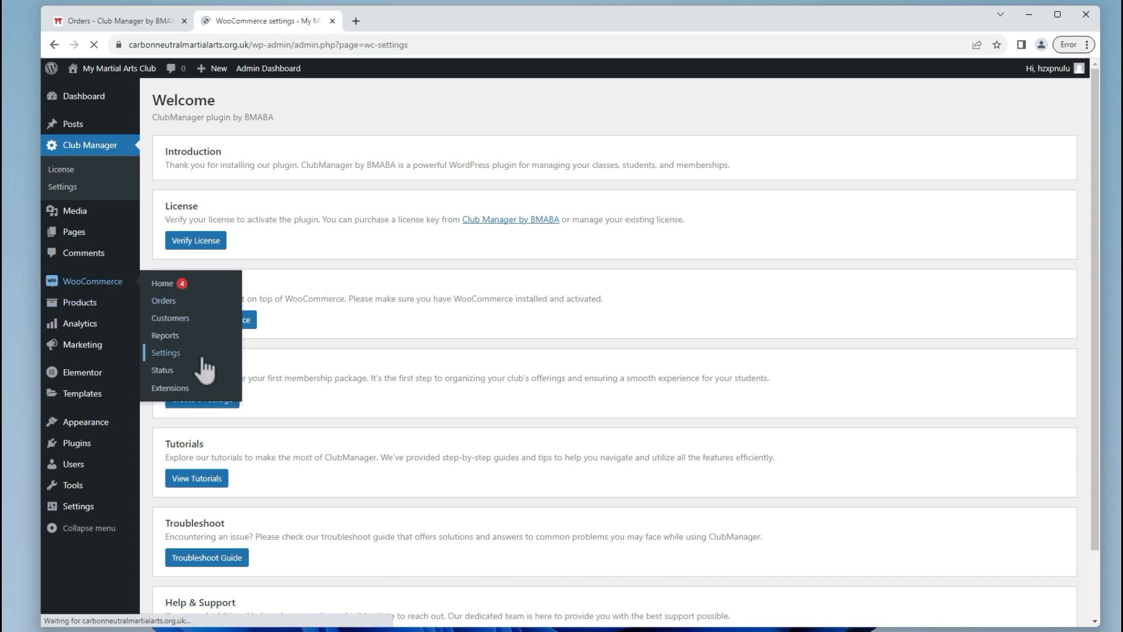
scroll(364, 367, down, 4)
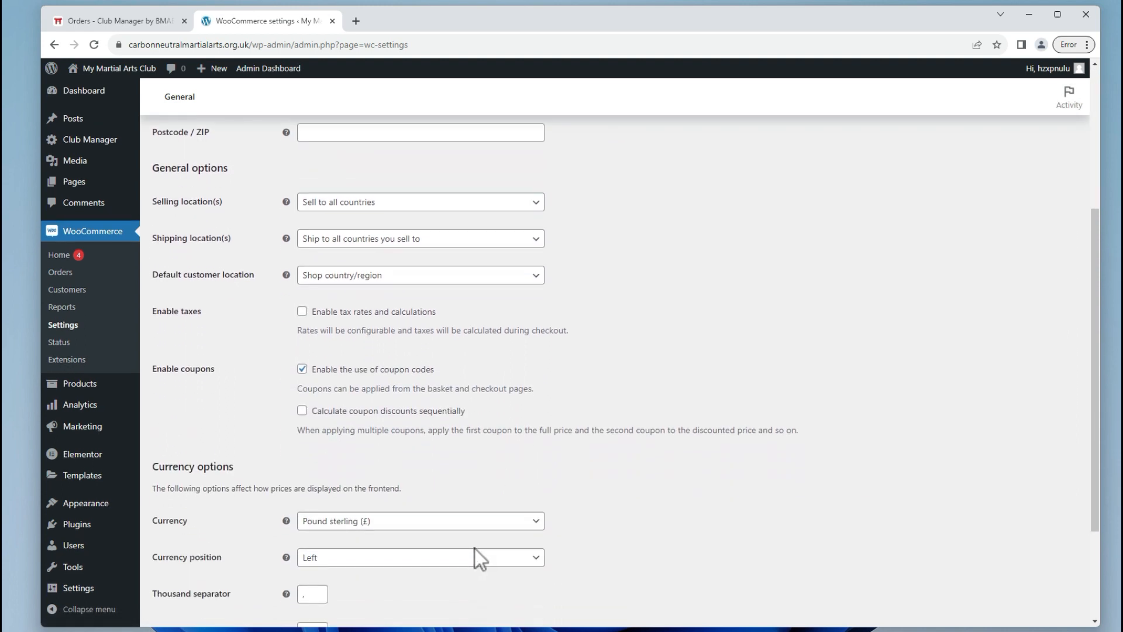
scroll(394, 489, down, 2)
scroll(391, 489, up, 7)
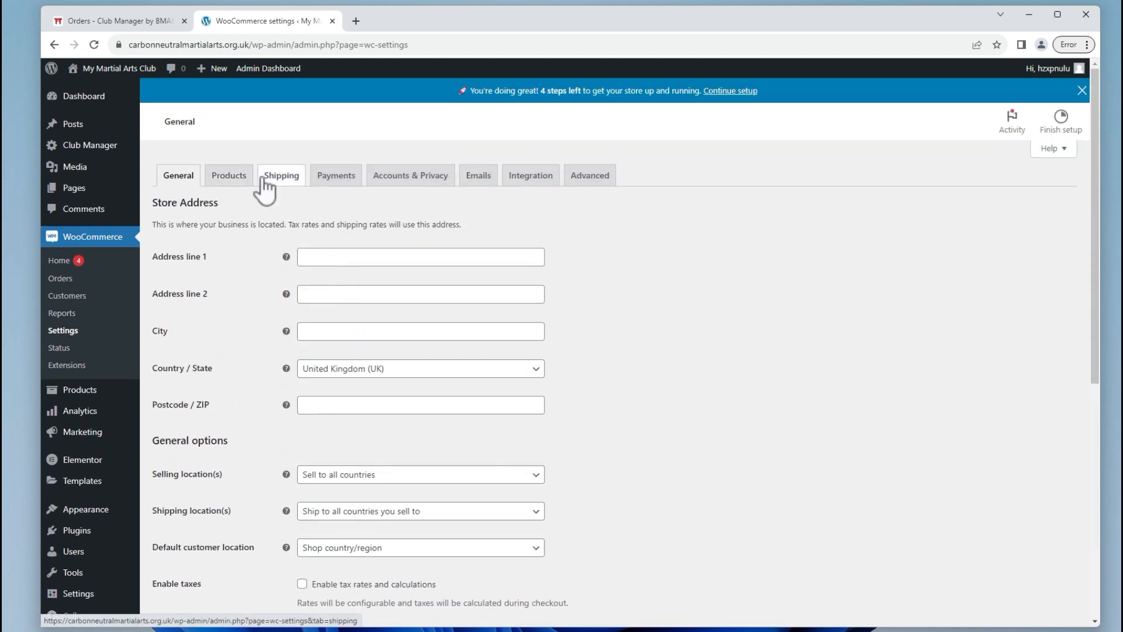
click(327, 179)
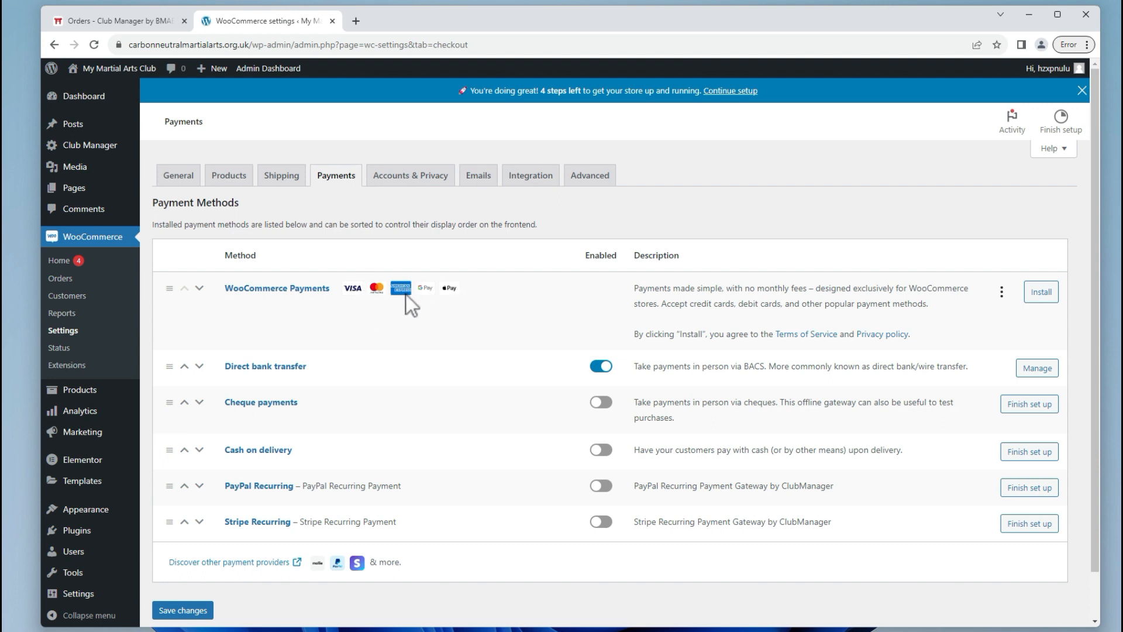
scroll(477, 320, down, 1)
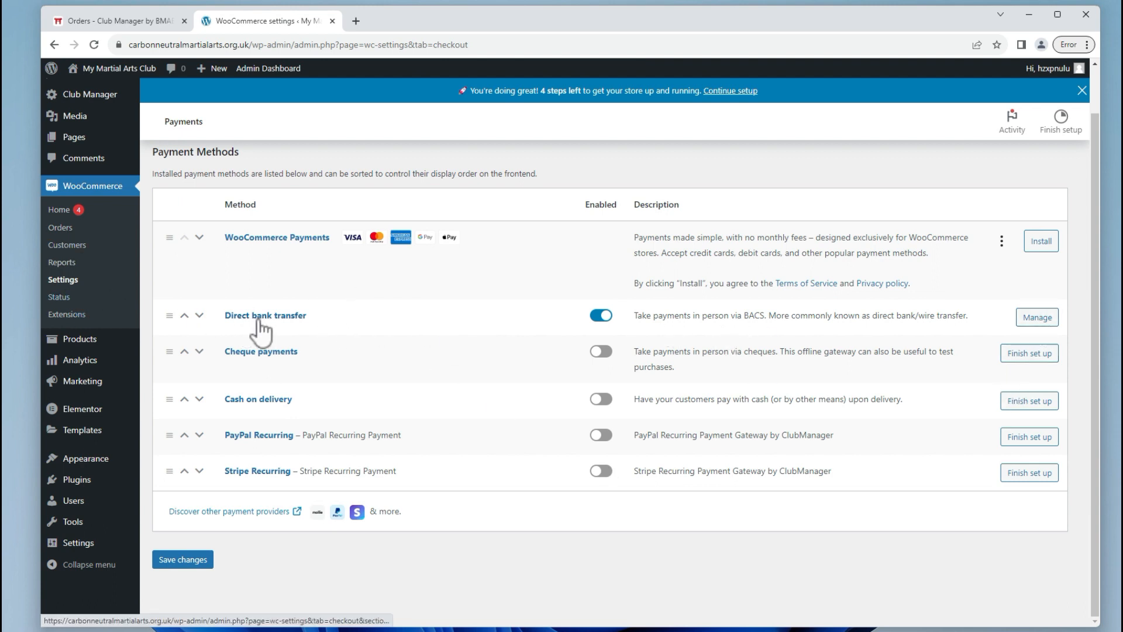
click(1034, 319)
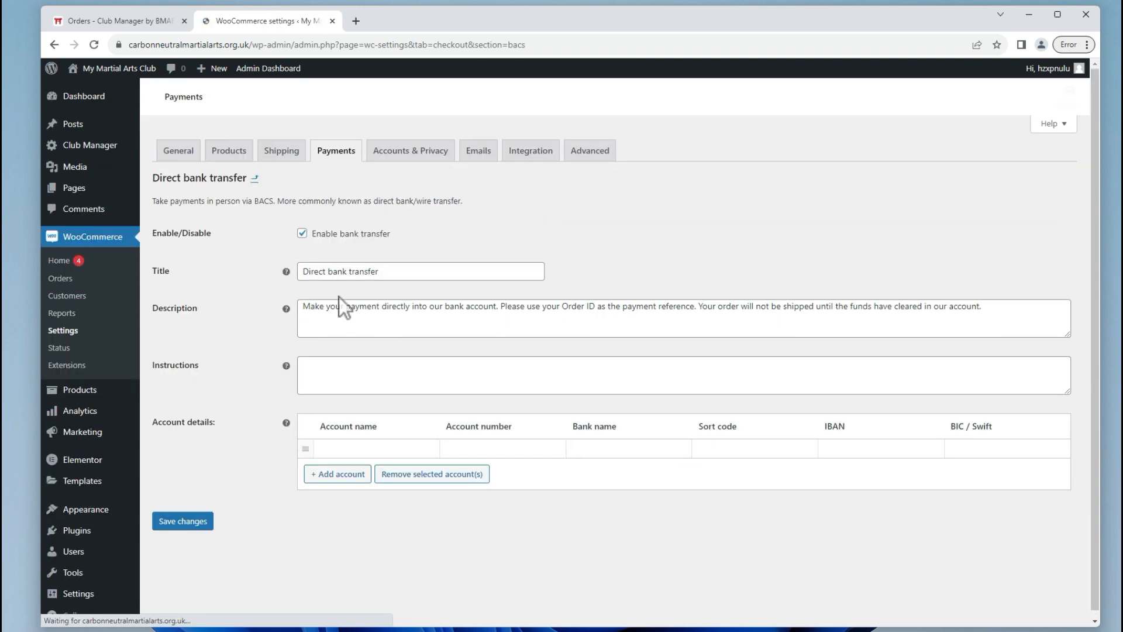
Retitle the Direct bank transfer method 'Cash On The Door' and save the settings.
click(372, 268)
key(ctrl+a)
text(Cash On)
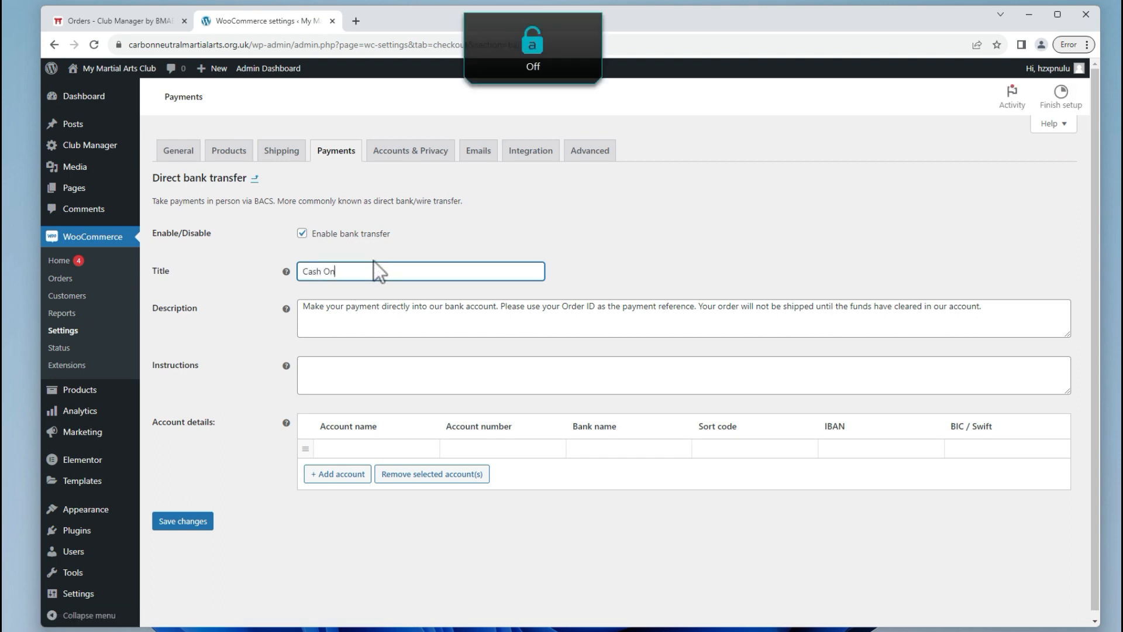
text( The Door)
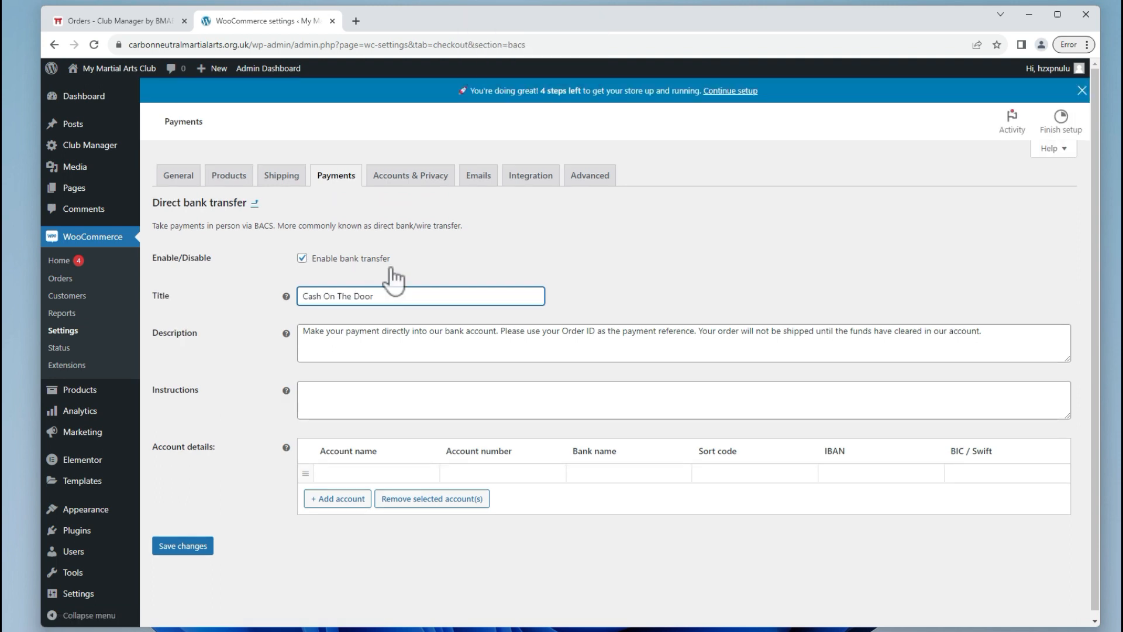
click(179, 546)
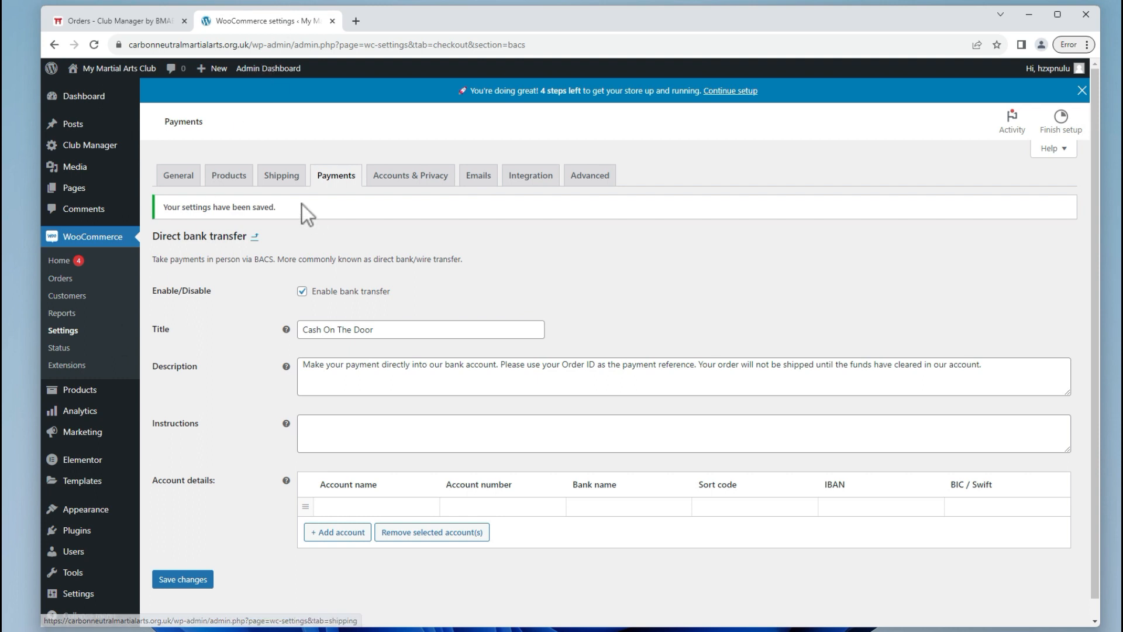
Open the club site's front page in a private window alongside the admin.
mouse_move(117, 69)
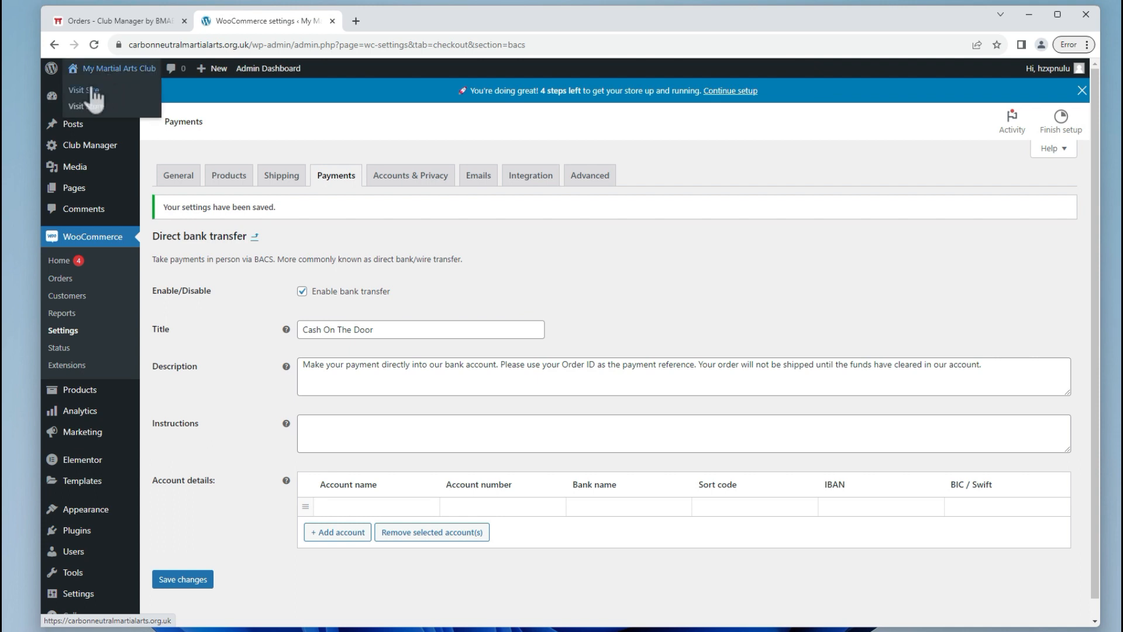
right_click(92, 89)
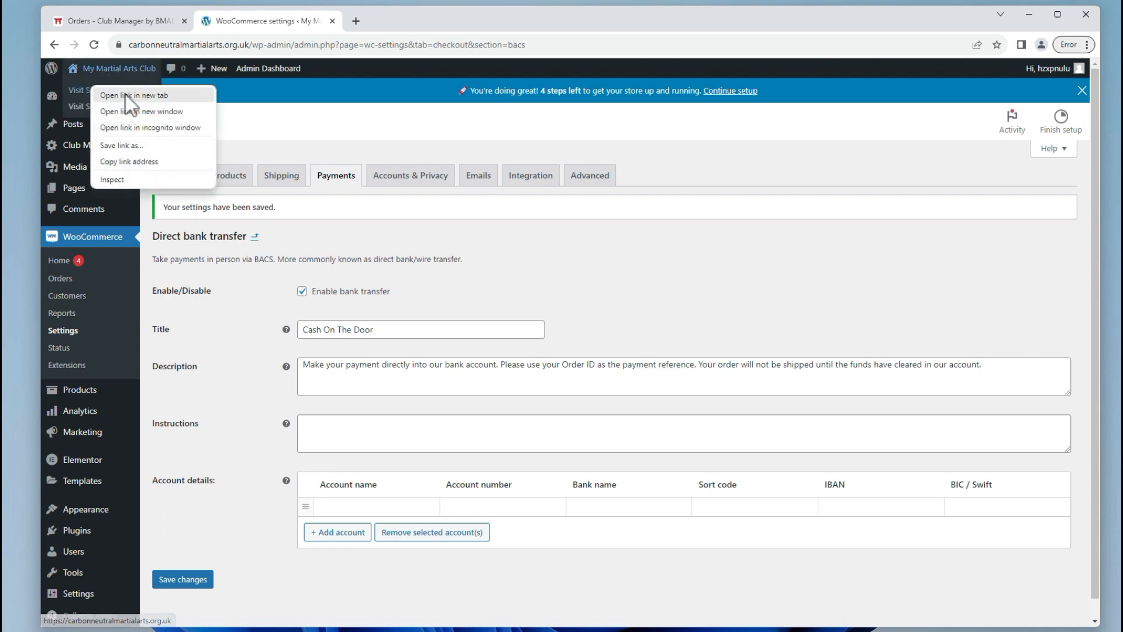
click(165, 127)
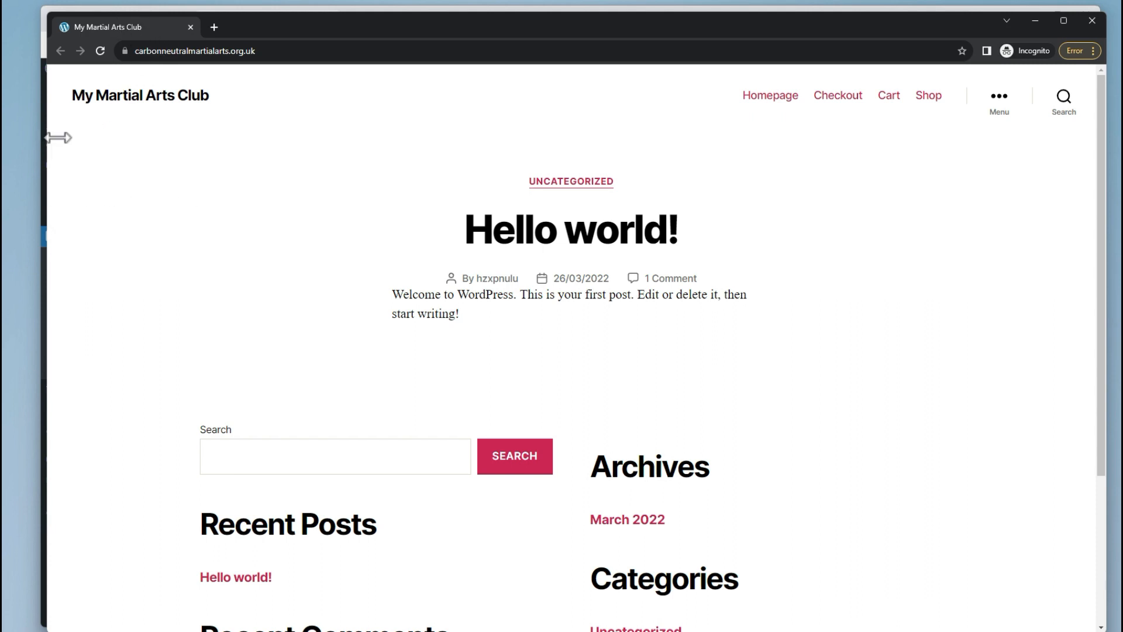
drag(58, 138, 111, 136)
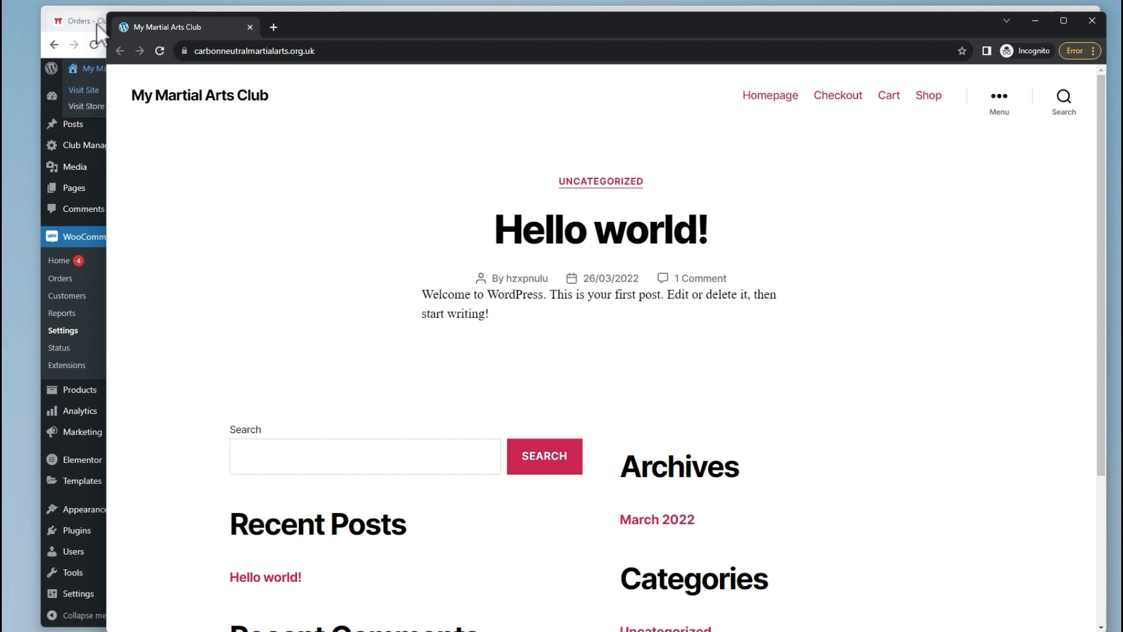
click(314, 9)
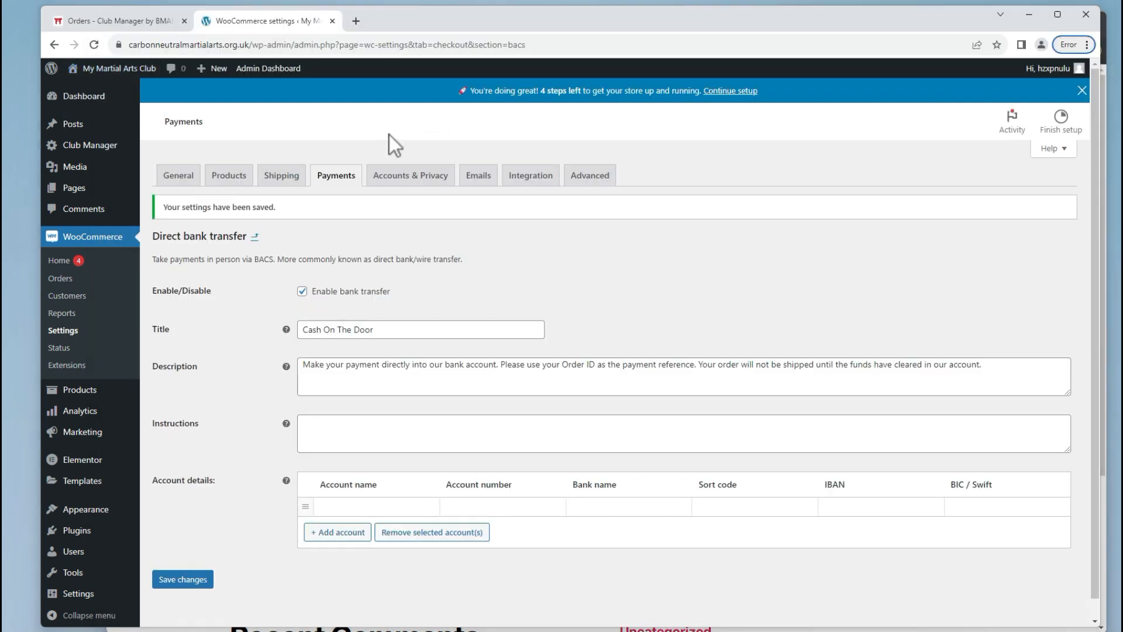
key(alt+Tab)
key(alt+Tab)
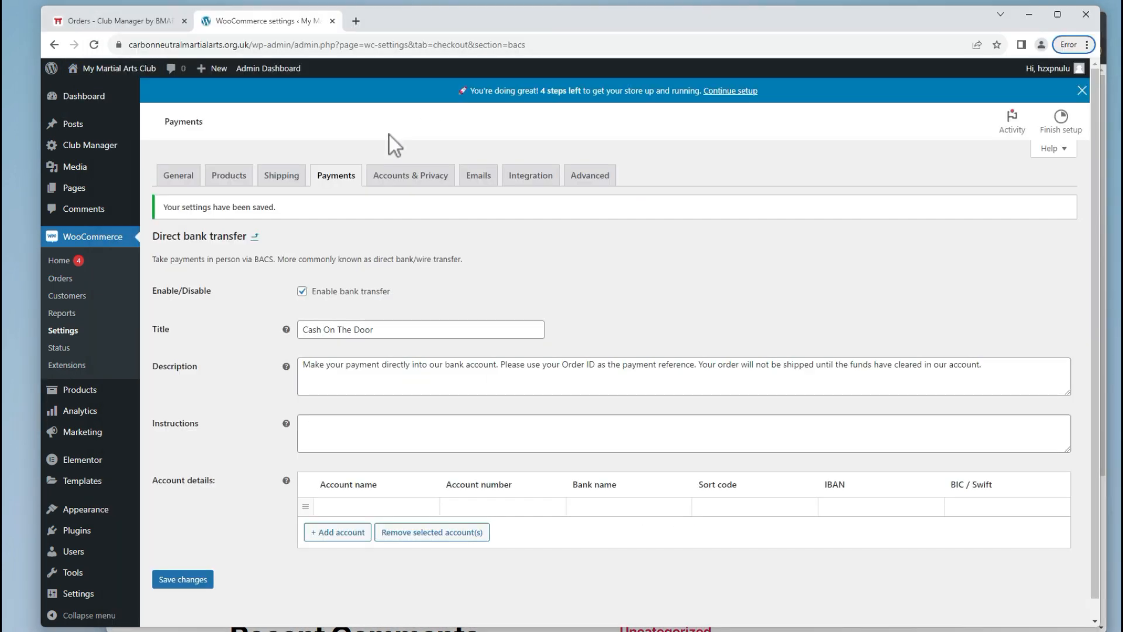
key(alt+Tab)
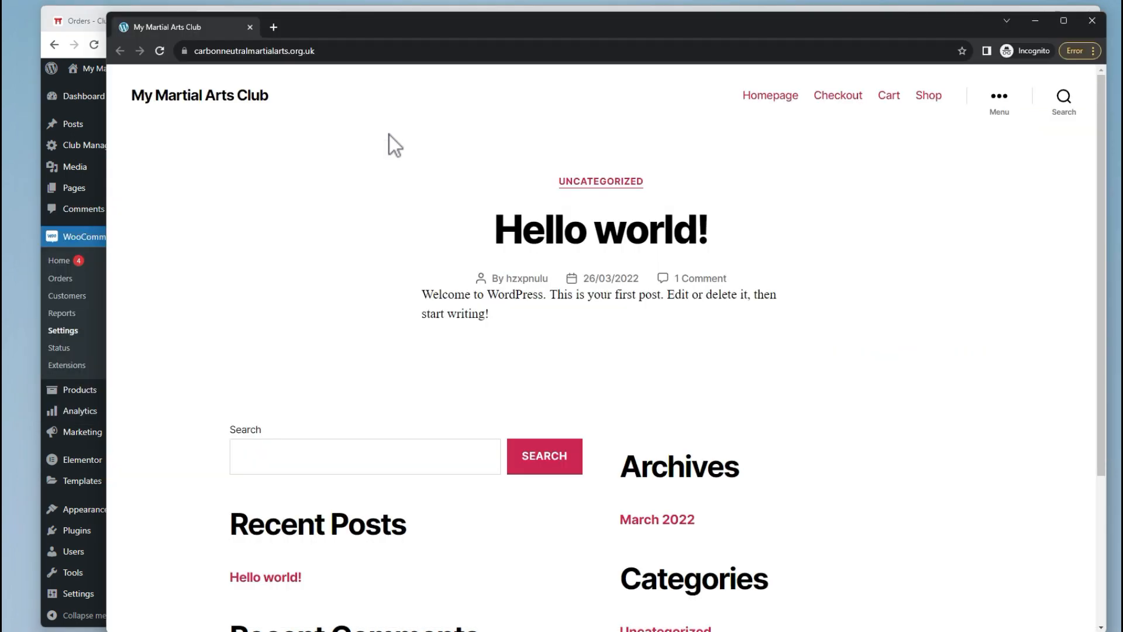
key(alt+Tab)
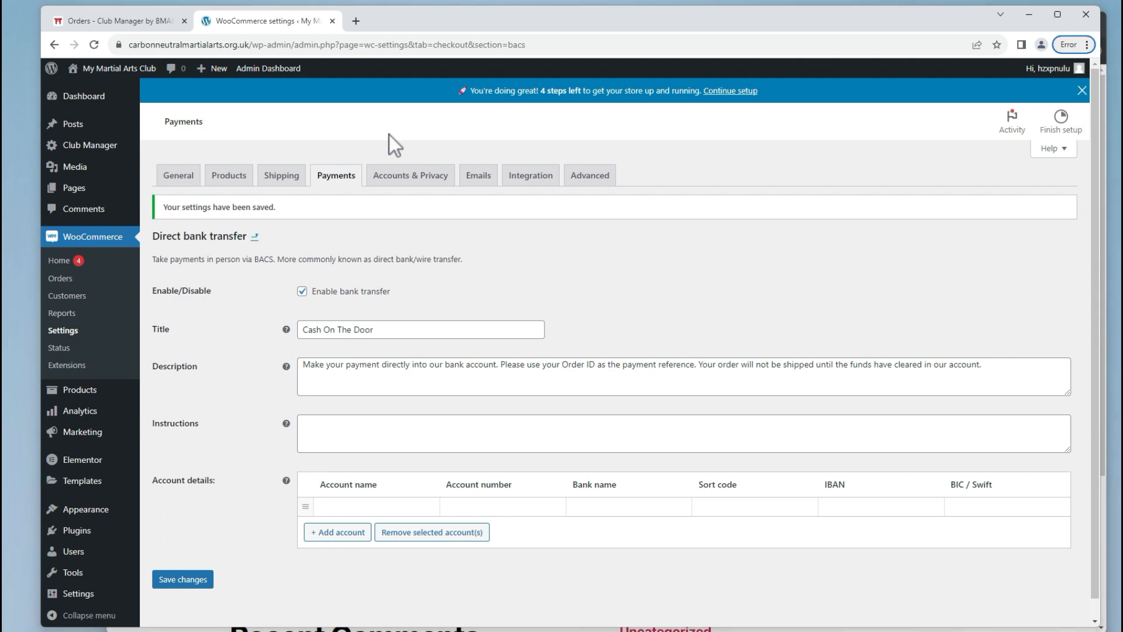
key(alt+Tab)
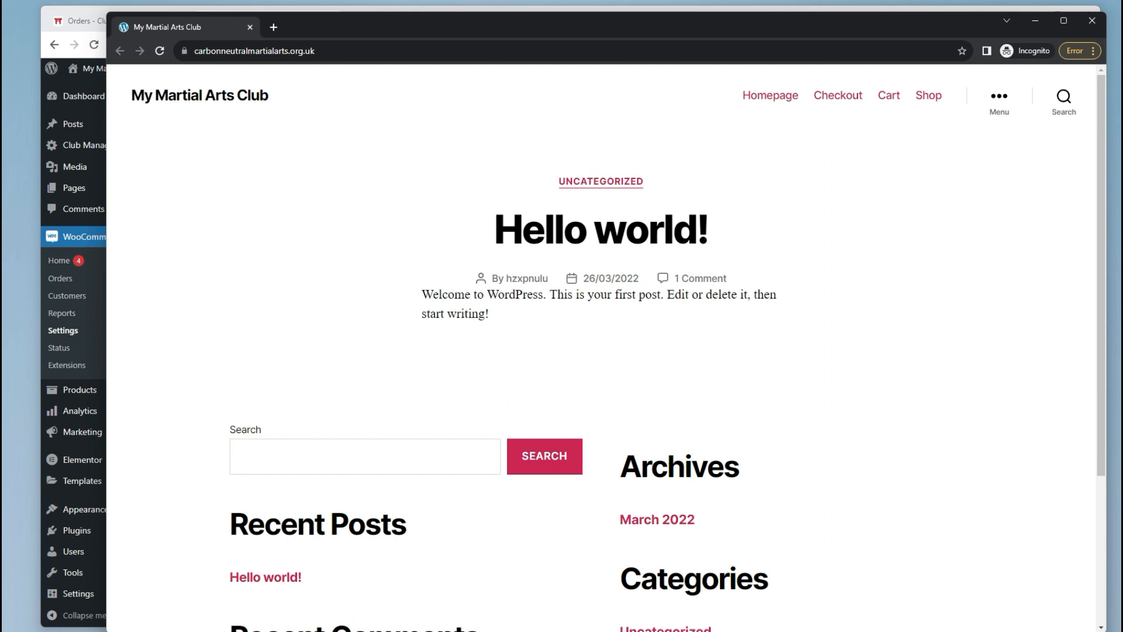
Check that the live Shop page lists no products, then return to the admin window.
click(928, 95)
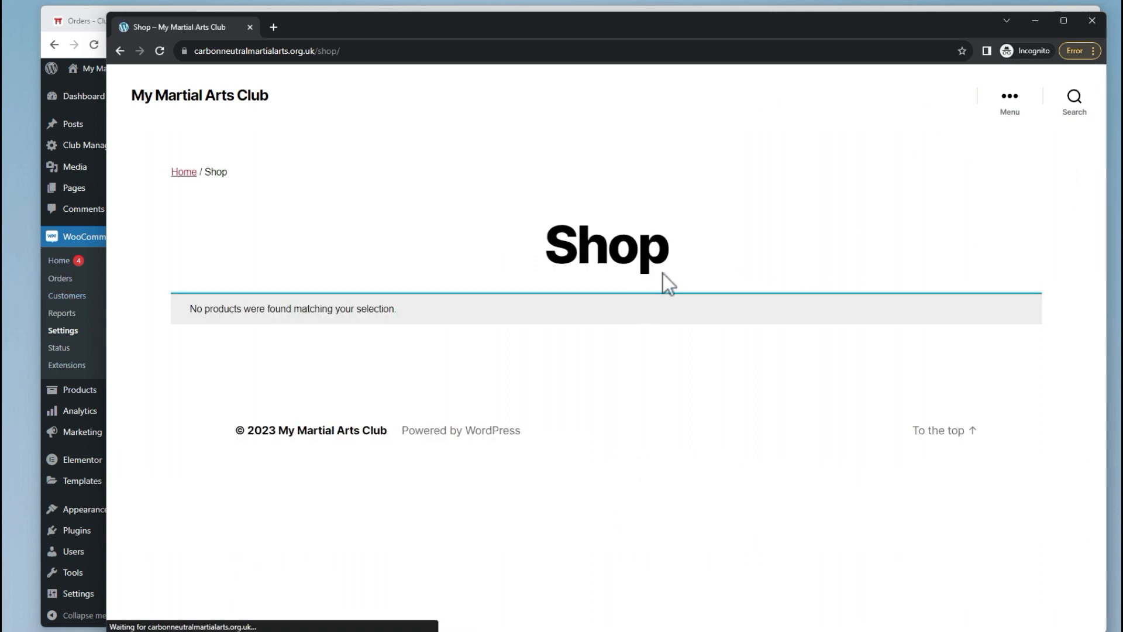
click(208, 96)
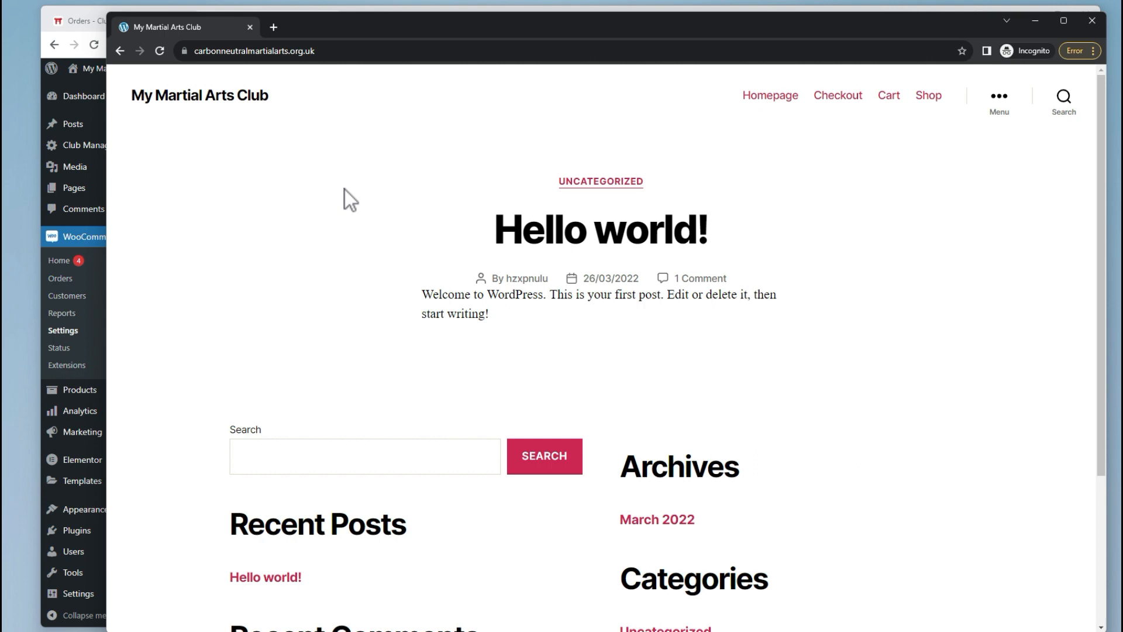
key(alt+Tab)
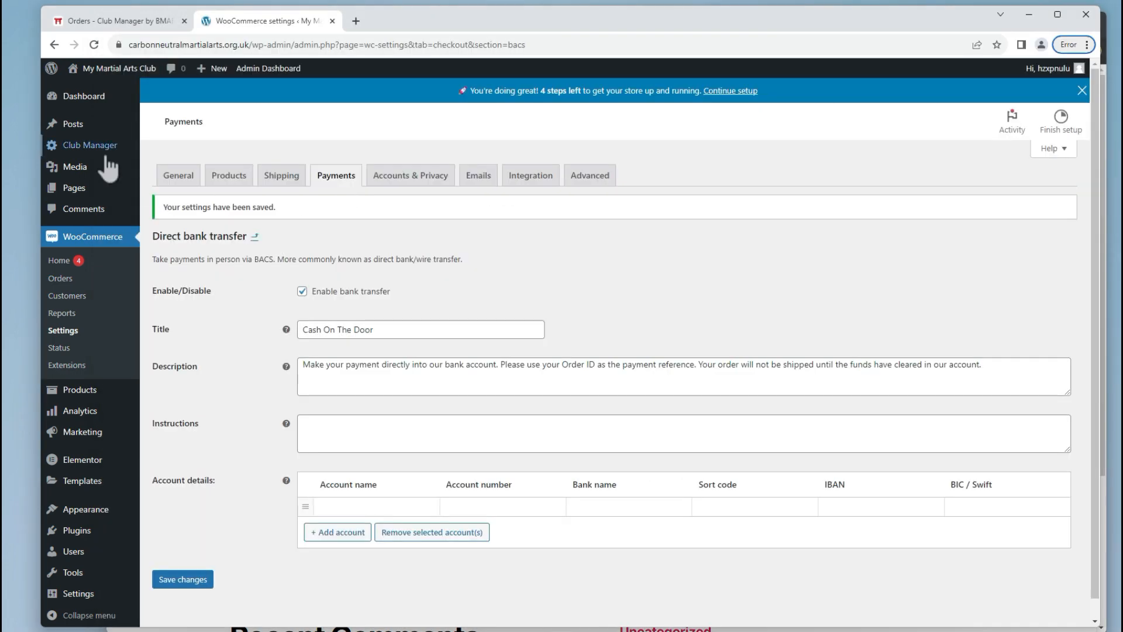
In Club Manager Settings, enable Redirect Home Page to Login, save, and reload the live site to test.
mouse_move(109, 151)
click(171, 163)
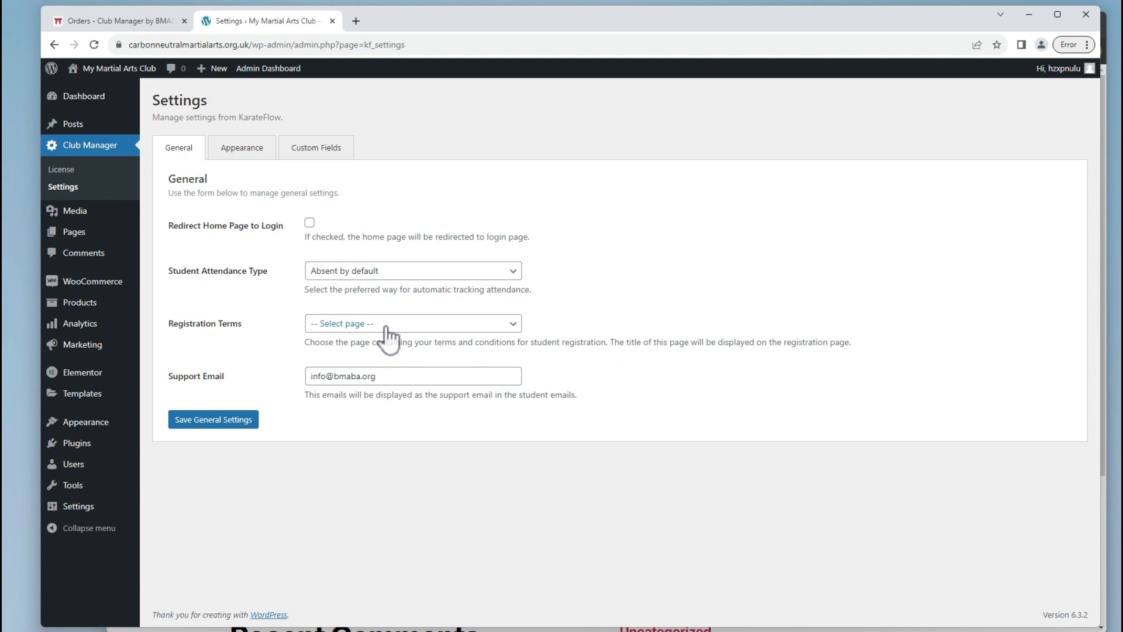
key(alt+Tab)
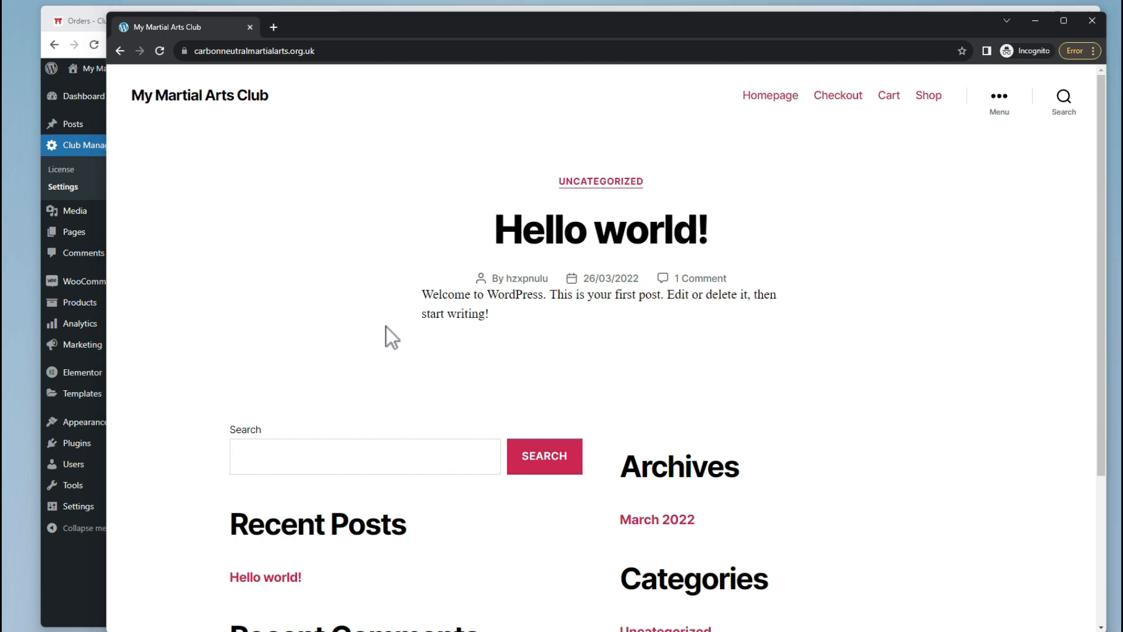
key(alt+Tab)
click(309, 223)
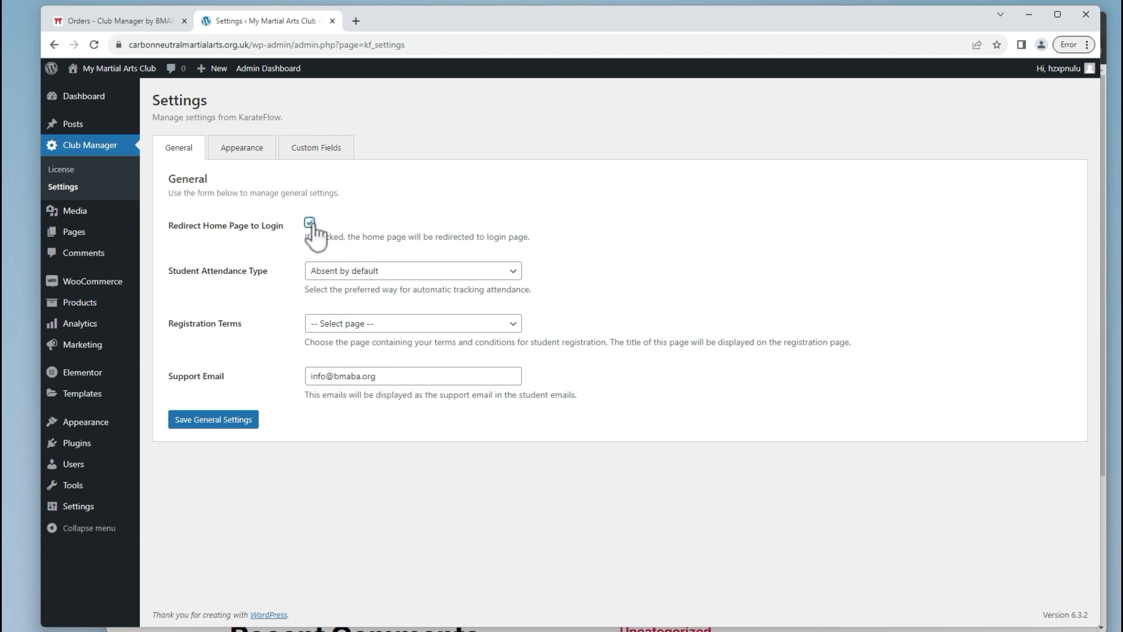
click(234, 419)
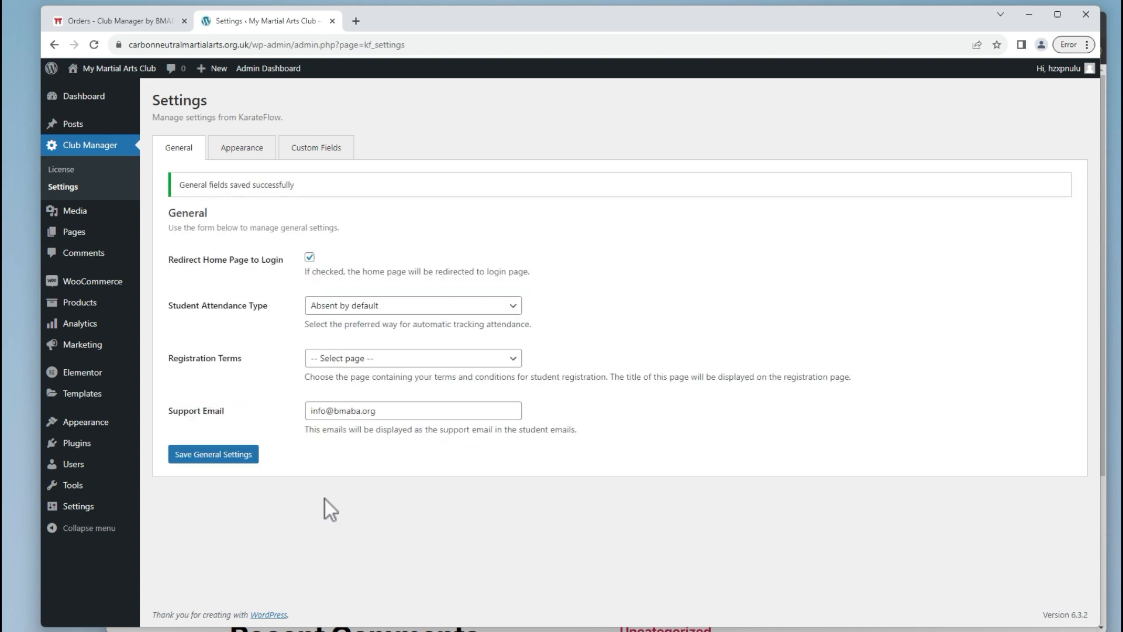
key(alt+Tab)
click(158, 51)
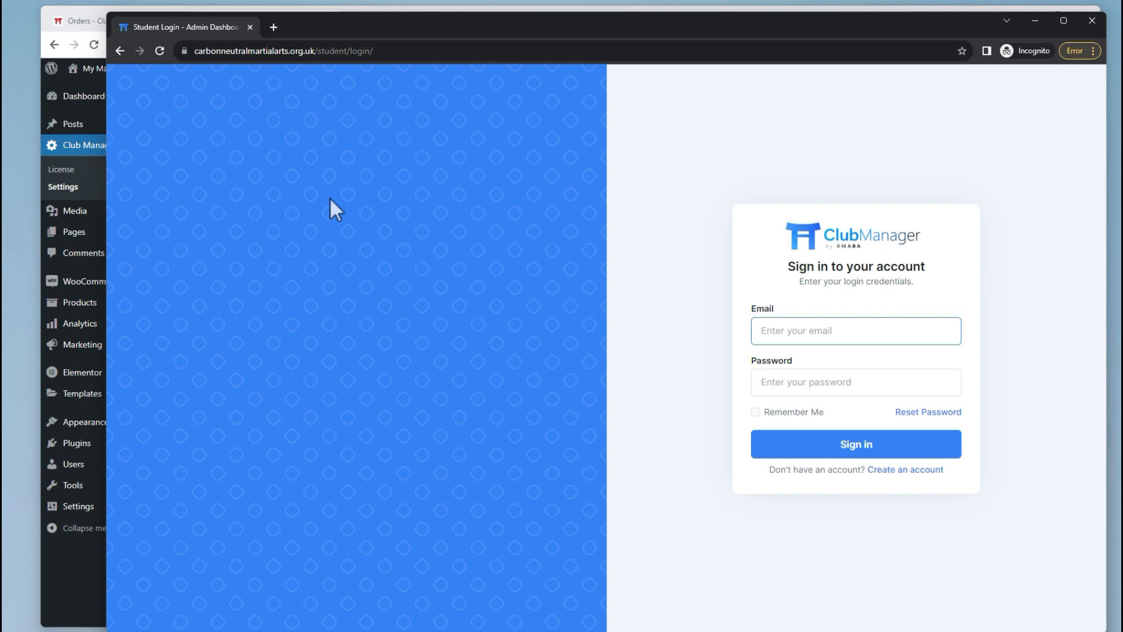
key(alt+Tab)
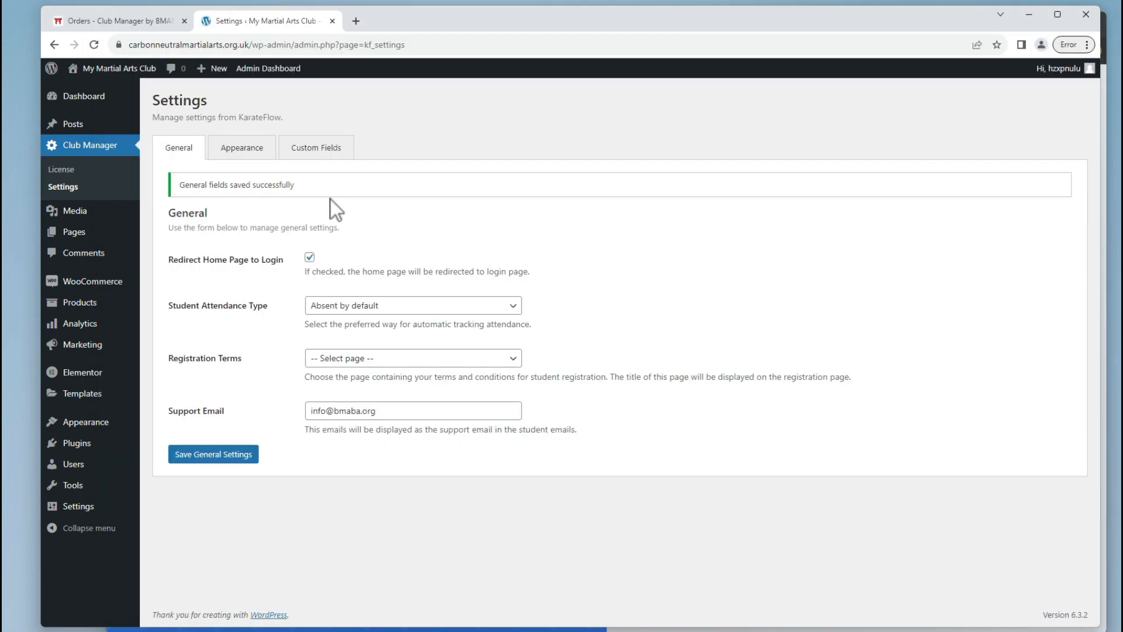
Turn the home-page login redirect off, save, and load the live home URL again.
click(310, 259)
click(233, 457)
key(alt+Tab)
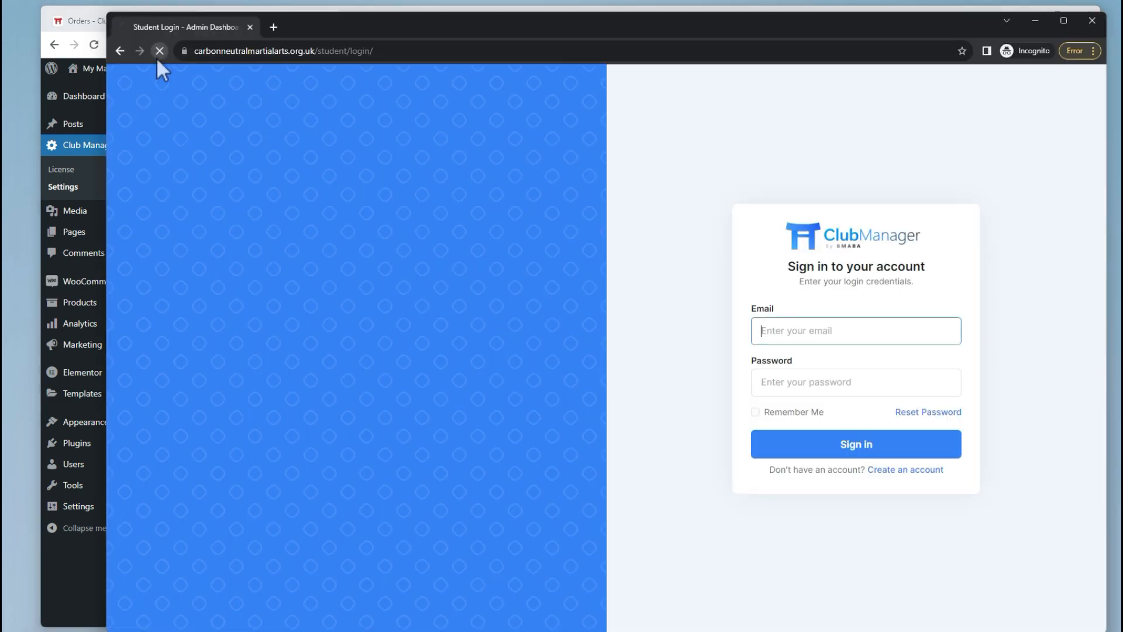
drag(316, 50, 460, 47)
key(BackSpace)
key(Return)
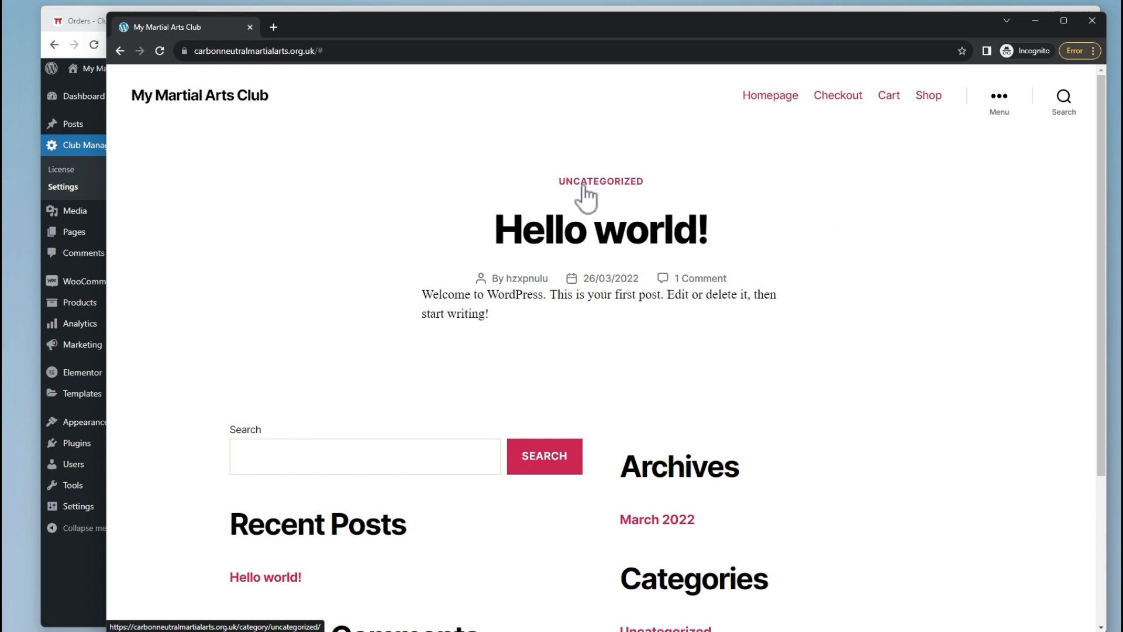
key(alt+Tab)
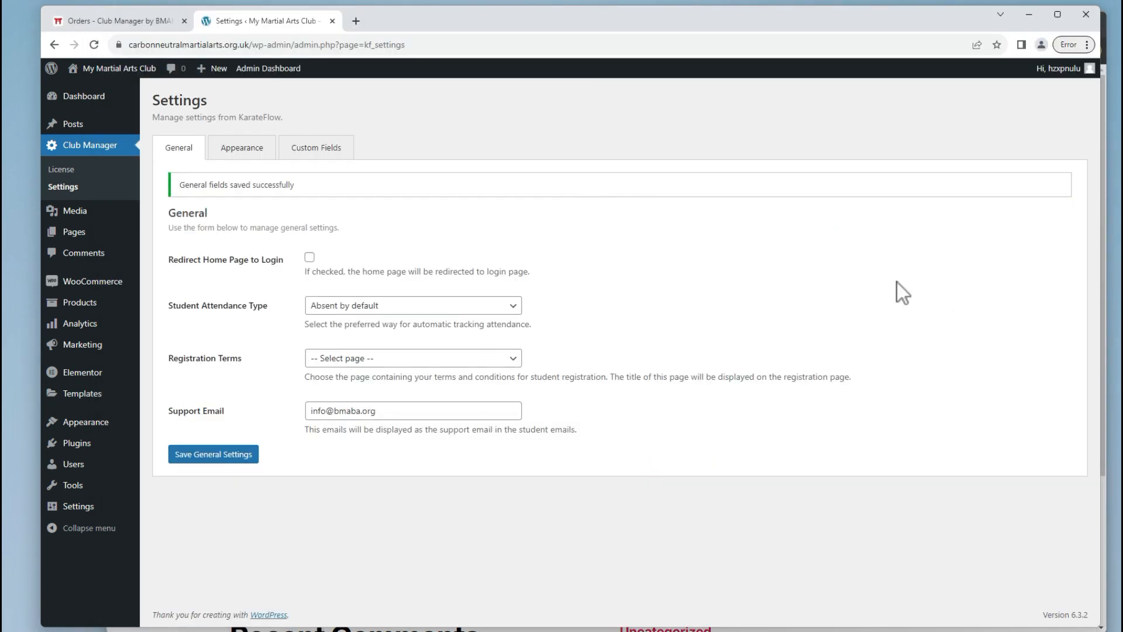
Set Student Attendance Type to 'Present by default', leaving Registration Terms at '-- Select page --'.
click(482, 311)
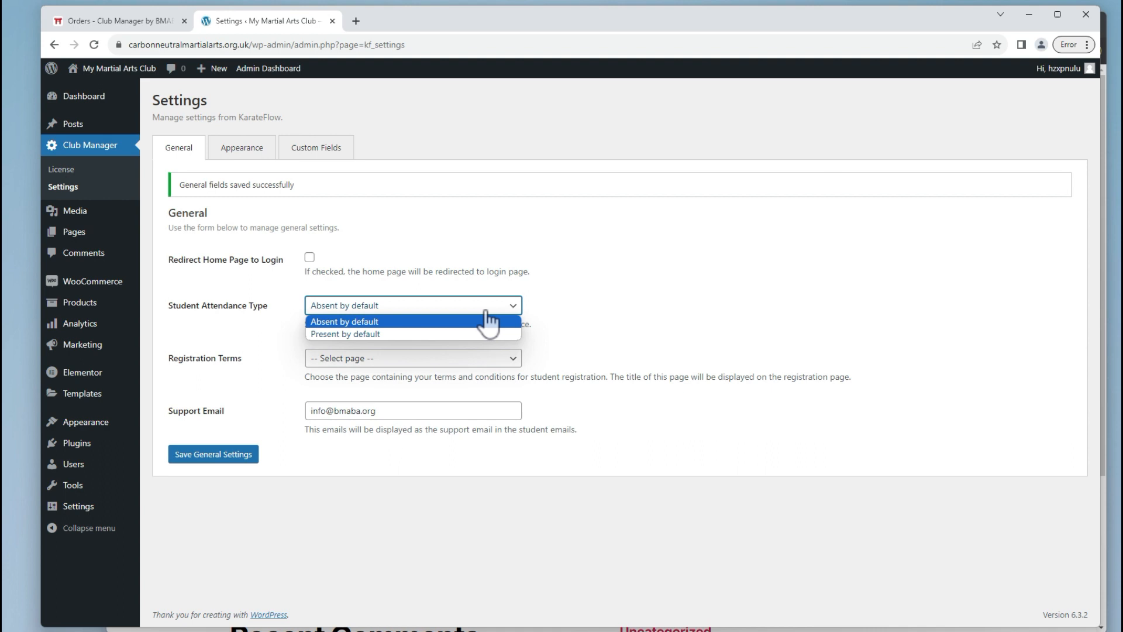
click(391, 336)
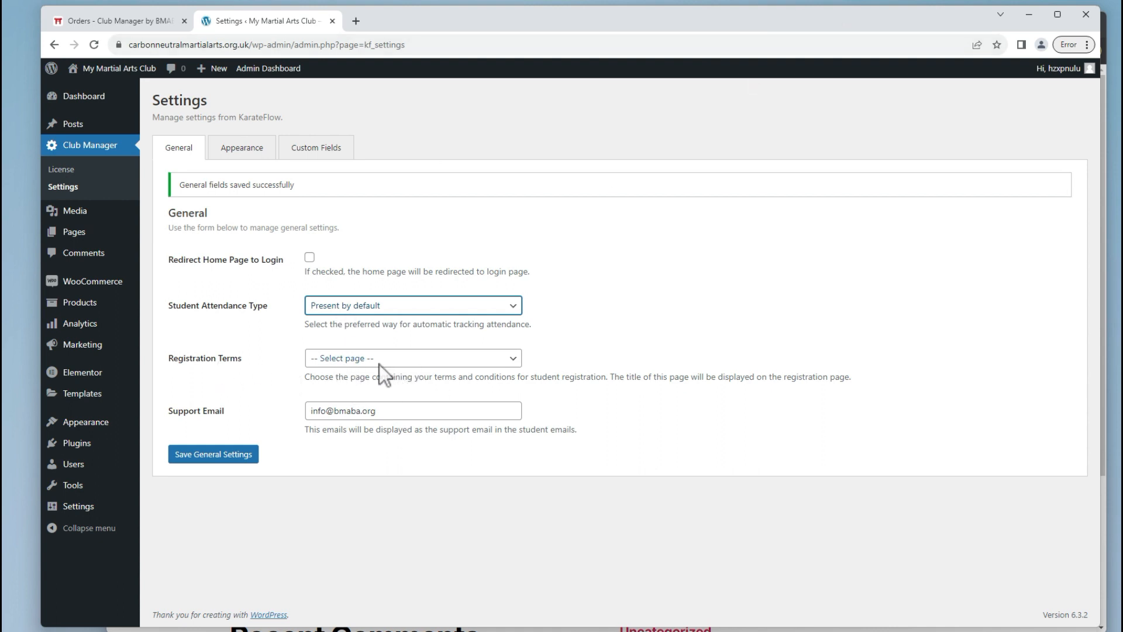
click(347, 361)
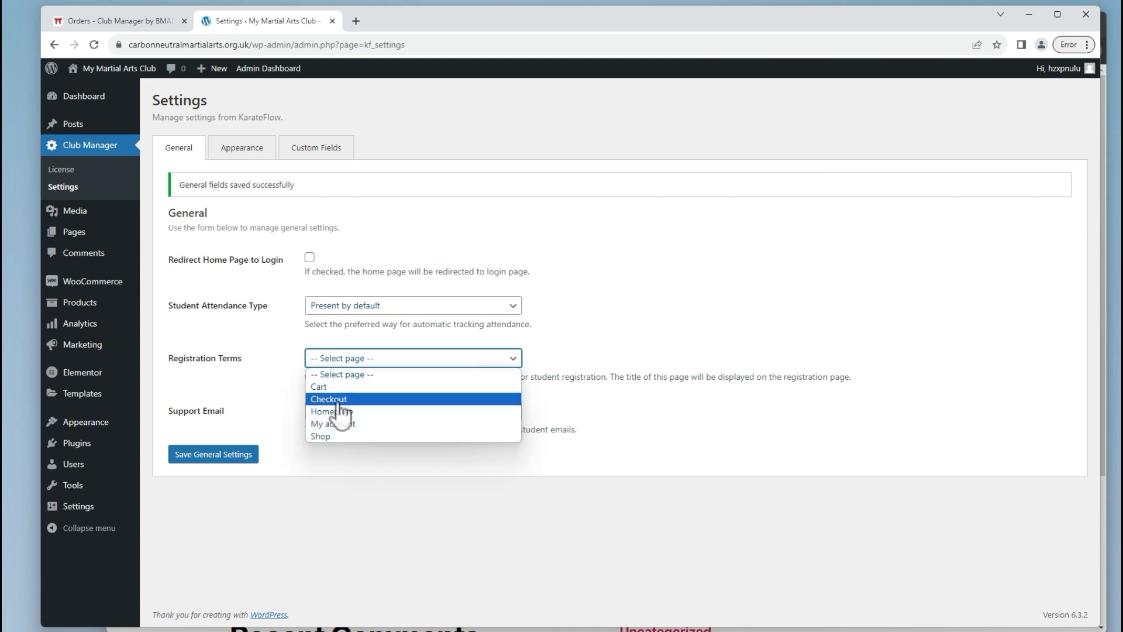
click(267, 364)
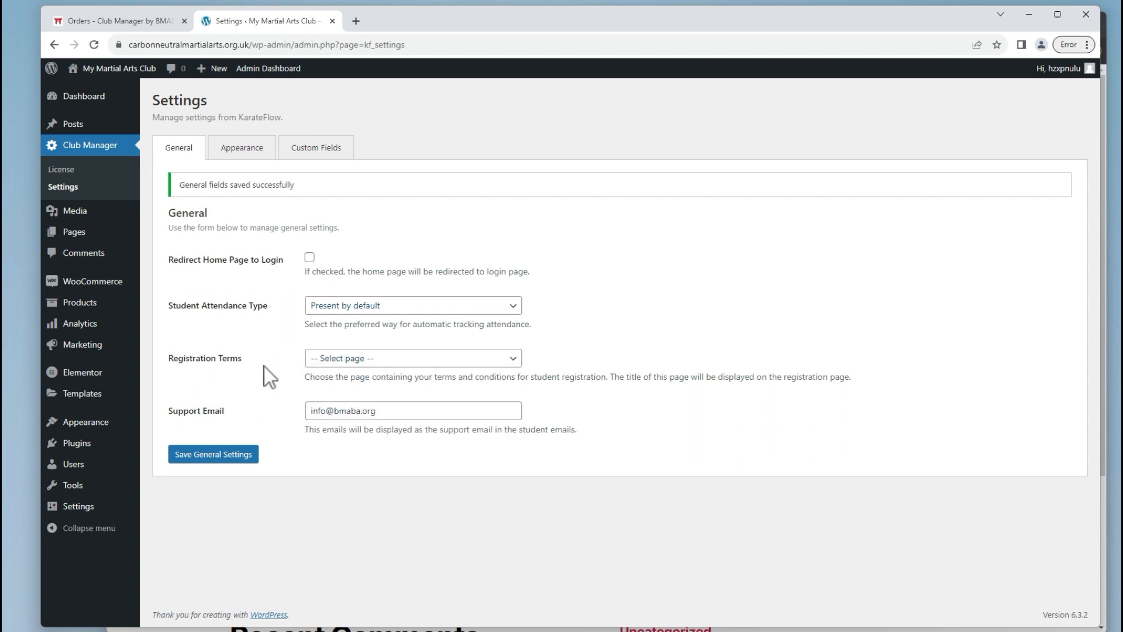
Start a new page in another tab titled 'Assumption of Risk'.
mouse_move(87, 234)
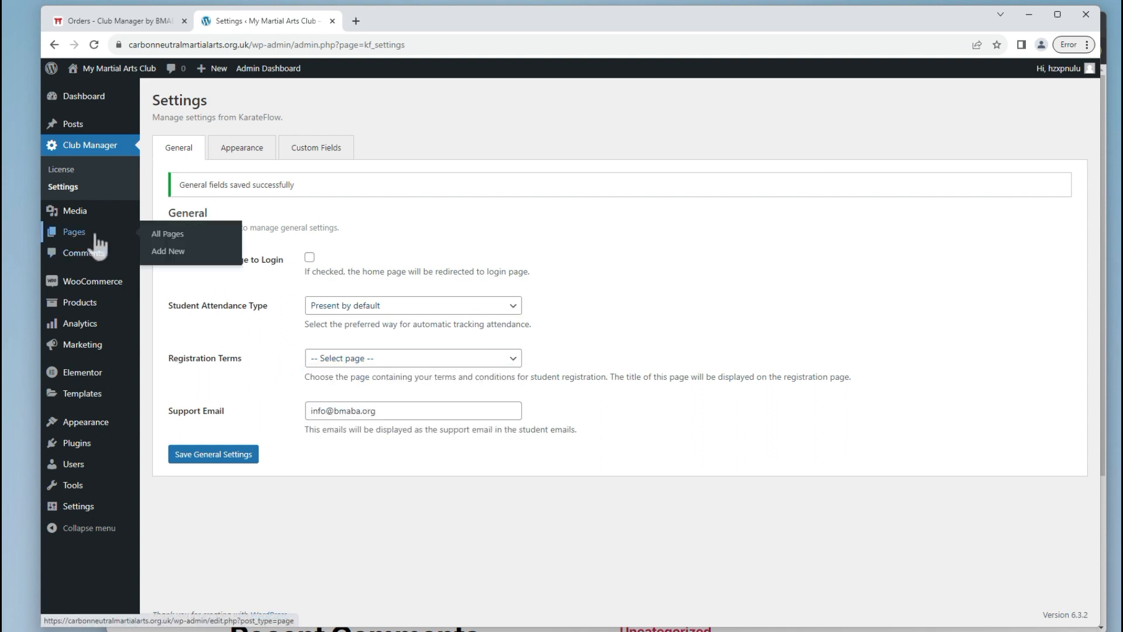
middle_click(172, 251)
click(381, 22)
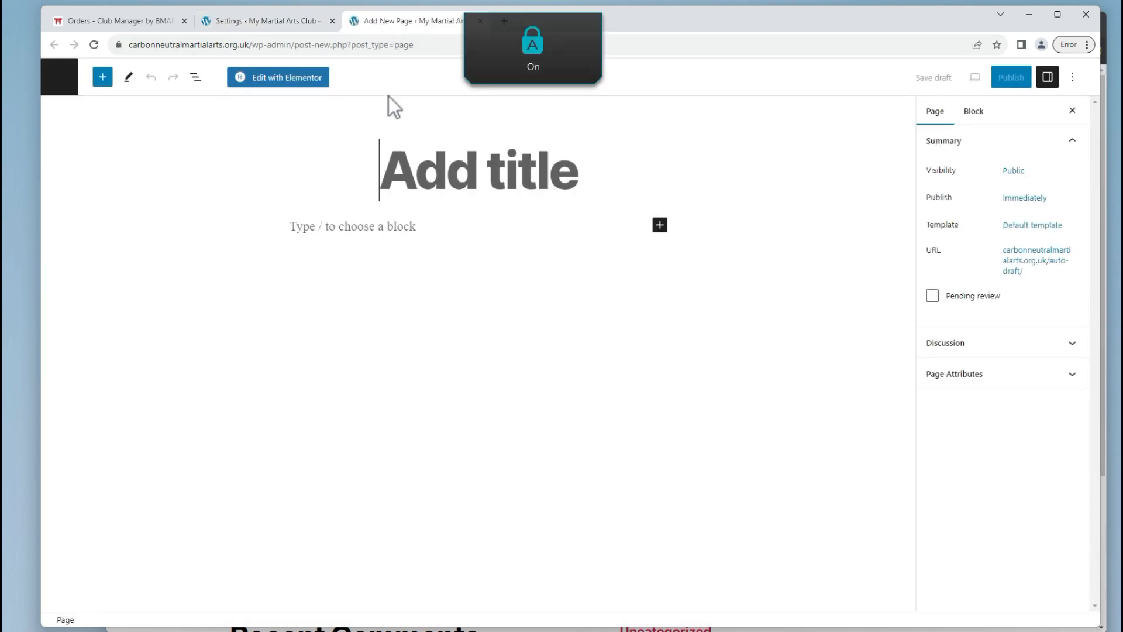
text(A)
key(Caps_Lock)
text(ssumption)
text(of Risk)
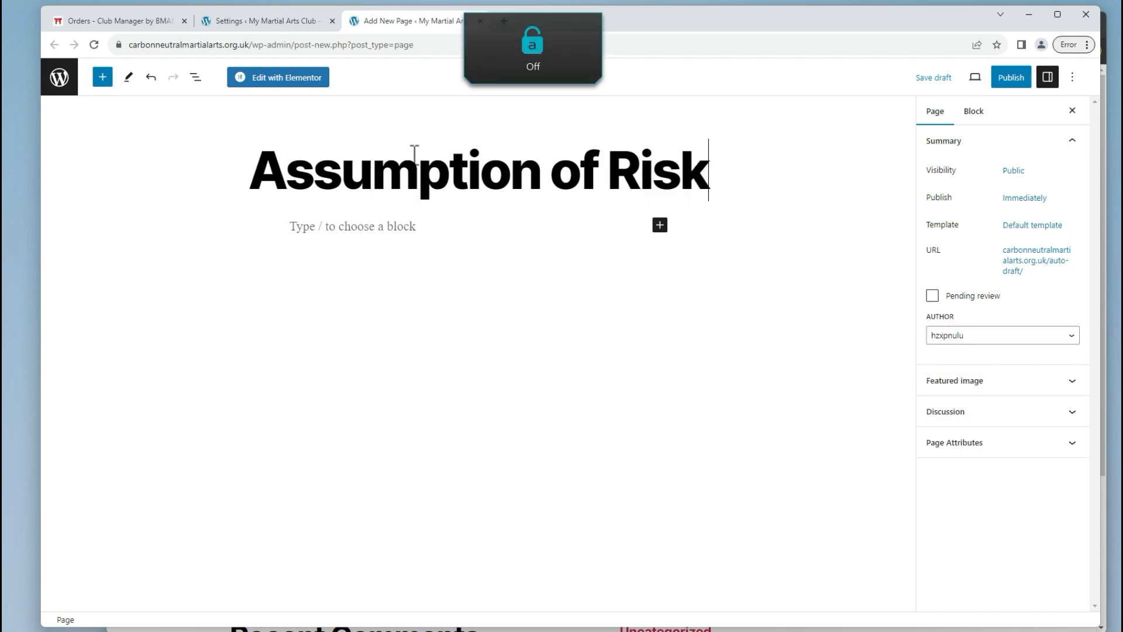
key(Return)
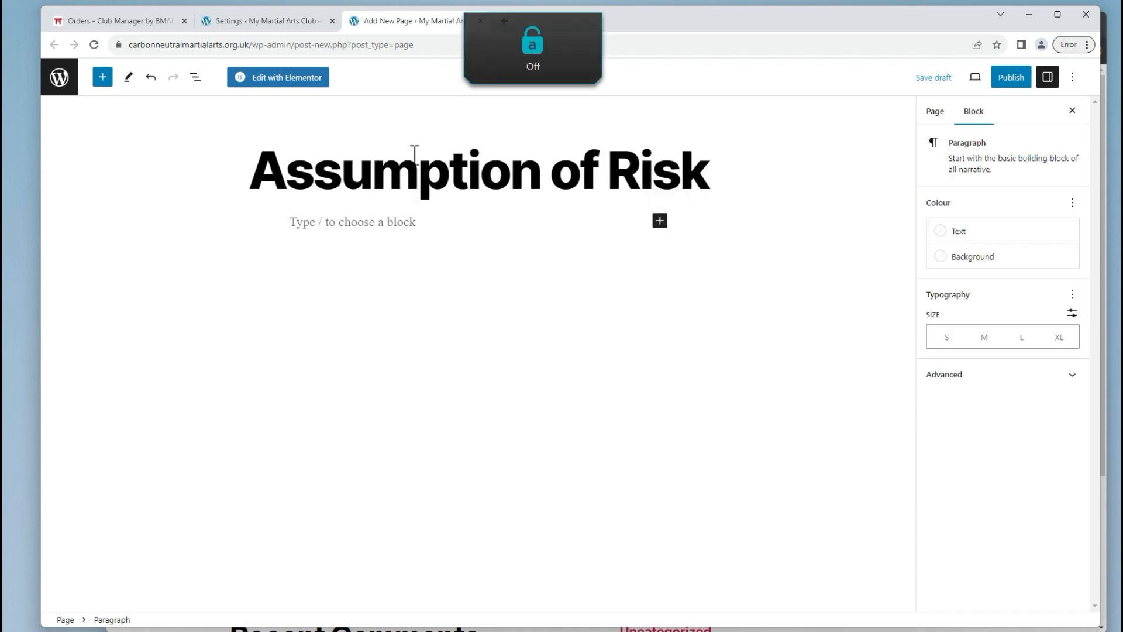
Add the paragraph 'Copy and paste in my assumption of risk and legal waiver' and publish the page.
key(Caps_Lock)
text(C)
key(Caps_Lock)
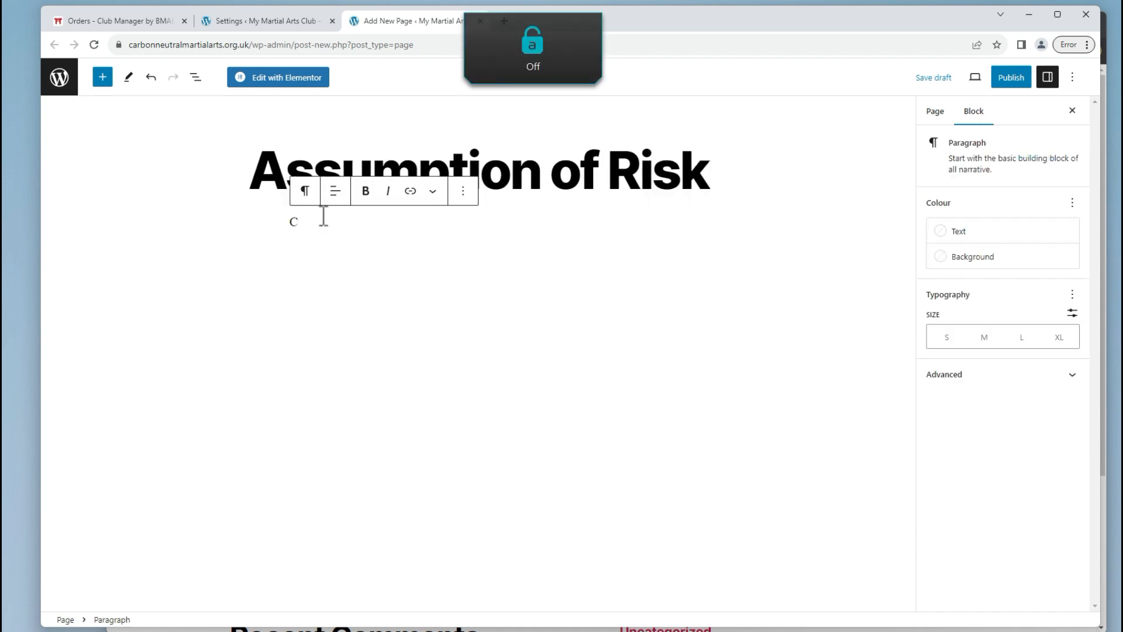
text(opy and paste in my assumptionof ris)
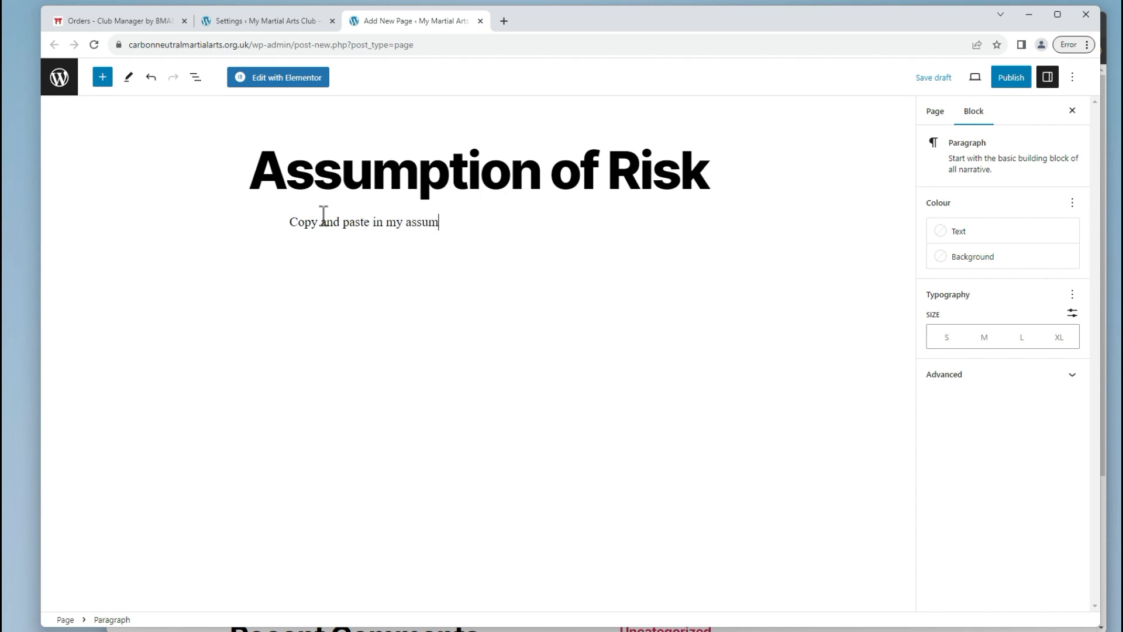
key(BackSpace)
key(BackSpace)
key(BackSpace)
key(BackSpace)
key(BackSpace)
key(BackSpace)
text(of risk and legal waiver)
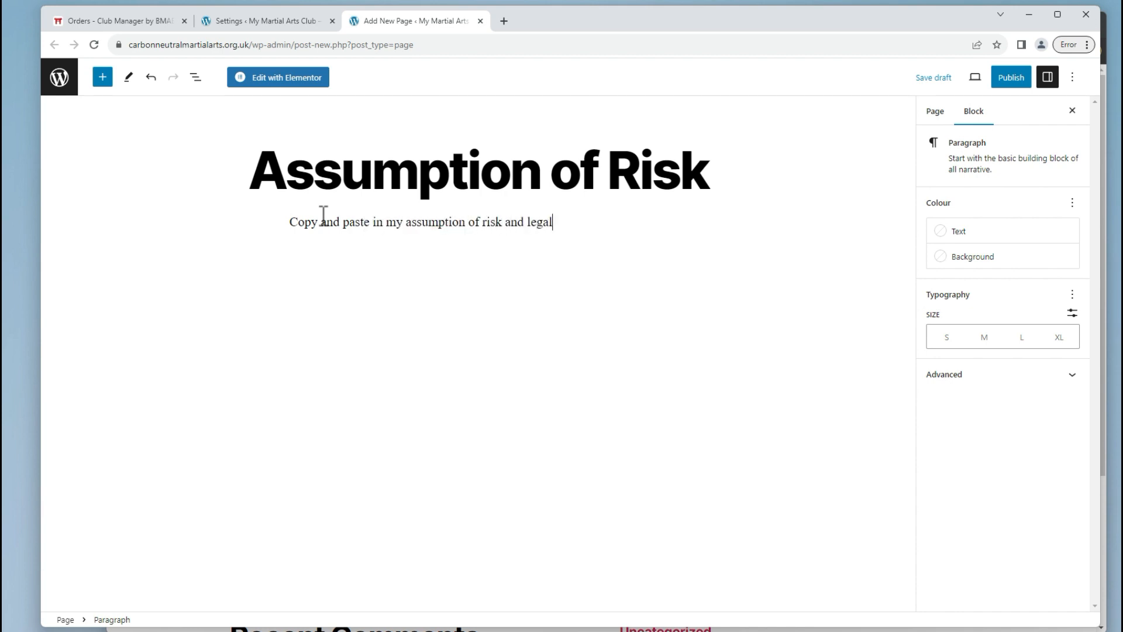
click(1016, 78)
click(947, 79)
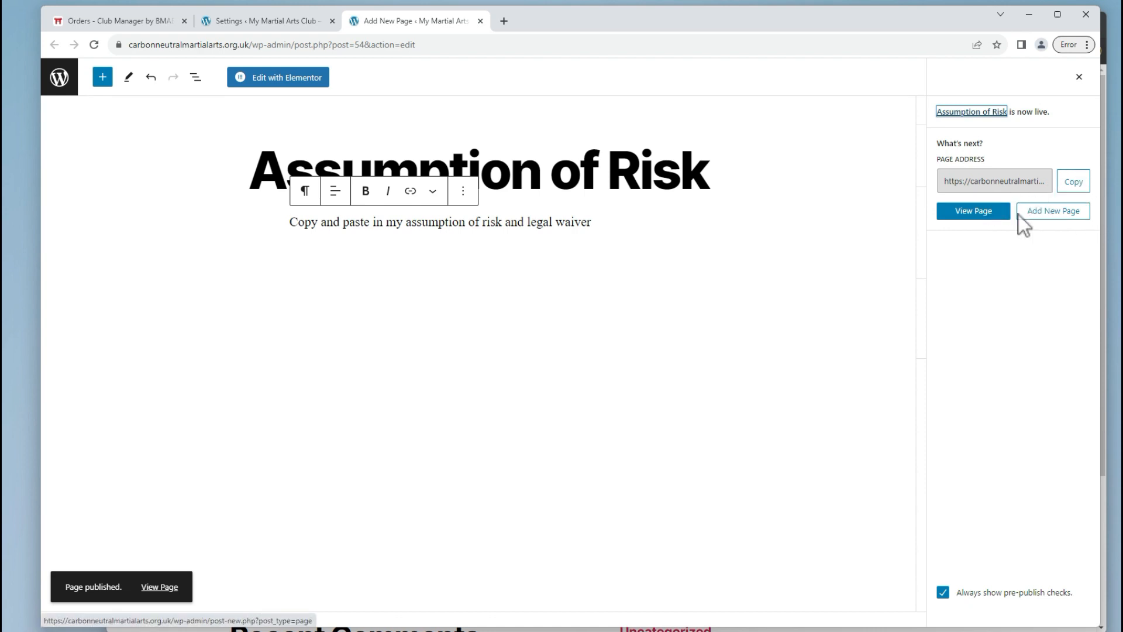
click(262, 21)
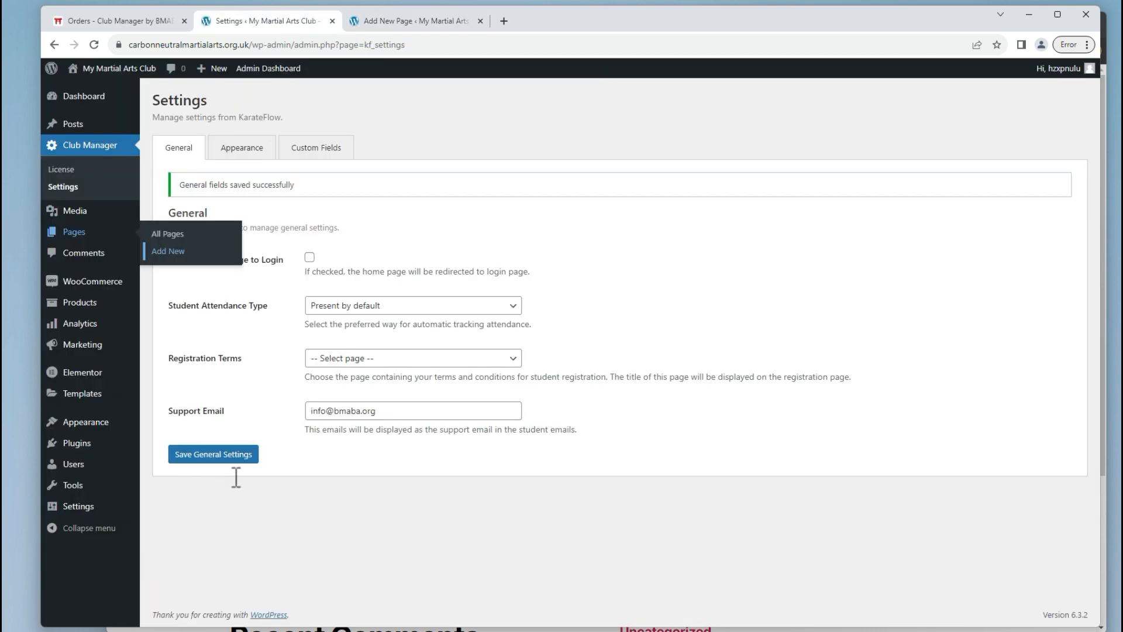
Choose Assumption of Risk as the registration terms, tick home-page redirect, and save General settings.
click(234, 459)
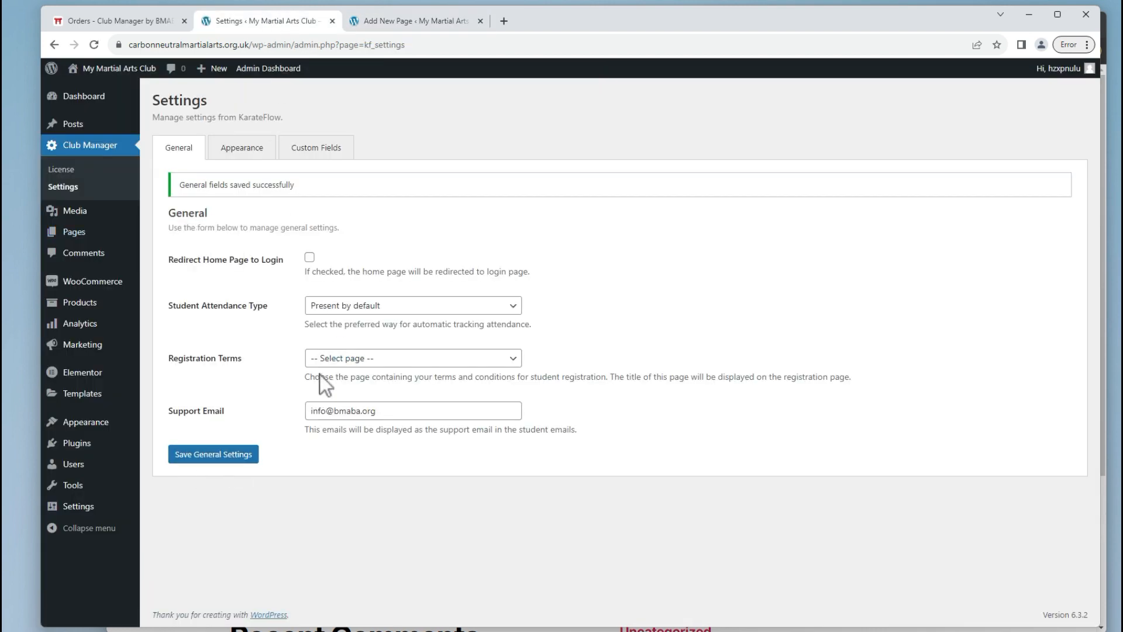
click(338, 363)
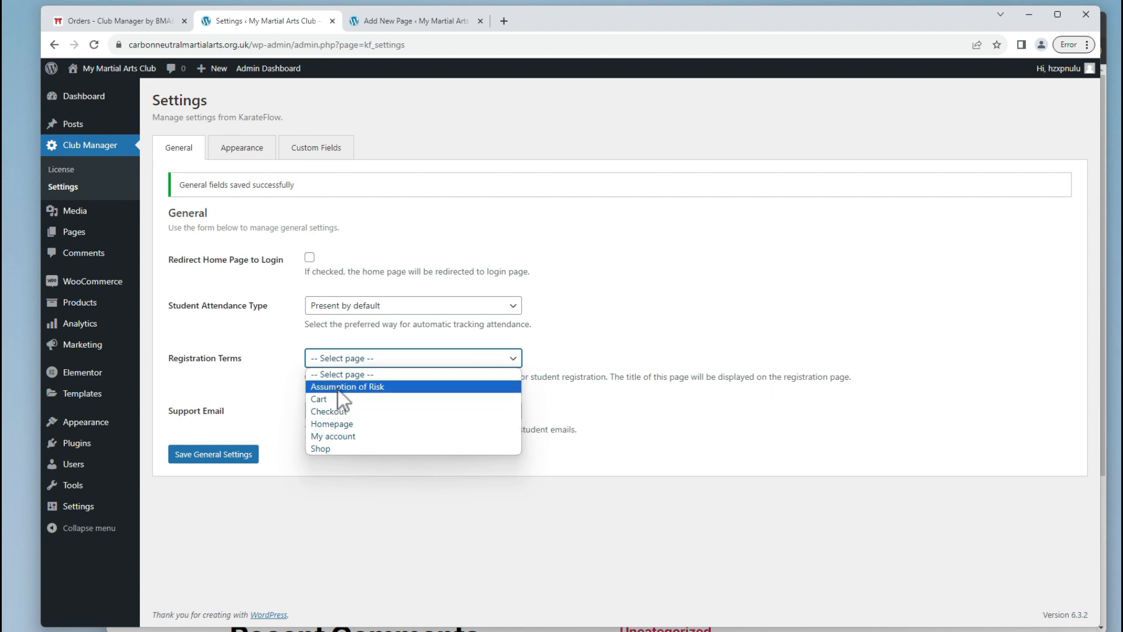
click(338, 387)
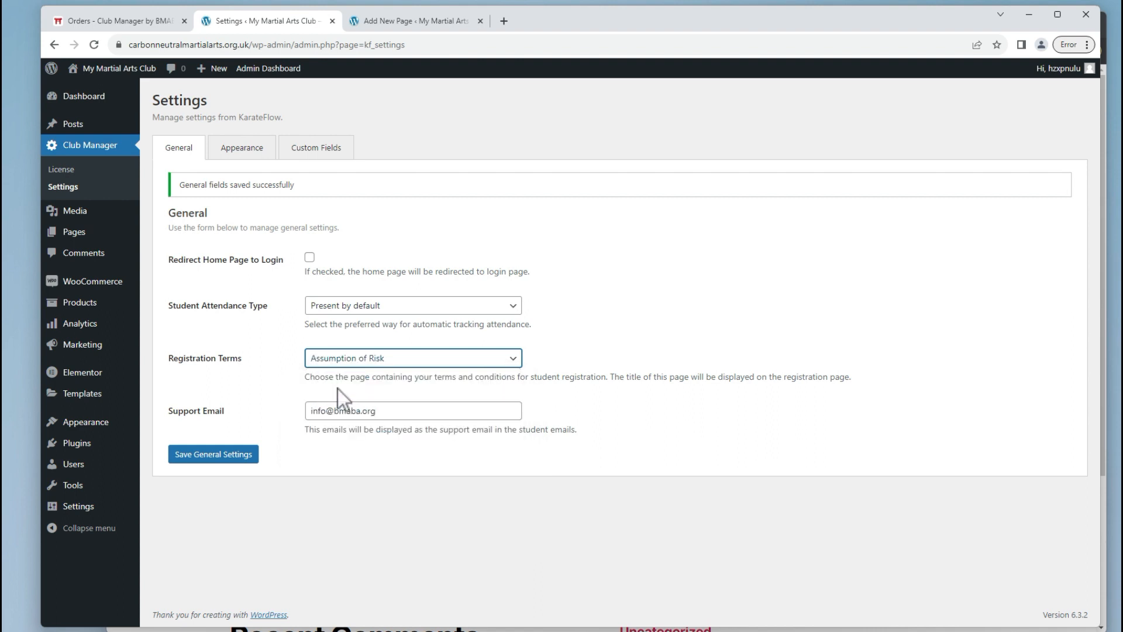
click(232, 459)
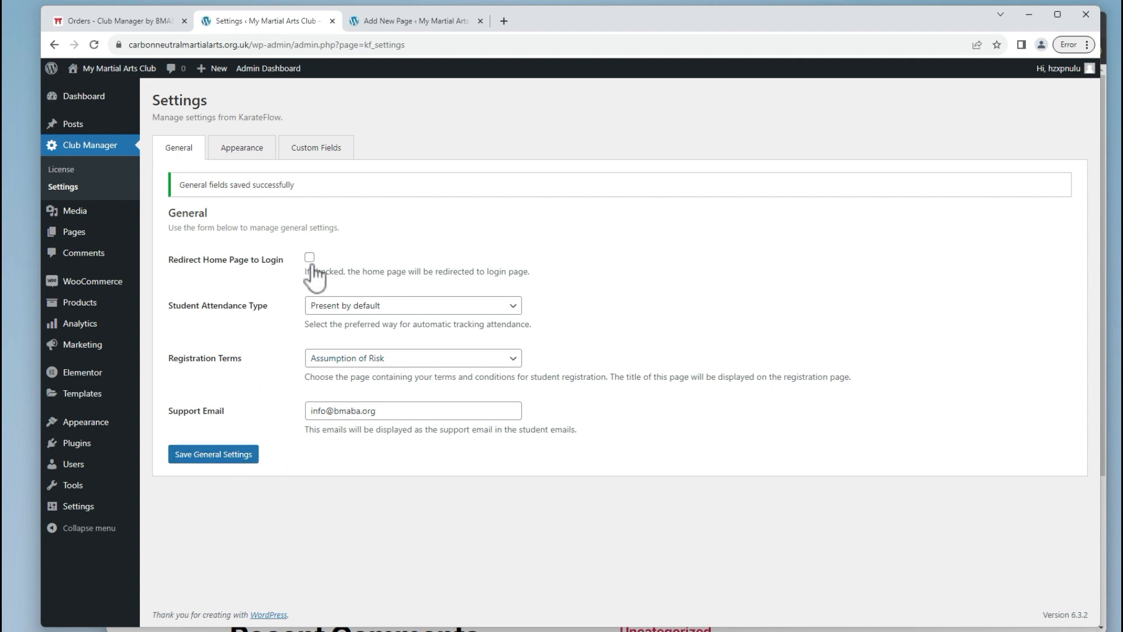
click(309, 258)
click(237, 460)
In the incognito window, open the registration page, review the Assumption of Risk terms, and agree.
key(alt+Tab)
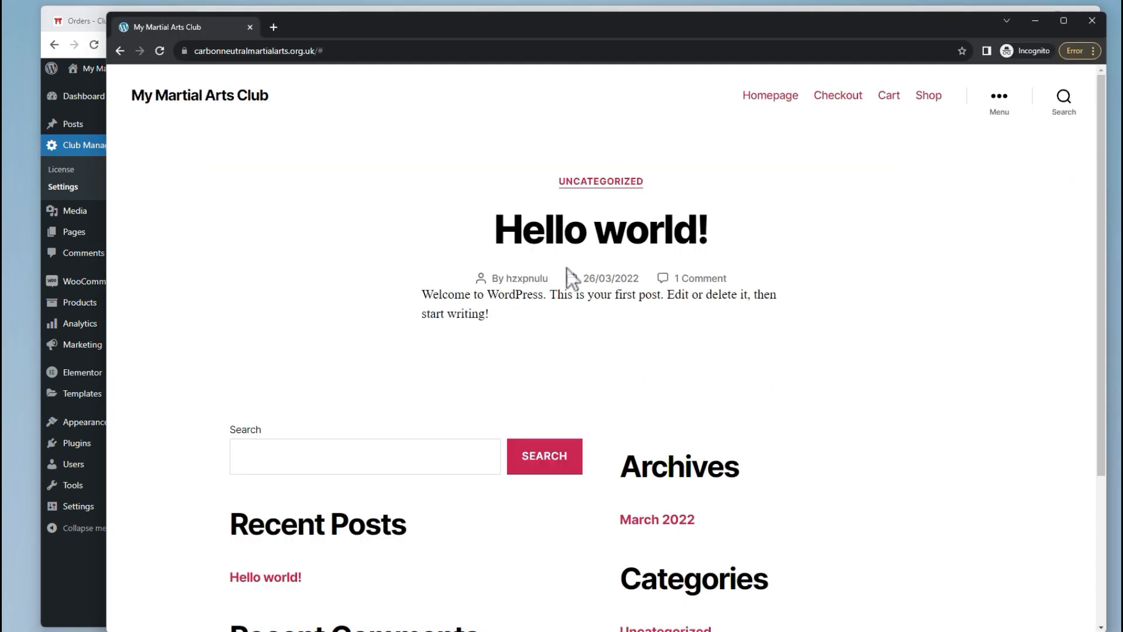
click(160, 51)
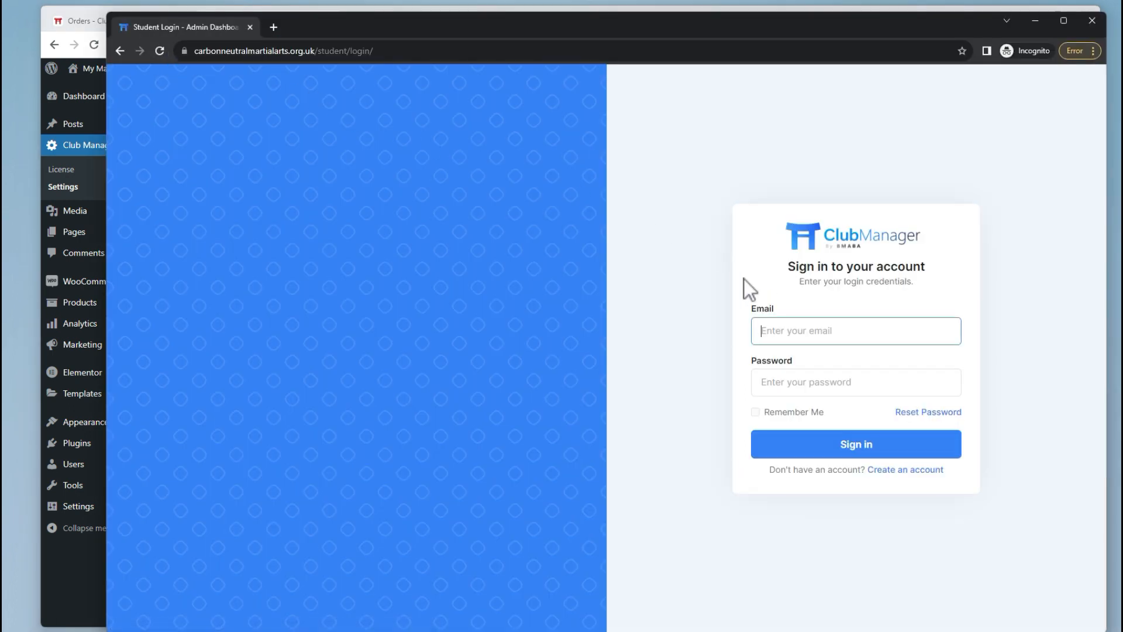
click(882, 469)
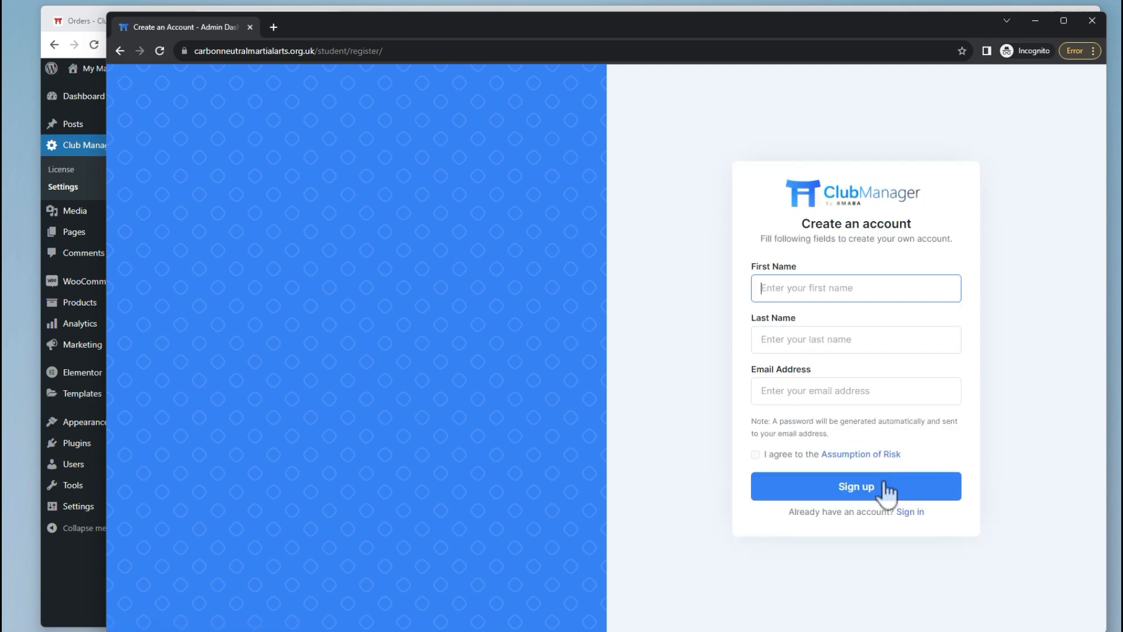
click(865, 456)
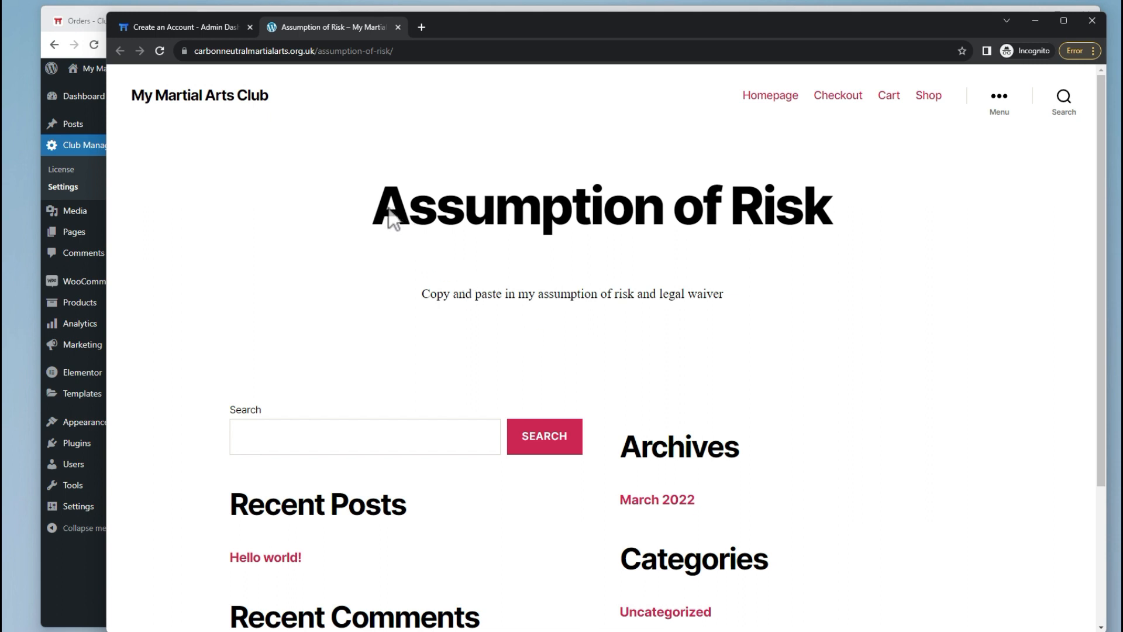
drag(384, 217, 718, 294)
click(168, 28)
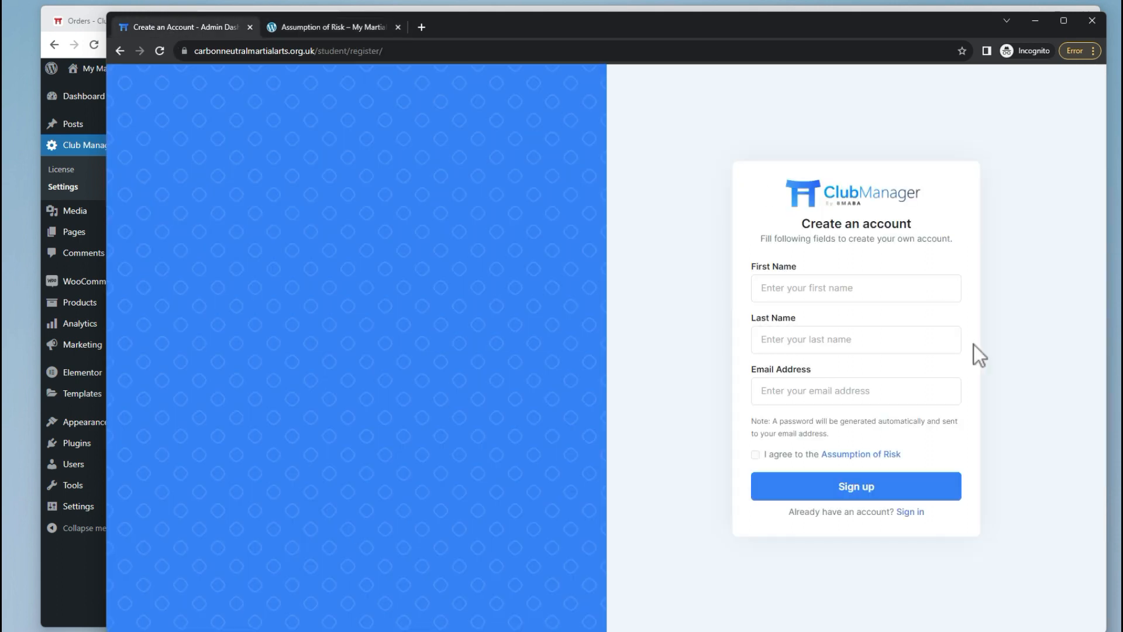
click(777, 456)
Save the General settings again and load the site home page in the incognito window.
key(alt+Tab)
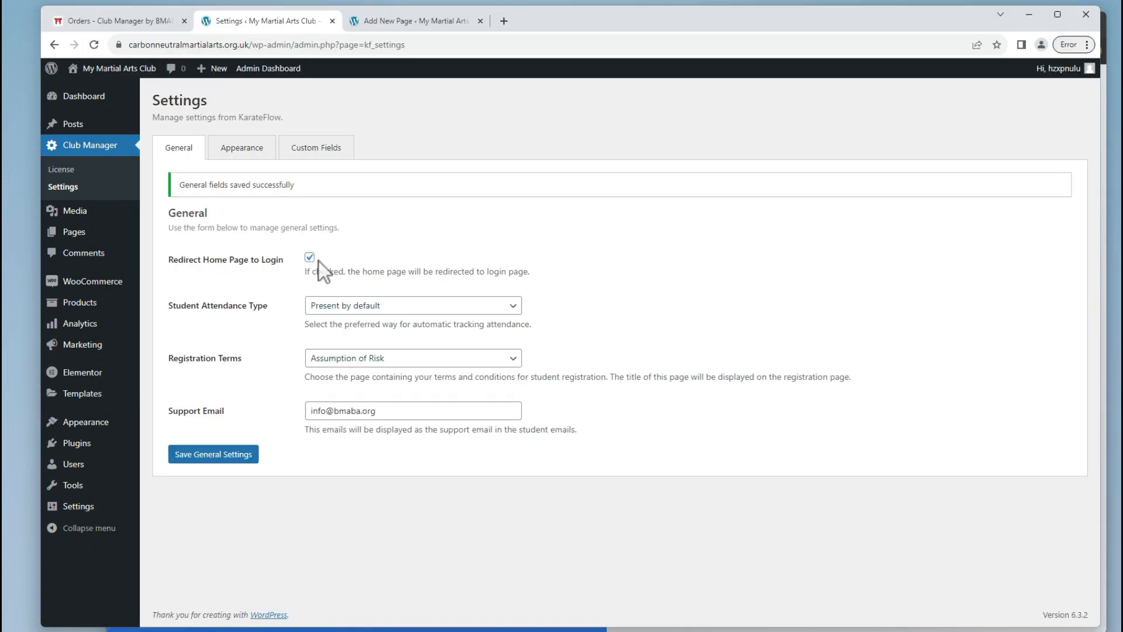
click(256, 459)
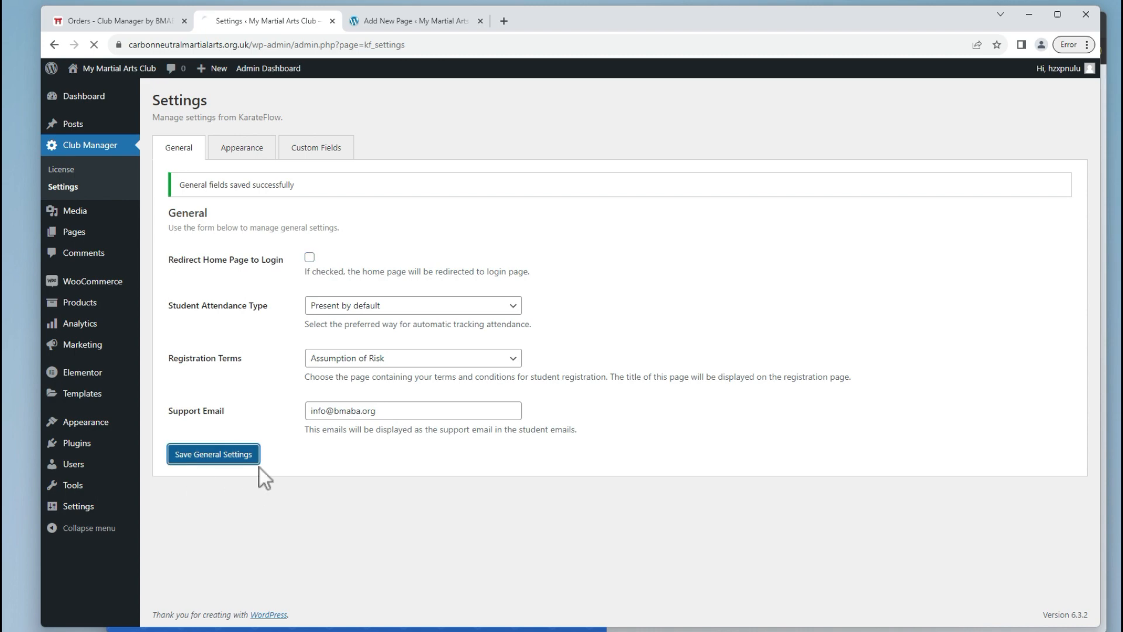
key(alt+Tab)
click(296, 49)
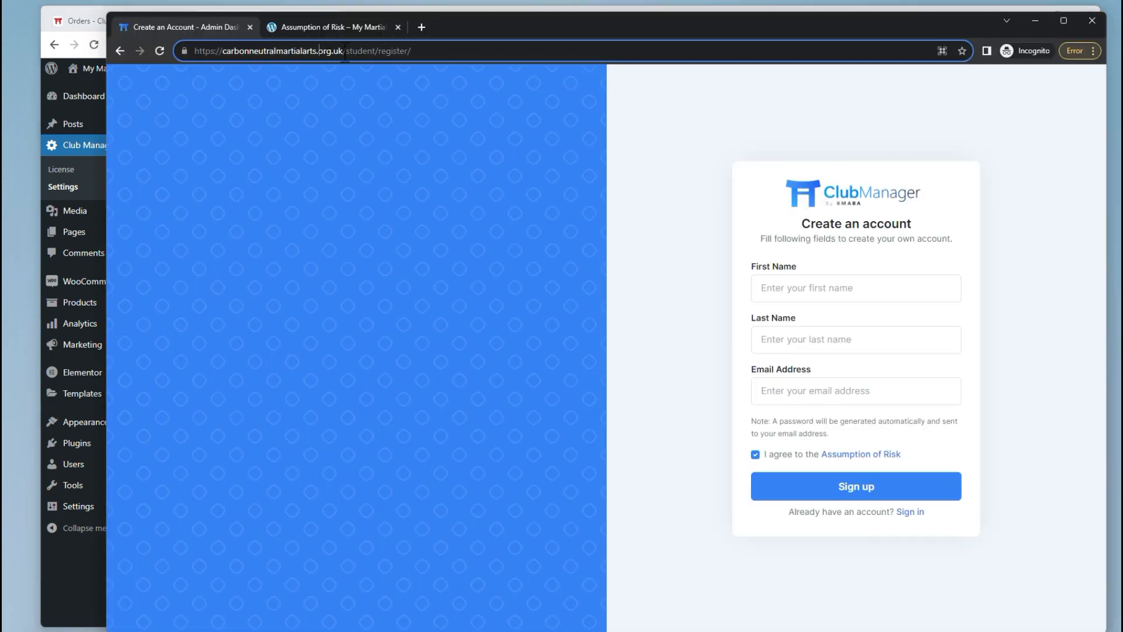
drag(316, 50, 807, 76)
key(BackSpace)
key(Return)
key(alt+Tab)
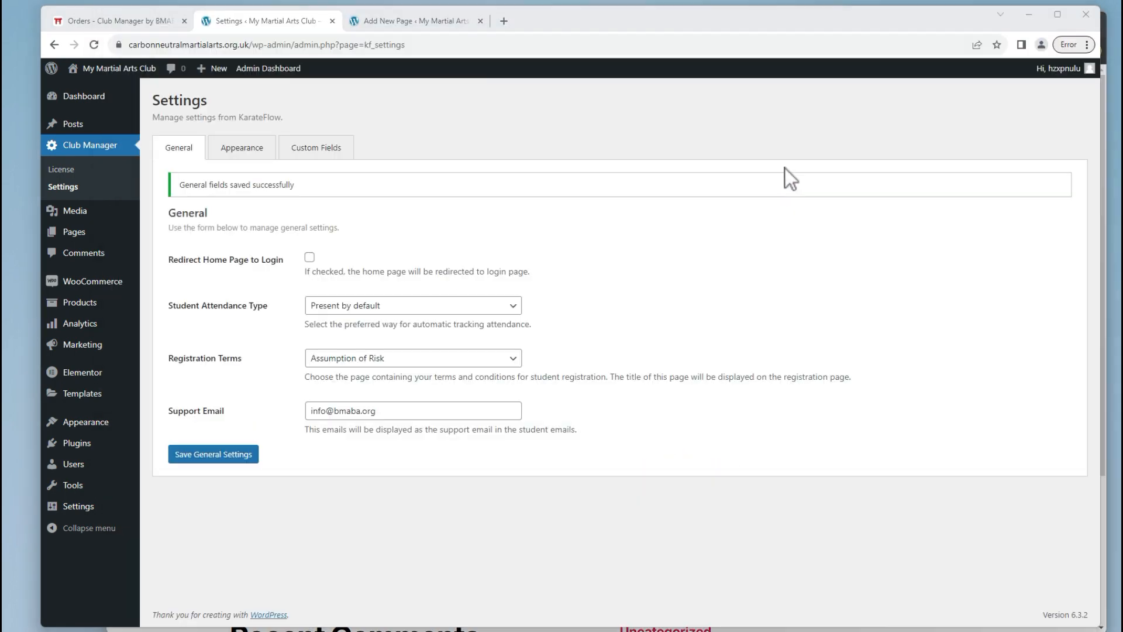
Inspect the admin dashboard Brand and colour options on the Appearance tab, keeping Logo only unchanged.
click(247, 147)
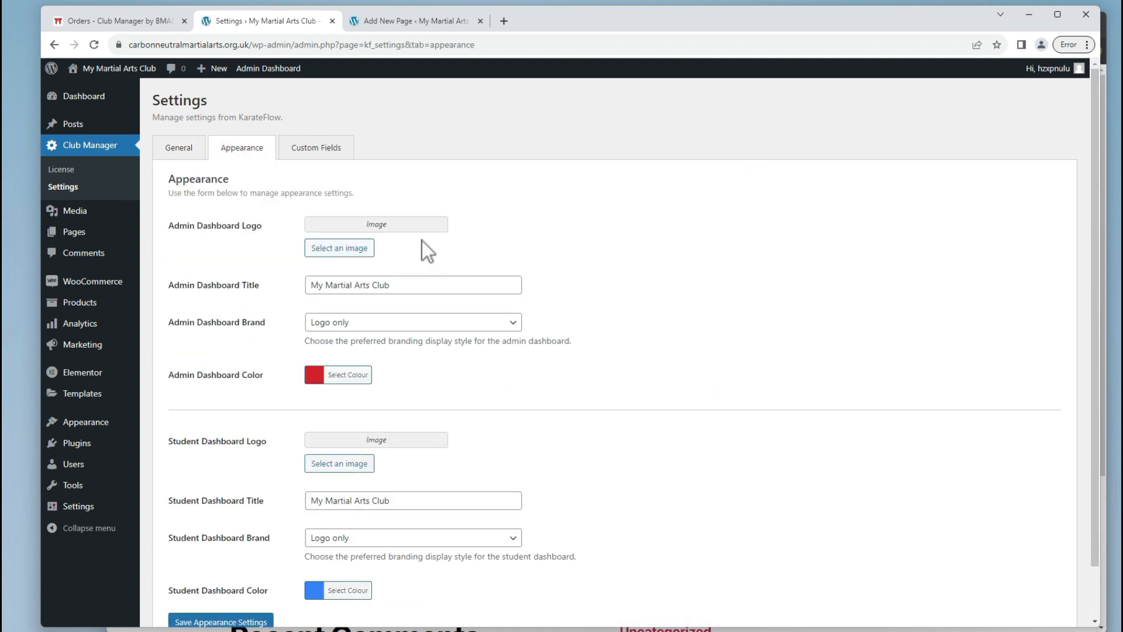
key(alt+Tab)
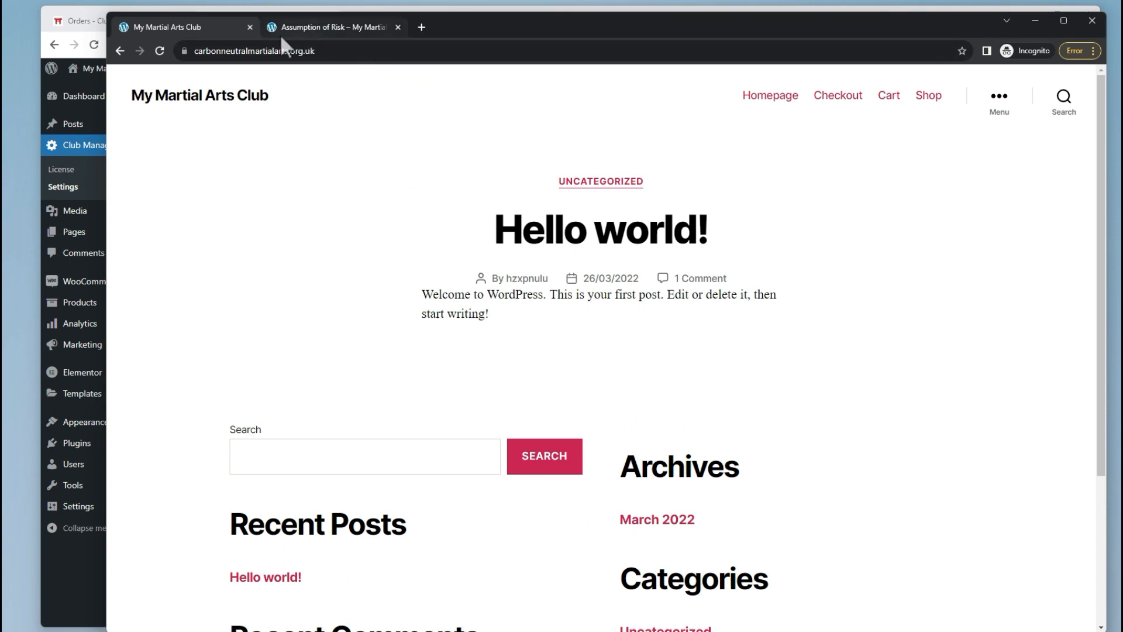
key(alt+Tab)
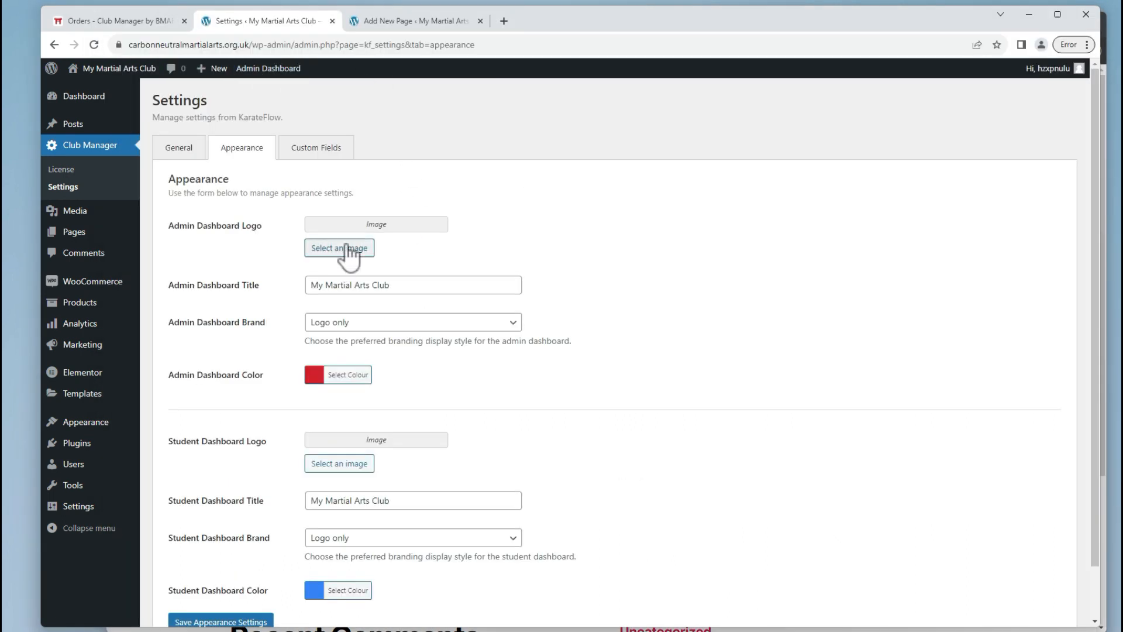
scroll(375, 245, down, 1)
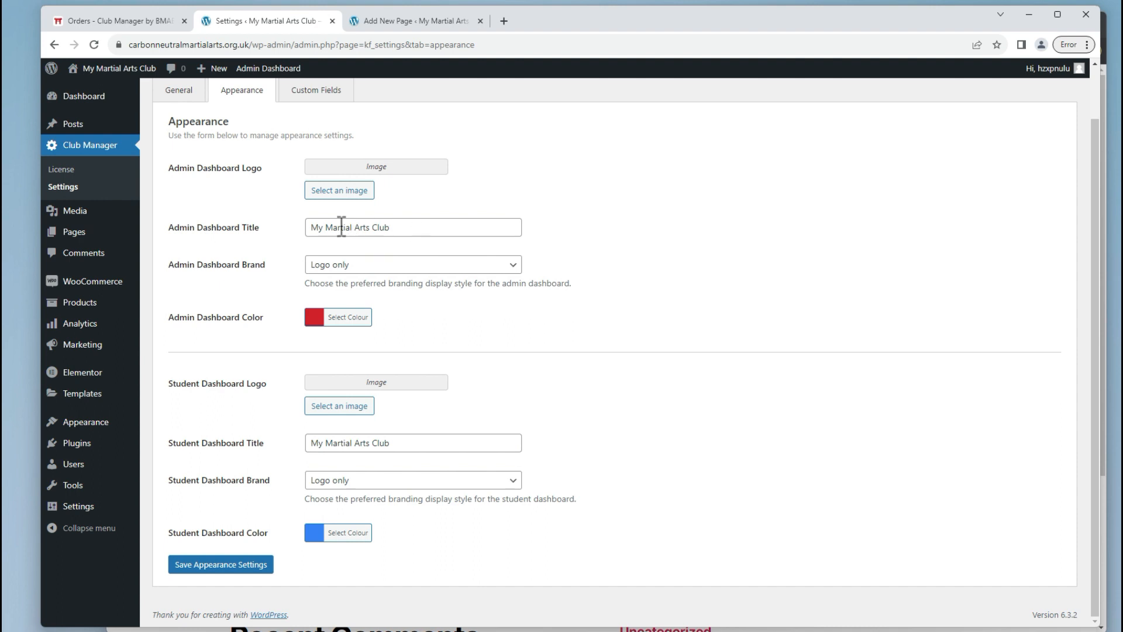
click(330, 266)
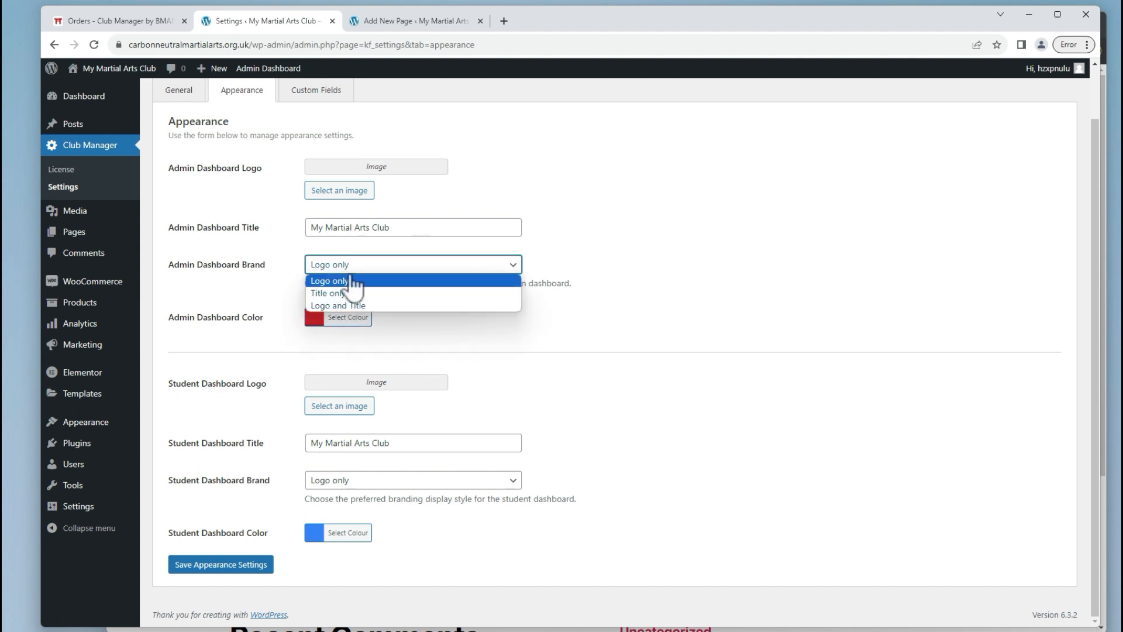
click(455, 345)
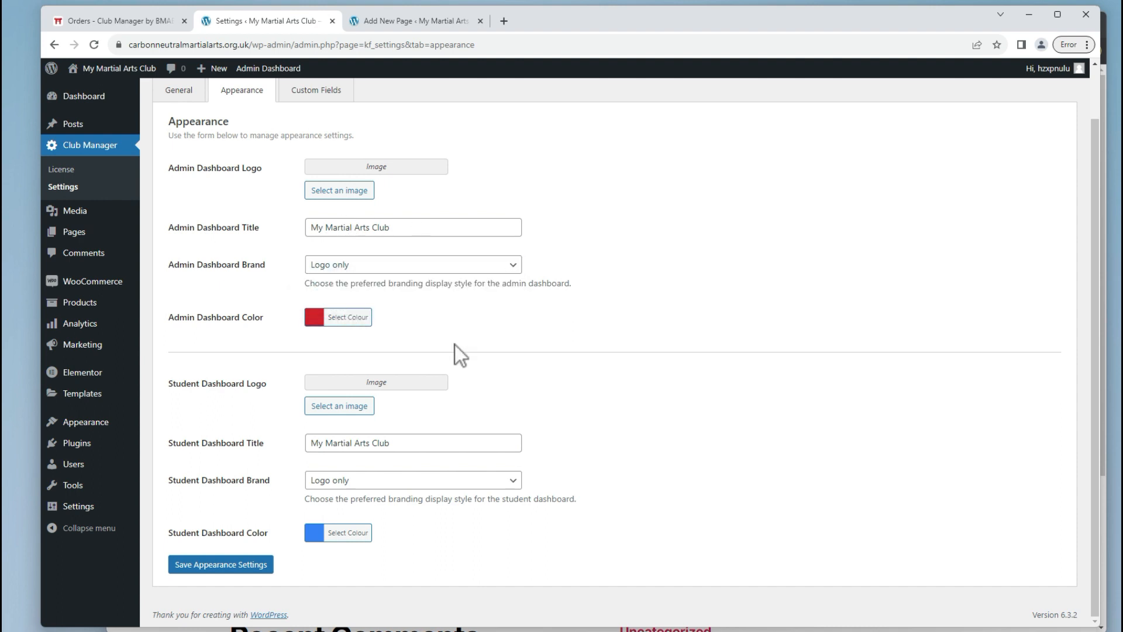
click(354, 317)
click(486, 328)
scroll(626, 255, up, 2)
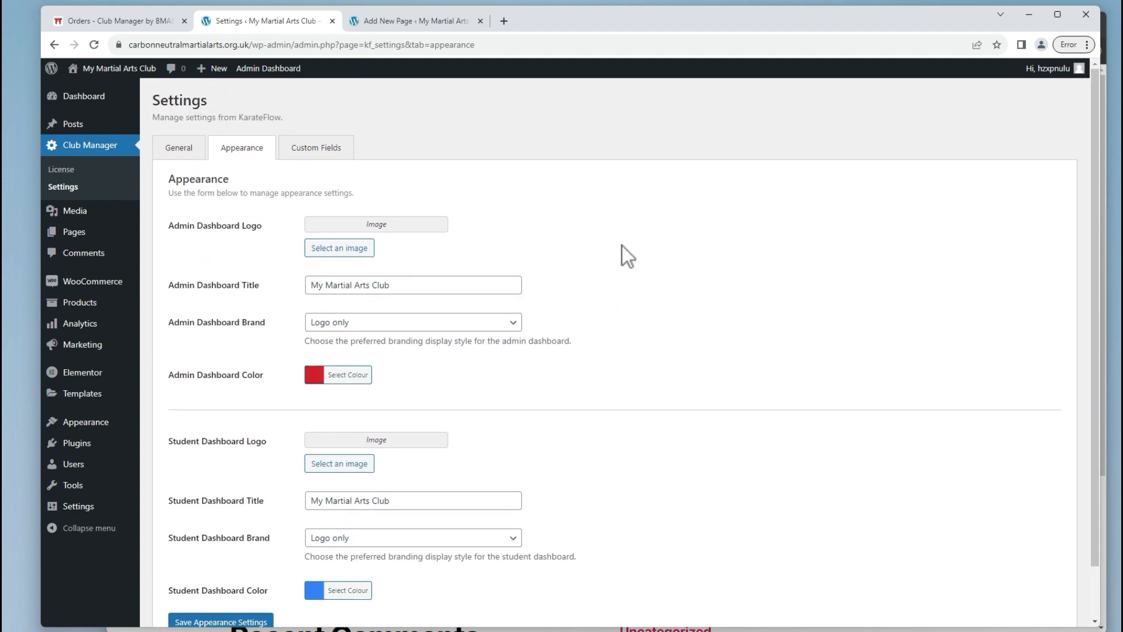
On the Custom Fields tab, enter the label 'Demo Licence' for a new student field.
click(293, 156)
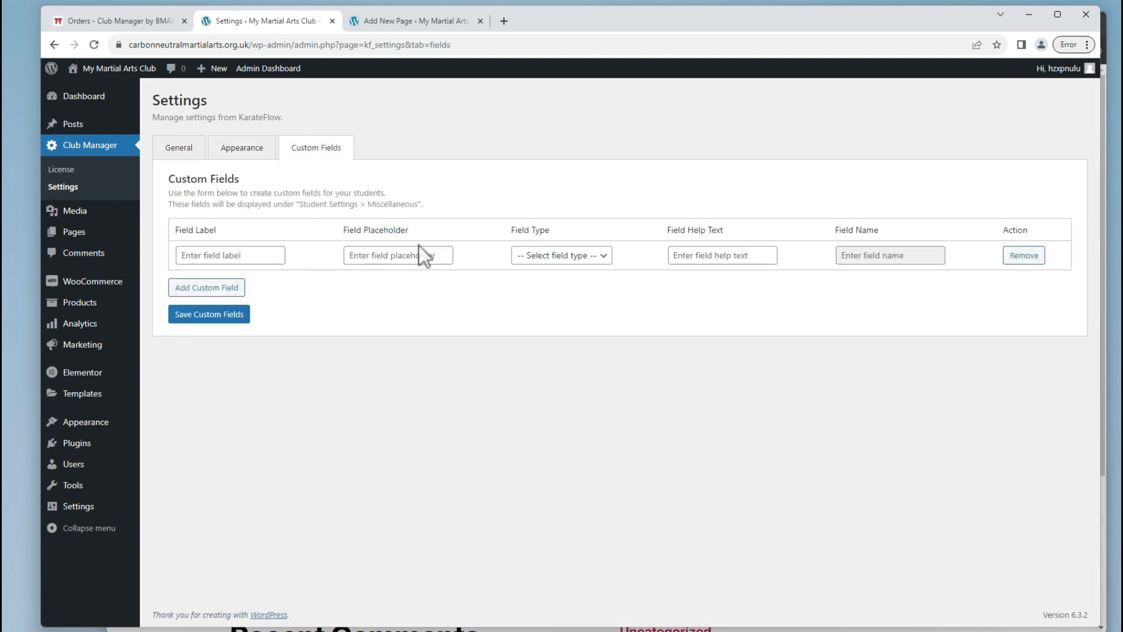
click(268, 256)
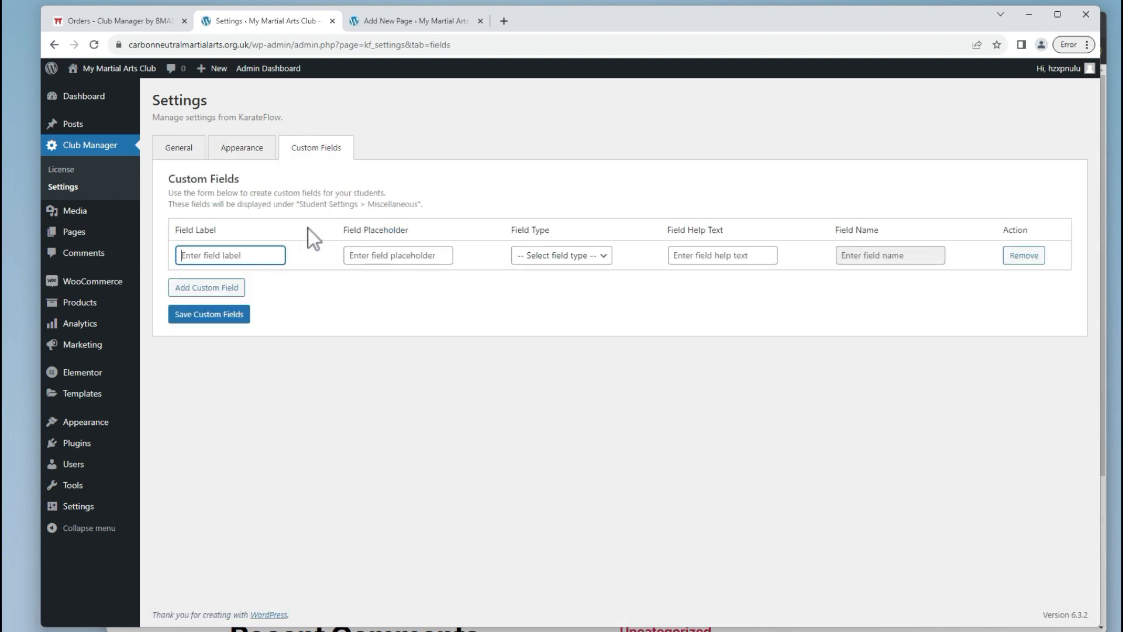
key(Caps_Lock)
text(D)
key(Caps_Lock)
text(emo)
key(Caps_Lock)
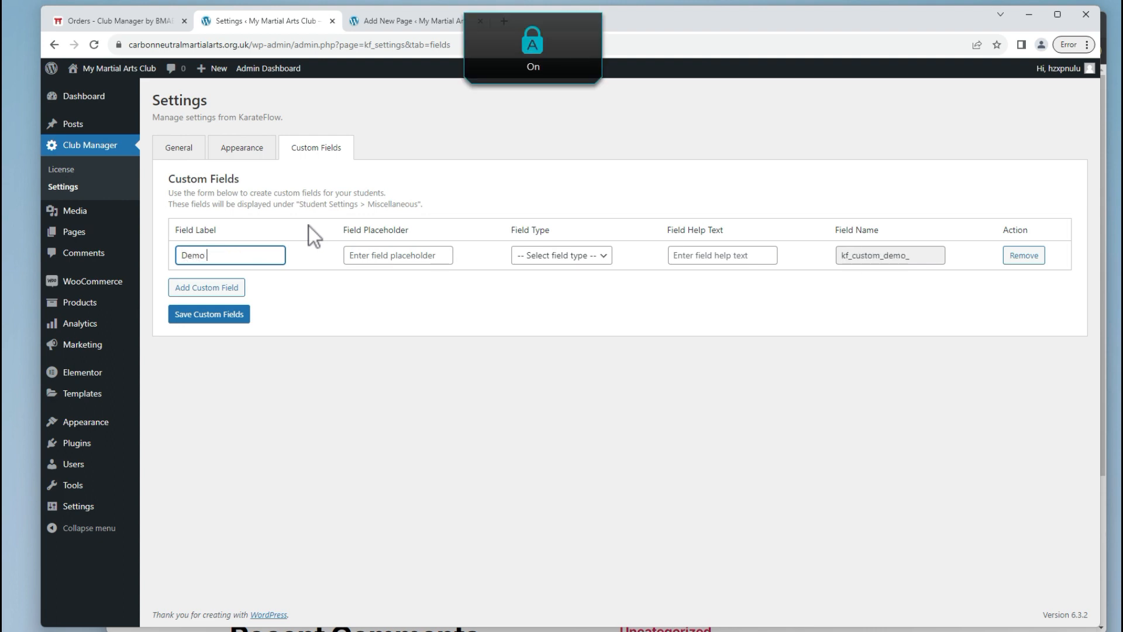
text(L)
key(Caps_Lock)
text(icence)
key(Tab)
key(Tab)
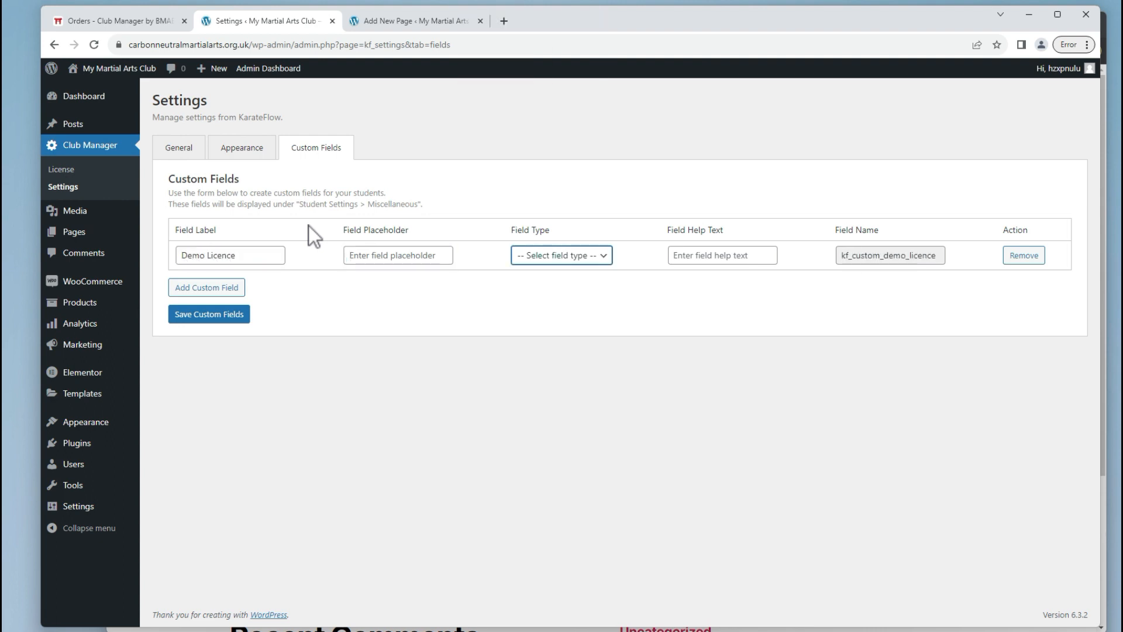
Make it a Text Field with help text 'For a demonstration' and save the custom field.
click(549, 264)
click(546, 292)
click(763, 248)
key(Caps_Lock)
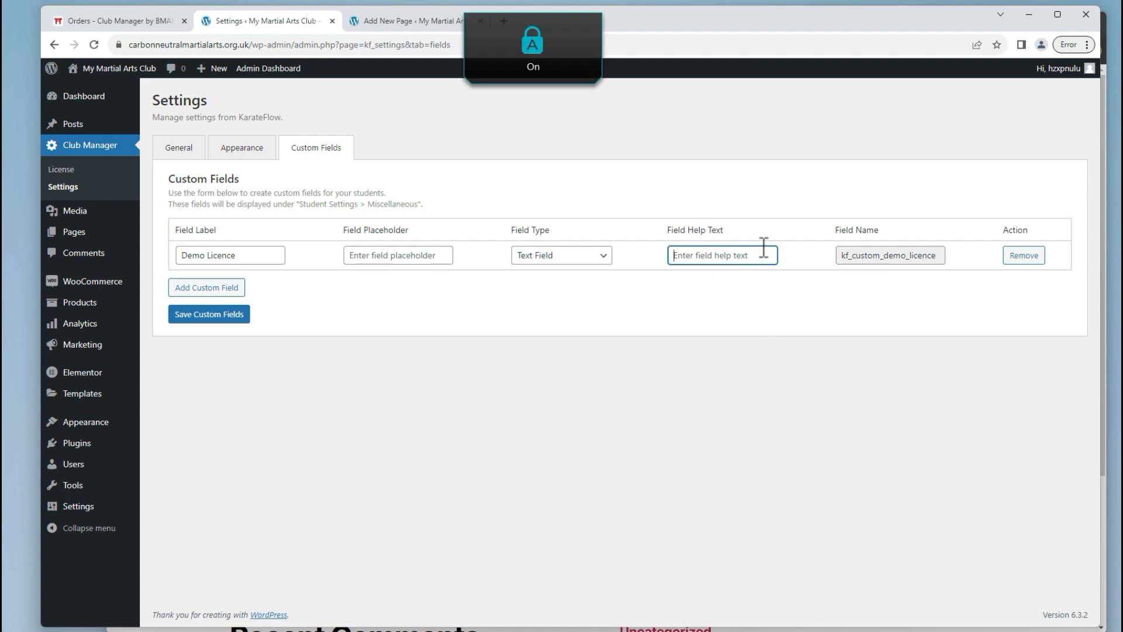
text(F)
key(Caps_Lock)
text(or a demons)
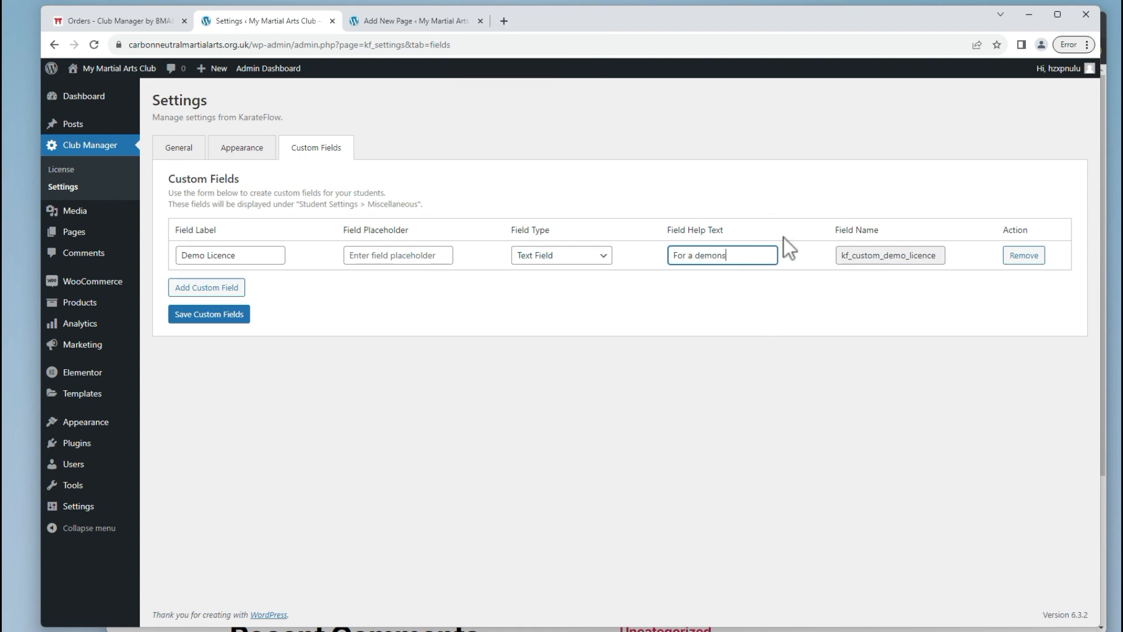
text(tration)
click(211, 314)
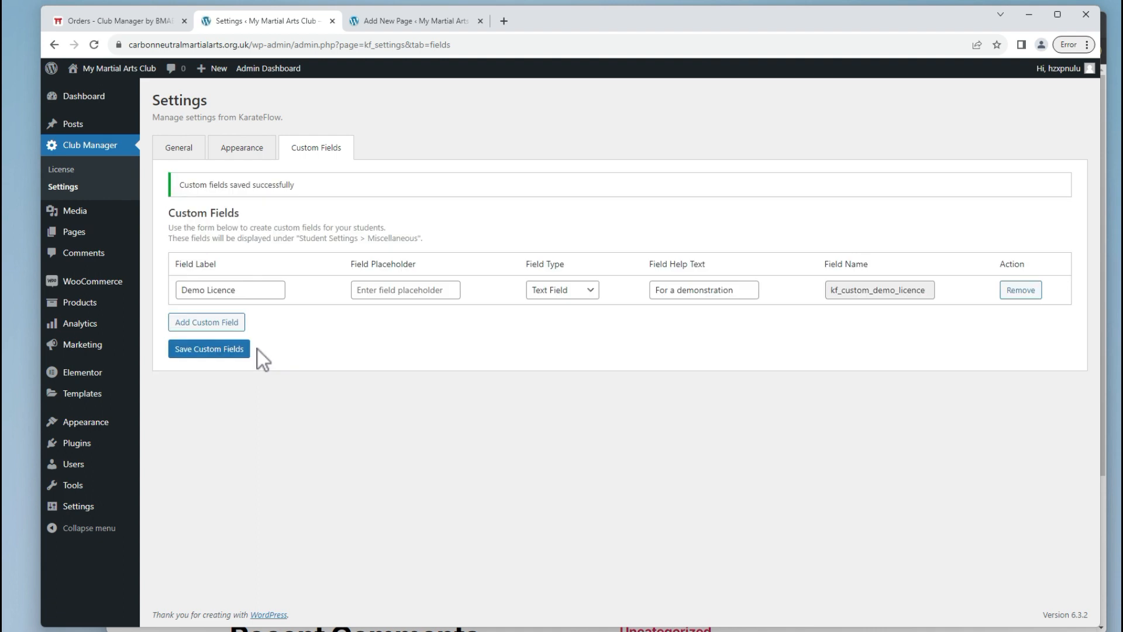
click(205, 153)
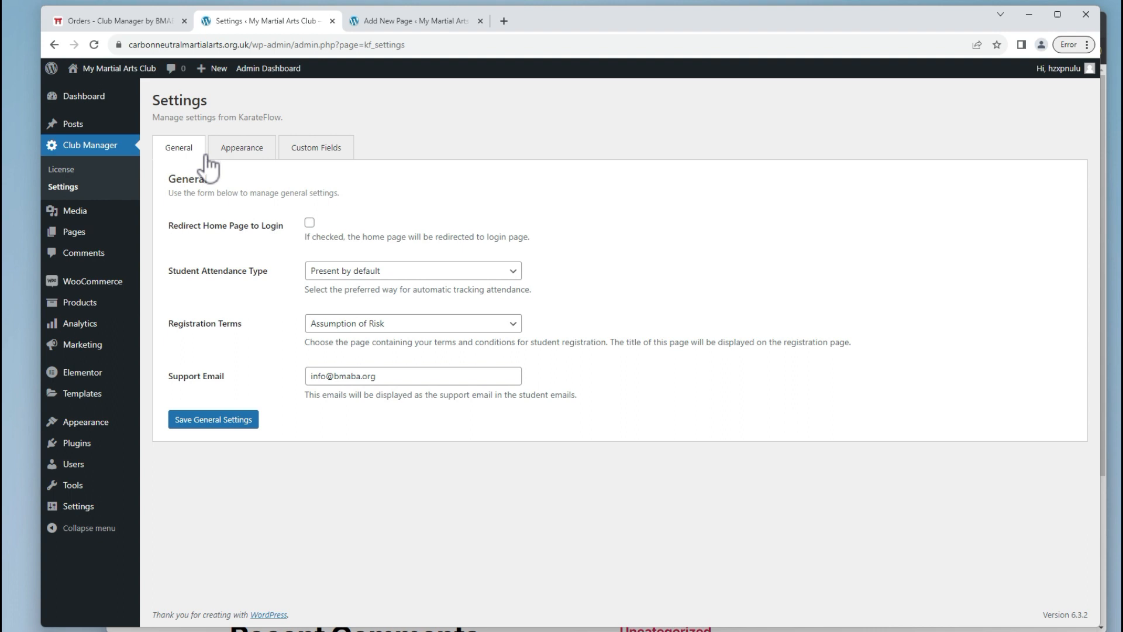
Tick Redirect Home Page to Login, save General settings, and reload the site in incognito.
click(310, 223)
click(196, 422)
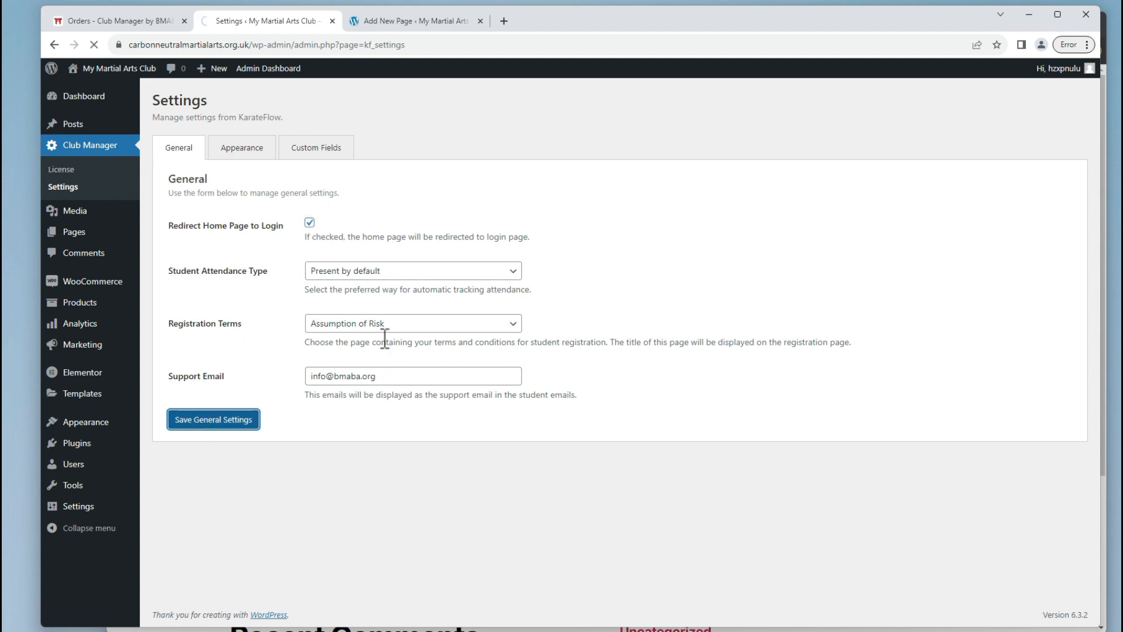
key(alt+Tab)
click(227, 108)
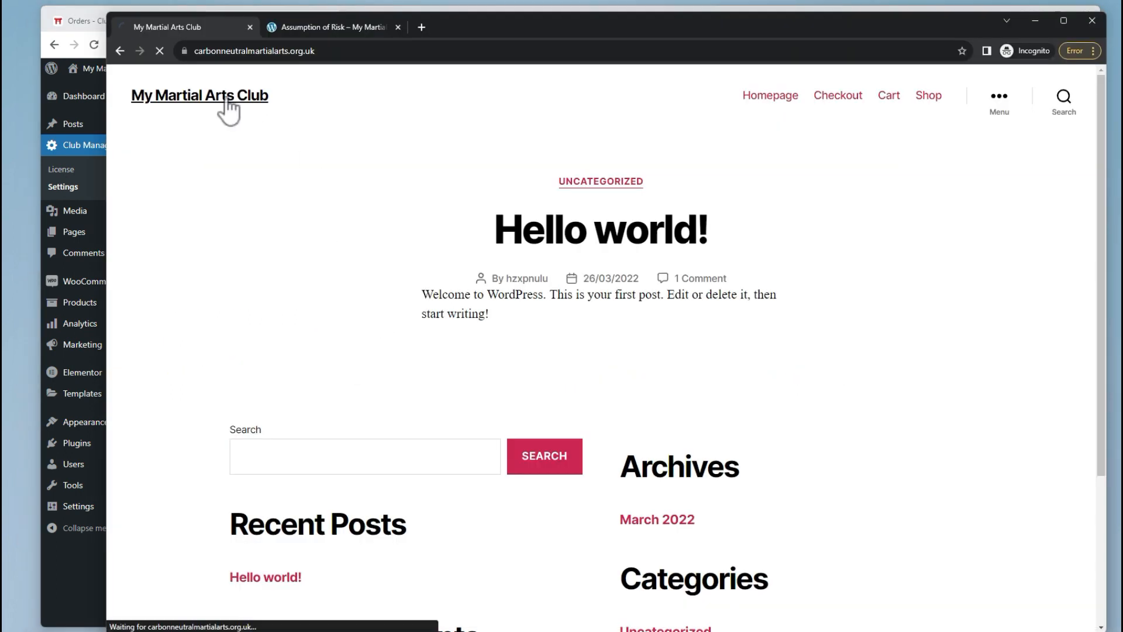
Follow 'Create an account' from the student login page, then return to WordPress admin.
drag(544, 31, 517, 26)
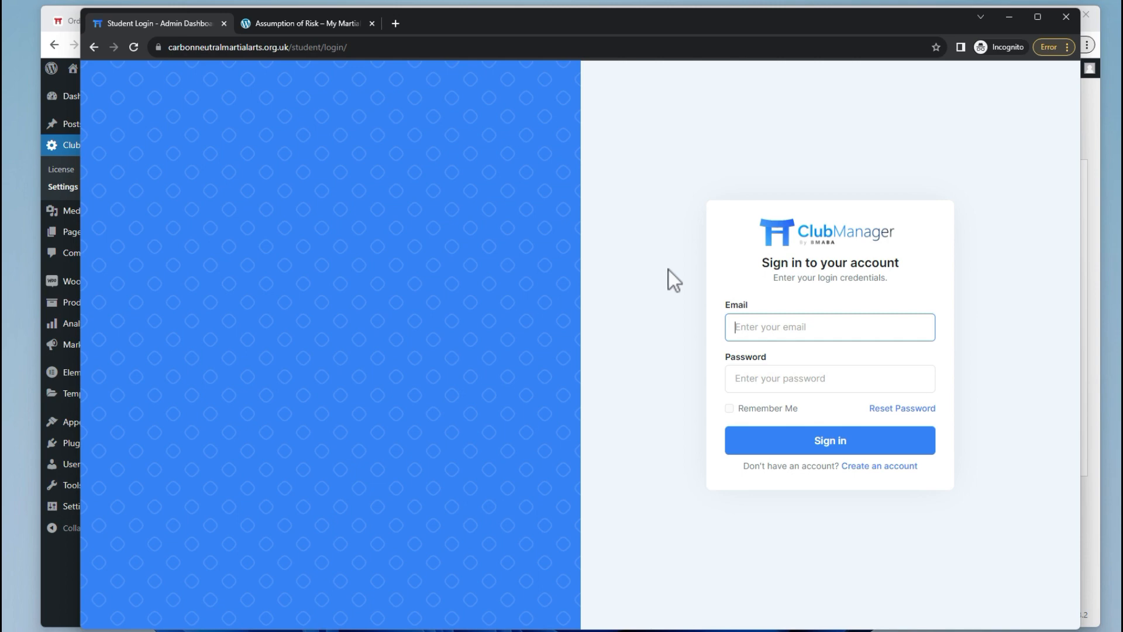
click(863, 466)
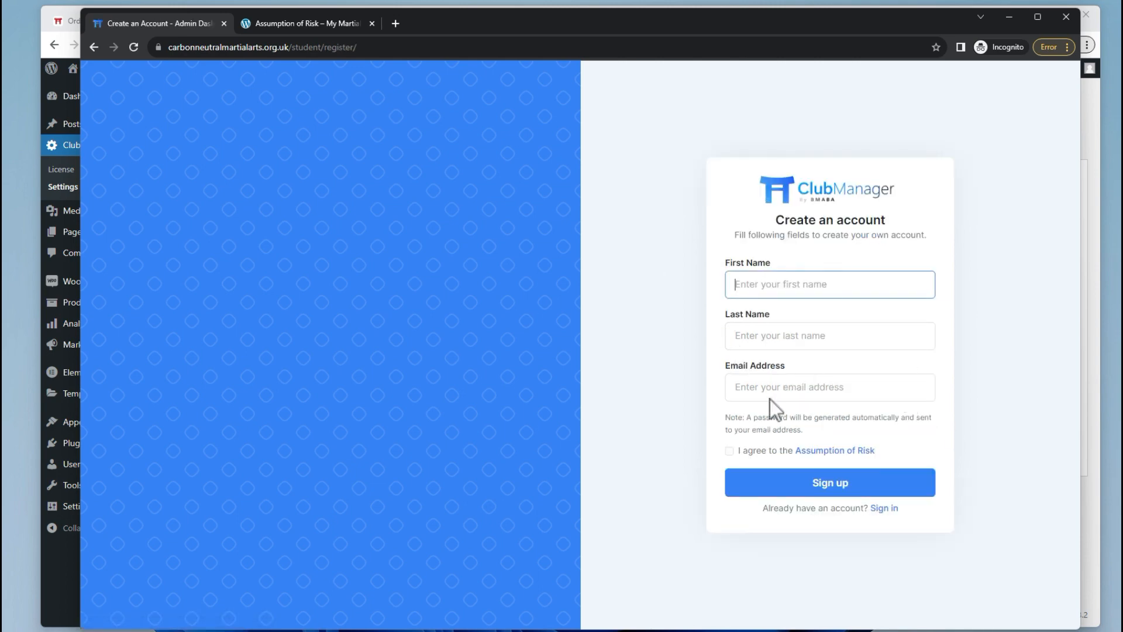
key(alt+Tab)
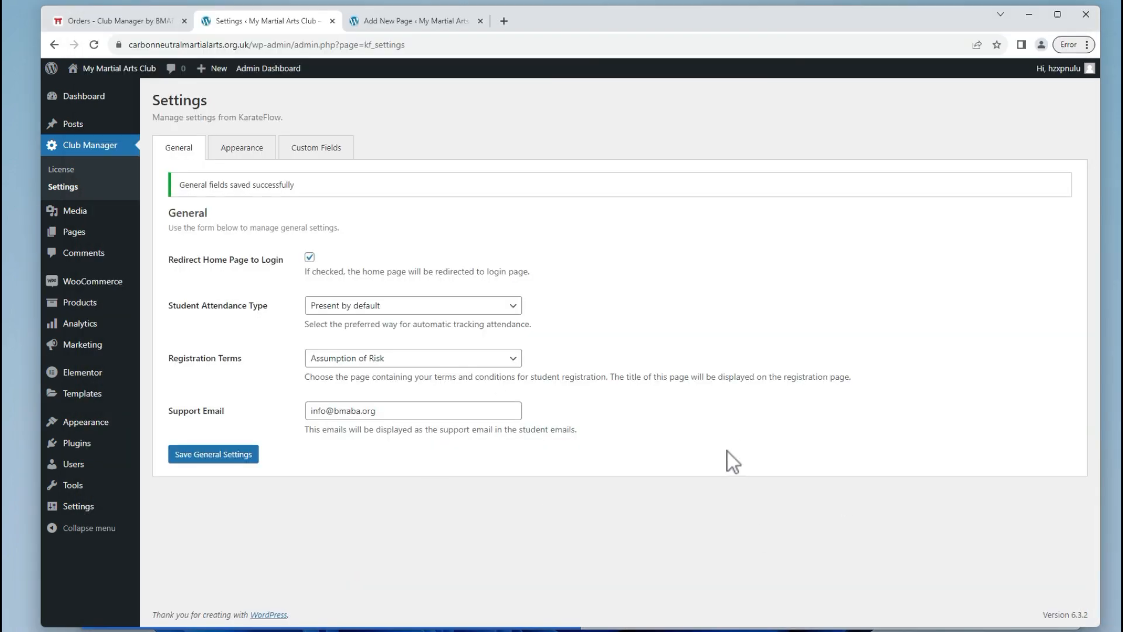
Set Membership to 'Anyone can register' in WordPress General Settings and save the changes.
mouse_move(90, 503)
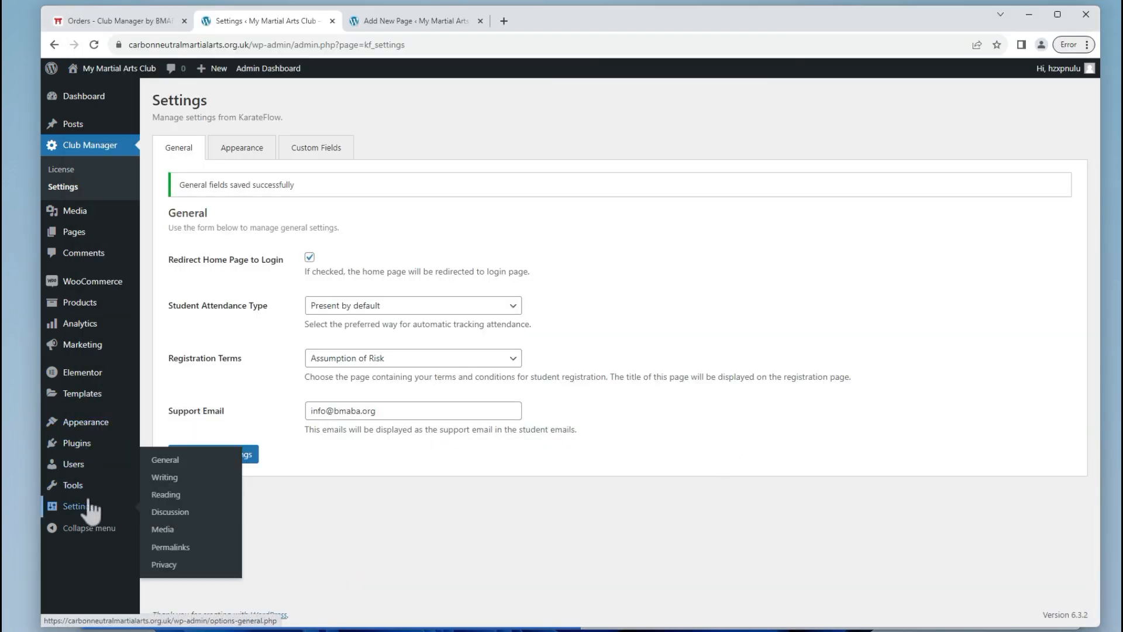
click(173, 462)
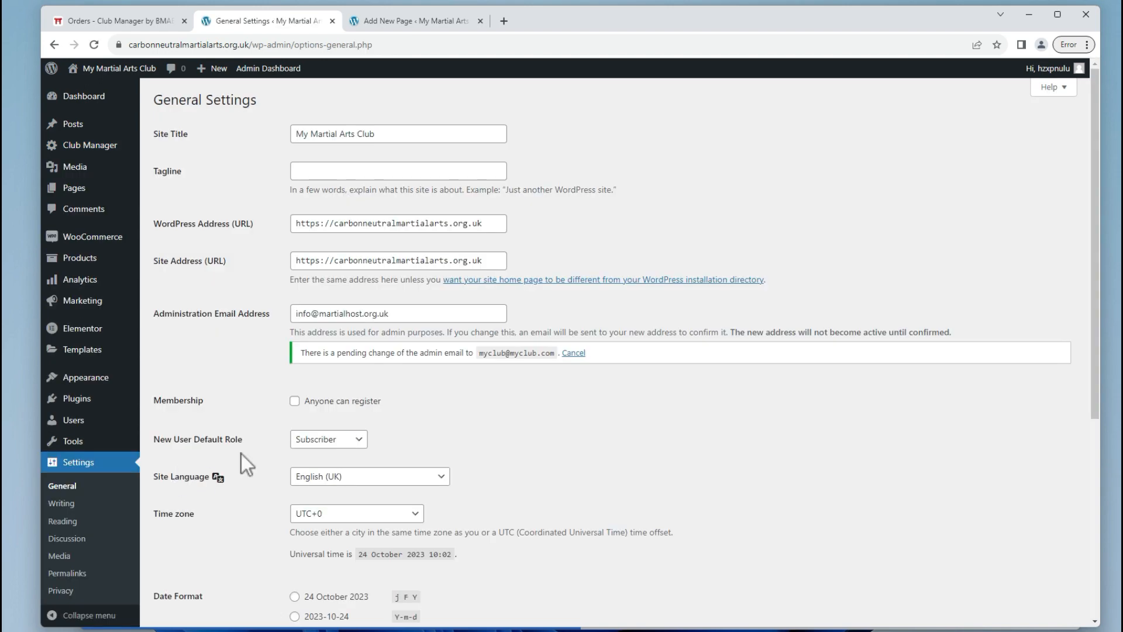
click(294, 402)
scroll(327, 406, down, 5)
click(170, 564)
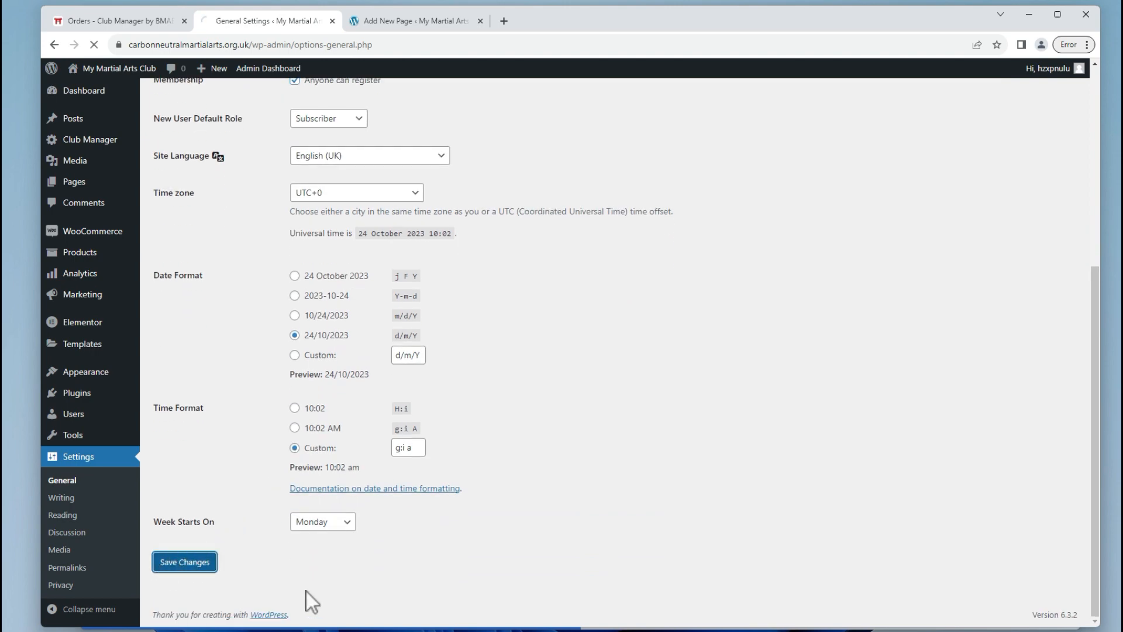
key(alt+Tab)
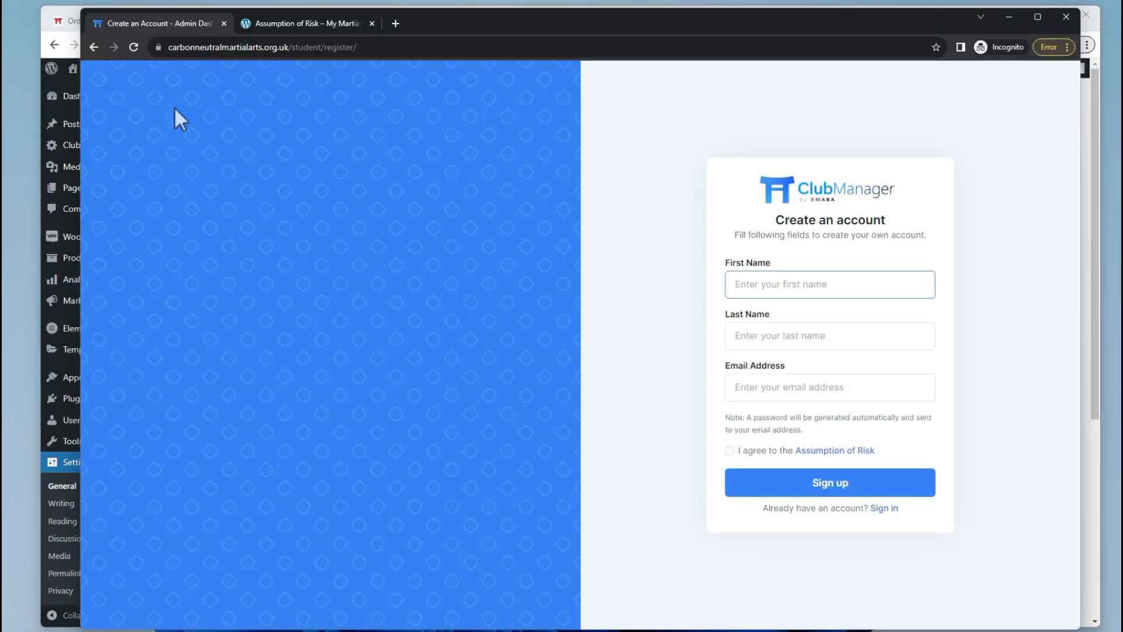
Reload the registration page and fill in the test student's first name, last name and e-mail.
click(134, 47)
text(John)
key(Tab)
text(Bo)
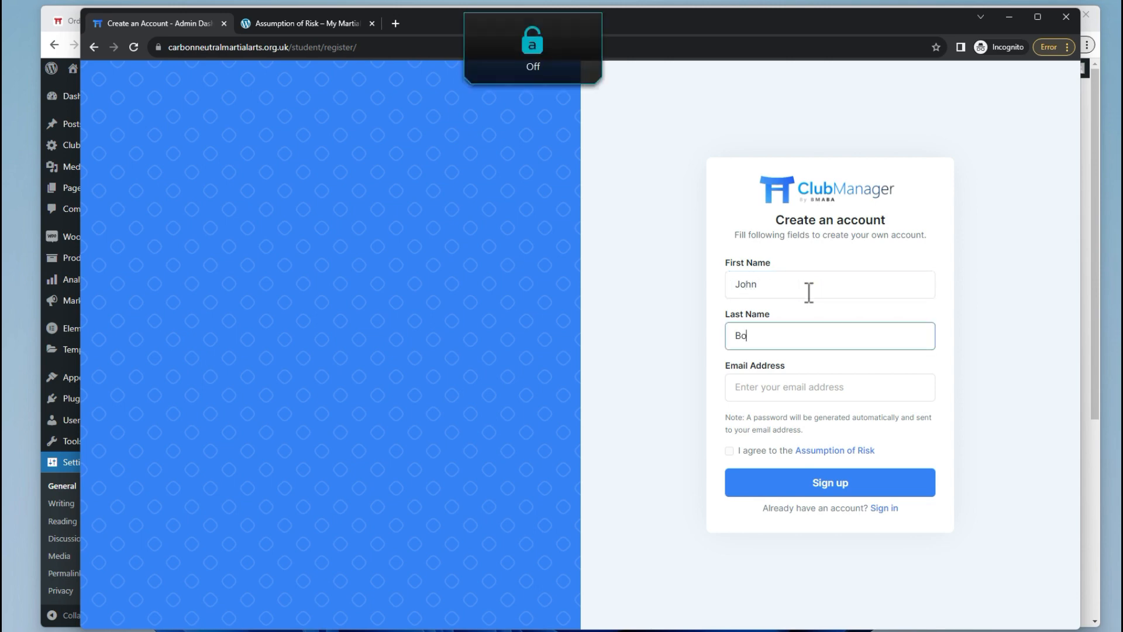
key(BackSpace)
text(loggs)
key(Tab)
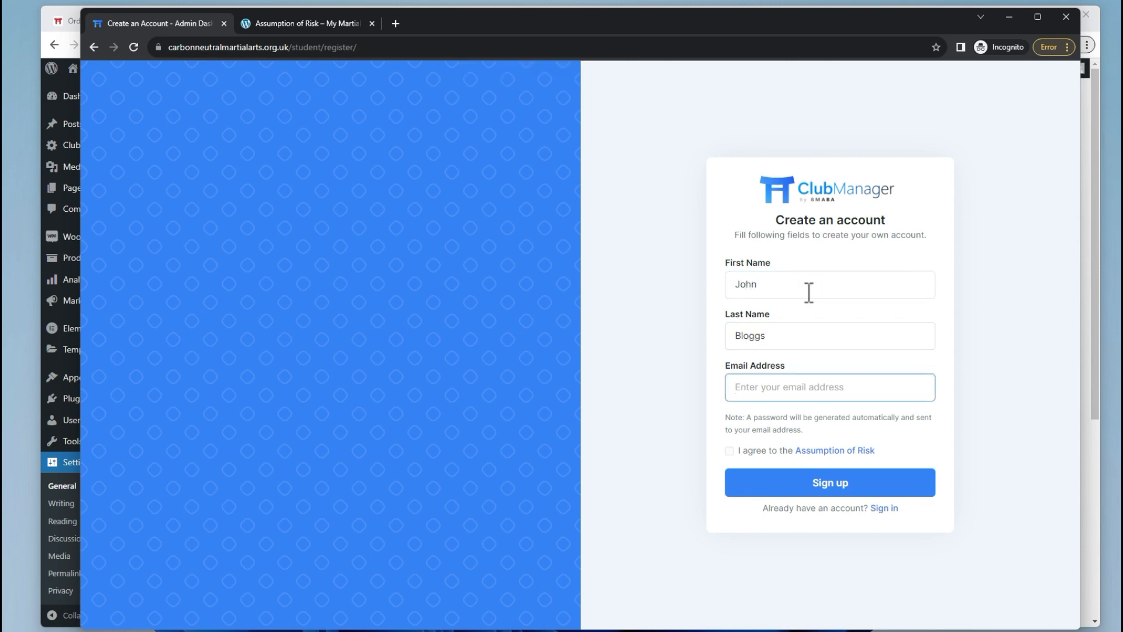
text(johnbloggs@y)
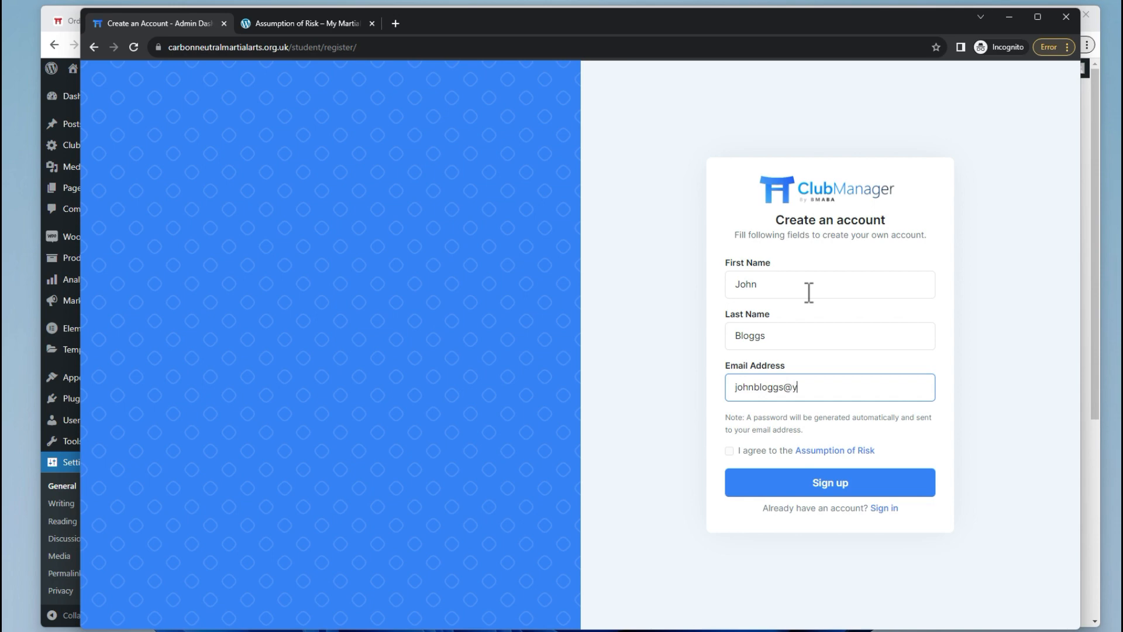
text(oursite.com)
Submit the sign-up, ticking the Assumption of Risk agreement when required.
click(808, 492)
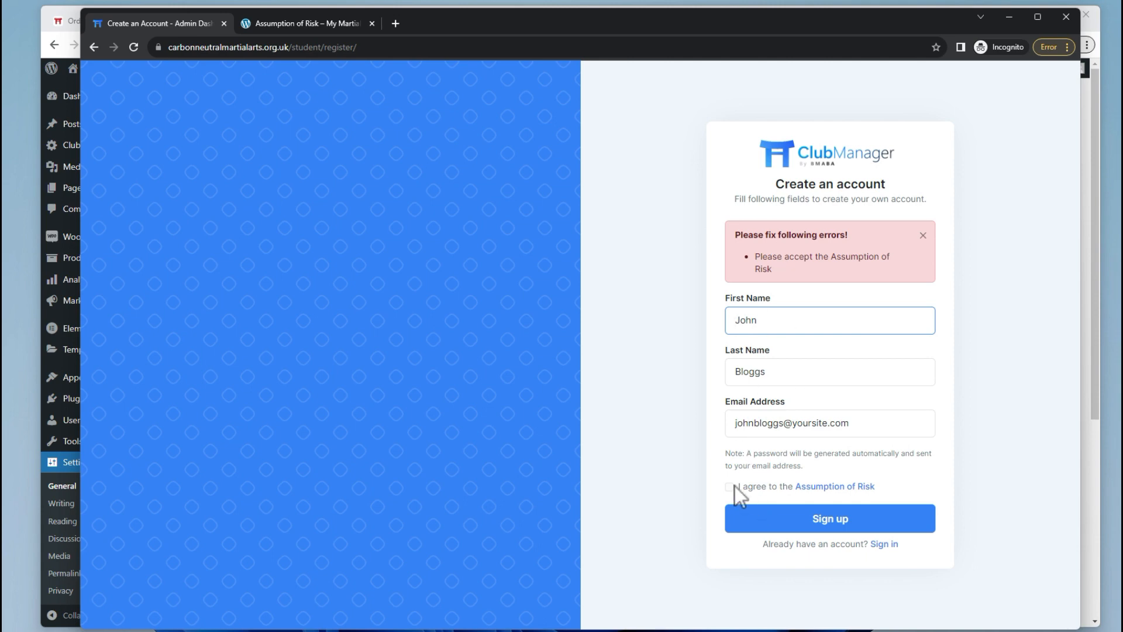
click(730, 486)
click(838, 524)
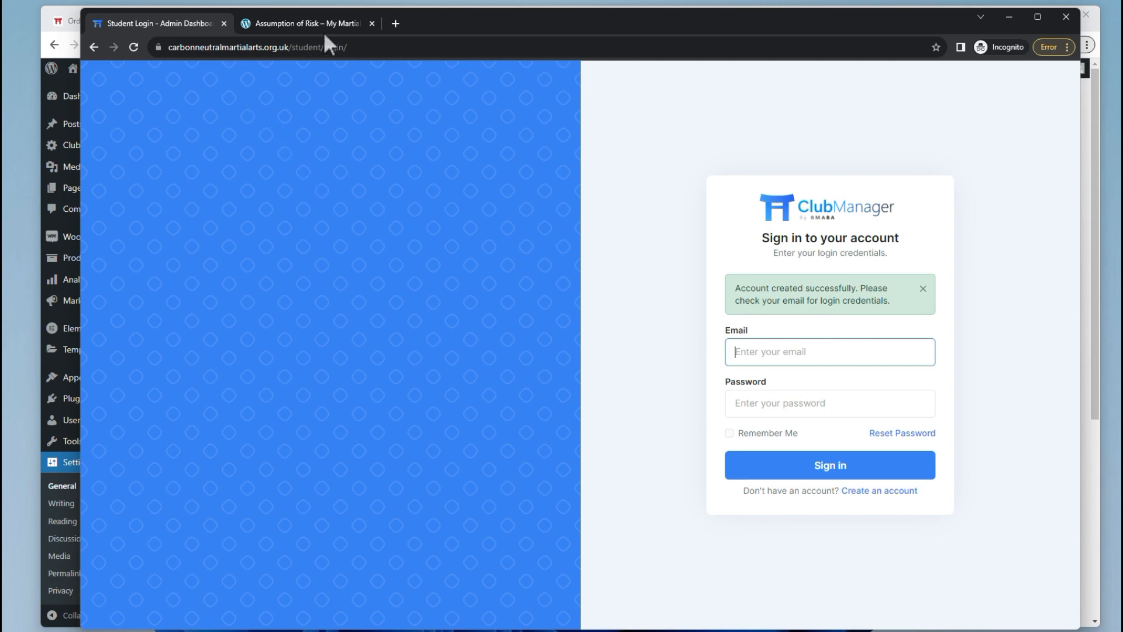
click(217, 7)
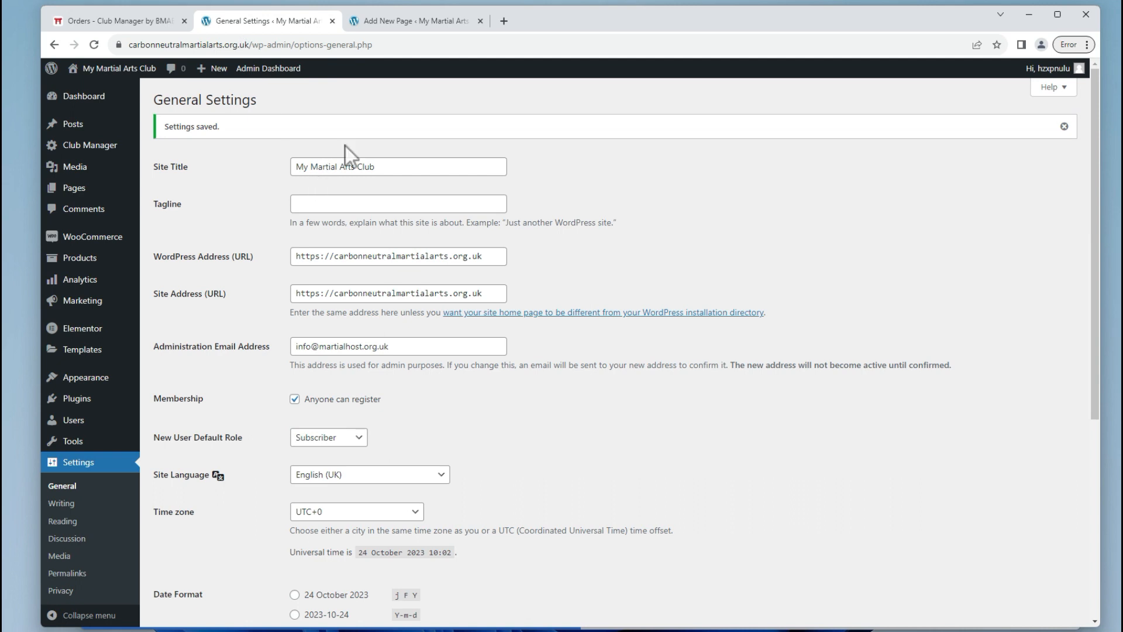
Check the Users list for the new student, then open the Add New User form.
mouse_move(73, 426)
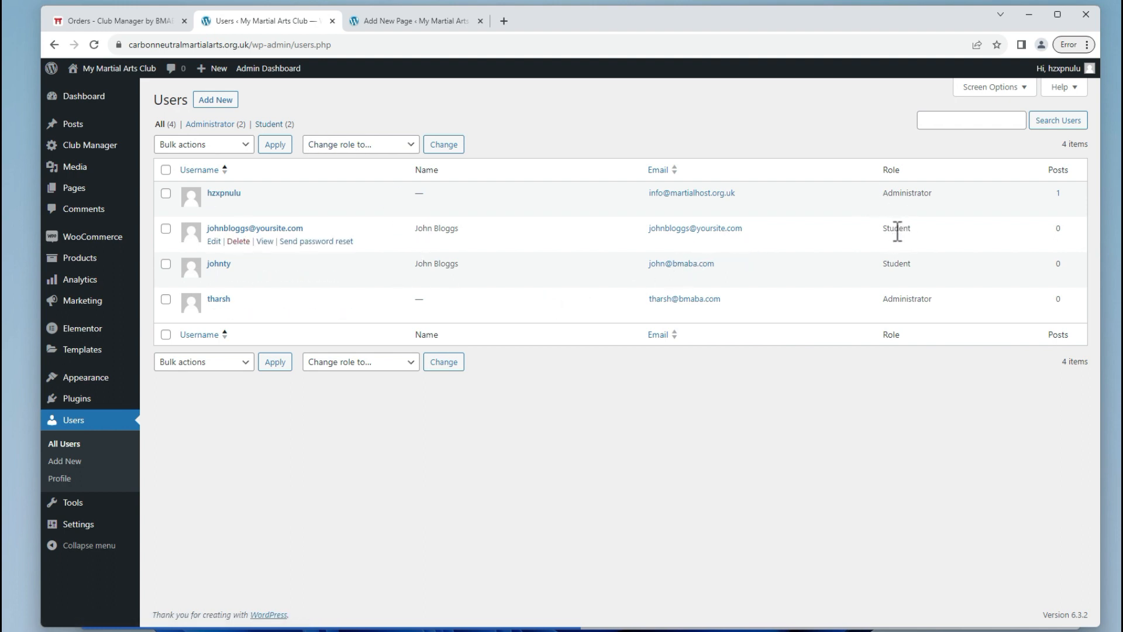
click(220, 102)
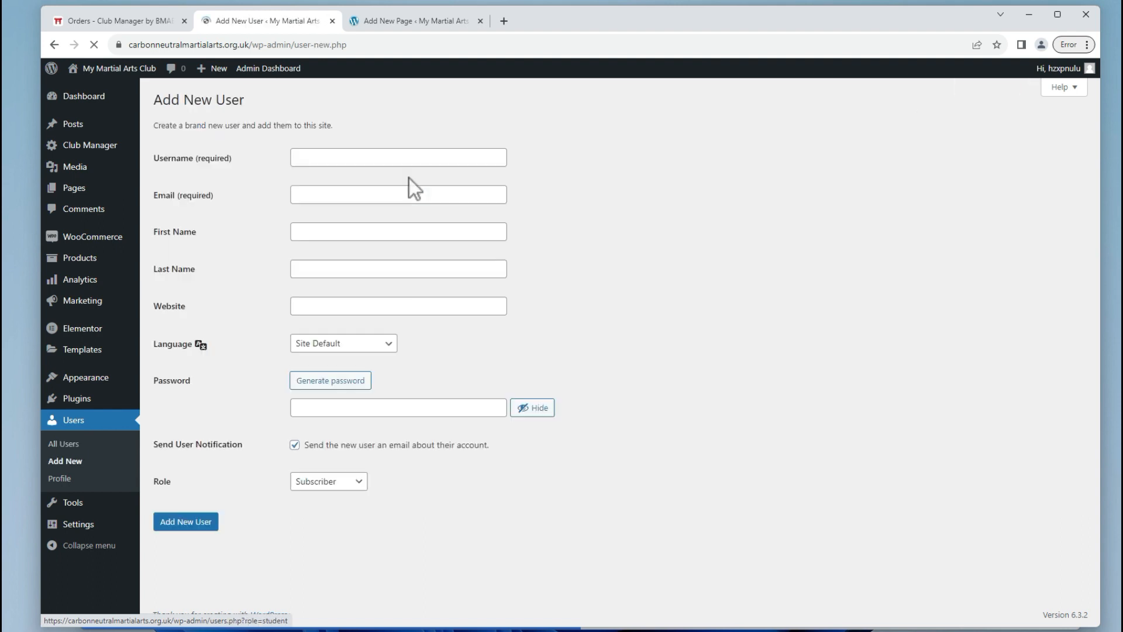
Enter the second test user's username and e-mail address in the Add New User form.
click(457, 159)
key(Caps_Lock)
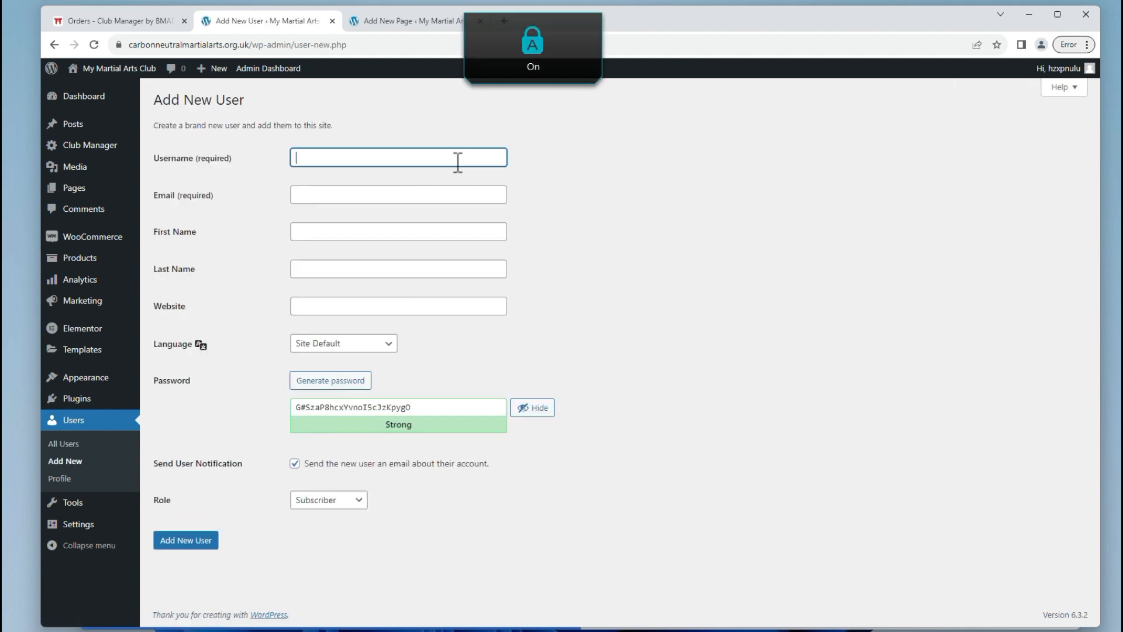
text(L)
key(Caps_Lock)
text(ucy)
key(Tab)
text(W)
key(Caps_Lock)
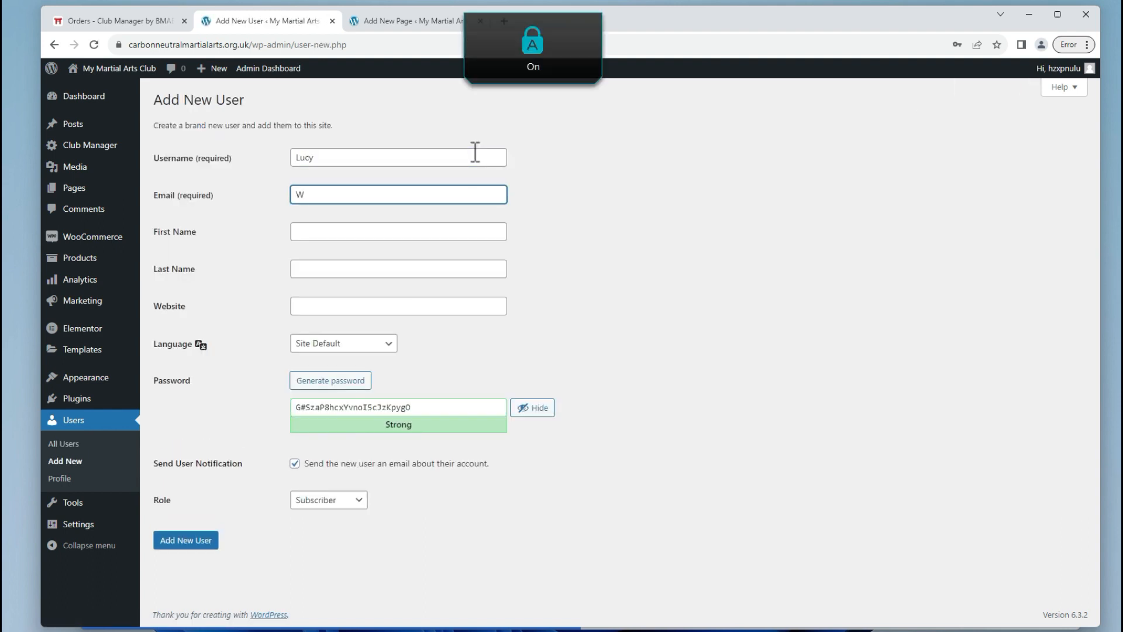
click(475, 155)
key(Caps_Lock)
text(Willia)
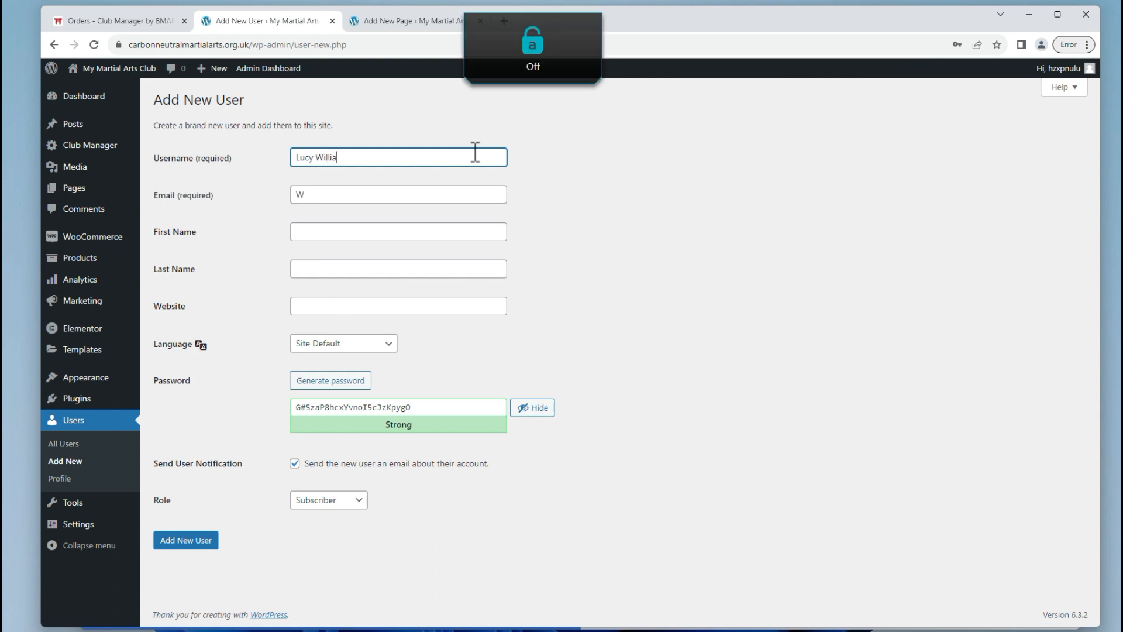
text(m)
key(Tab)
key(BackSpace)
text(lucy@yoursite.com)
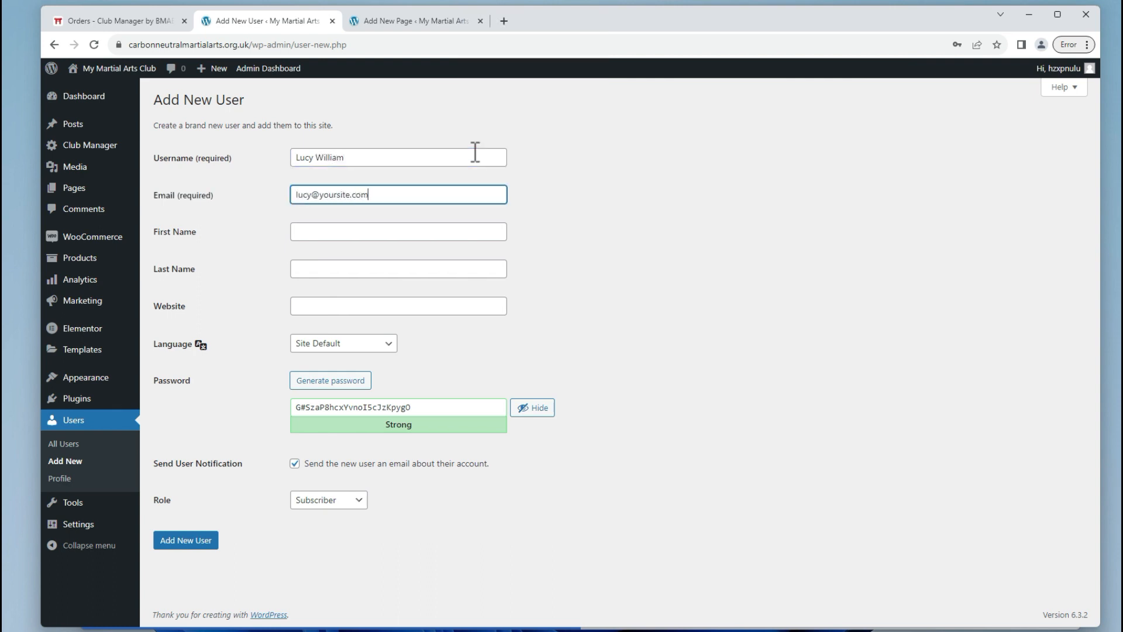
key(Tab)
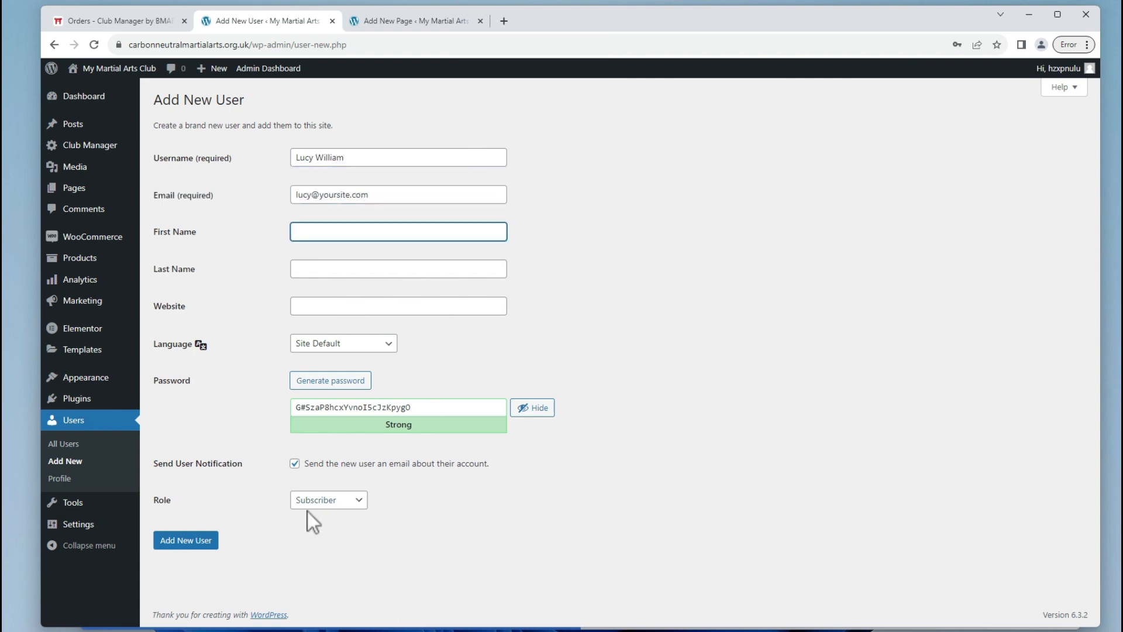
Untick Send User Notification, create the user, and dismiss the browser's save-password prompt.
click(294, 463)
click(195, 541)
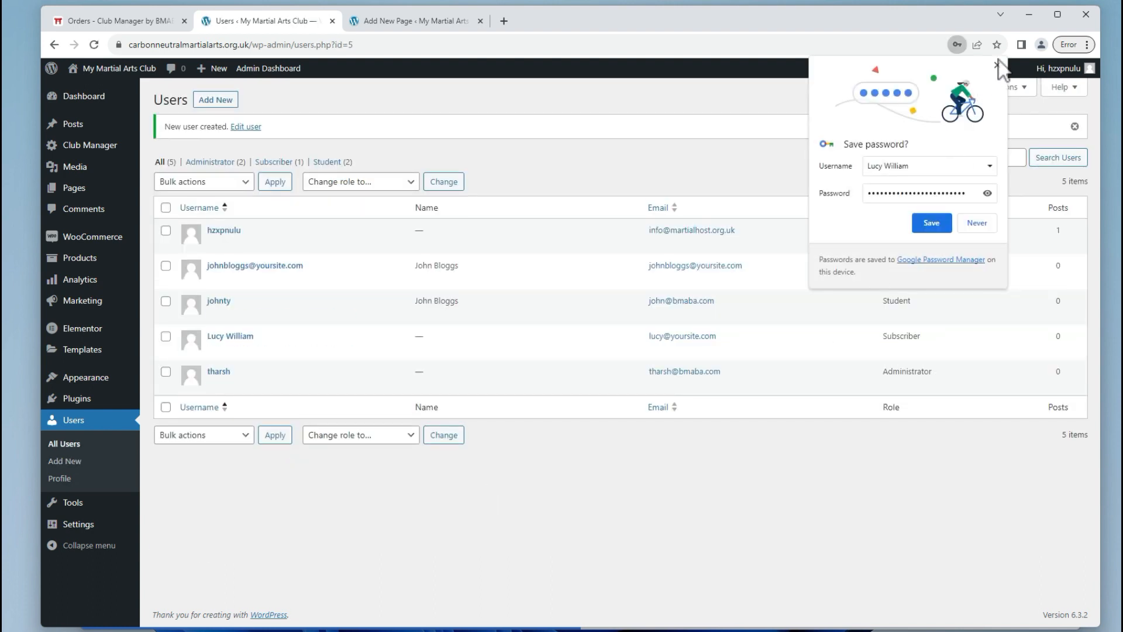
click(997, 65)
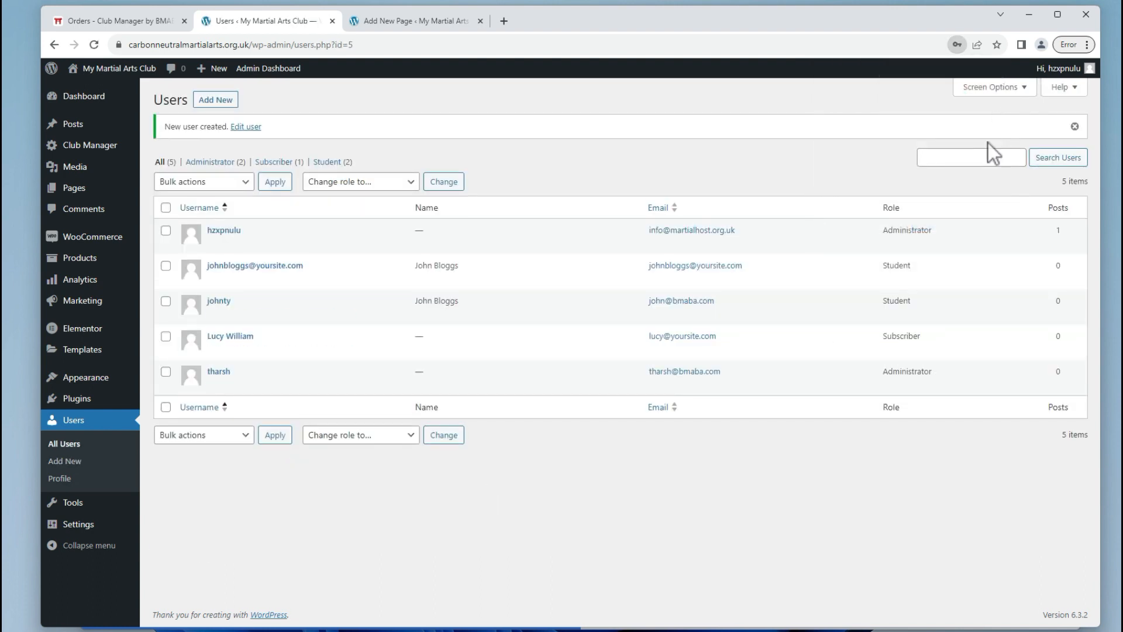
Change the newly added user's role from Subscriber to Student with the bulk role changer.
double_click(898, 342)
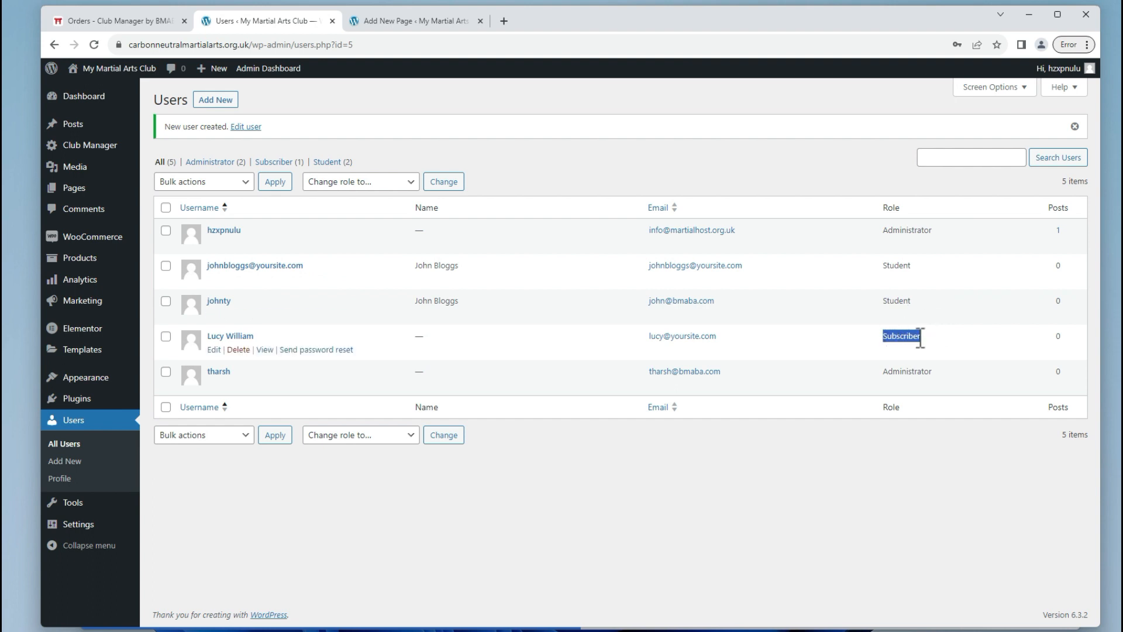
click(915, 337)
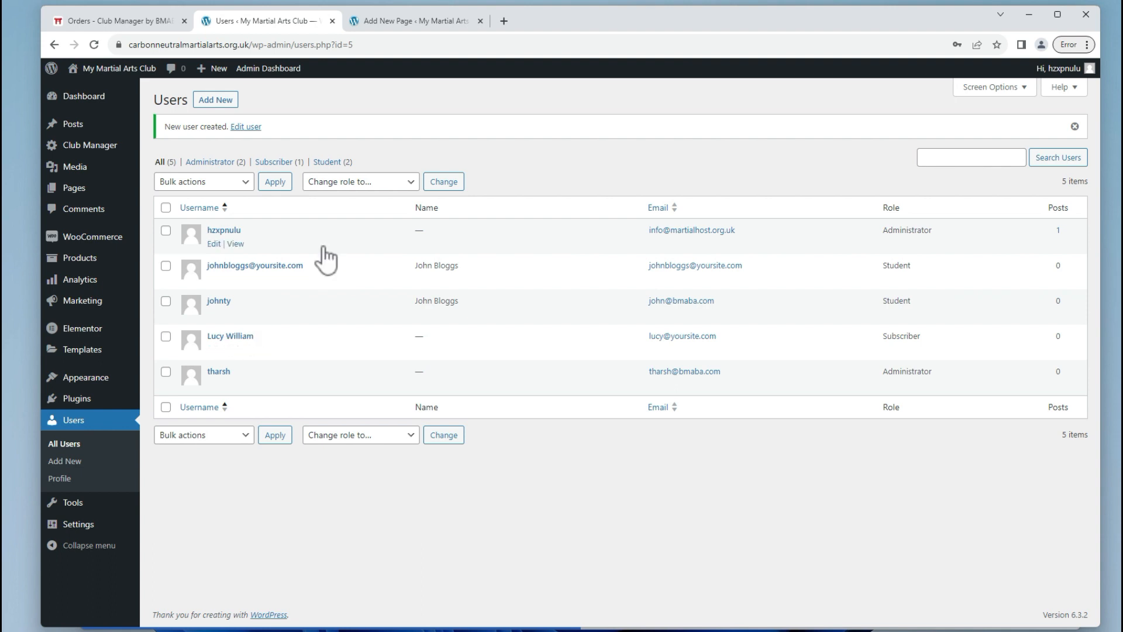
click(165, 336)
click(327, 182)
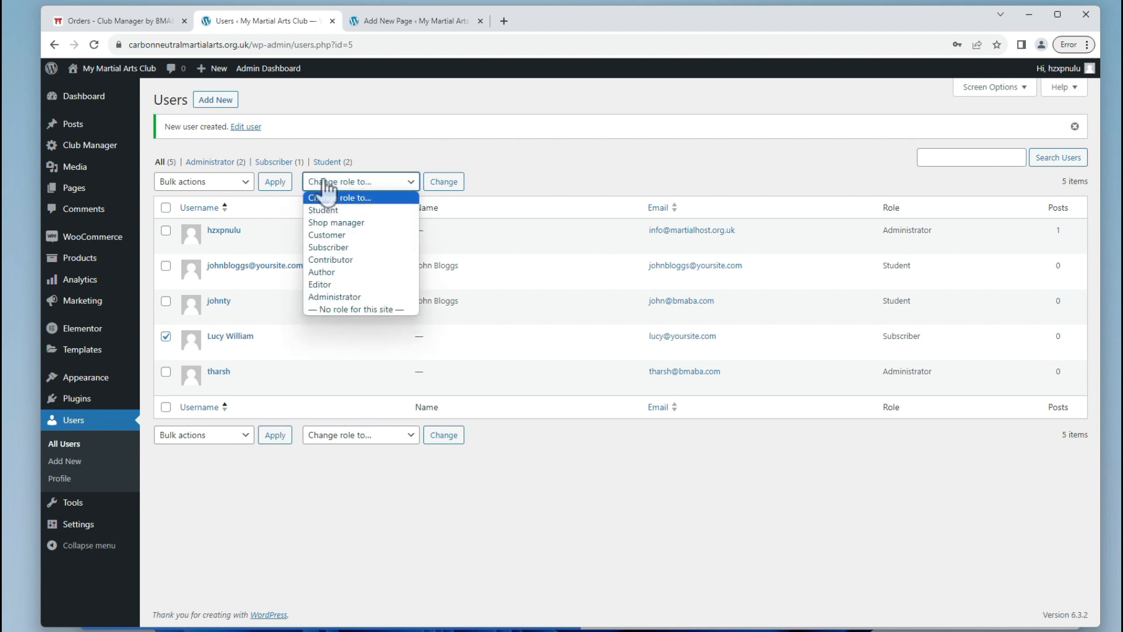
click(323, 210)
click(166, 207)
click(165, 207)
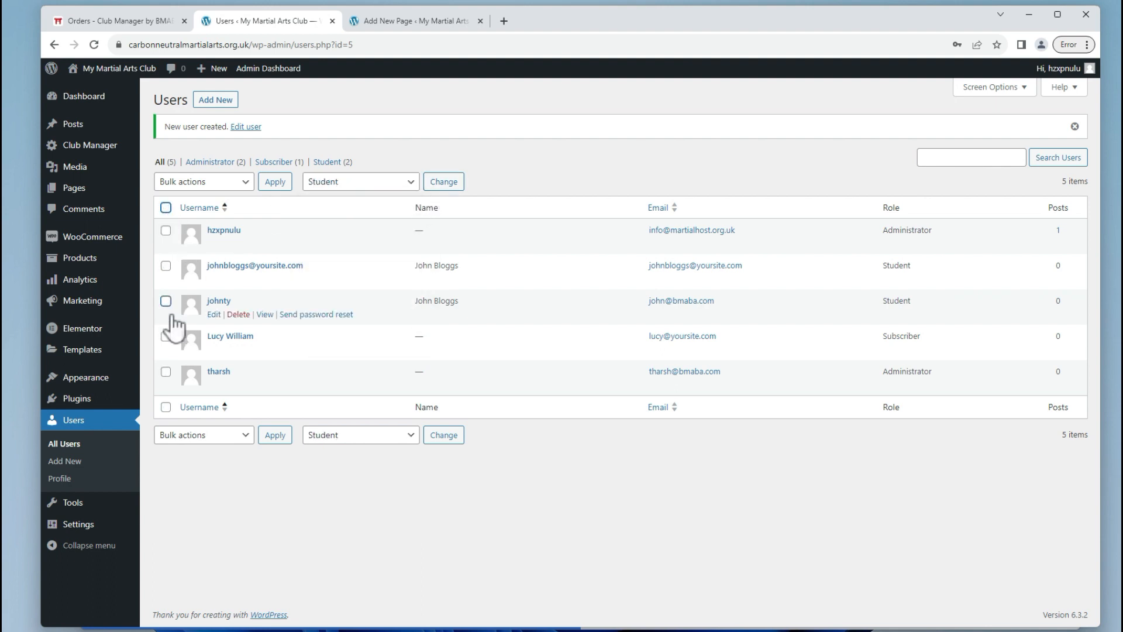
click(166, 336)
click(329, 182)
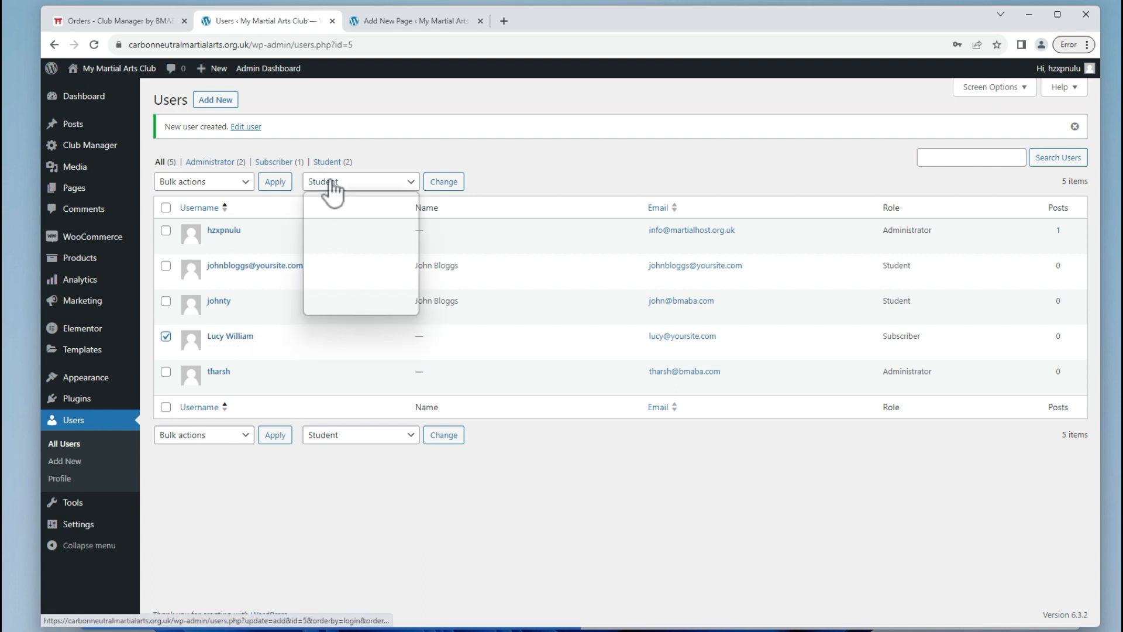
click(446, 183)
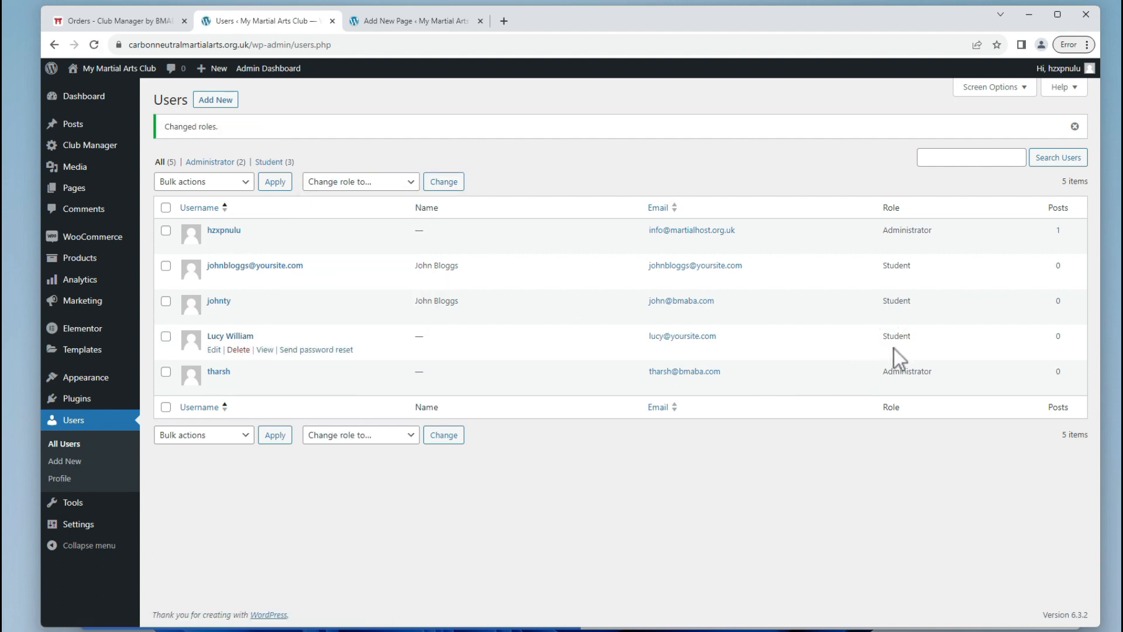
key(Tab)
Bring the incognito student login window to the front.
key(alt+Tab)
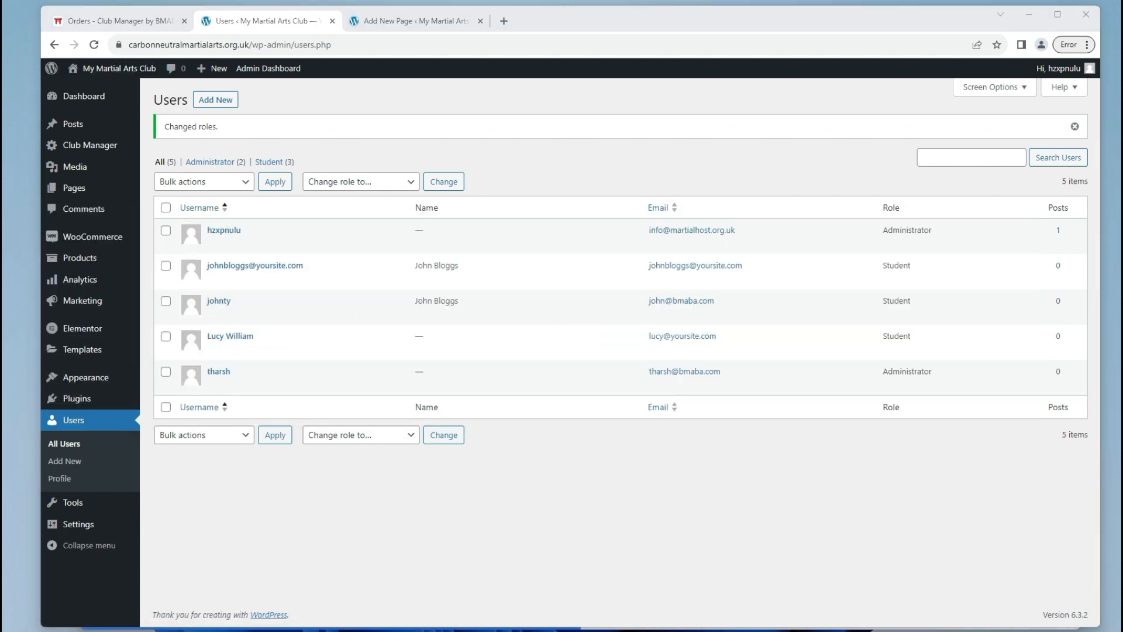
mouse_move(656, 630)
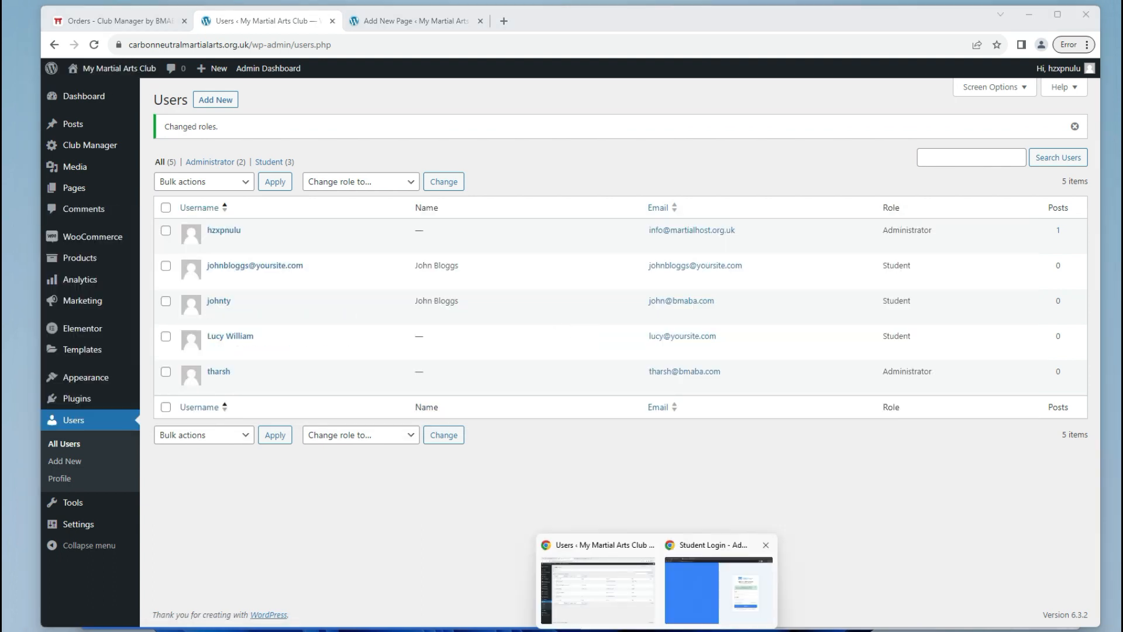
click(716, 589)
Dismiss the green account-created alert and bring the WordPress Users list back to the front.
click(923, 289)
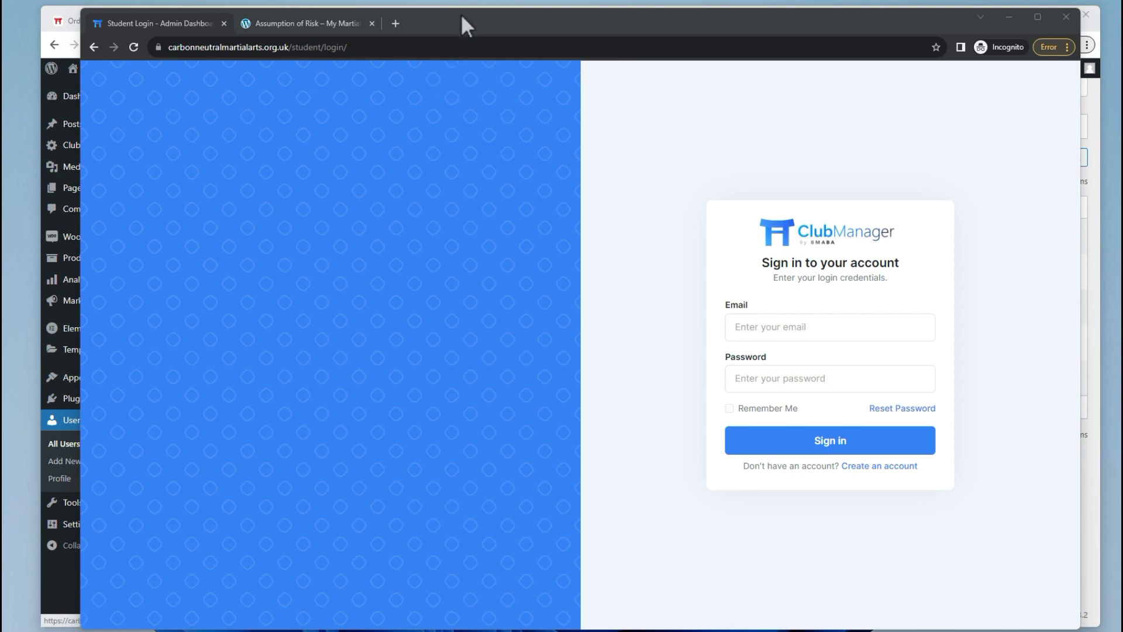
drag(459, 16, 489, 16)
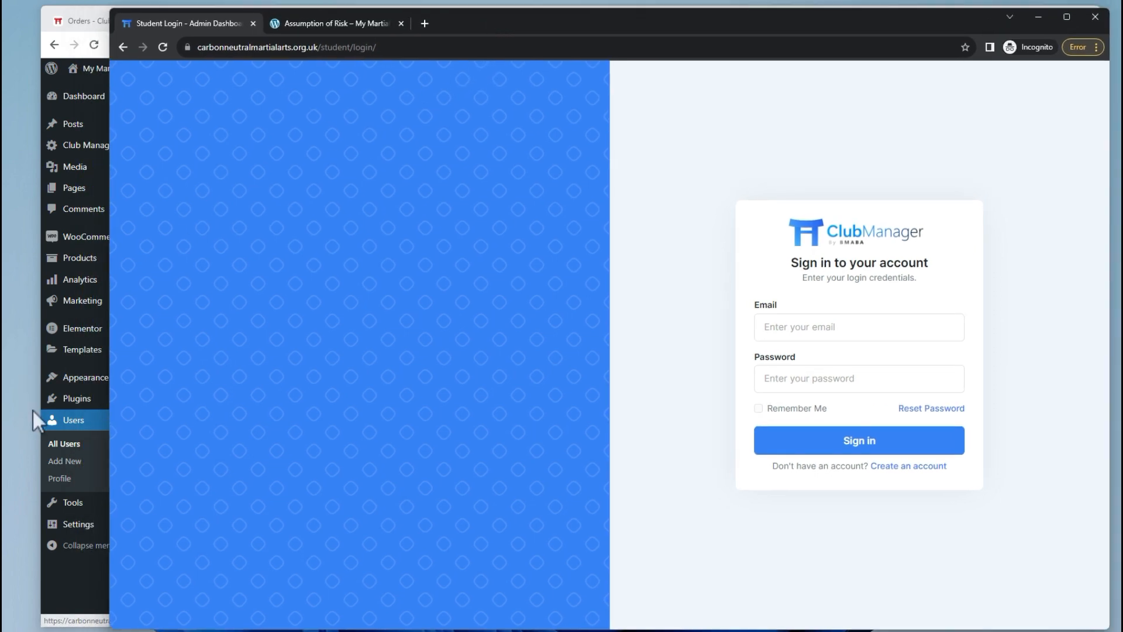
click(63, 446)
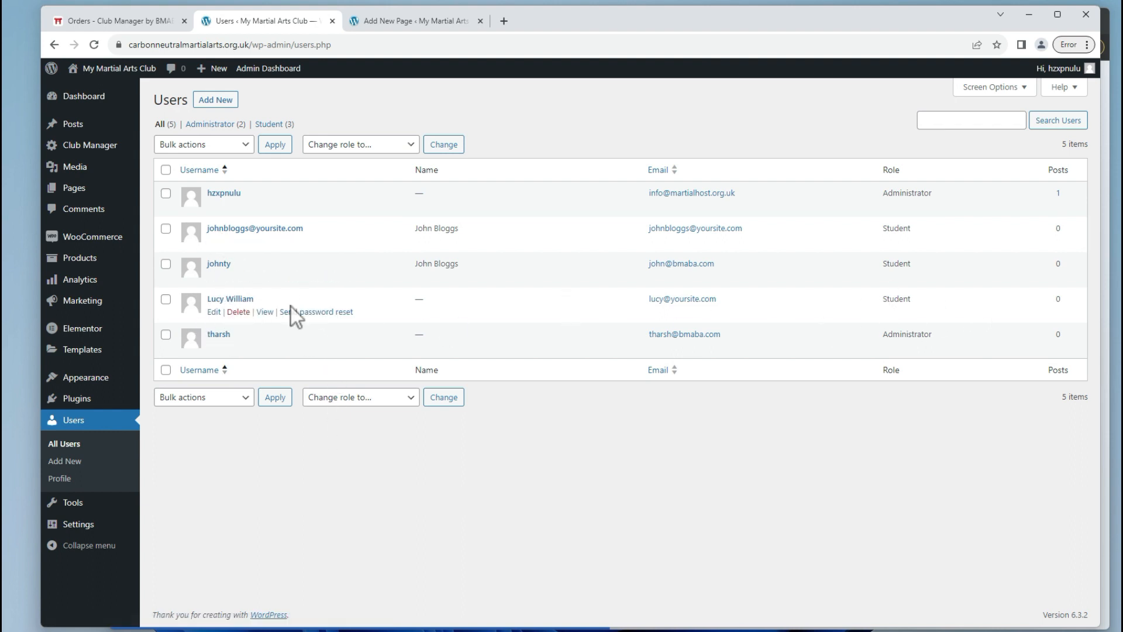
Replace the test student's generated password with a short weak one and confirm weak-password use.
click(214, 313)
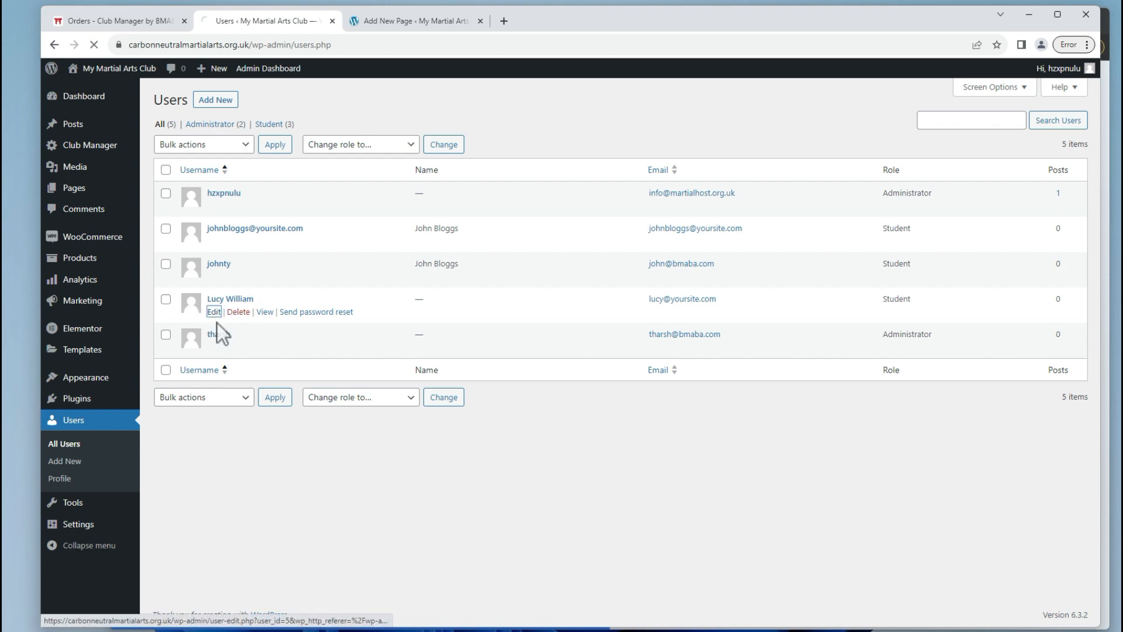
scroll(272, 328, down, 7)
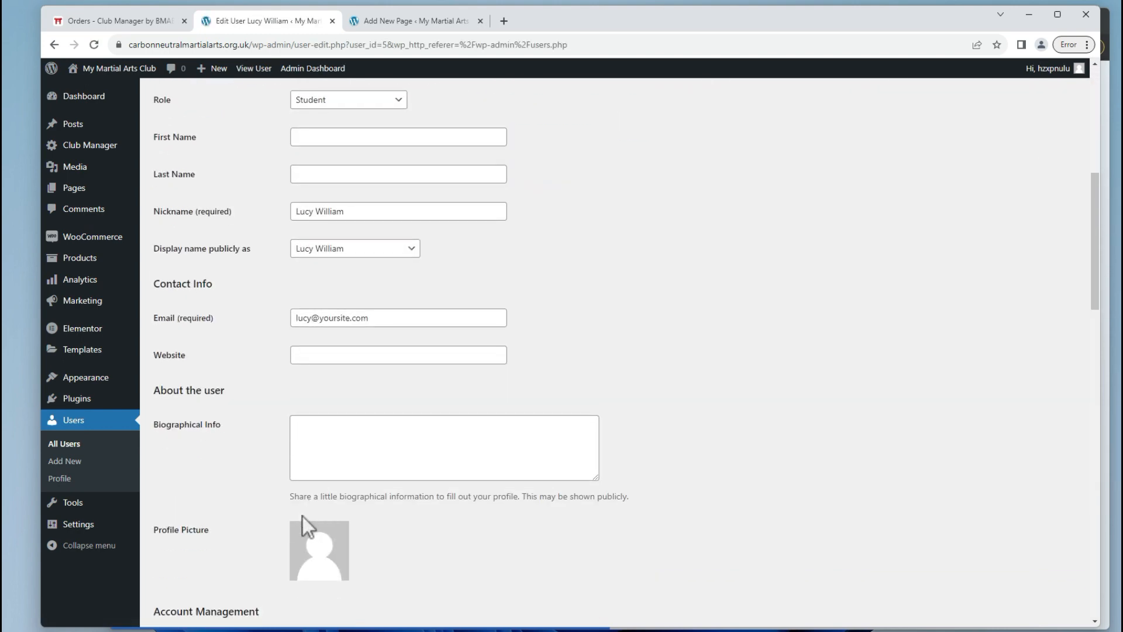
scroll(303, 516, down, 4)
click(329, 398)
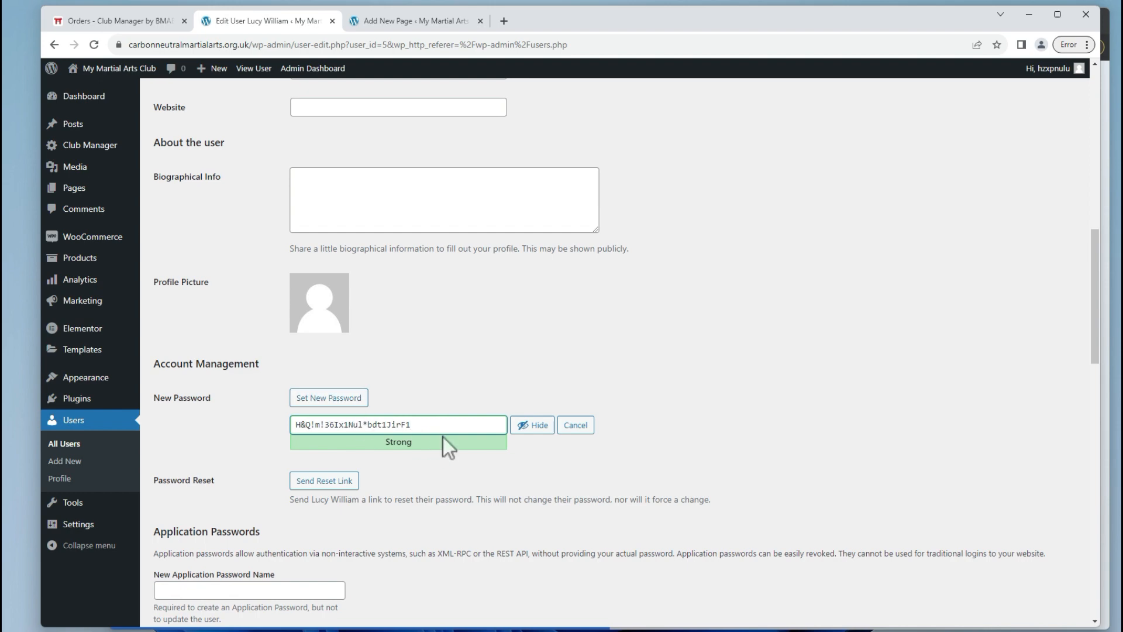
drag(445, 425, 239, 425)
text(test)
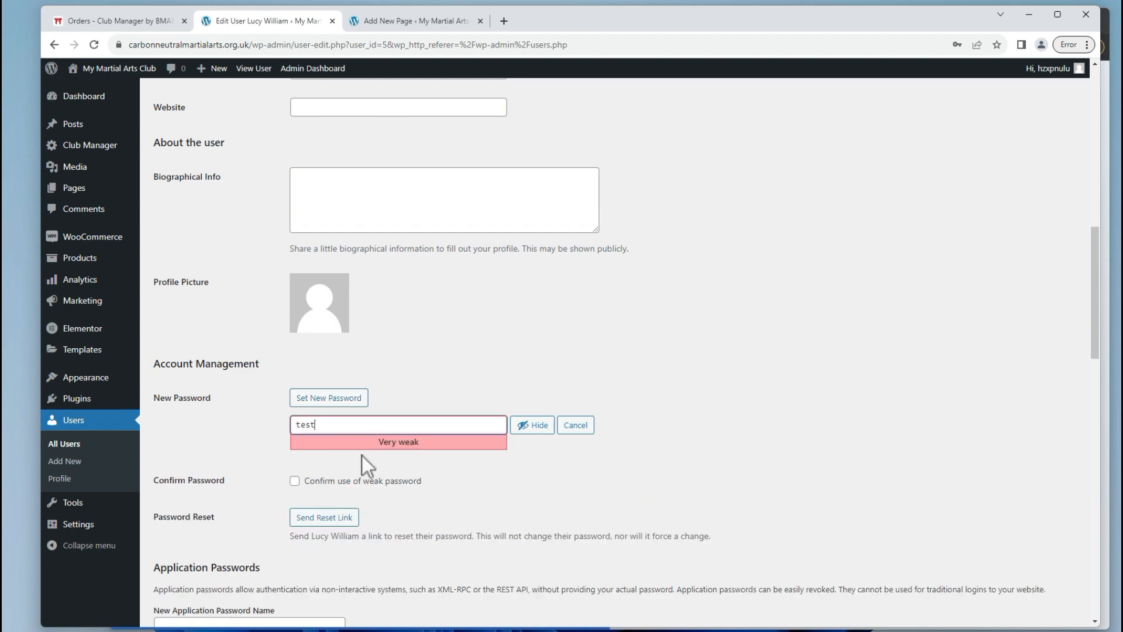
click(354, 481)
click(339, 422)
double_click(339, 425)
Save the student's new password with Update User.
scroll(311, 211, down, 3)
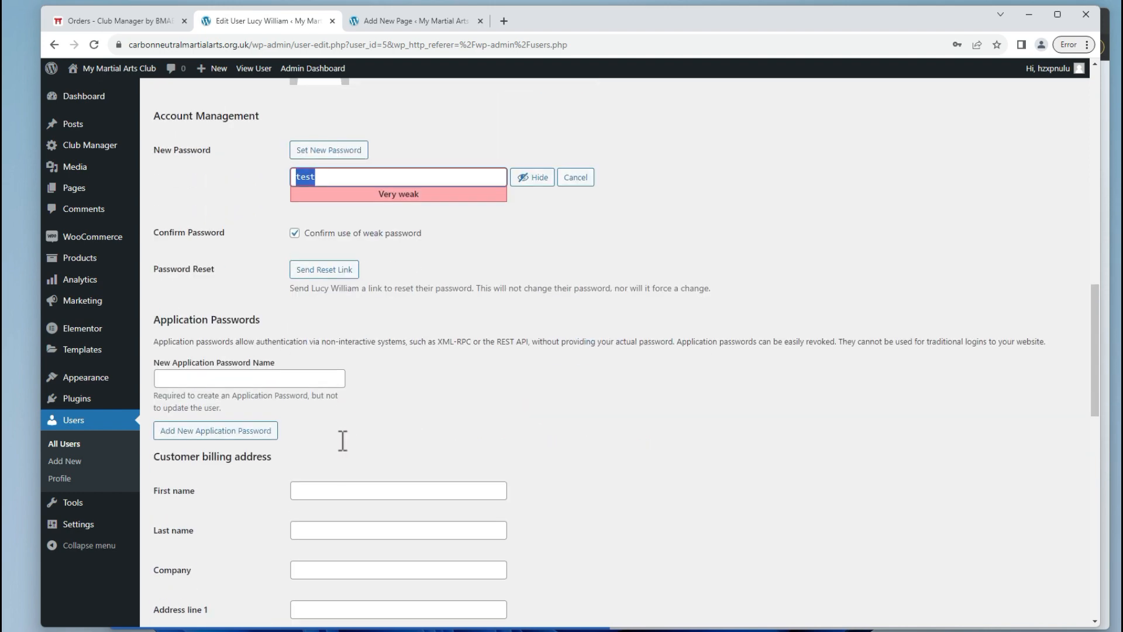
scroll(312, 210, up, 1)
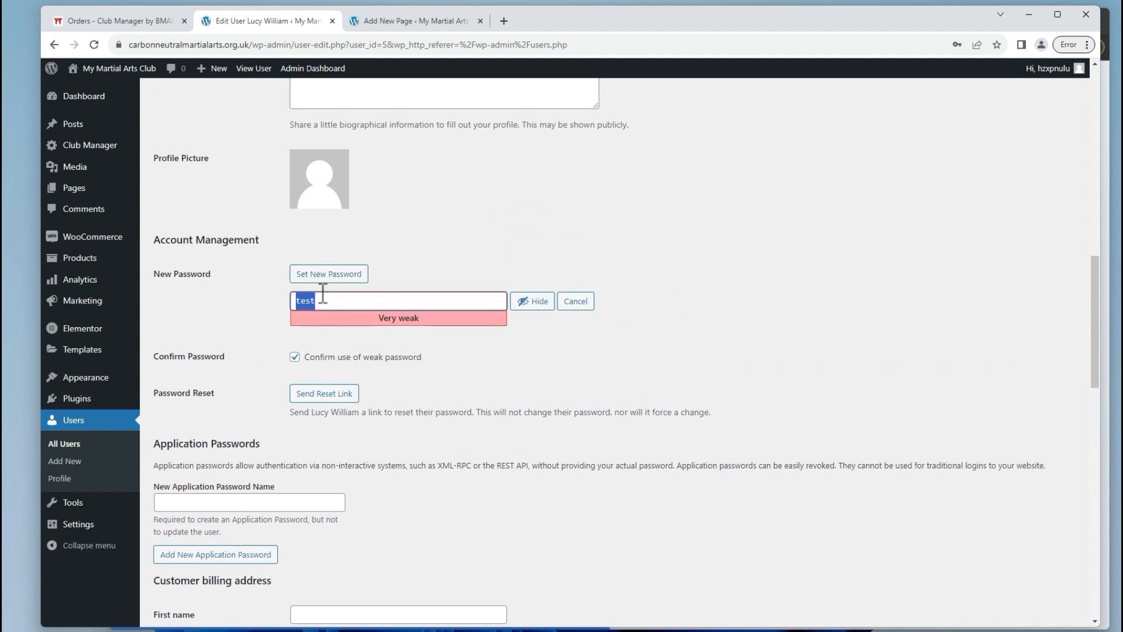
scroll(336, 296, down, 3)
scroll(339, 327, down, 2)
scroll(336, 209, up, 1)
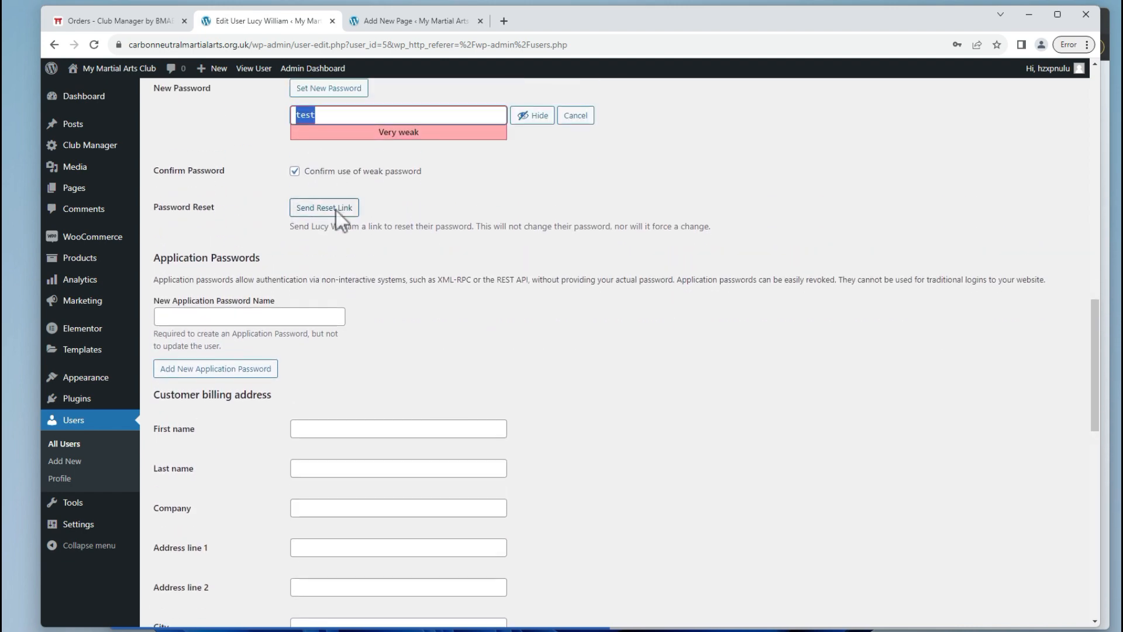
scroll(321, 394, down, 13)
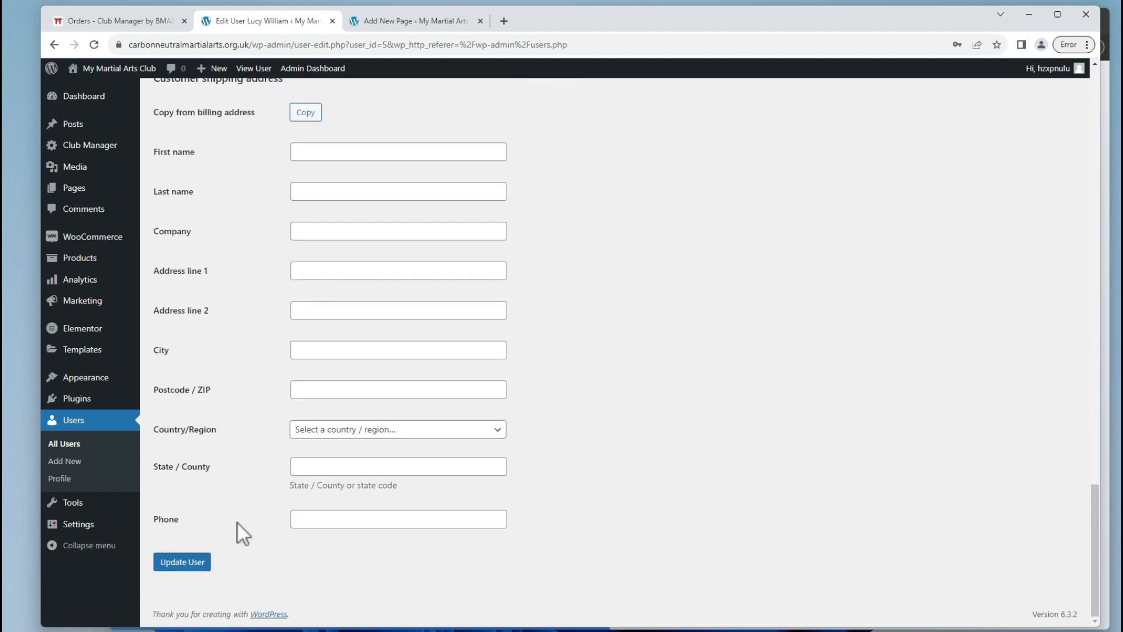
click(207, 561)
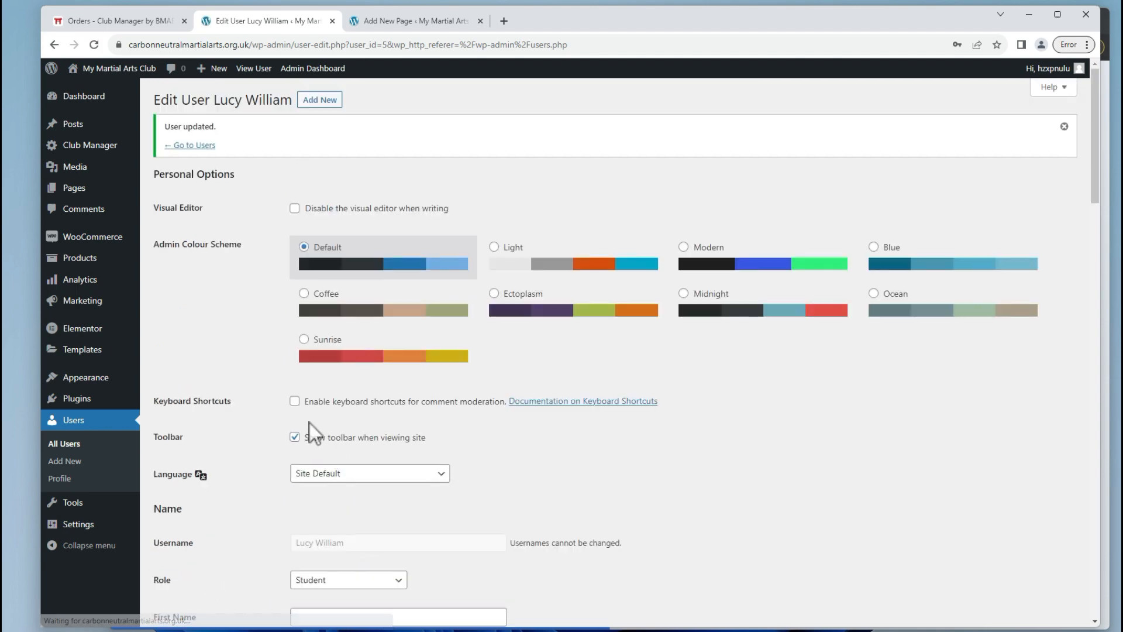
scroll(310, 423, down, 3)
scroll(326, 450, down, 3)
In the incognito login page, enter the student's e-mail and new password and sign in.
key(alt+Tab)
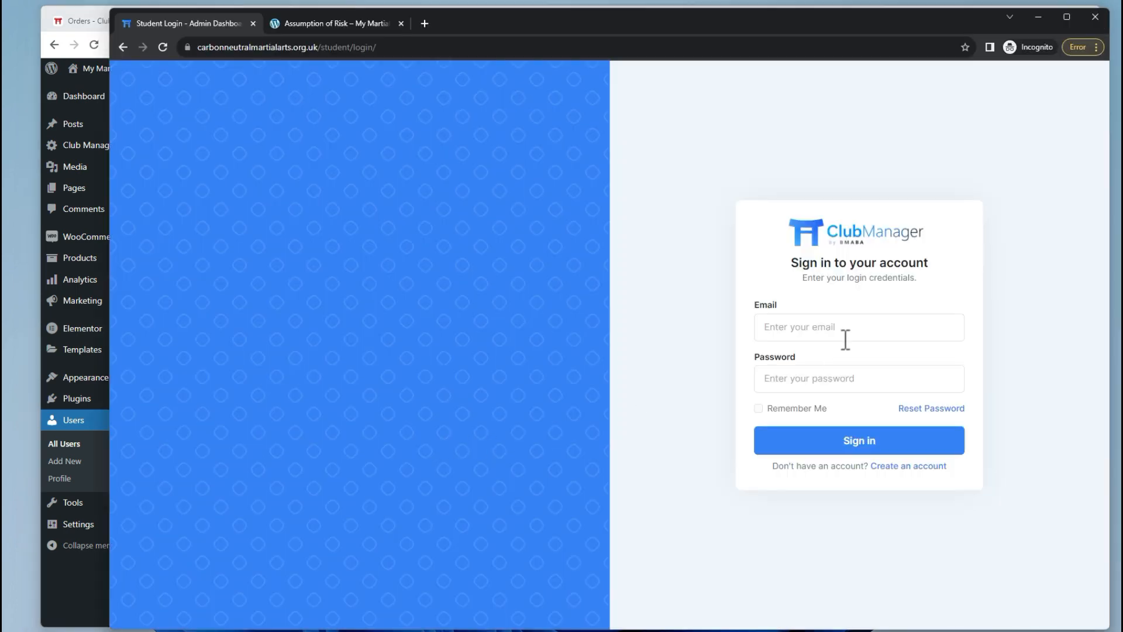
click(861, 323)
text(lucy@y)
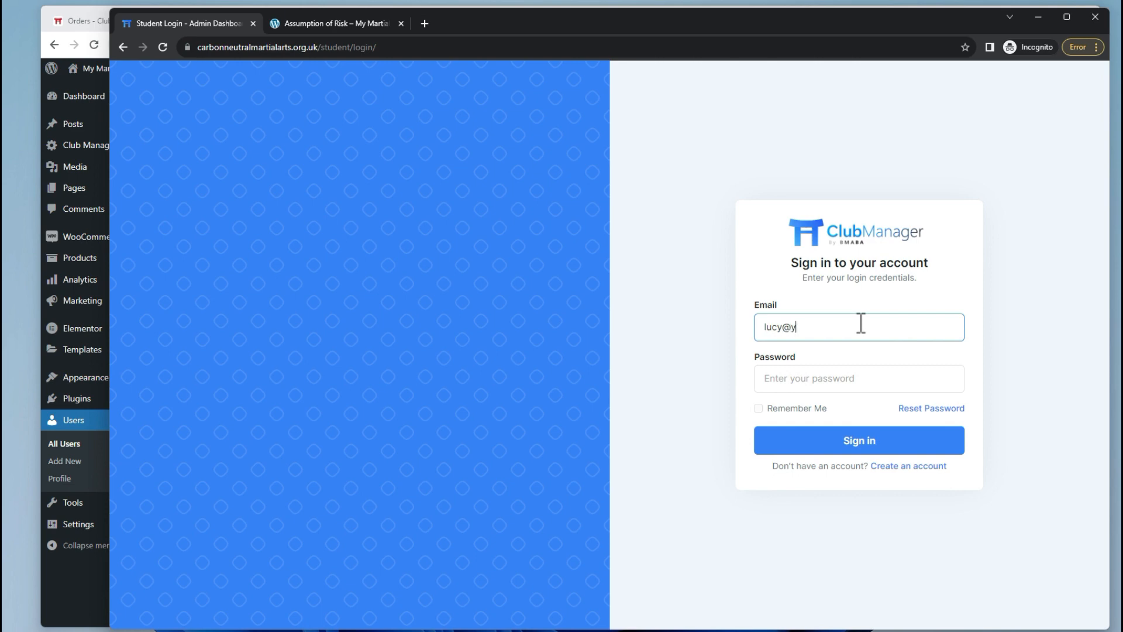
text(oursite.com)
key(Tab)
text(1234)
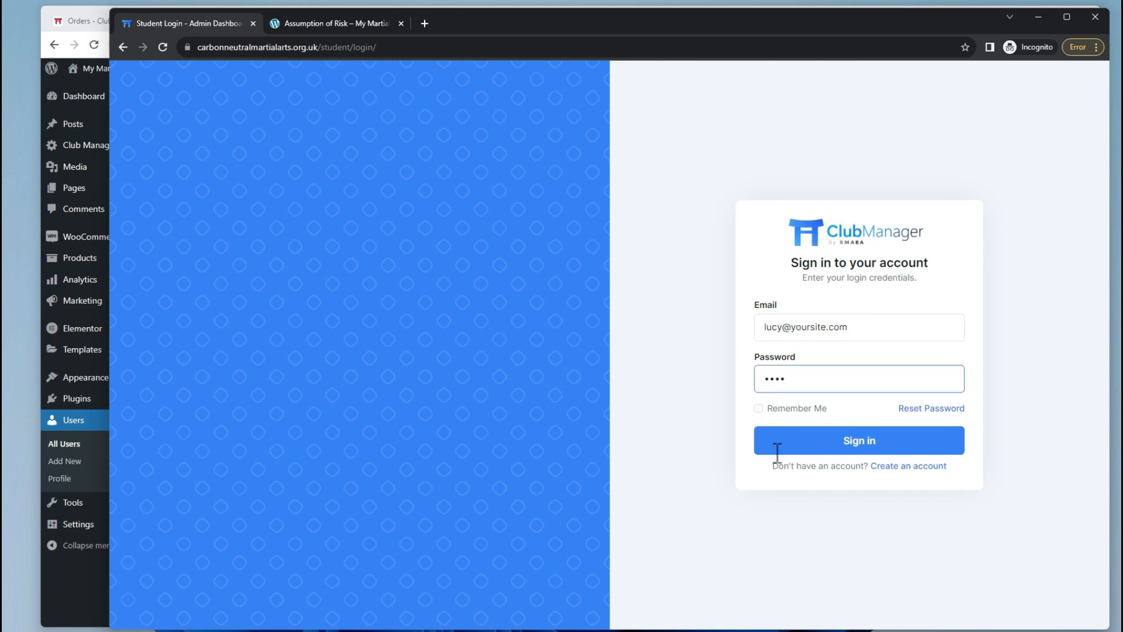
click(870, 442)
Correct the e-mail typo, re-enter the password, sign in again and dismiss the error banner.
text(li)
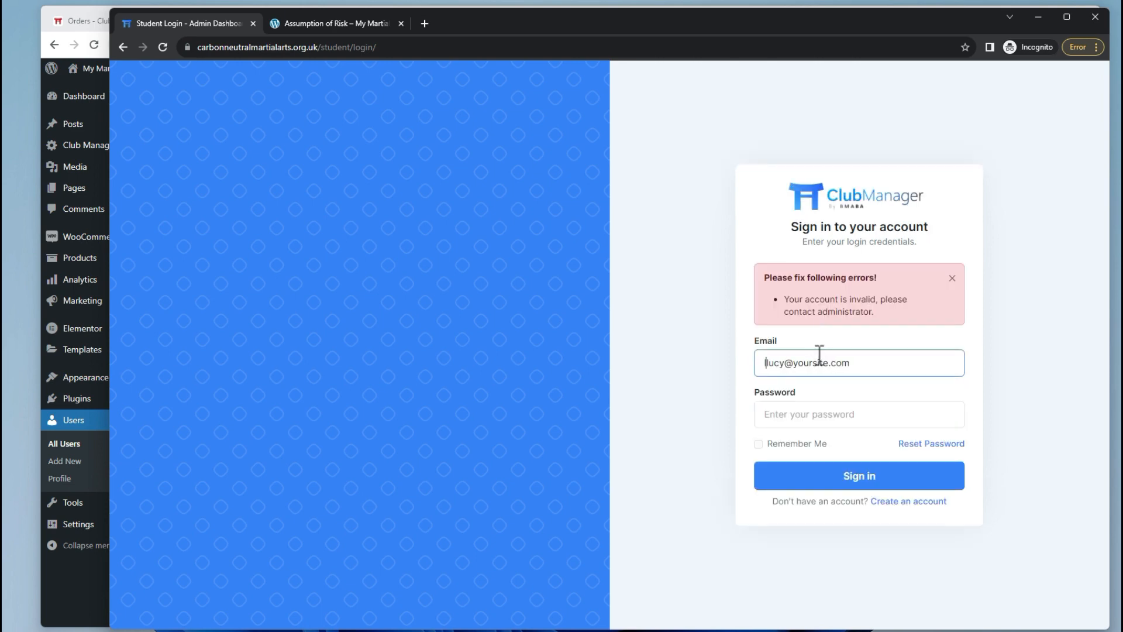
key(BackSpace)
key(BackSpace)
key(Tab)
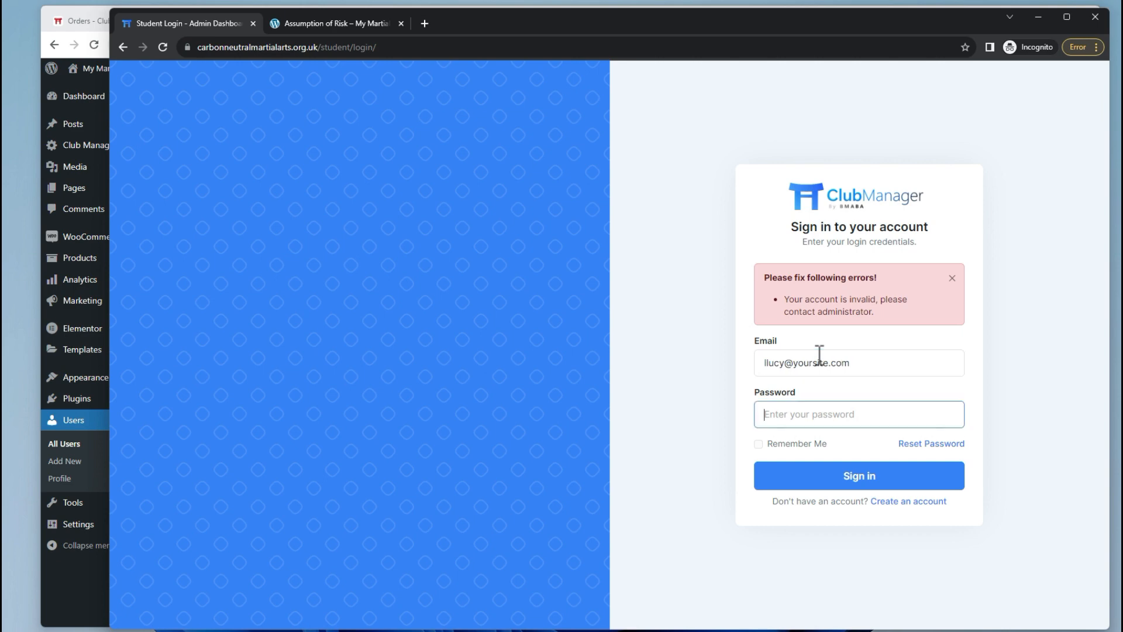
text(1234)
click(763, 364)
key(BackSpace)
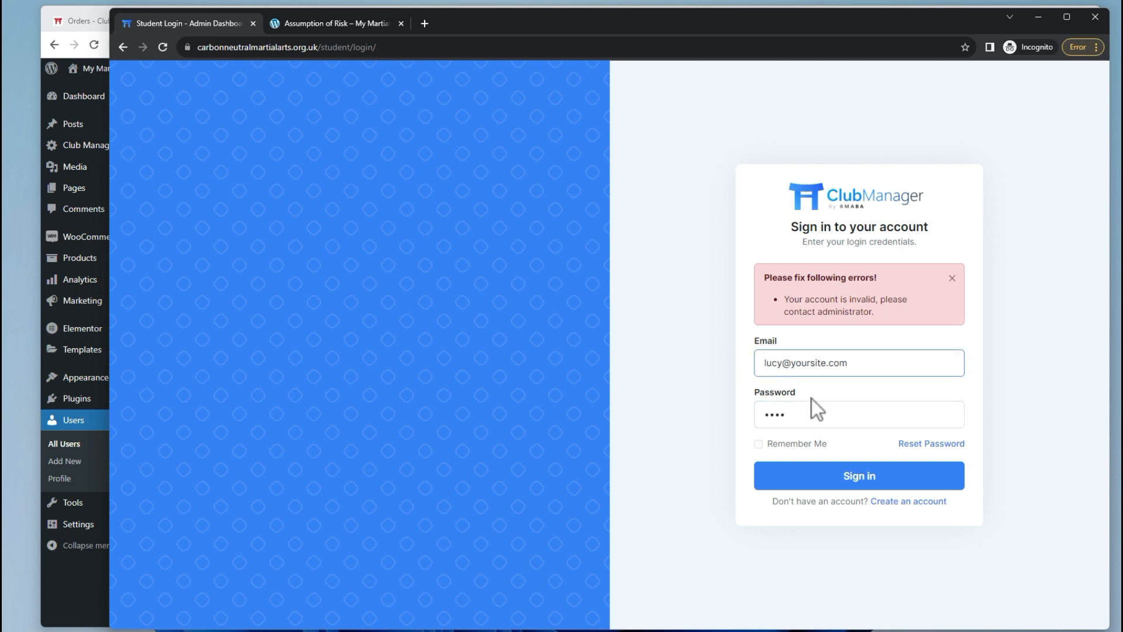
click(852, 476)
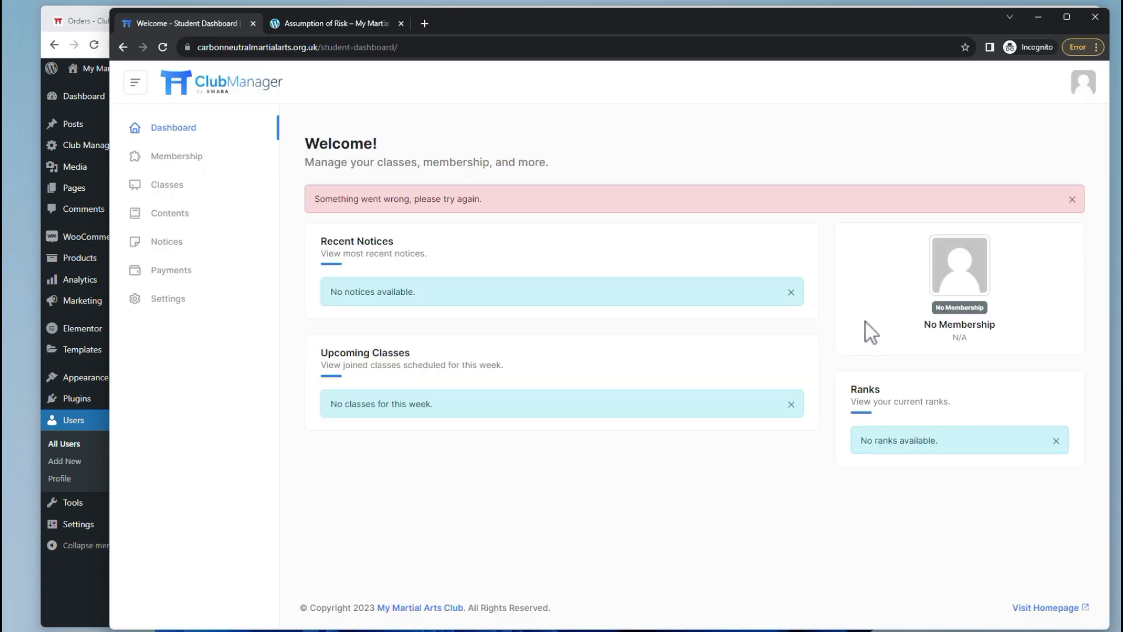
click(1072, 199)
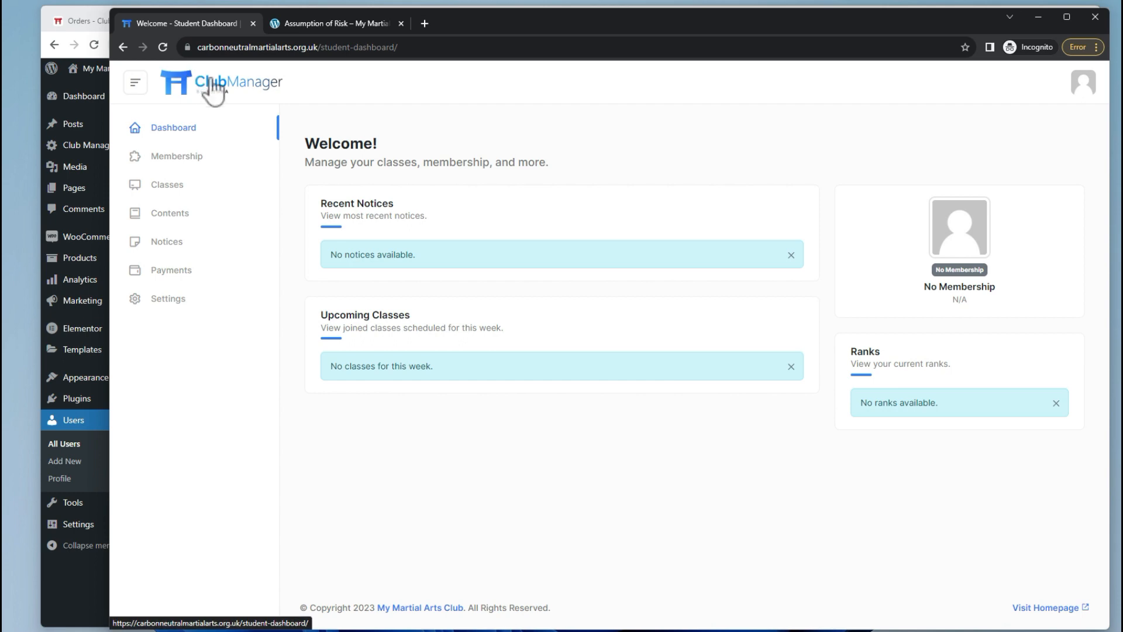
View the student's Membership page listing the £25.00 Monthly Membership, then go back to Edit User.
key(alt+Tab)
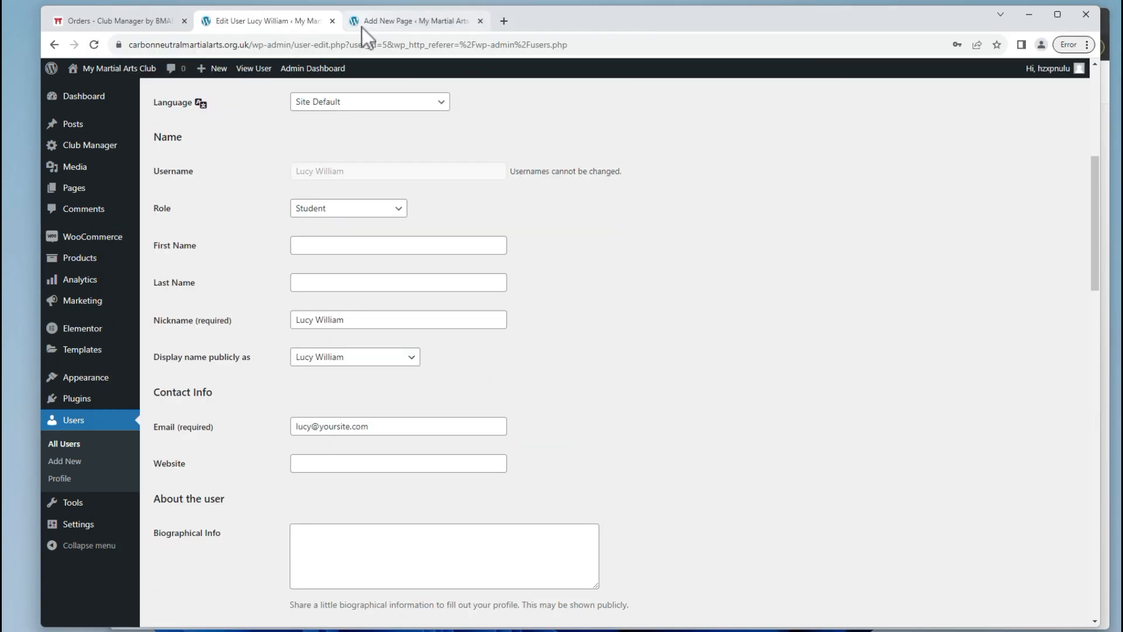
scroll(258, 159, up, 6)
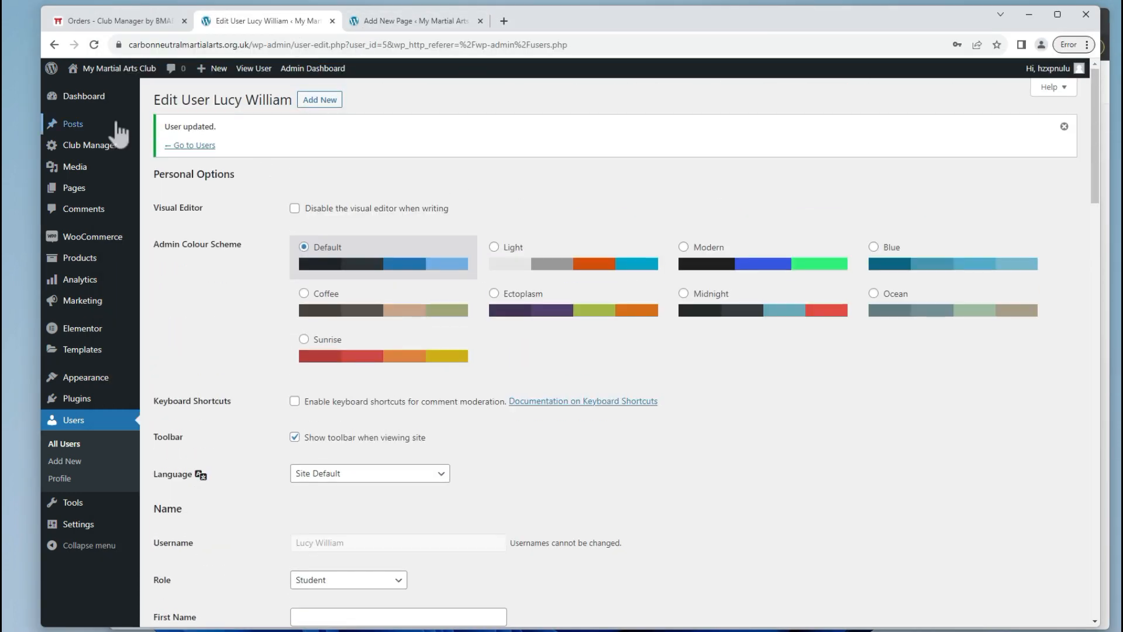
key(alt+Tab)
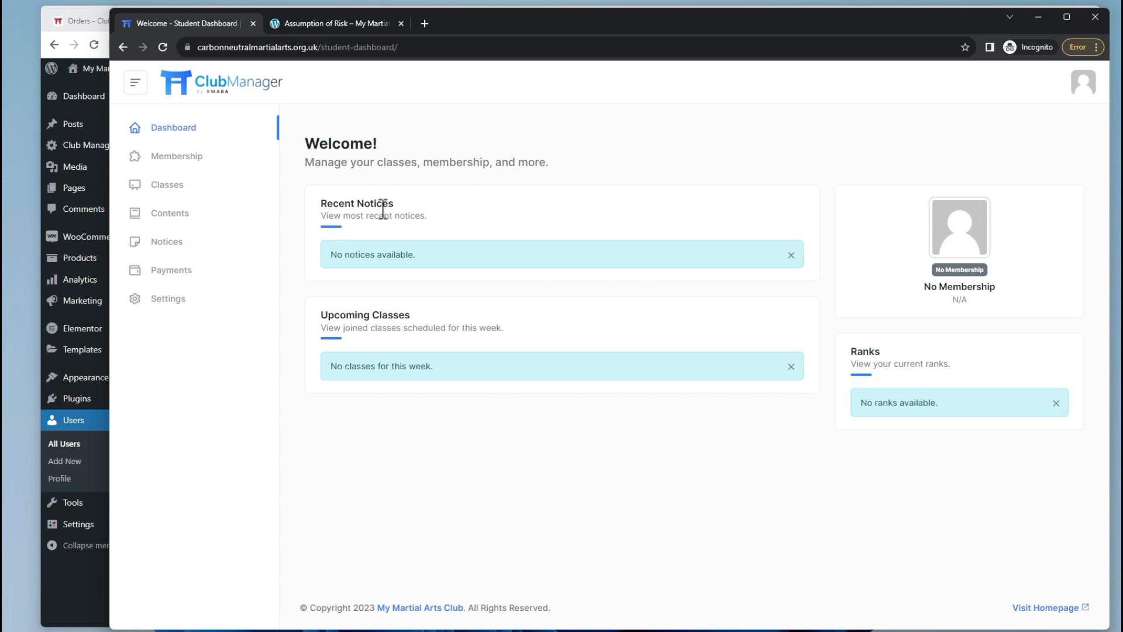
click(179, 164)
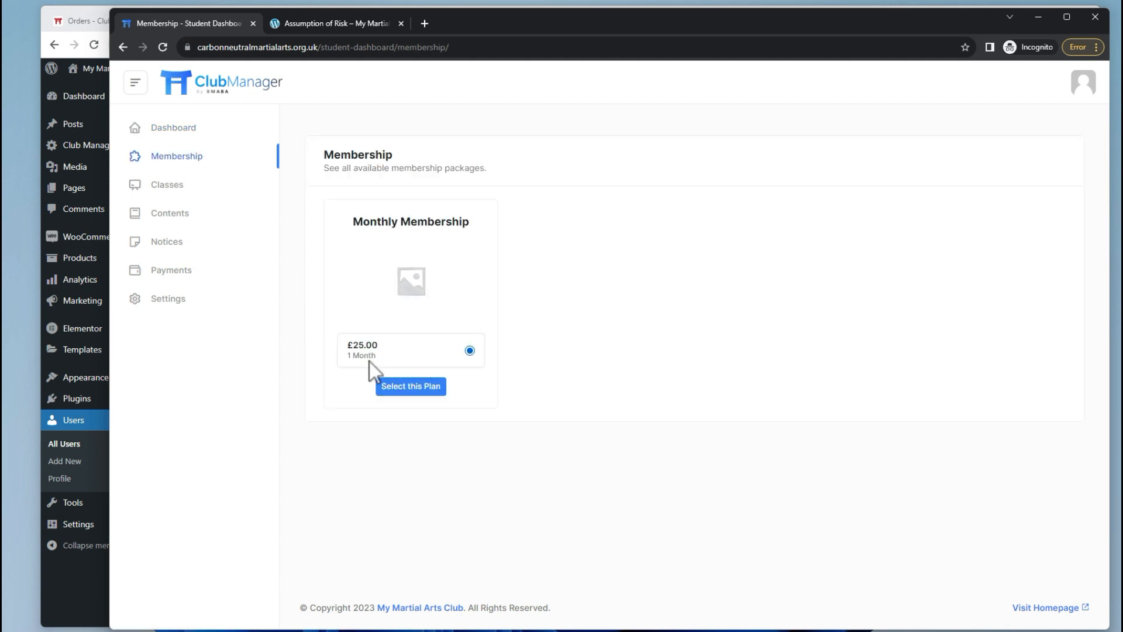
key(alt+Tab)
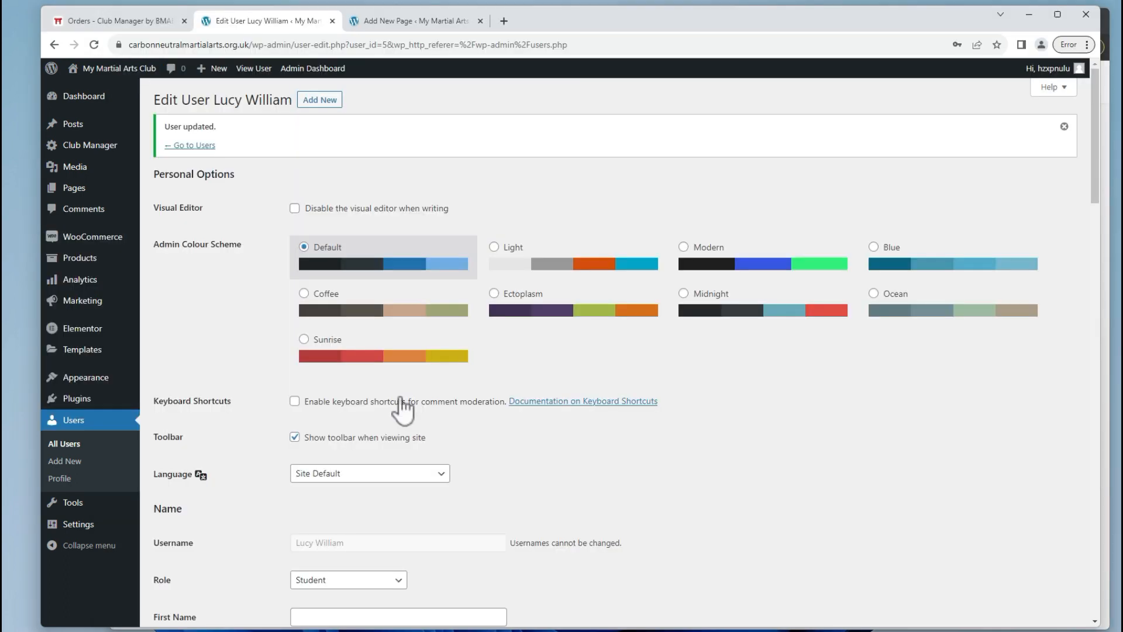
View the duration attribute's terms: 1 Month, 3 Months, 6 Months and 12 Months.
mouse_move(119, 251)
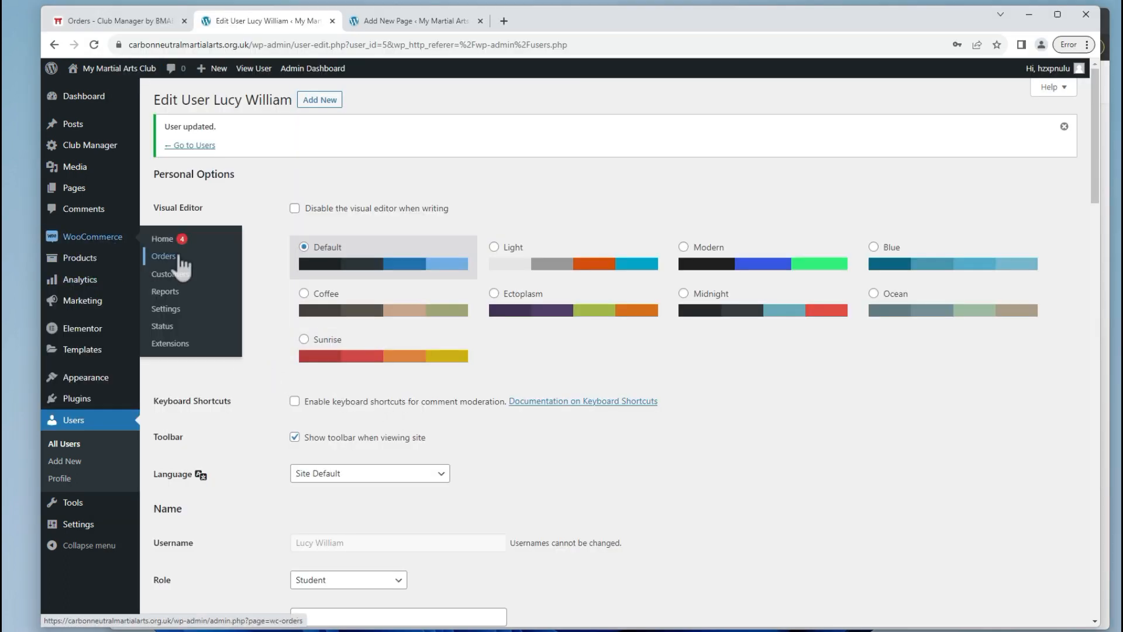
mouse_move(85, 261)
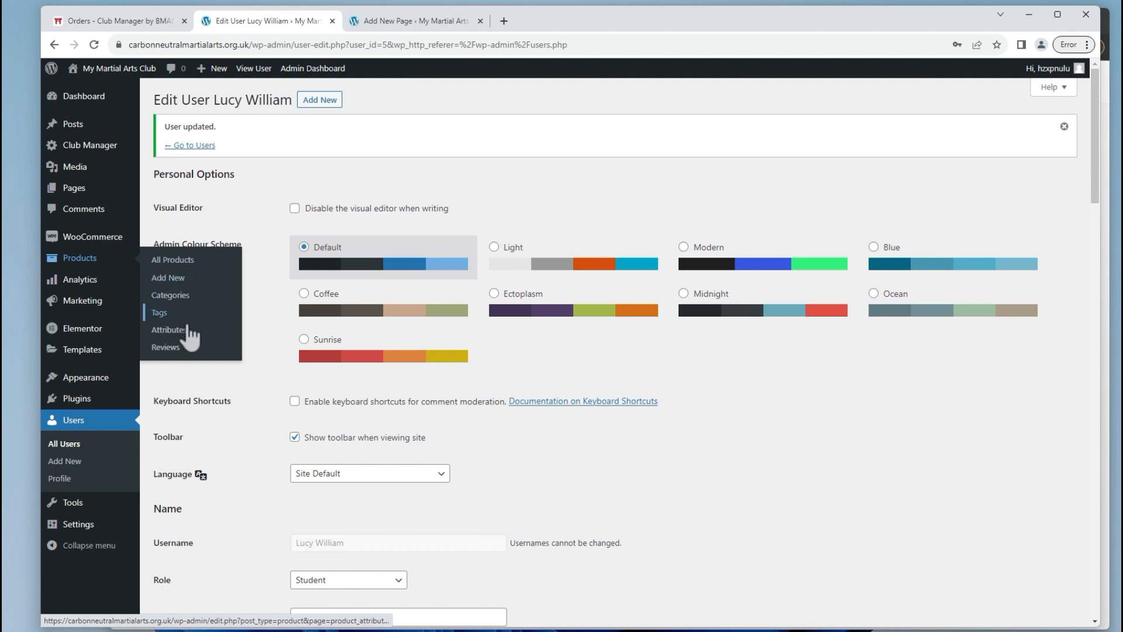
click(164, 331)
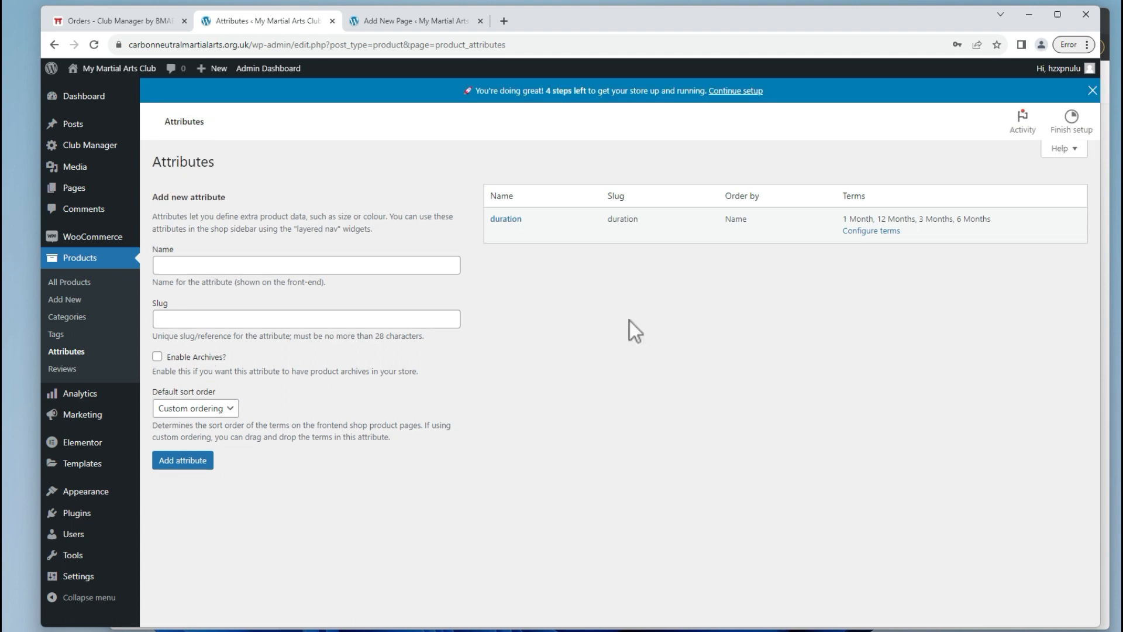
click(500, 221)
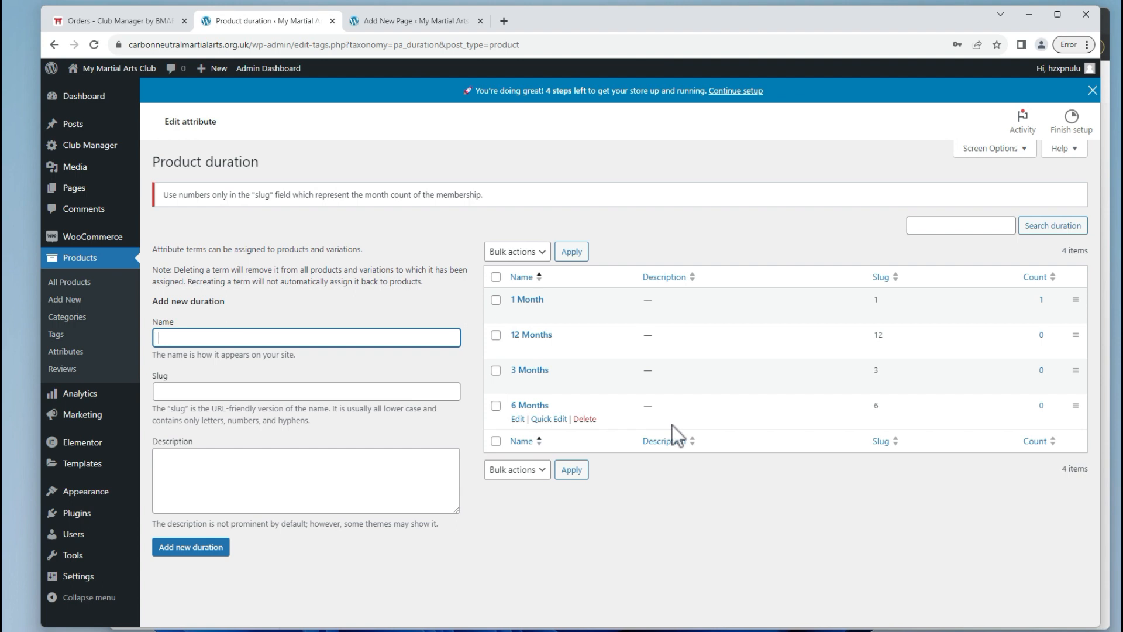
Start a new blank product from Products > Add New.
key(alt+Tab)
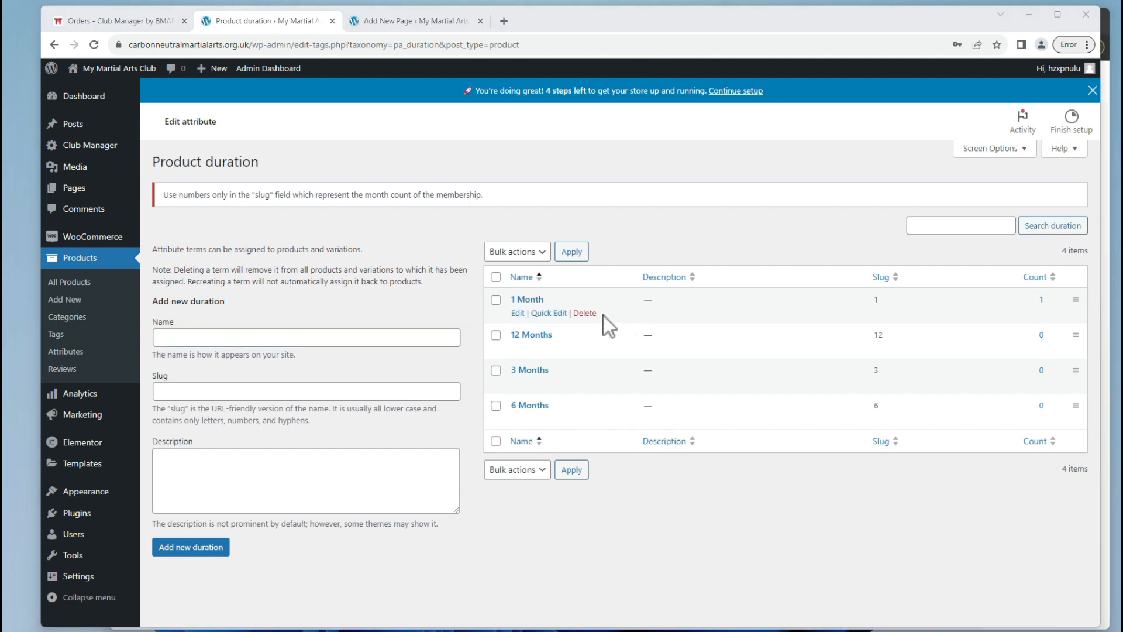
key(alt+Tab)
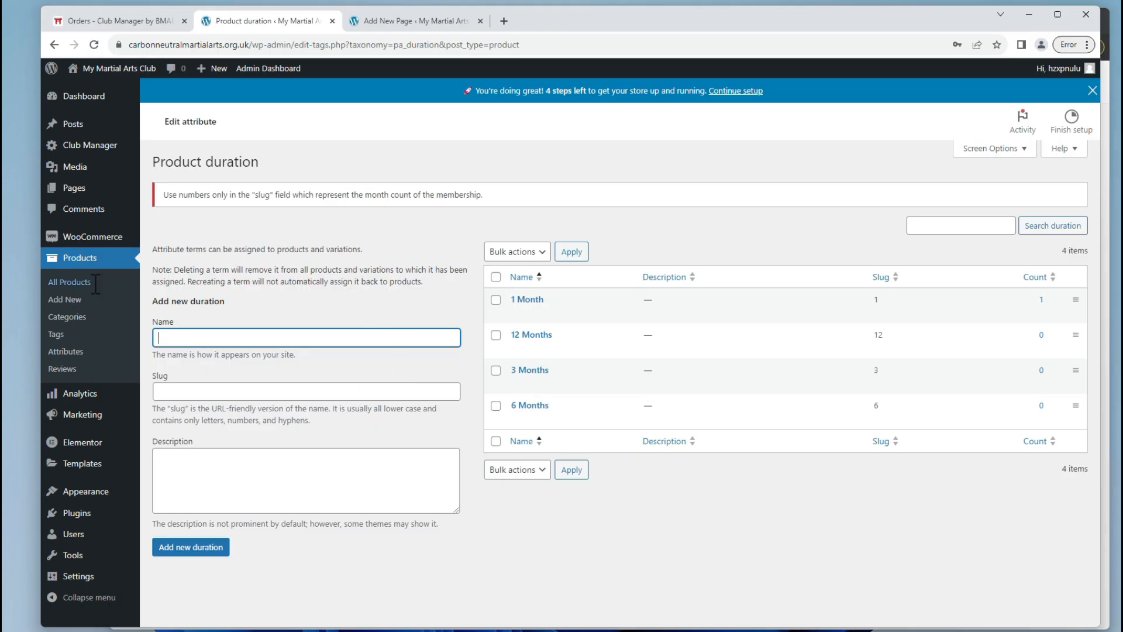
click(68, 303)
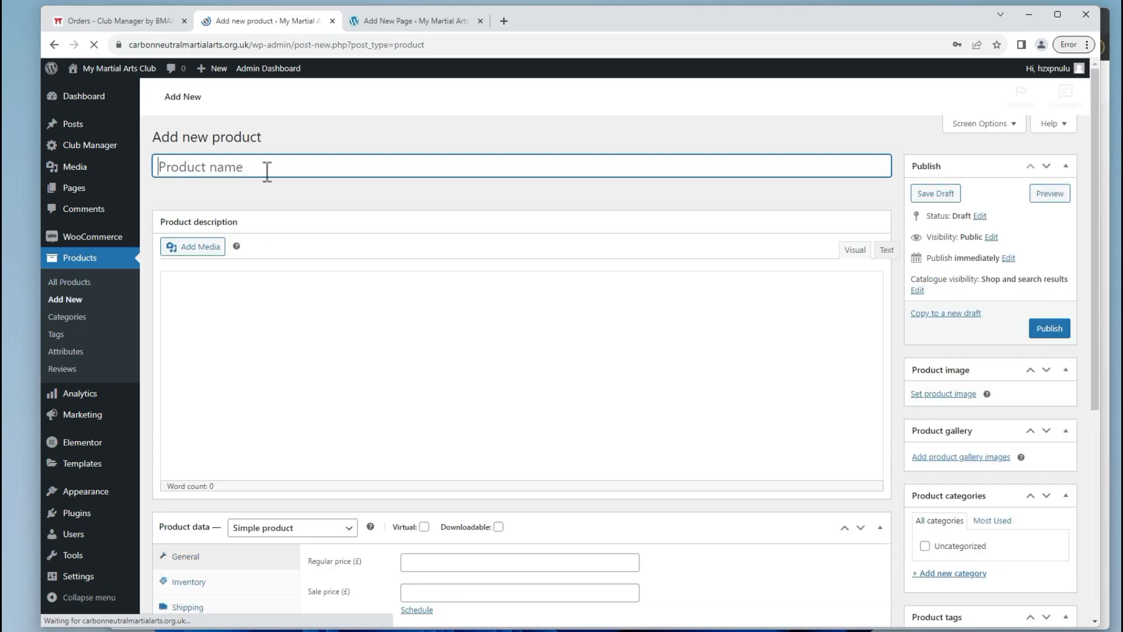
Title the product 'VIP Membership' and make it a Variable product.
key(Caps_Lock)
text(VIP)
key(Caps_Lock)
text(Membretr)
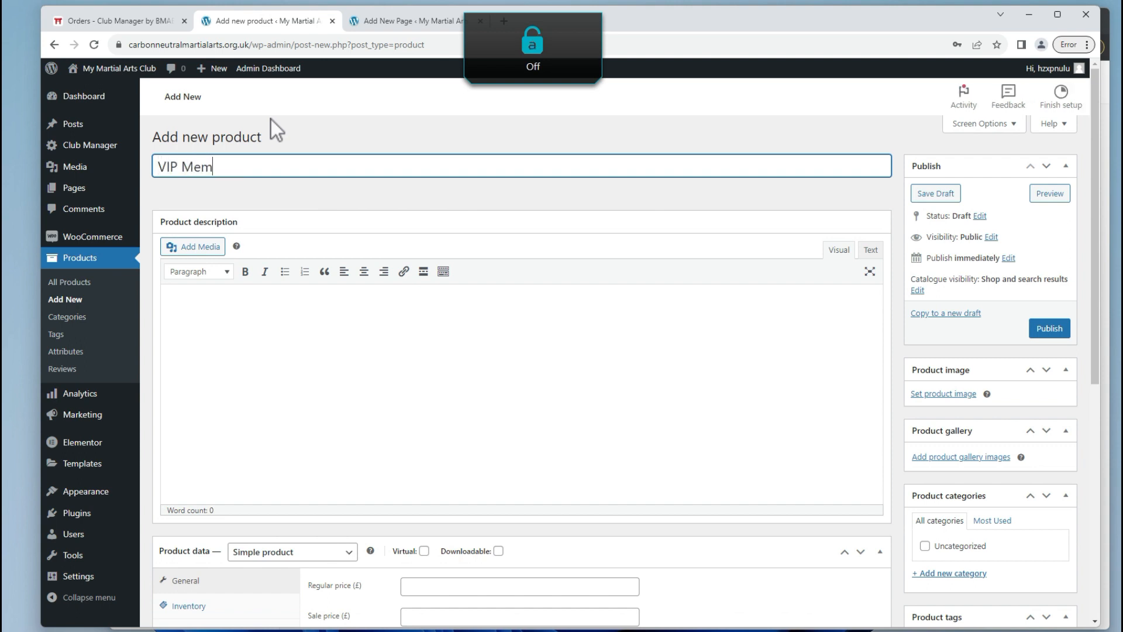
key(BackSpace)
key(BackSpace)
key(BackSpace)
text(rship)
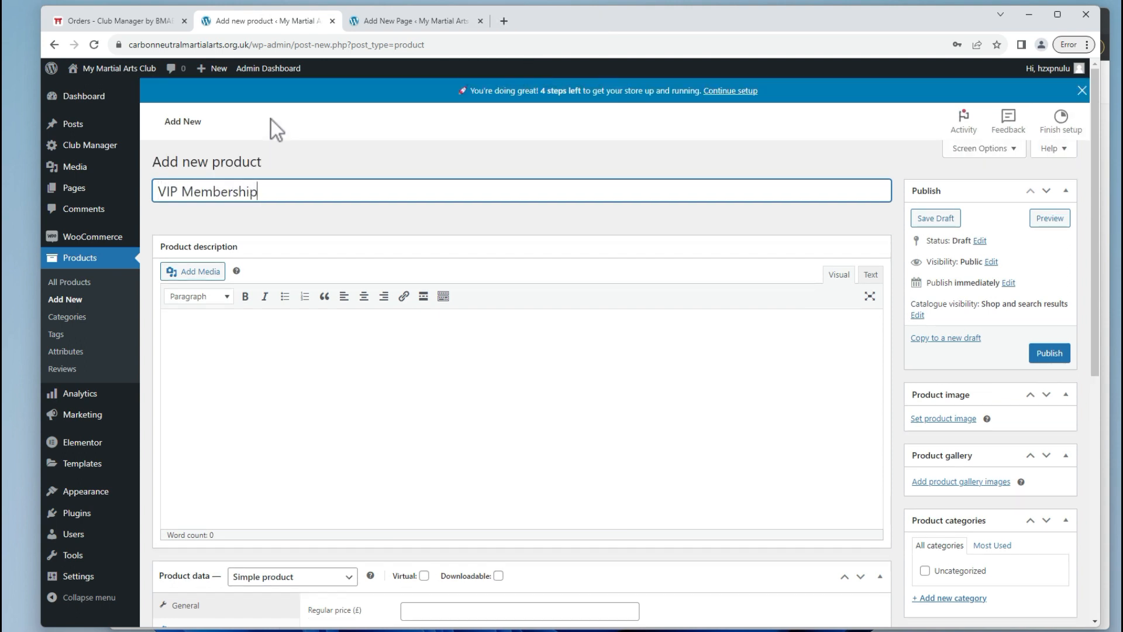
scroll(771, 283, down, 4)
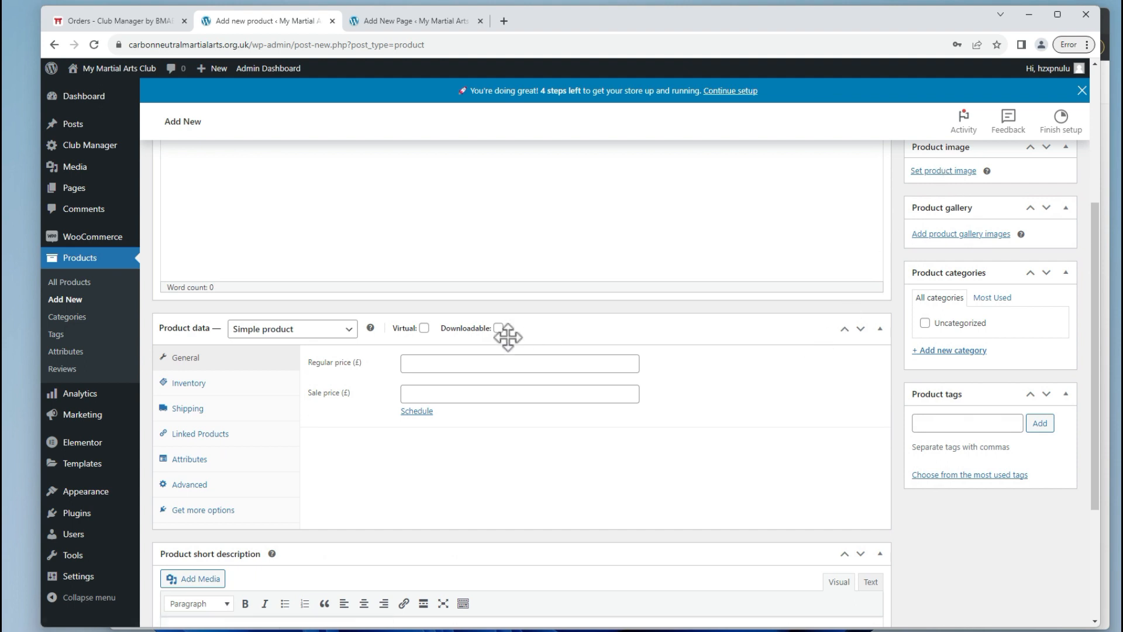
click(312, 323)
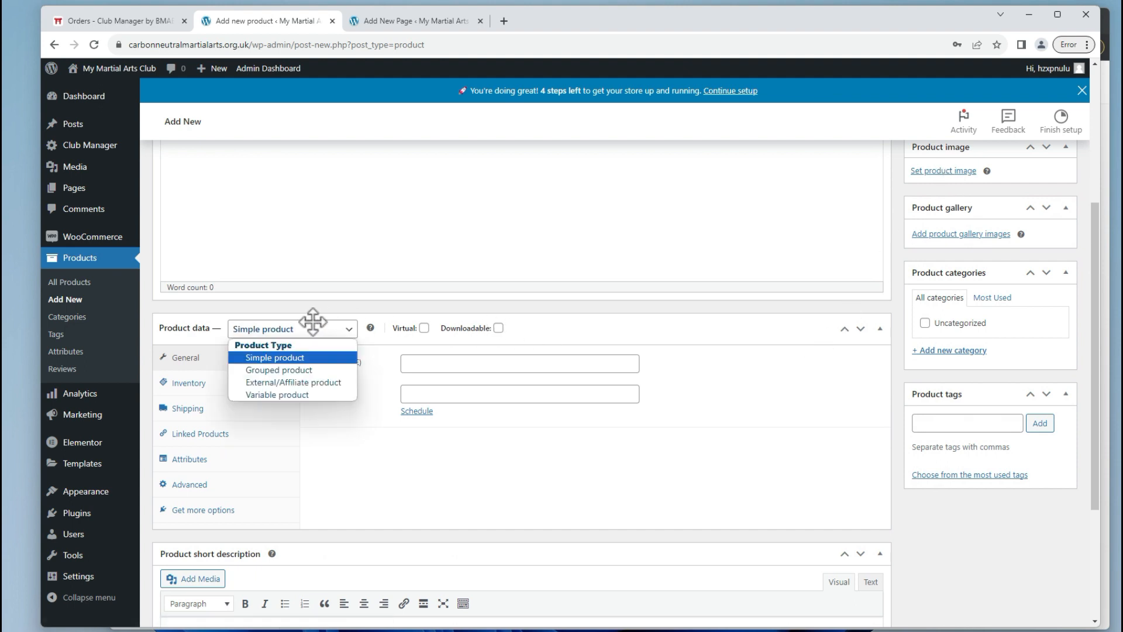
click(290, 396)
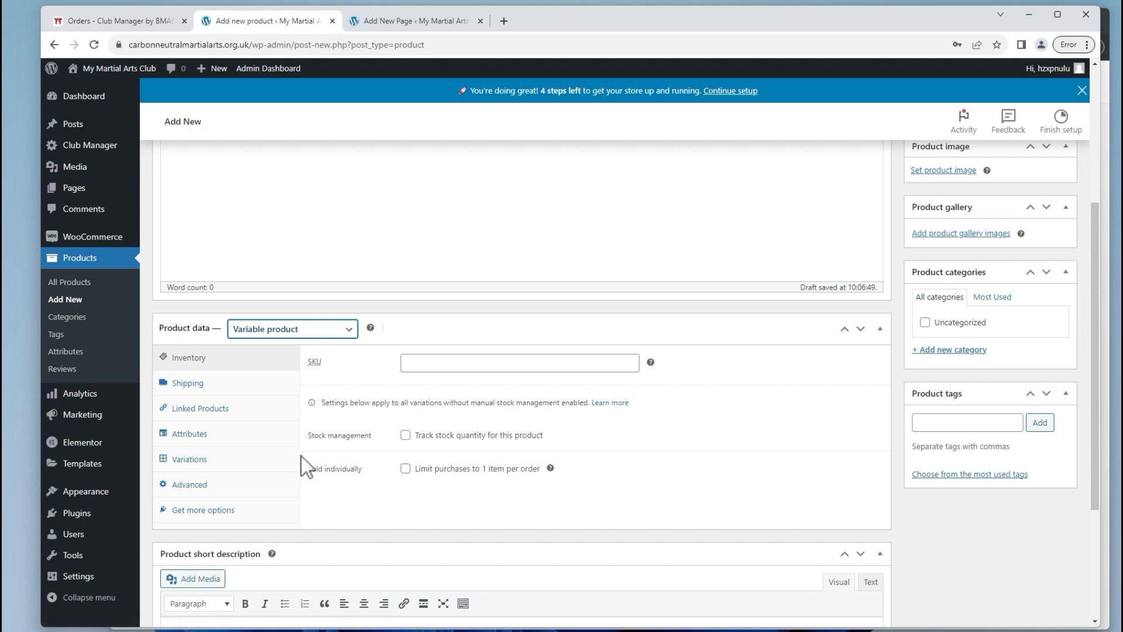
Add the existing duration attribute with the value 1 Month and save the attributes.
click(240, 439)
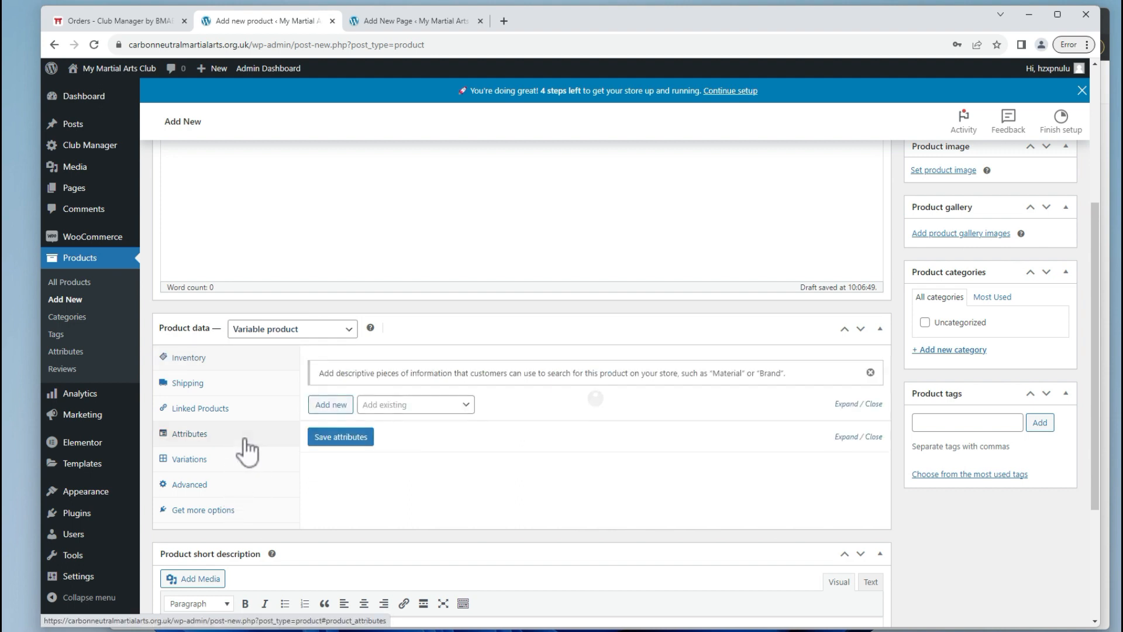
click(331, 404)
click(344, 481)
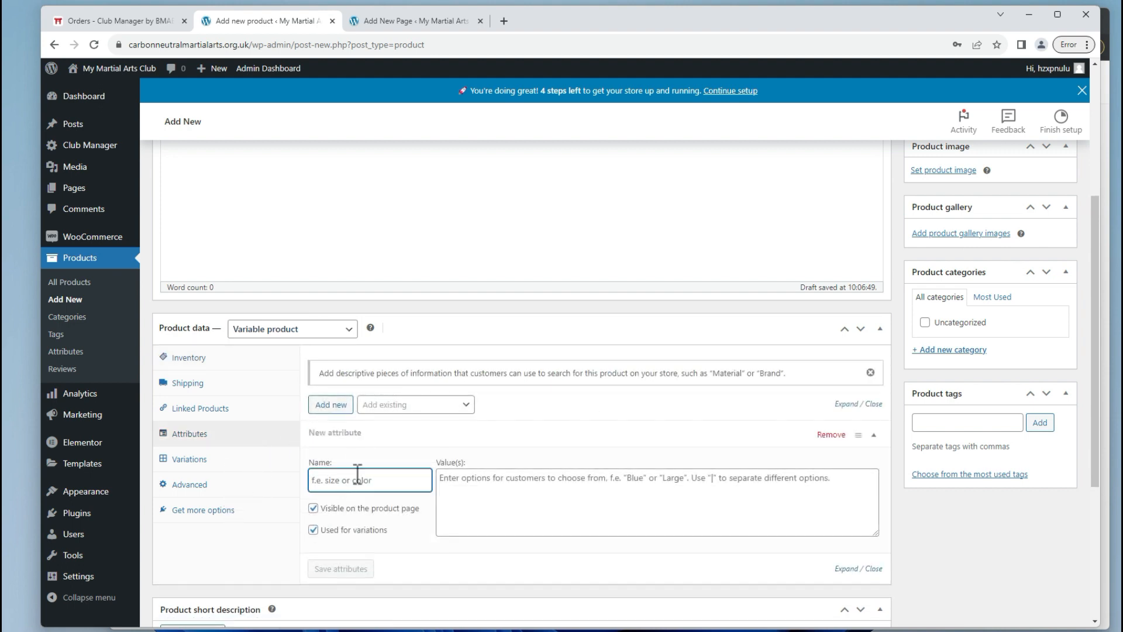
click(388, 409)
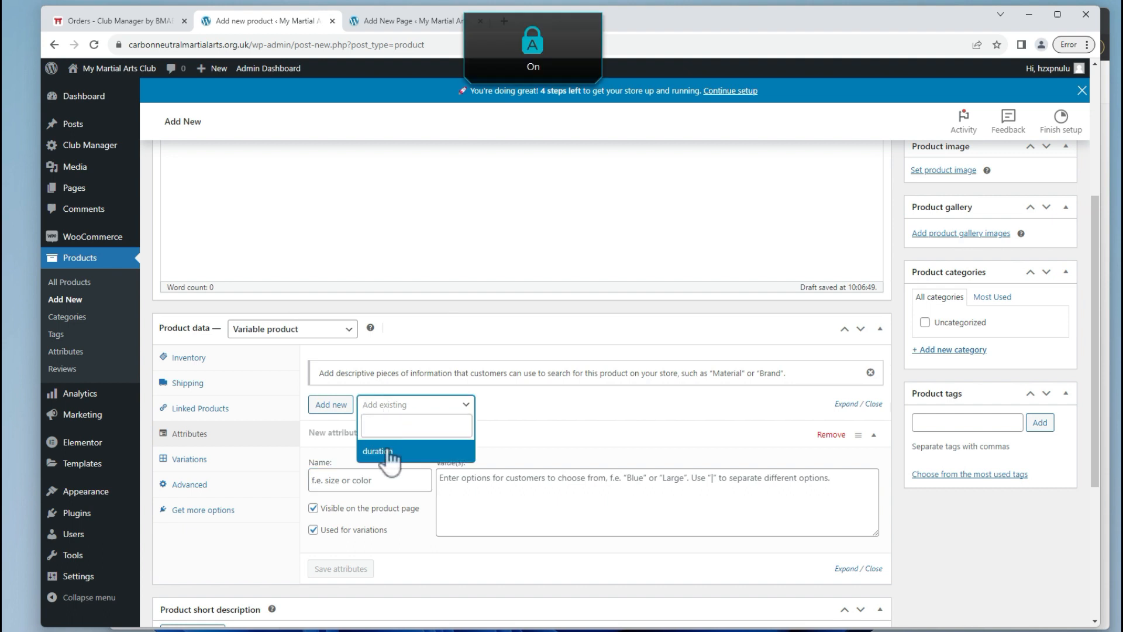
click(384, 449)
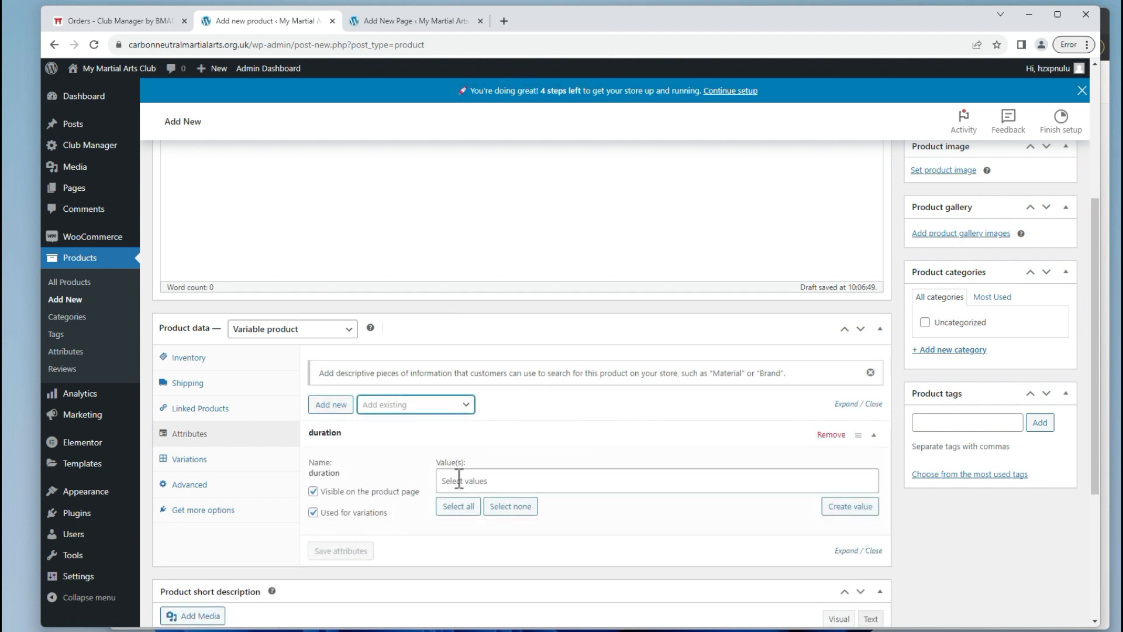
click(459, 480)
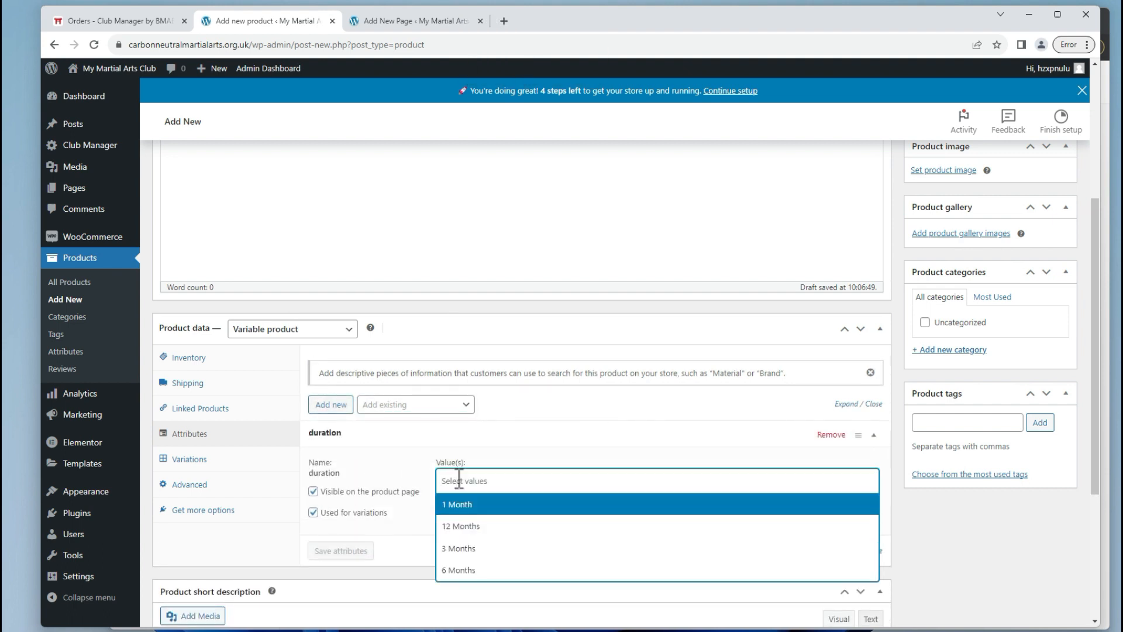
click(481, 508)
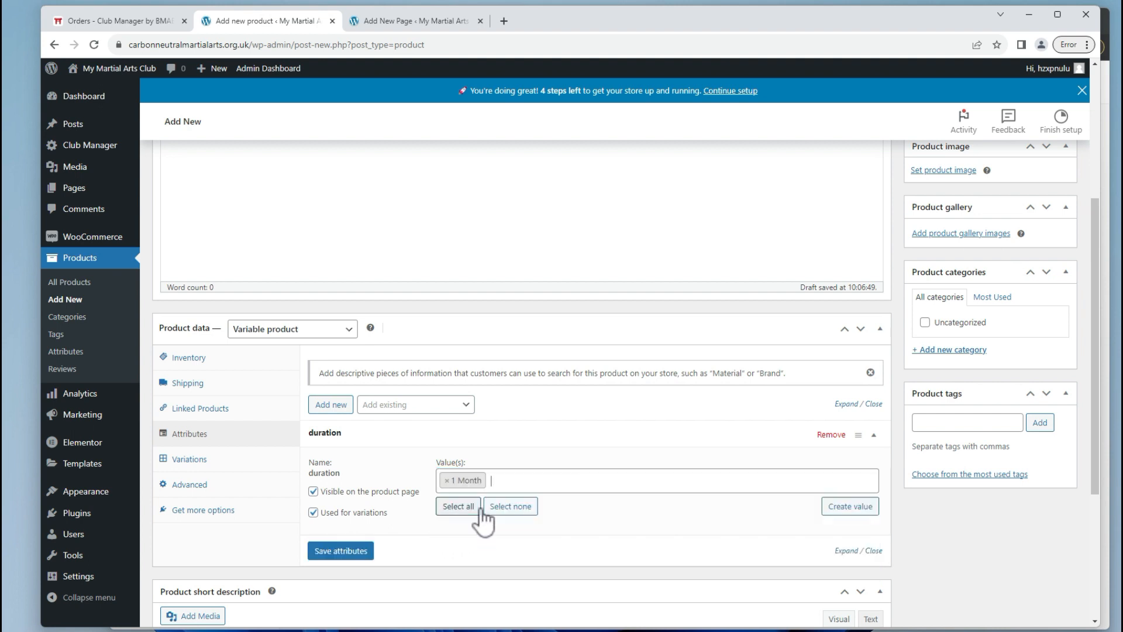
click(355, 557)
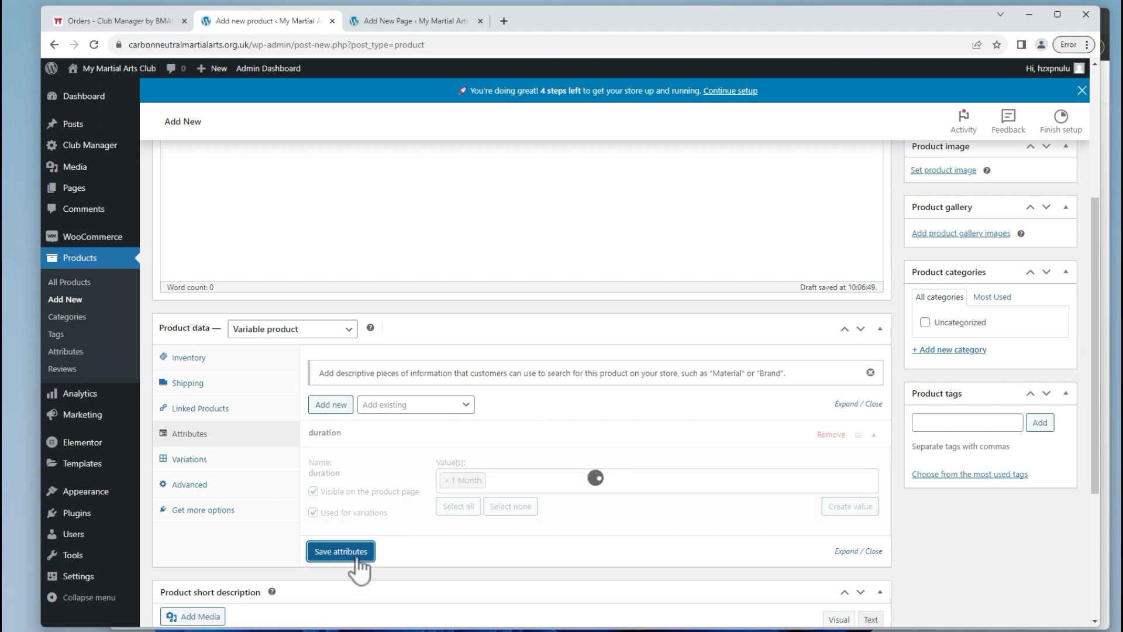
click(252, 462)
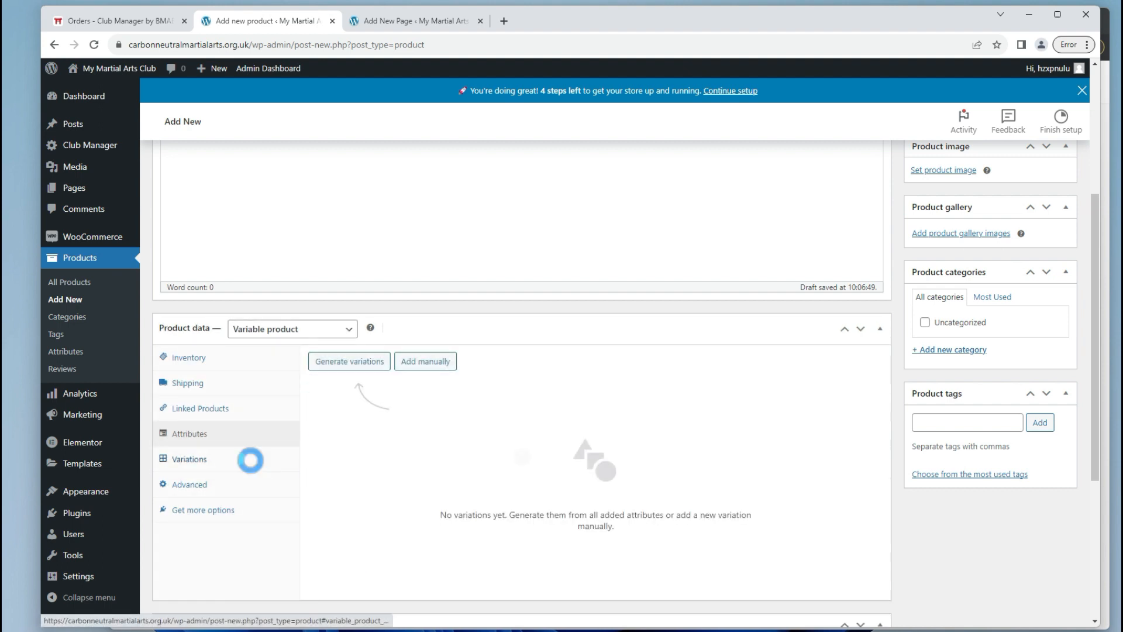
Generate the 1 Month variation, mark it virtual, give it a 39.99 regular price and save.
click(326, 364)
click(638, 138)
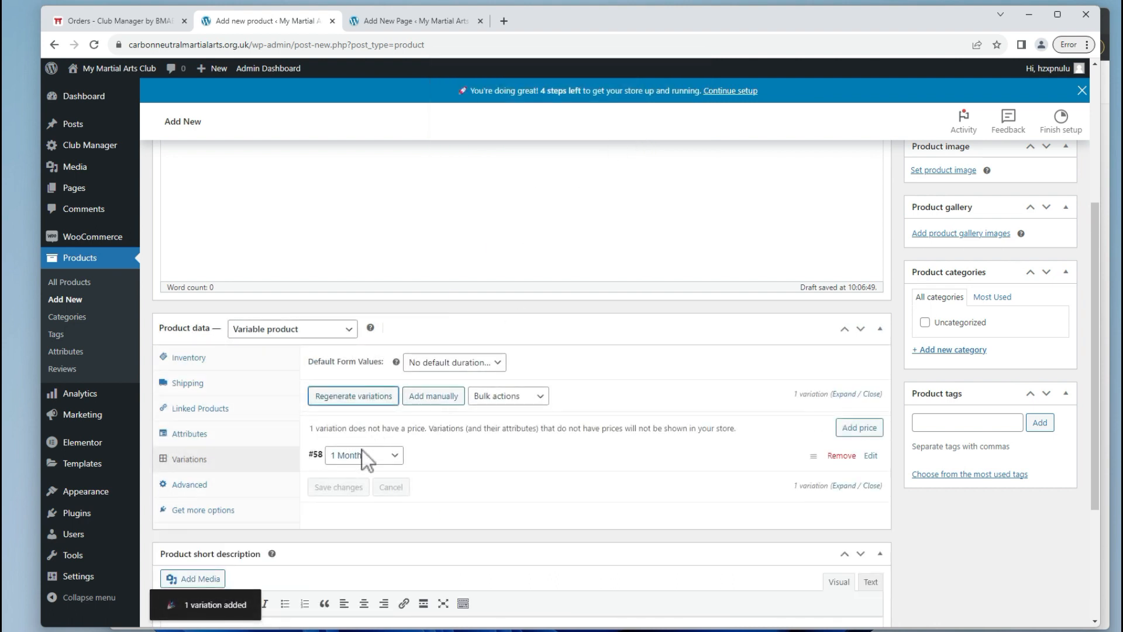
click(446, 468)
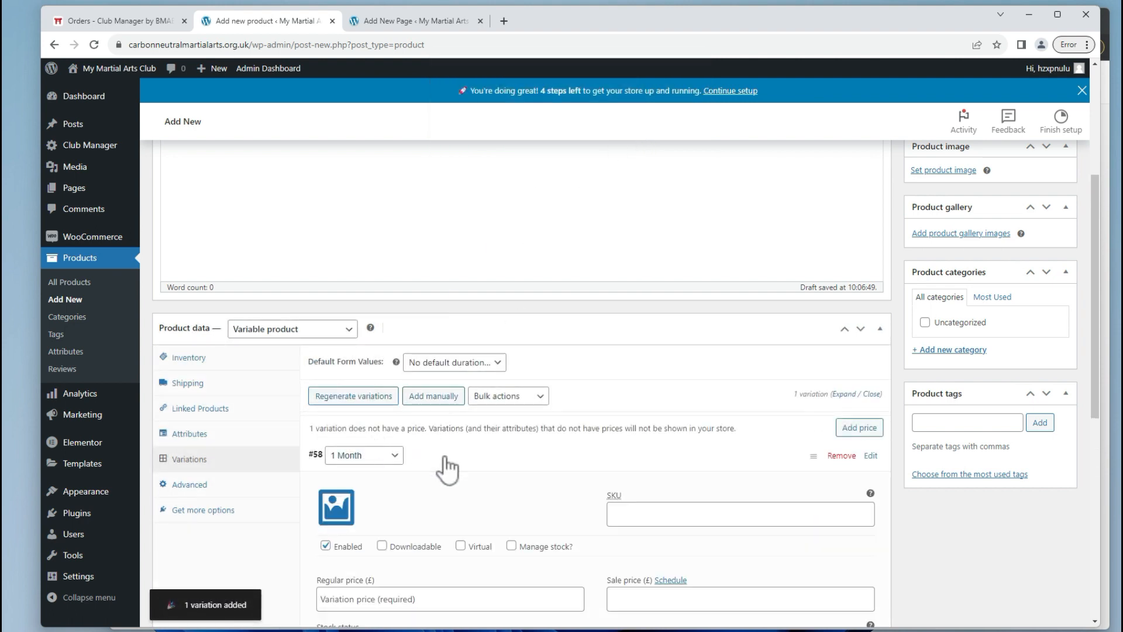
scroll(446, 457, down, 2)
scroll(495, 418, down, 3)
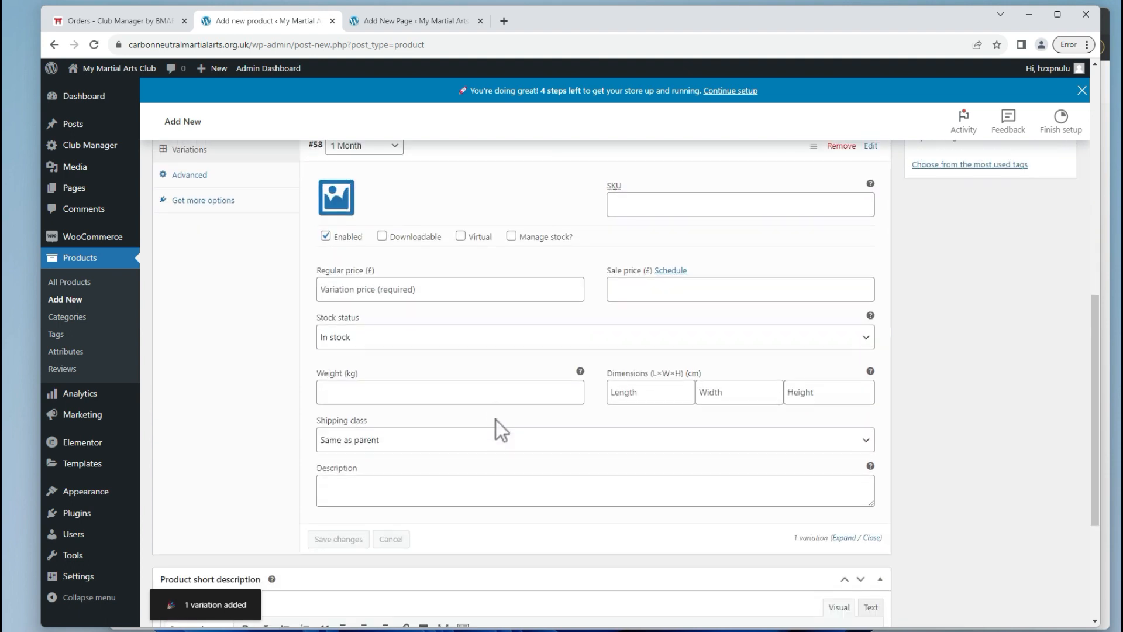
scroll(496, 419, up, 1)
click(459, 297)
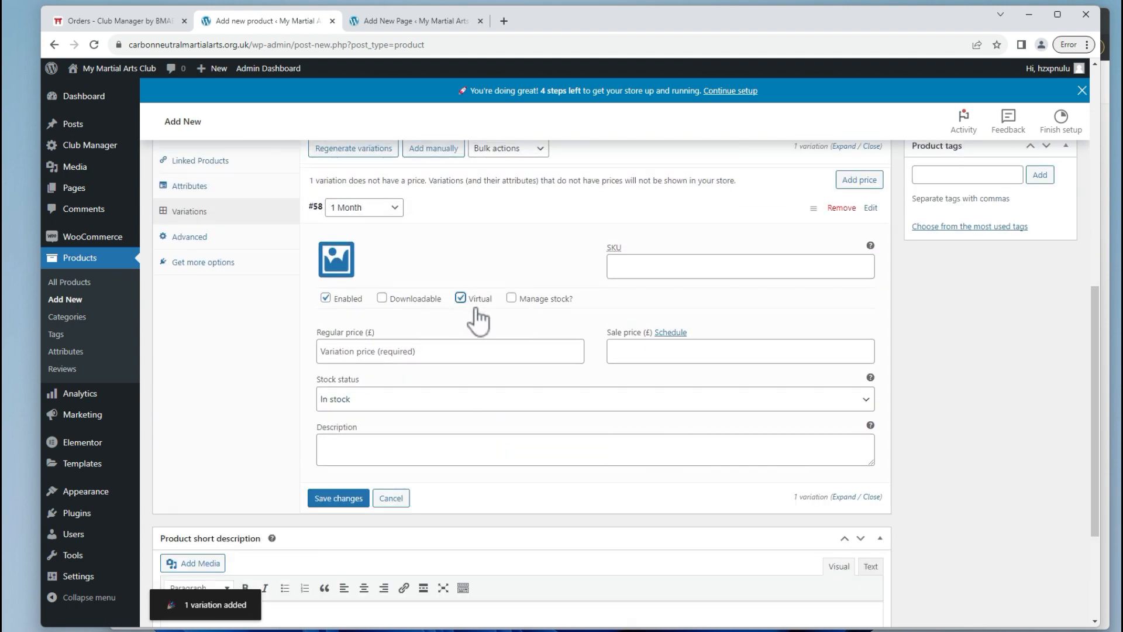
click(365, 356)
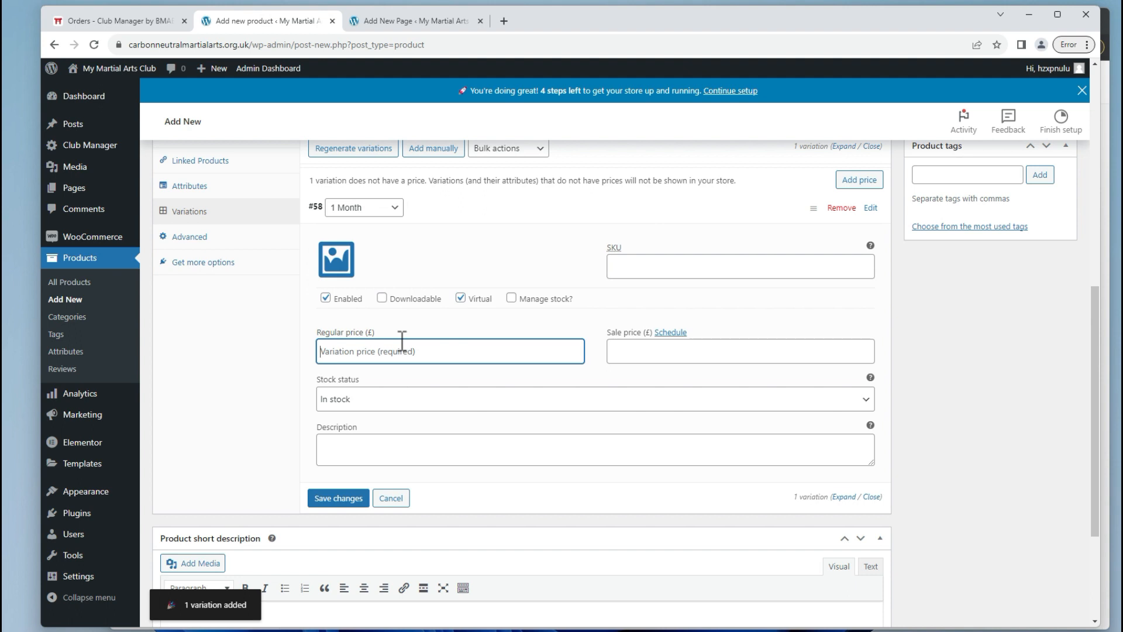
text(39.99)
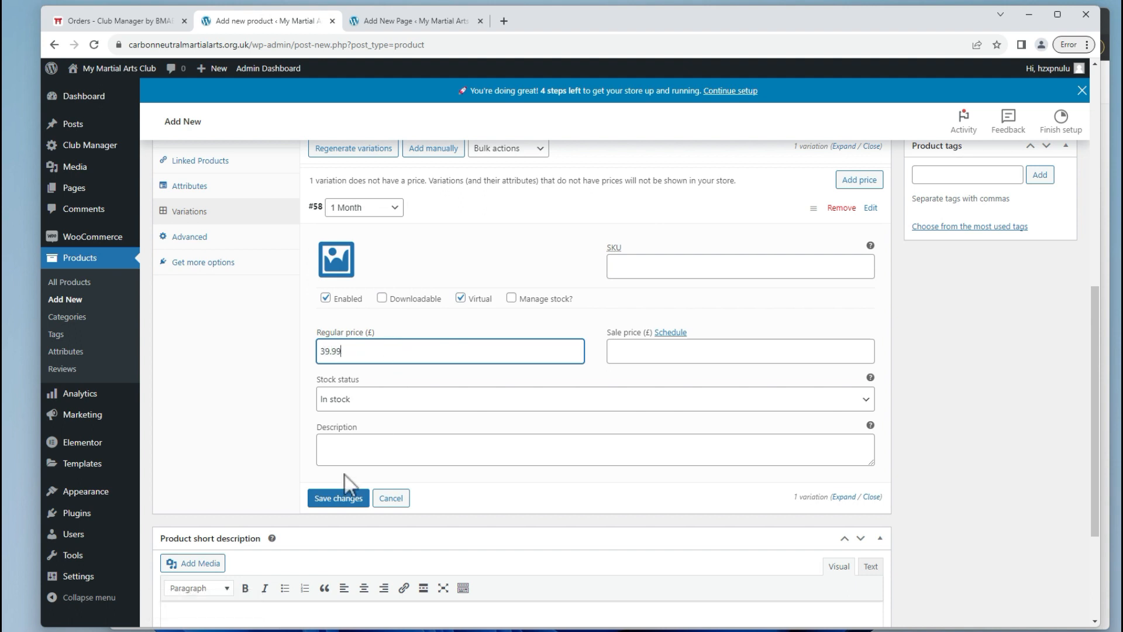
click(334, 499)
Check the Advanced product settings and publish the VIP Membership product.
scroll(295, 333, up, 2)
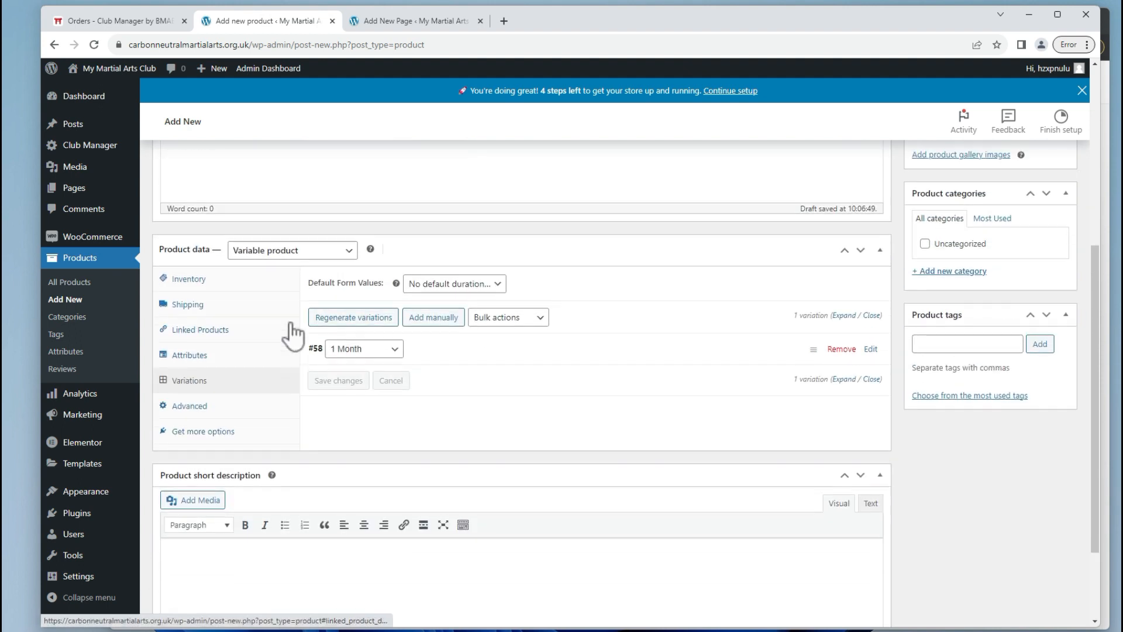
click(233, 417)
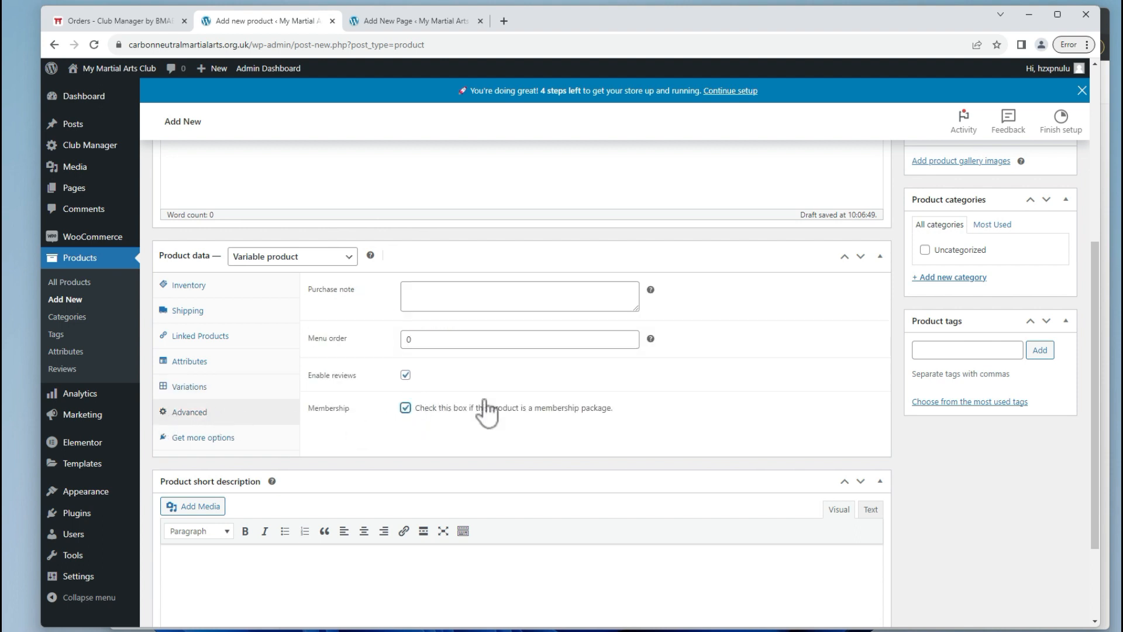
scroll(497, 404, up, 4)
click(1049, 281)
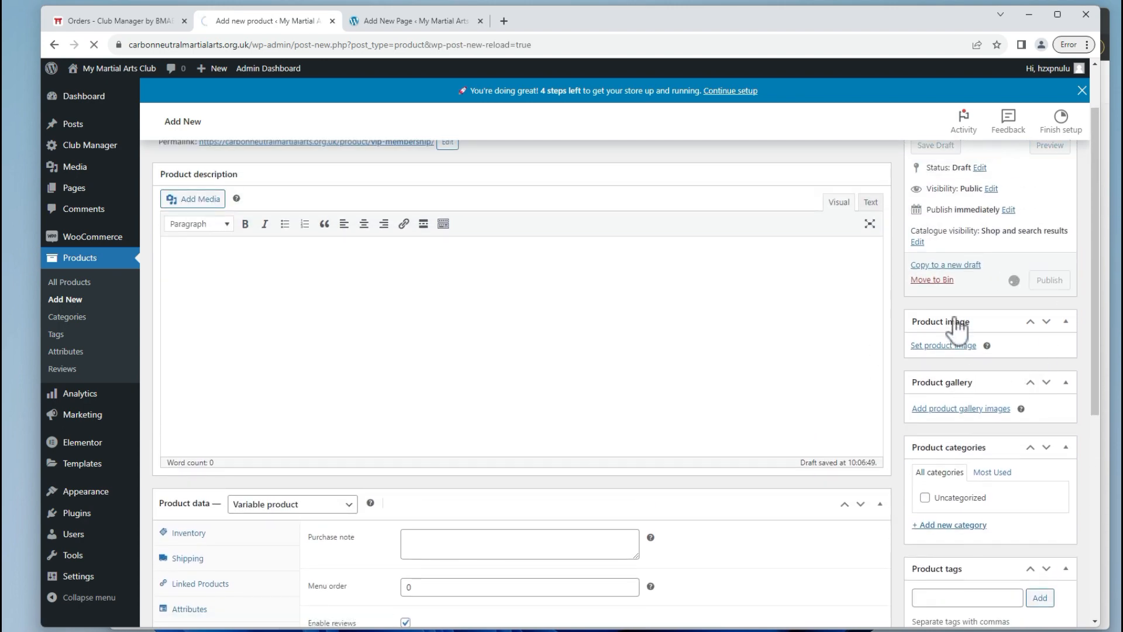
Reload the student Membership page, then set the placeholder as the VIP Membership product image.
key(alt+Tab)
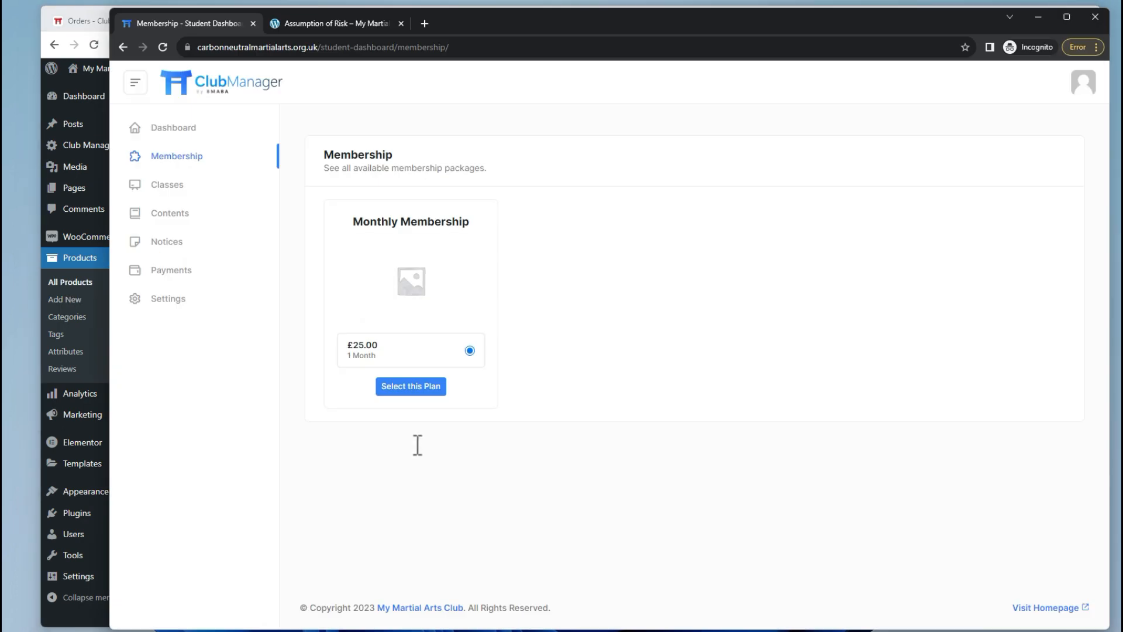
click(162, 48)
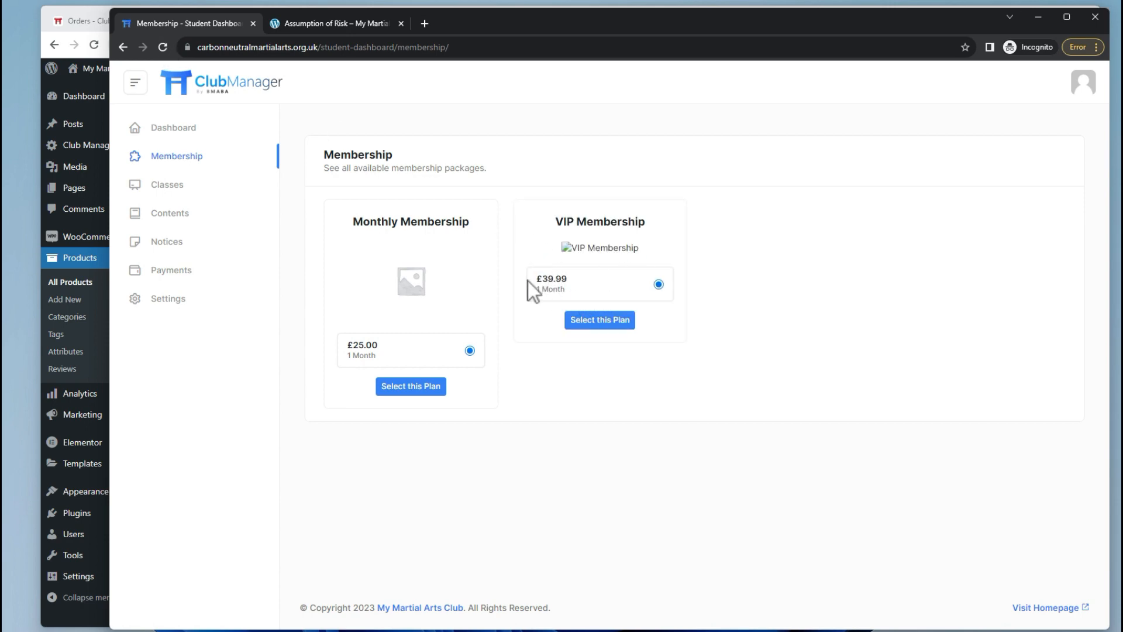
key(alt+Tab)
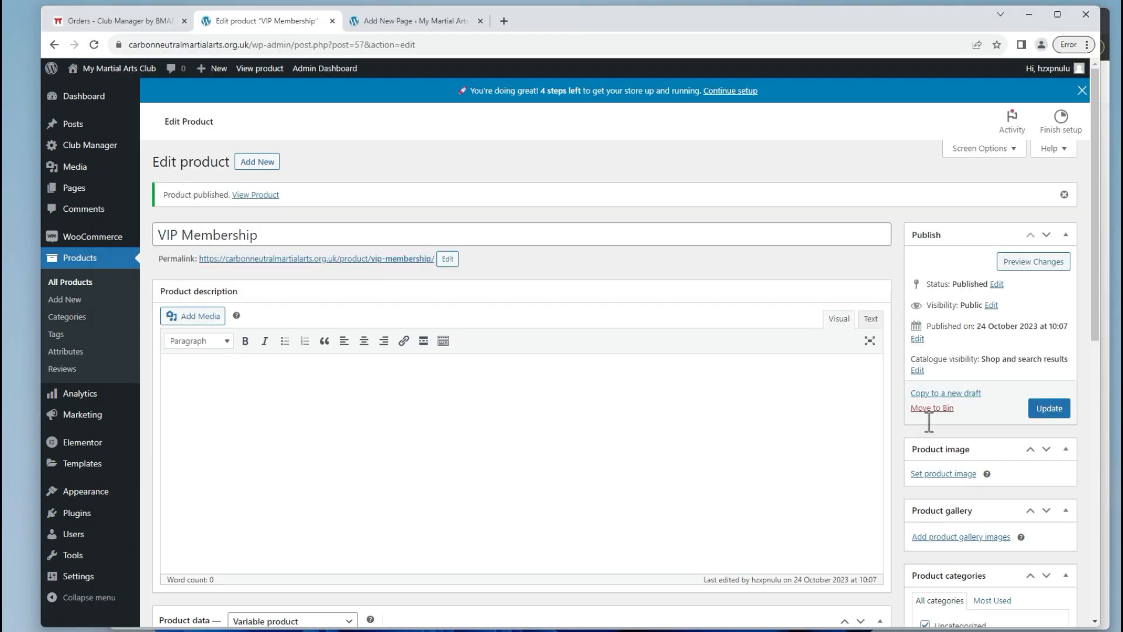
scroll(935, 410, down, 2)
click(949, 353)
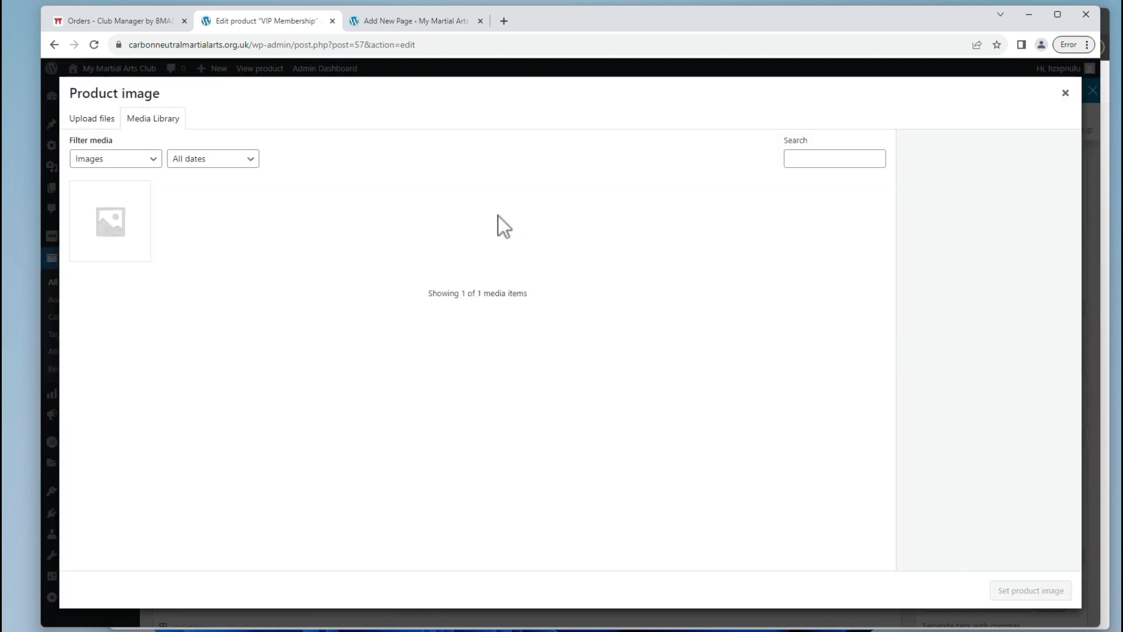
click(141, 234)
click(1057, 591)
Add the description 'Access to all classes, at any time', update the product, and reload the Membership page.
key(Caps_Lock)
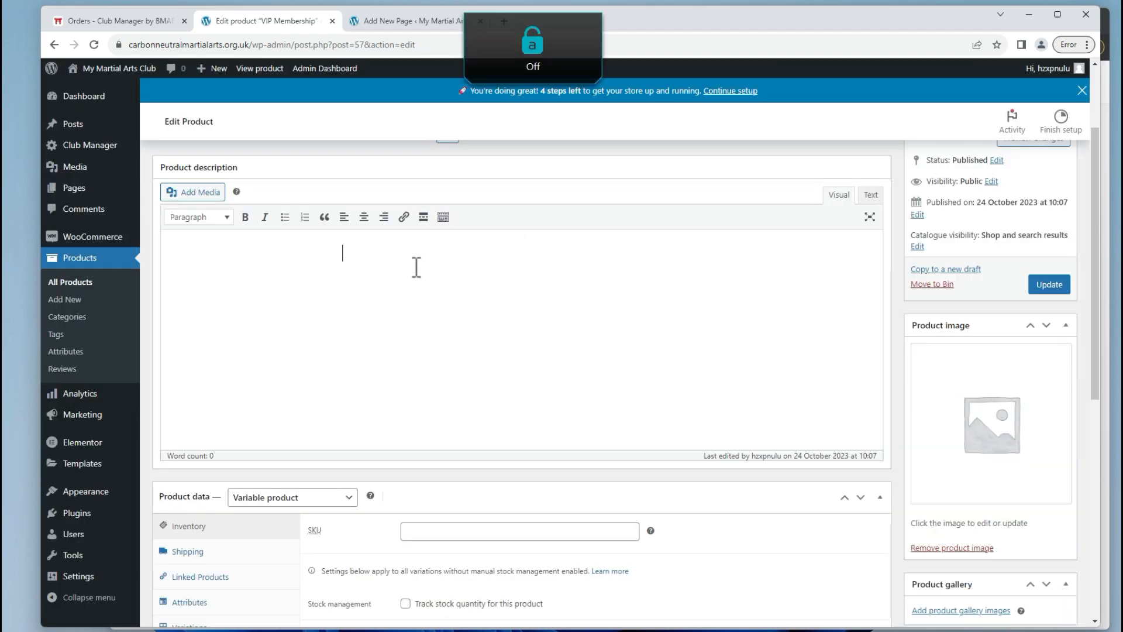
text(A)
key(Caps_Lock)
text(ccess to all classes)
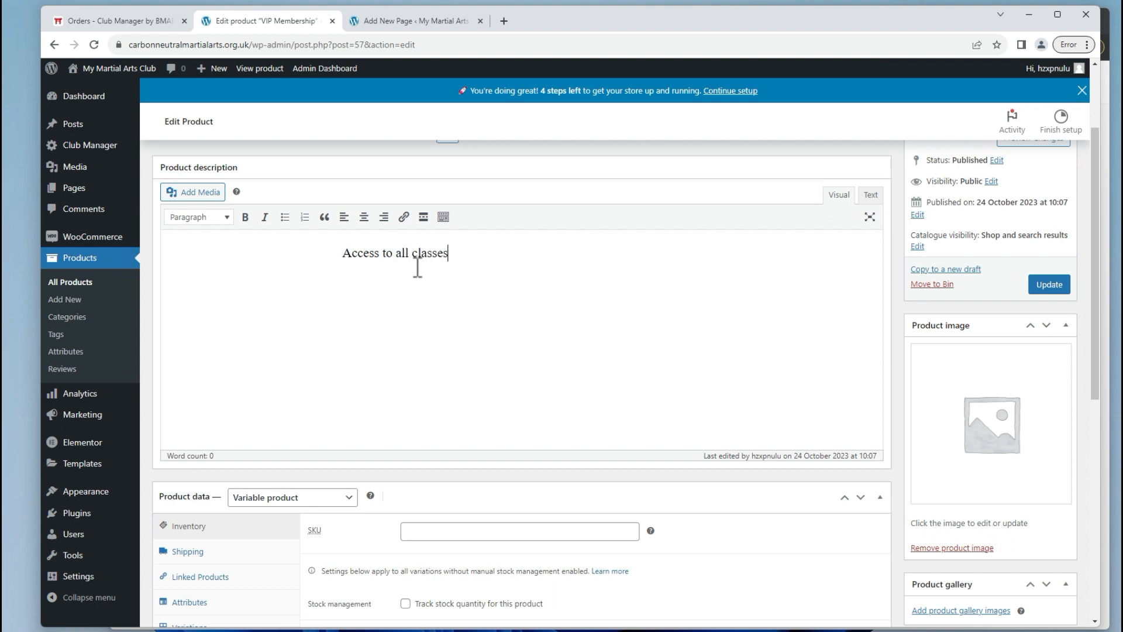
text(, at any time)
click(1051, 285)
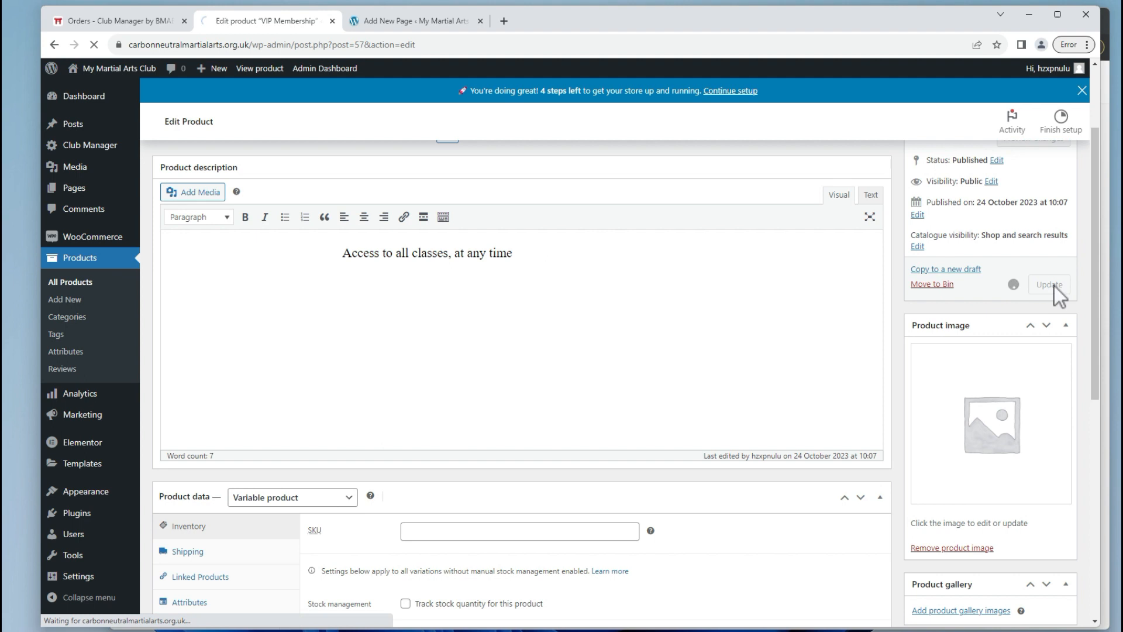
key(alt+Tab)
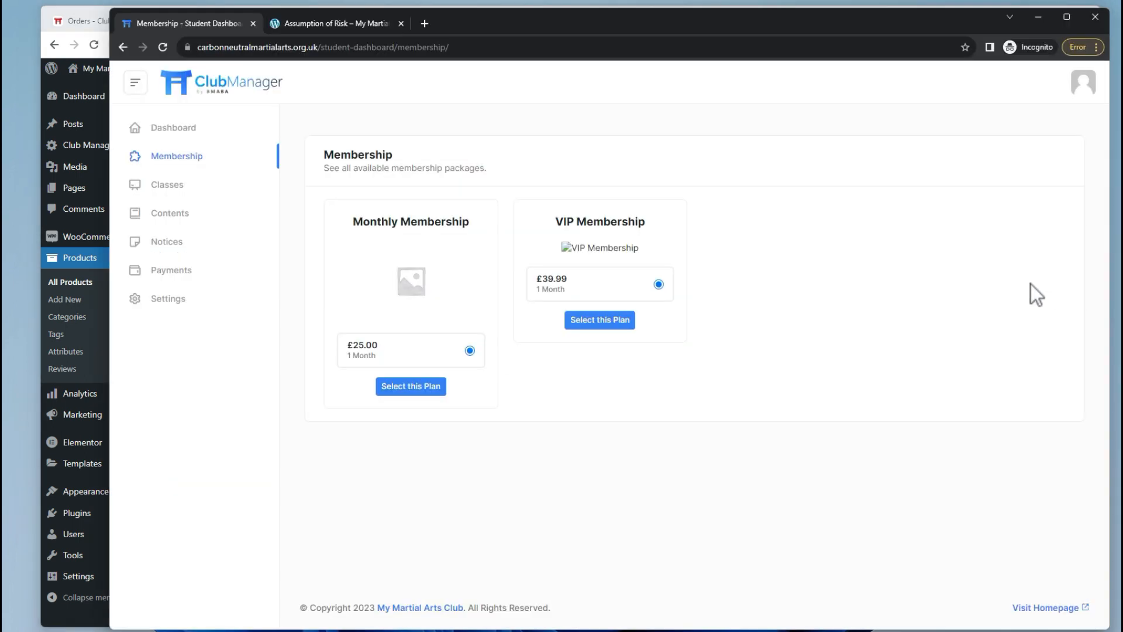
click(163, 46)
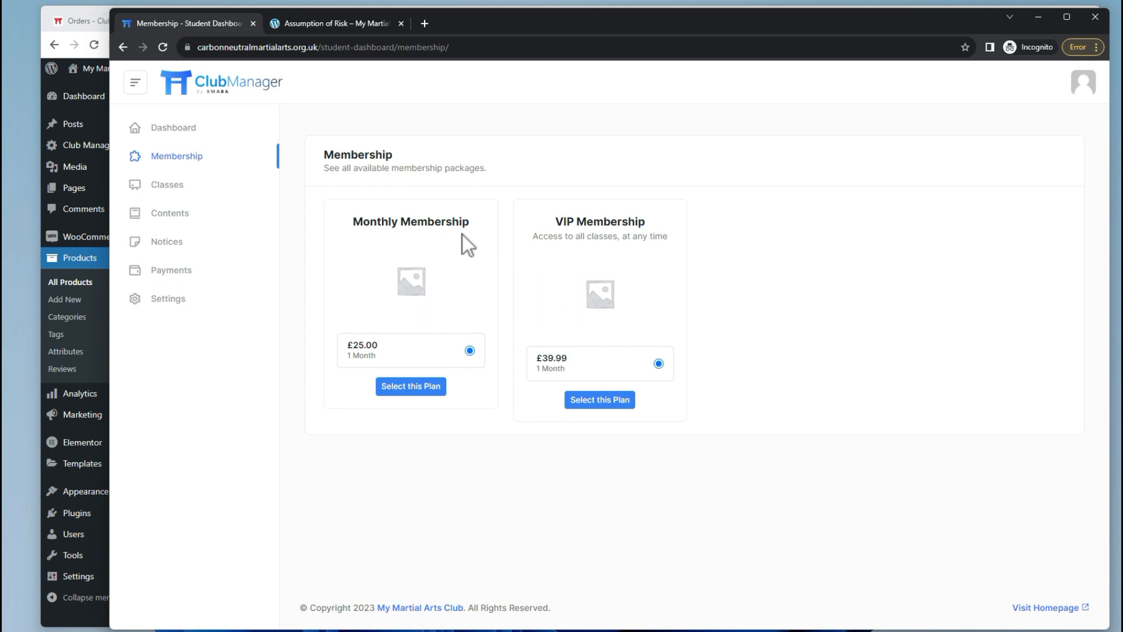
Choose the Monthly Membership plan and enter the student's billing name, street address, town and postcode.
click(389, 387)
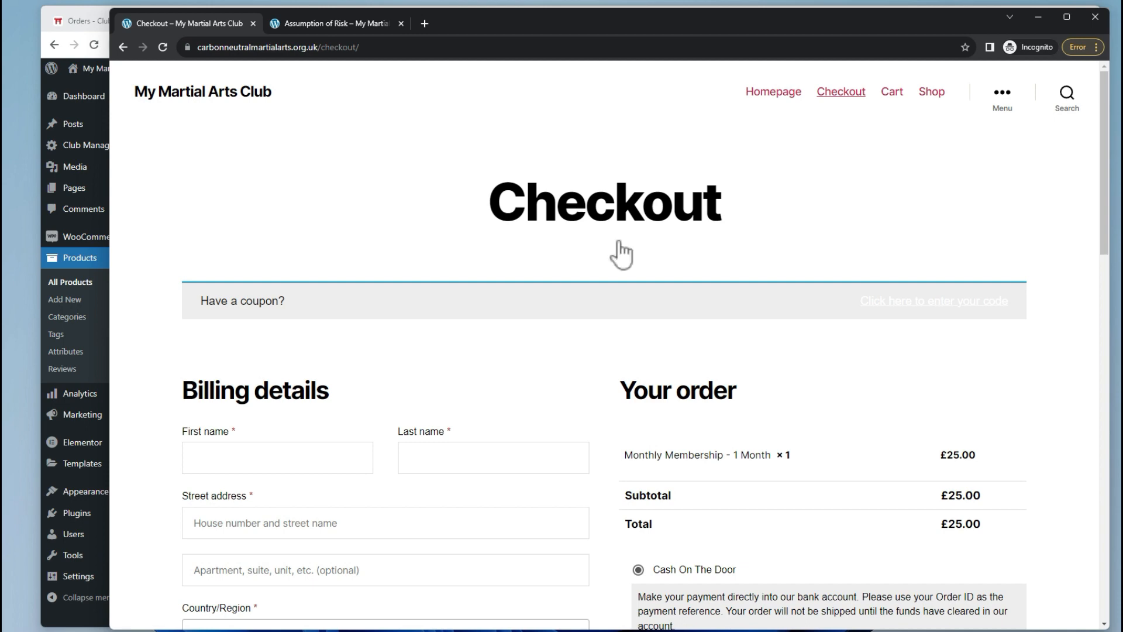
scroll(269, 340, down, 5)
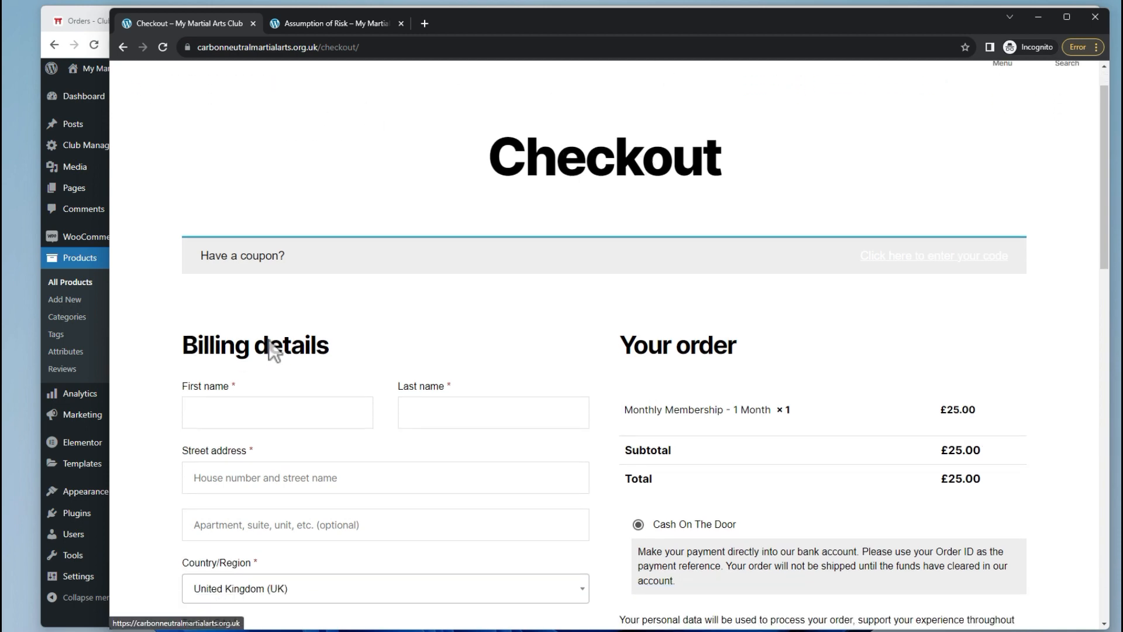
scroll(269, 345, up, 1)
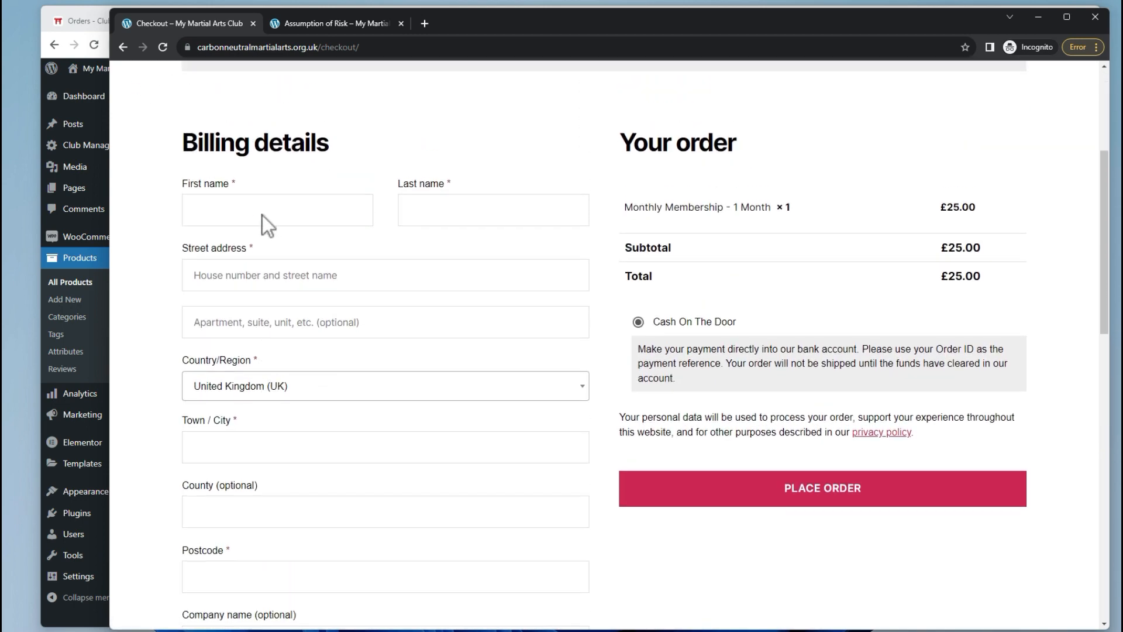
click(266, 213)
text(Lucy)
key(Tab)
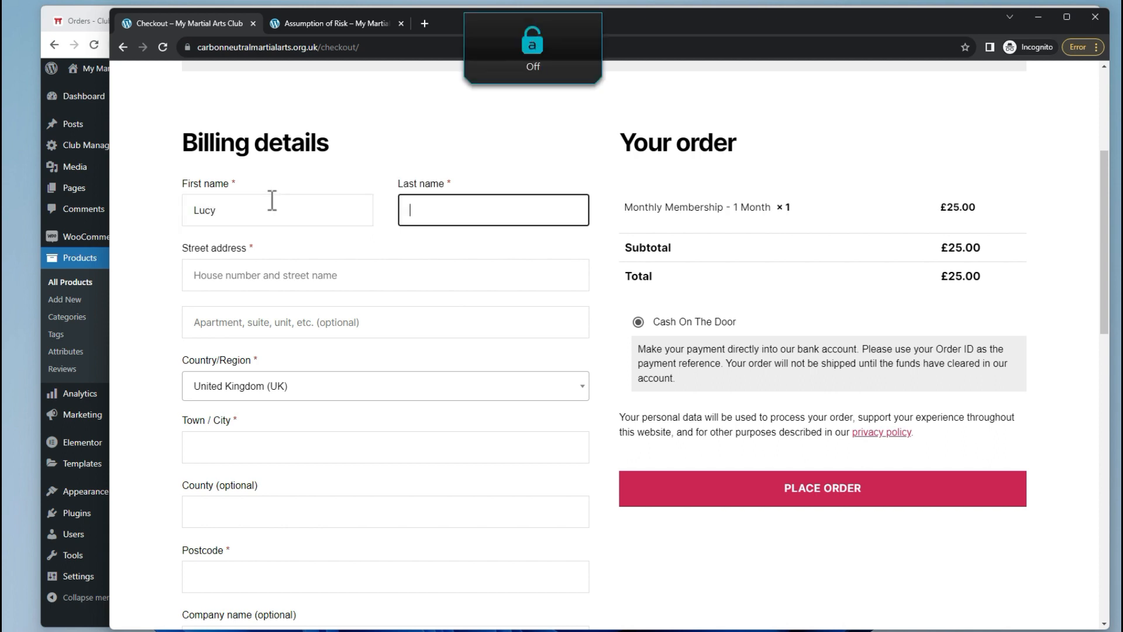
text(Bloggs)
key(Tab)
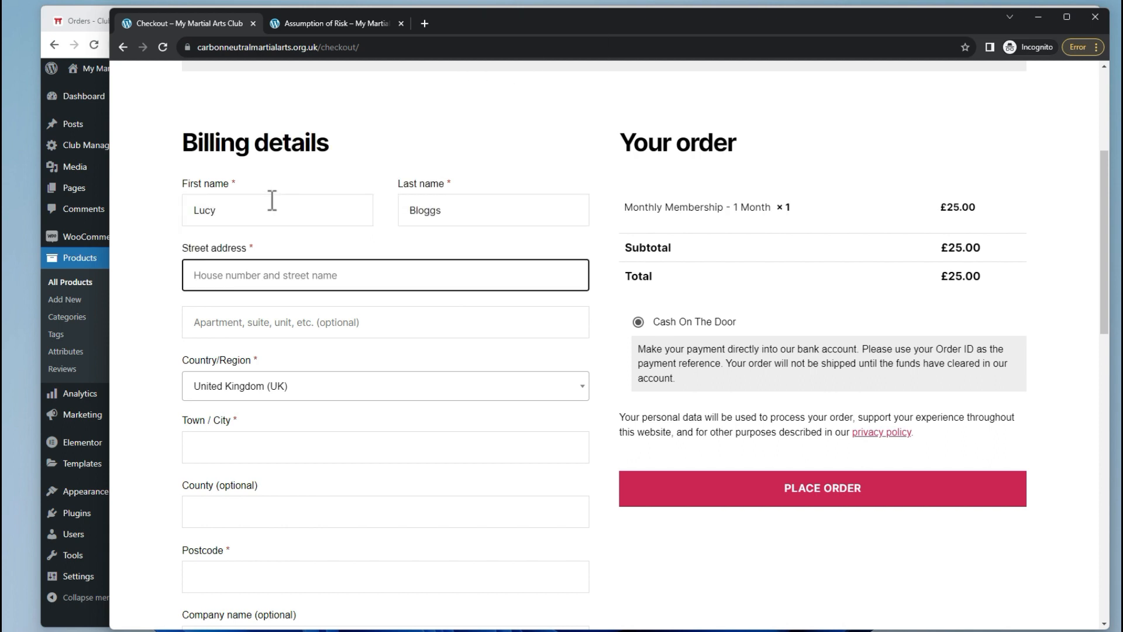
text(123 S)
key(Tab)
key(Tab)
key(Tab)
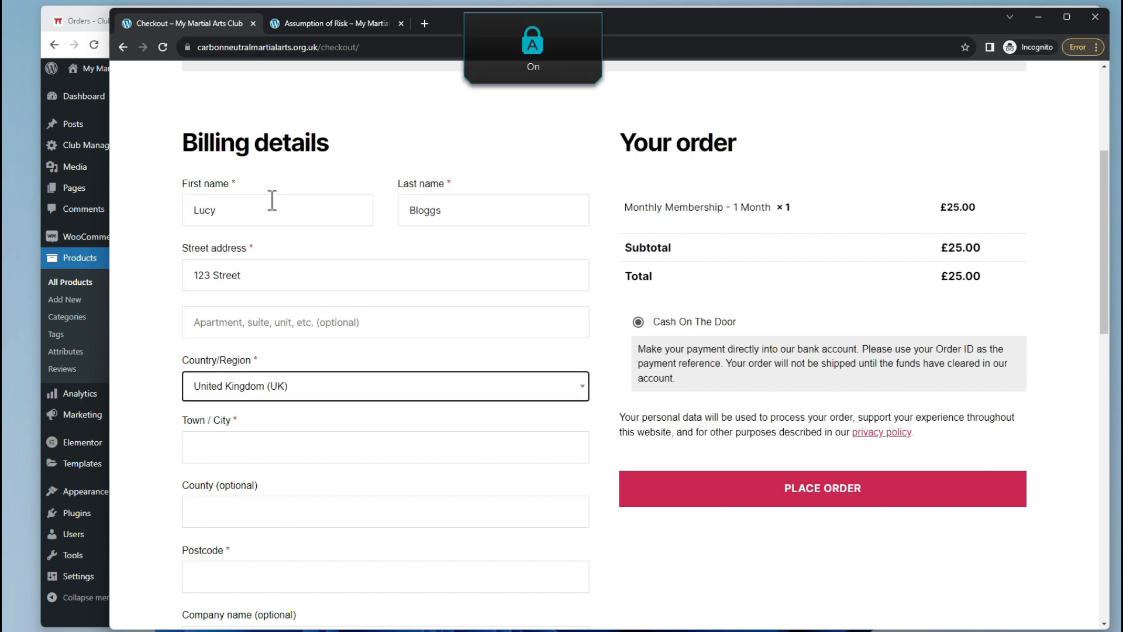
key(Caps_Lock)
text(Petworth)
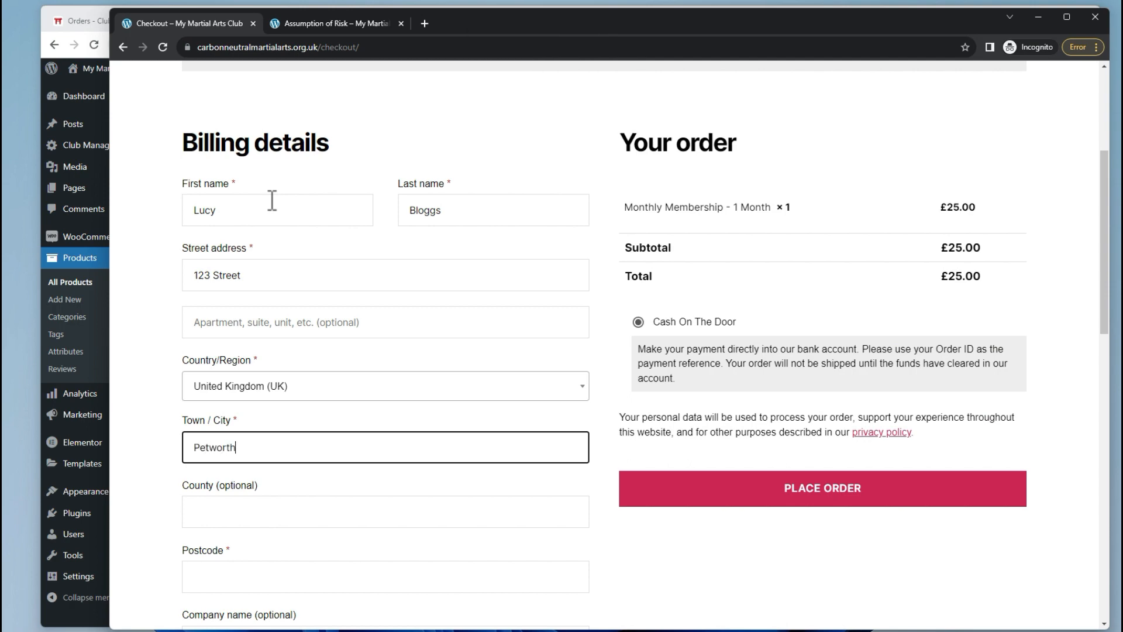
key(Tab)
key(Caps_Lock)
text(0AP)
key(Tab)
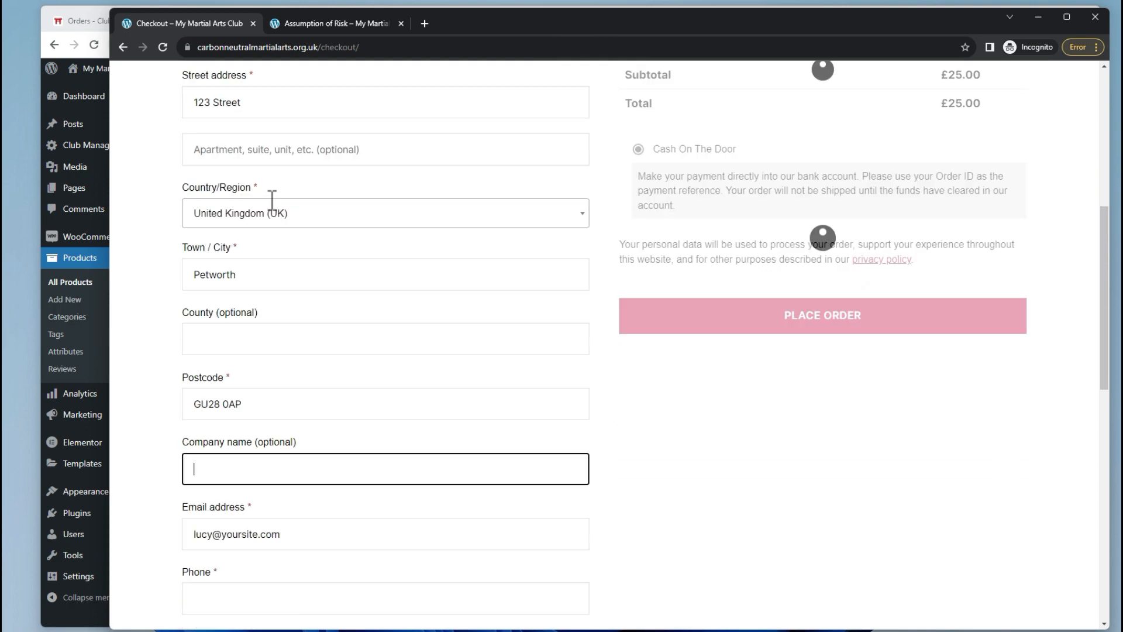
Add the billing phone number, place the order, and go back to the Membership page.
scroll(271, 200, down, 5)
click(253, 415)
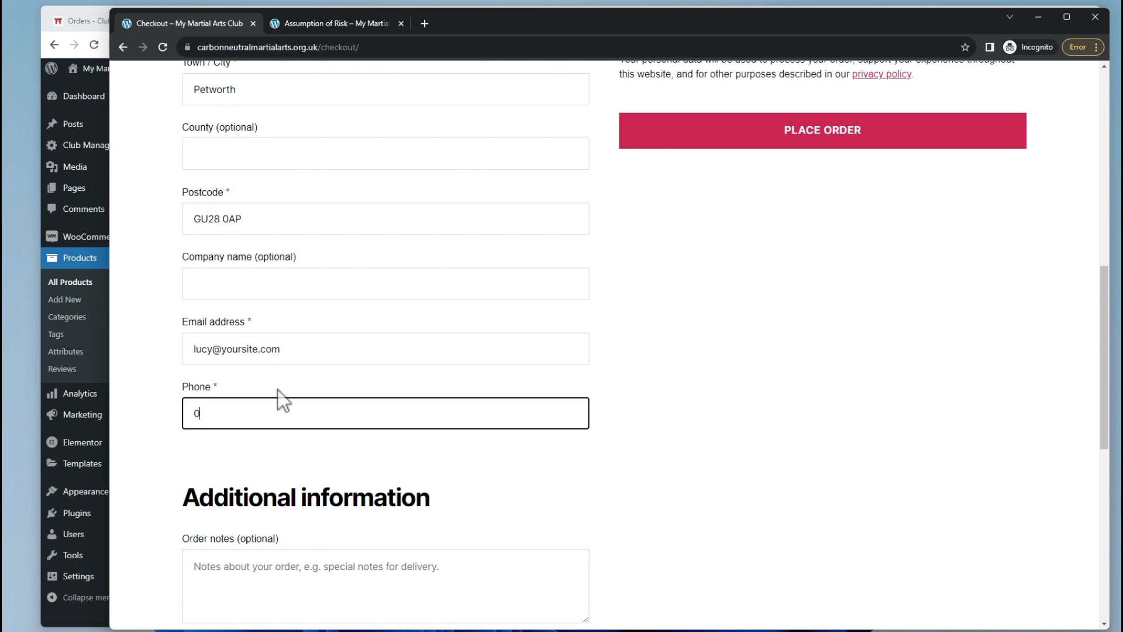
scroll(294, 392, up, 6)
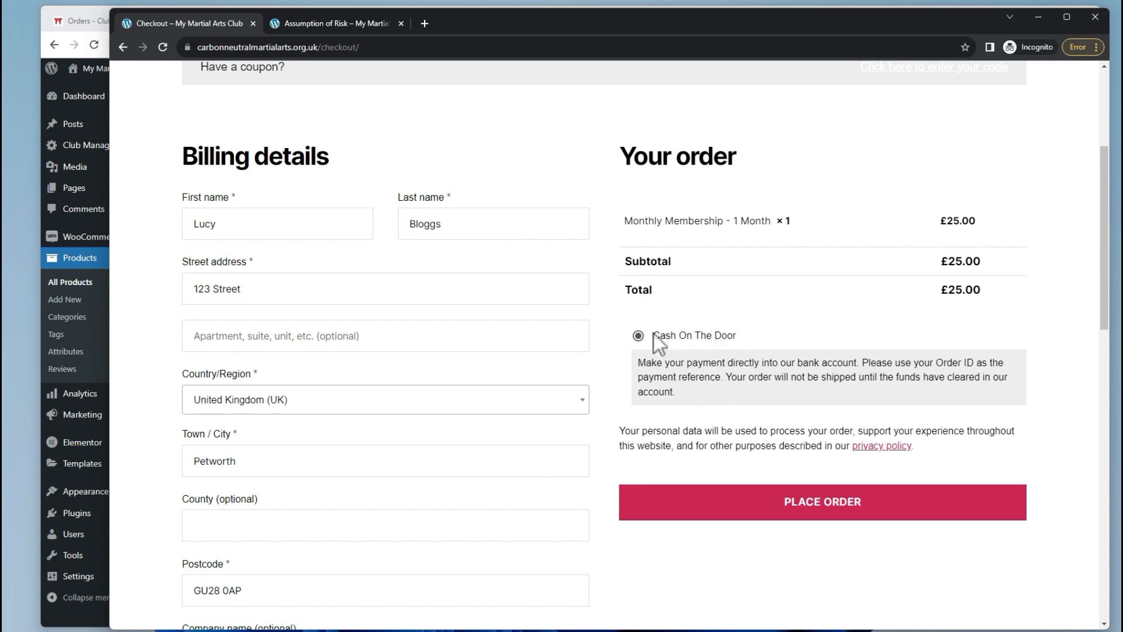
click(818, 518)
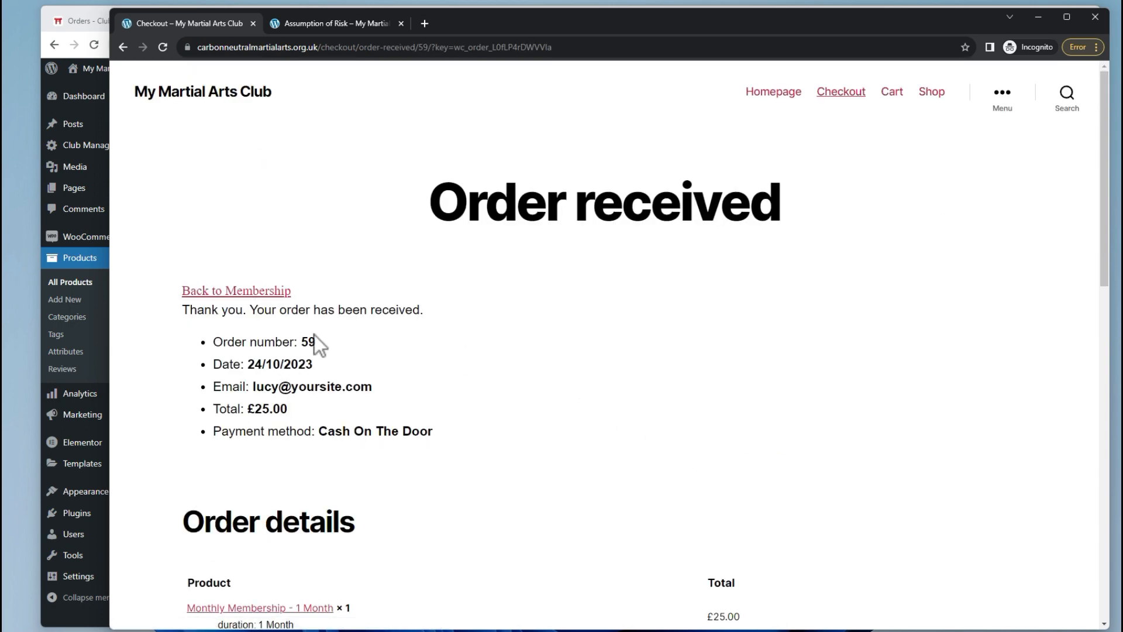
scroll(467, 357, down, 3)
scroll(351, 351, up, 3)
scroll(284, 422, down, 4)
scroll(251, 508, down, 3)
scroll(253, 514, up, 6)
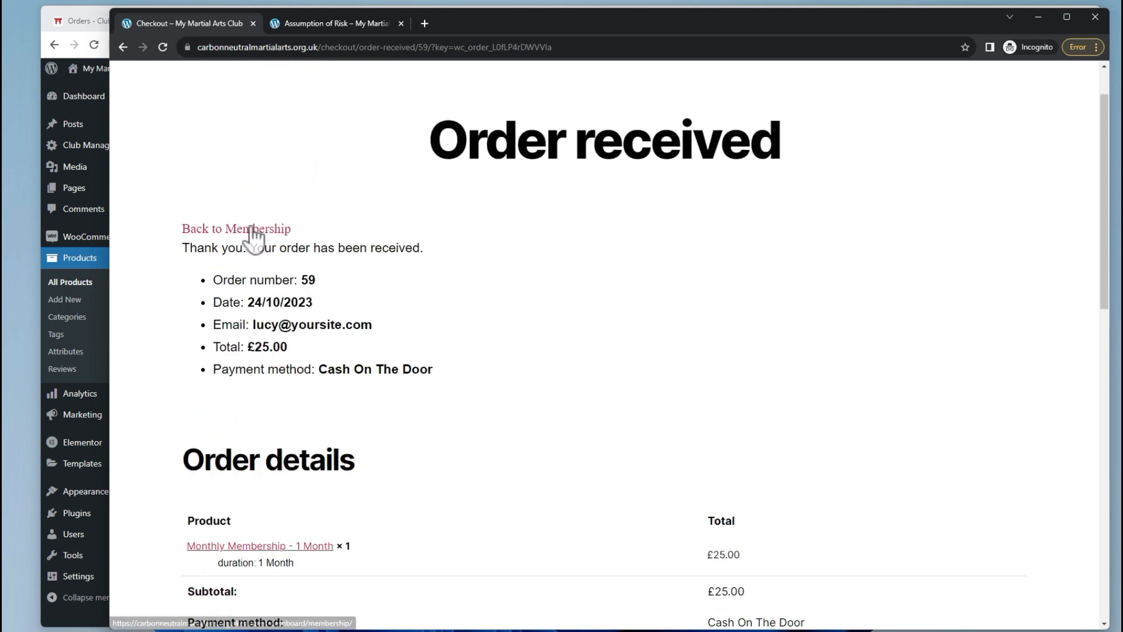
click(251, 228)
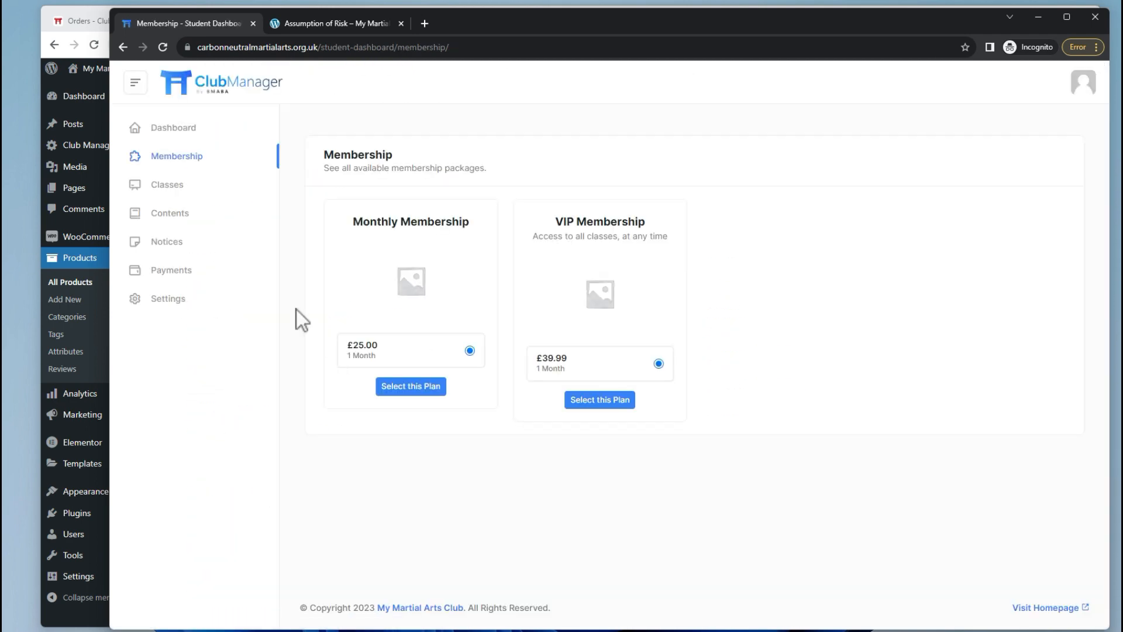
Confirm the student dashboard shows Monthly Membership as Pending Approval, then return to the admin window.
click(198, 131)
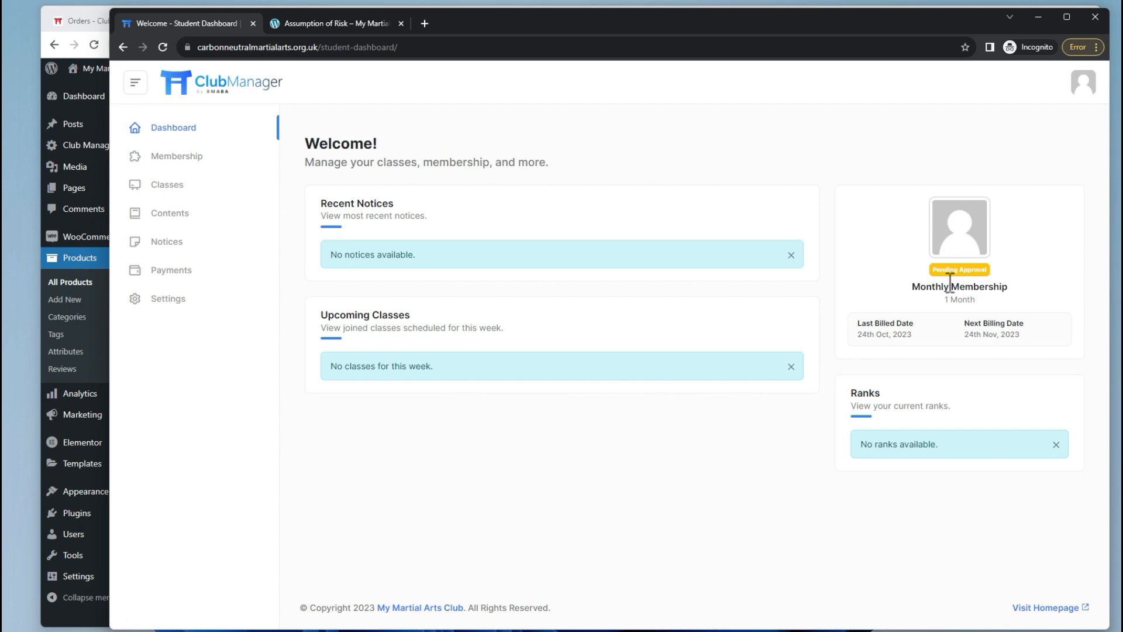
key(alt+Tab)
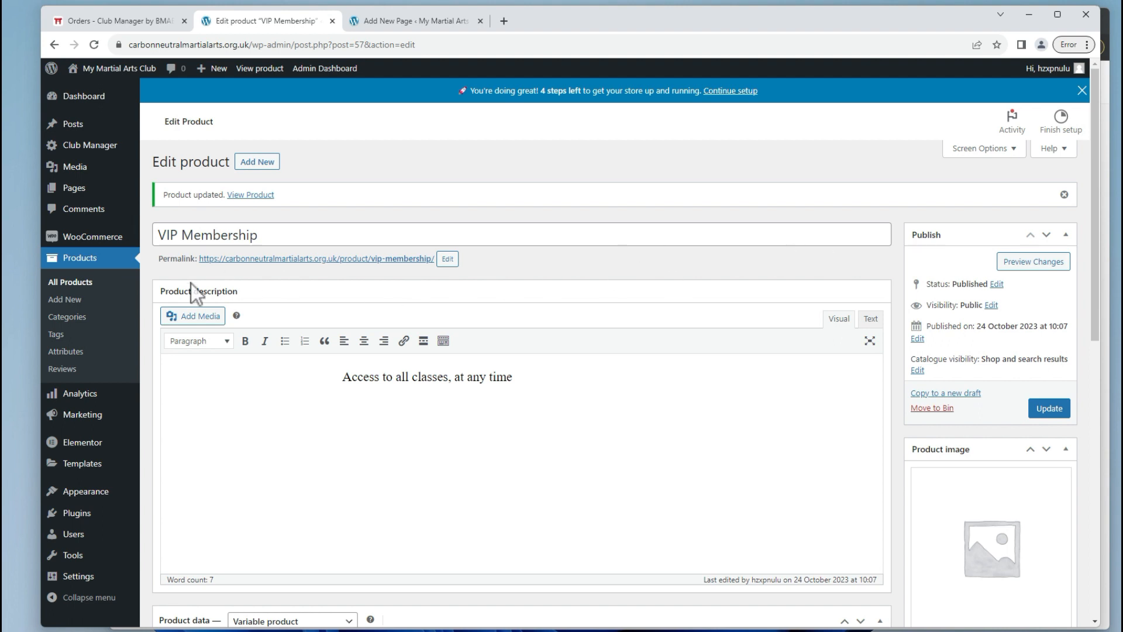
Mark the test student's £25.00 Monthly Membership order as Completed and save it.
click(170, 255)
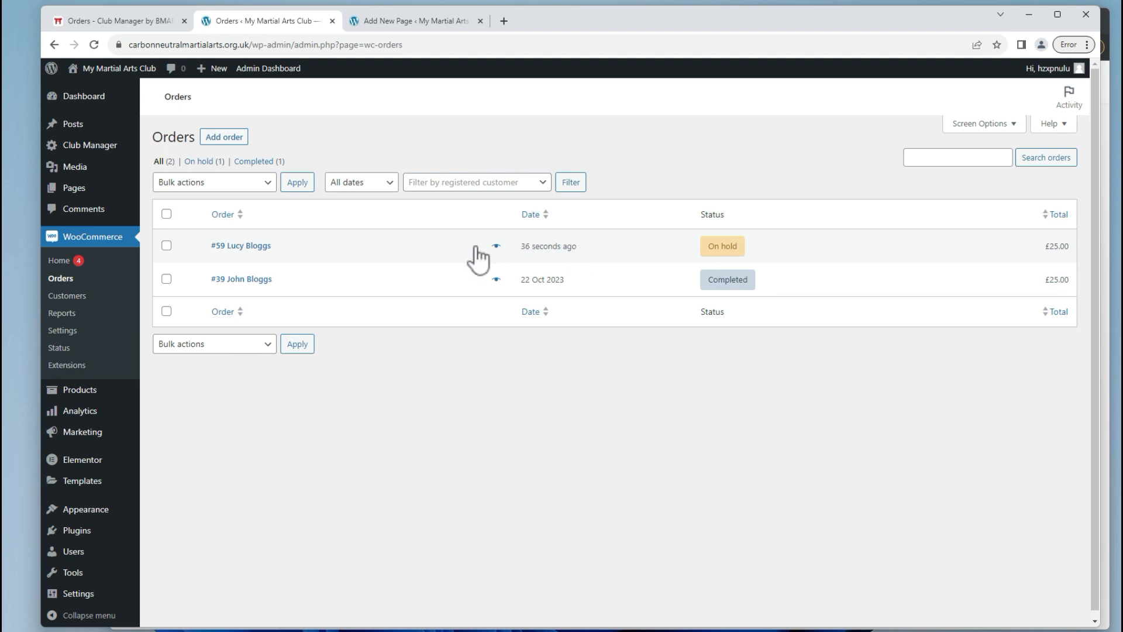
click(264, 246)
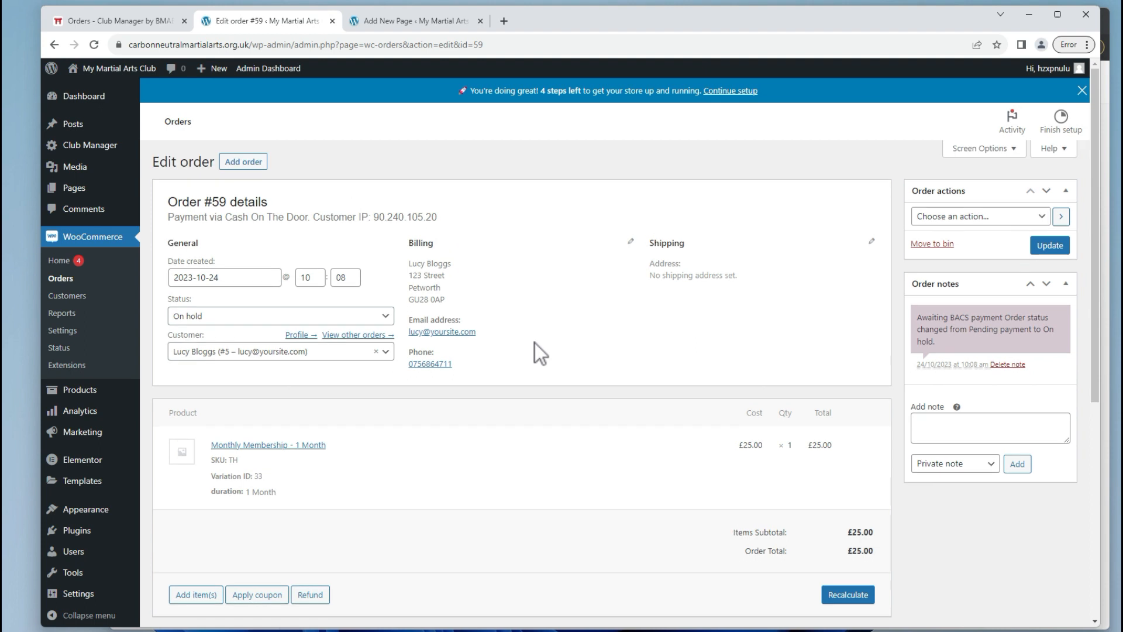
click(295, 319)
click(235, 422)
click(1053, 248)
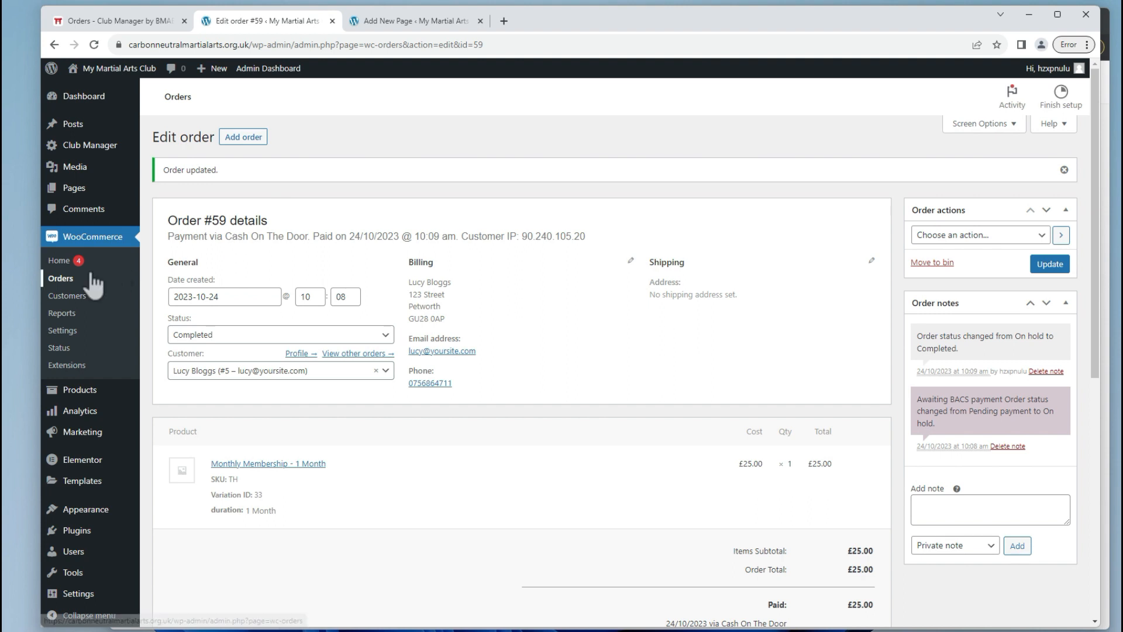
click(27, 280)
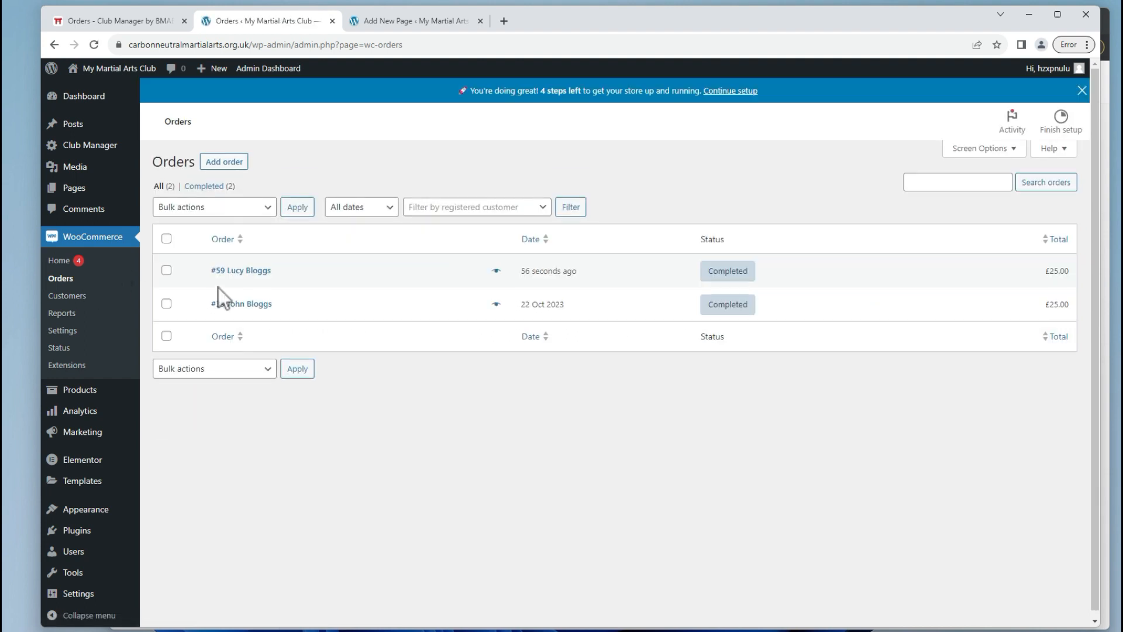
click(264, 69)
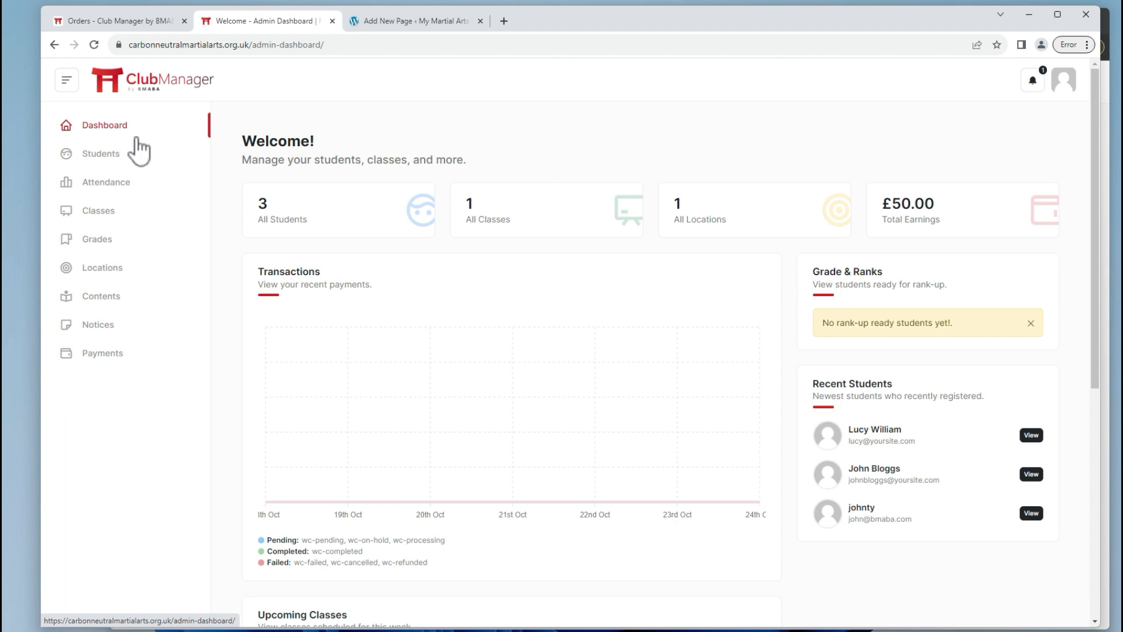
Review the test student's payment history, then set their student and membership status to Active.
click(113, 160)
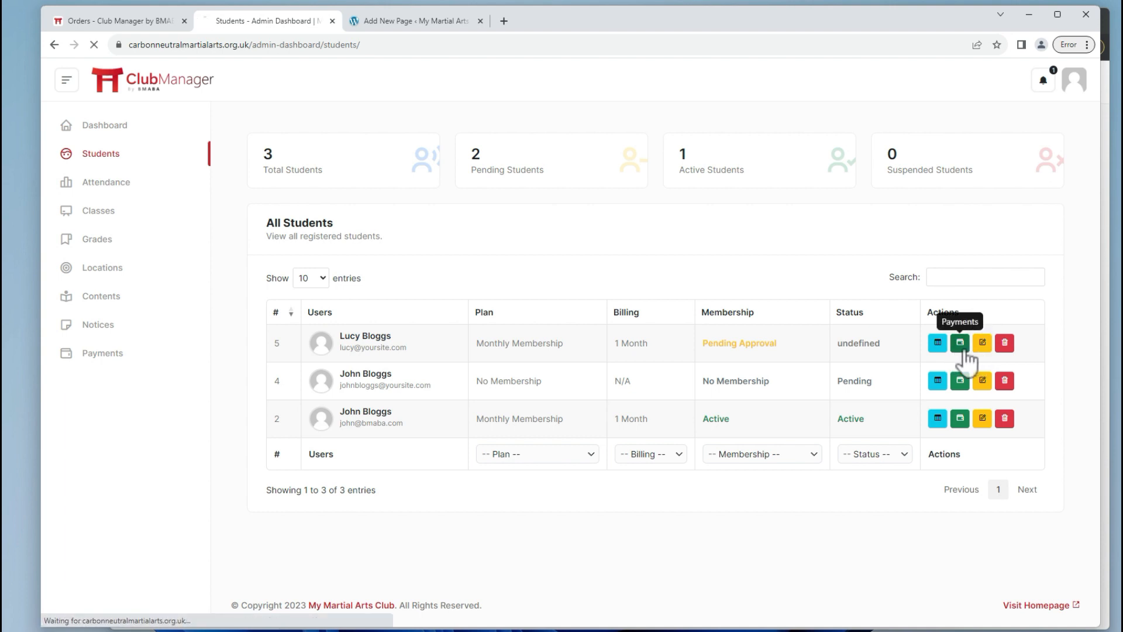
click(959, 343)
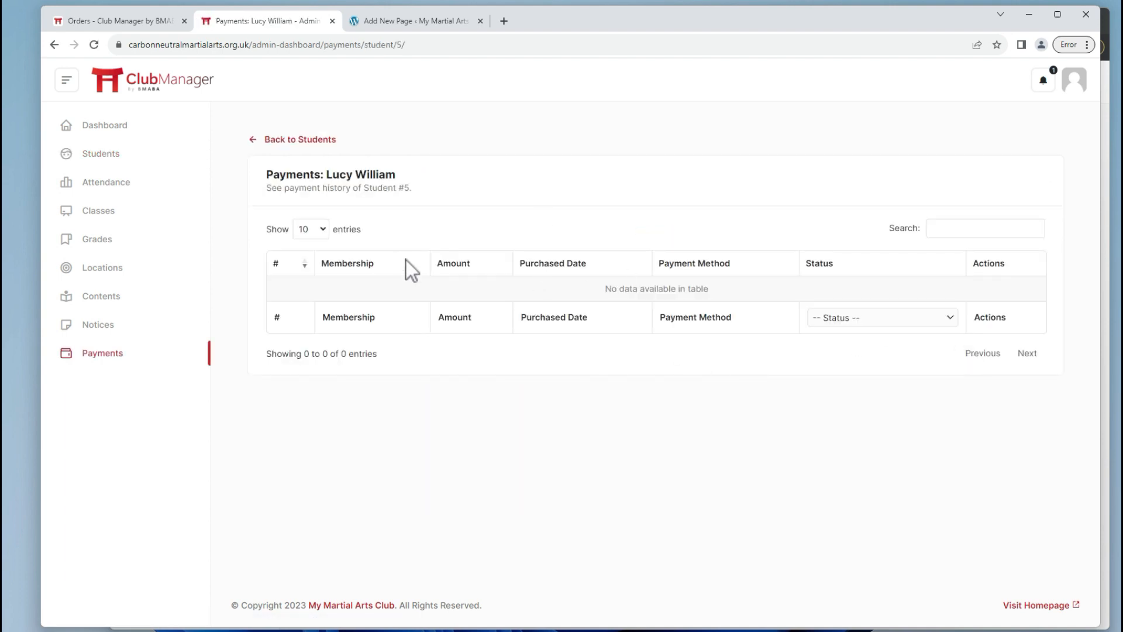
click(306, 140)
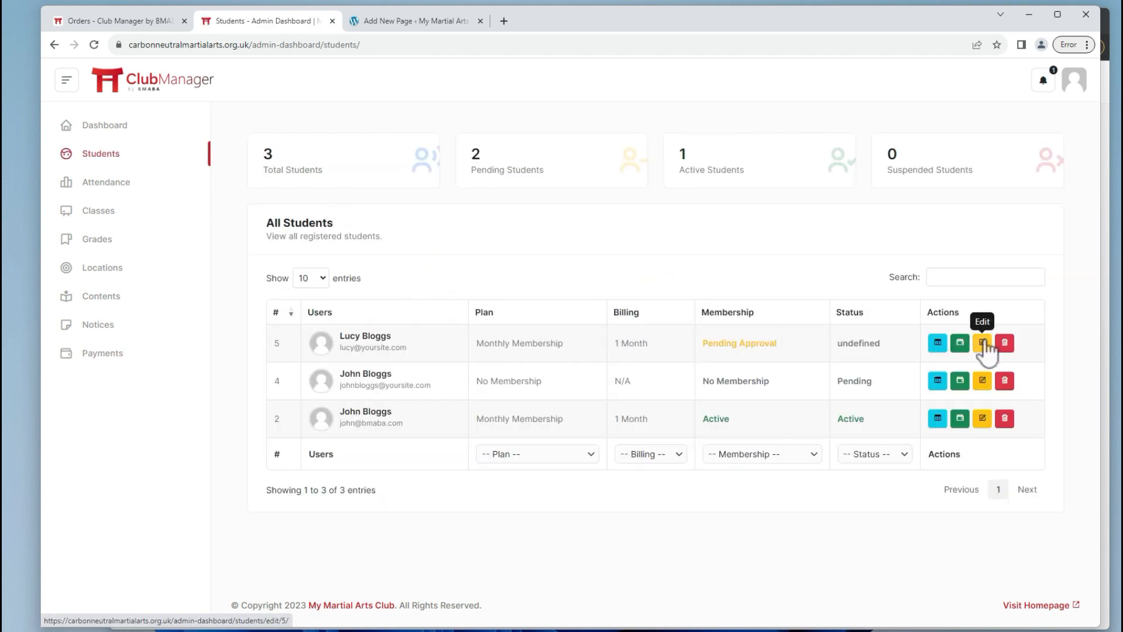
click(982, 343)
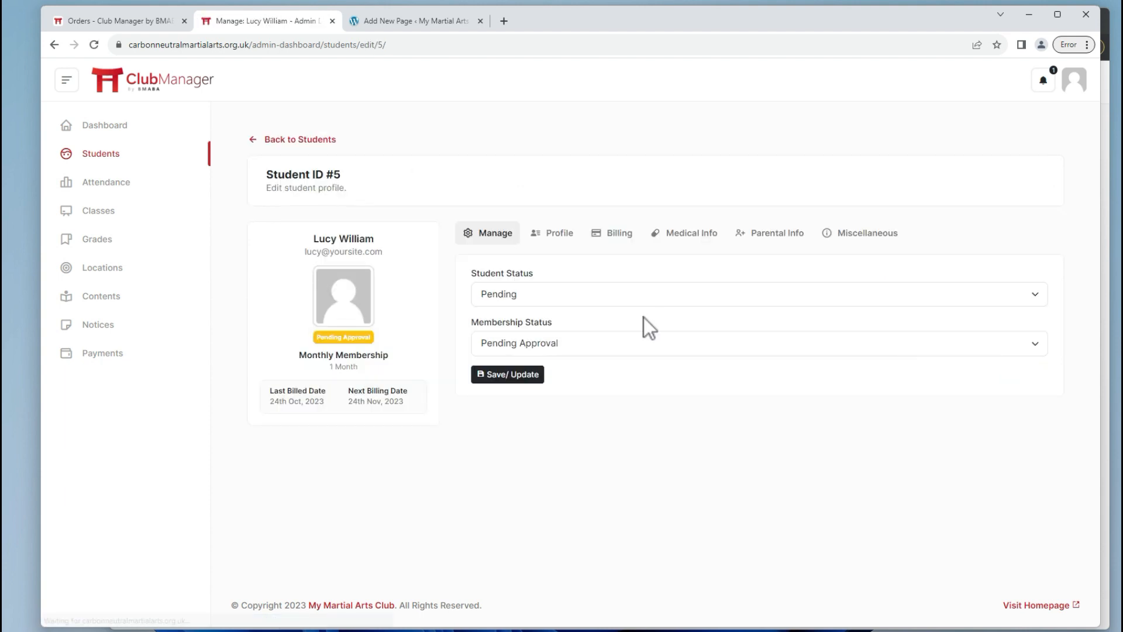
click(547, 295)
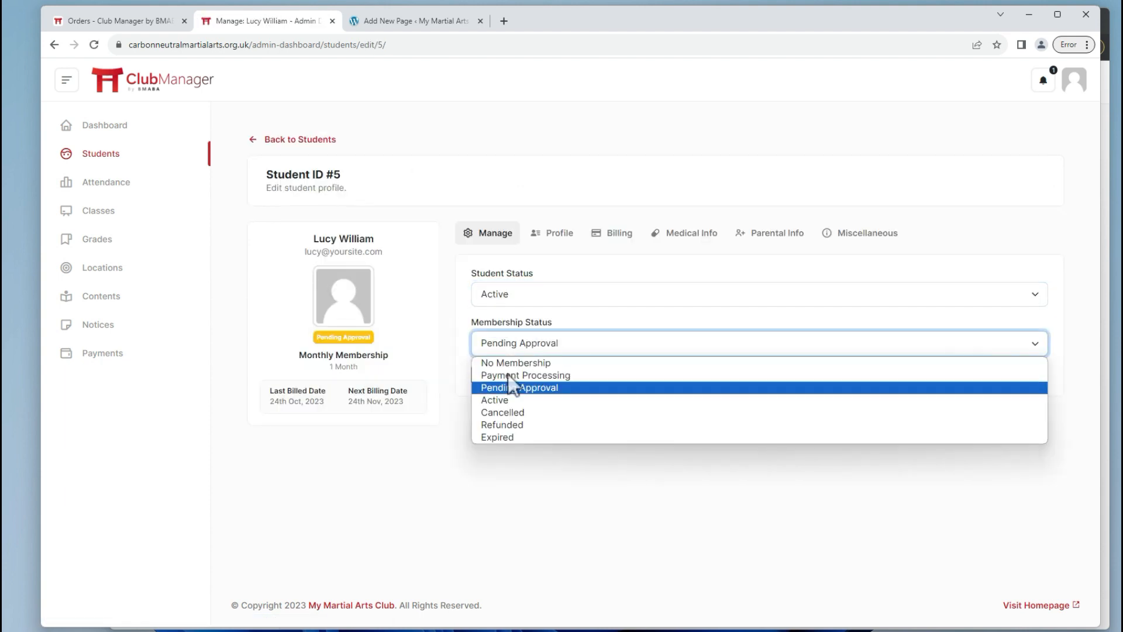
click(511, 400)
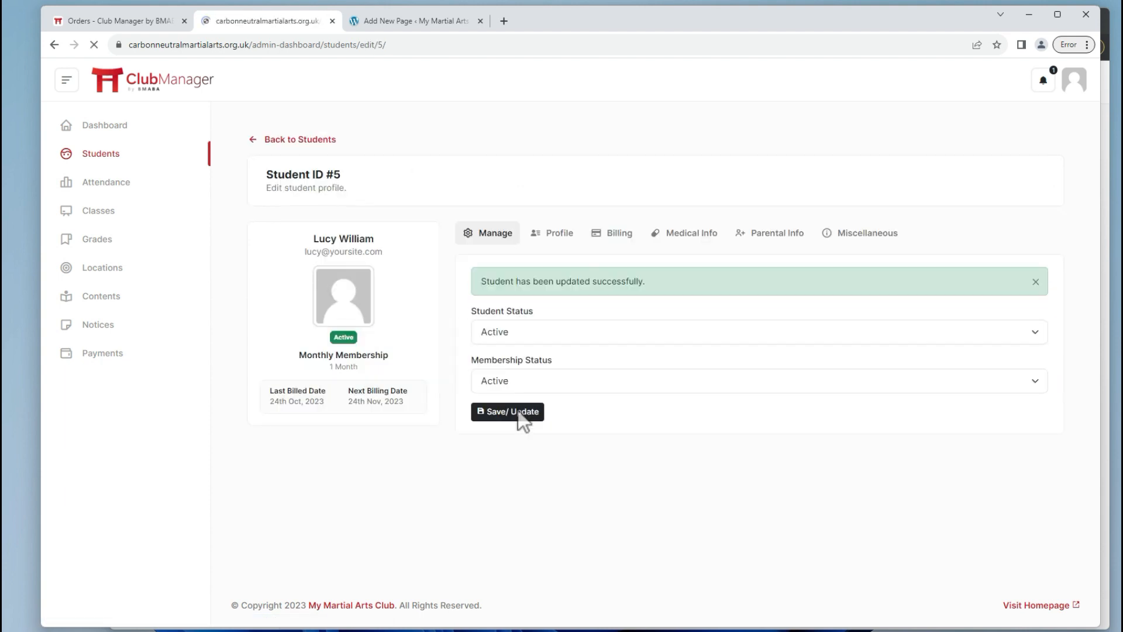
Refresh the student's incognito dashboard to confirm the Active membership and view their payments.
key(alt+Tab)
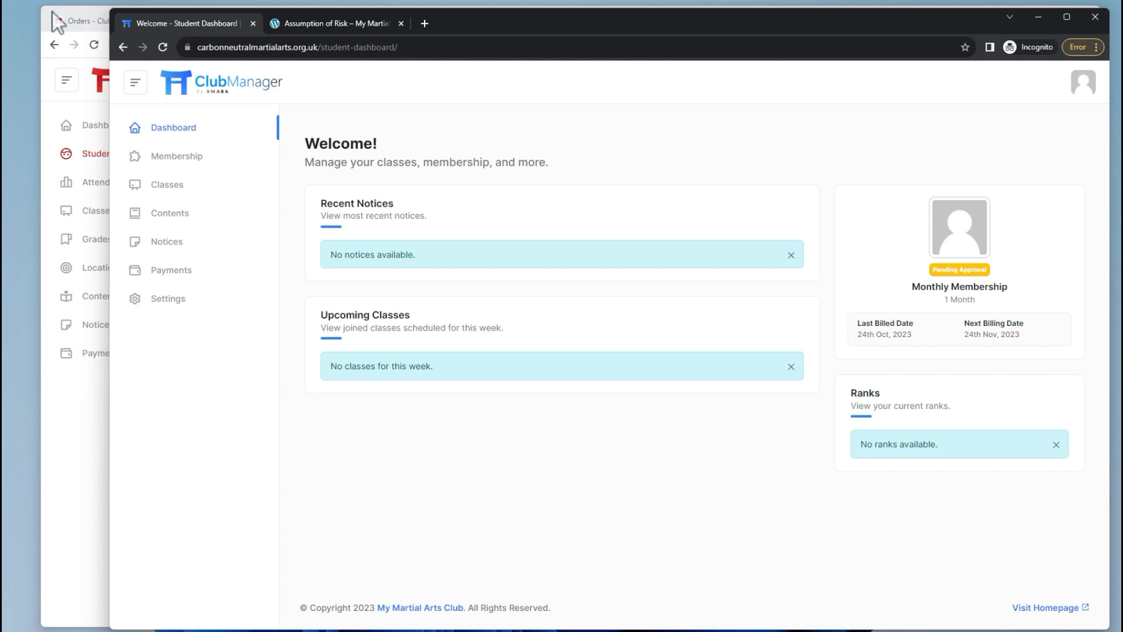
click(164, 47)
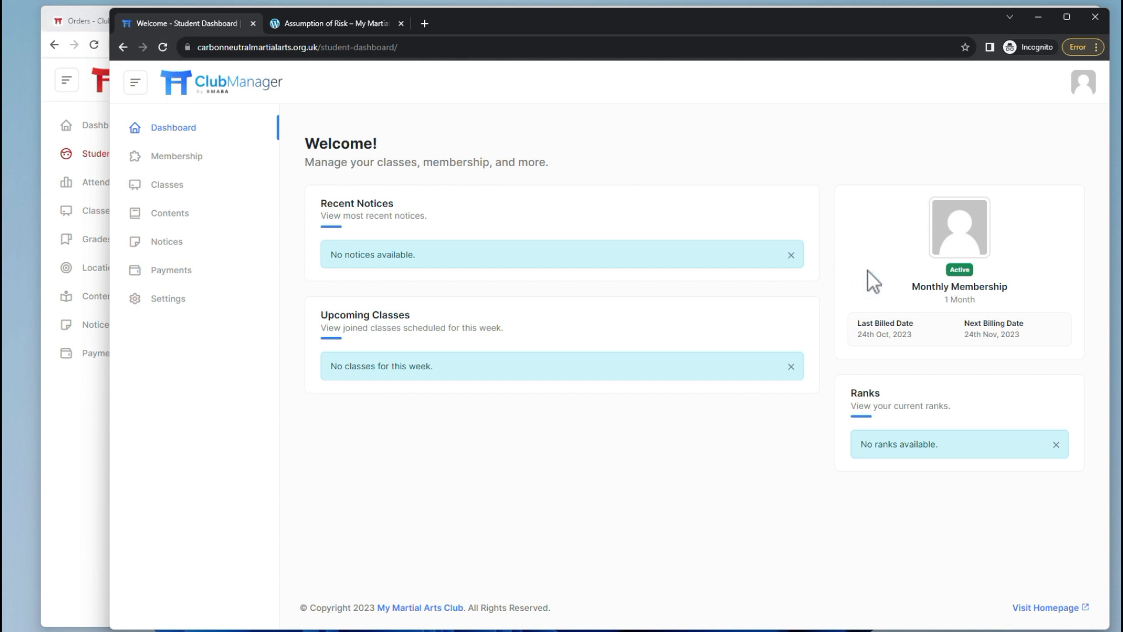
click(197, 272)
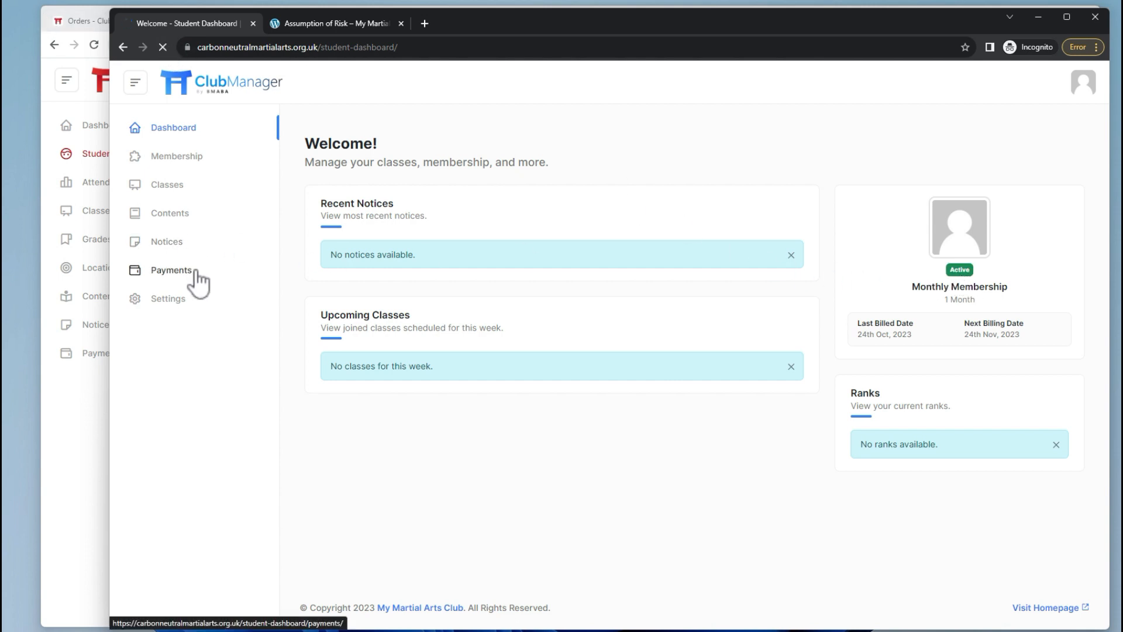
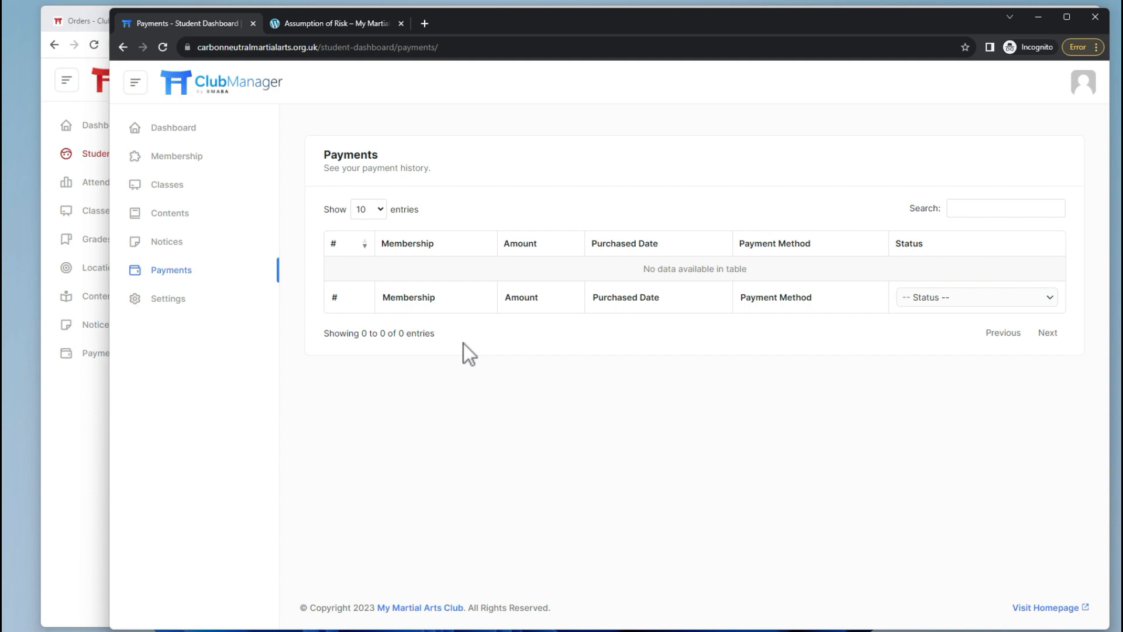
Check the student's class calendar, then delete the Karate class in the admin dashboard.
click(169, 185)
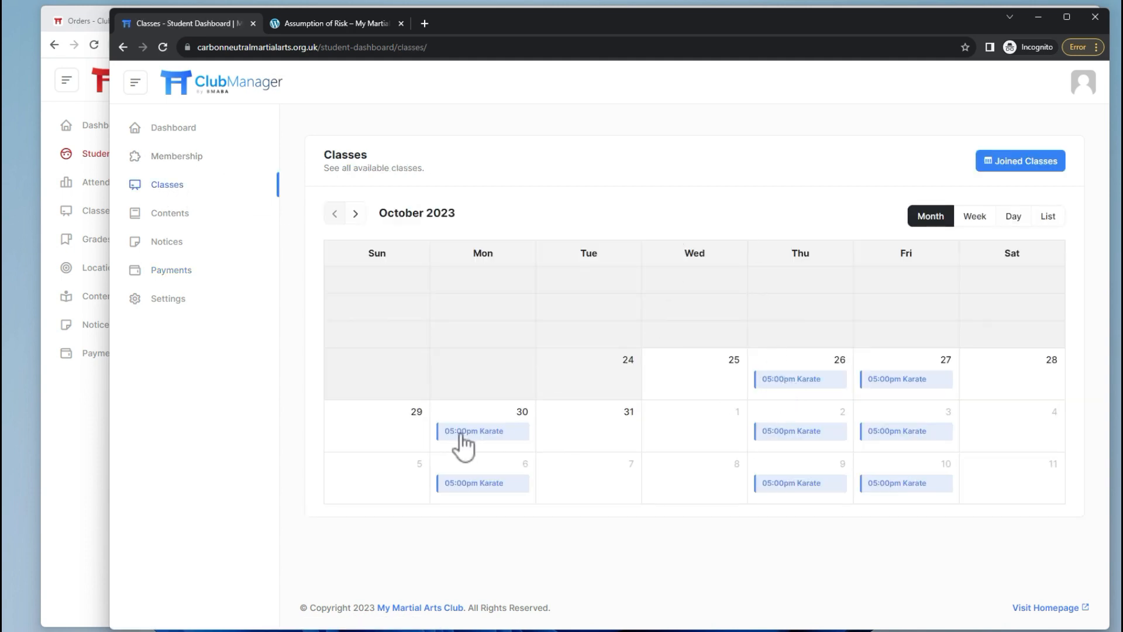
click(100, 431)
click(103, 214)
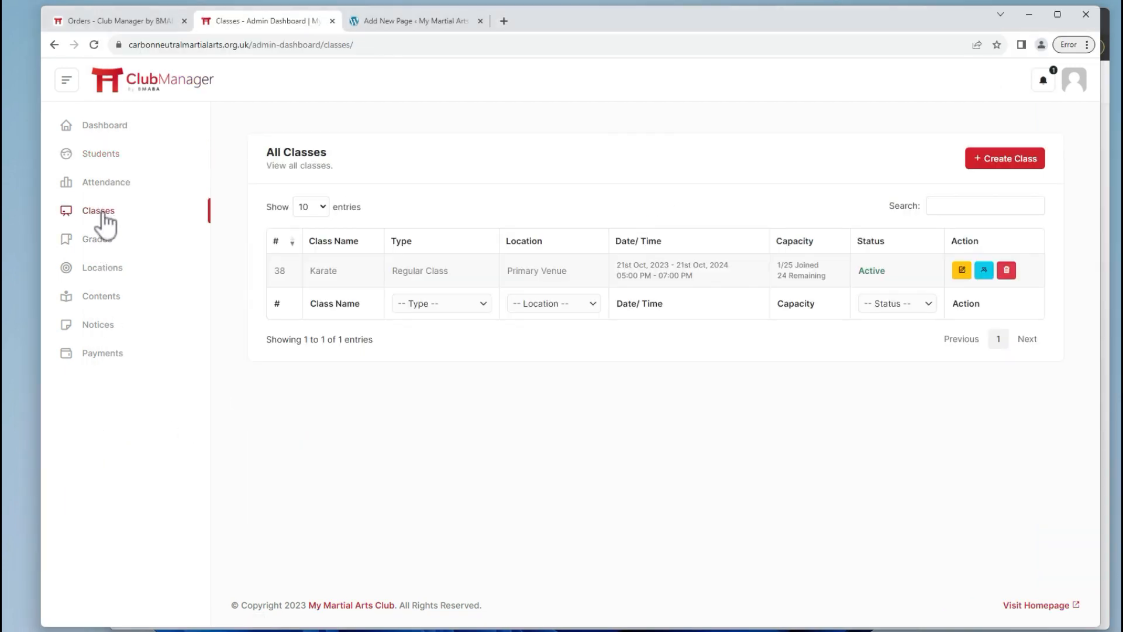
click(1006, 271)
click(639, 123)
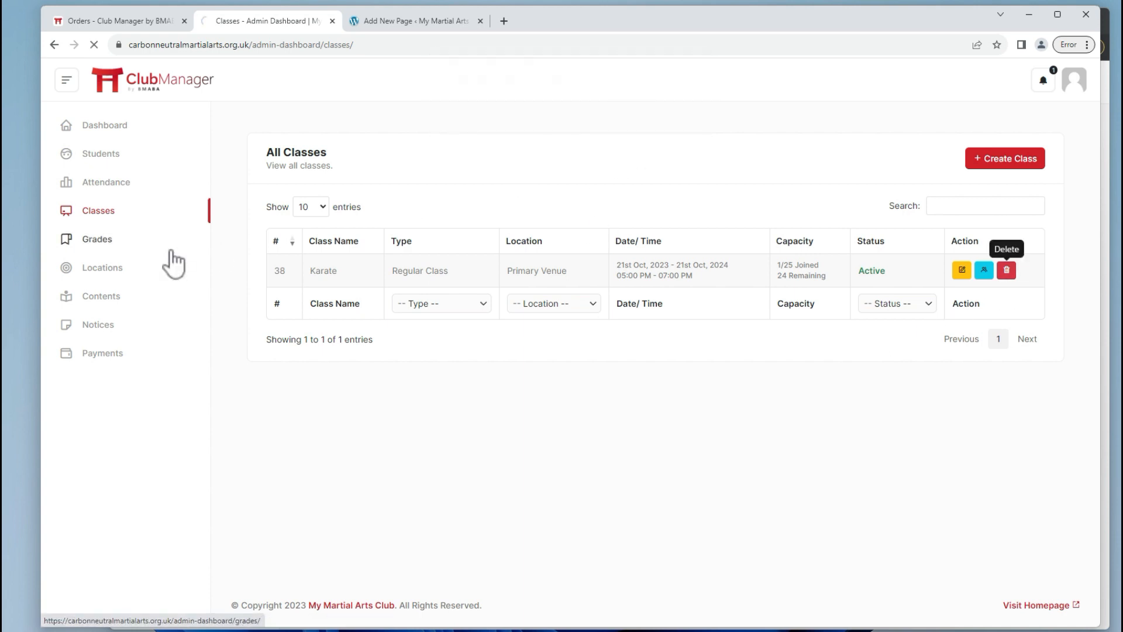
Delete the Karate grade set.
click(126, 250)
click(339, 337)
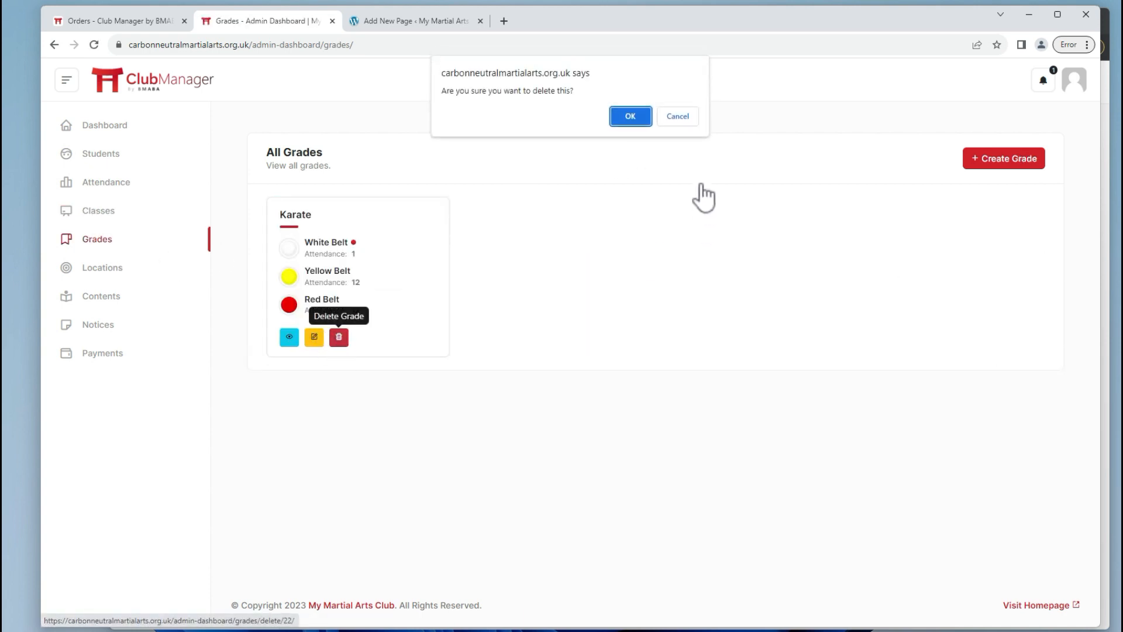
click(640, 117)
Delete the Primary Venue location.
click(113, 270)
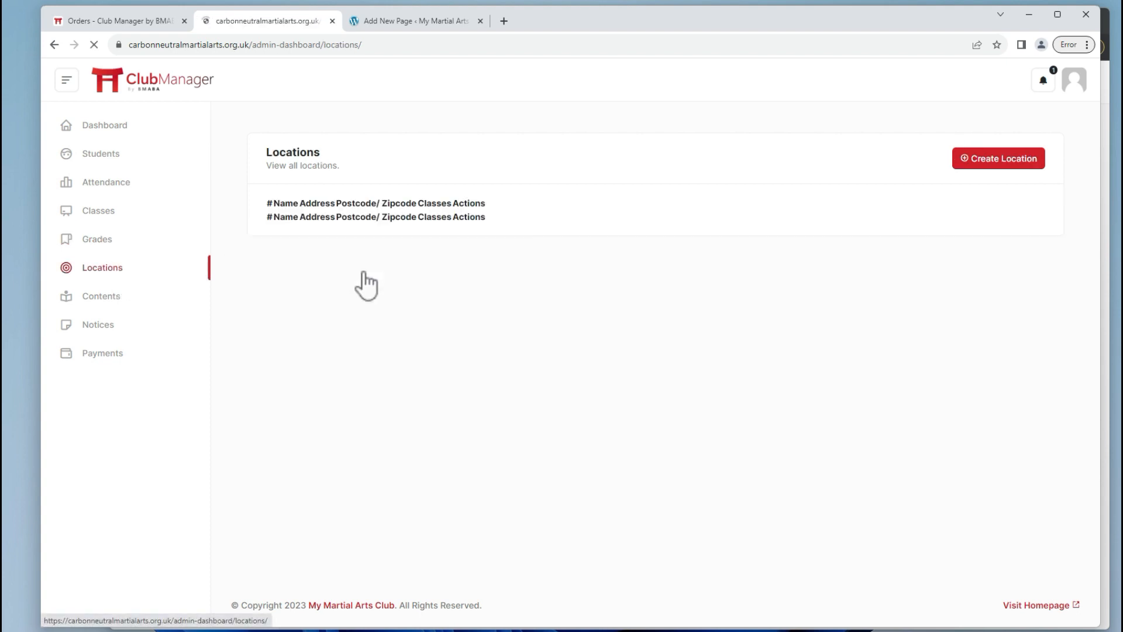
click(975, 268)
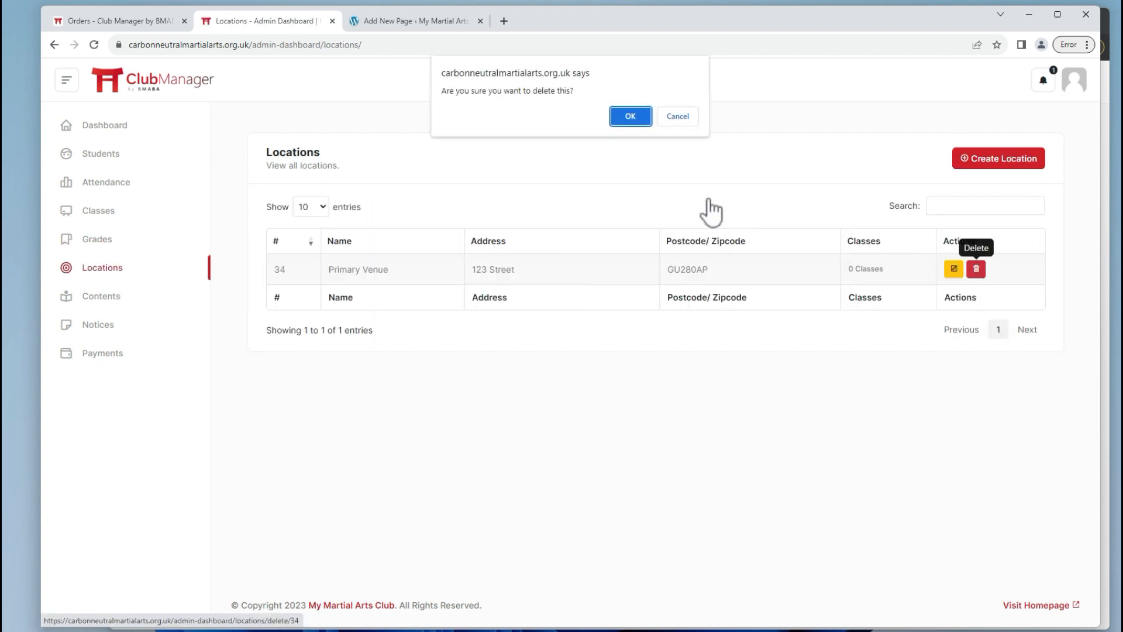
click(631, 117)
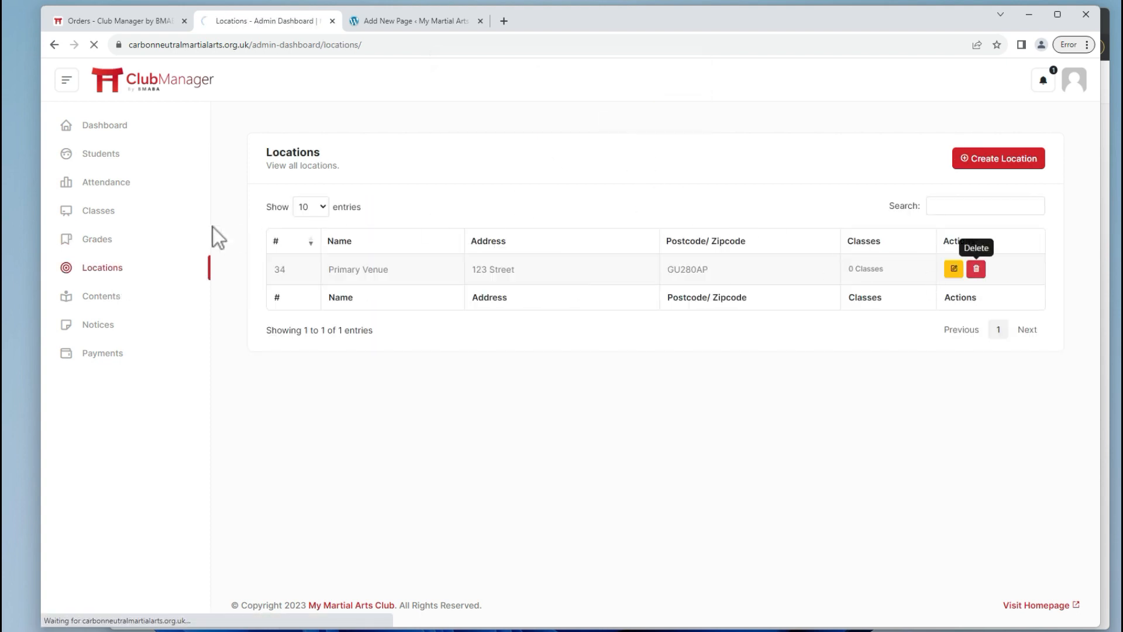
Refresh the student's calendar to confirm no Karate sessions remain, then begin a new location.
click(101, 216)
key(alt+Tab)
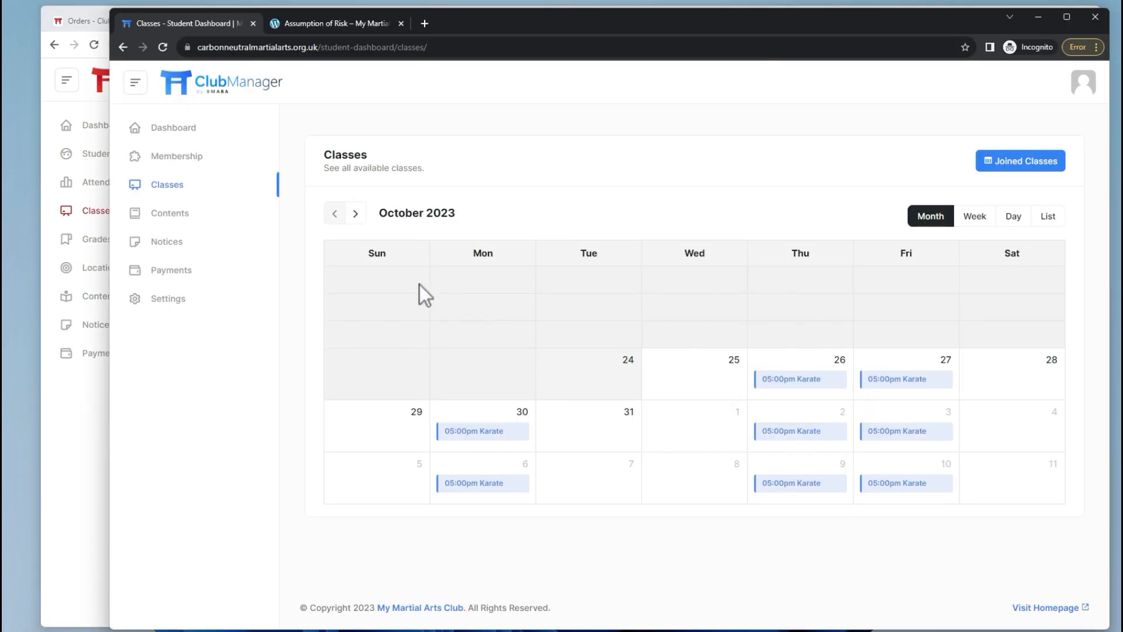
click(178, 193)
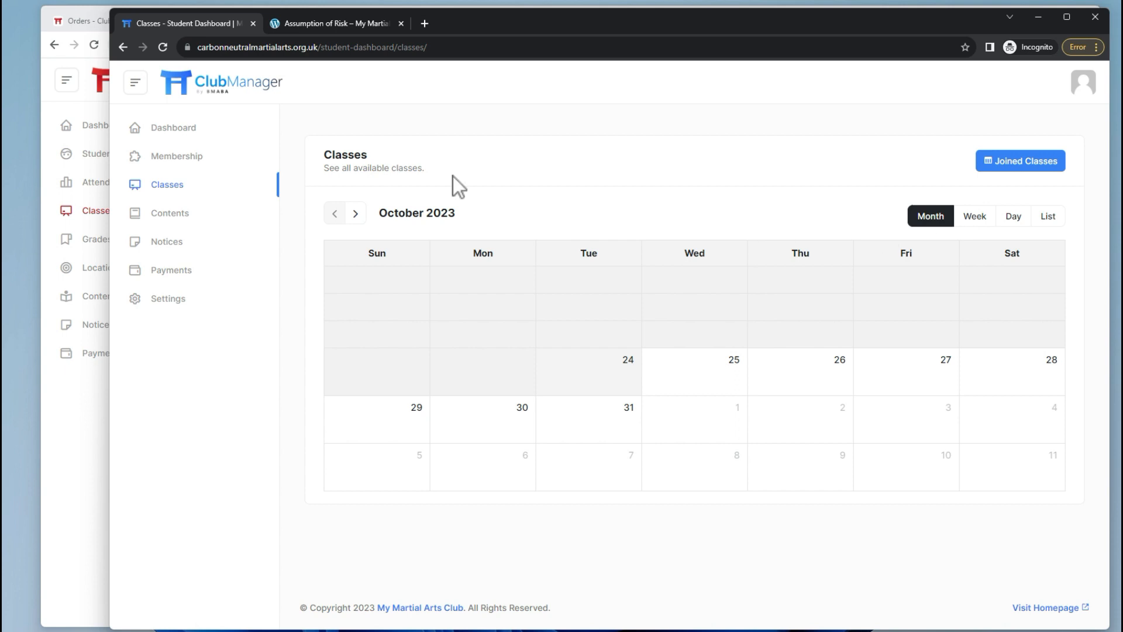
click(79, 272)
click(92, 269)
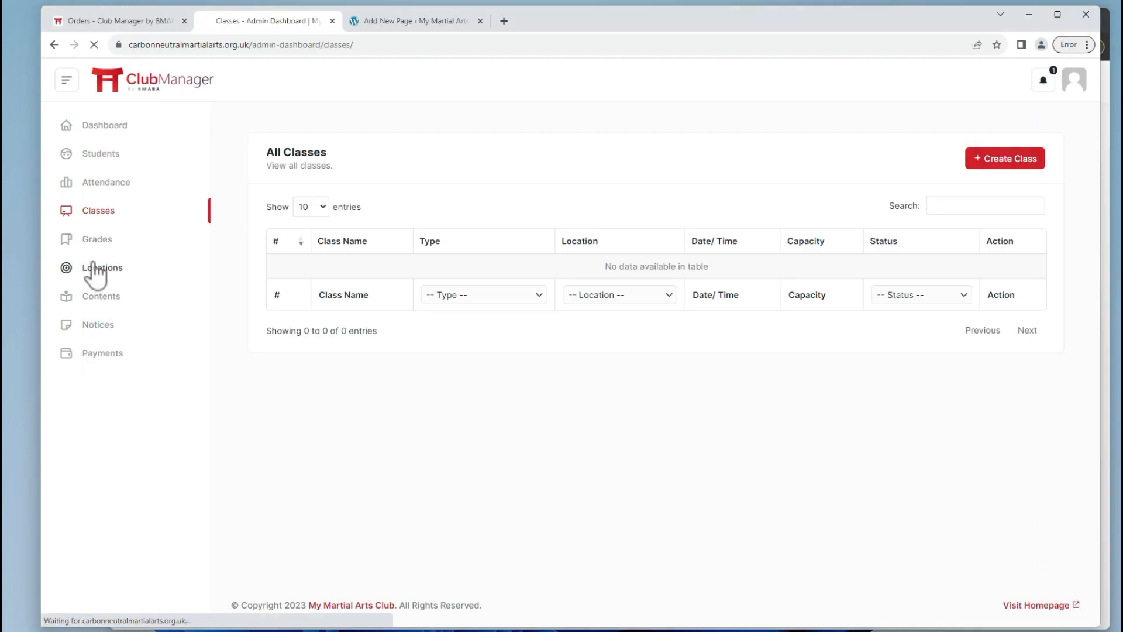
click(1003, 166)
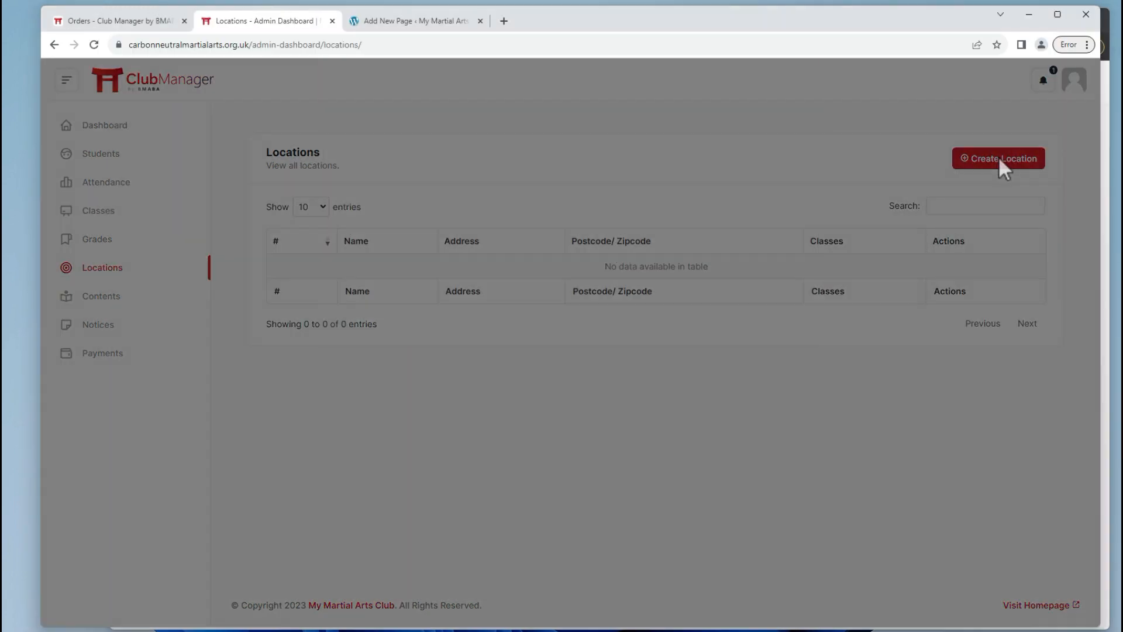
Enter location name Midhurst College, address 123 Street, Midhurst, and country United Kingdom (UK).
click(404, 152)
key(Caps_Lock)
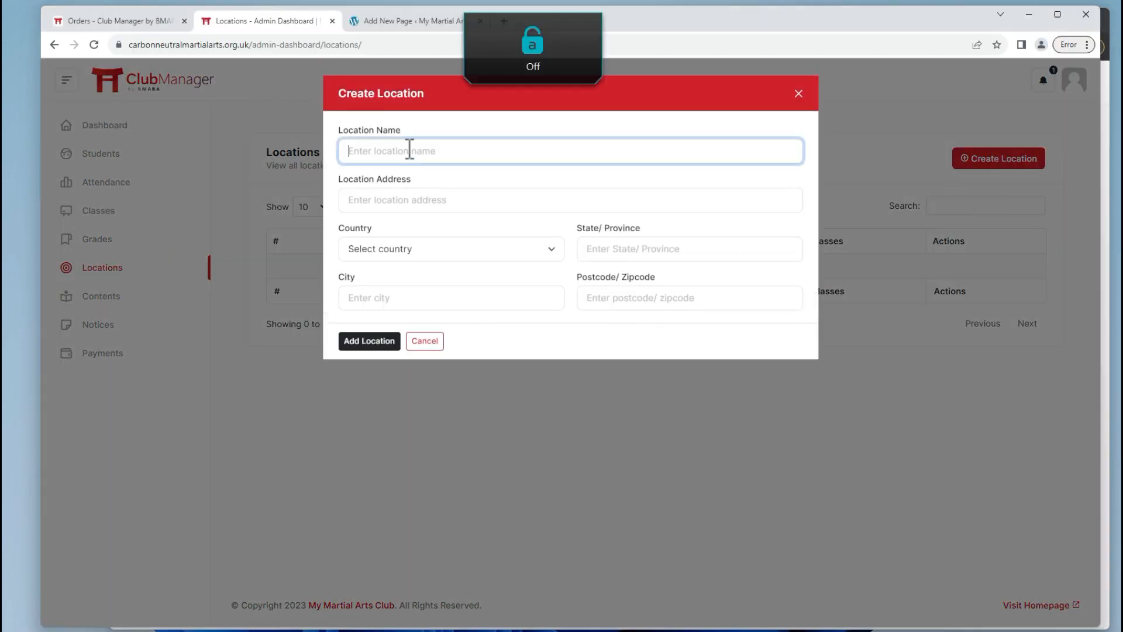
text(Midhurst College)
key(Tab)
key(Caps_Lock)
text(1)
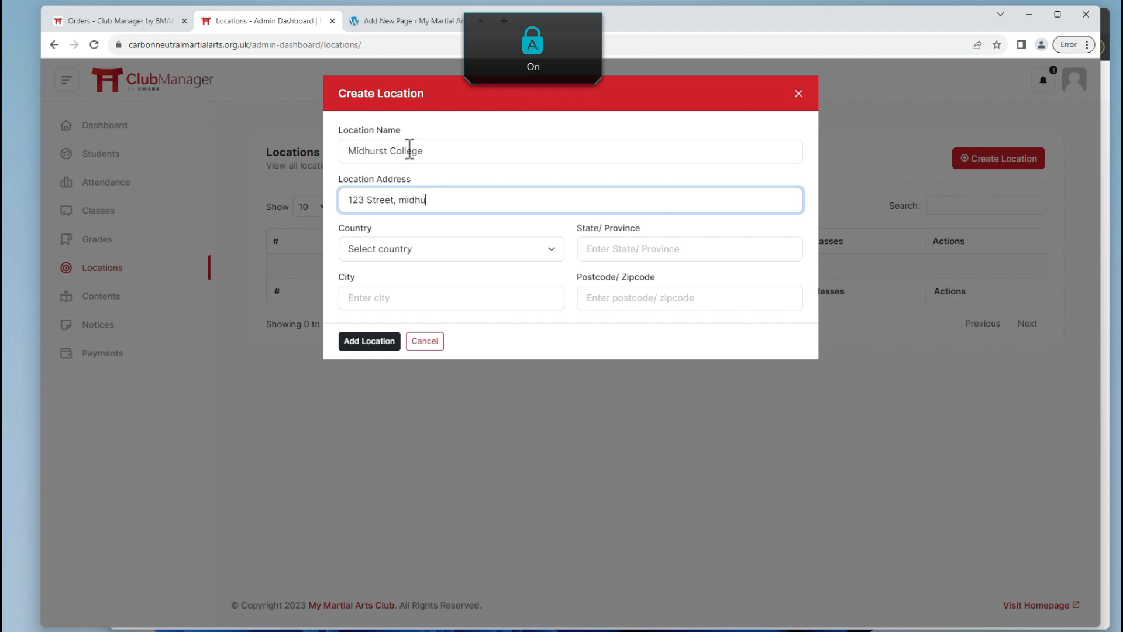
text(23 Street, M)
key(Caps_Lock)
text(idh)
key(Tab)
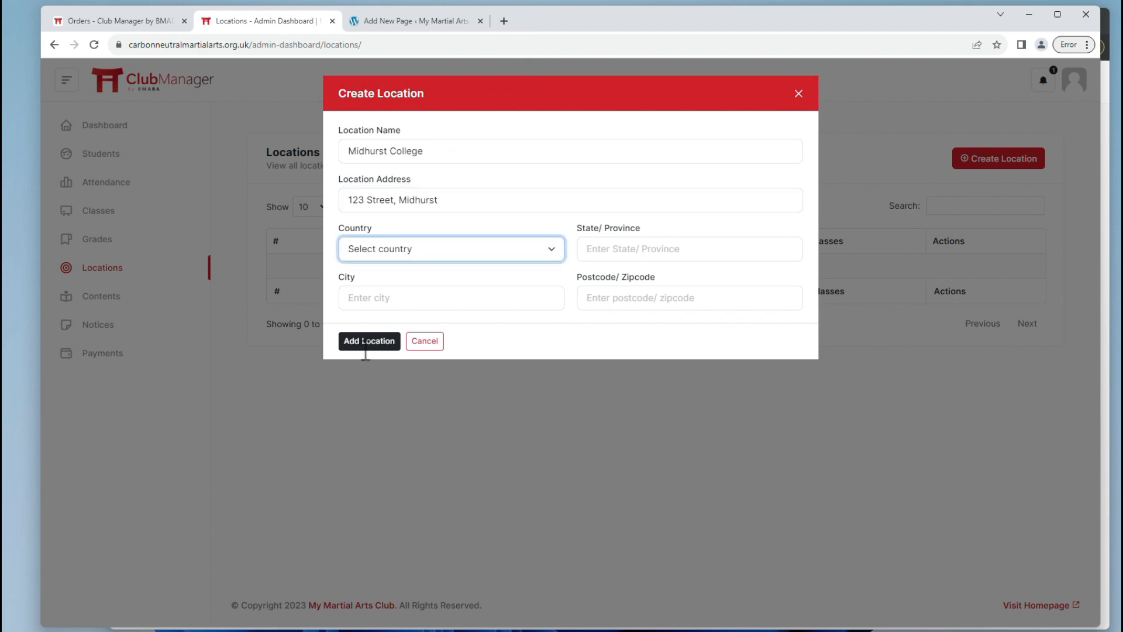
click(430, 256)
text(un)
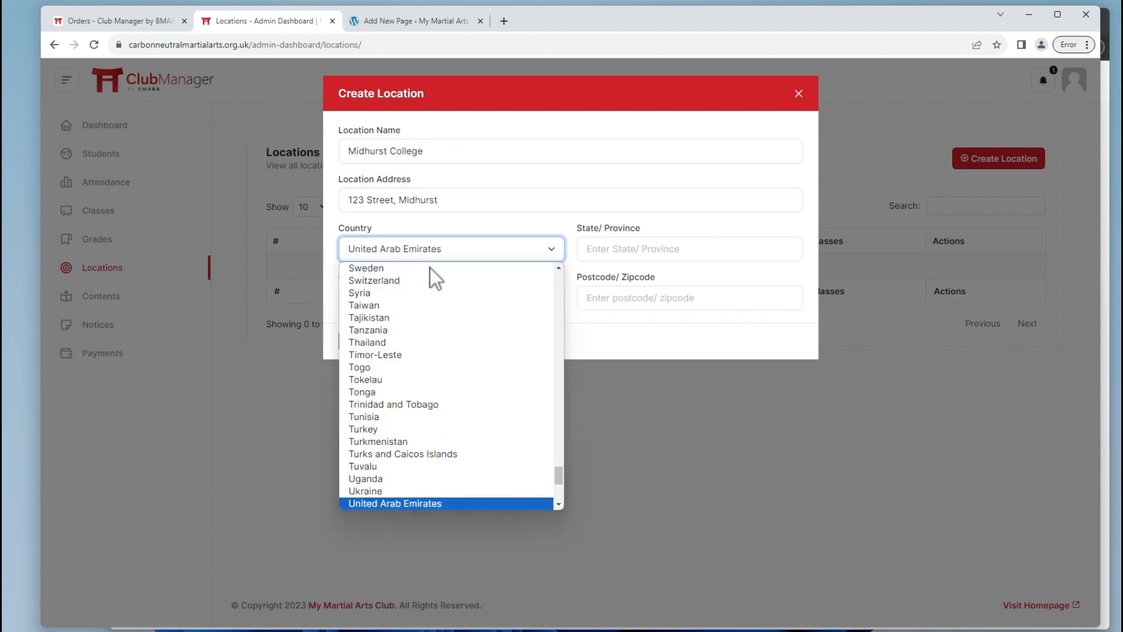
key(Down)
key(Return)
click(677, 255)
key(Caps_Lock)
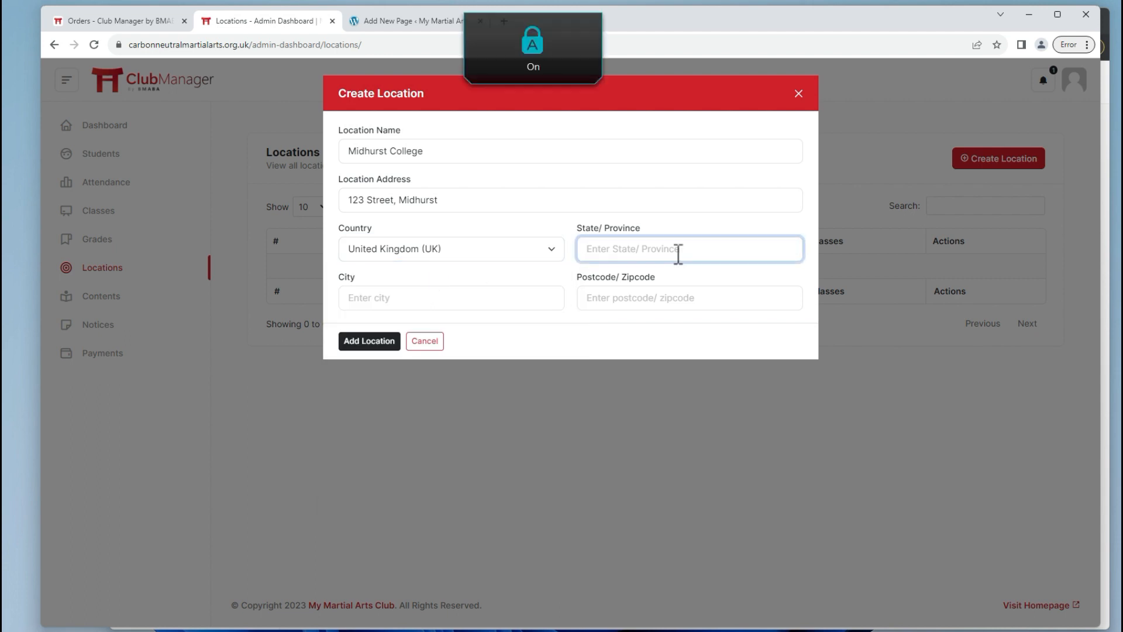
text(W)
key(Caps_Lock)
key(Tab)
text(er)
click(677, 255)
text(est Sussex)
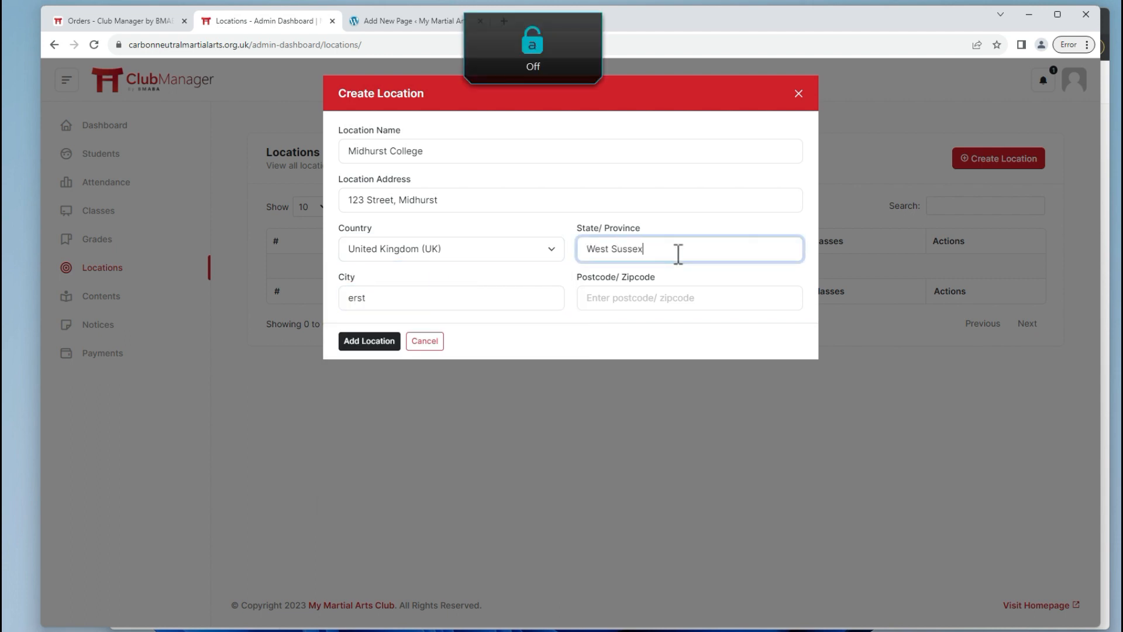
key(Tab)
text(Mi)
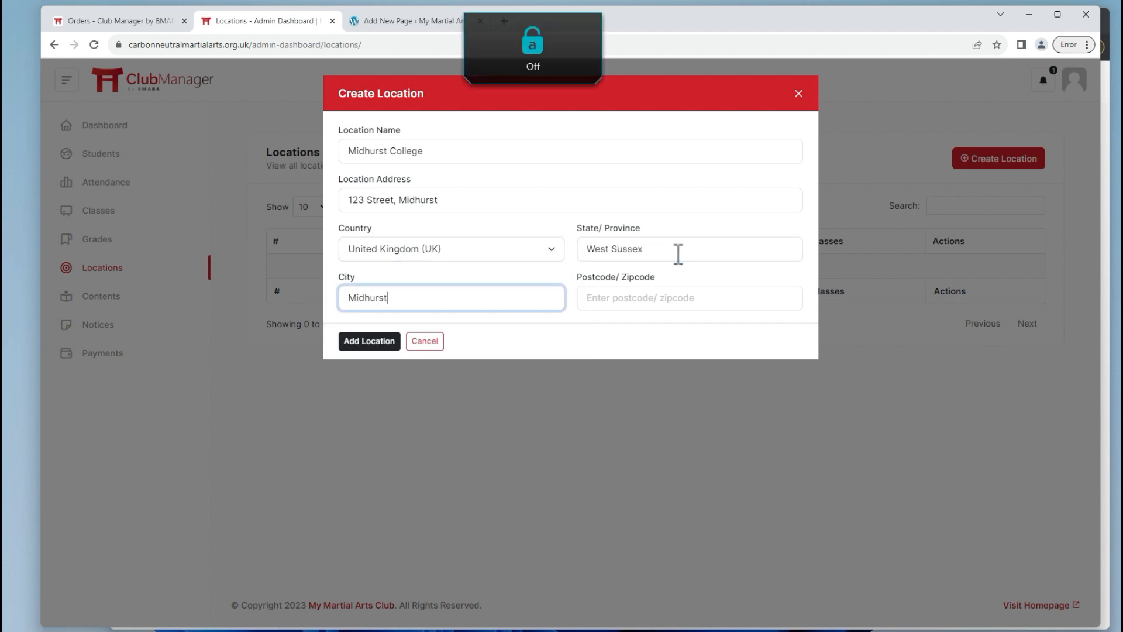
key(Caps_Lock)
text(GU28 0AP)
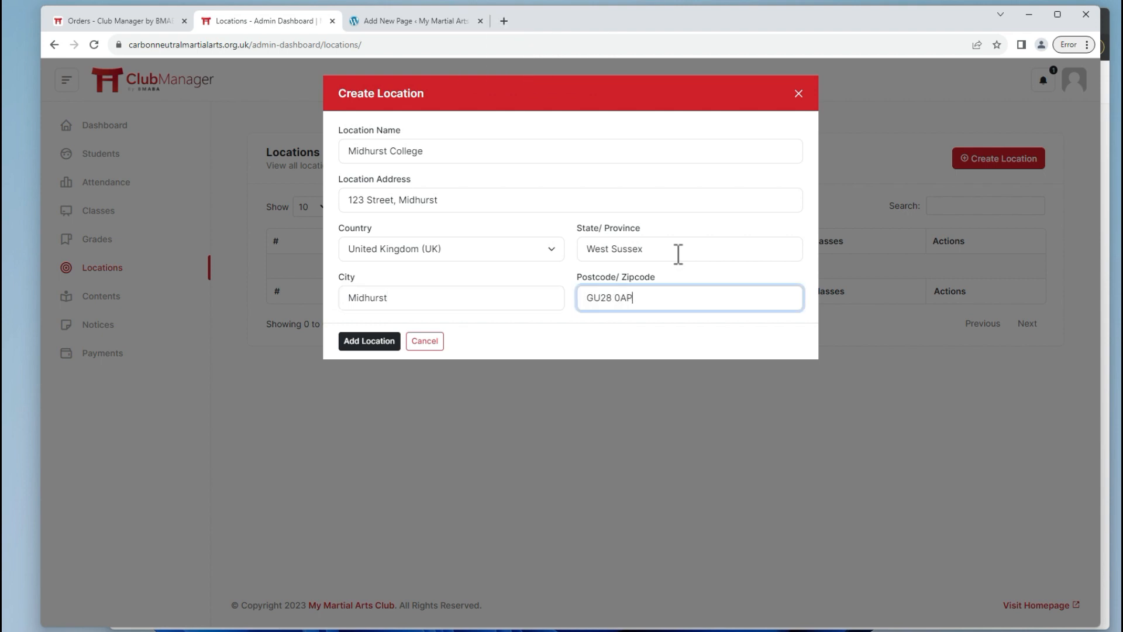
click(389, 340)
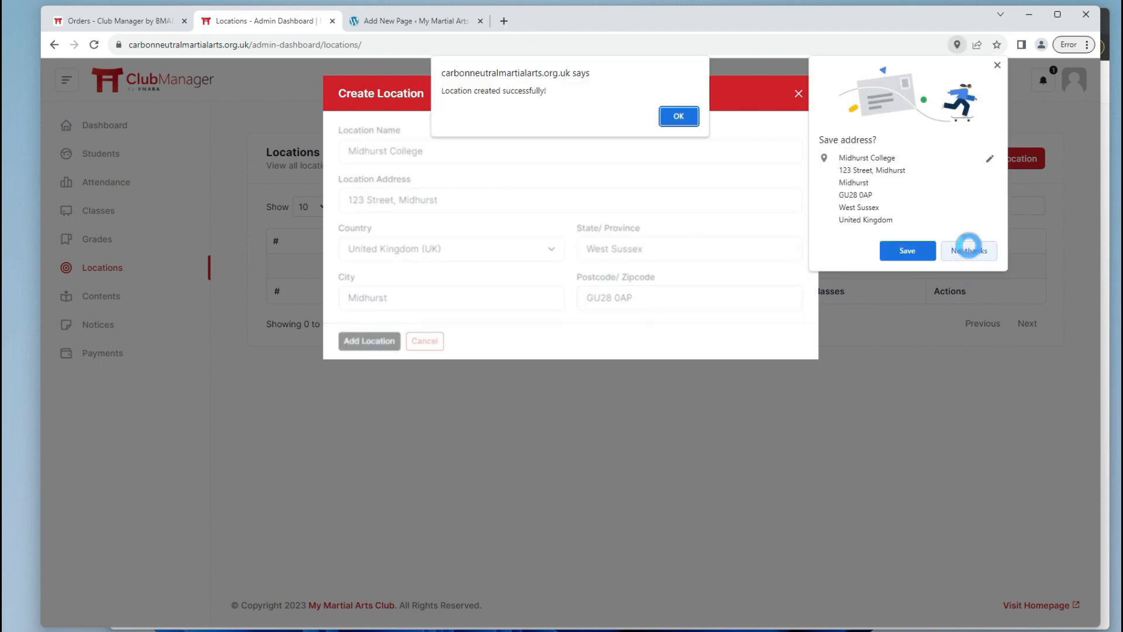
click(968, 250)
click(678, 115)
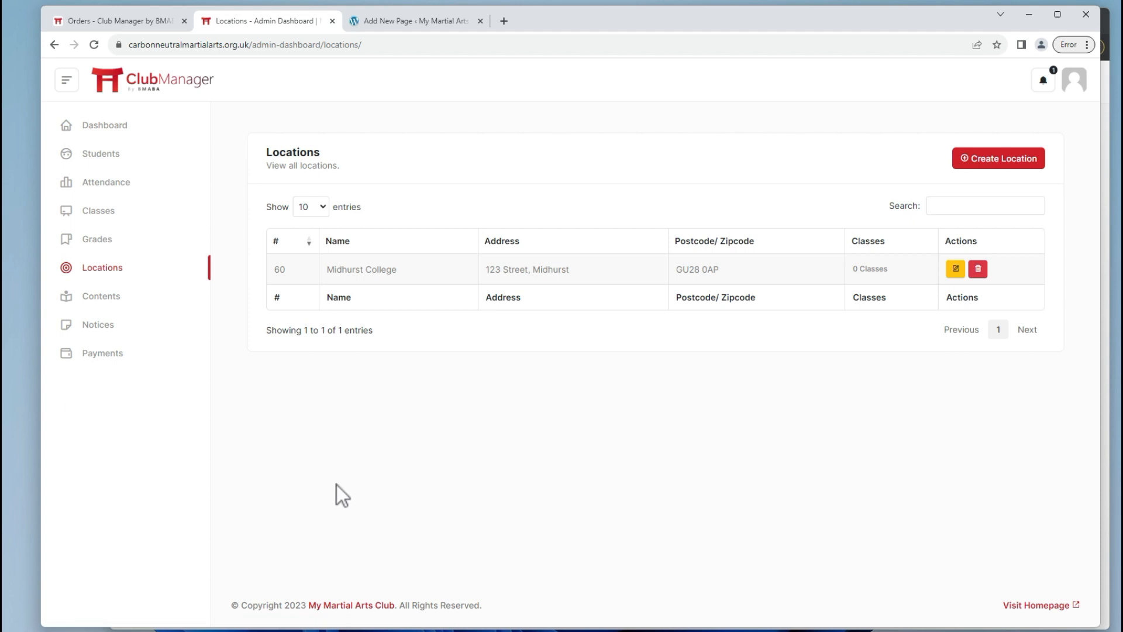
click(977, 164)
Name the second location Yourclub Gym, enter its address, and move the town name into City.
click(430, 150)
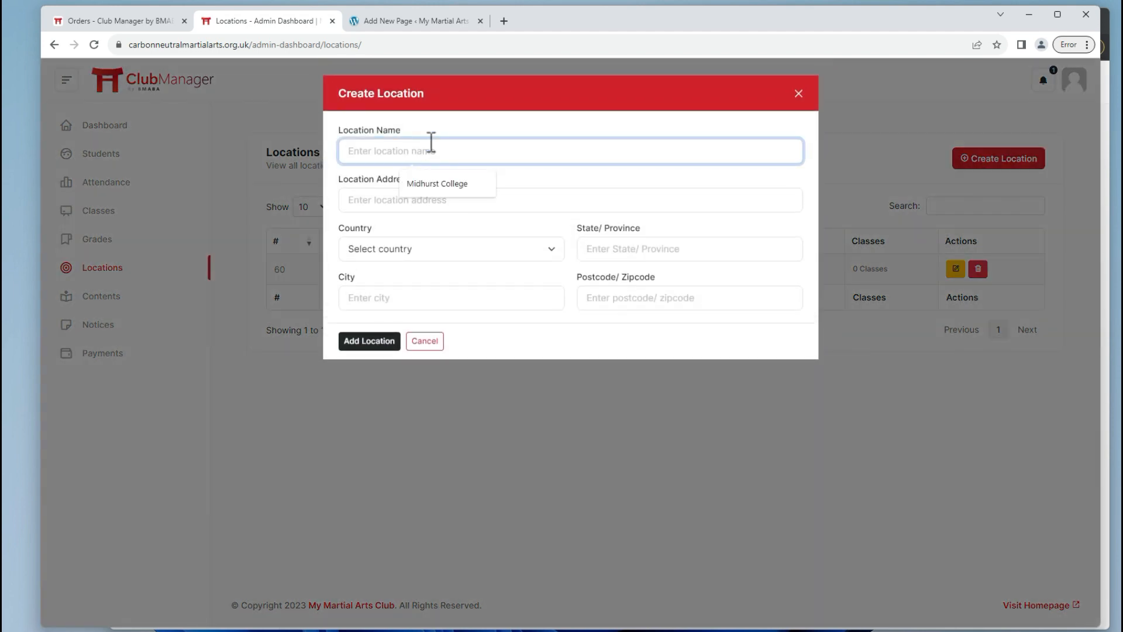
text(Test C)
key(ctrl+a)
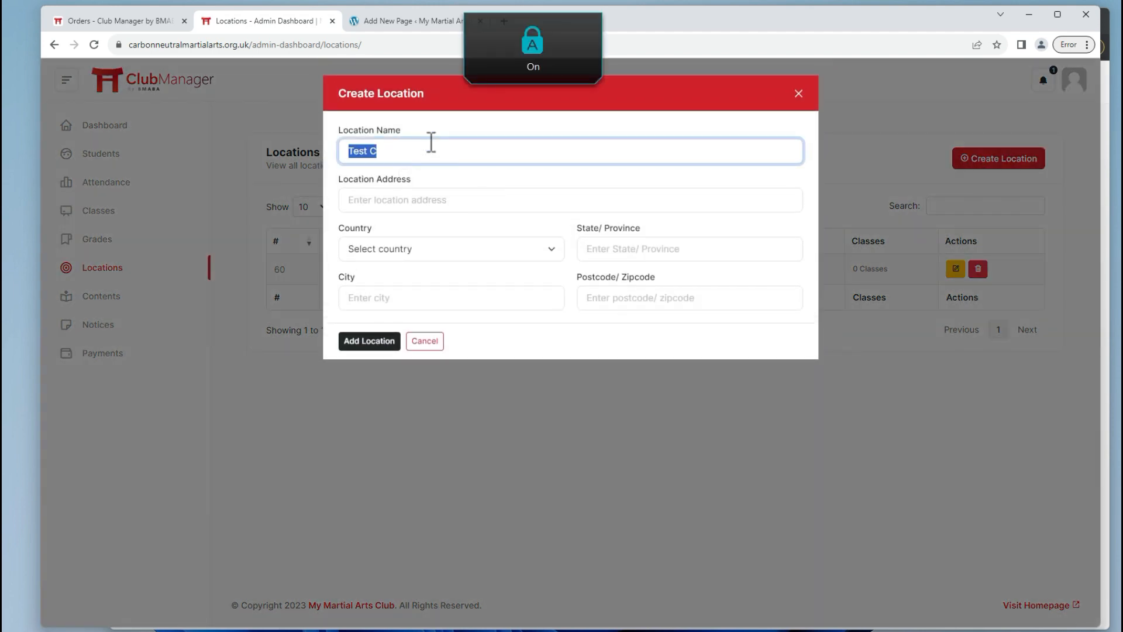
text(Yourclub Gym)
key(Tab)
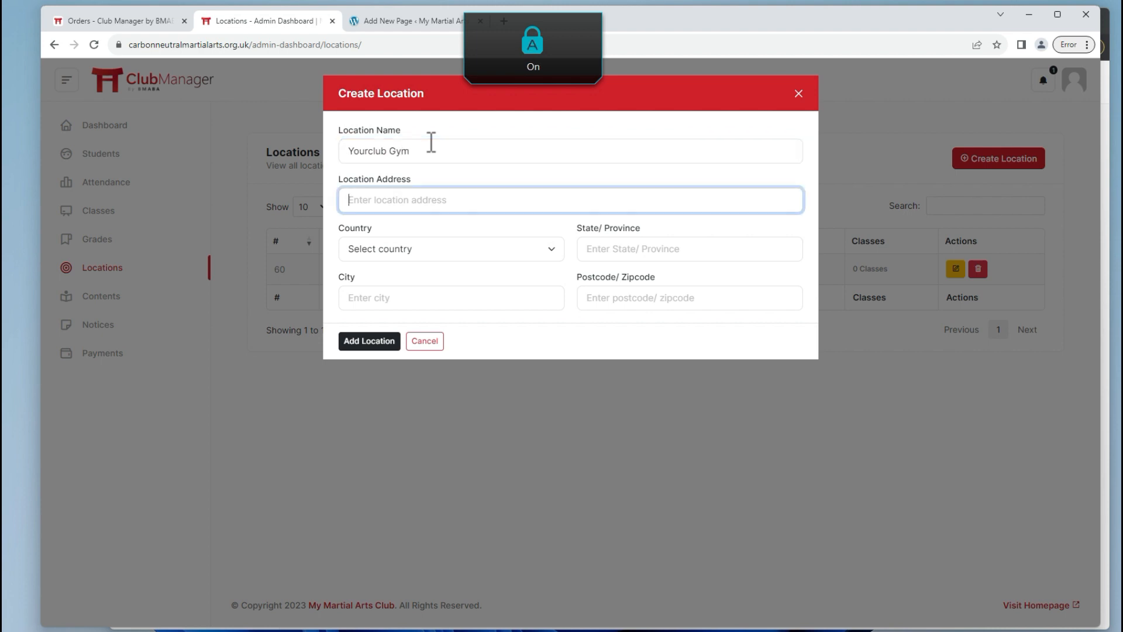
text(Yourclub, Unit)
key(Caps_Lock)
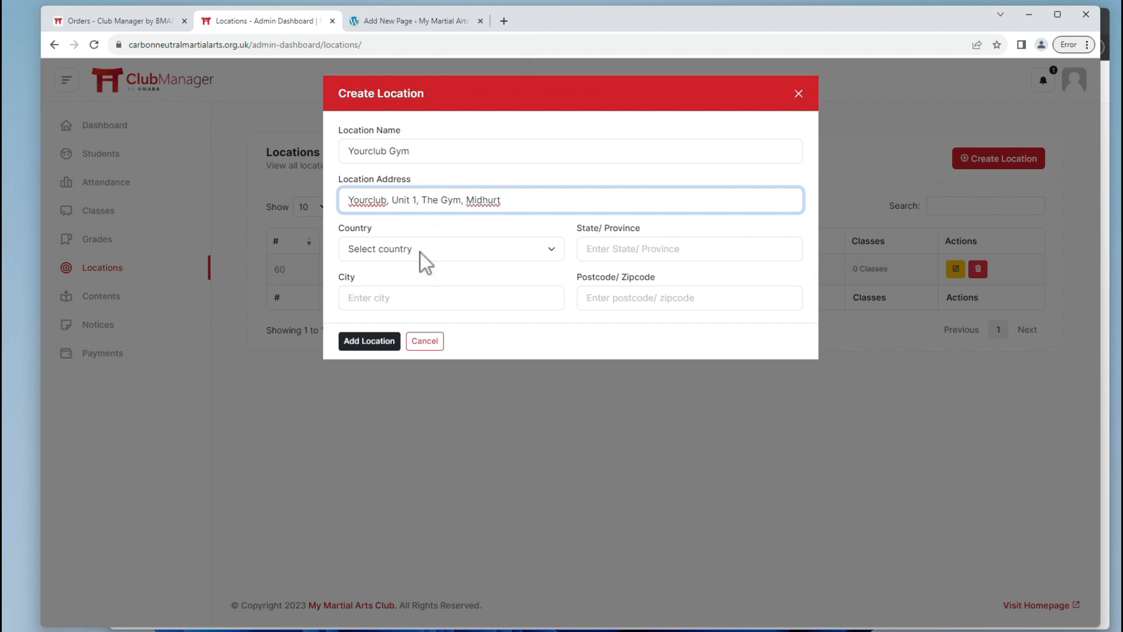
double_click(485, 201)
key(ctrl+x)
click(409, 298)
key(ctrl+v)
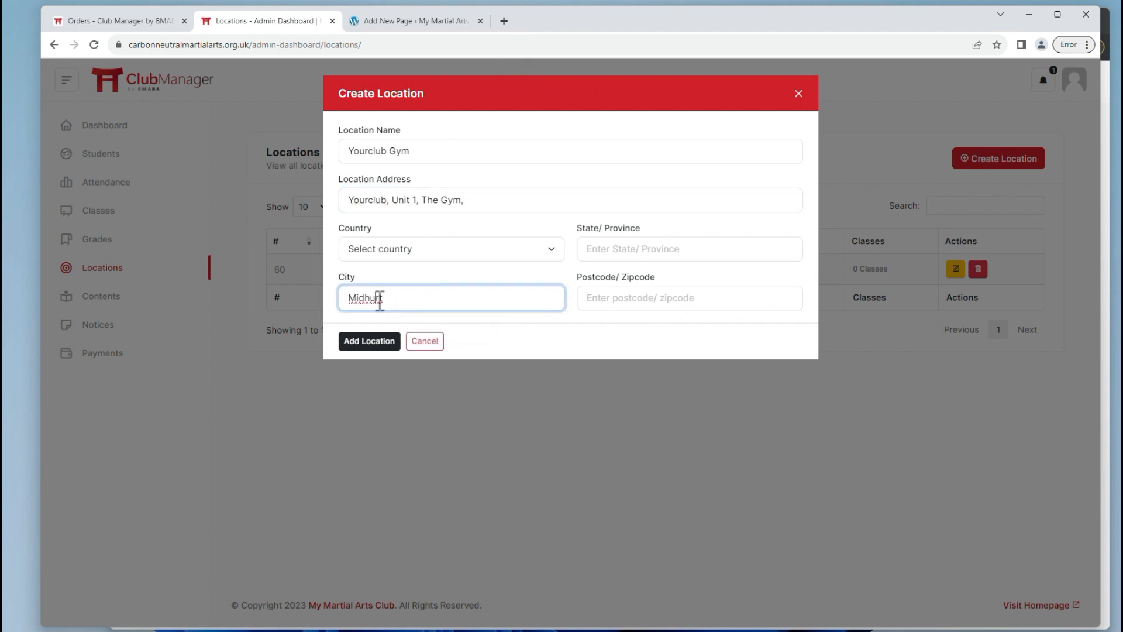
click(380, 300)
text(s)
Add the postcode, West Sussex and United Kingdom (UK), save Yourclub Gym, then open Grades.
click(664, 297)
key(Caps_Lock)
text(GU28 0AP)
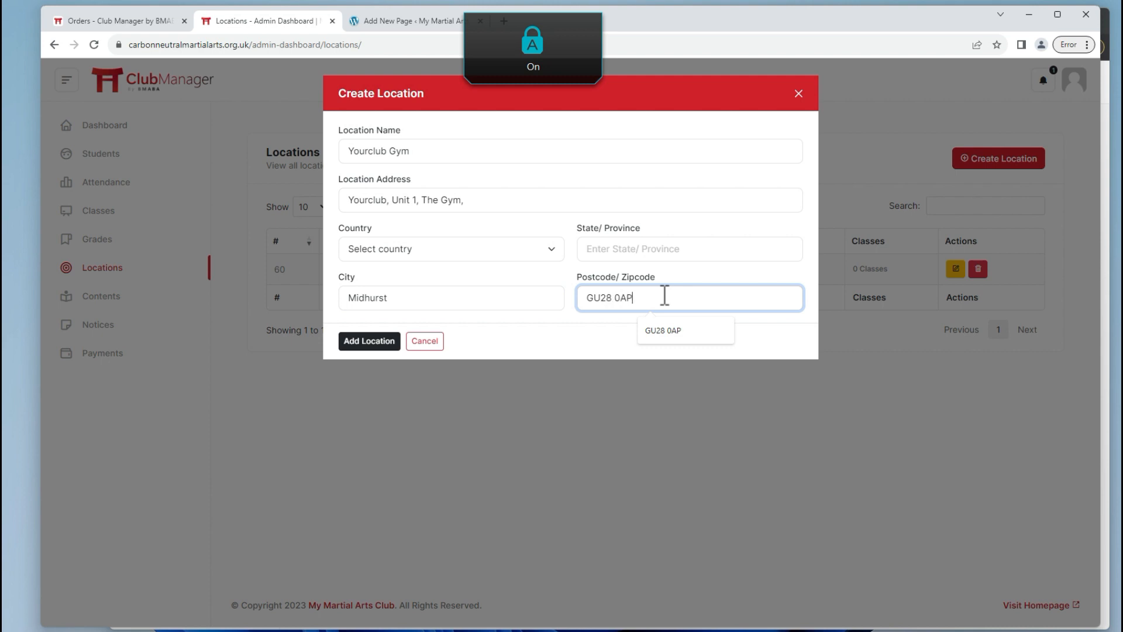
click(666, 248)
click(664, 280)
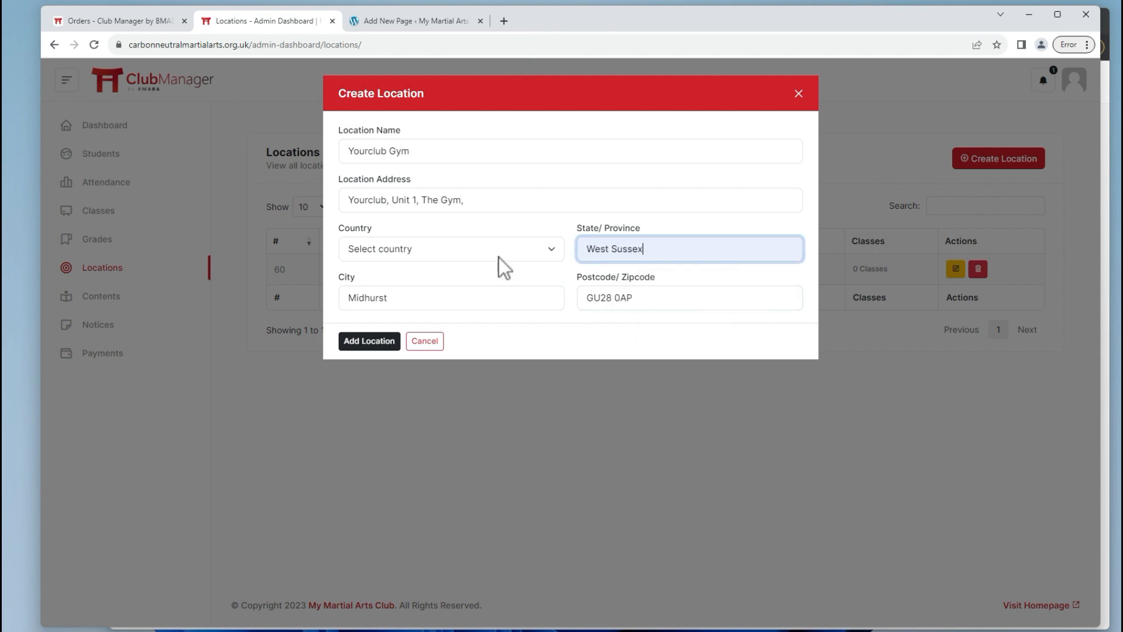
click(499, 257)
text(united)
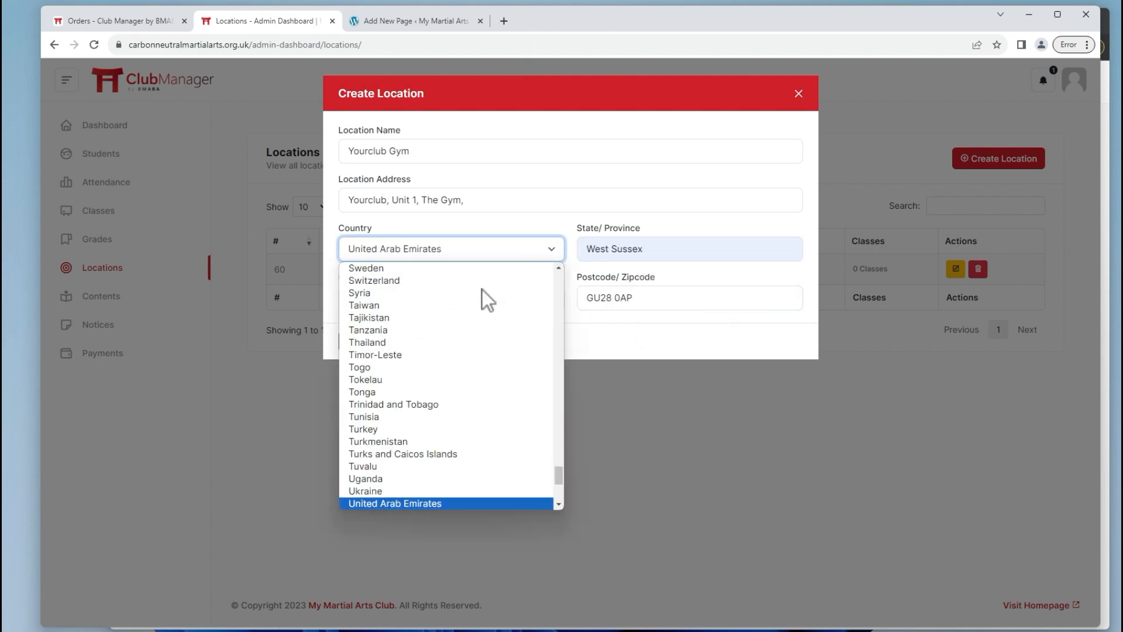
key(Down)
key(Return)
click(379, 340)
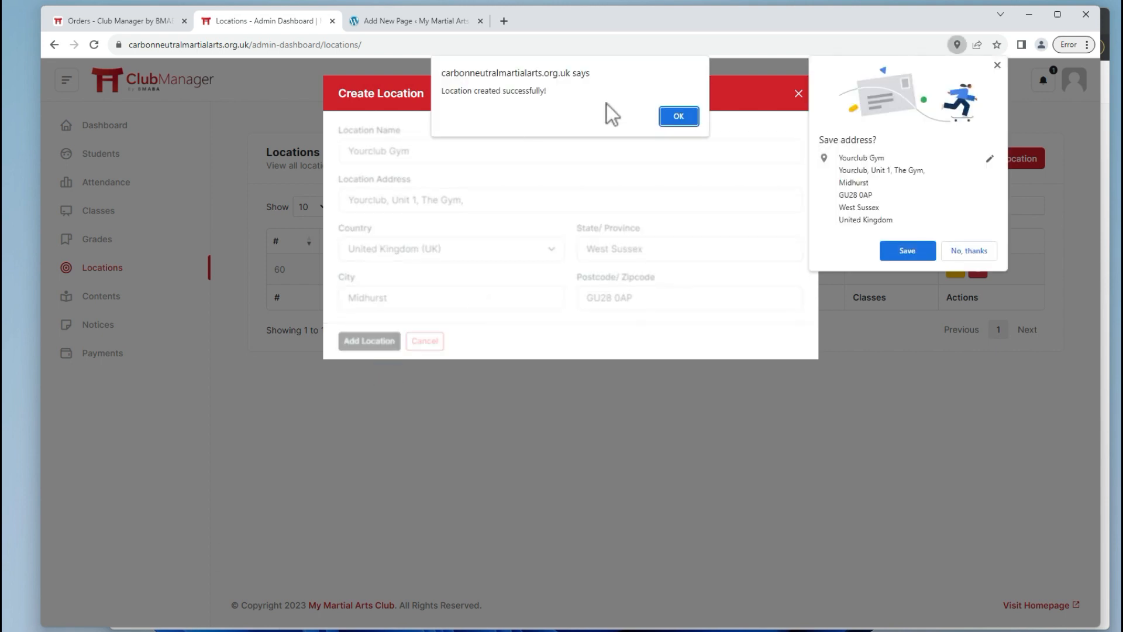
click(667, 118)
click(967, 251)
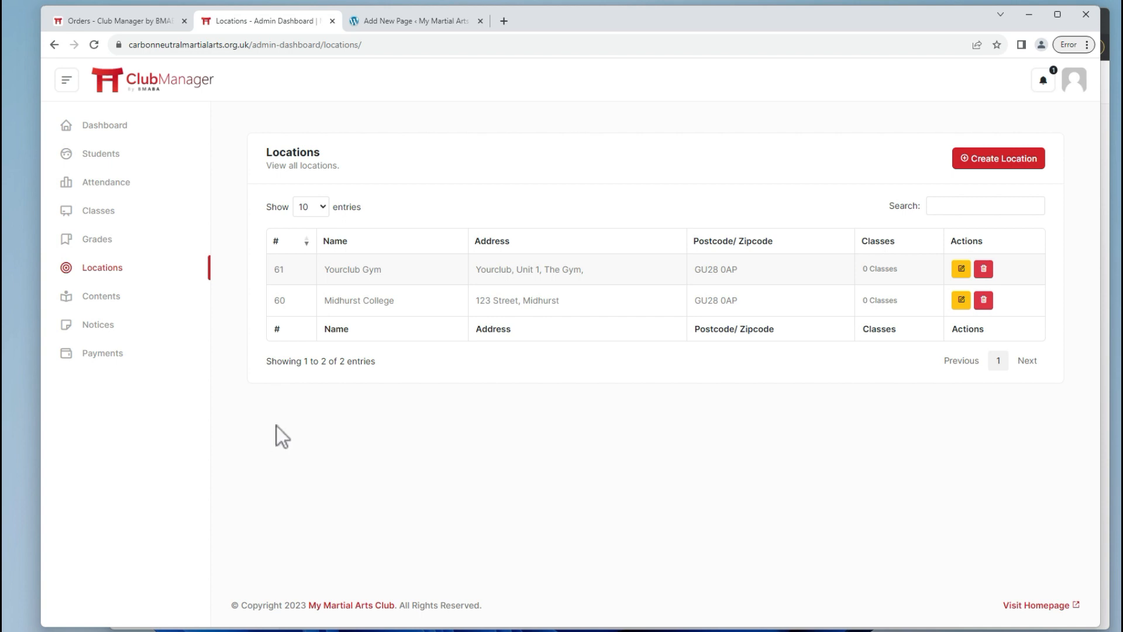
click(122, 242)
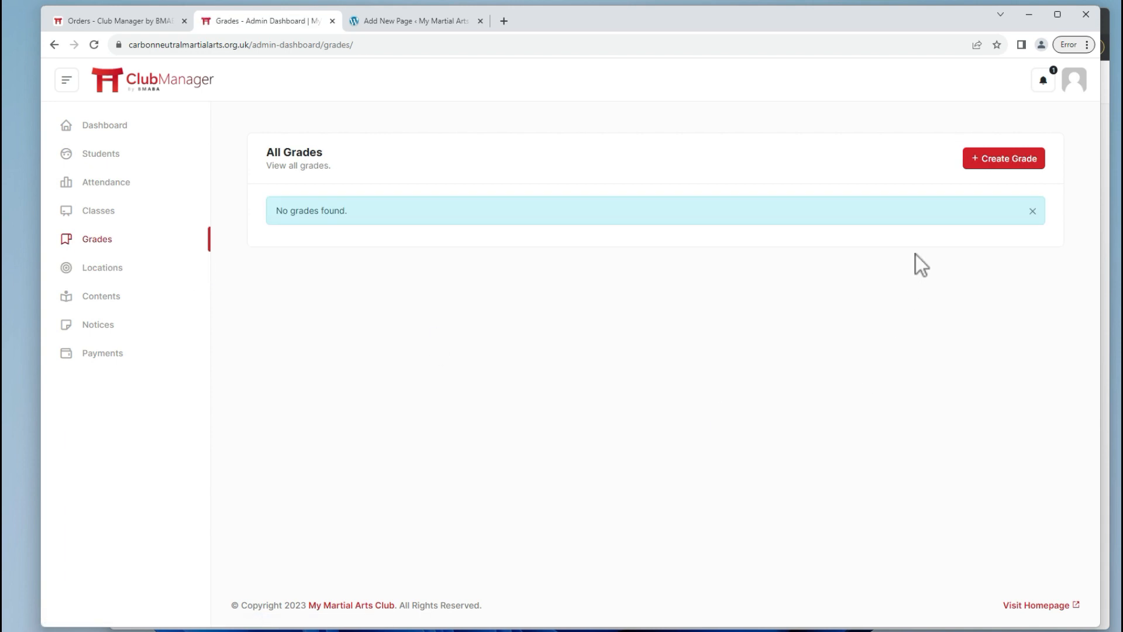
Start the Shotokan Karate grade with a white 10th Kyu first rank requiring attendance 1.
click(989, 164)
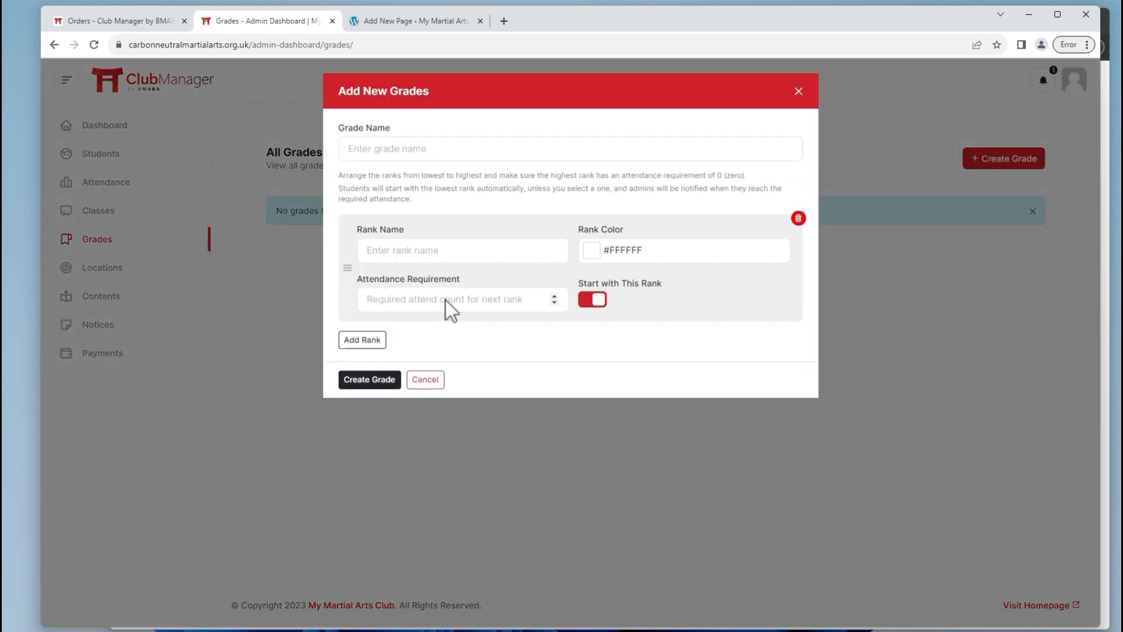
click(462, 153)
key(Caps_Lock)
text(Shotokan Karate)
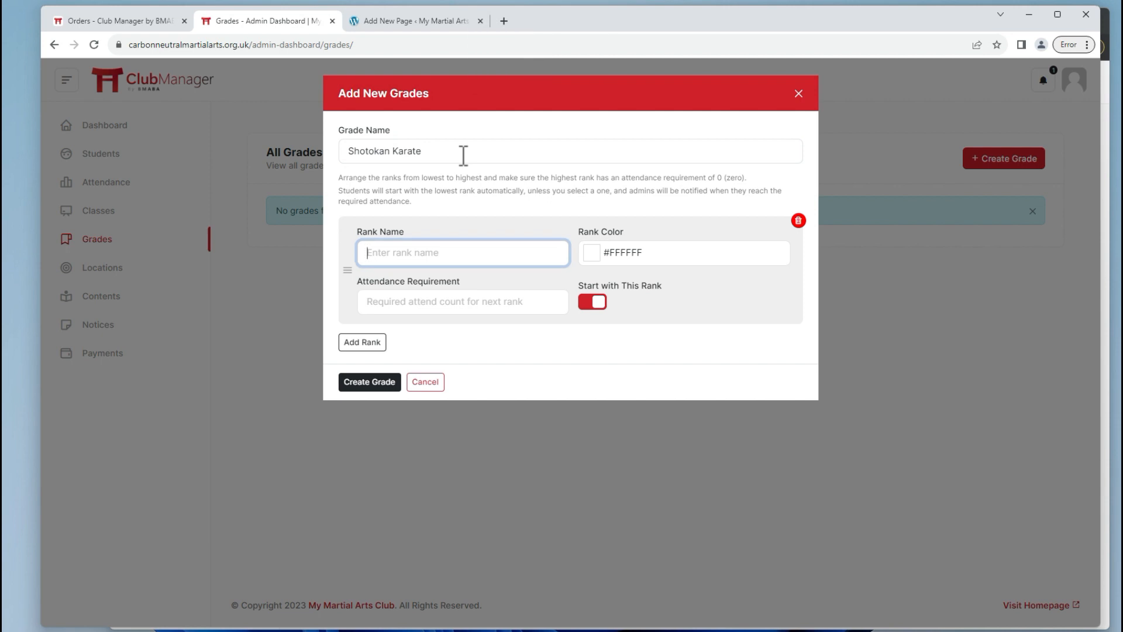
text(9th Kyu)
key(Tab)
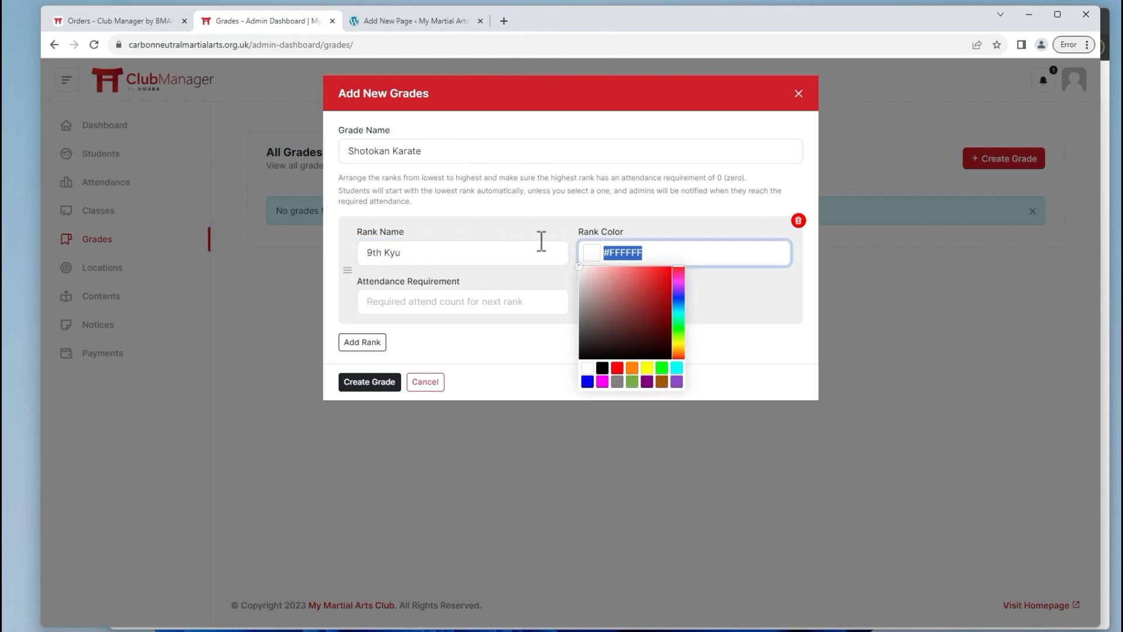
click(632, 369)
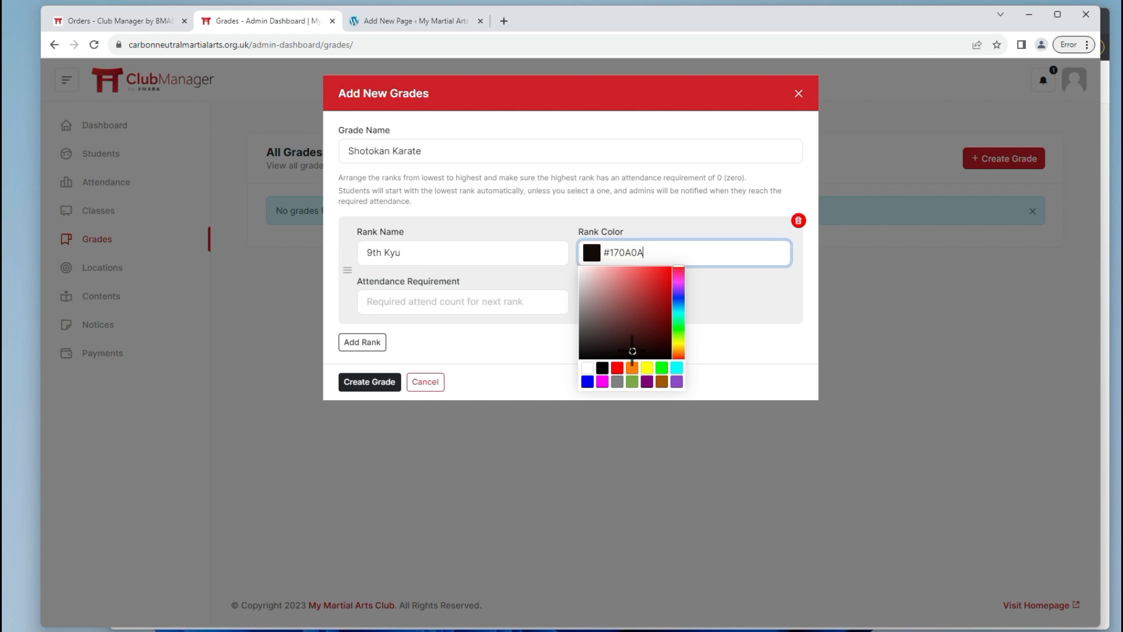
click(511, 332)
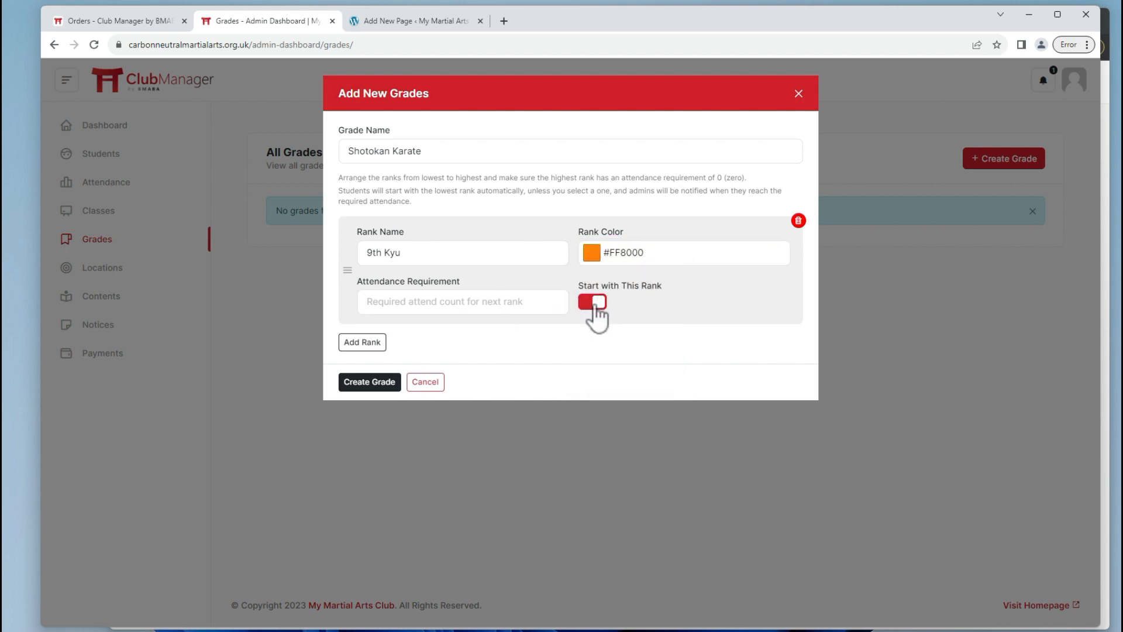
click(382, 250)
key(BackSpace)
key(BackSpace)
key(BackSpace)
text(10)
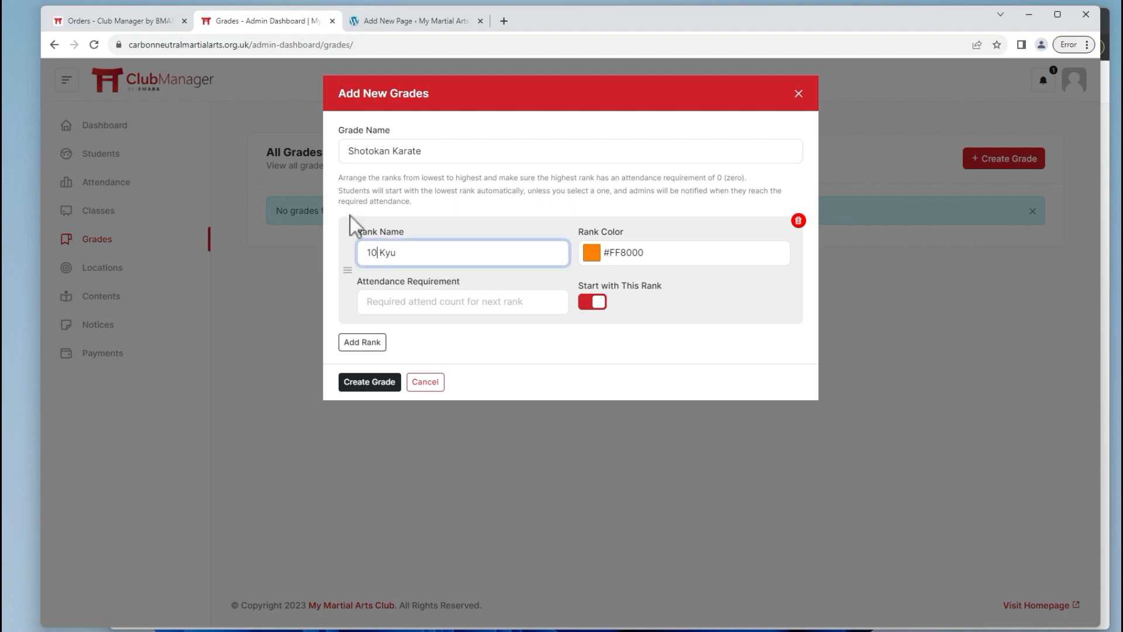
text(th)
click(597, 253)
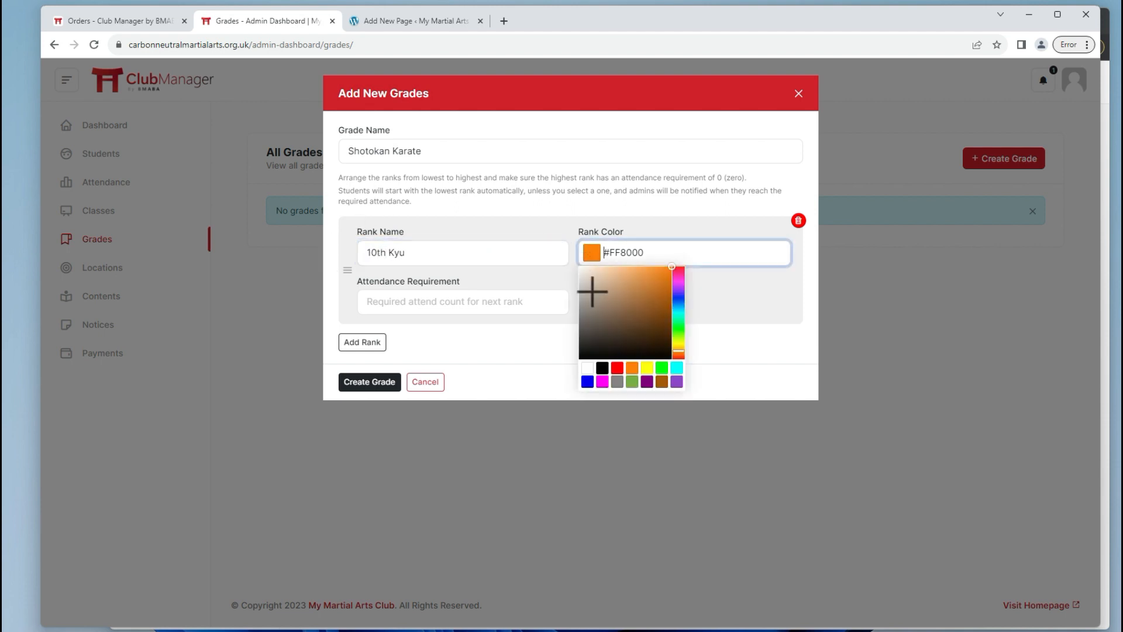
drag(592, 291, 581, 268)
click(524, 300)
text(1)
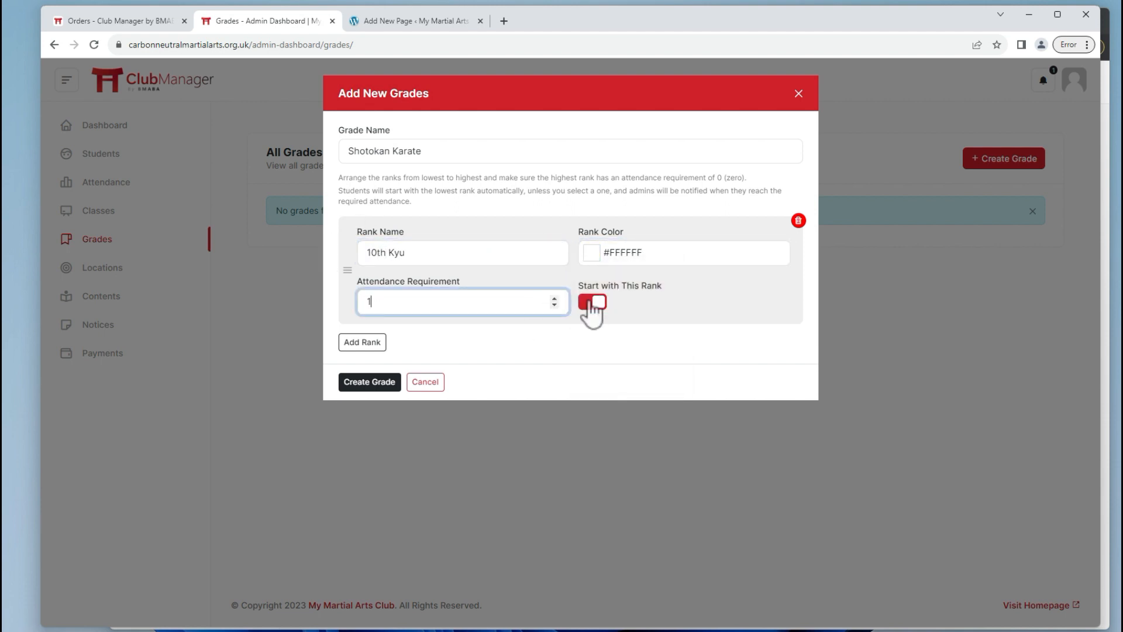
Add a second rank, 9th Kyu, coloured orange with attendance 1.
click(364, 343)
click(437, 367)
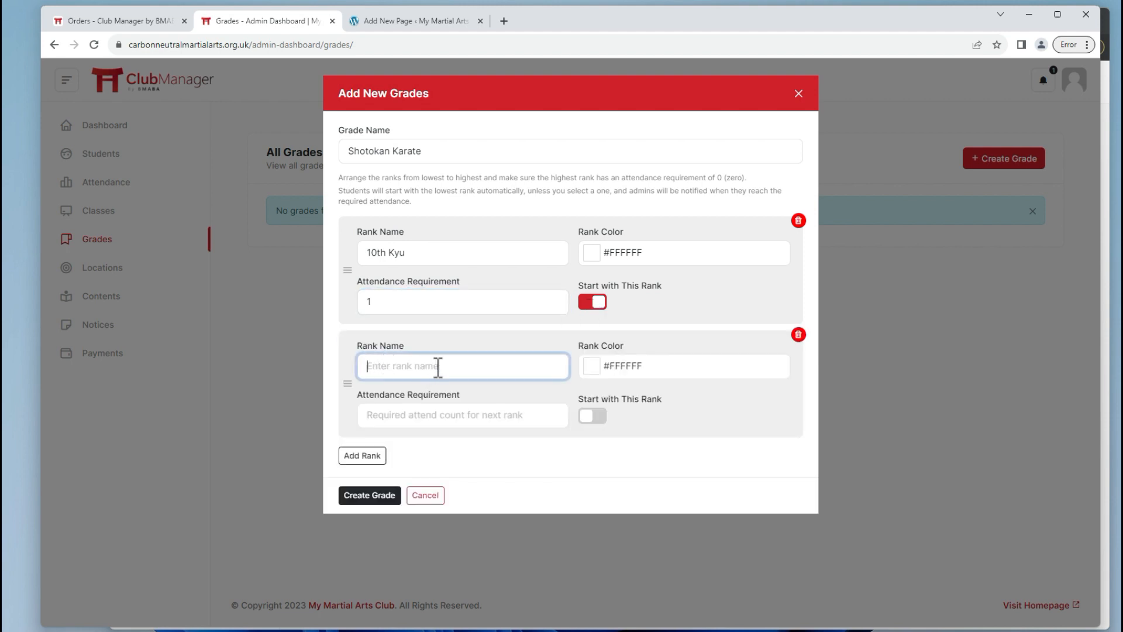
text(9th)
key(Caps_Lock)
text(Kyu)
key(ctrl+a)
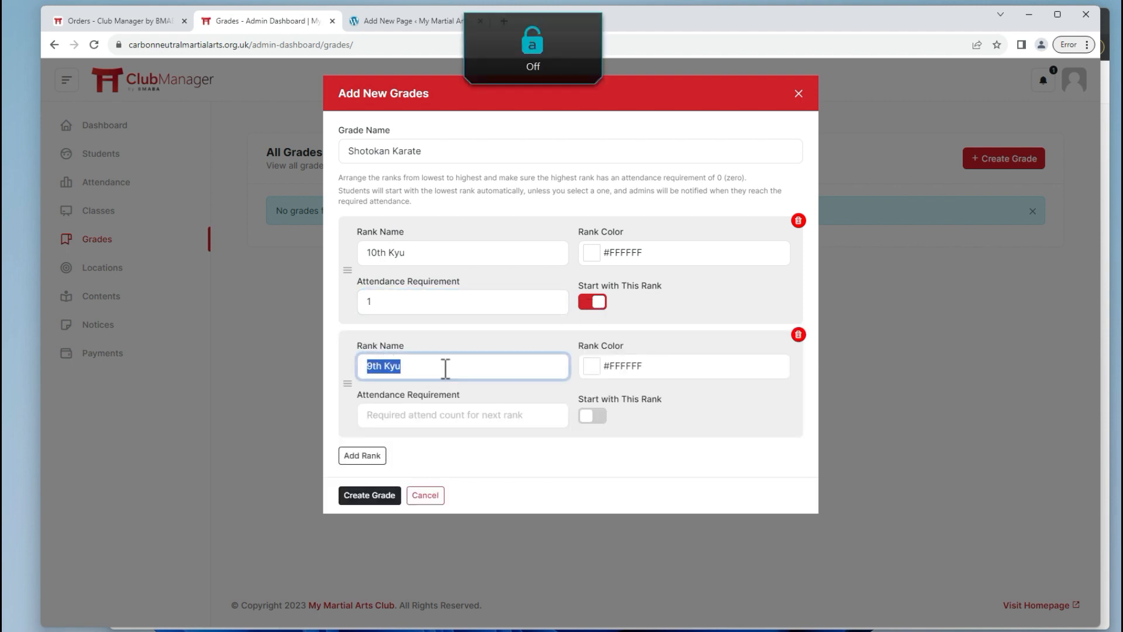
click(593, 365)
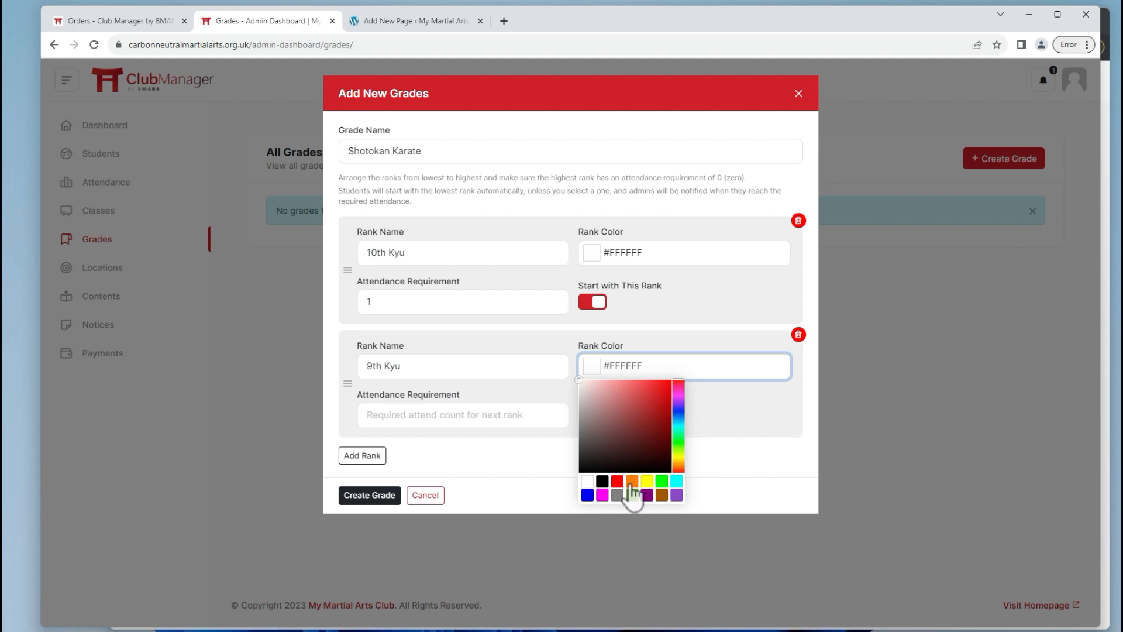
click(633, 491)
click(473, 417)
text(12)
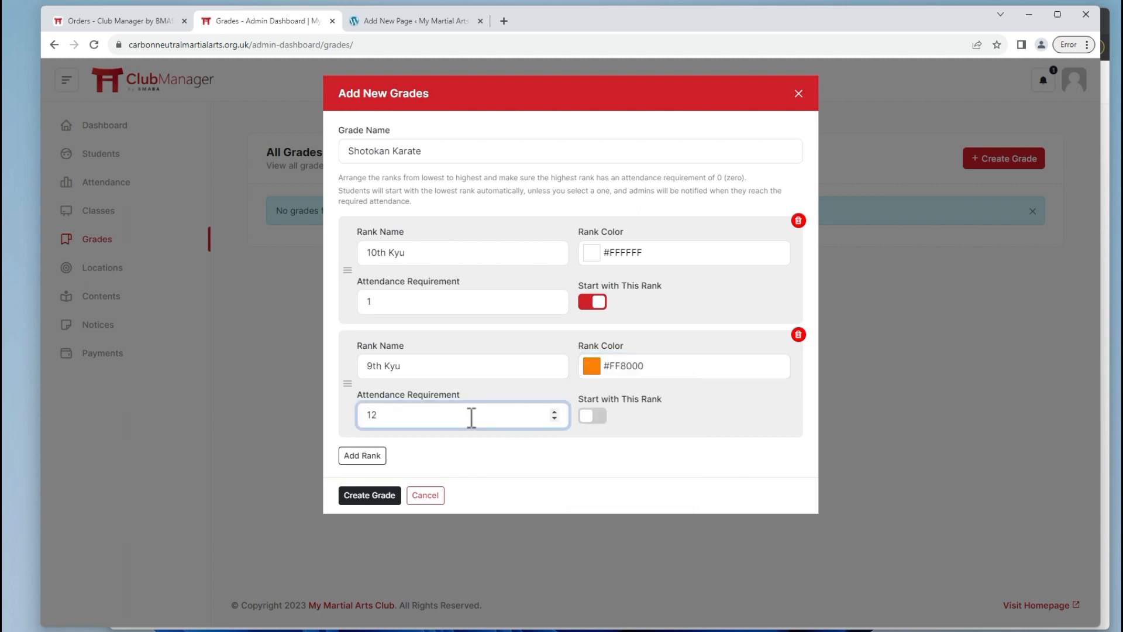
Add a third rank, 8th Kyu, coloured red with attendance 12.
click(363, 455)
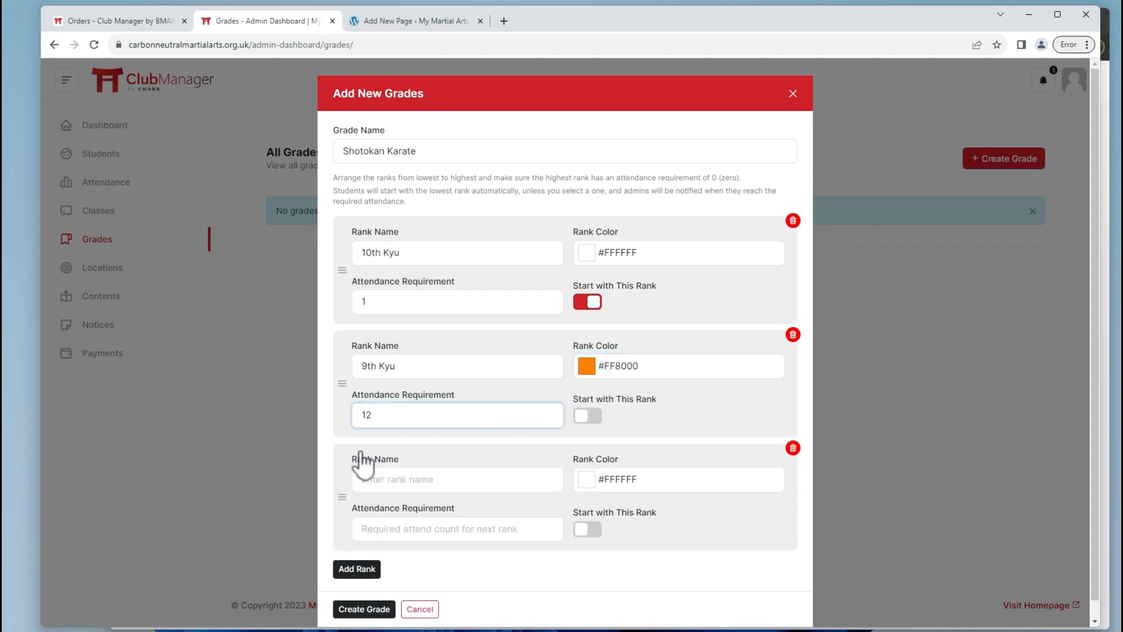
click(392, 478)
text(8th Kyu)
key(Tab)
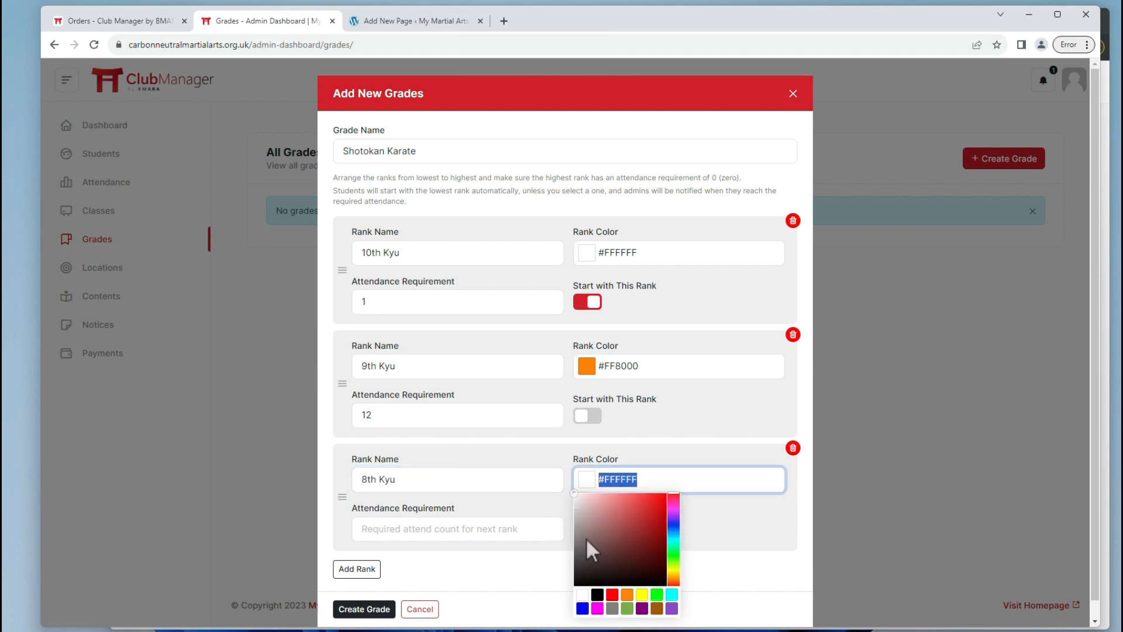
click(612, 594)
click(449, 529)
text(12)
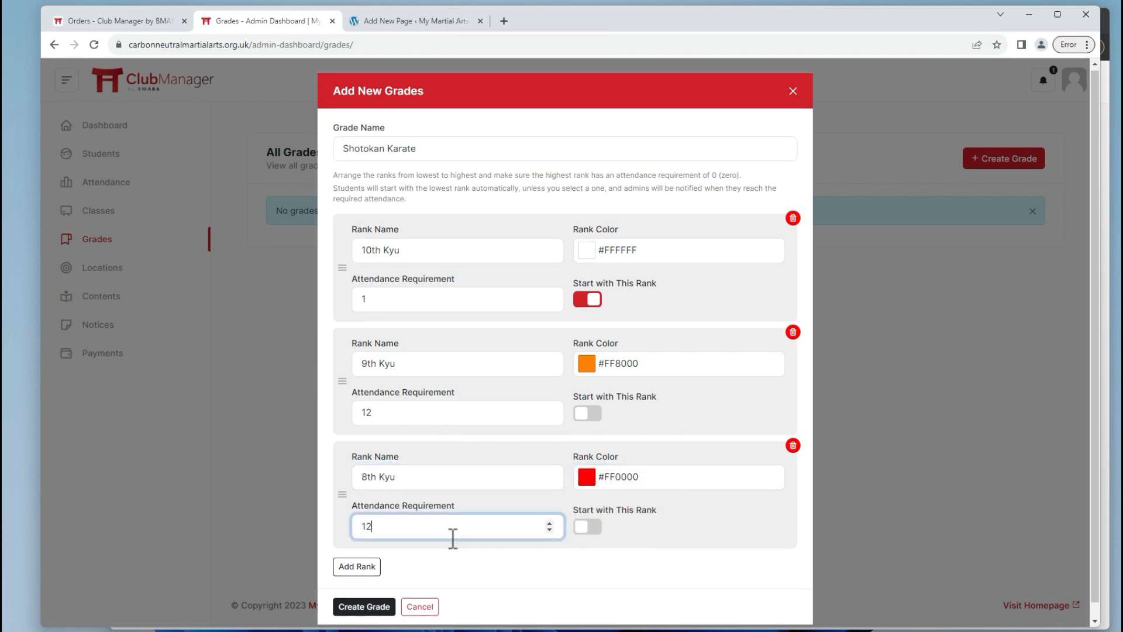
scroll(451, 531, down, 1)
Add a yellow 7th Kyu fourth rank with attendance 12, then save the grade.
click(359, 552)
click(396, 576)
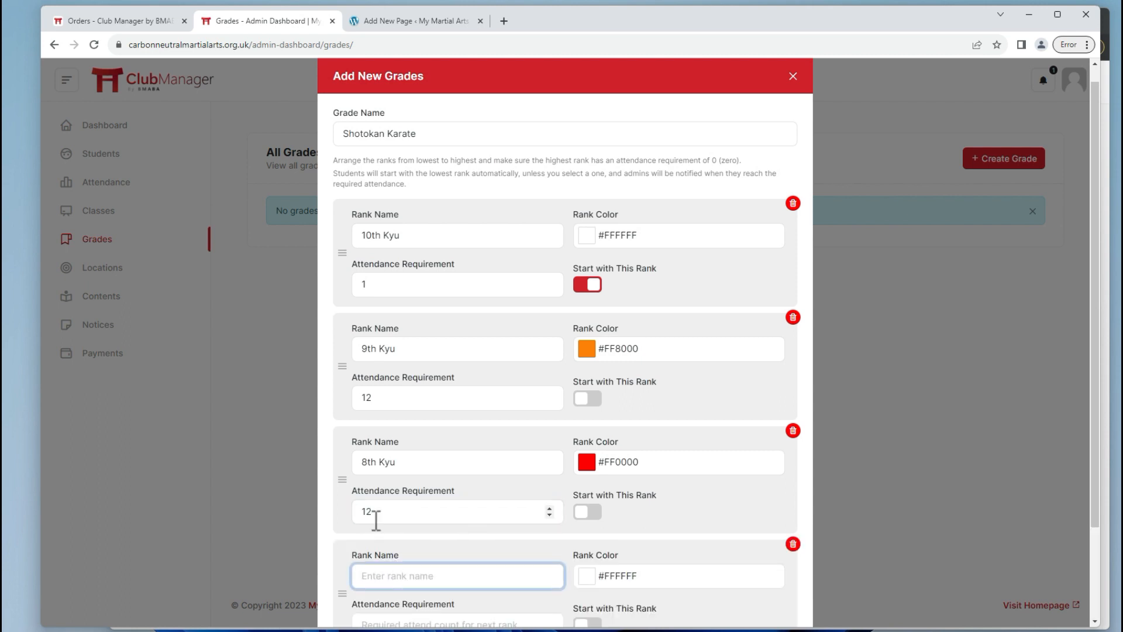
text(7th)
key(Caps_Lock)
text(K)
key(Caps_Lock)
text(yu)
key(Tab)
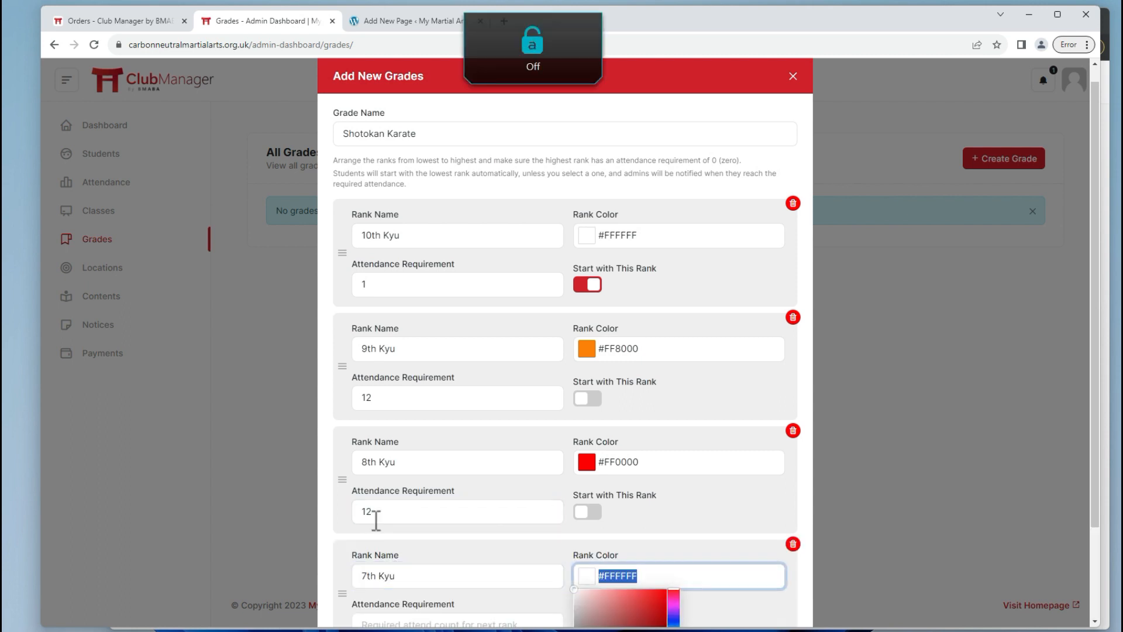
scroll(566, 289, down, 2)
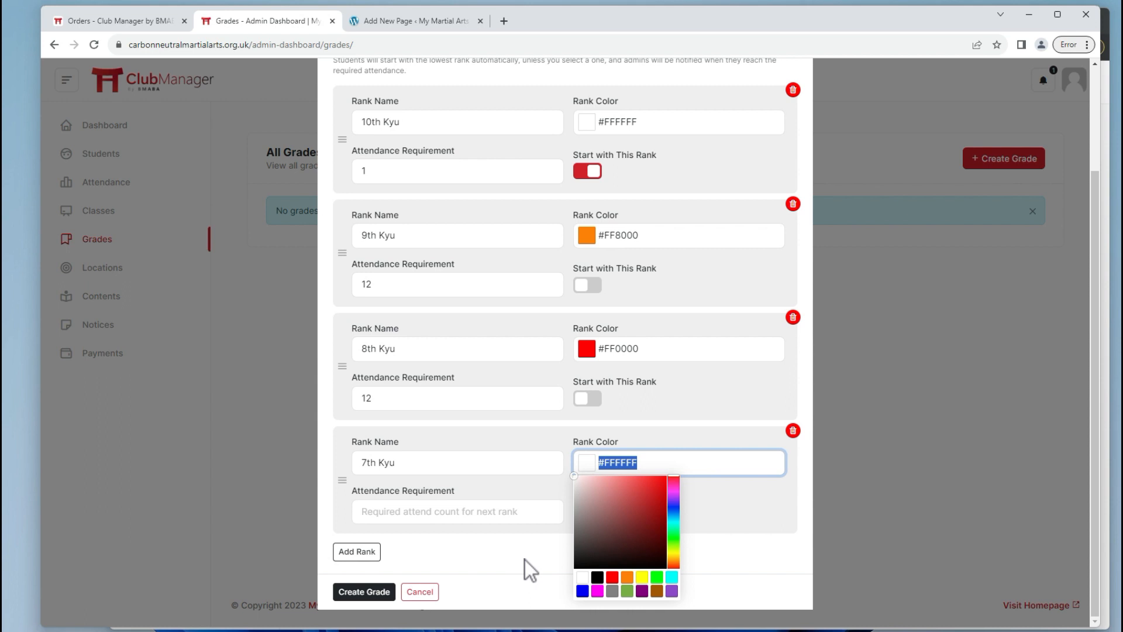
click(568, 479)
click(592, 460)
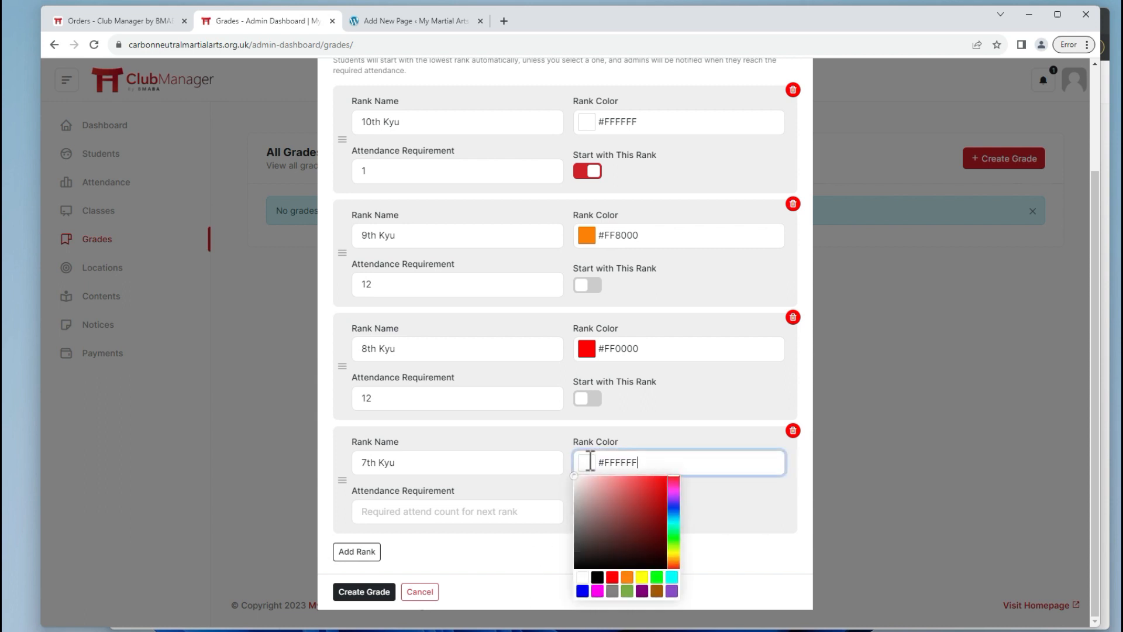
click(637, 578)
click(489, 511)
text(1)
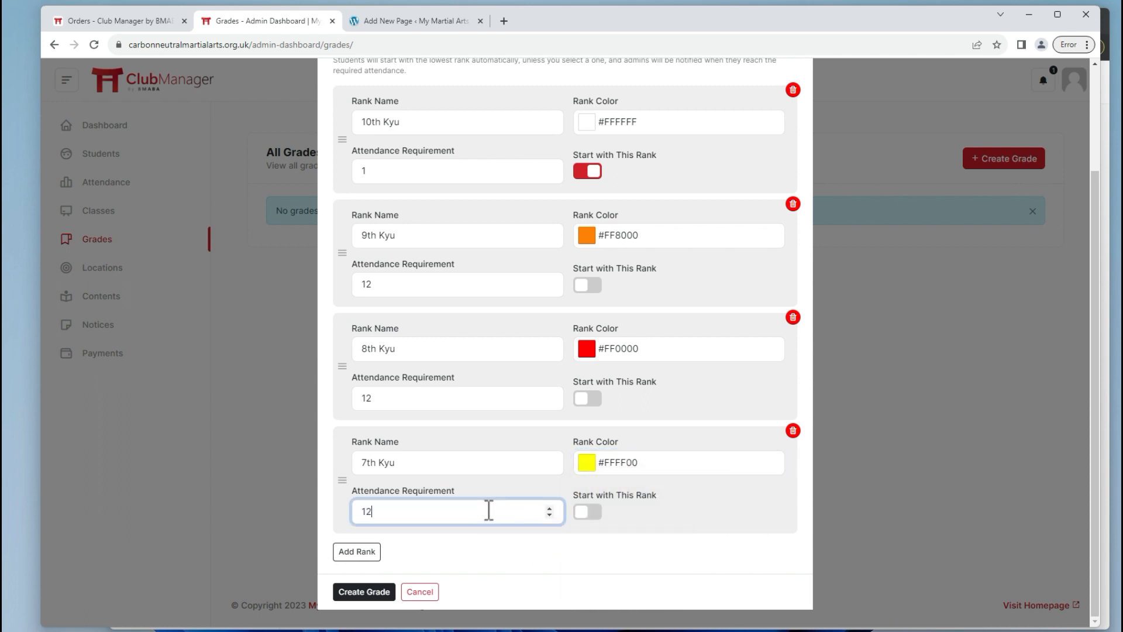
text(2)
click(377, 593)
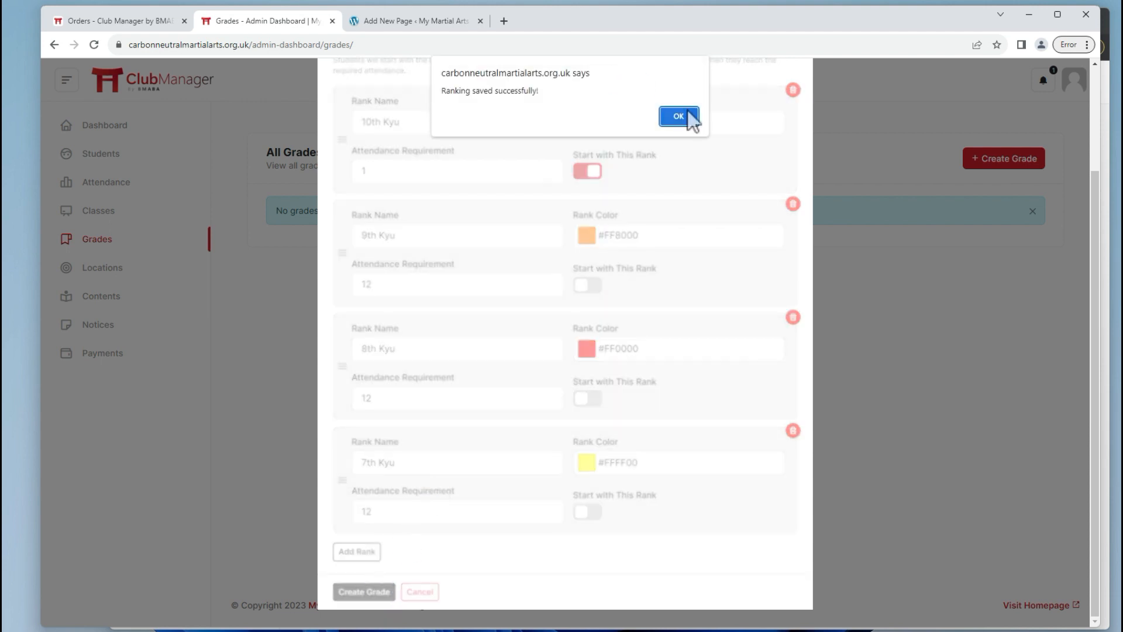
click(678, 117)
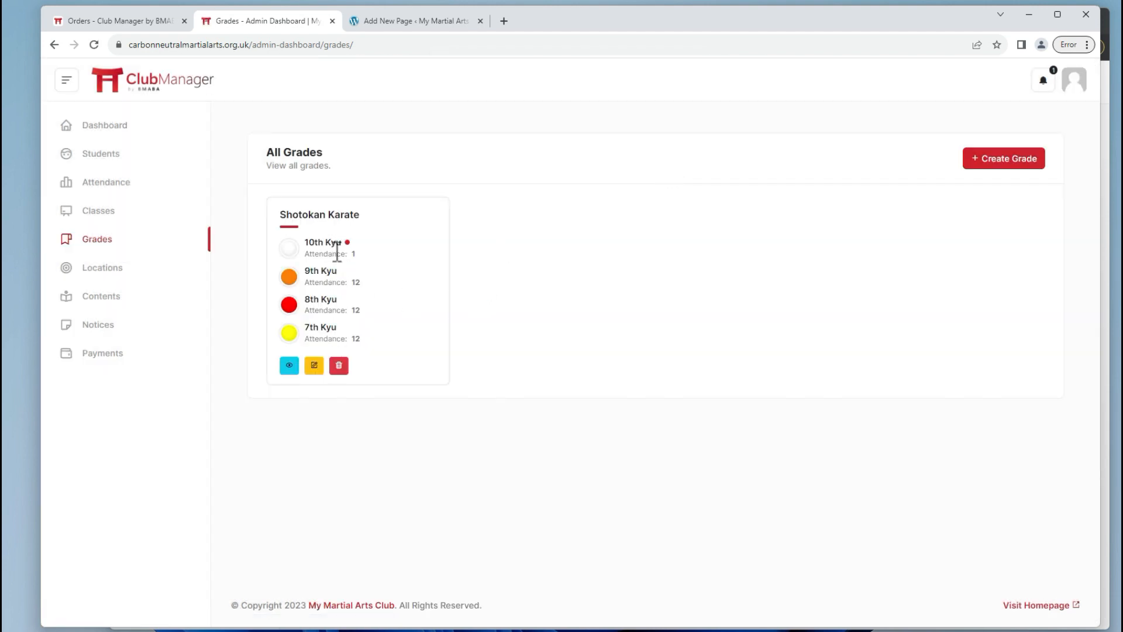
Start a new grade named 'Self Defence' with a Level 1 rank requiring 1 attendance.
click(1034, 164)
click(494, 159)
text(S)
key(Caps_Lock)
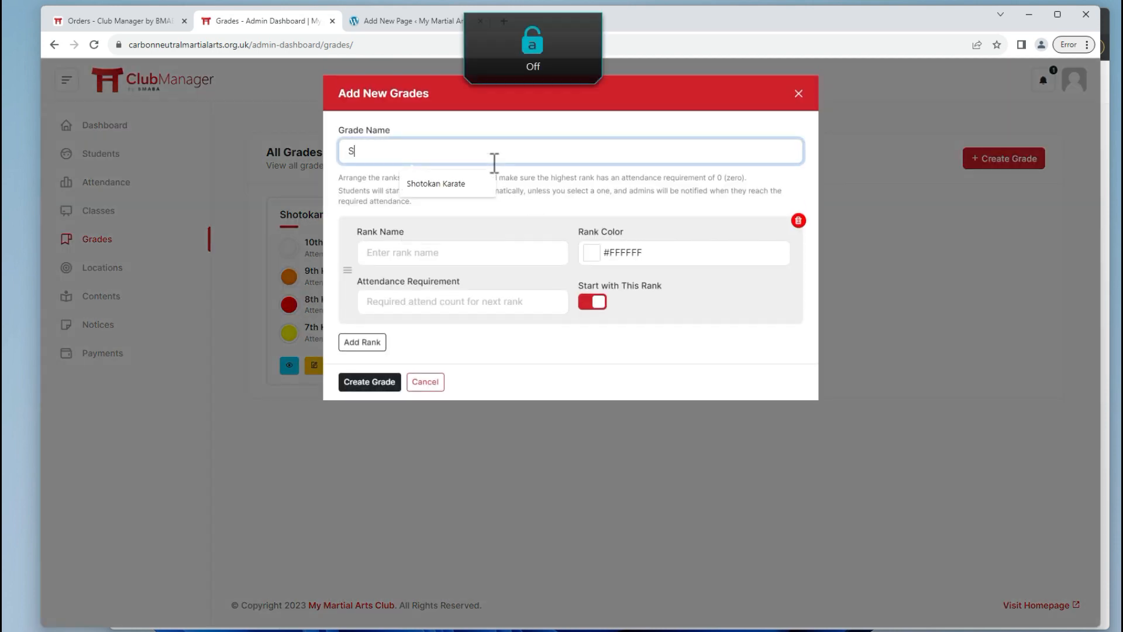
text(elf)
key(Caps_Lock)
text(Defence)
key(Tab)
text(Lee)
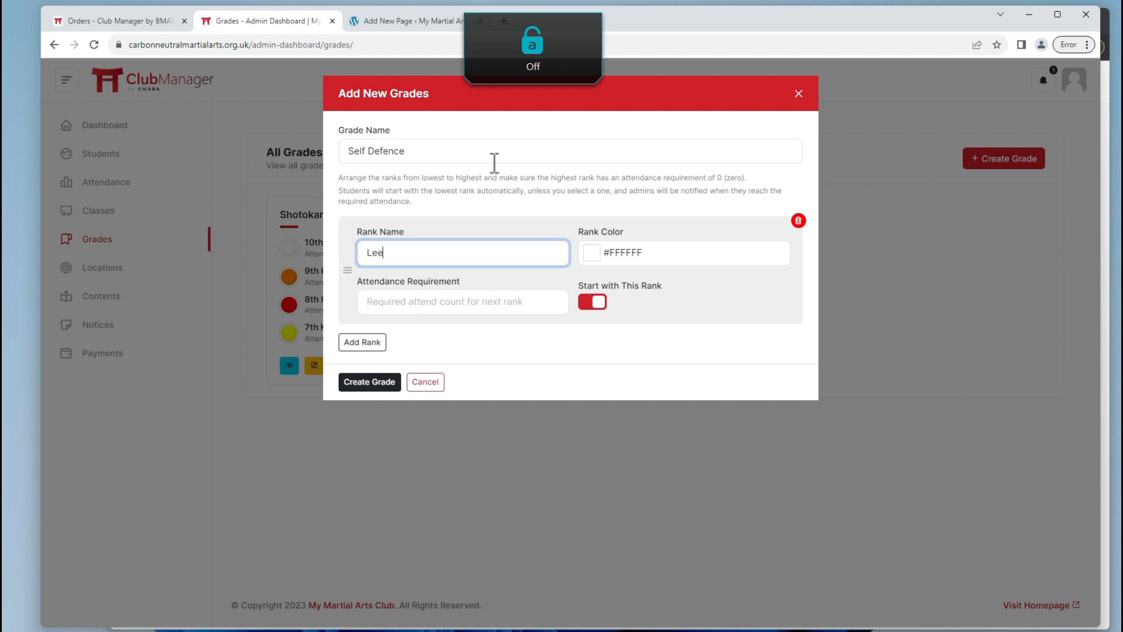
text(el 1)
key(ctrl+a)
key(ctrl+c)
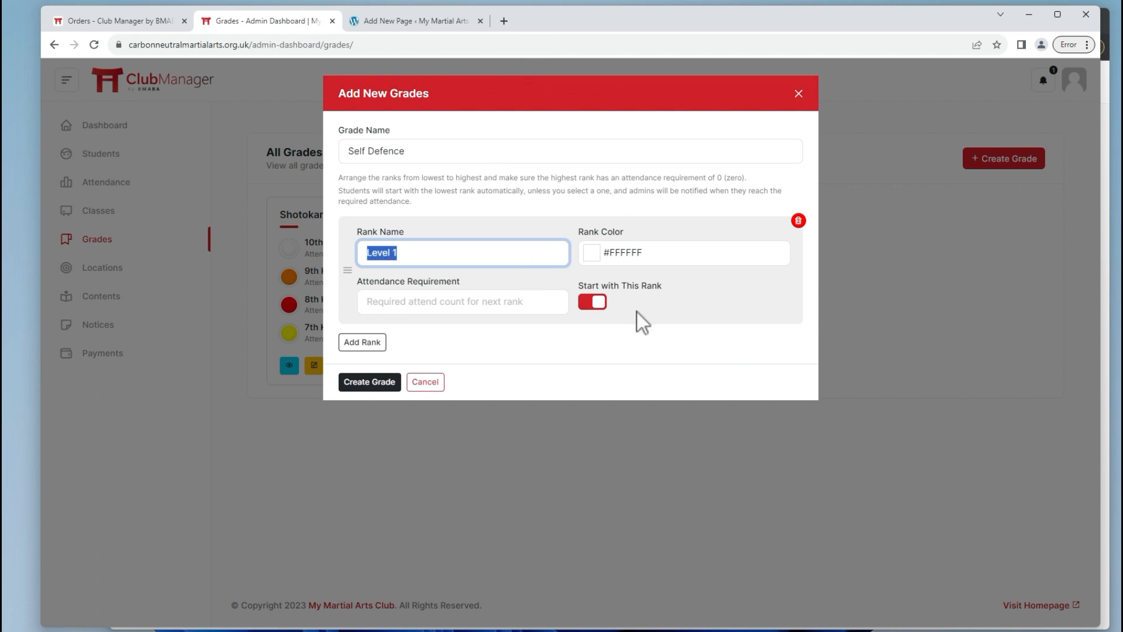
click(490, 300)
text(1)
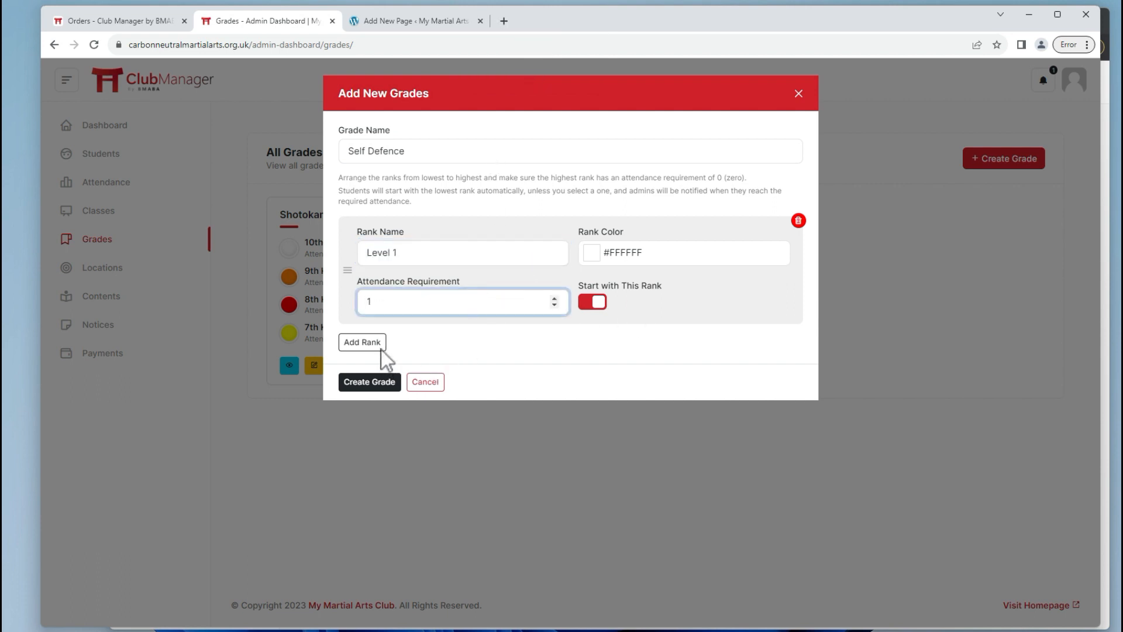
Add a blue Level 2 rank requiring 25 attendances.
click(360, 341)
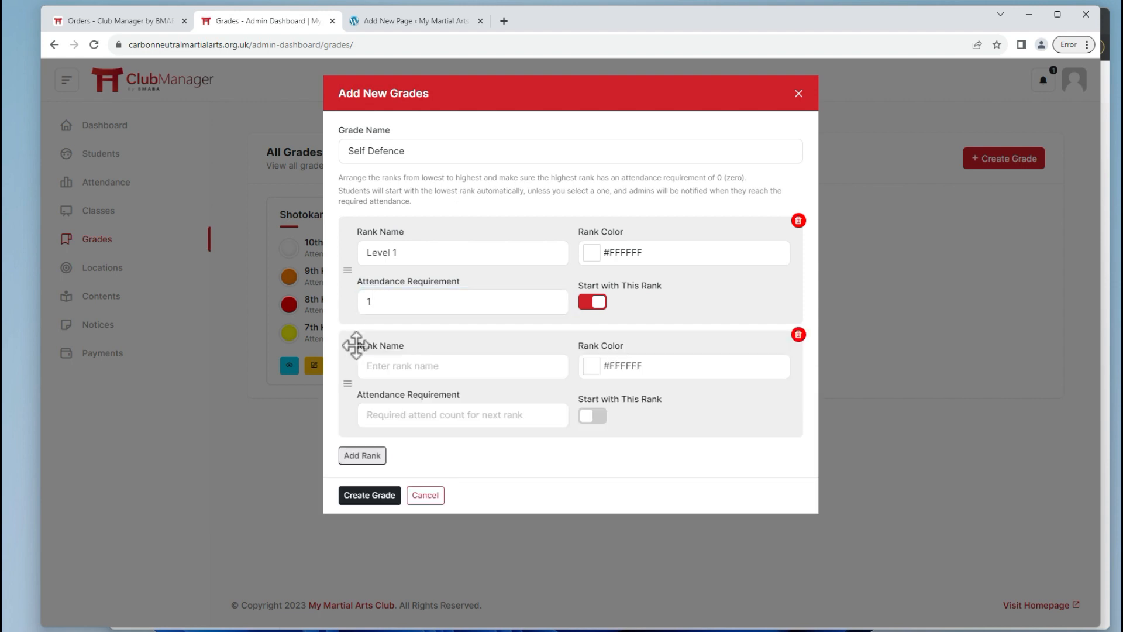
click(374, 369)
key(ctrl+v)
key(BackSpace)
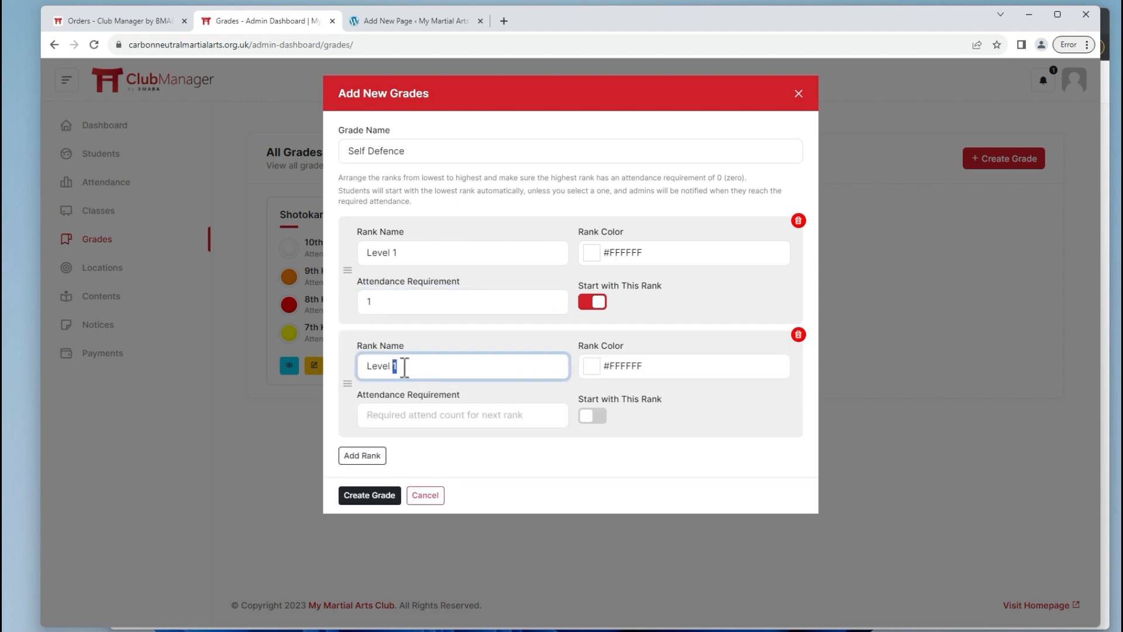
text(2)
click(624, 366)
click(680, 419)
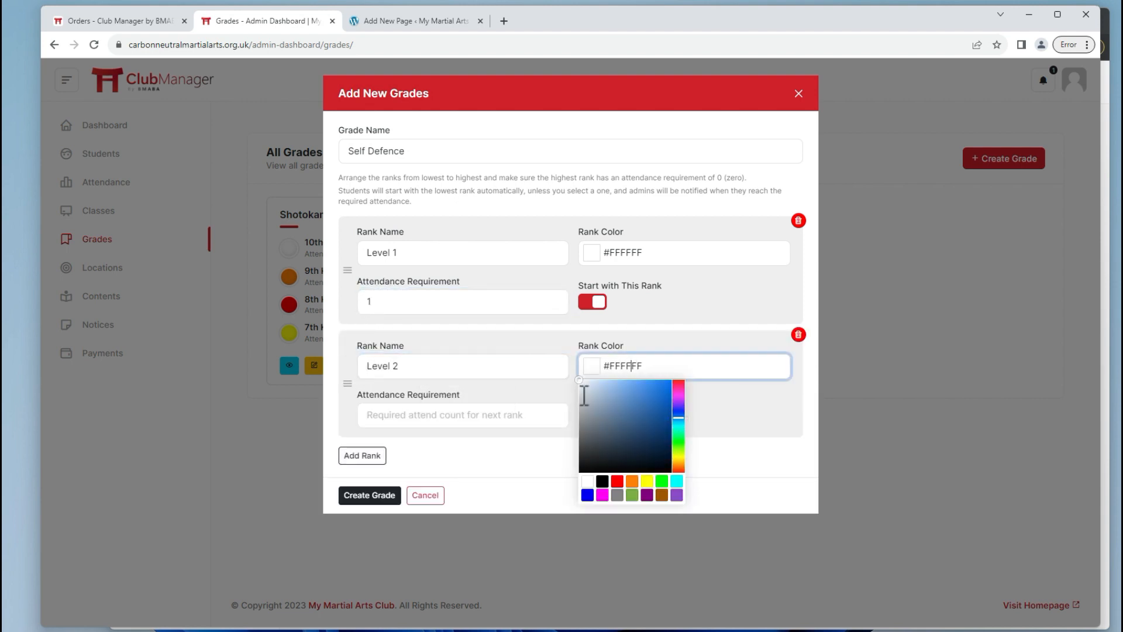
click(654, 398)
click(508, 414)
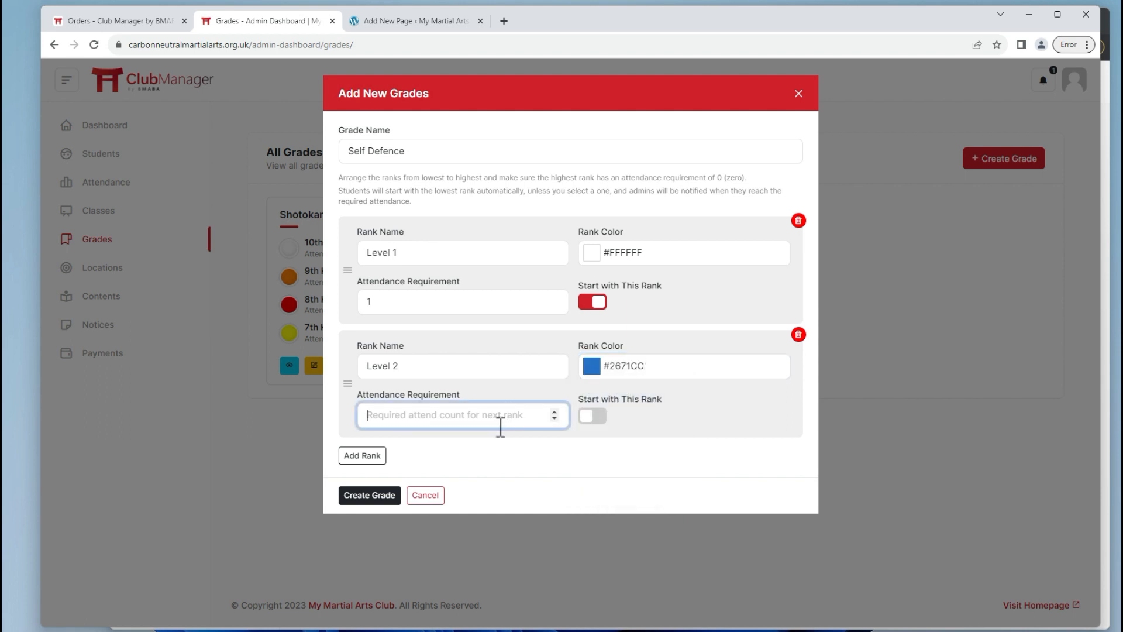
text(25)
Add a Level 3 rank coloured green #24A346 requiring 35 attendances.
click(364, 456)
click(395, 477)
text(Level 1)
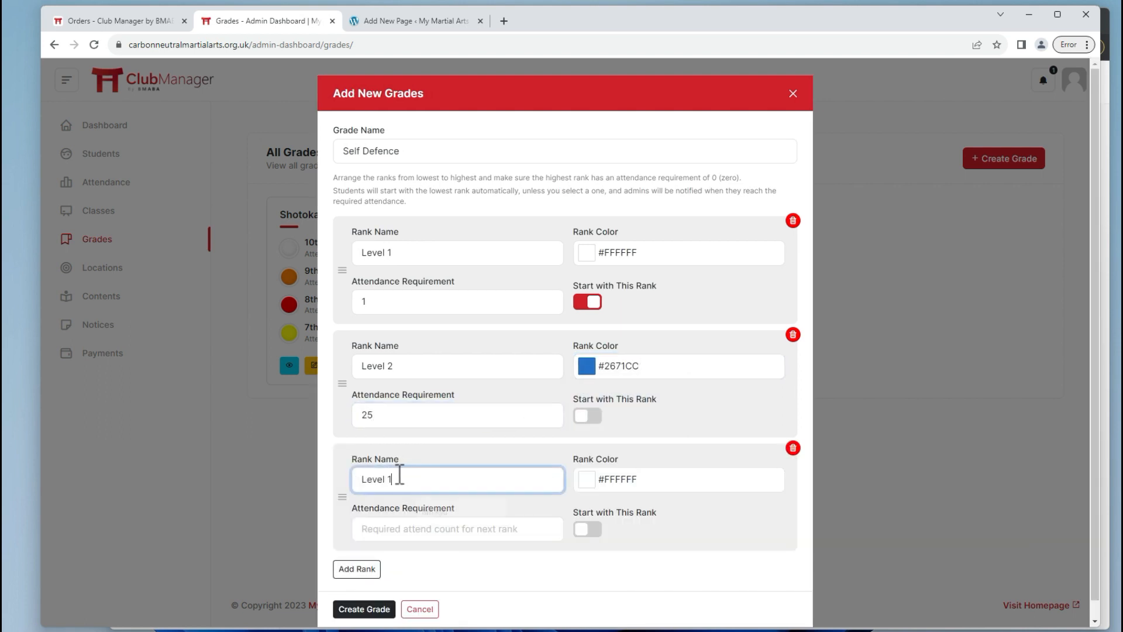
key(BackSpace)
text(3)
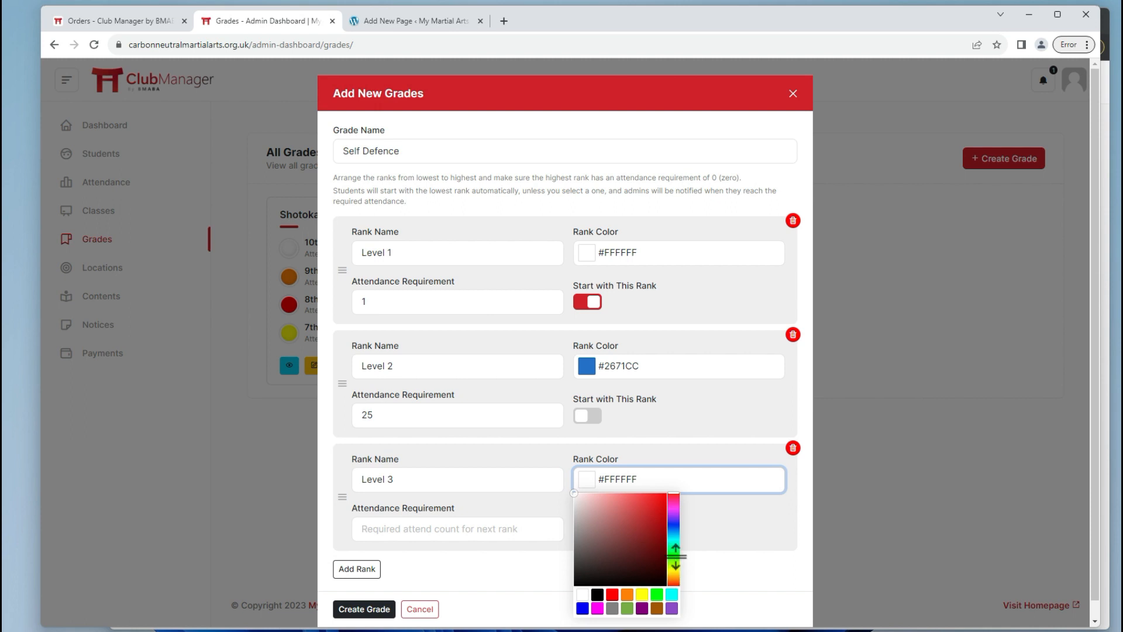
click(673, 551)
click(647, 525)
click(509, 530)
text(3)
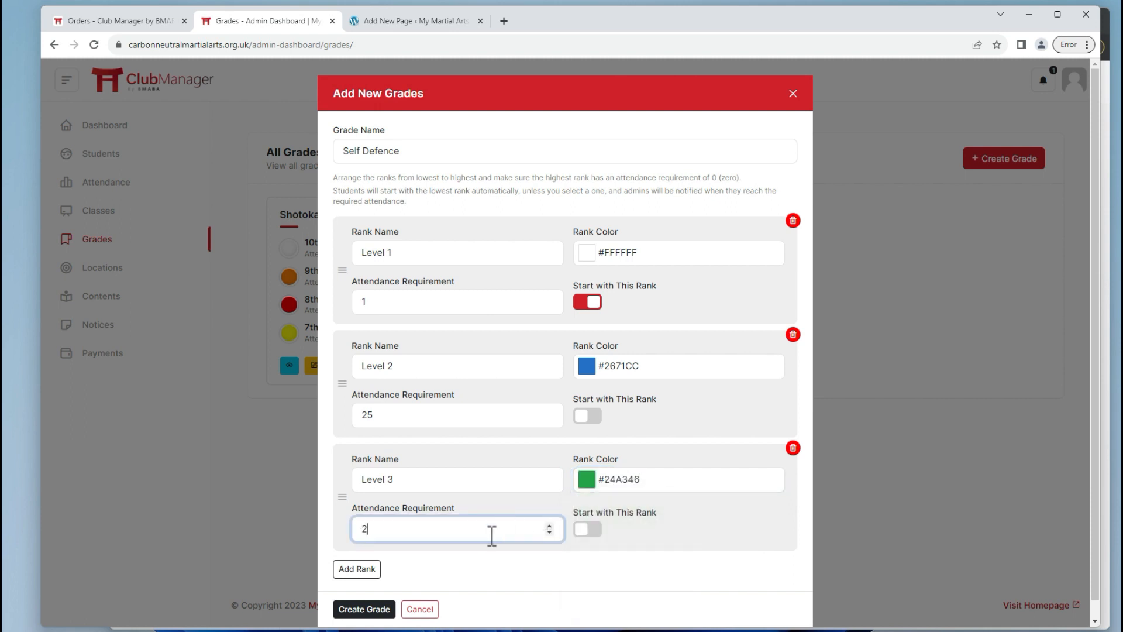
text(5)
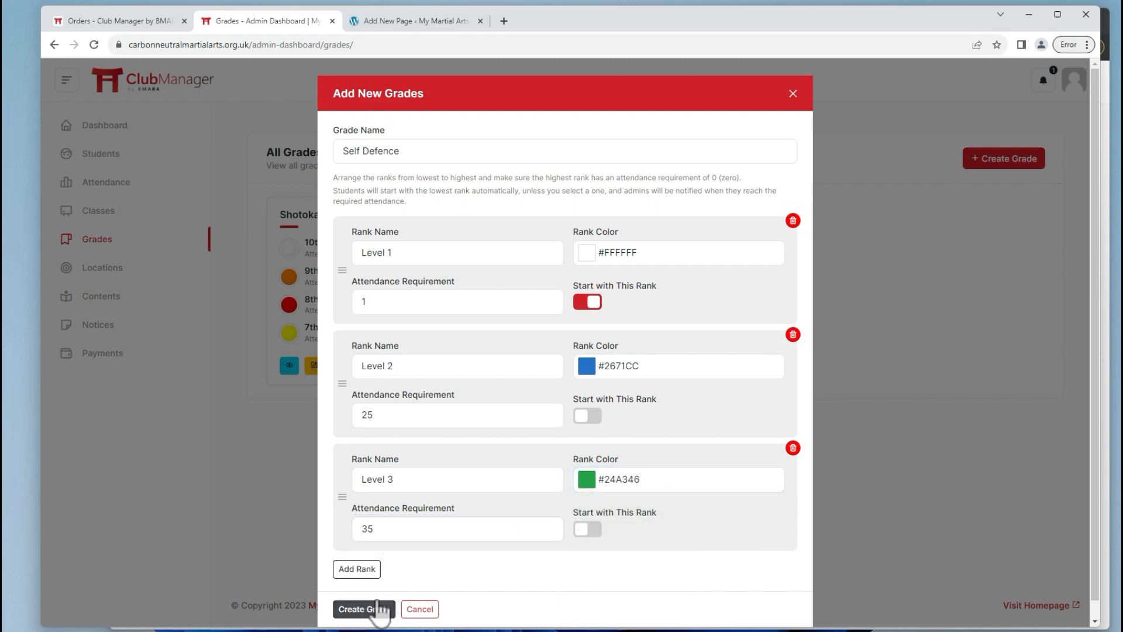
Save the Self Defence grade and go to the All Classes list.
click(368, 608)
click(676, 110)
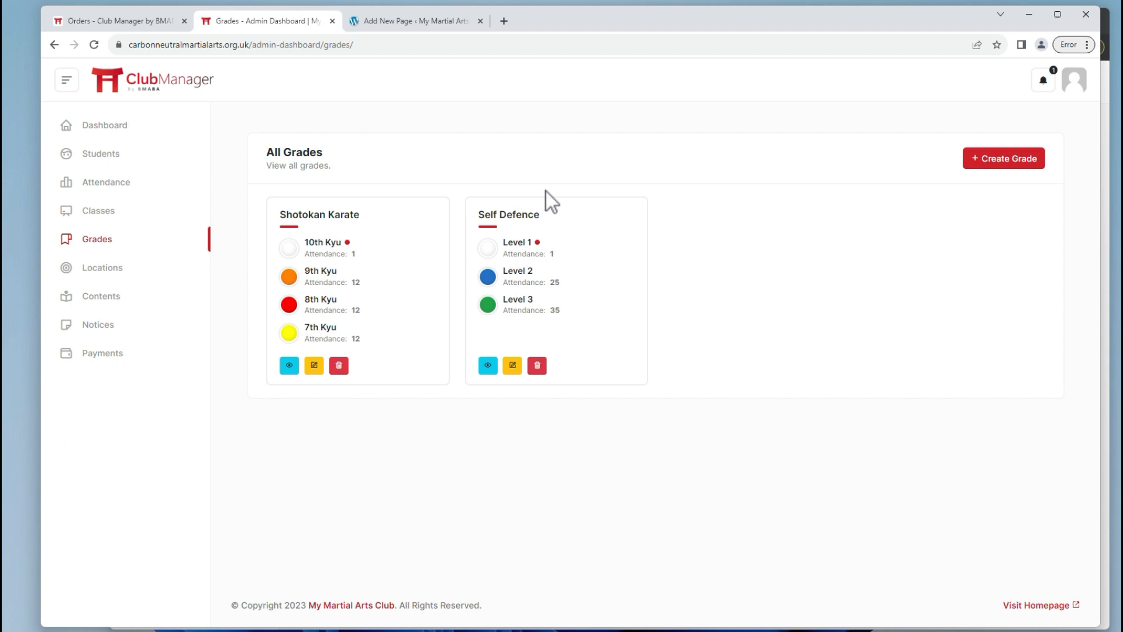
click(92, 212)
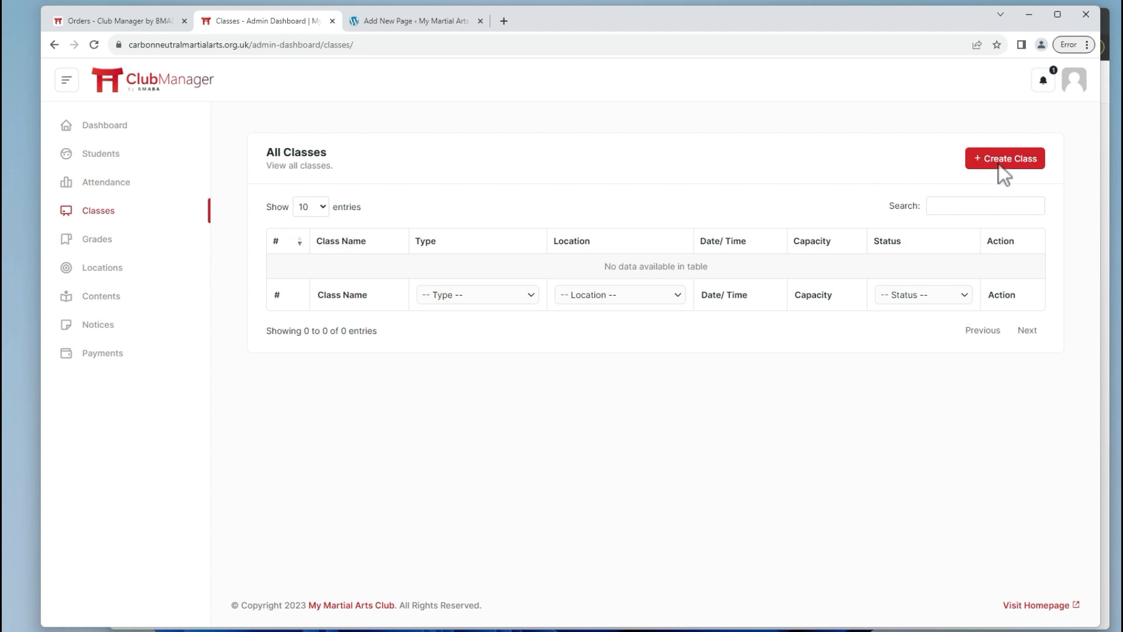
Start a new Regular Class named 'Children's Karate'.
click(1000, 166)
click(612, 151)
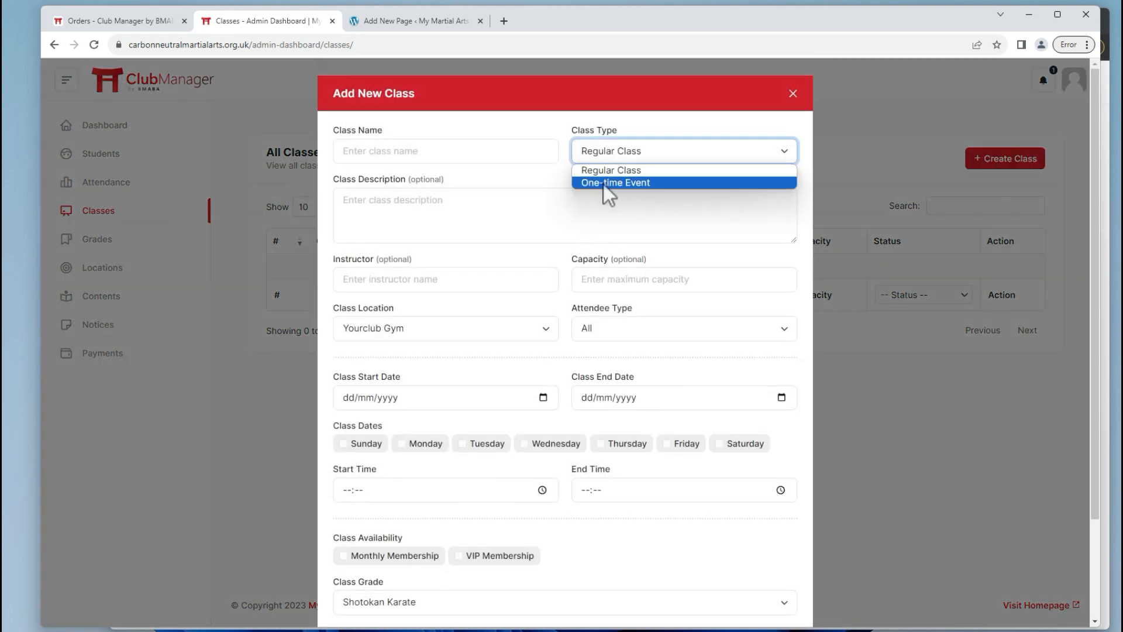
click(481, 153)
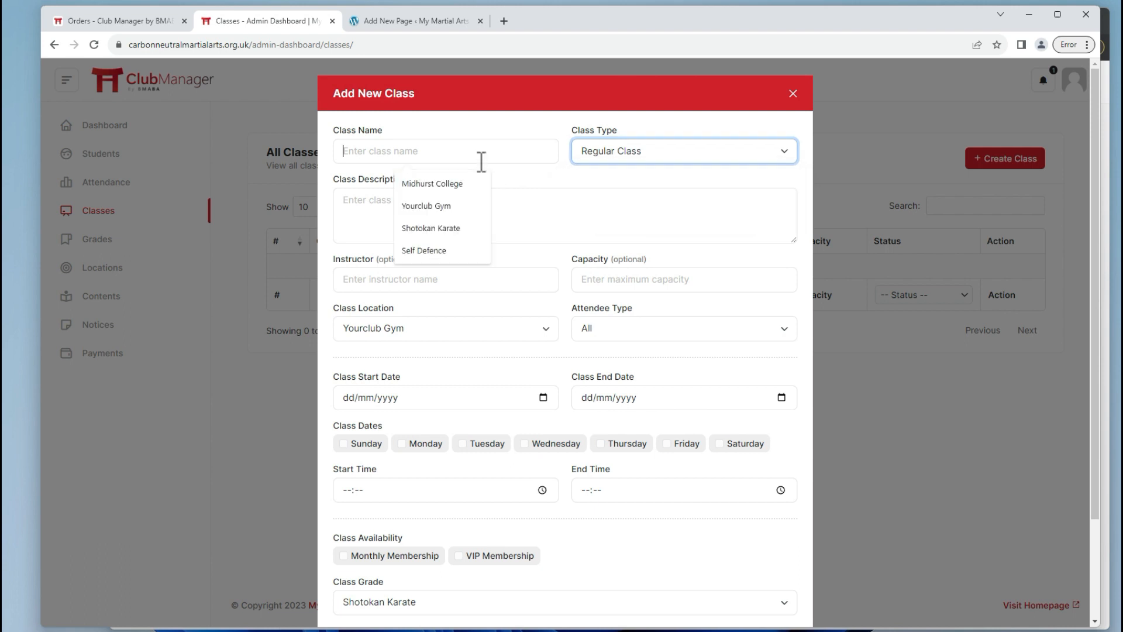
text(Childre)
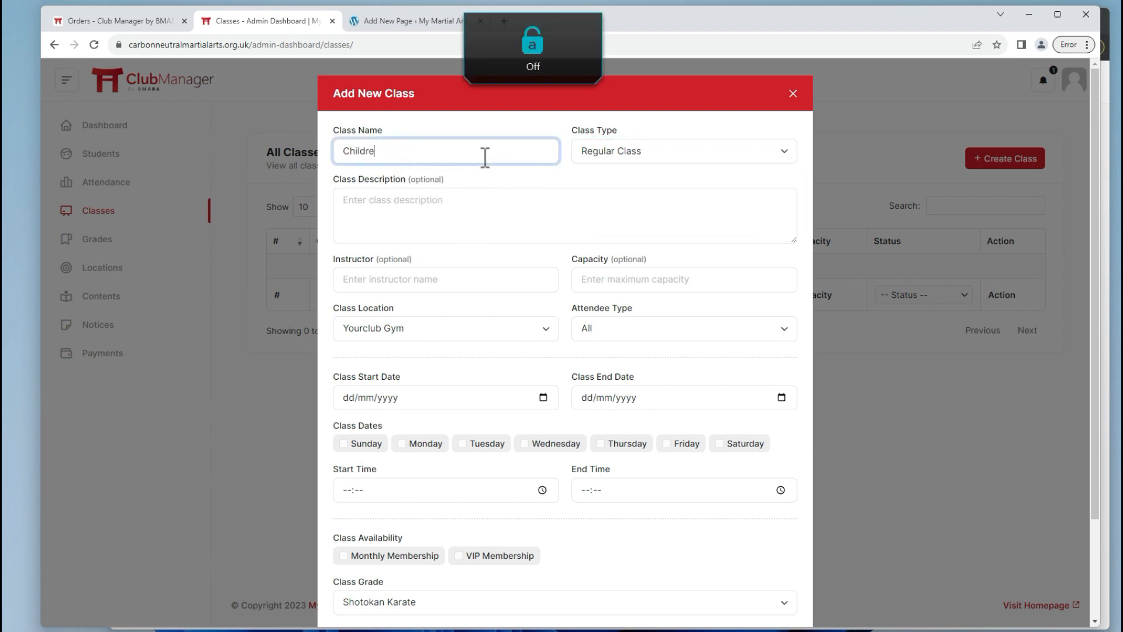
text(n's Karate)
key(Tab)
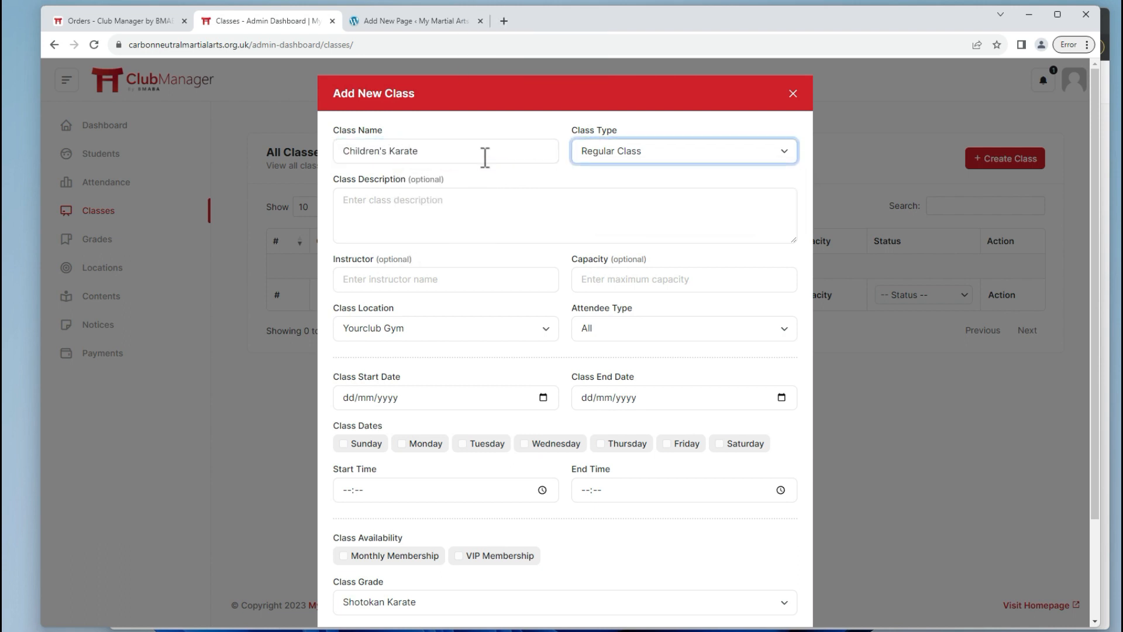
Describe it as 'A fun and engaging class for anyone under the age of 18', add the instructor's name, capacity 16.
click(420, 200)
text(A fun and engagingc)
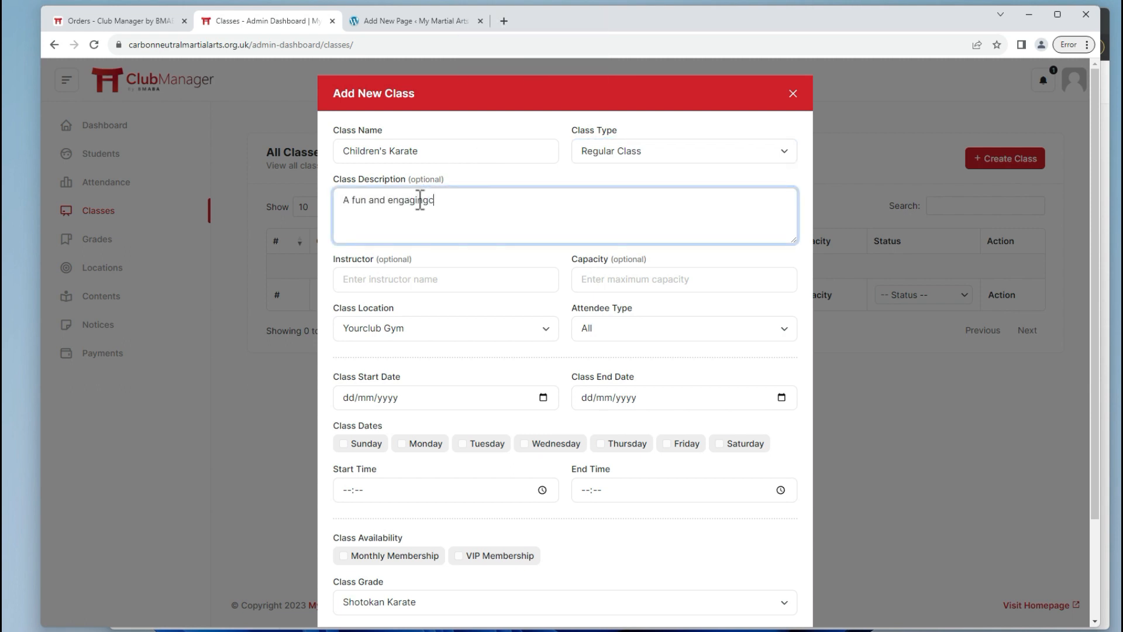
key(BackSpace)
text(class for anyone under the age of 18.)
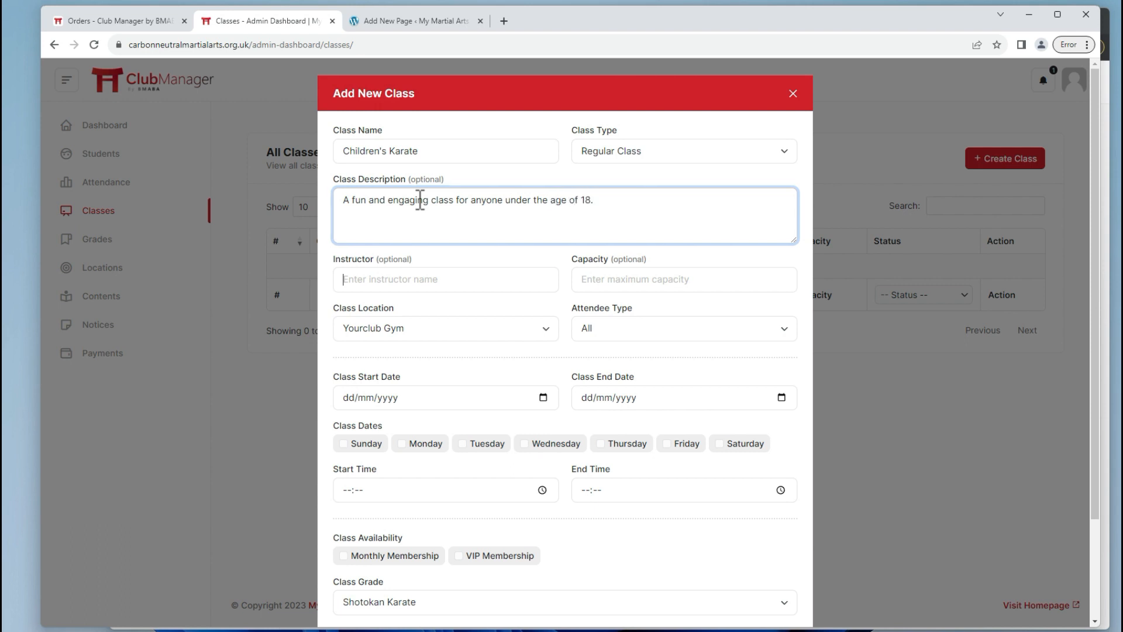
key(Tab)
key(Caps_Lock)
text(Jjo)
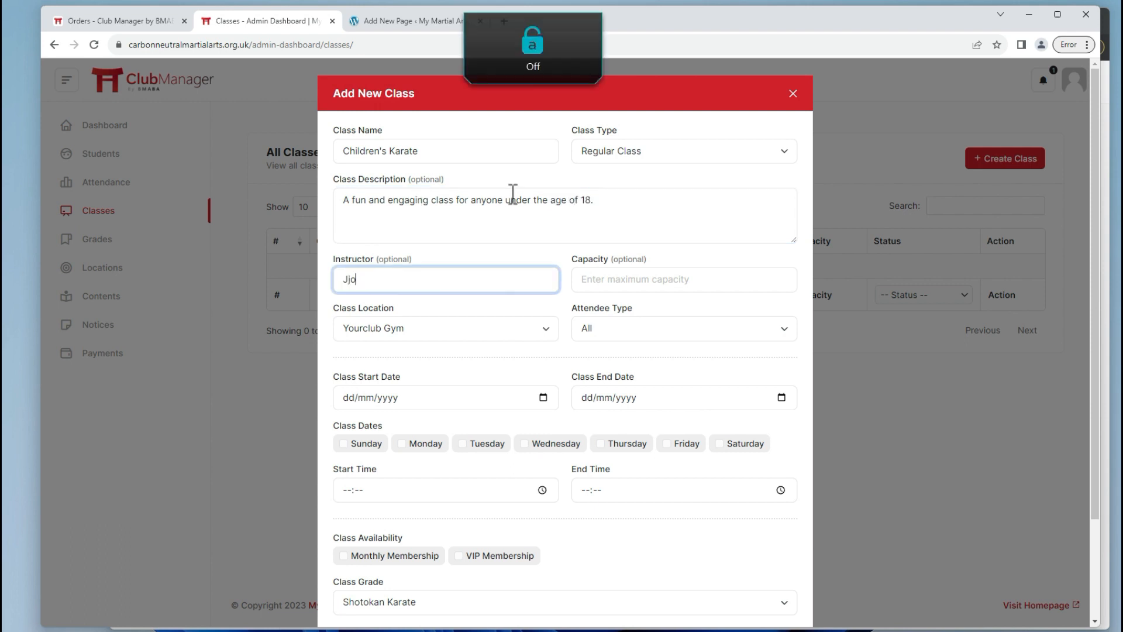
key(BackSpace)
key(BackSpace)
text(Sern)
text(sei John Bloggs)
key(Tab)
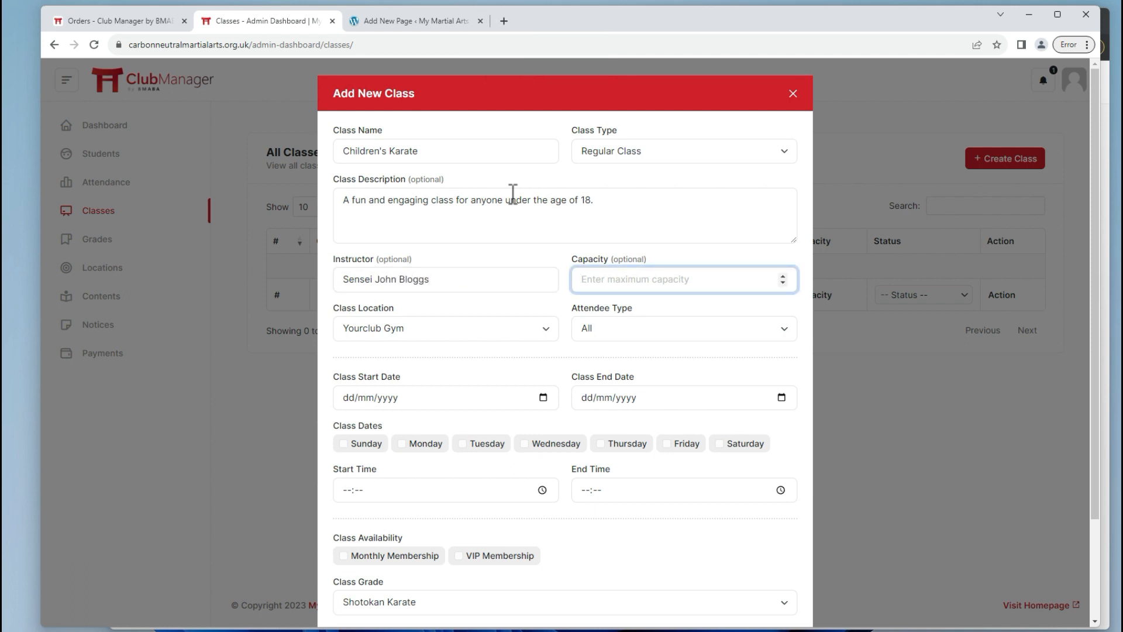
text(16)
Set location Midhurst College, kids only, running 24/10/2023 to 24/10/2024.
click(443, 332)
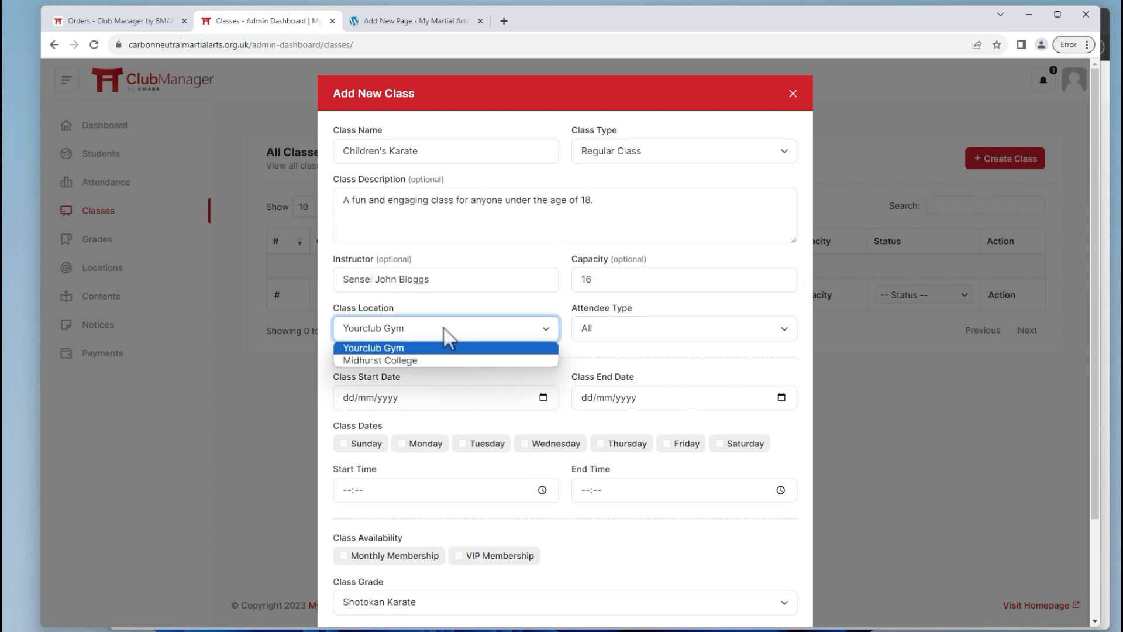
click(402, 360)
click(661, 331)
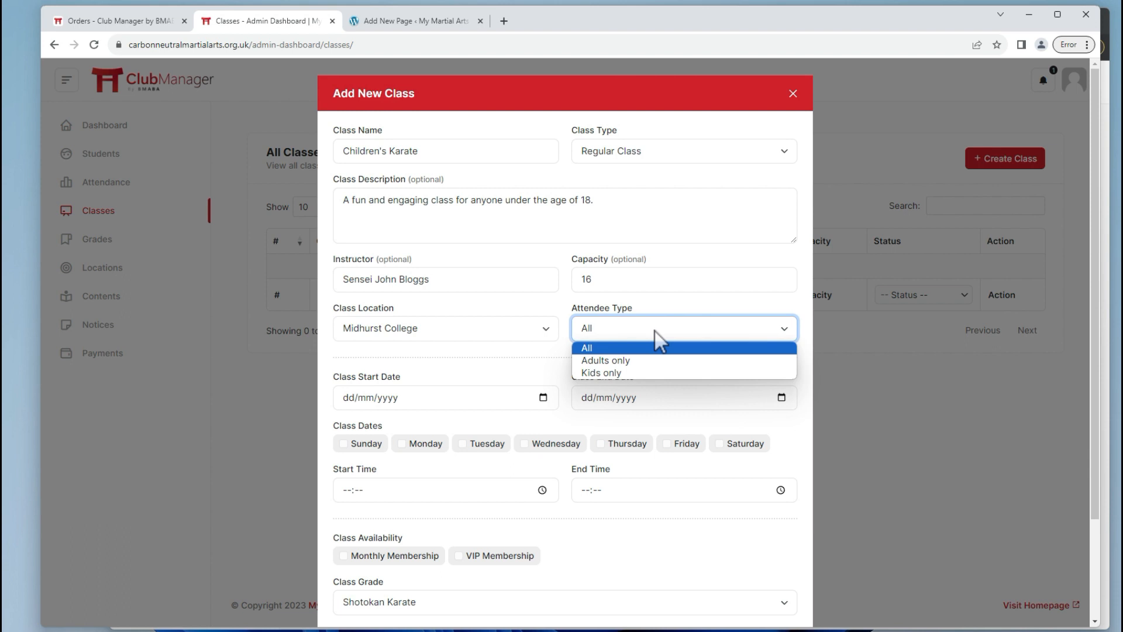
click(618, 374)
click(346, 402)
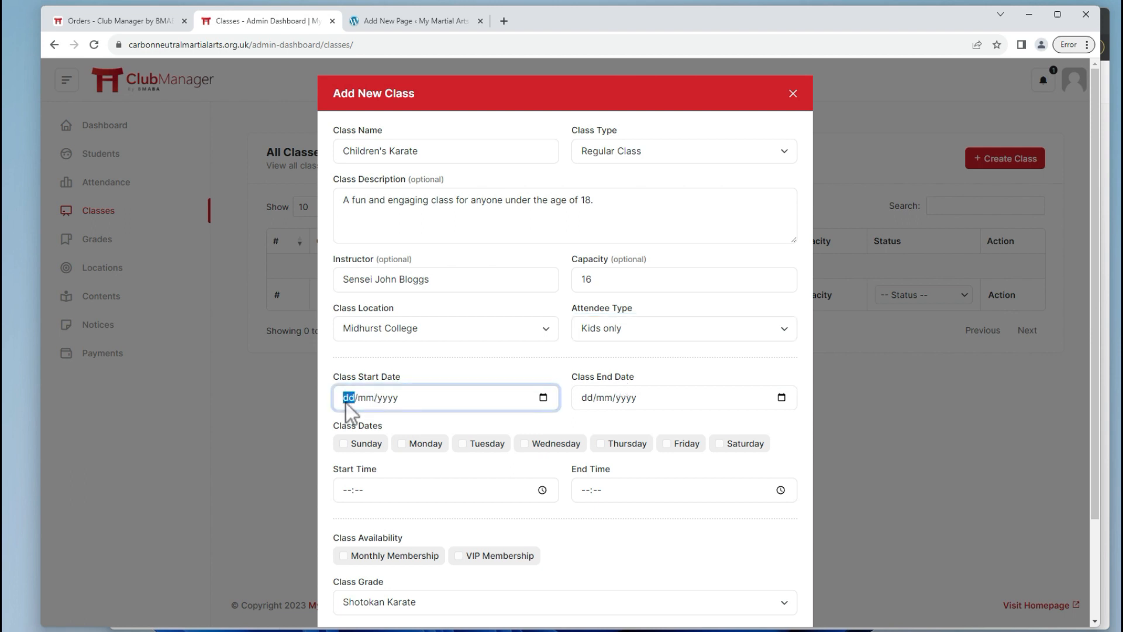
text(241032023)
key(Tab)
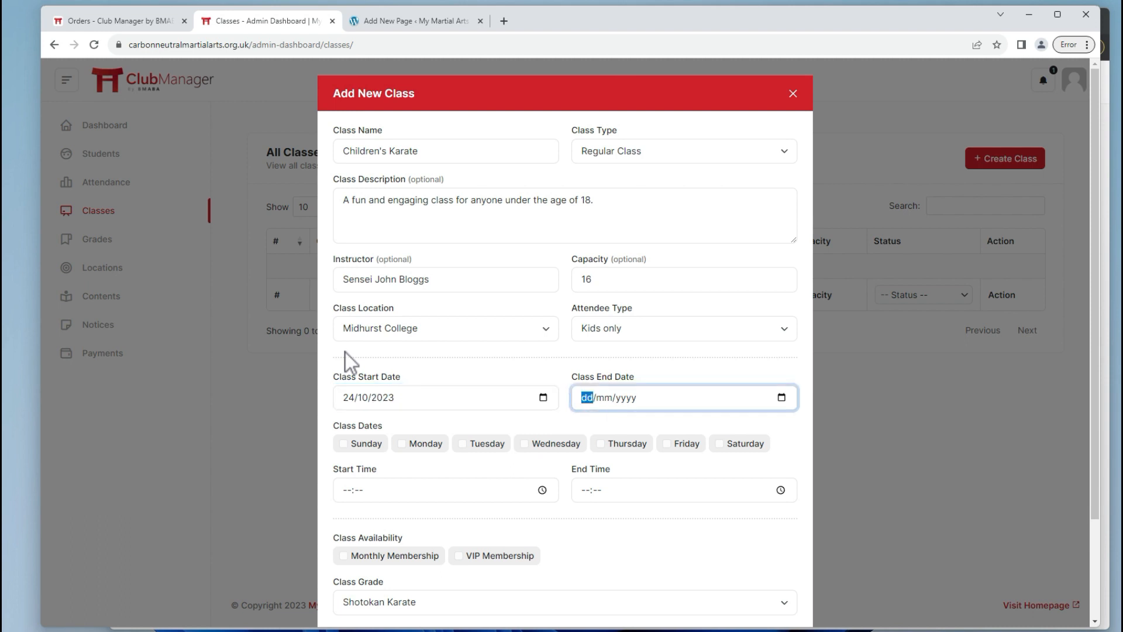
text(24/10/2024)
click(542, 369)
Schedule the class Monday, Wednesday and Friday from 18:00 to 19:30.
click(423, 445)
click(547, 445)
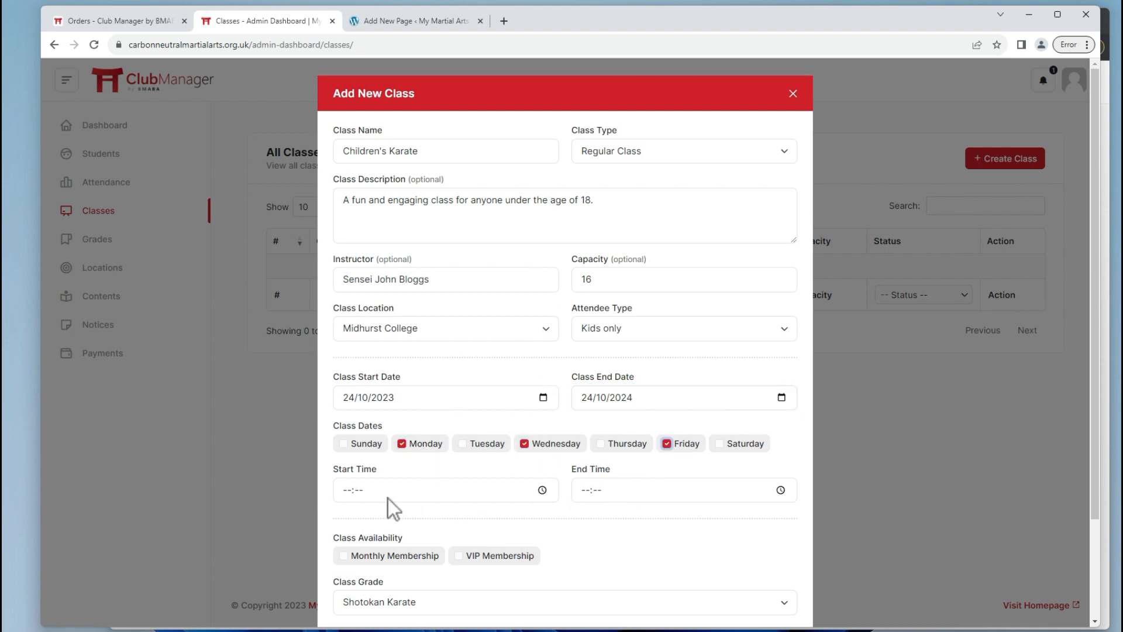
click(346, 490)
text(1800)
key(Tab)
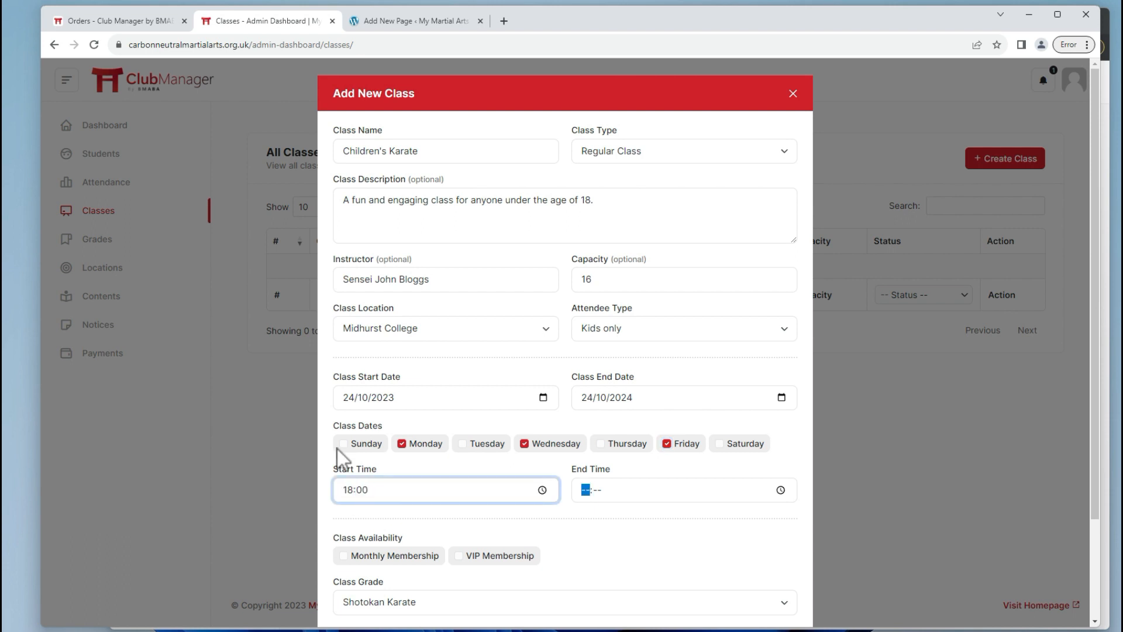
text(1)
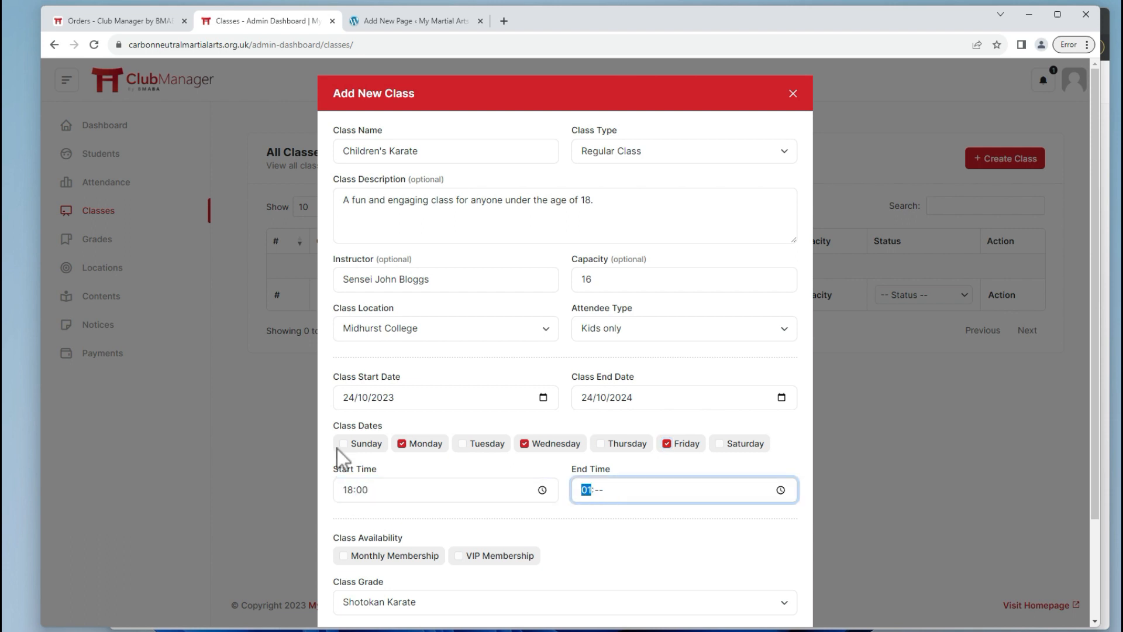
text(9:30)
scroll(641, 509, down, 2)
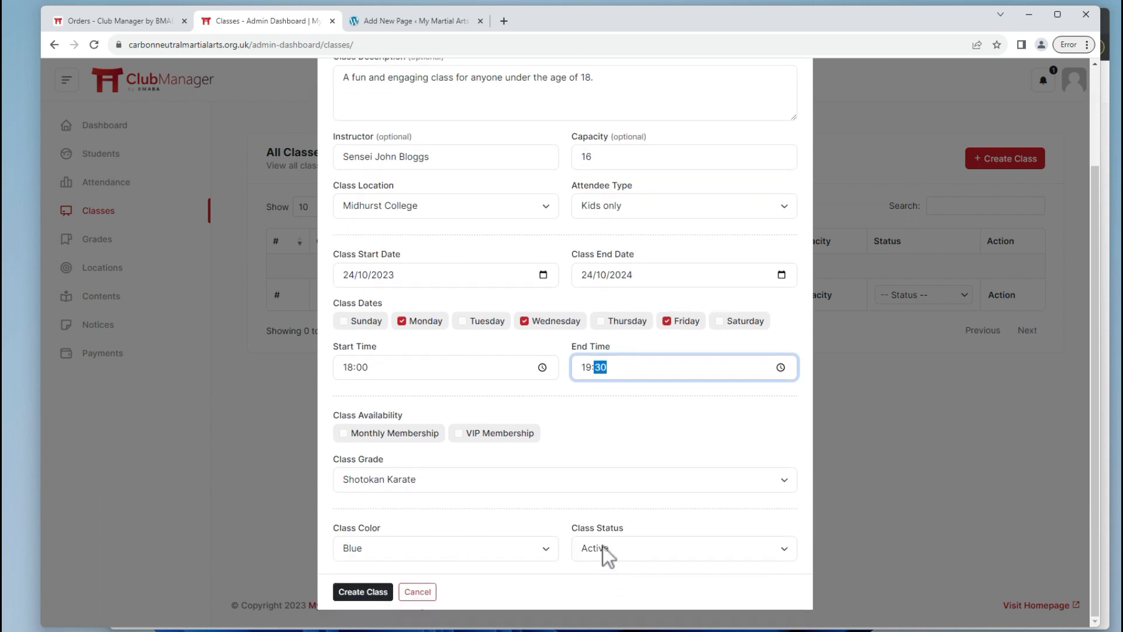
Offer it to Monthly and VIP members with Shotokan Karate grade, colour it Green, and create it.
click(344, 434)
click(459, 434)
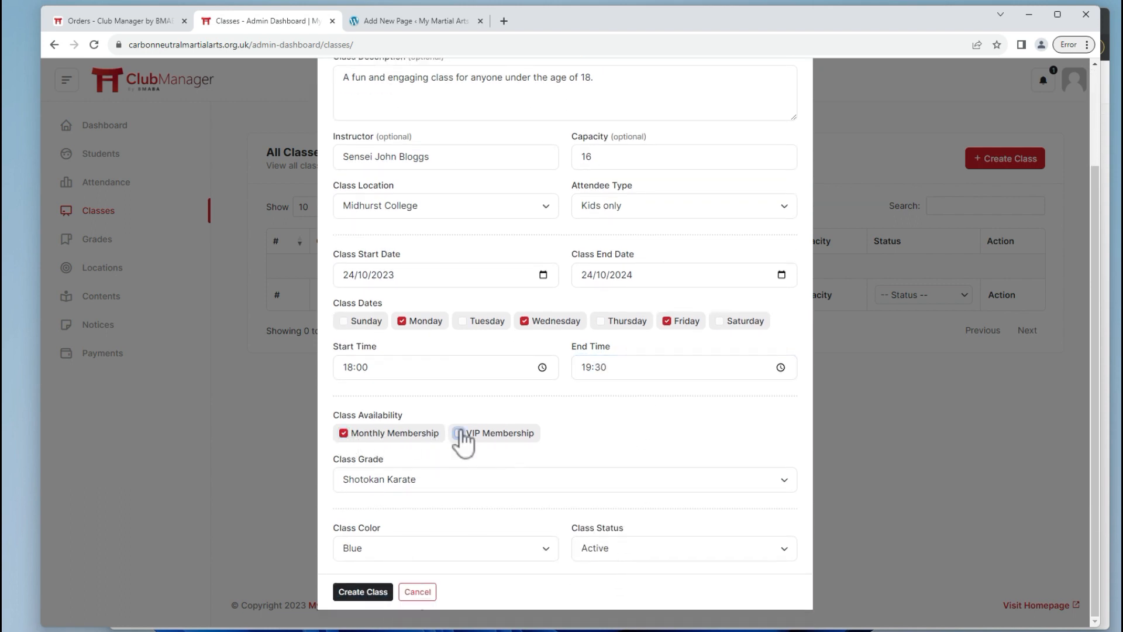
click(358, 478)
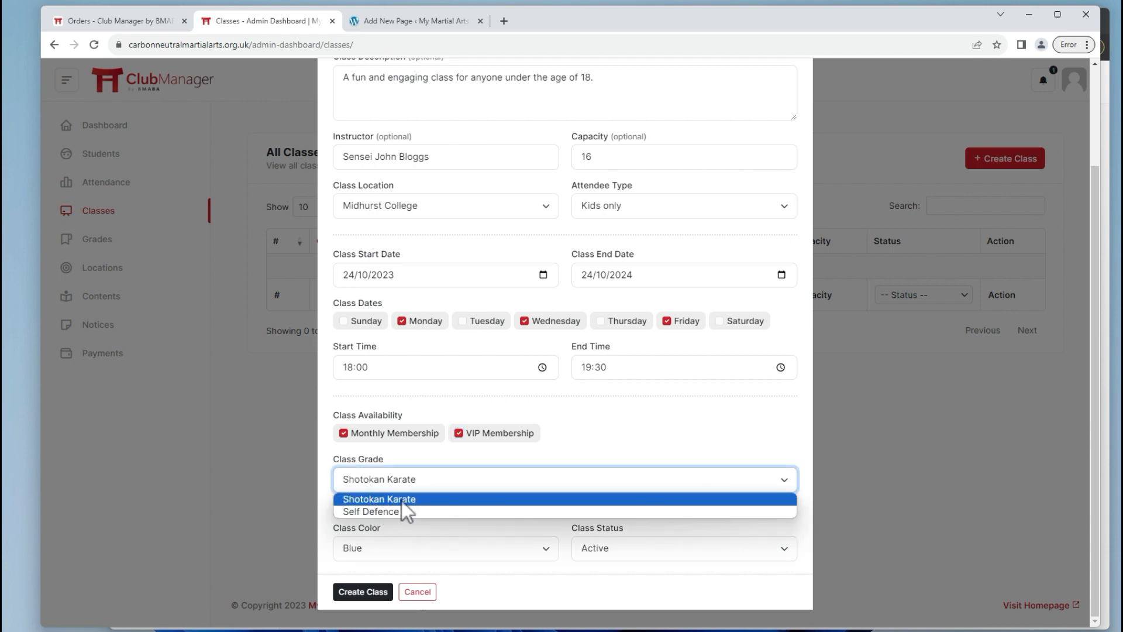
click(401, 500)
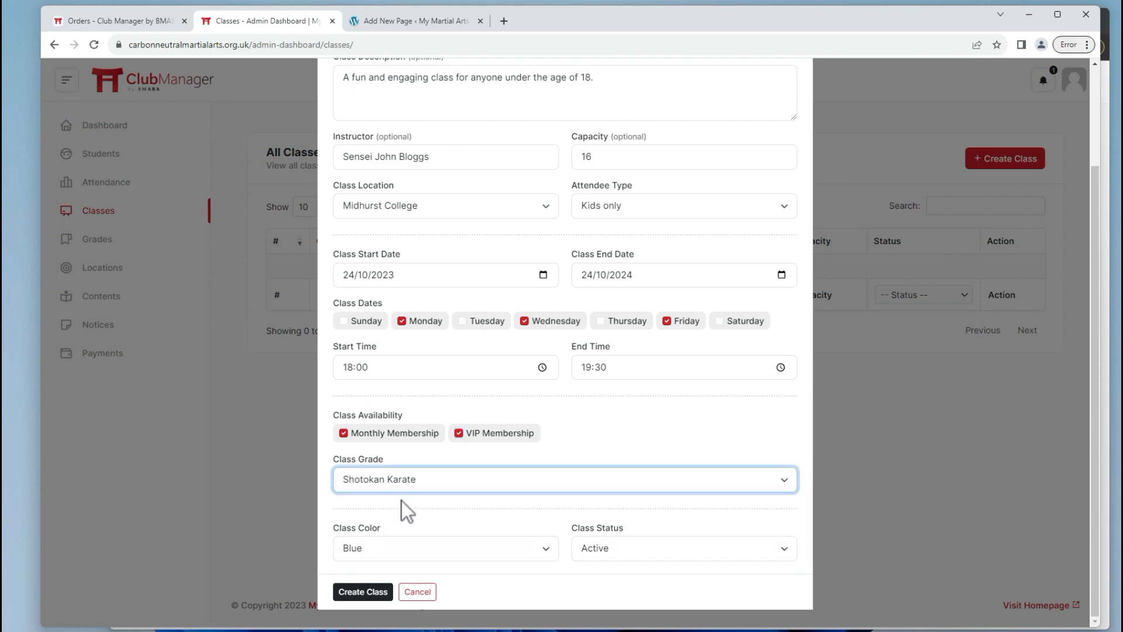
click(443, 555)
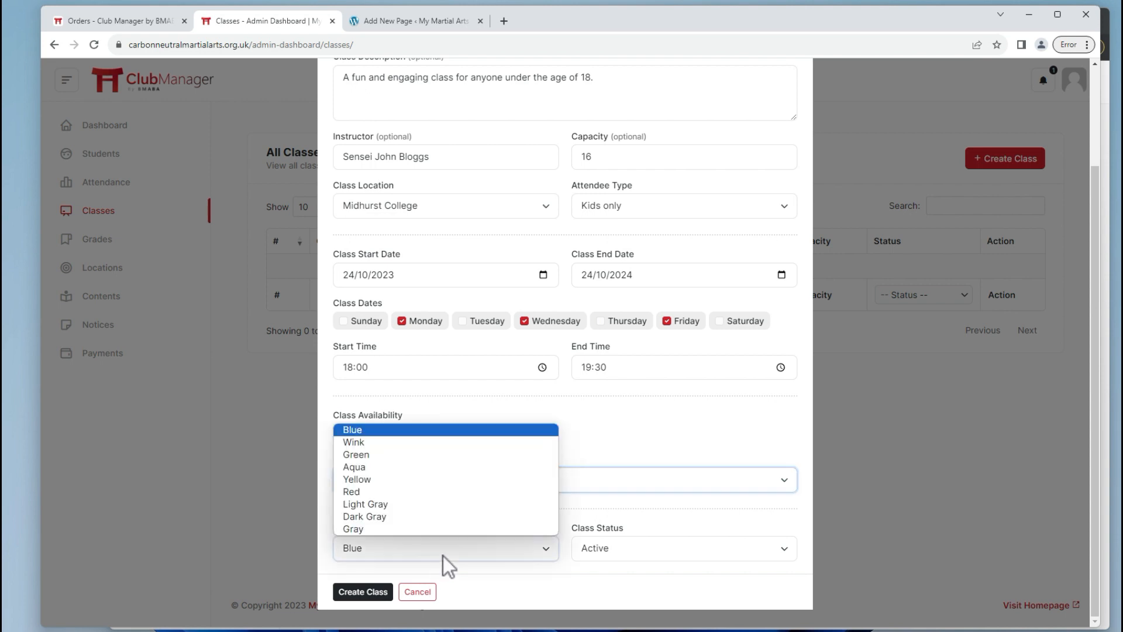
click(399, 455)
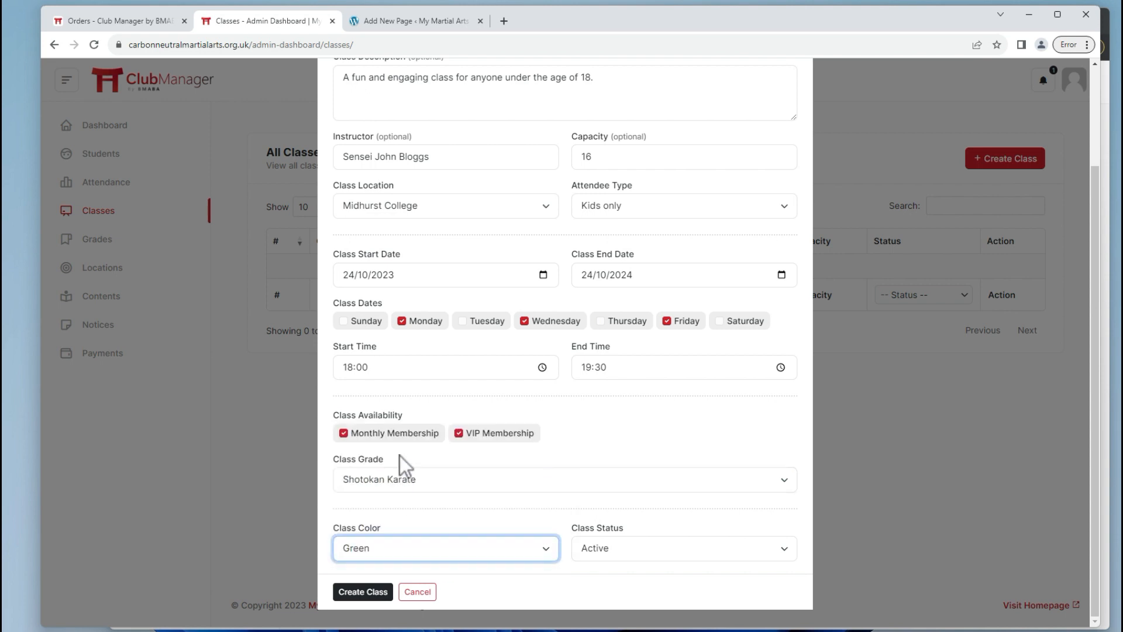
click(371, 592)
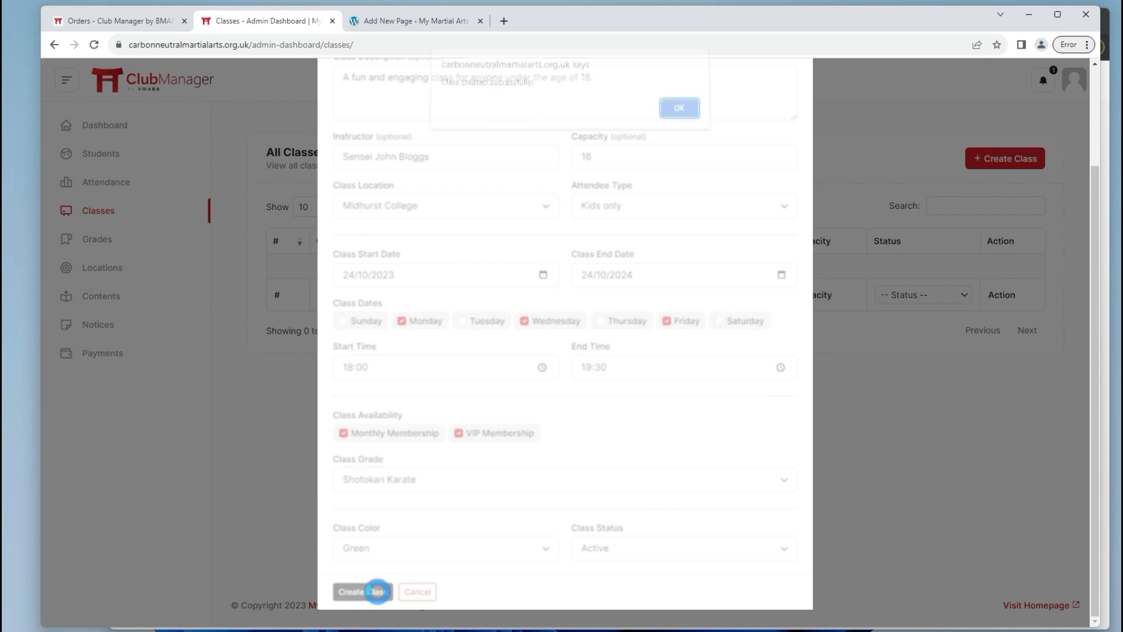
Dismiss the confirmation and view the student's class calendar by week.
click(679, 109)
key(alt+Tab)
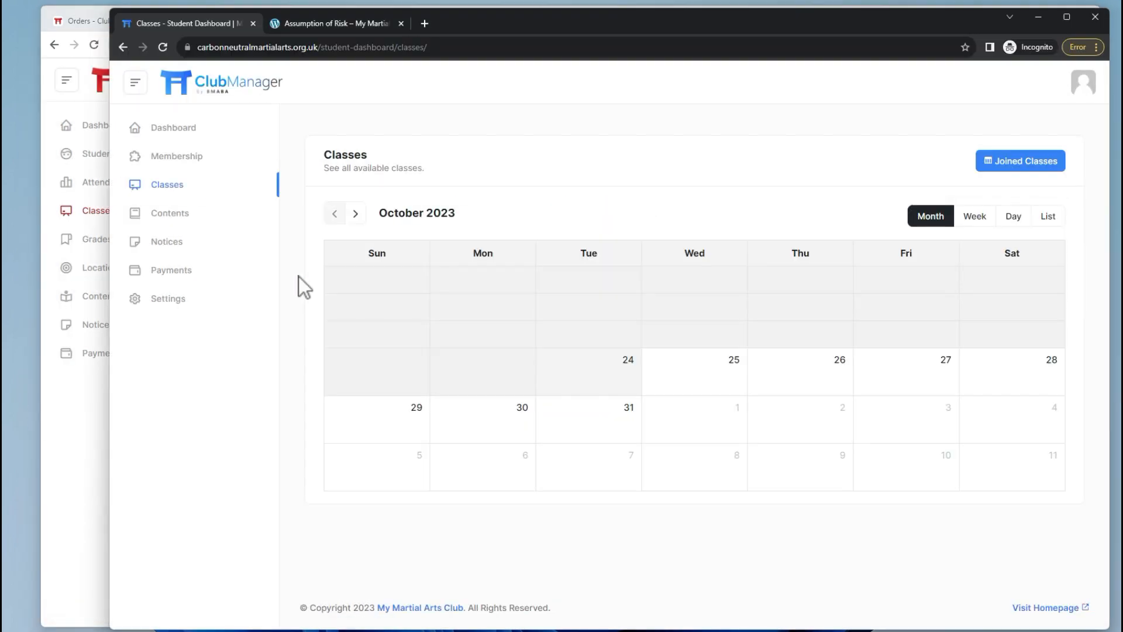
click(176, 189)
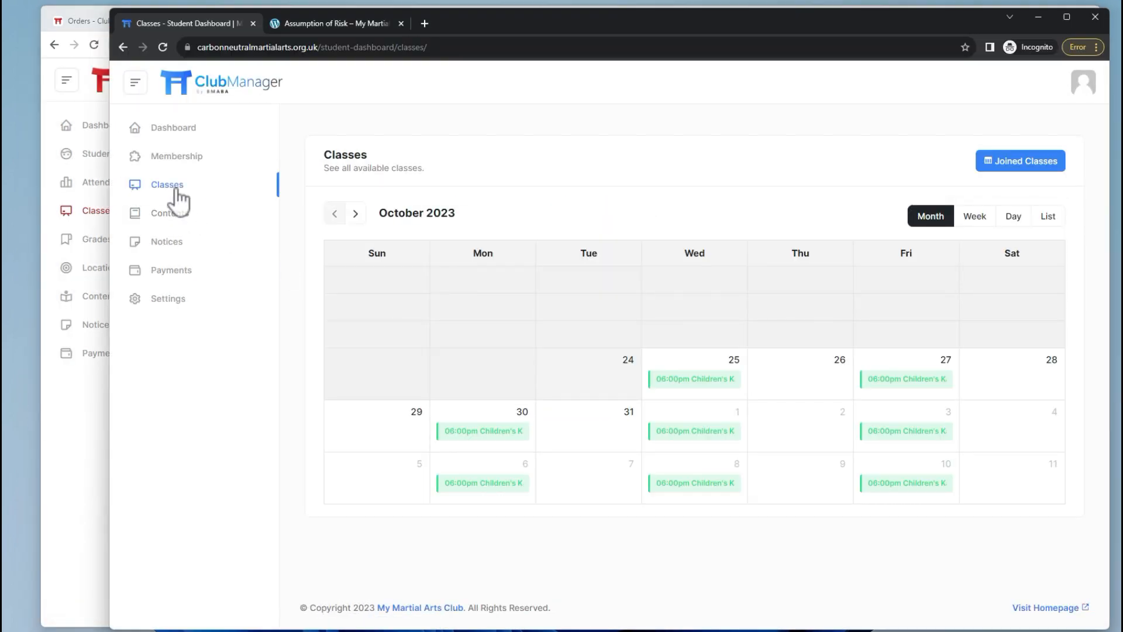
click(982, 216)
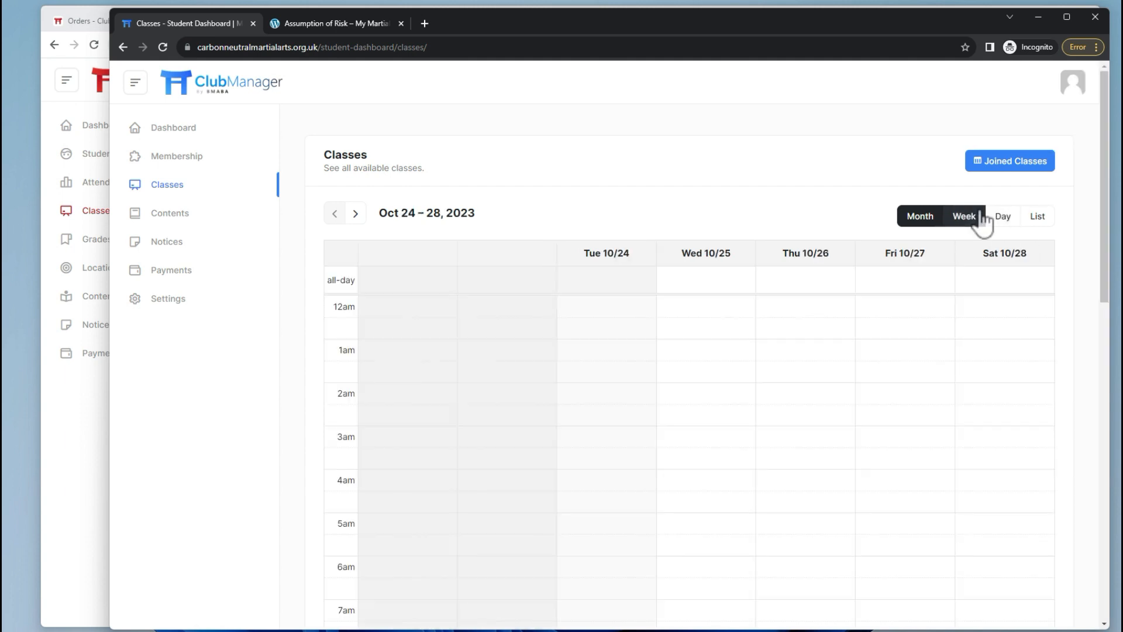
scroll(830, 326, down, 4)
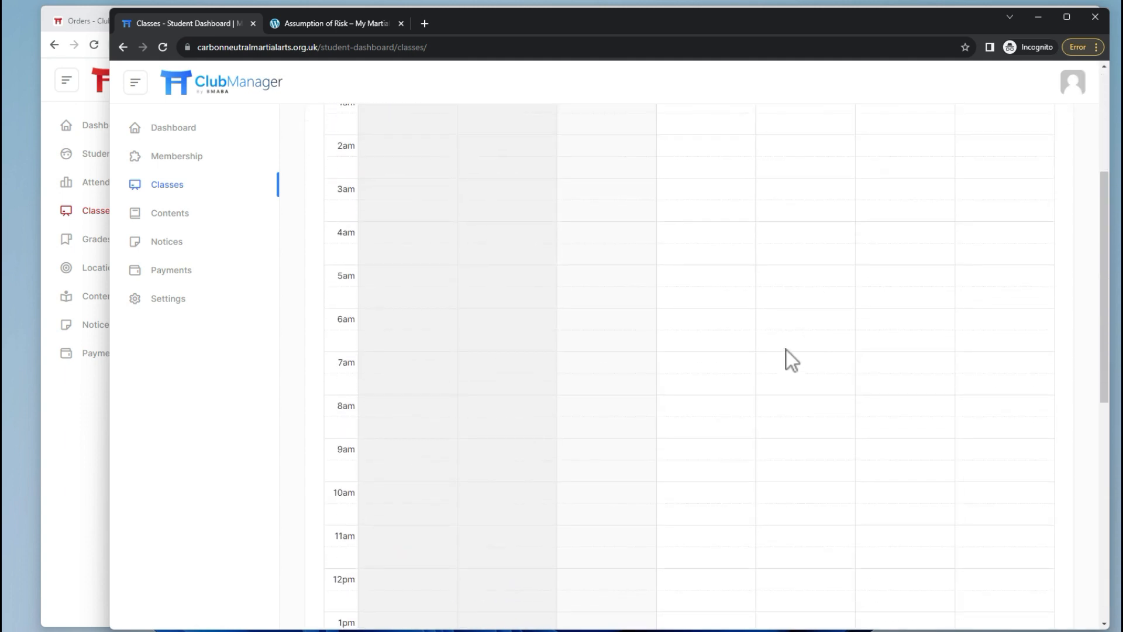
scroll(781, 357, down, 8)
drag(1106, 452, 1095, 134)
Check the day view for October 25, then the list and month views.
click(1000, 215)
scroll(759, 386, down, 13)
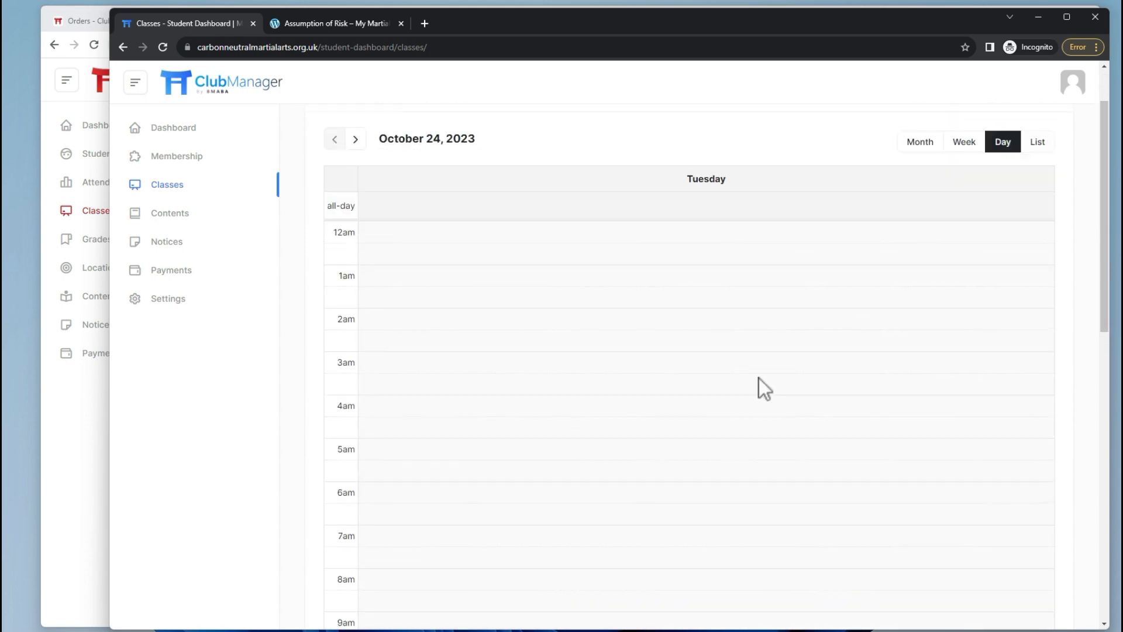
scroll(702, 377, up, 7)
scroll(708, 360, up, 6)
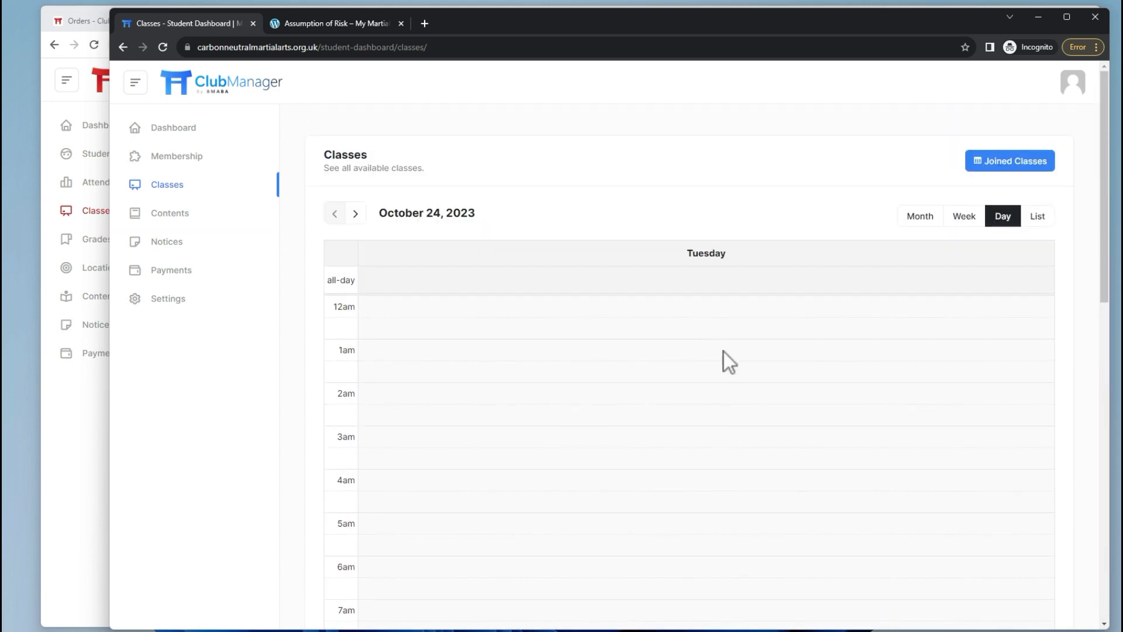
click(354, 214)
scroll(707, 377, down, 12)
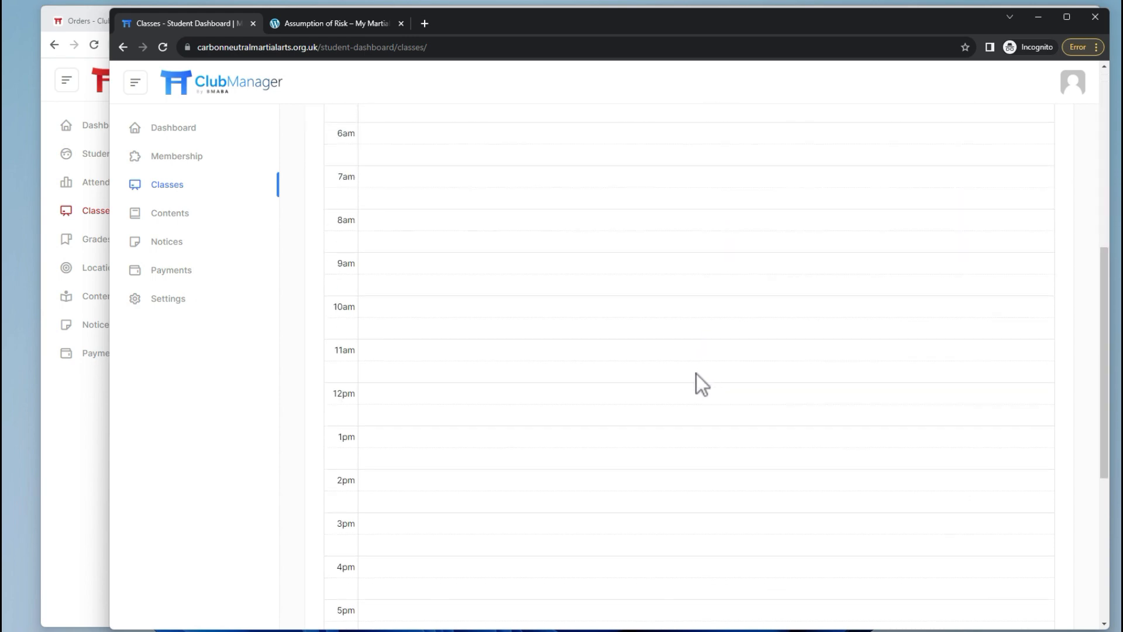
scroll(731, 353, up, 12)
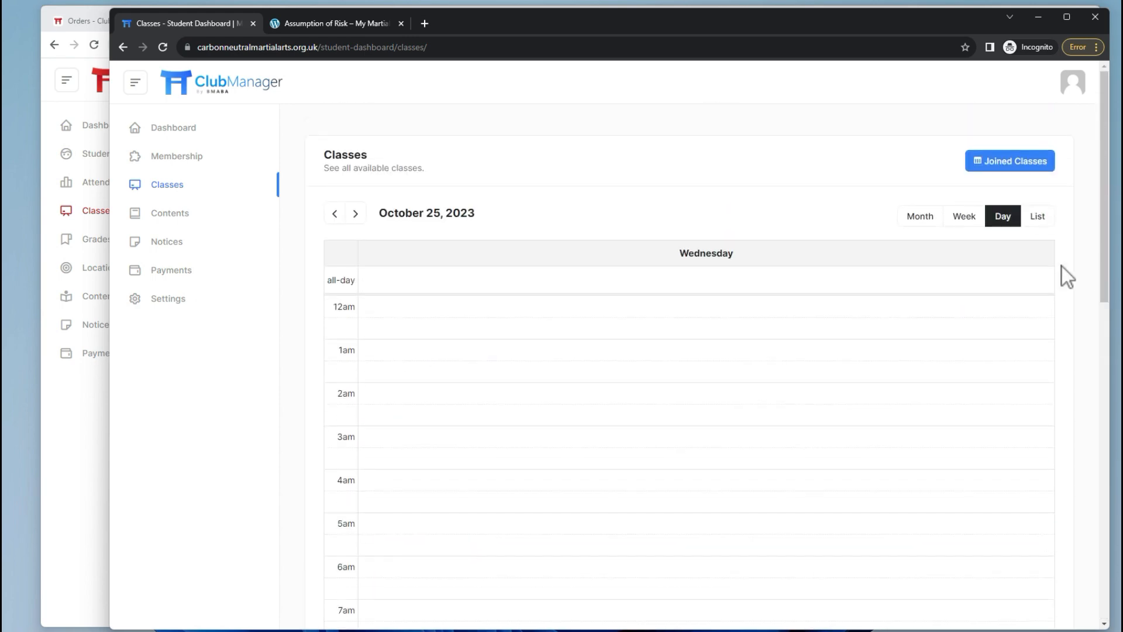
click(1037, 216)
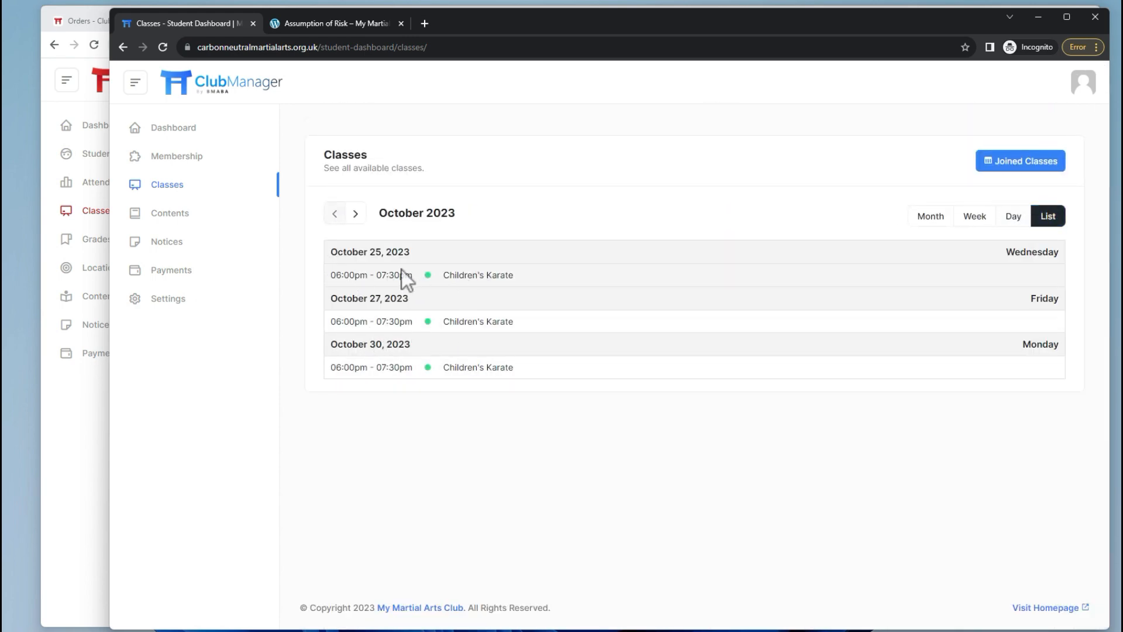
click(931, 217)
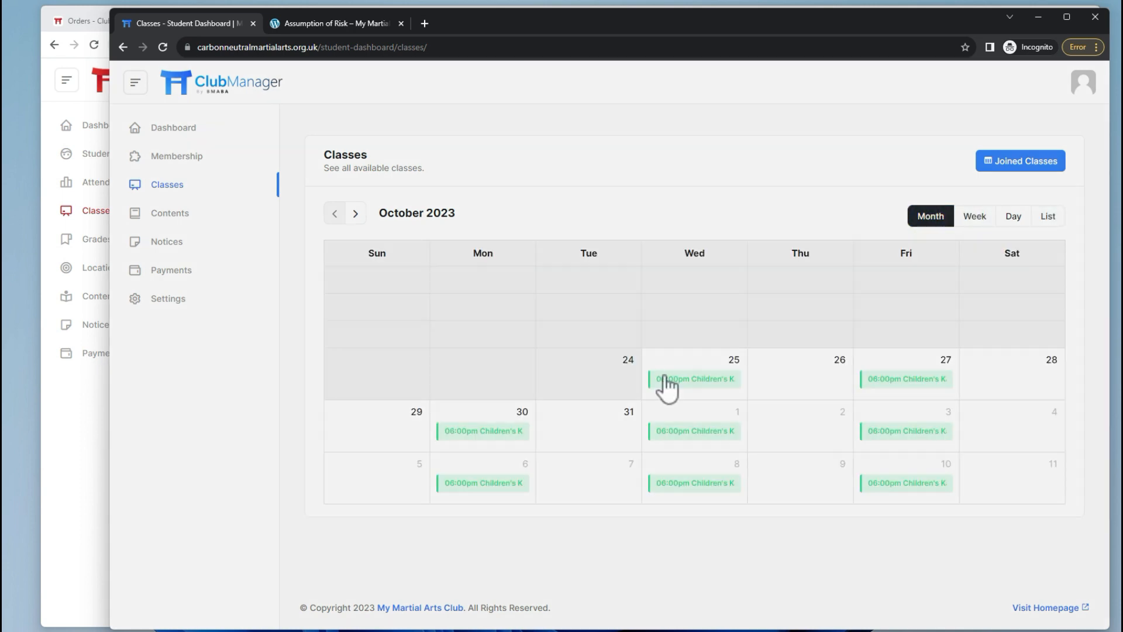
Inspect the October 25 Children's Karate class details, then return to the admin window.
click(667, 381)
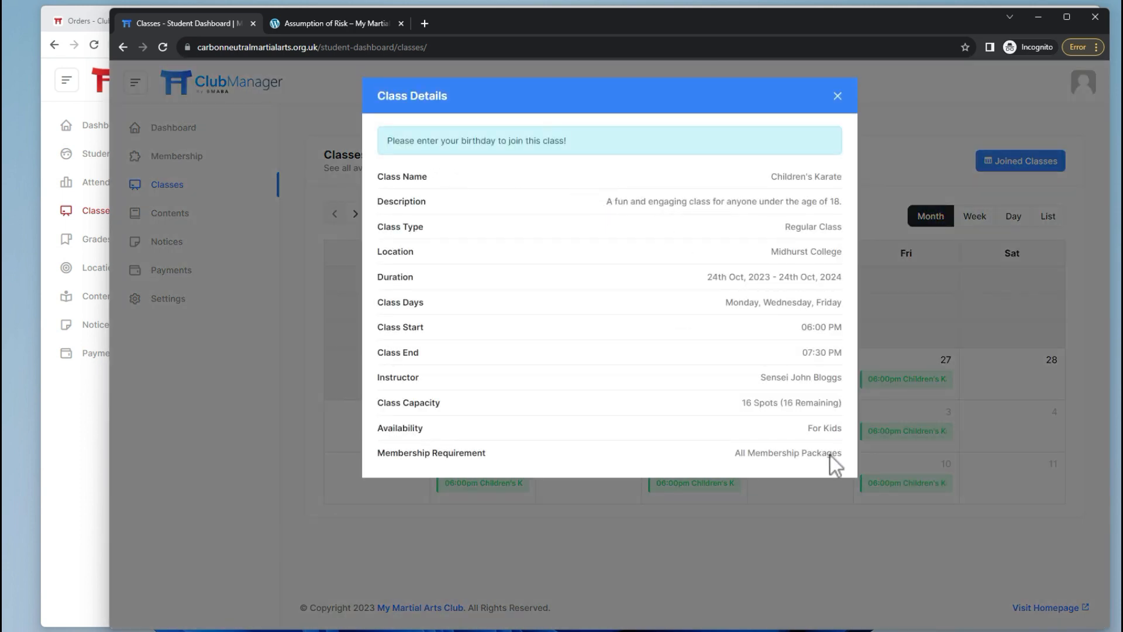
drag(389, 142, 572, 148)
click(572, 149)
click(837, 96)
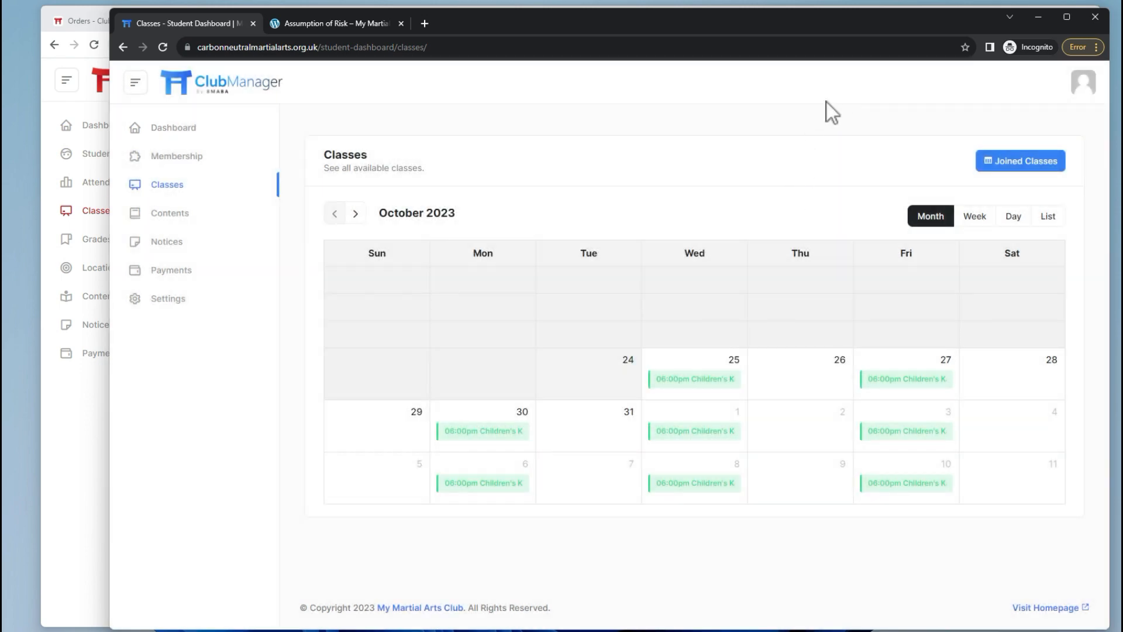
key(alt+Tab)
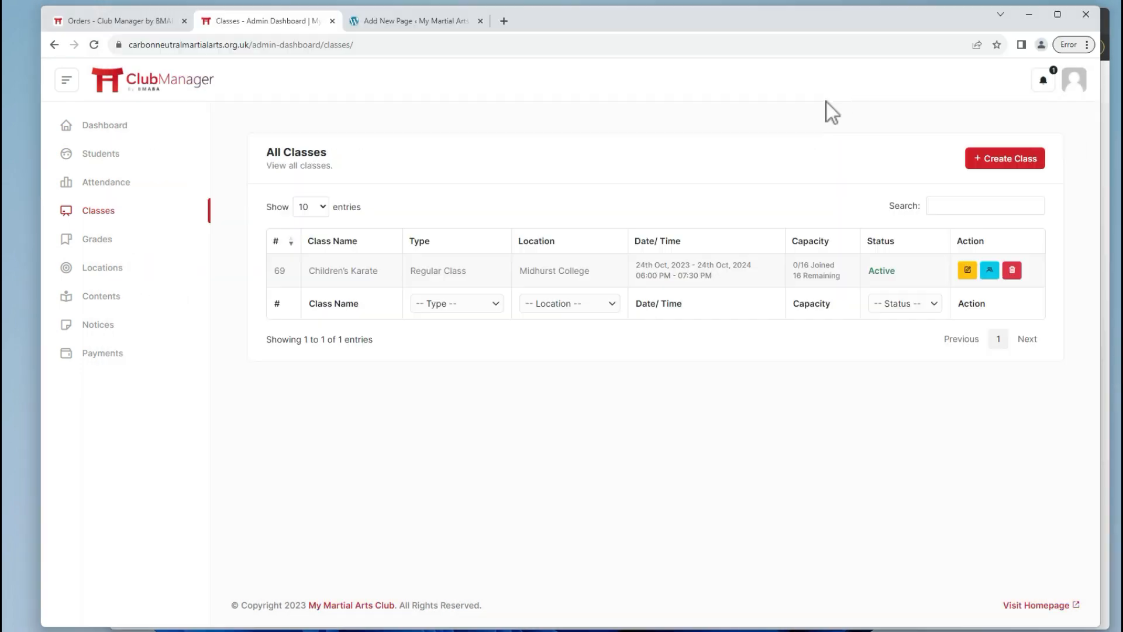
Start a new class named 'Self Defence' described as self defence for all the family.
click(1003, 159)
key(Caps_Lock)
click(460, 154)
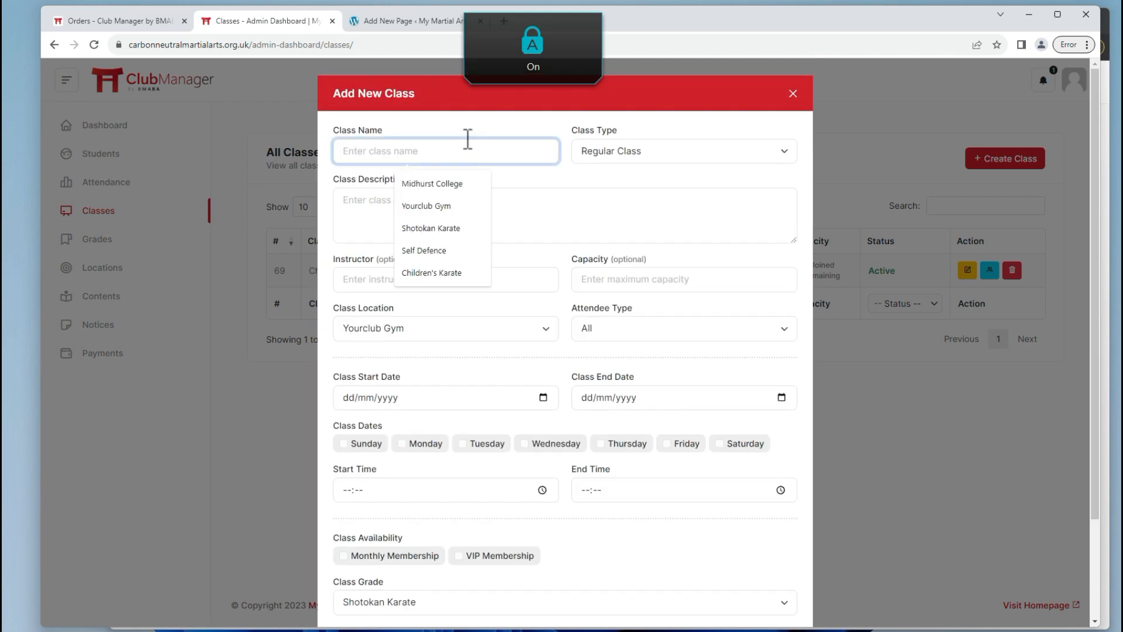
text(Self Defen)
key(Caps_Lock)
text(ce)
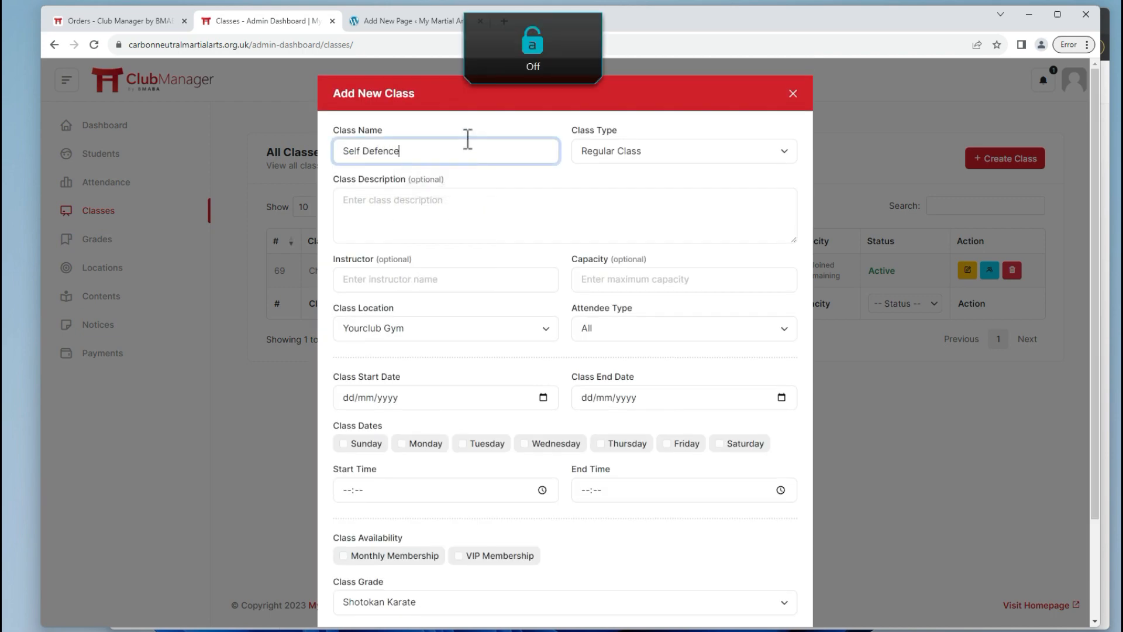
key(Tab)
key(Tab)
key(Caps_Lock)
text(S)
key(Caps_Lock)
text(el)
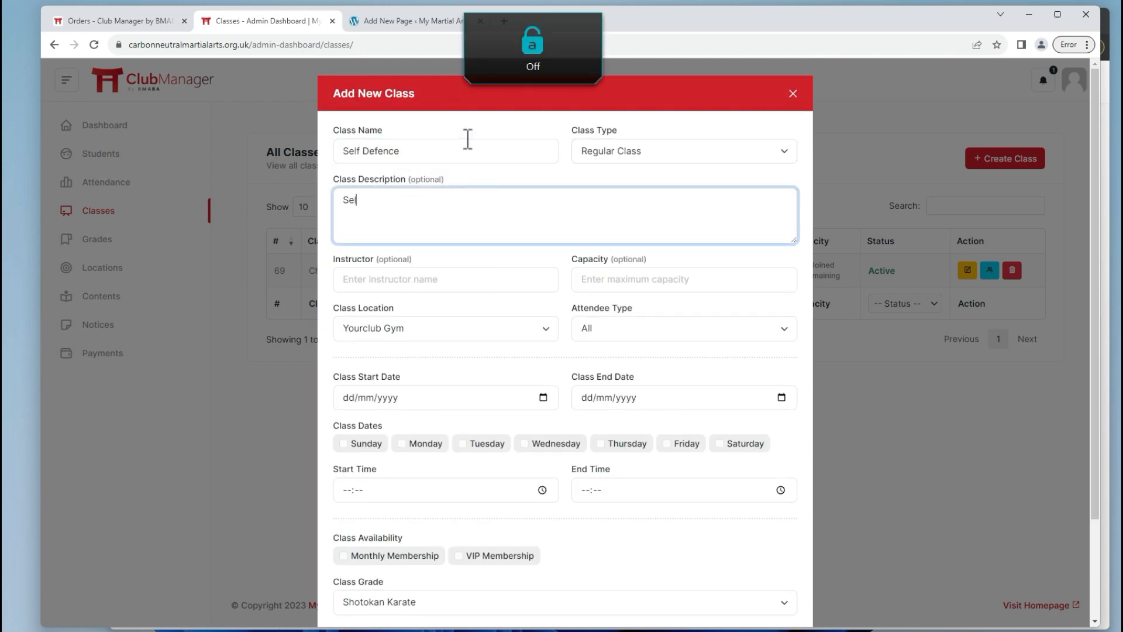
text(f Defence for all the family.)
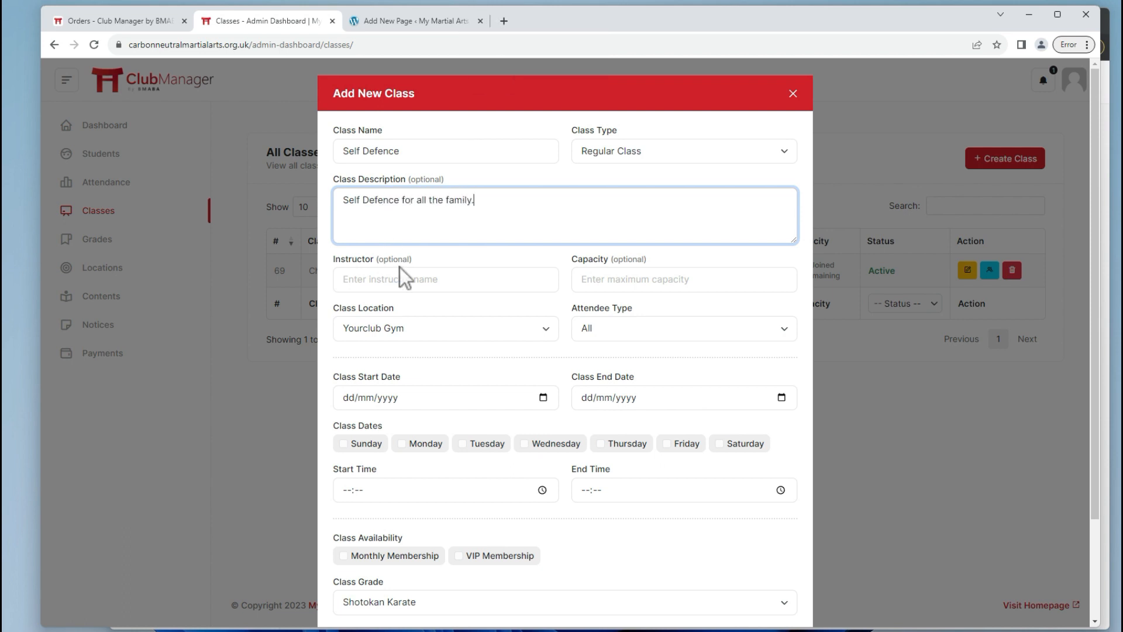
Set capacity 20, attendee type All, and dates 24/10/2023 to 24/10/2024.
click(621, 278)
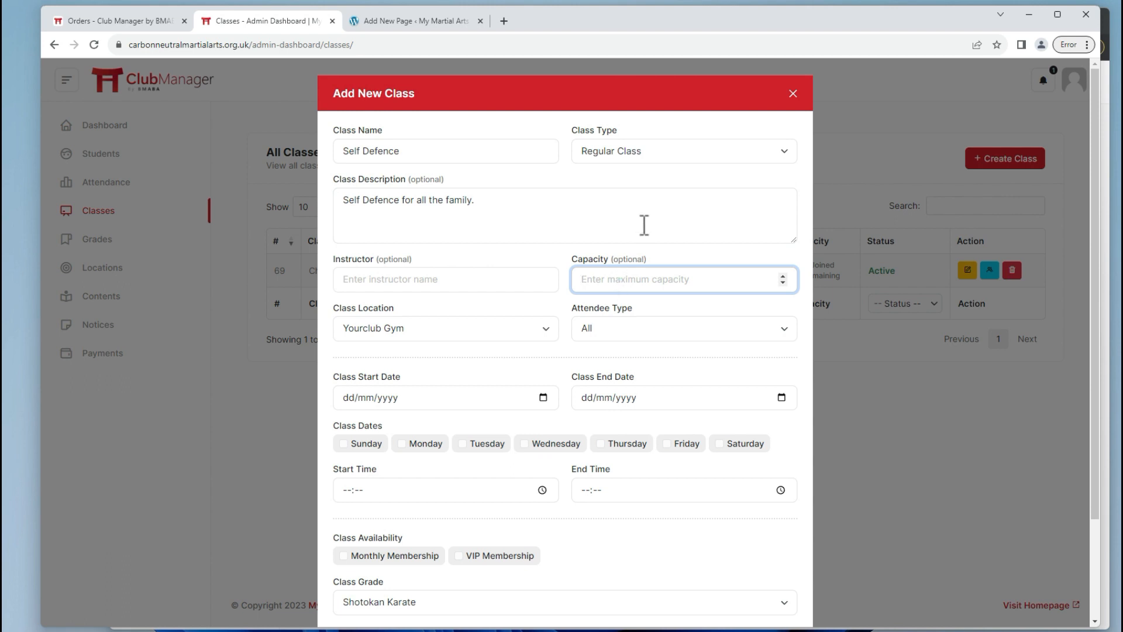
text(20)
key(Tab)
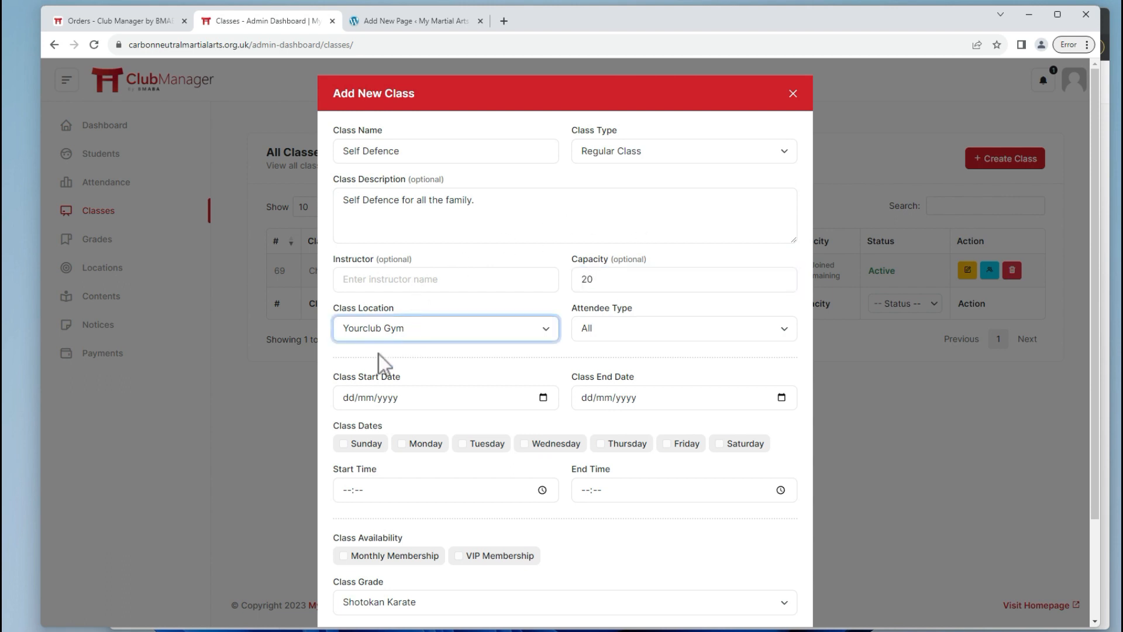
click(599, 329)
click(606, 351)
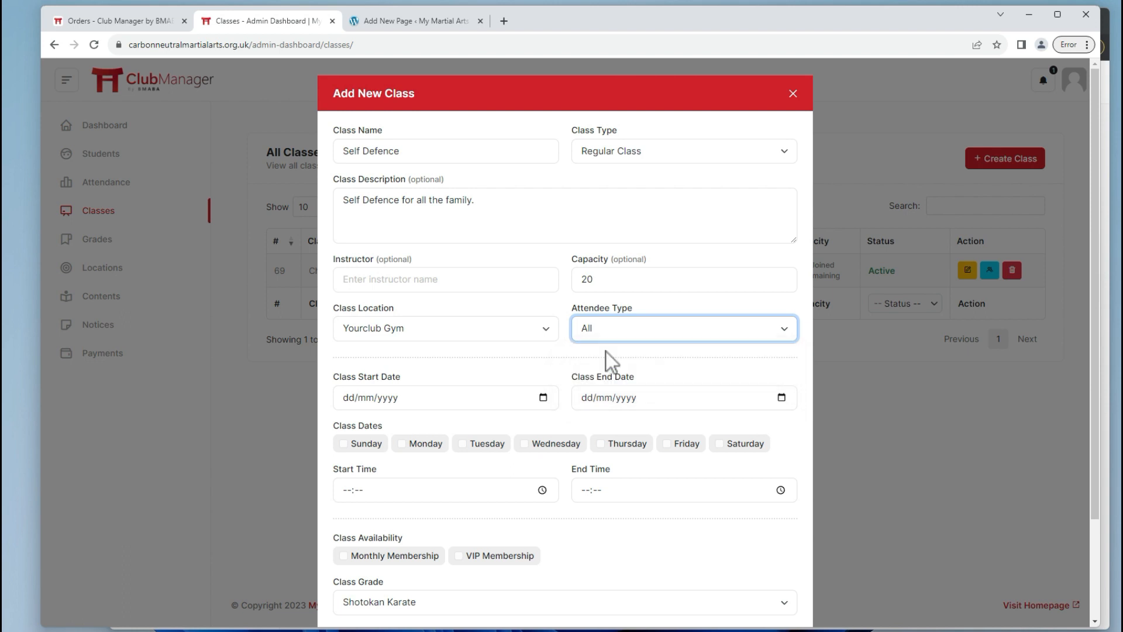
click(355, 395)
text(24/10/2023)
key(Tab)
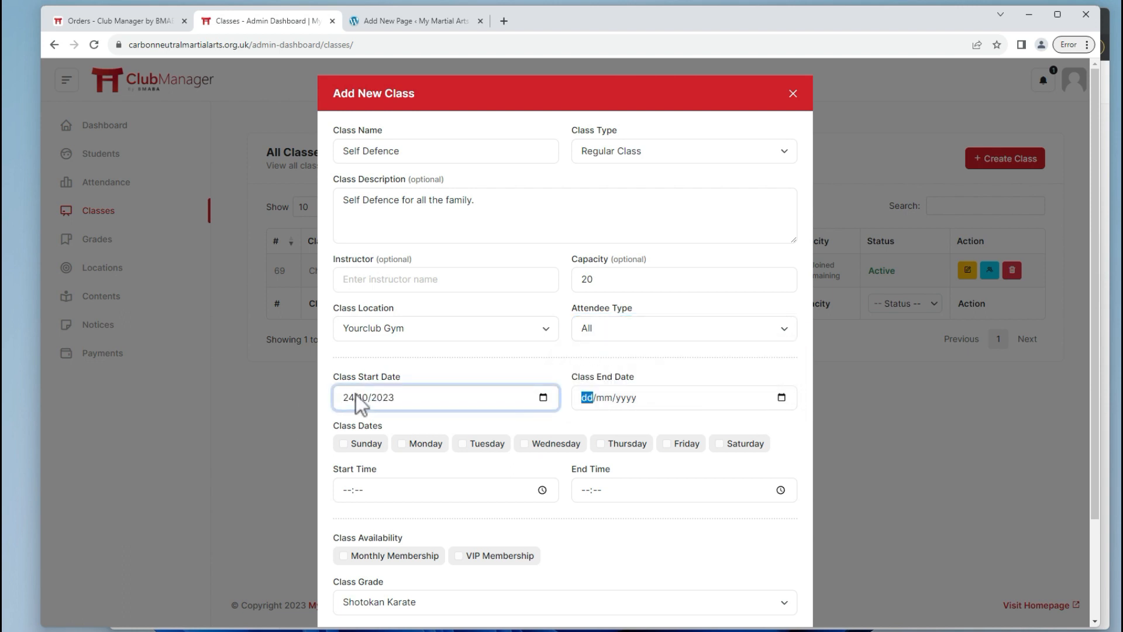
text(24/10/20)
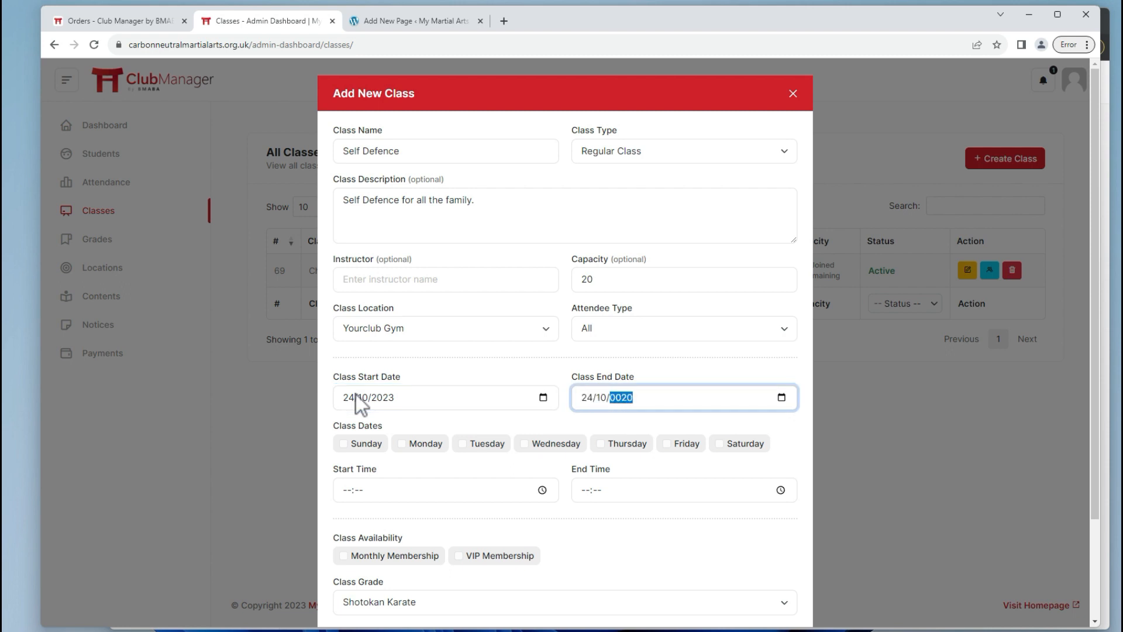
text(24)
Schedule it Sunday, Wednesday and Thursday from 20:00 to 21:00.
key(Tab)
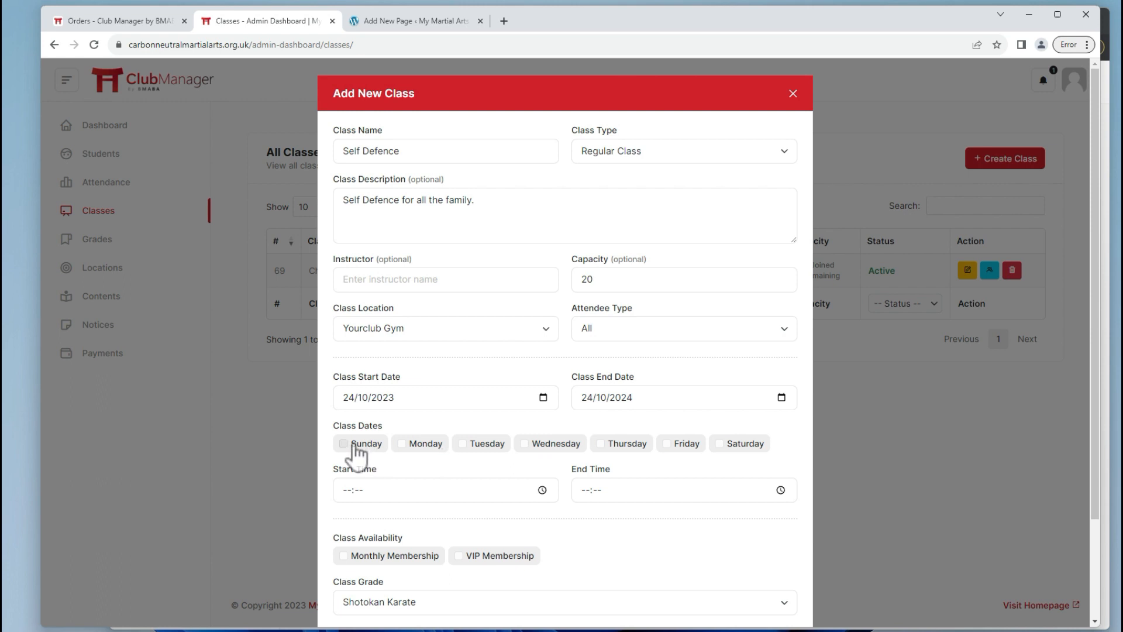
click(353, 445)
click(533, 447)
click(613, 449)
click(347, 490)
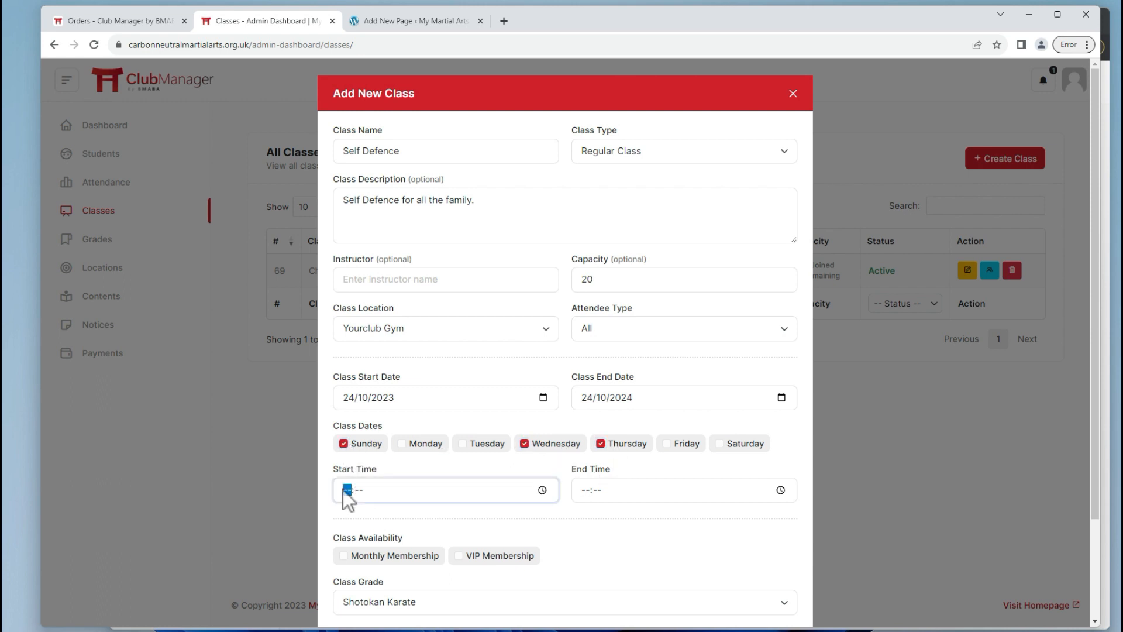
text(2000)
key(Tab)
text(2100)
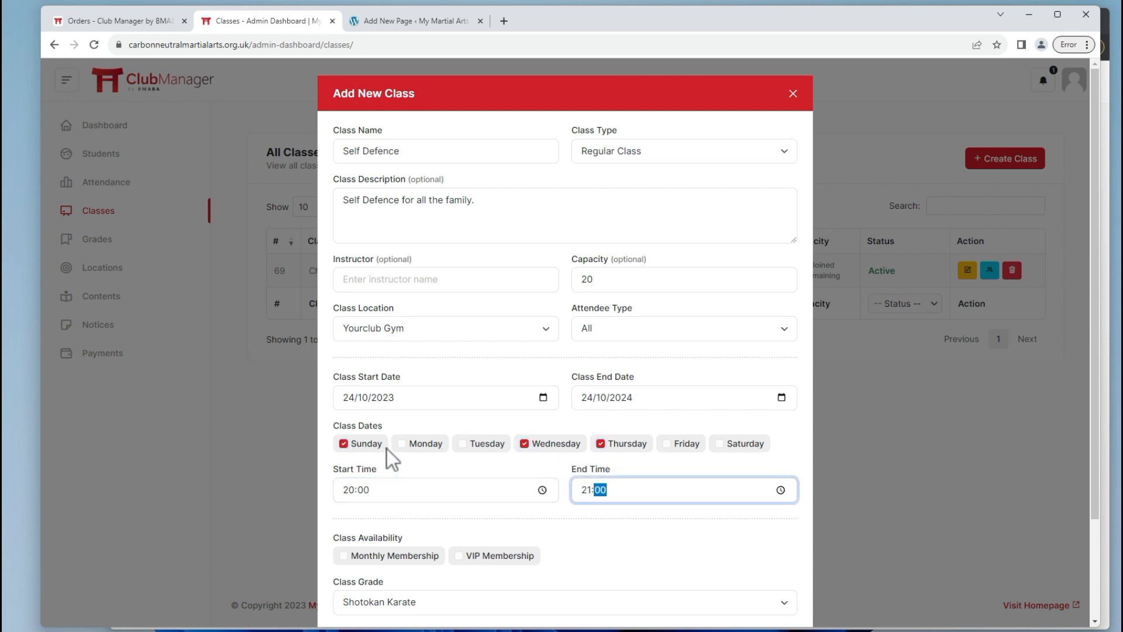
scroll(387, 448, down, 3)
Give the Self Defence class VIP membership, Self Defence grade and Wink colour, then create it.
click(458, 434)
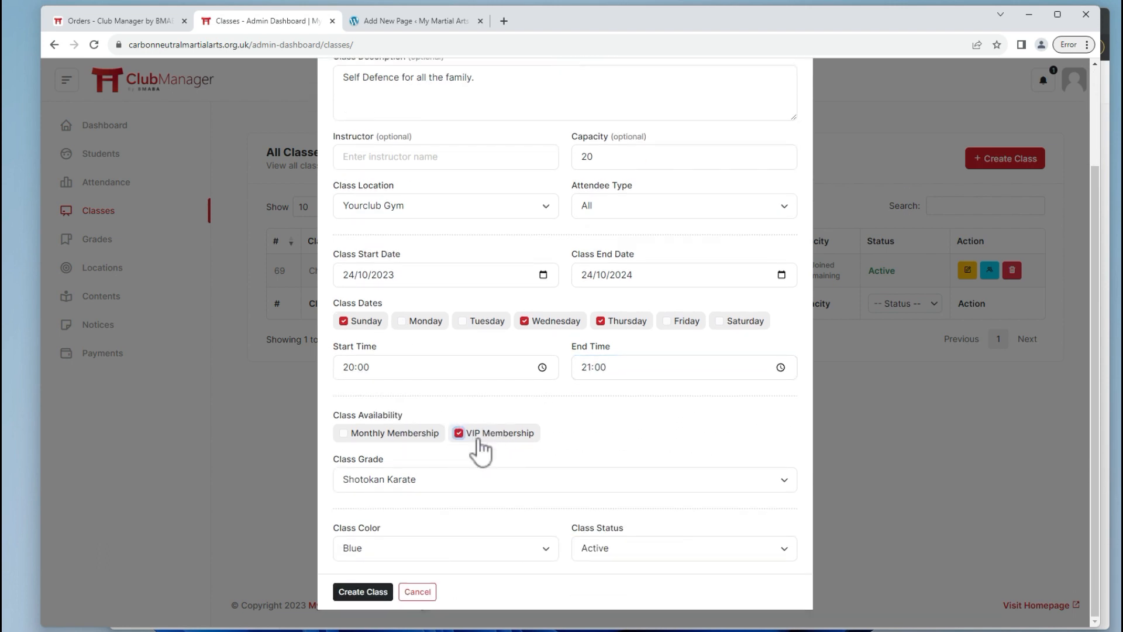
click(406, 471)
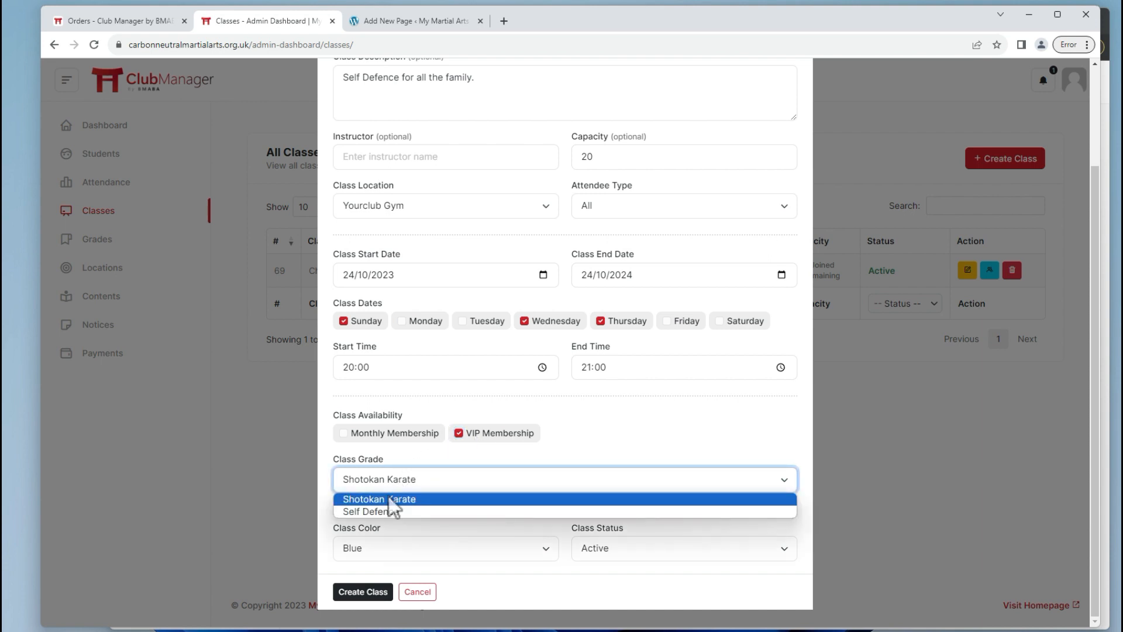
click(383, 513)
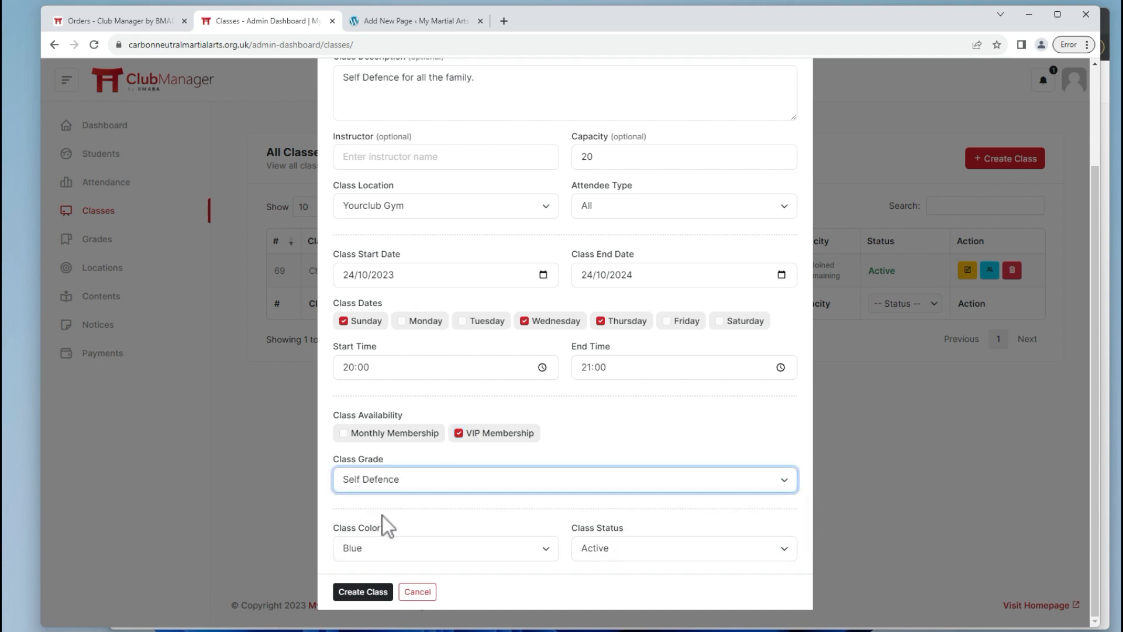
click(384, 550)
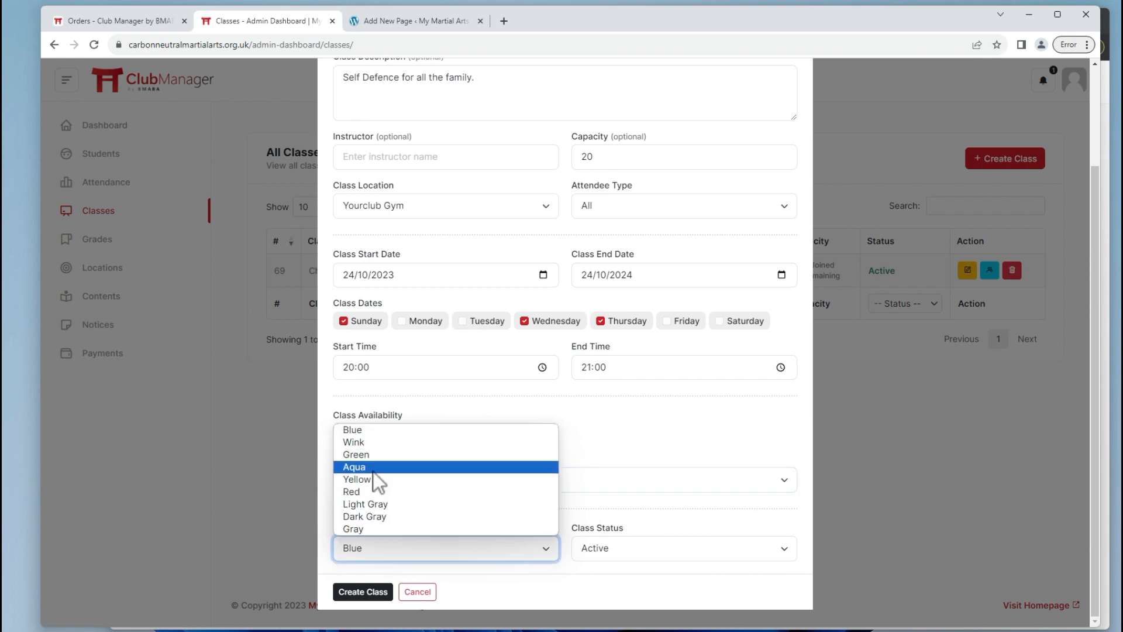
click(381, 443)
click(366, 592)
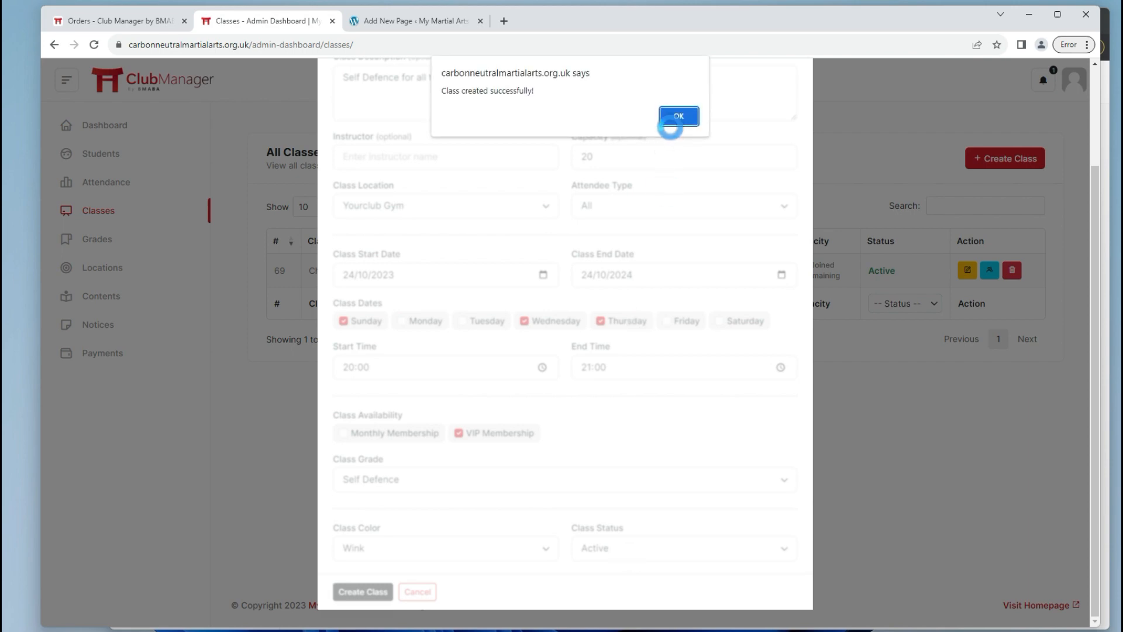
click(677, 115)
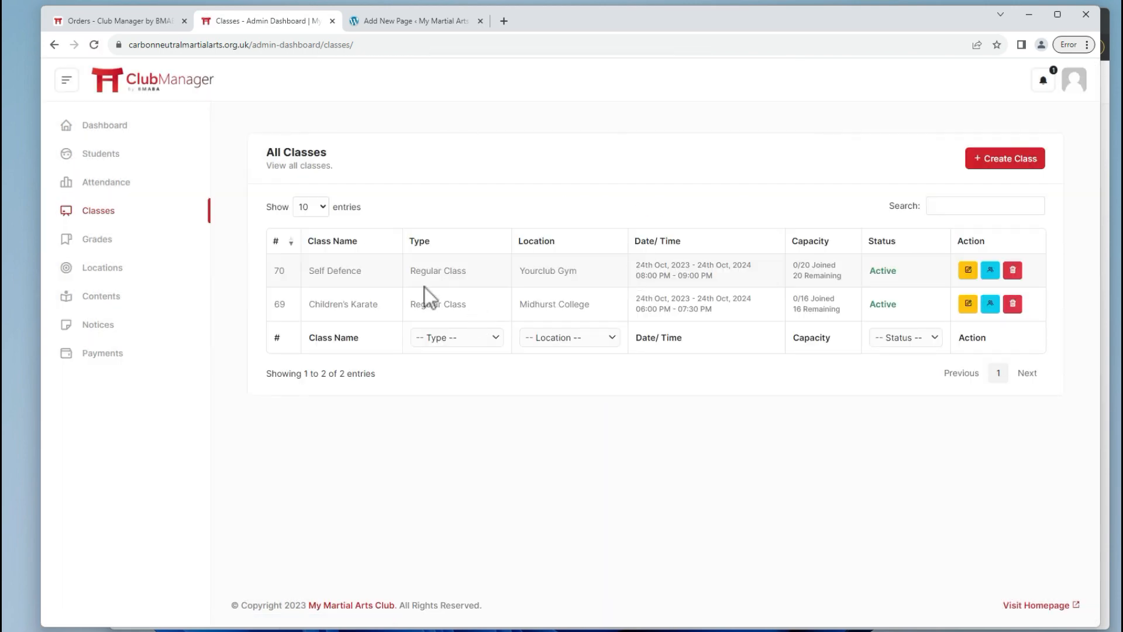
Reload the student calendar and confirm Sun 29 Self Defence isn't available for their membership.
key(alt+Tab)
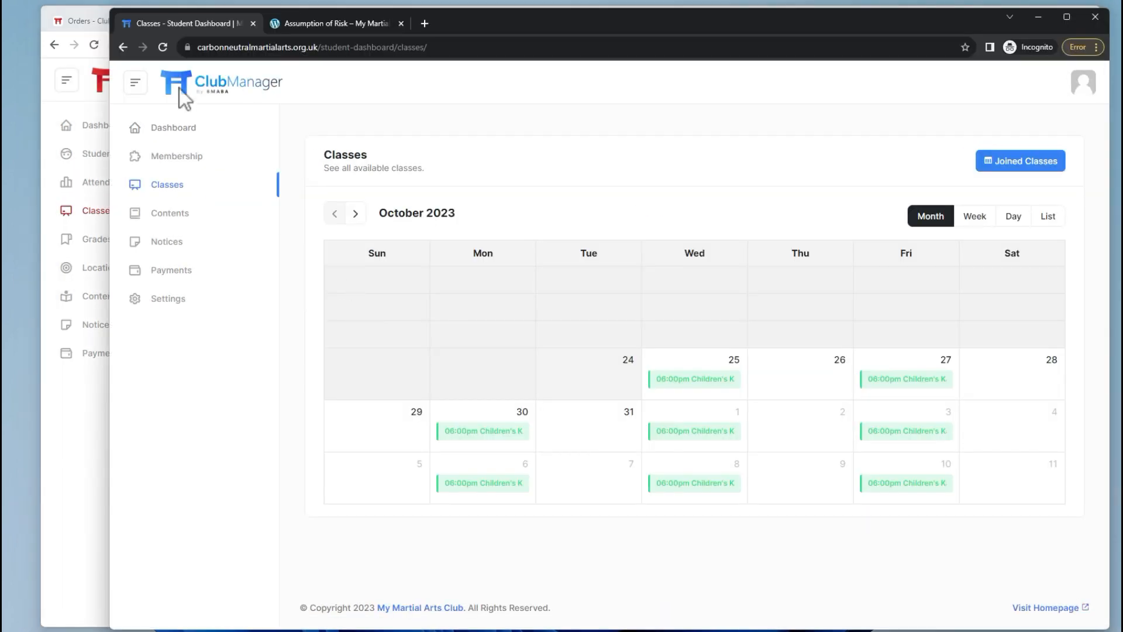
click(162, 47)
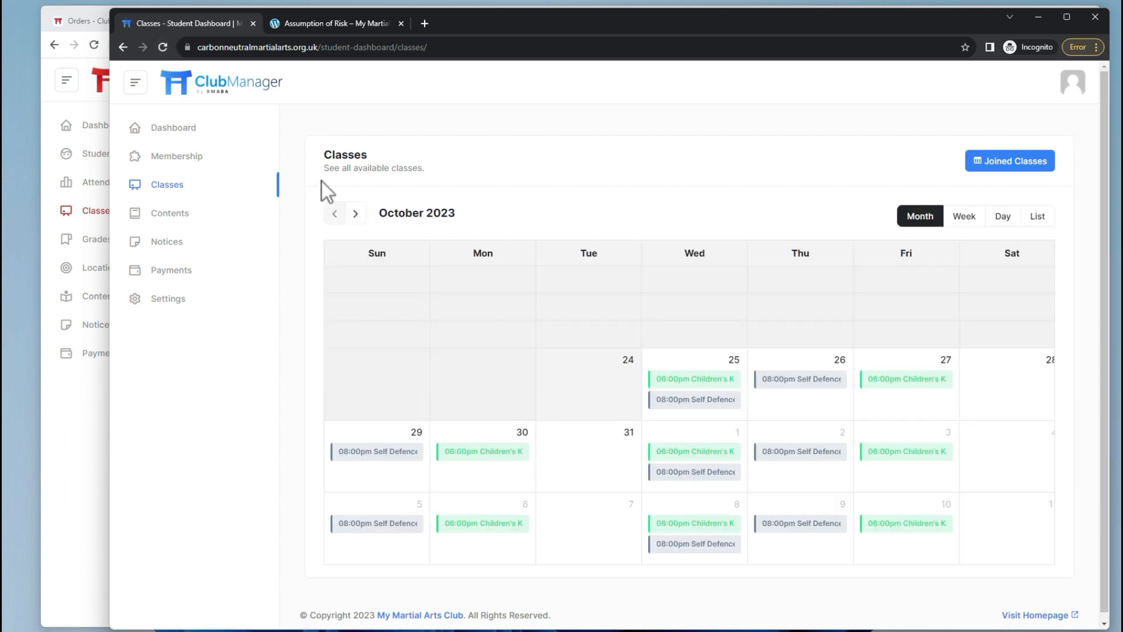
scroll(663, 339, down, 1)
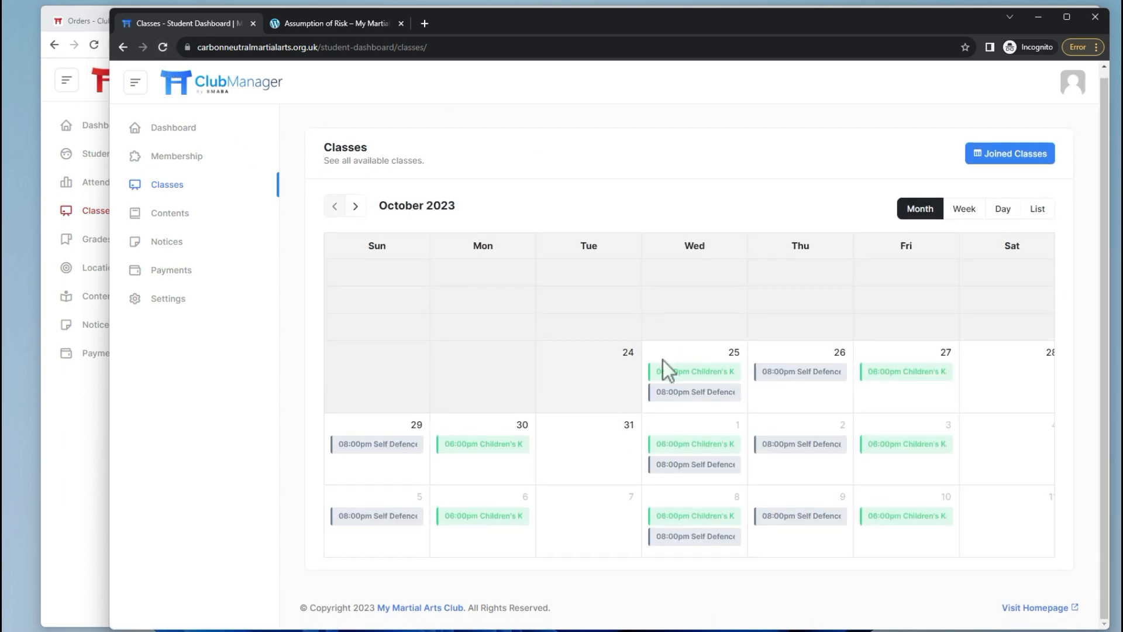
click(408, 450)
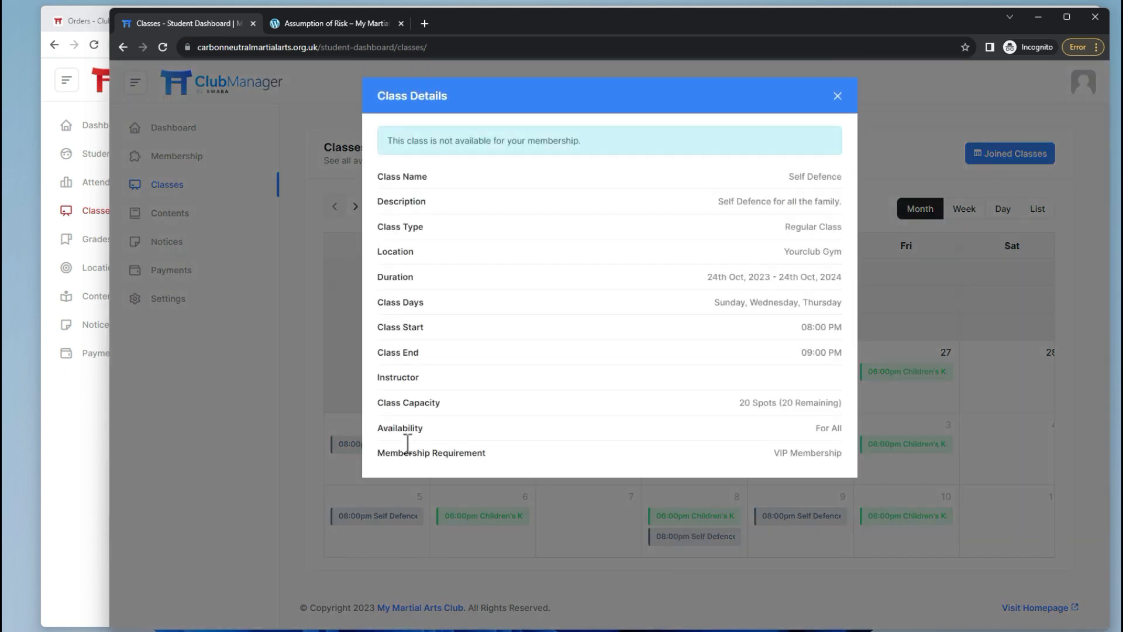
drag(390, 140, 586, 161)
drag(392, 141, 581, 142)
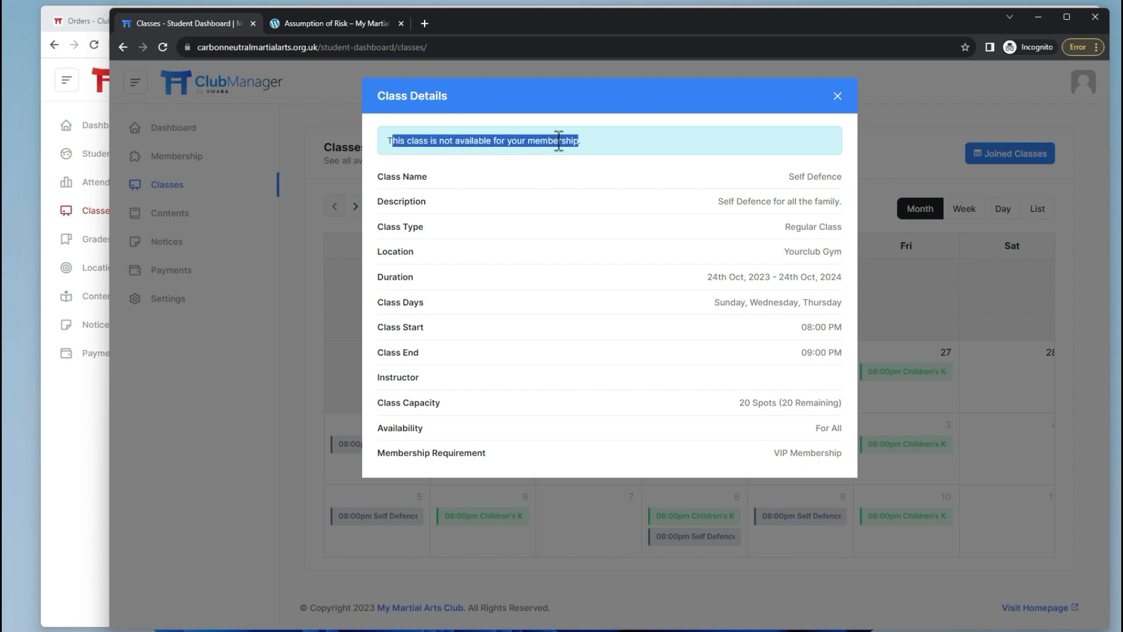
click(838, 97)
Add Monthly Membership to Self Defence's class availability and update the class.
key(alt+Tab)
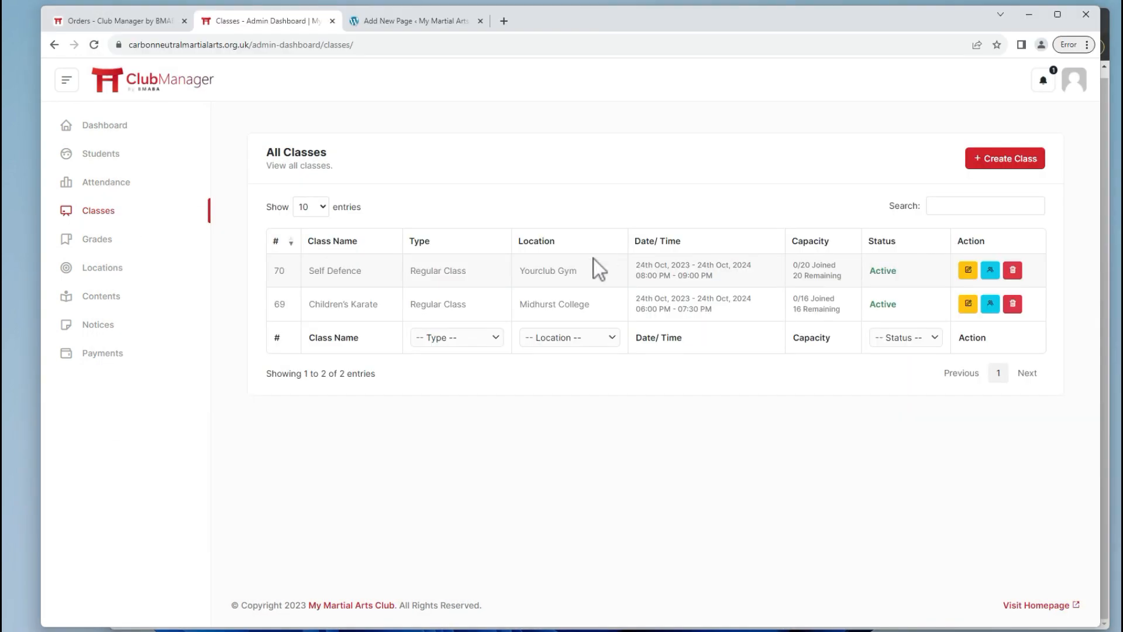
click(967, 270)
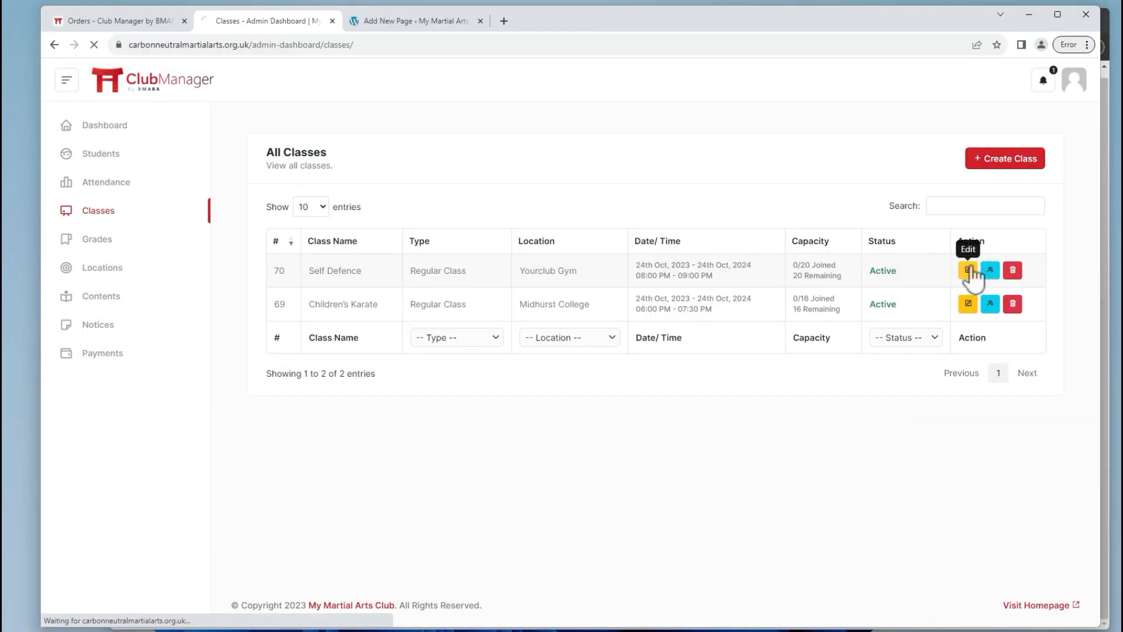
scroll(463, 352, down, 5)
click(290, 406)
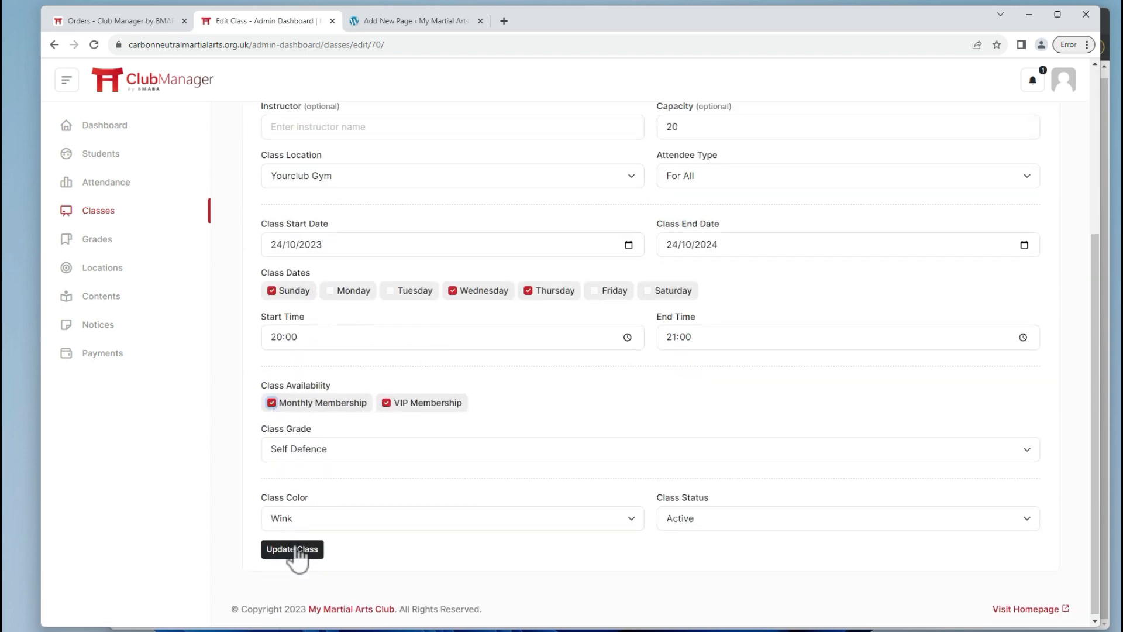
click(293, 549)
key(alt+Tab)
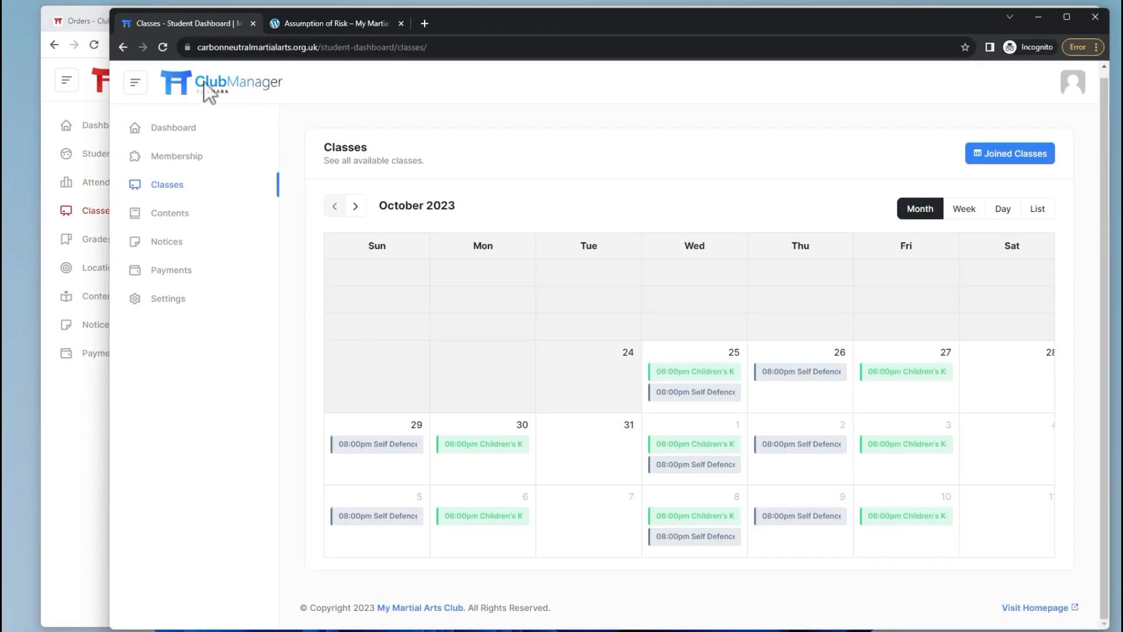
Join the Sun 29 Self Defence class from the student's calendar.
click(163, 47)
click(410, 451)
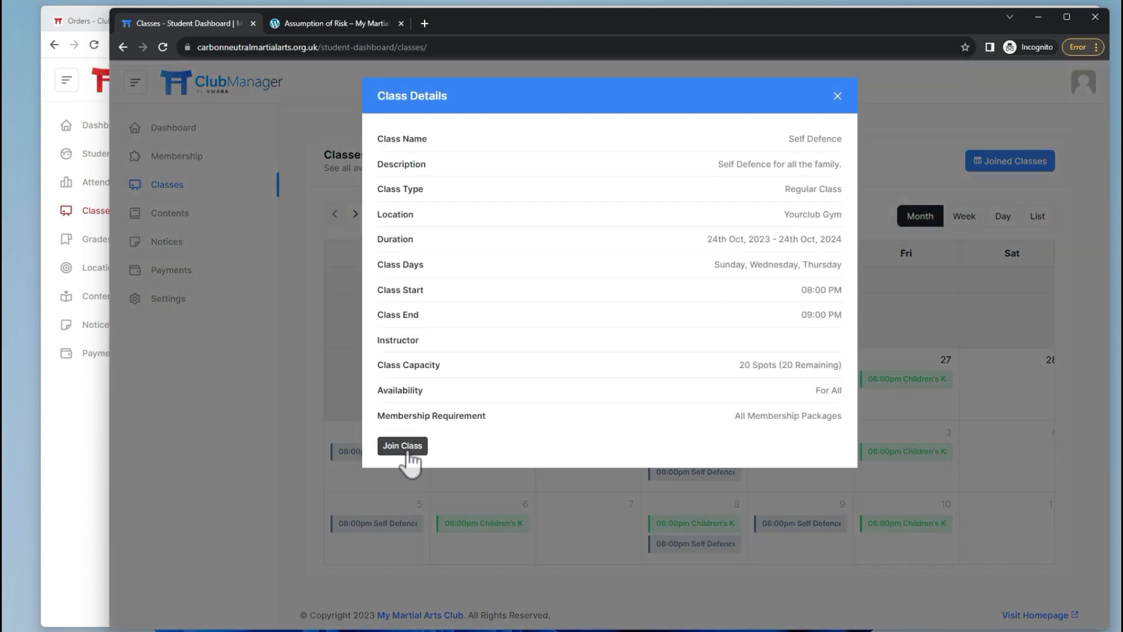
click(409, 450)
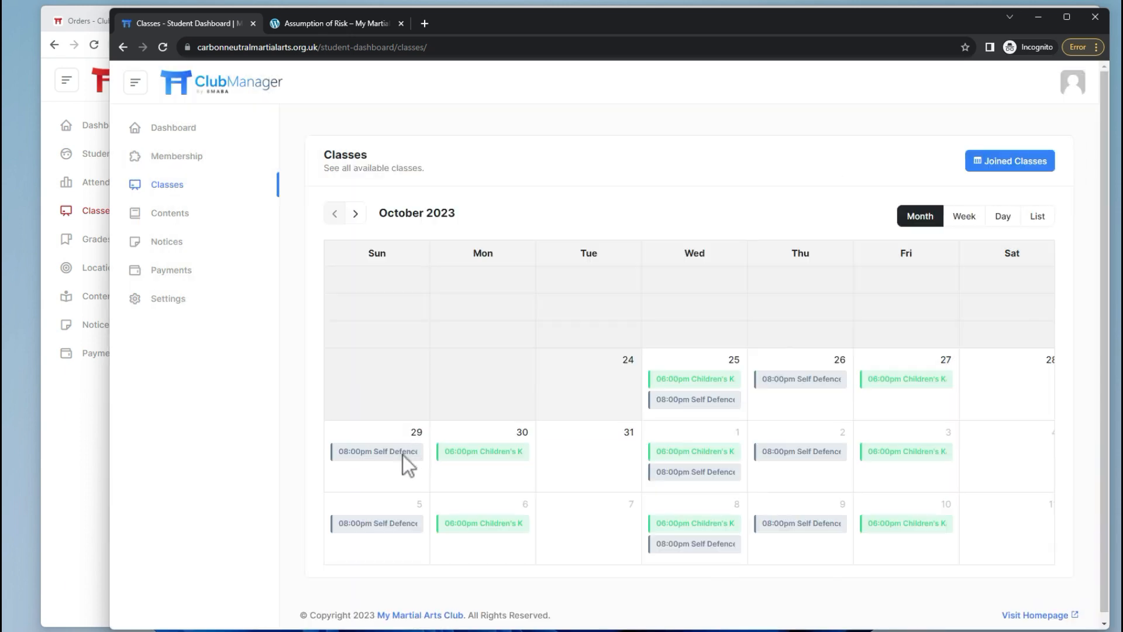
Check Self Defence under Joined Classes, Attendance & Rankings and the dashboard's Upcoming Classes.
click(1004, 165)
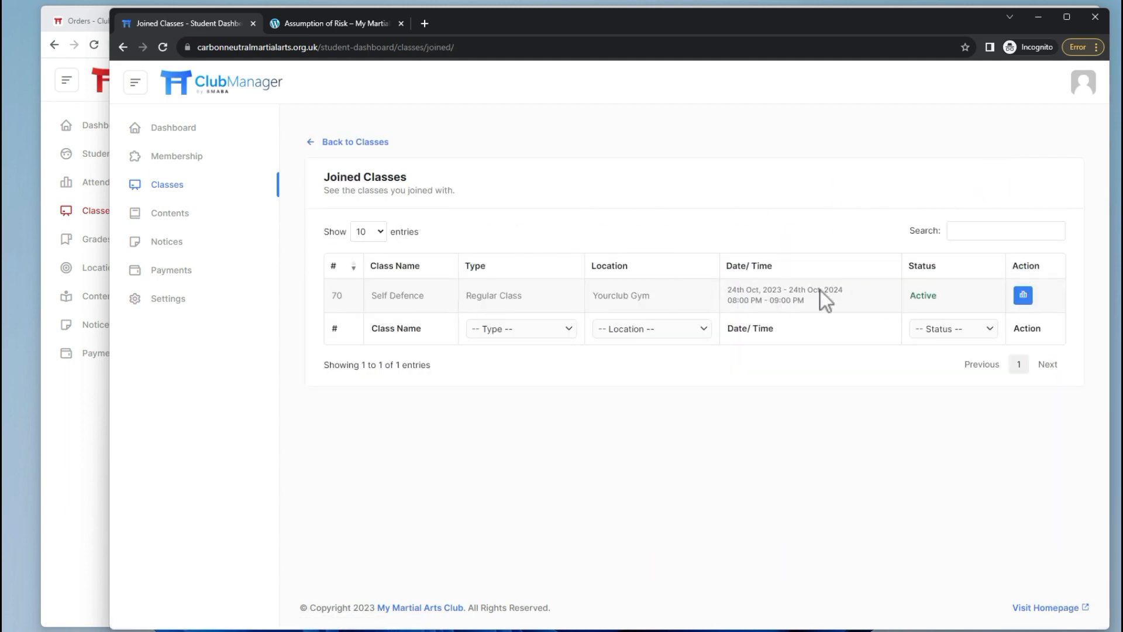
click(1022, 296)
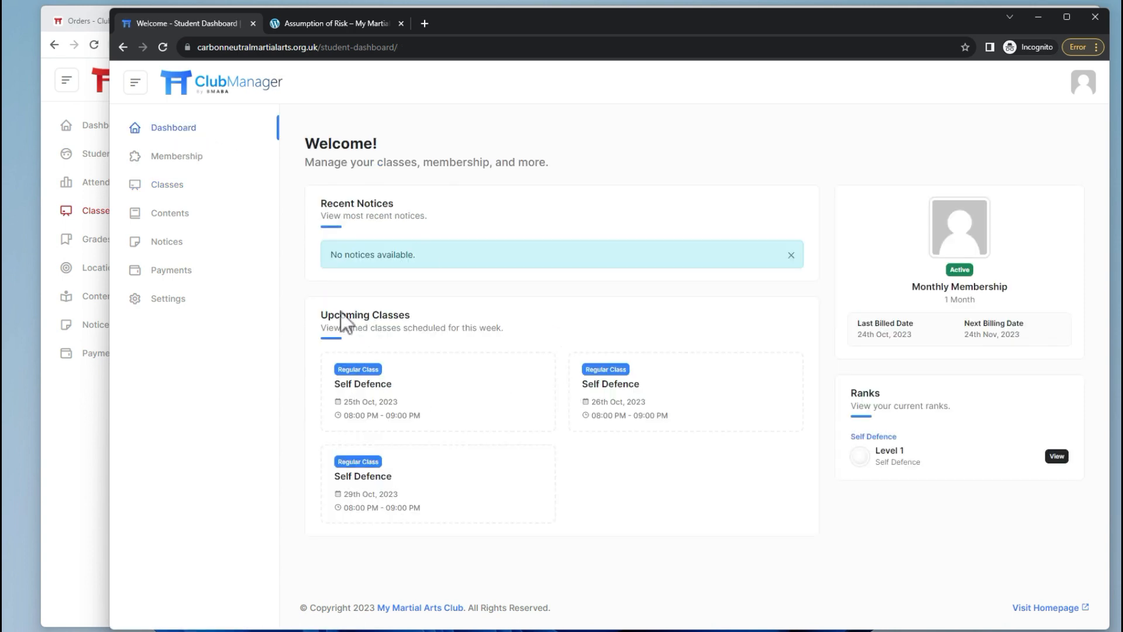
drag(325, 314, 420, 315)
click(409, 375)
key(alt+Tab)
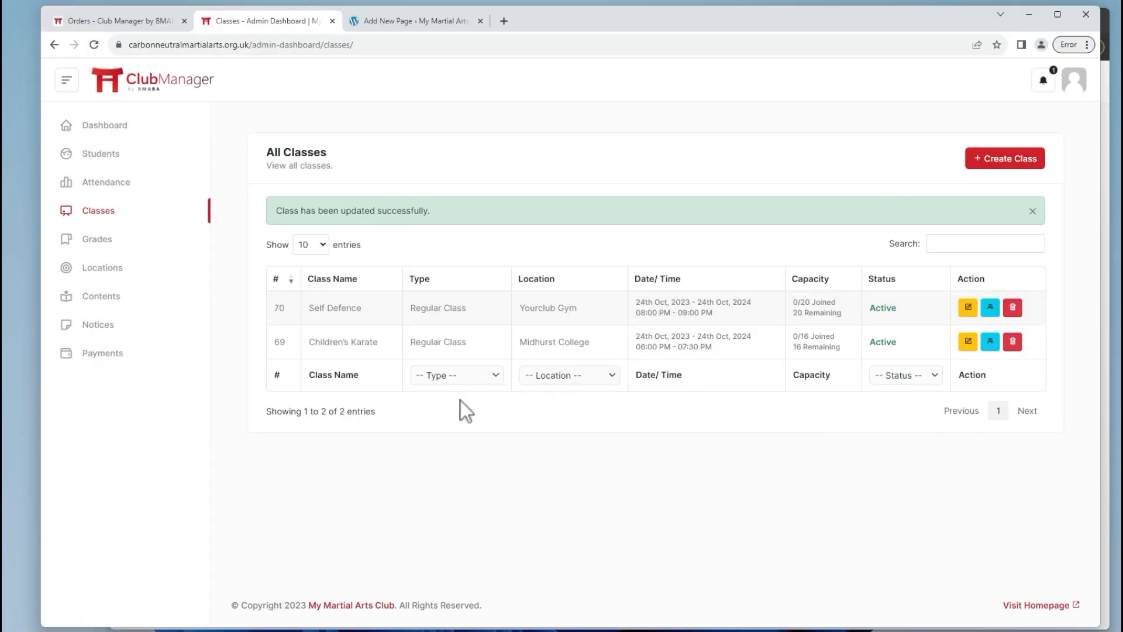
Load the Self Defence attendance roster and view the newly joined student's attendance record.
click(108, 182)
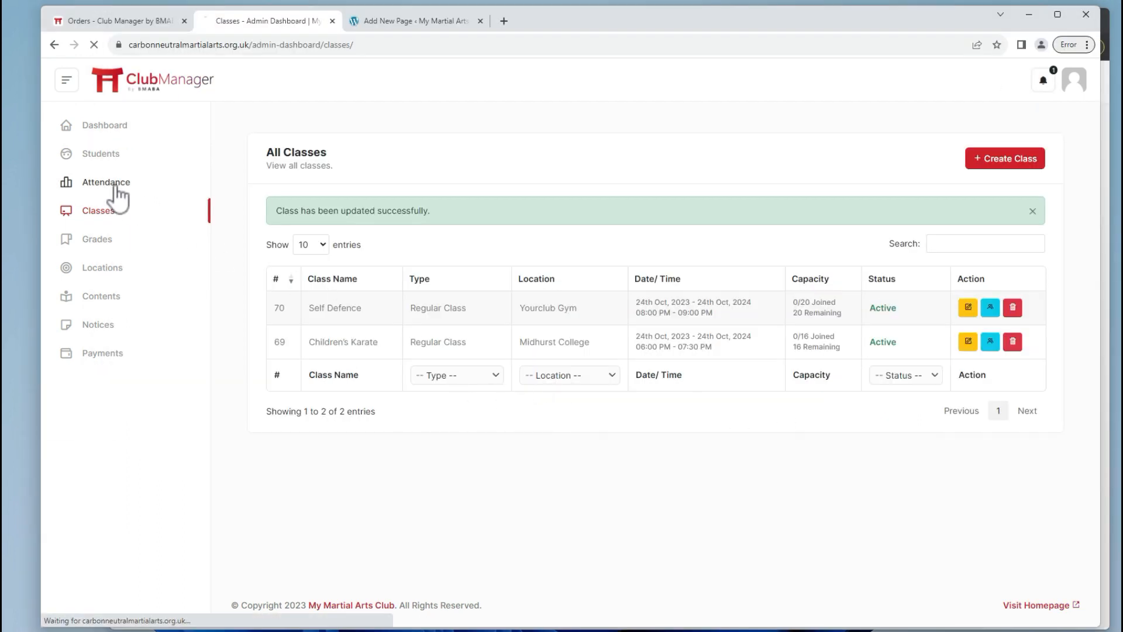
click(934, 159)
click(913, 201)
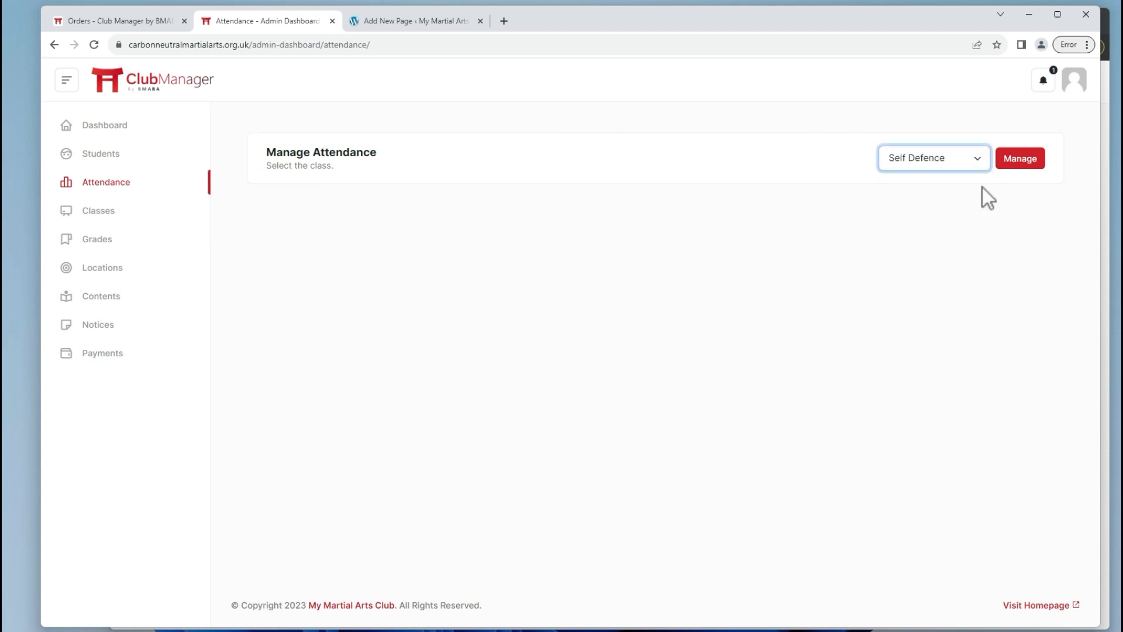
click(1018, 172)
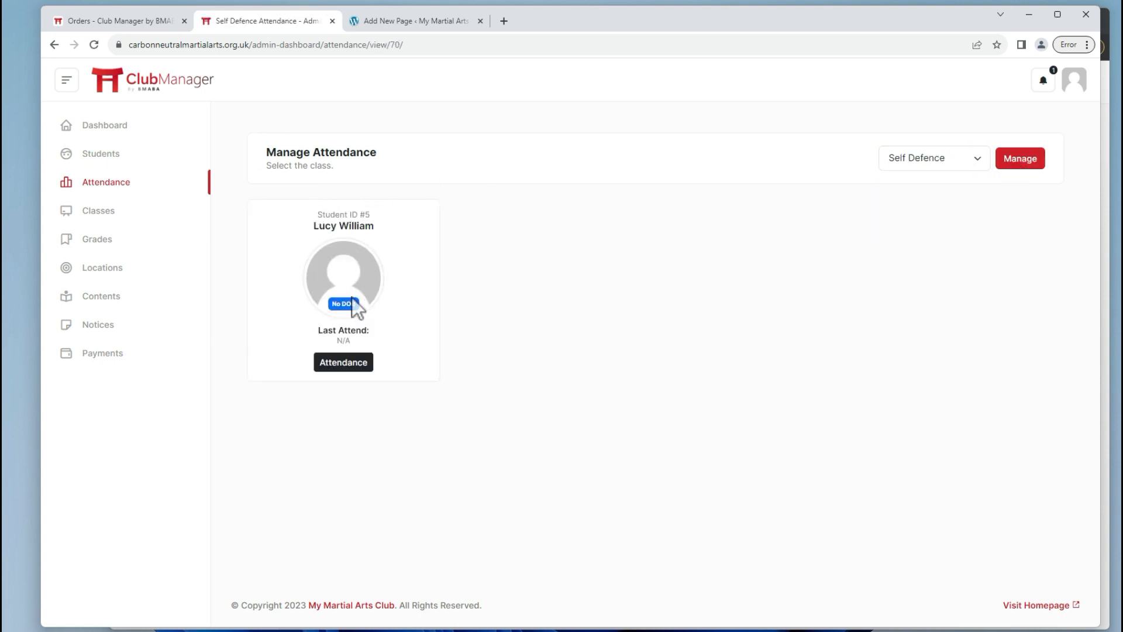
click(348, 364)
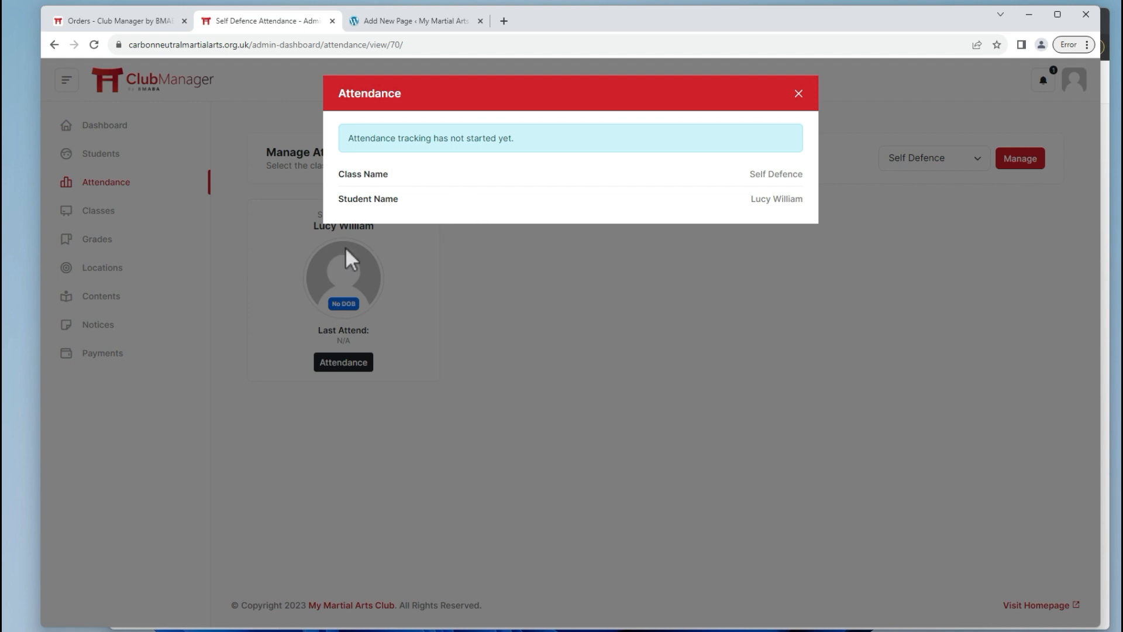
click(798, 95)
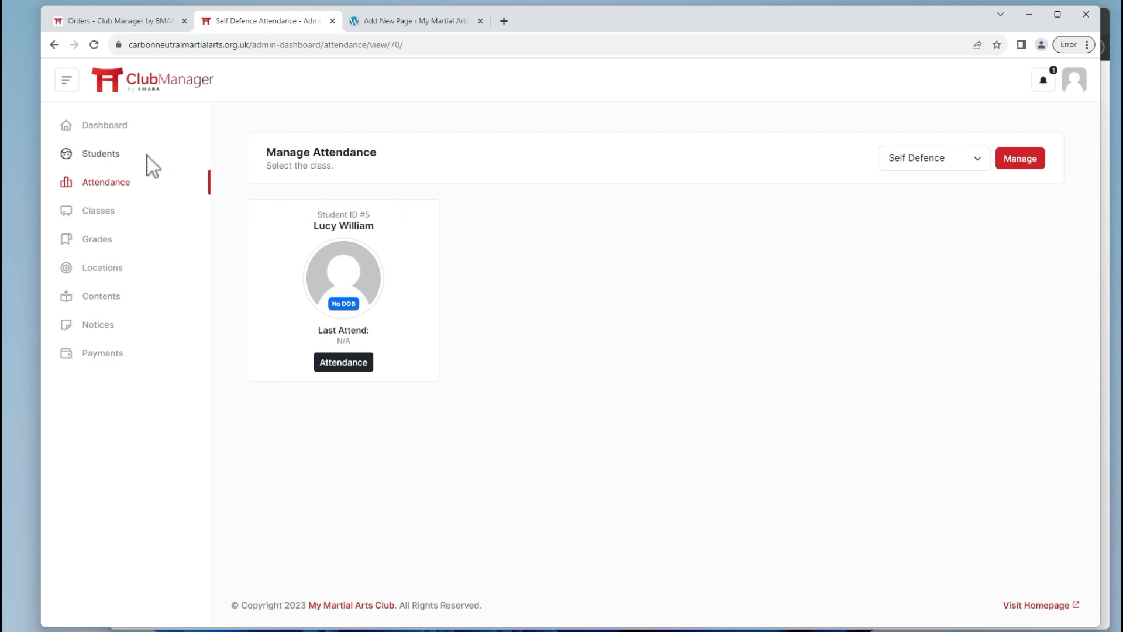
key(alt+Tab)
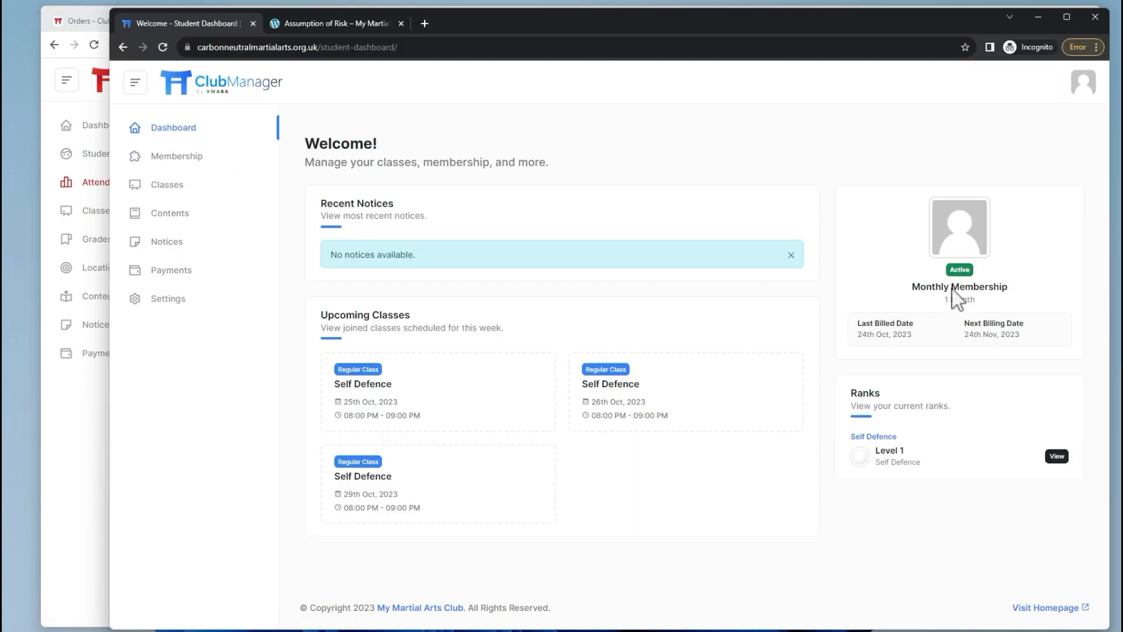
Set the student's profile date of birth to 01/01/2019 and save it.
click(170, 299)
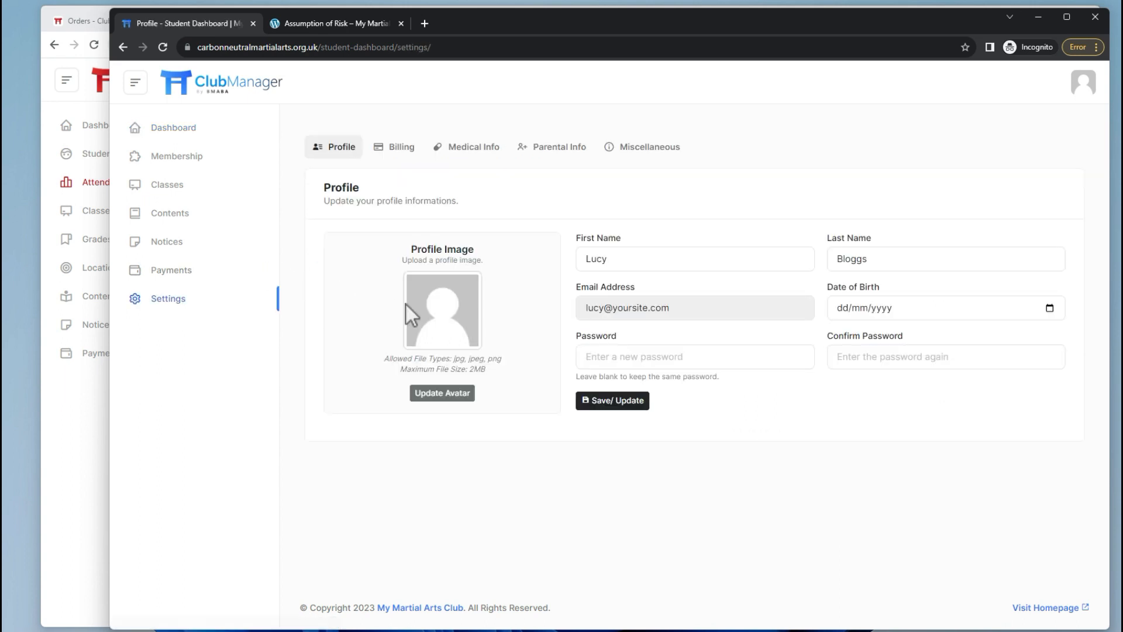
click(844, 310)
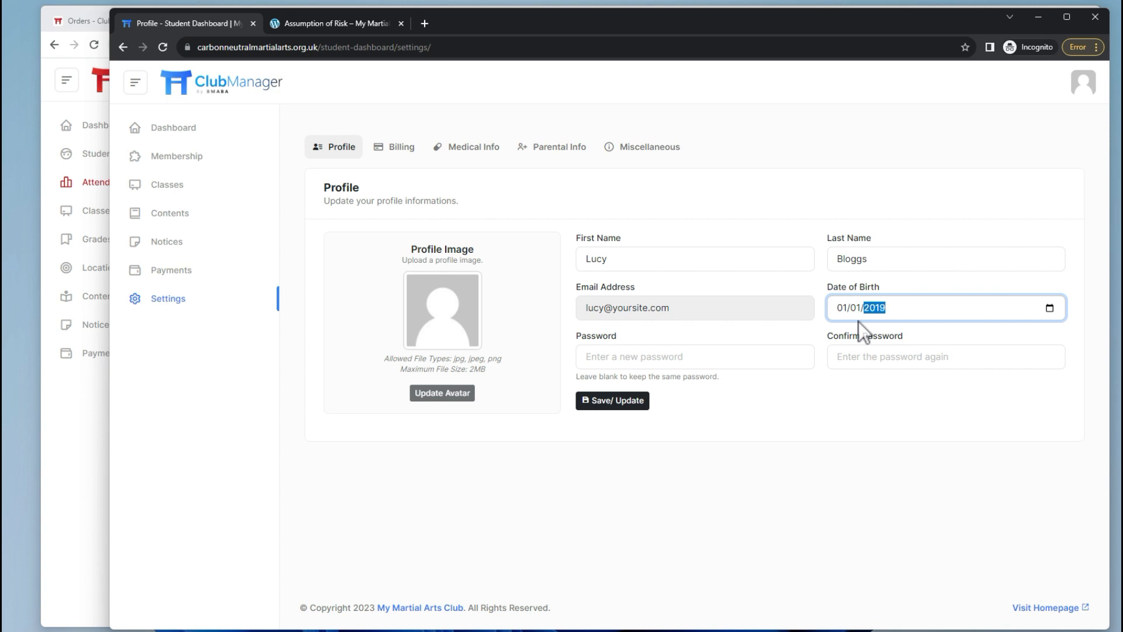
click(614, 403)
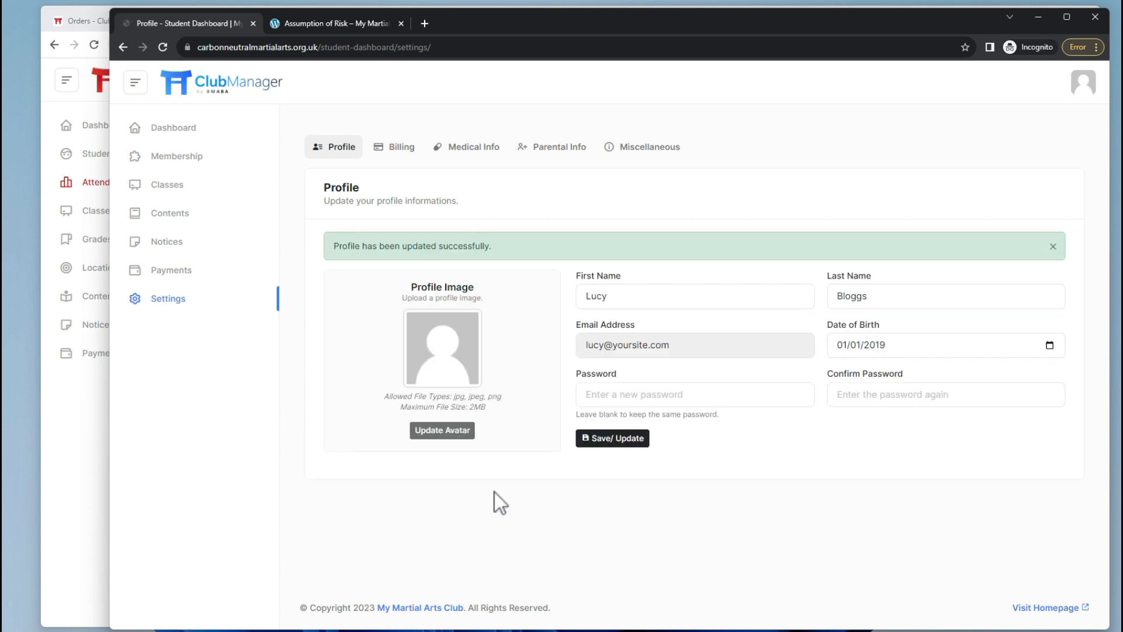
click(398, 153)
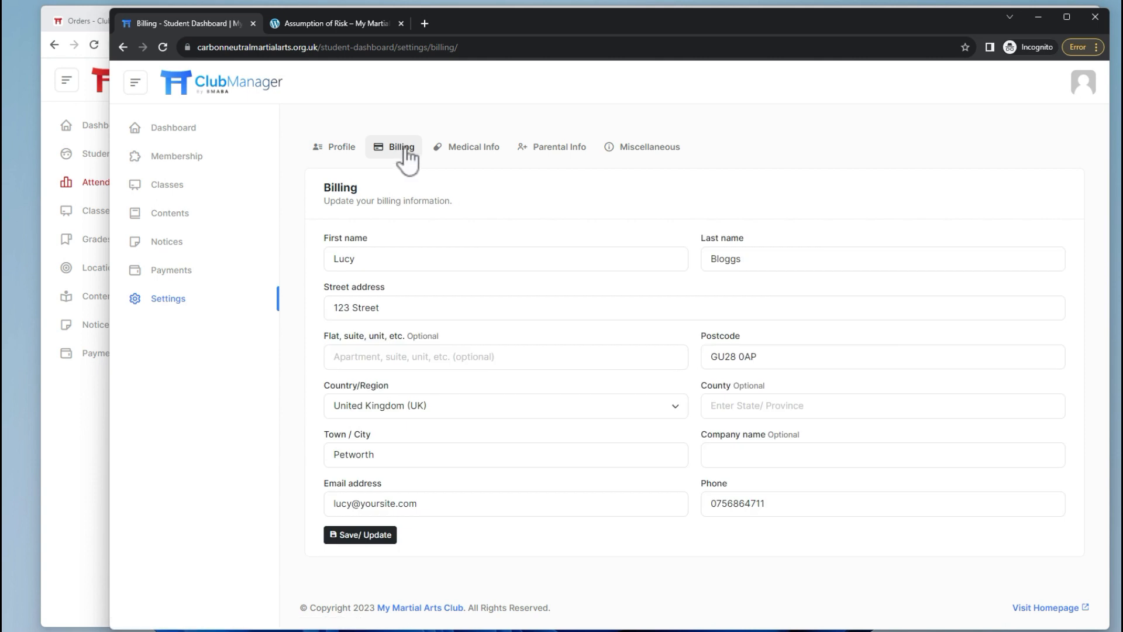
Save 'Injury to left arm' requiring stitches on 24/10/23 under Medical Conditions.
click(451, 147)
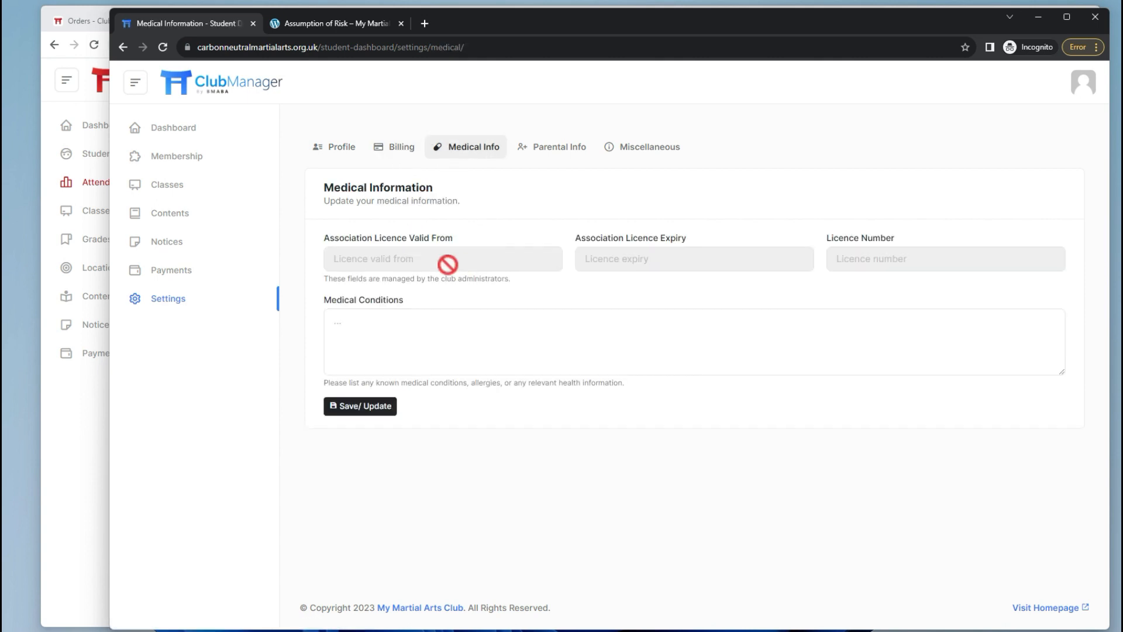
click(403, 323)
key(Caps_Lock)
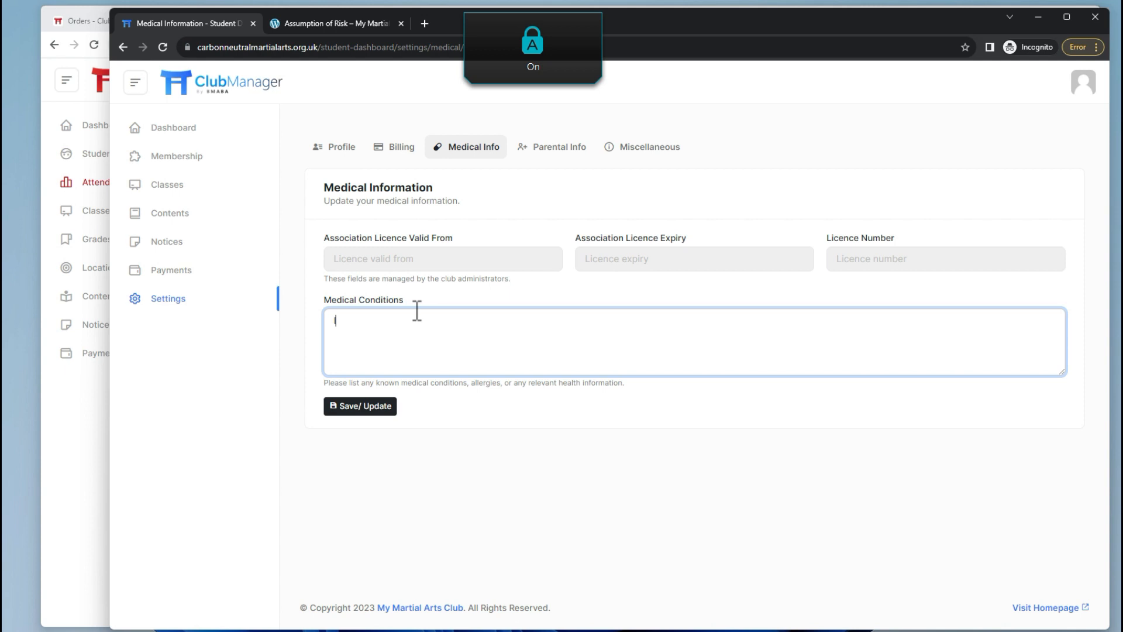
text(Injury to left arm requiring stitches on 24/10/23)
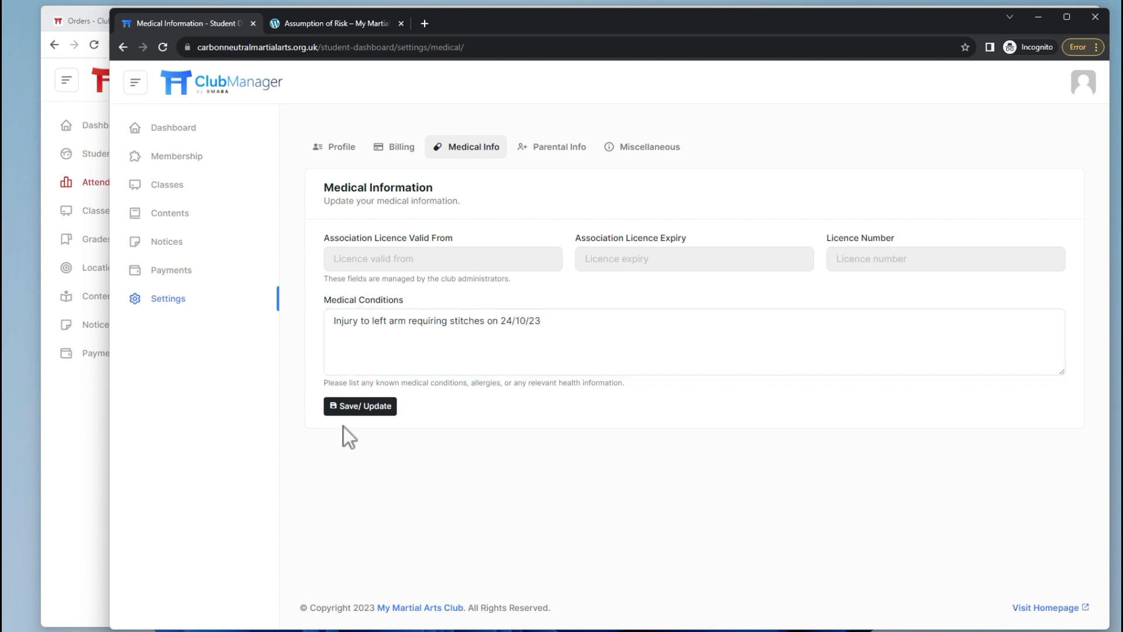
click(359, 406)
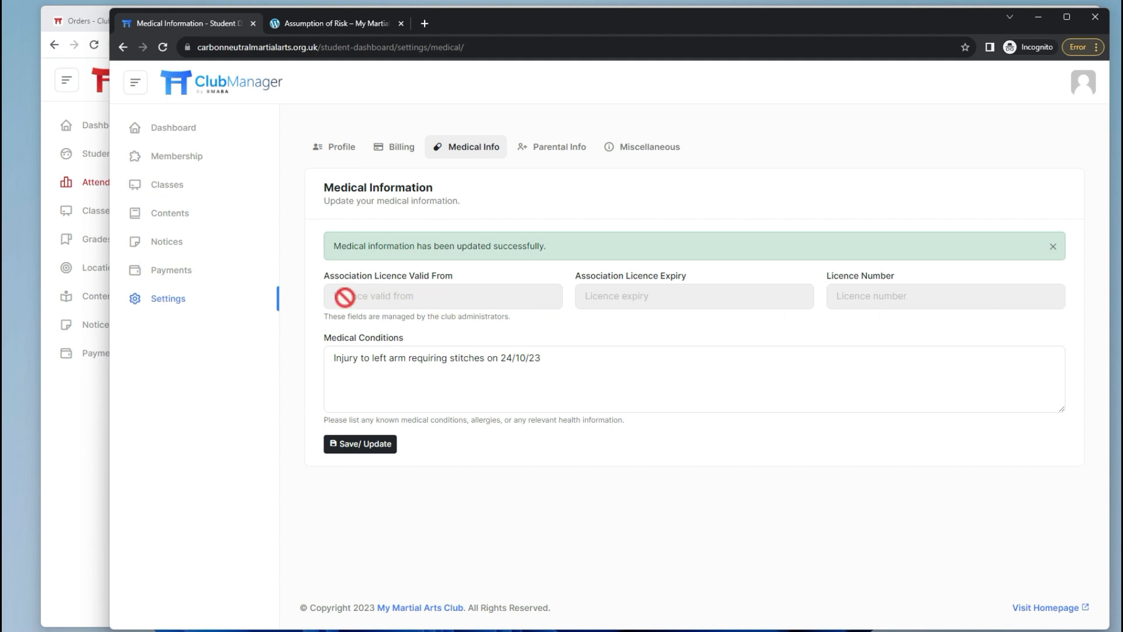
click(558, 154)
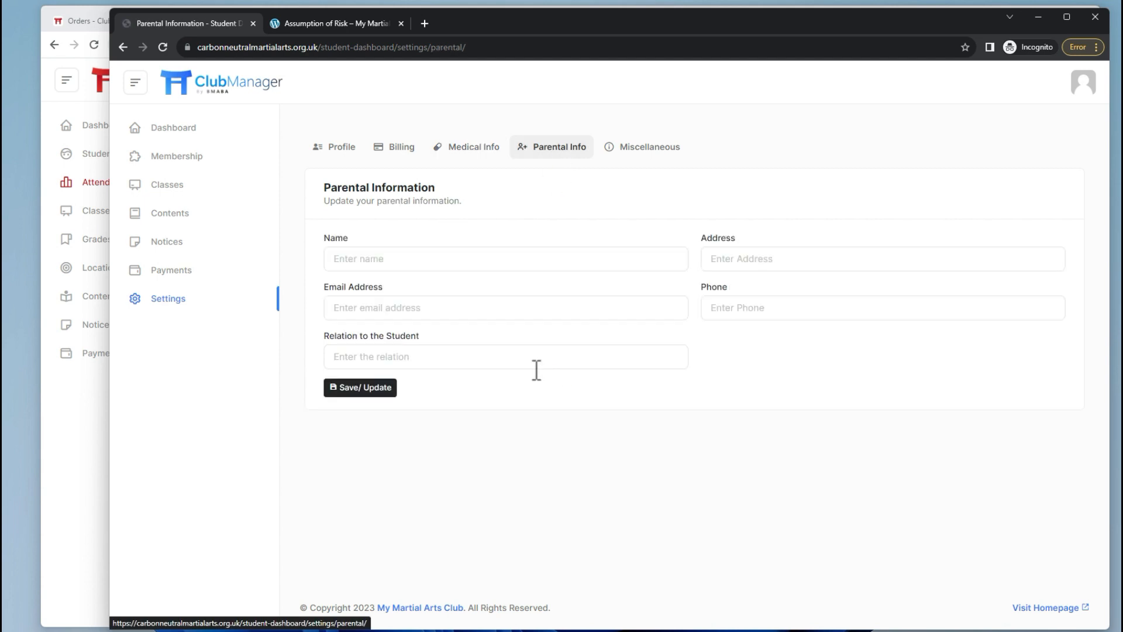
Enter the parent's street address on the Parental Info form.
click(482, 258)
key(Caps_Lock)
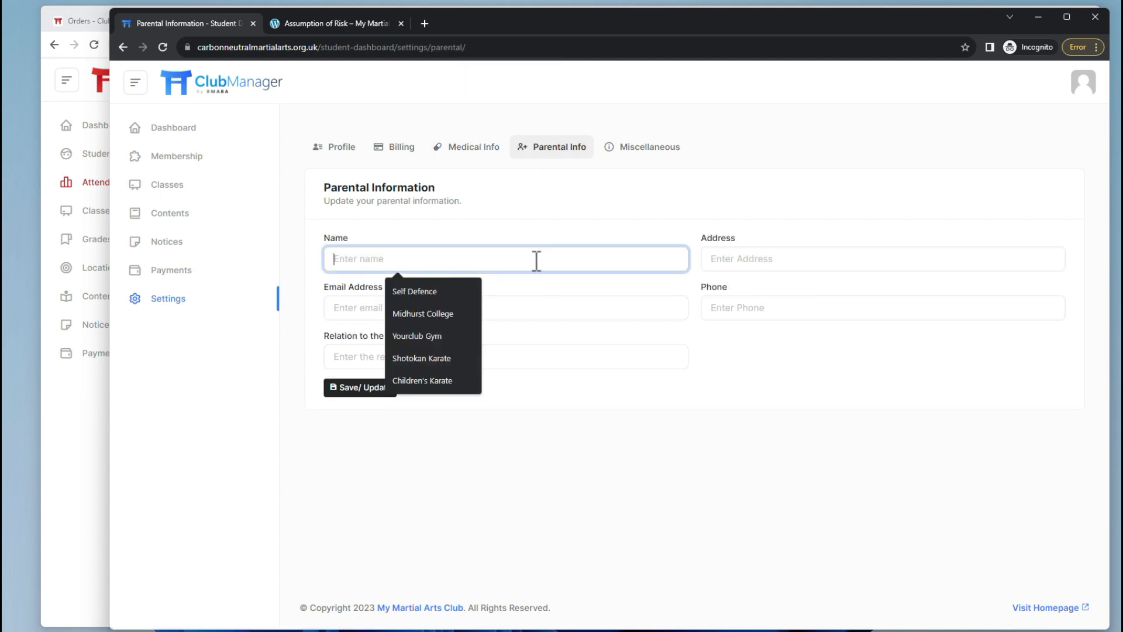
text(F)
key(Caps_Lock)
text(ather Bloggs)
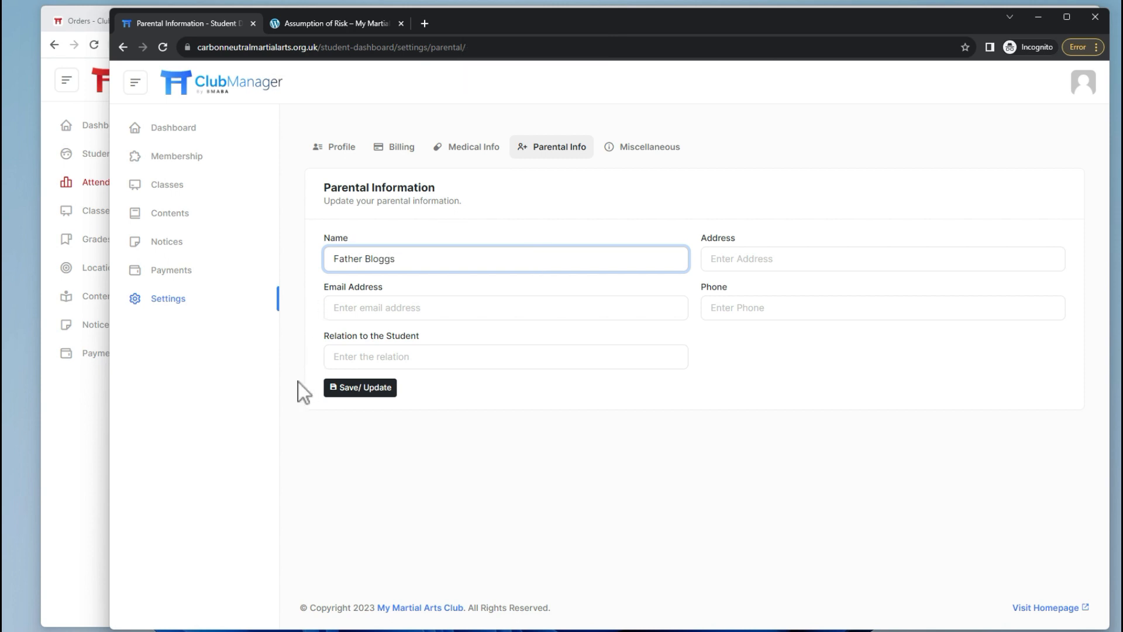
click(352, 391)
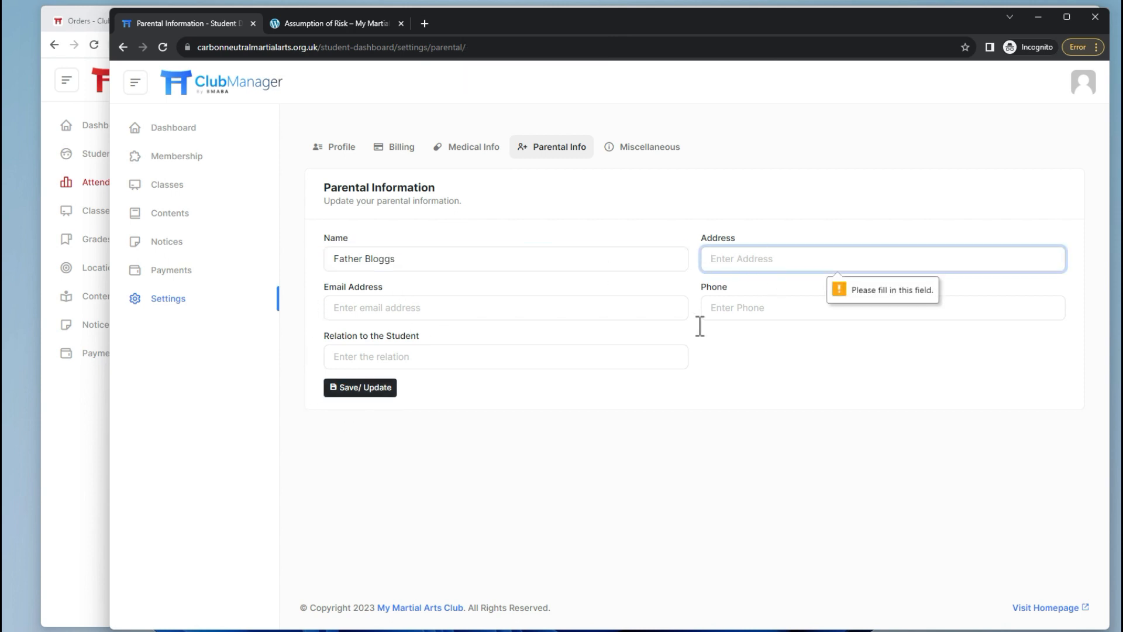
text(123)
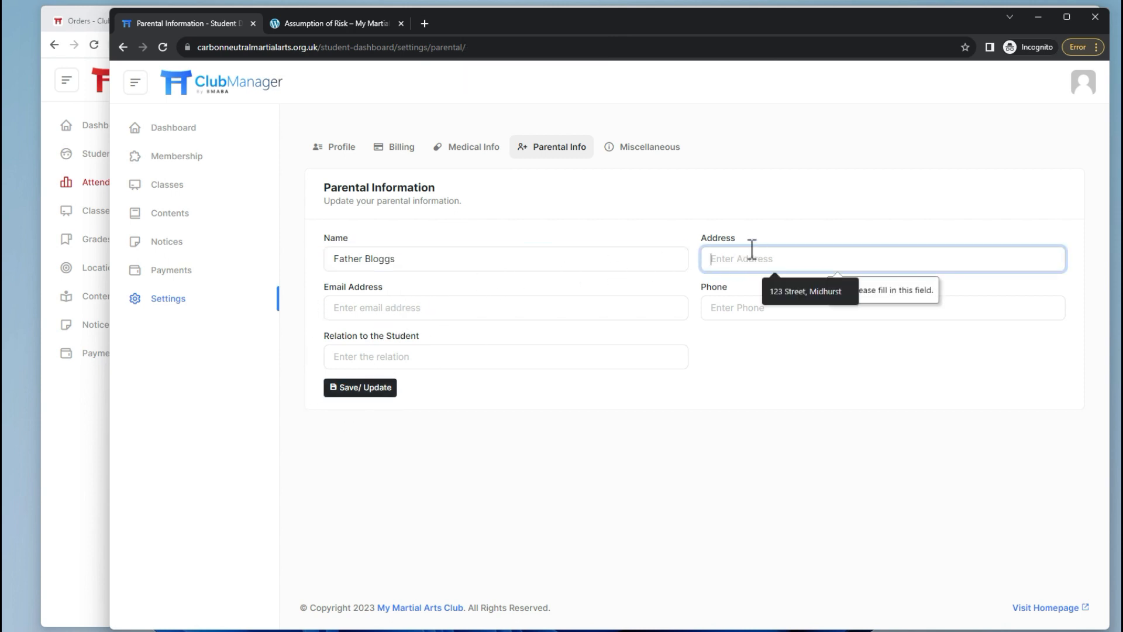
key(Caps_Lock)
text(Street)
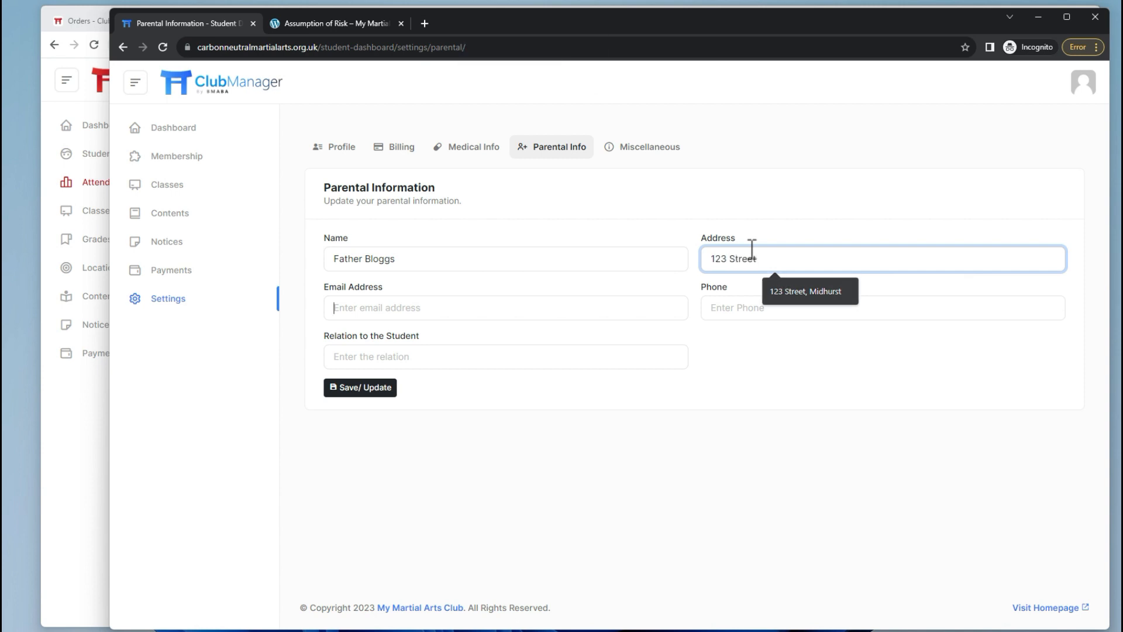
Add the parent's e-mail, phone number and relation Father, and save the parental details.
key(Tab)
text(johnb)
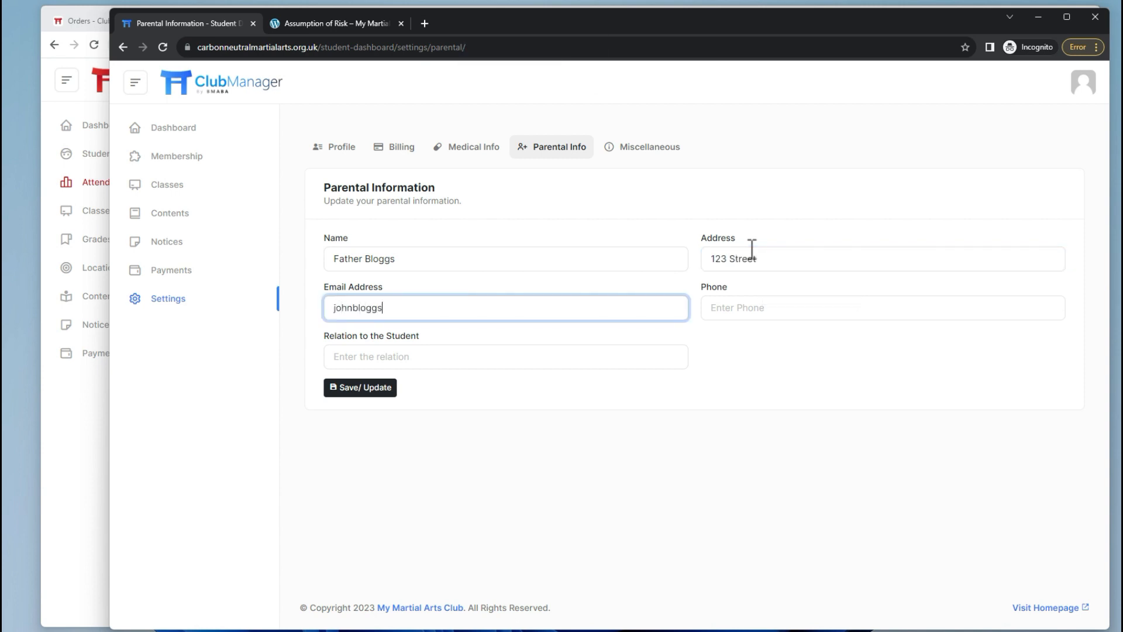
text(loggs@test.com)
key(Tab)
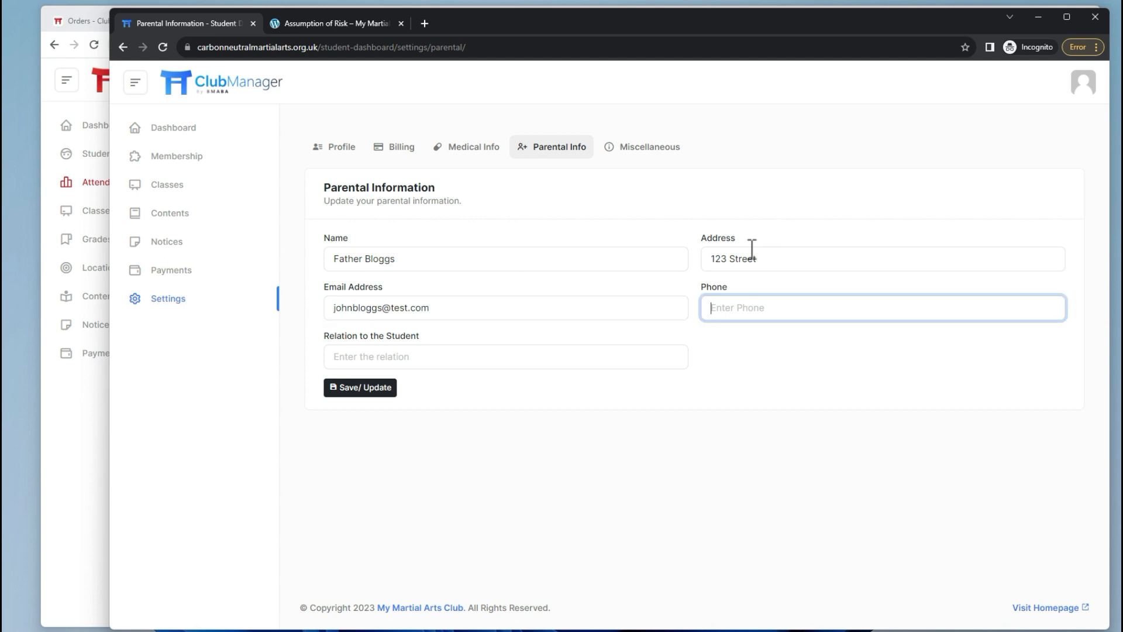
key(Tab)
text(F)
key(Caps_Lock)
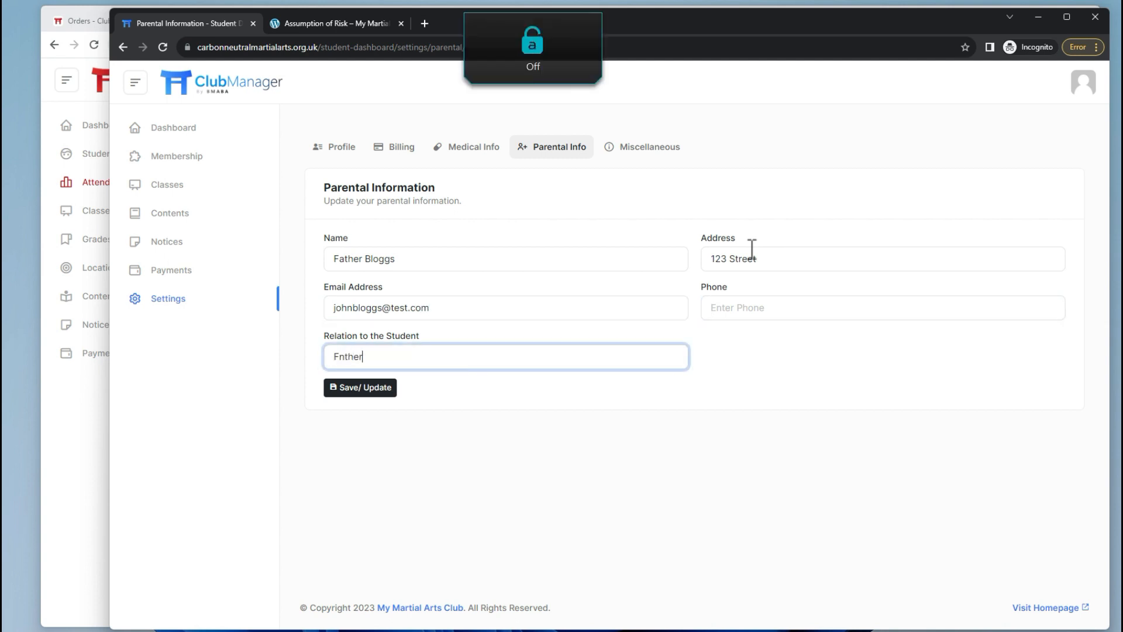
text(nther)
key(BackSpace)
key(BackSpace)
key(BackSpace)
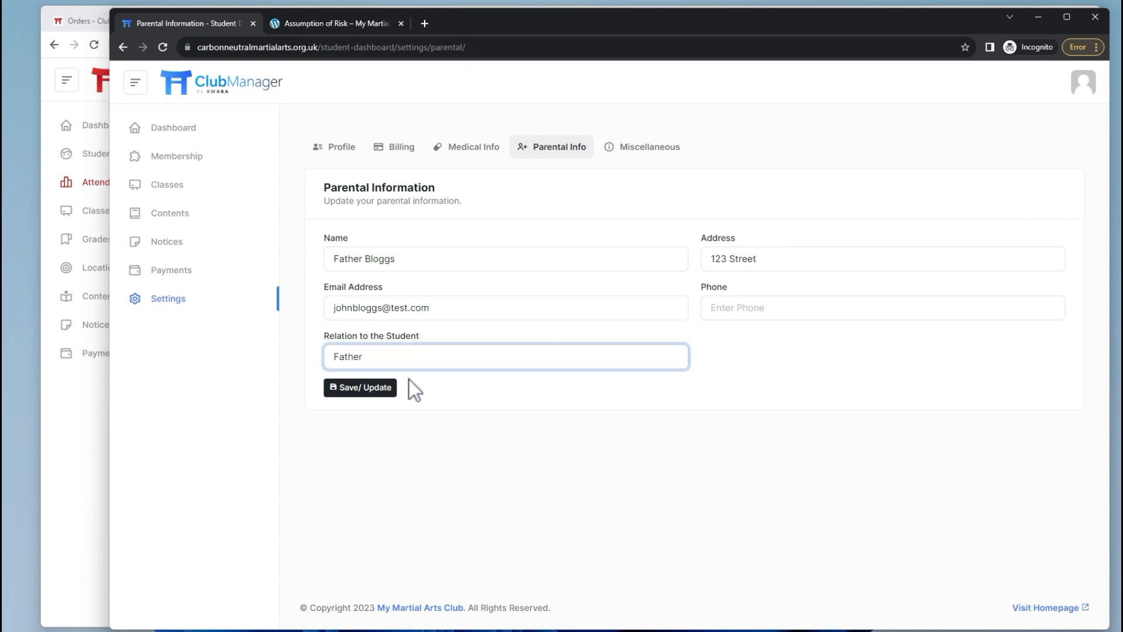
click(386, 391)
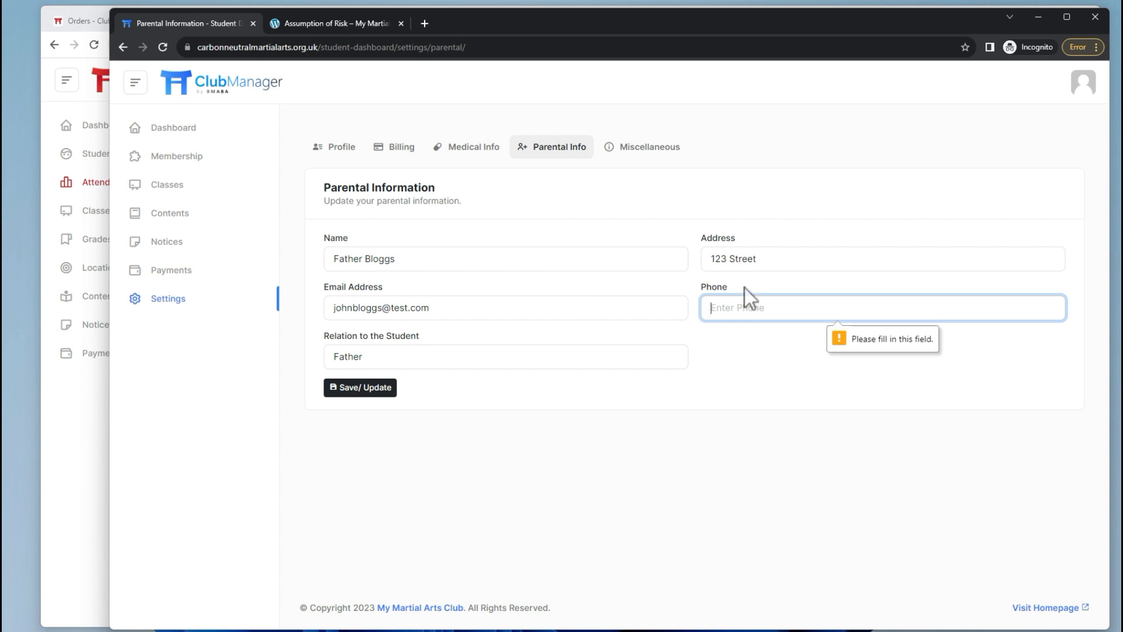
text(012345678)
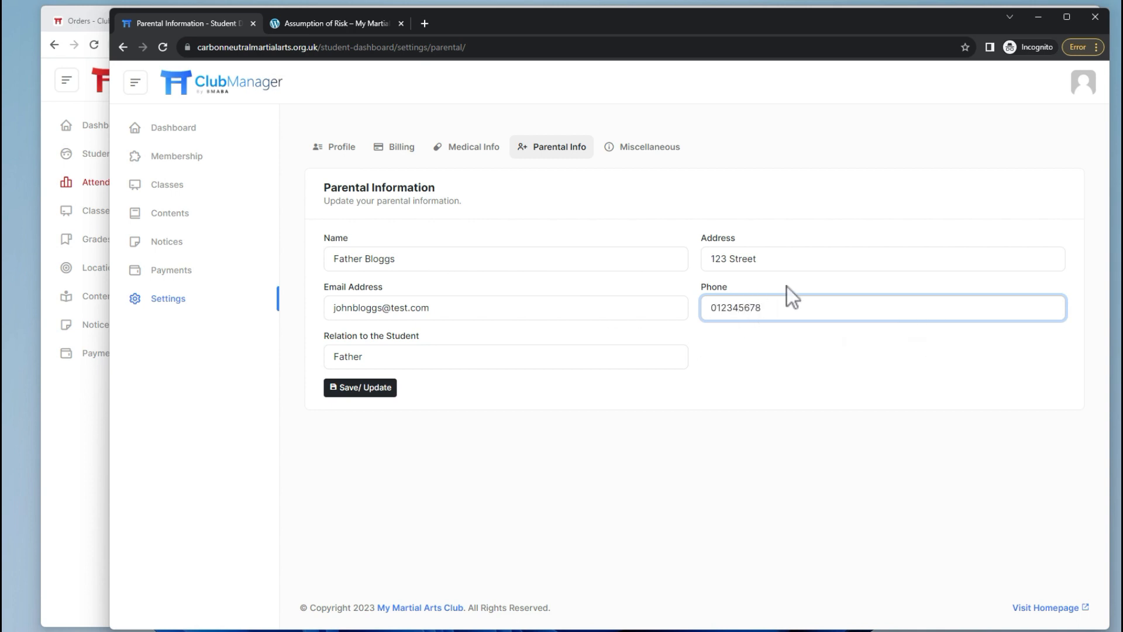
text(9)
click(365, 390)
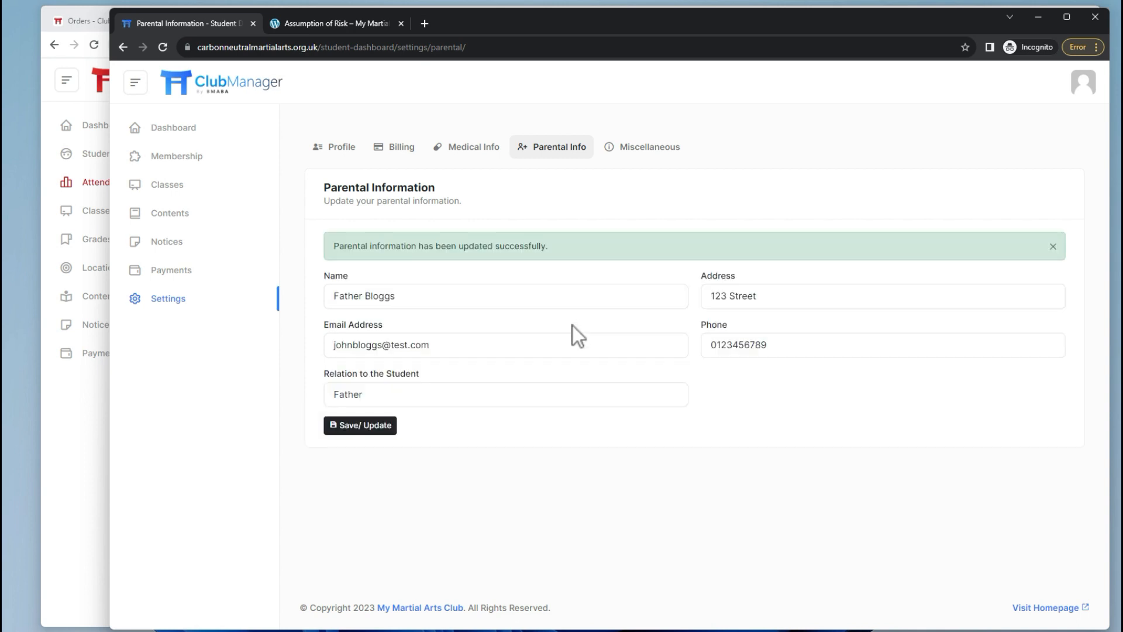
click(652, 150)
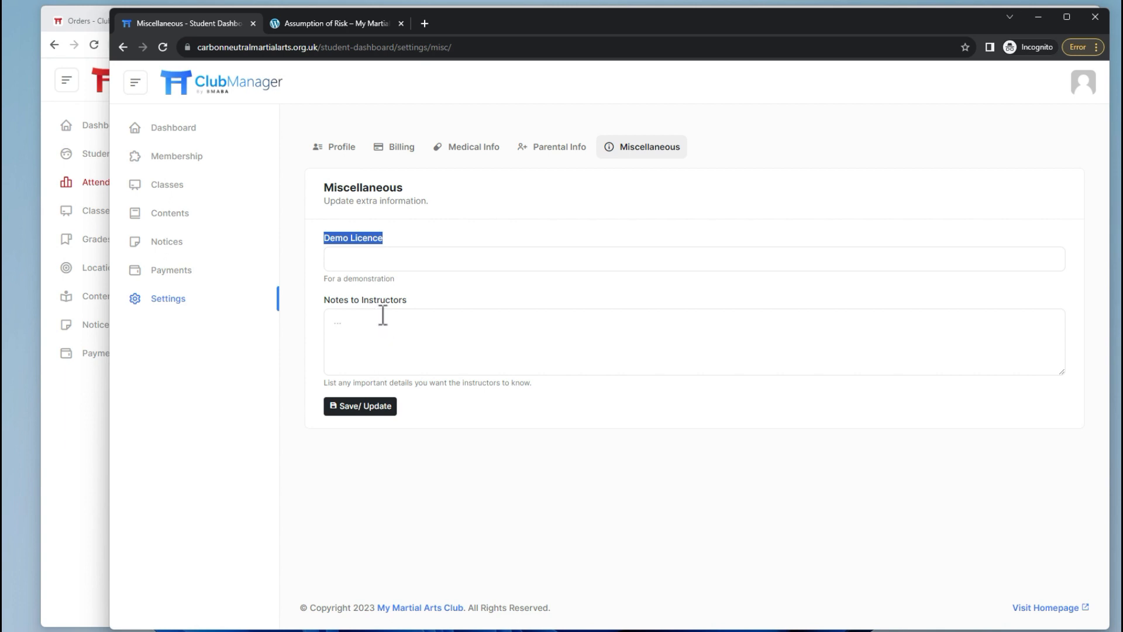
Enter a test value in the Demo Licence field and save the miscellaneous details.
click(405, 258)
key(Caps_Lock)
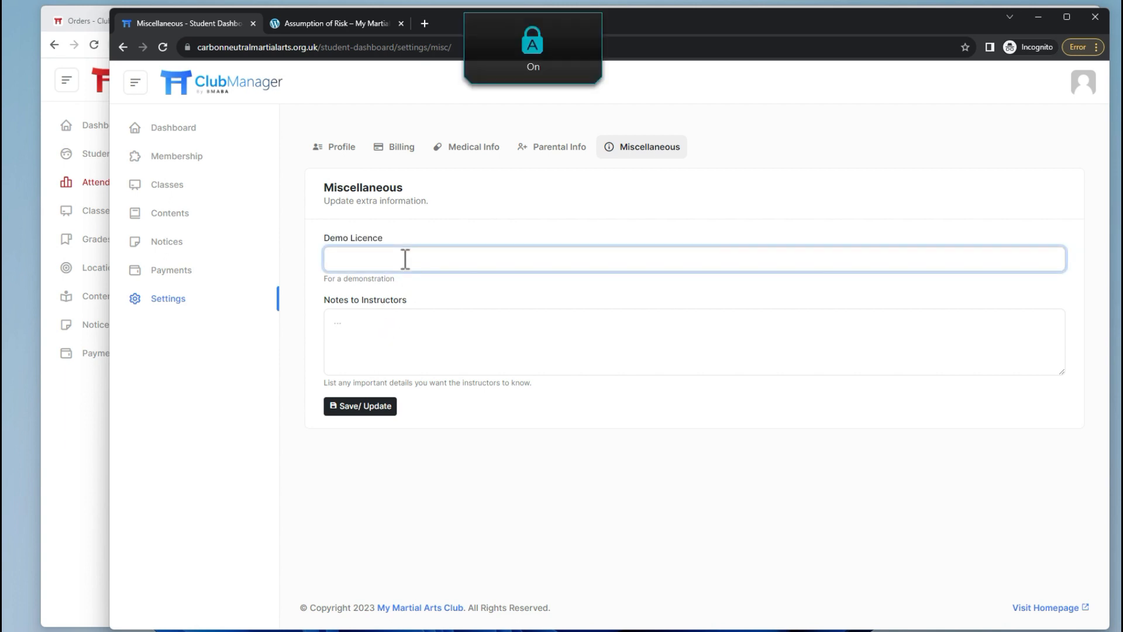
text(TEST TEST :))
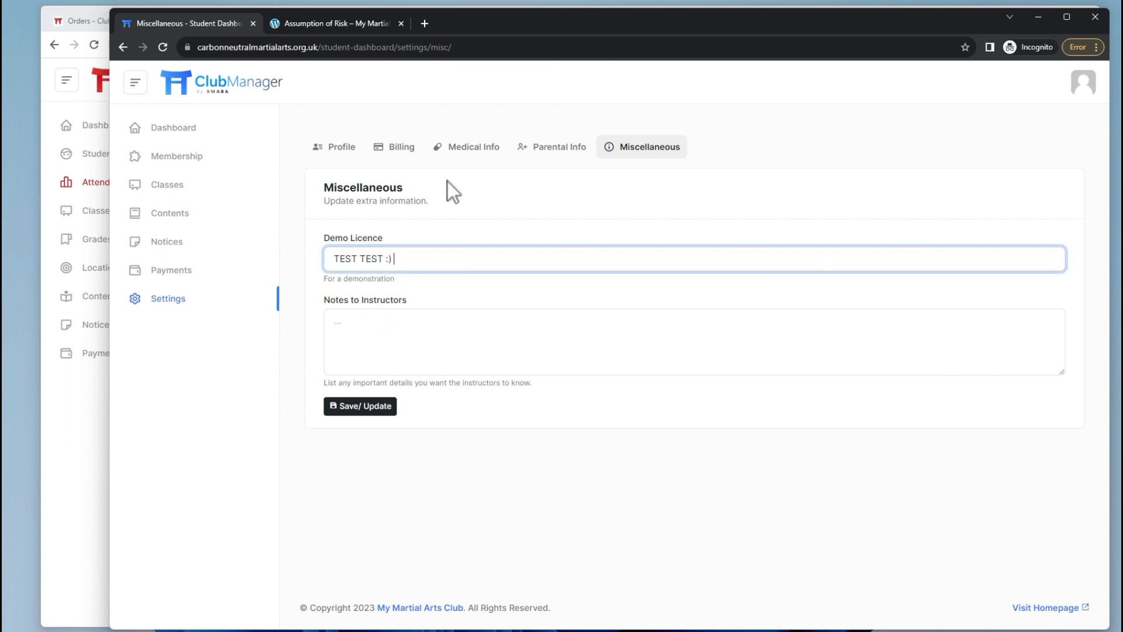
click(461, 318)
click(362, 408)
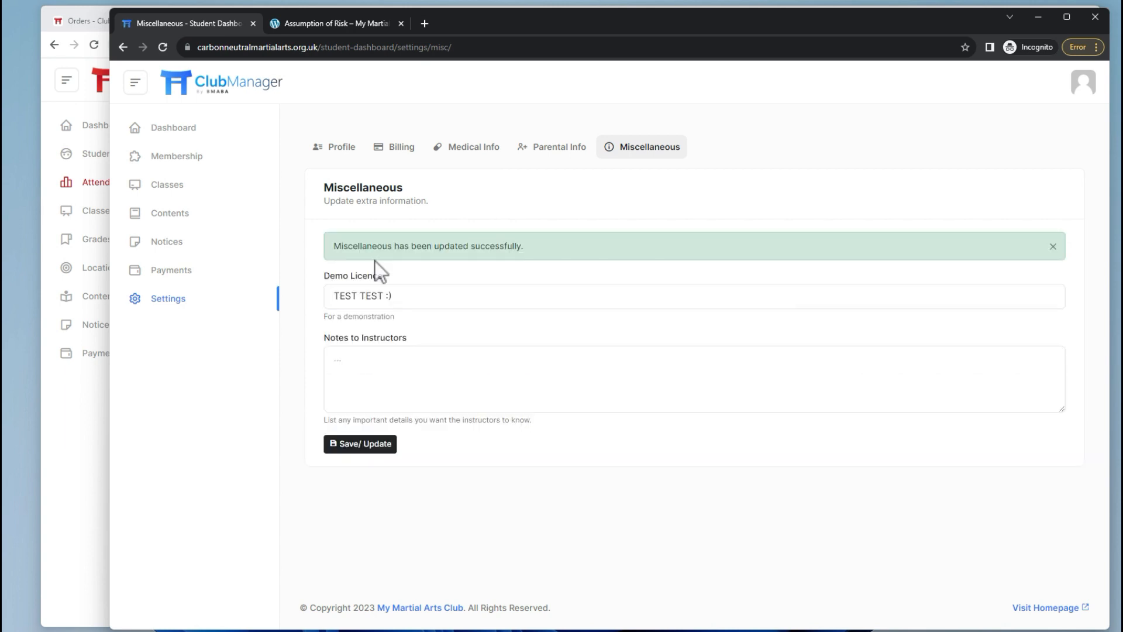
click(59, 112)
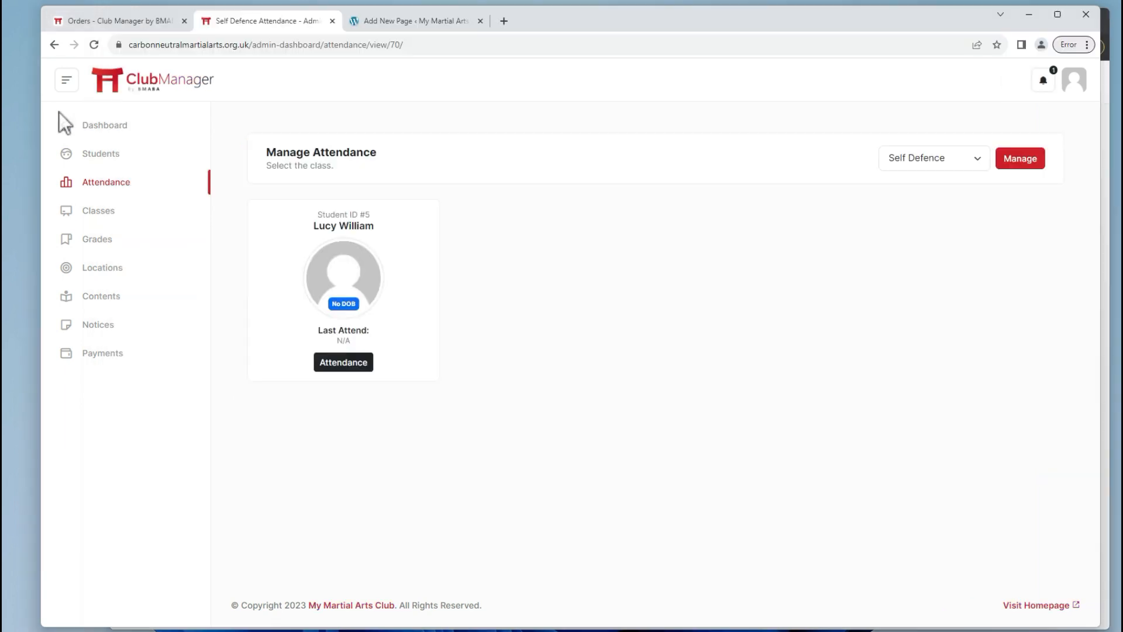
Review the student's membership plan, joined classes, and Self Defence's remaining capacity.
click(101, 155)
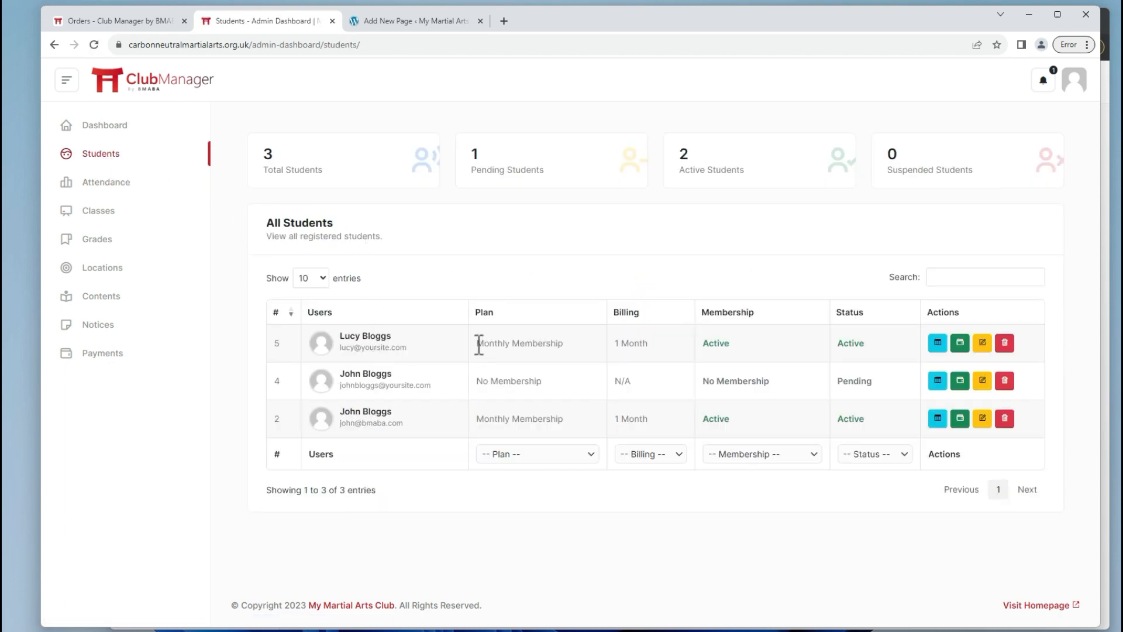
drag(479, 343, 650, 351)
click(650, 351)
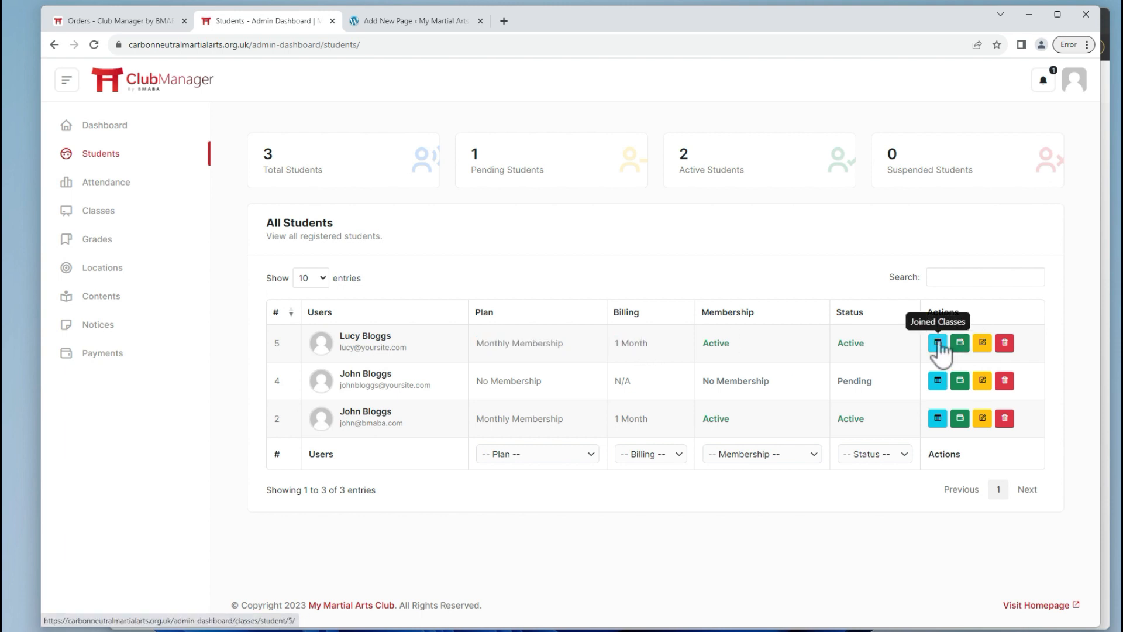
click(938, 343)
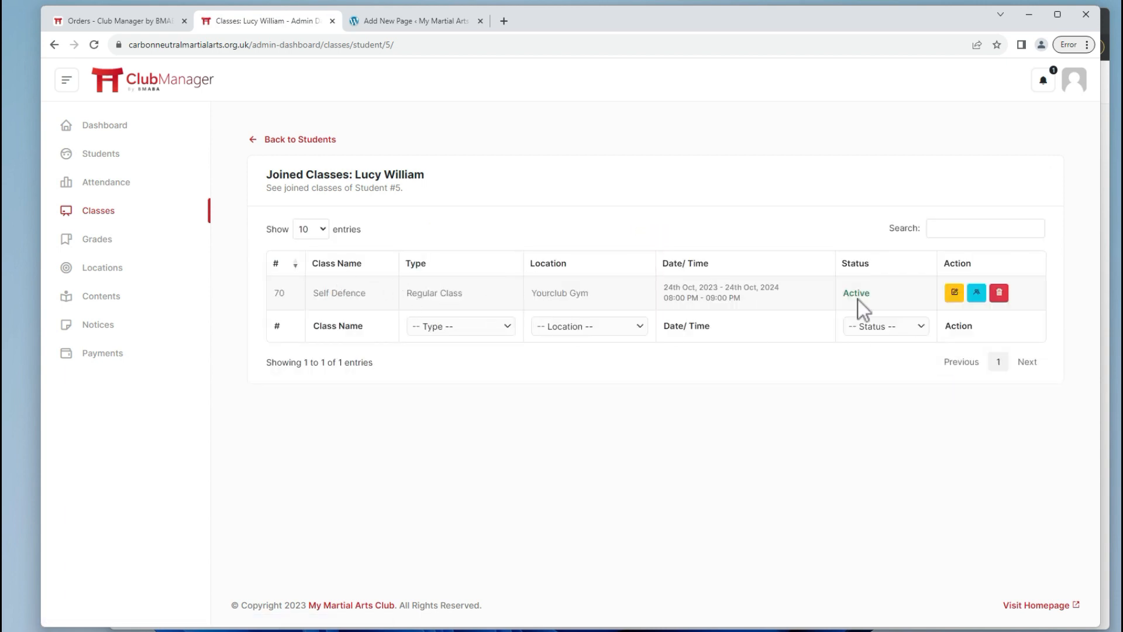
click(100, 218)
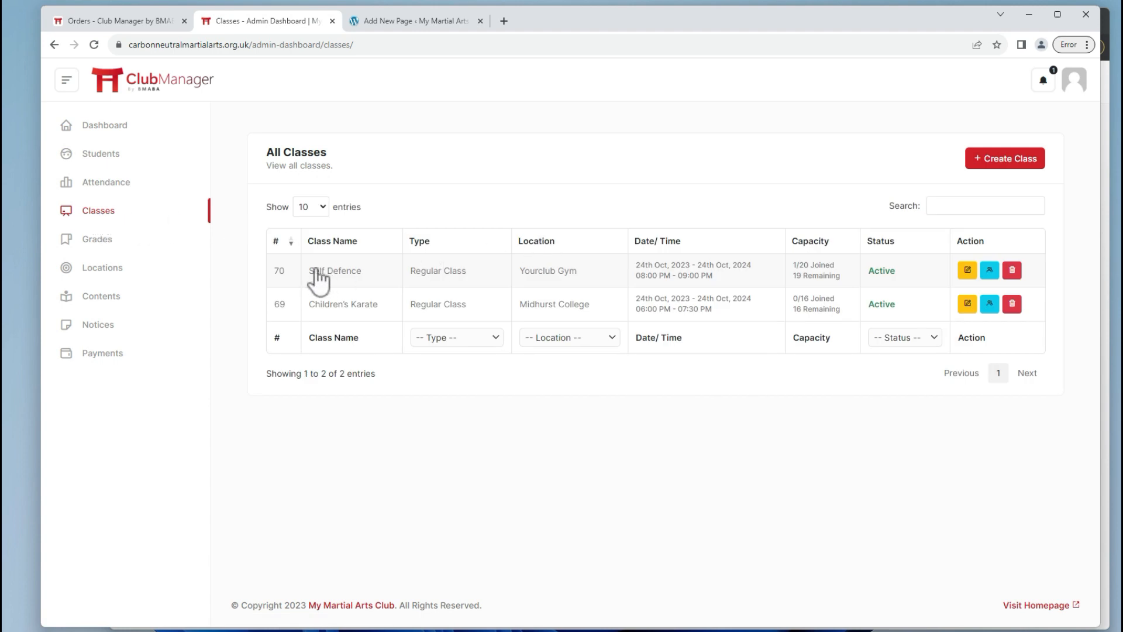
drag(794, 276, 837, 265)
click(836, 264)
click(94, 156)
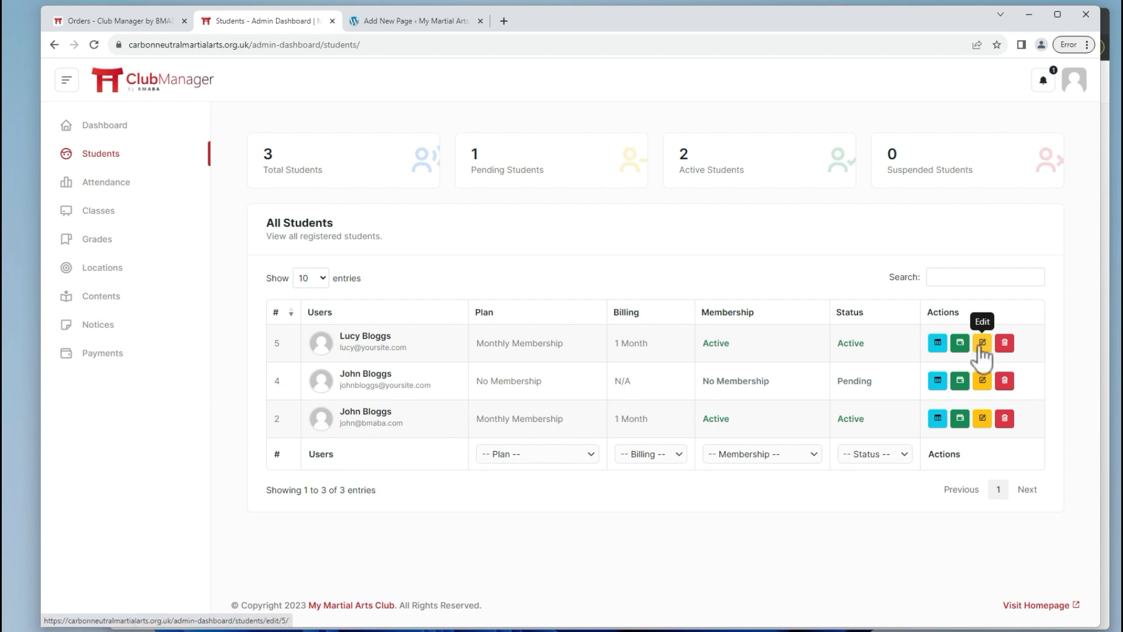
Open student #5's record and step through Profile, Billing, Medical, Parental and Miscellaneous tabs.
click(980, 349)
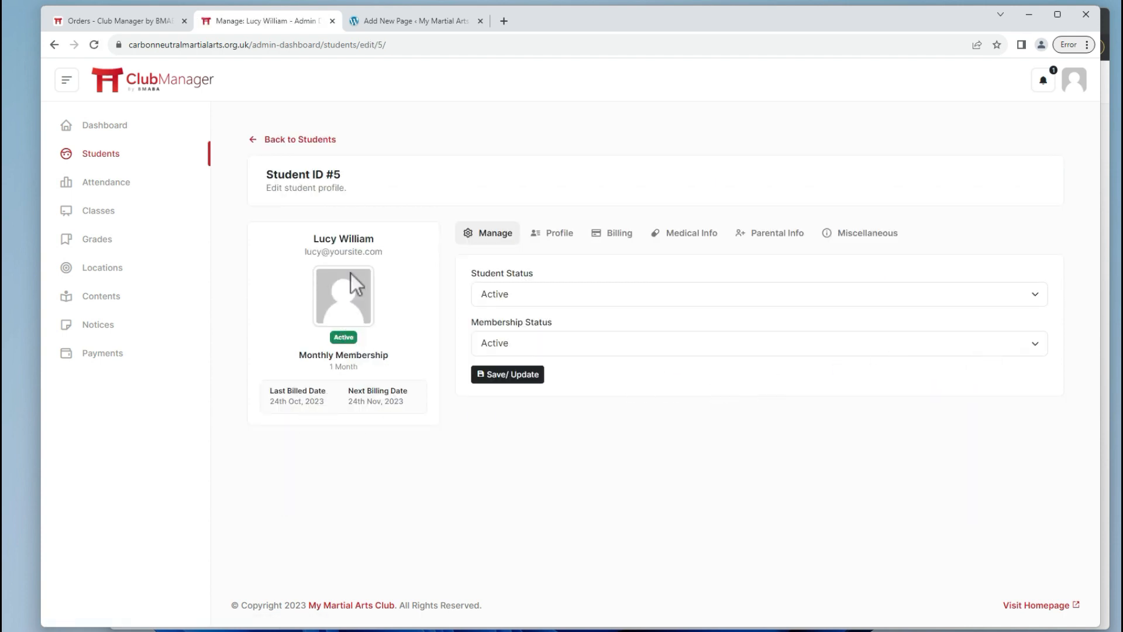
click(548, 236)
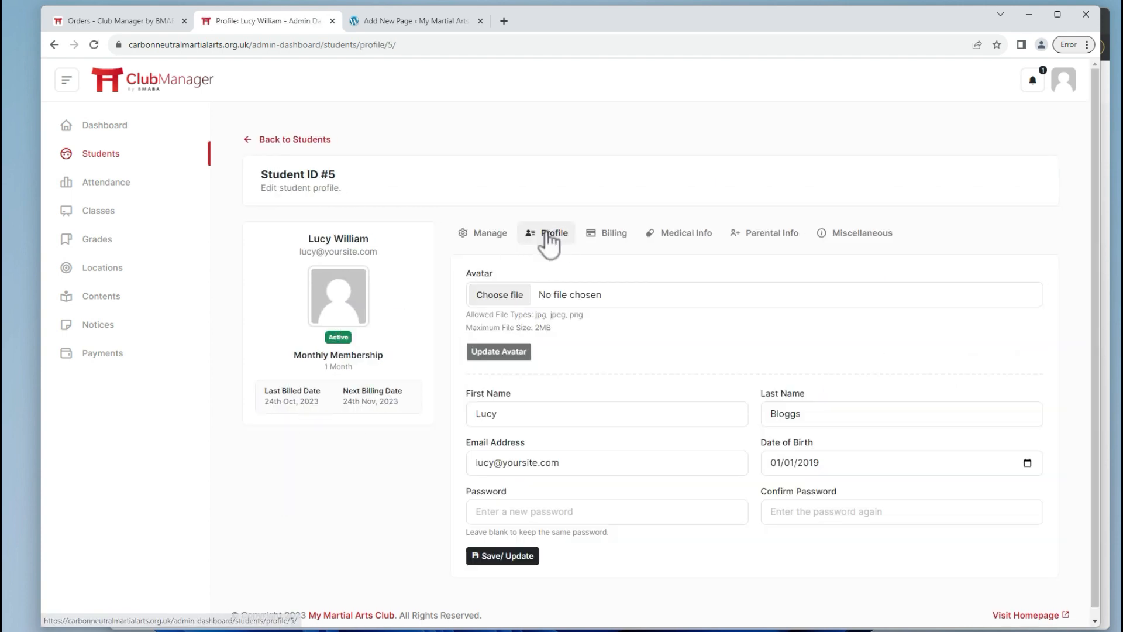
click(611, 237)
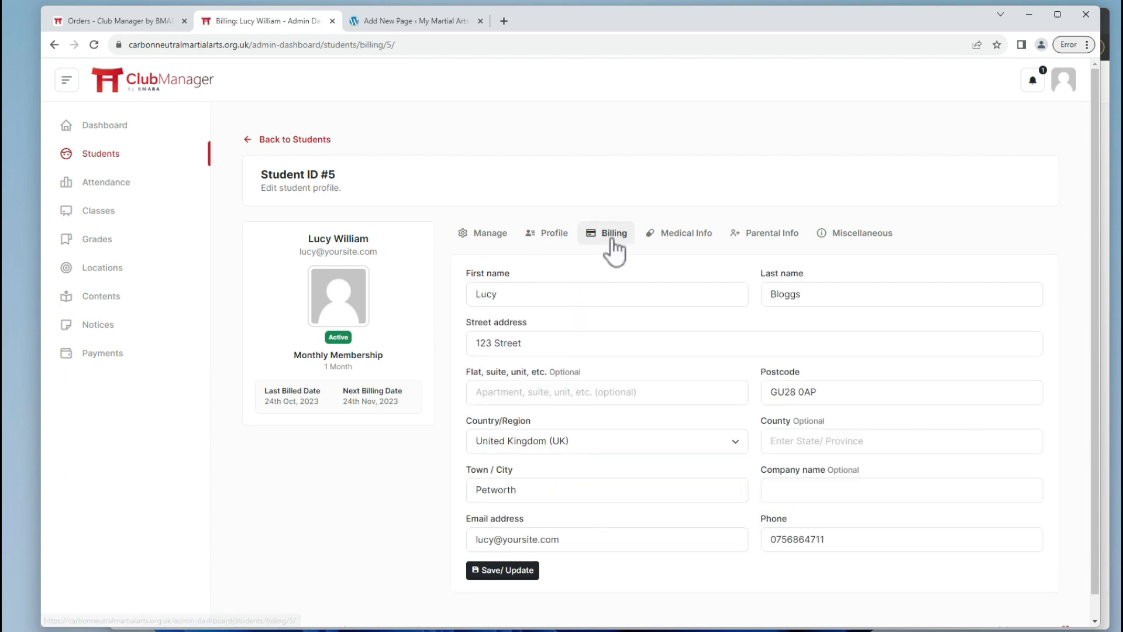
click(666, 245)
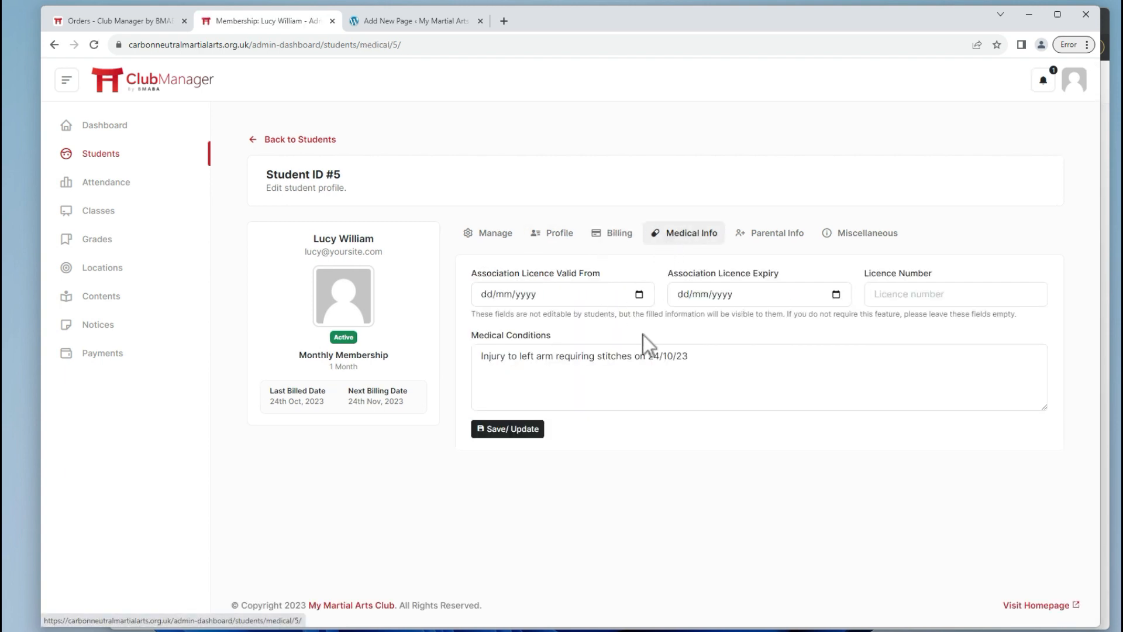
click(768, 235)
click(864, 237)
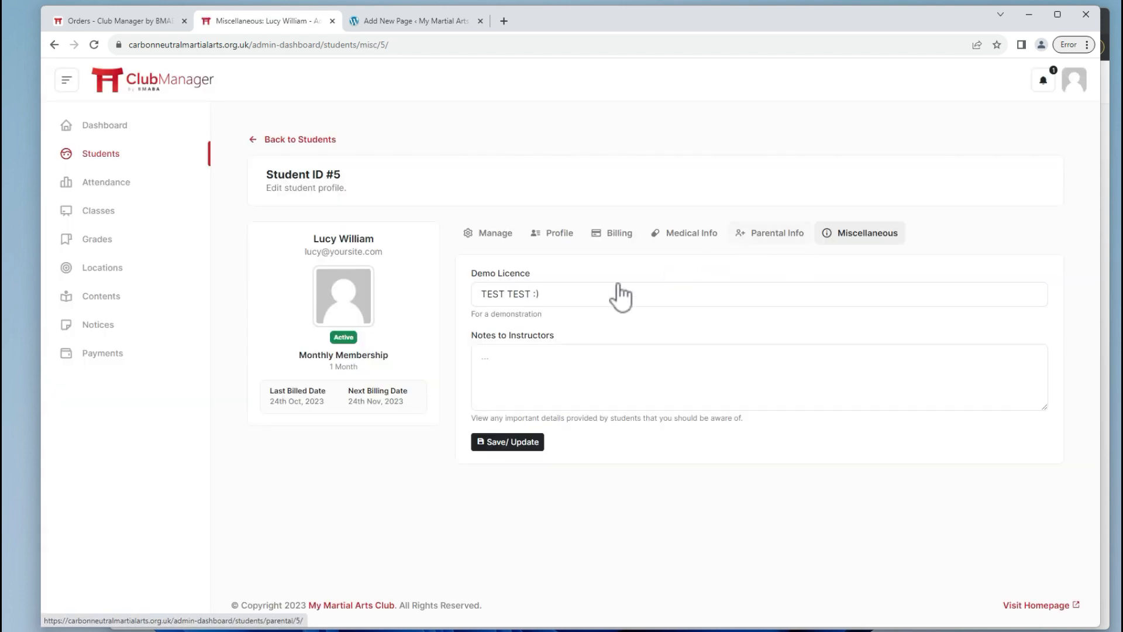
As admin, set the licence valid from 25/10/2023 to 25/10/2024 with a licence number, and save.
click(677, 244)
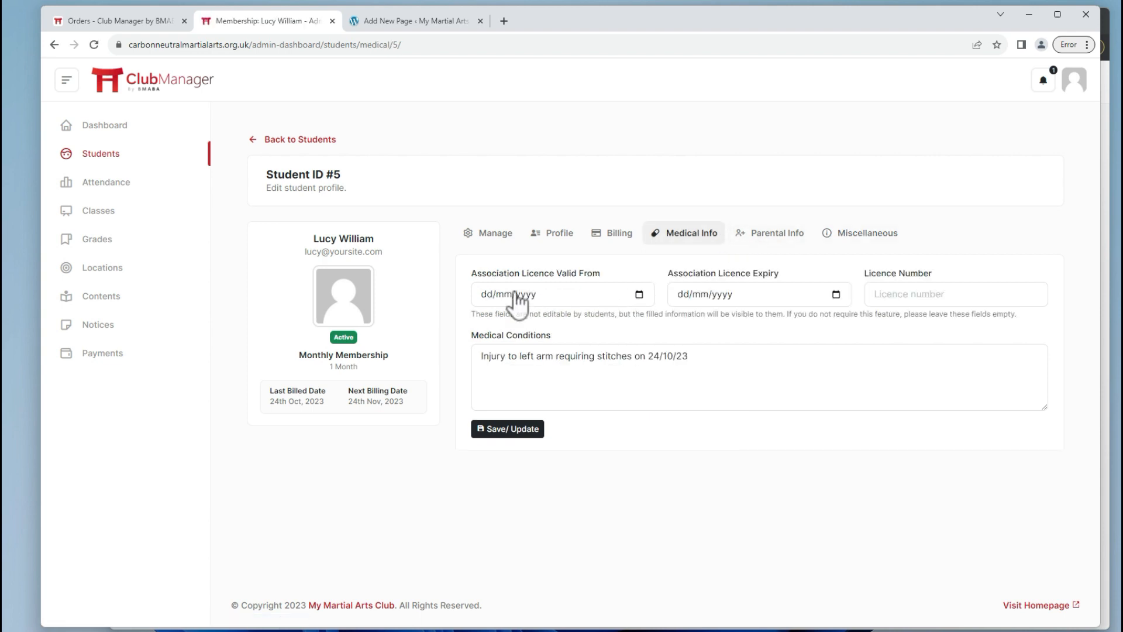
click(484, 296)
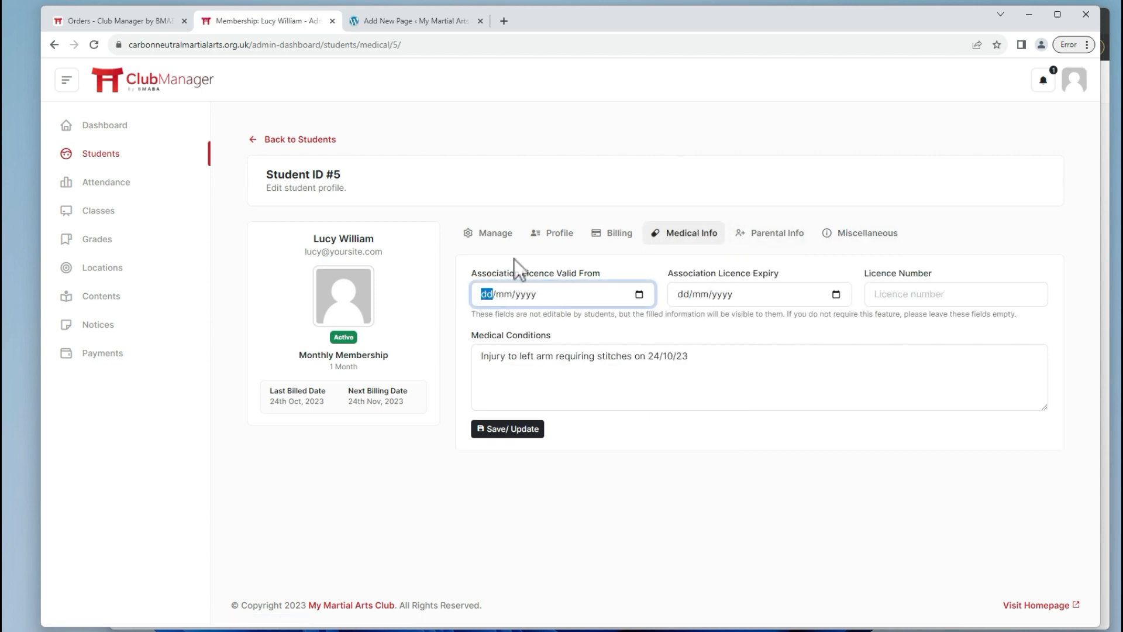
text(25/10/2023)
key(Tab)
text(25/10/202)
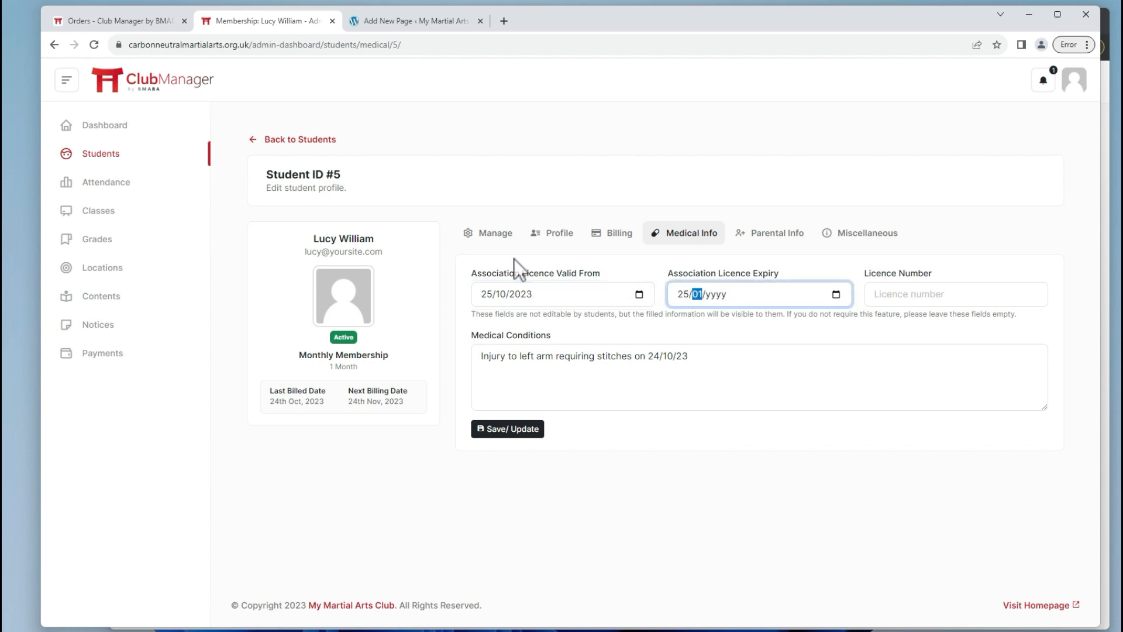
text(4)
key(Tab)
key(Caps_Lock)
text(ST)
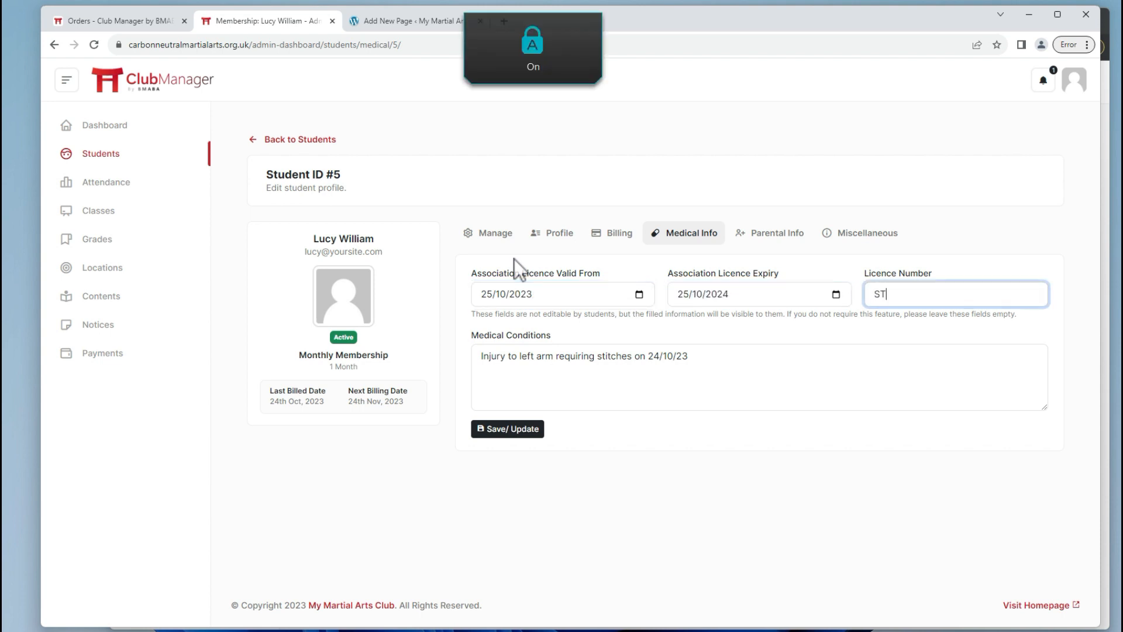
text(U123123)
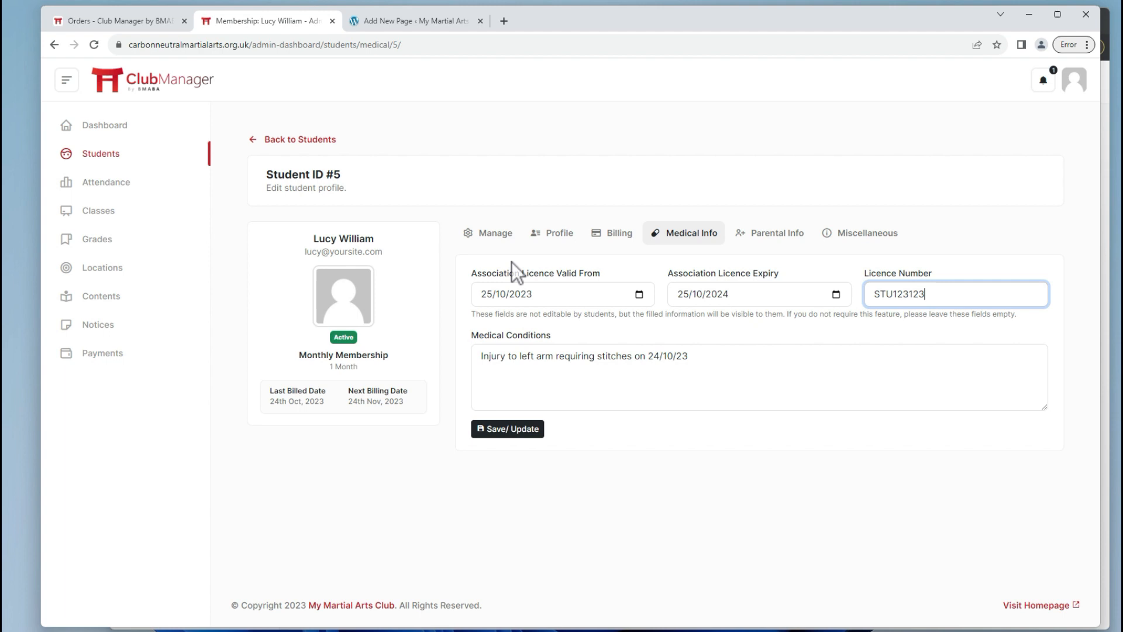
click(514, 432)
On the student's Medical Info page, confirm the licence dates and number are read-only.
key(alt+Tab)
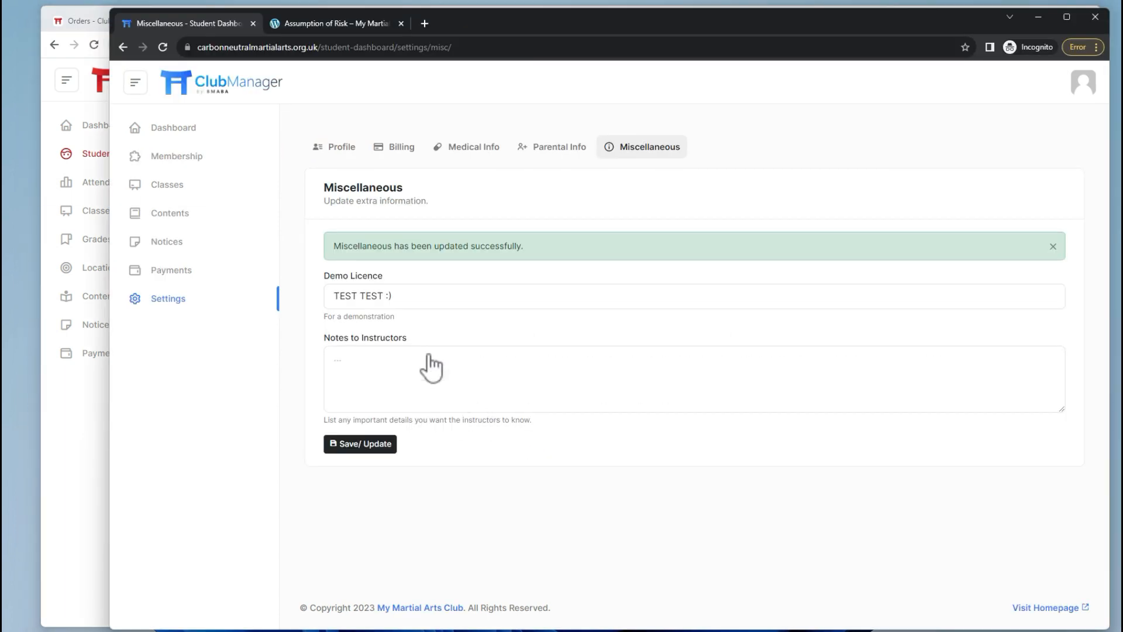
click(471, 152)
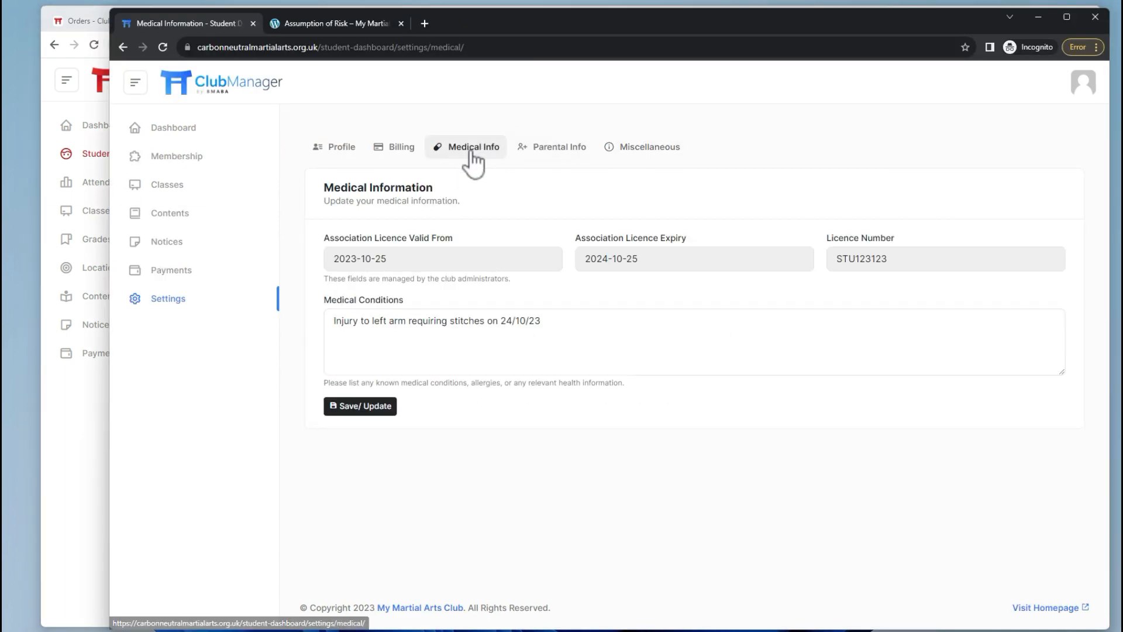
double_click(857, 263)
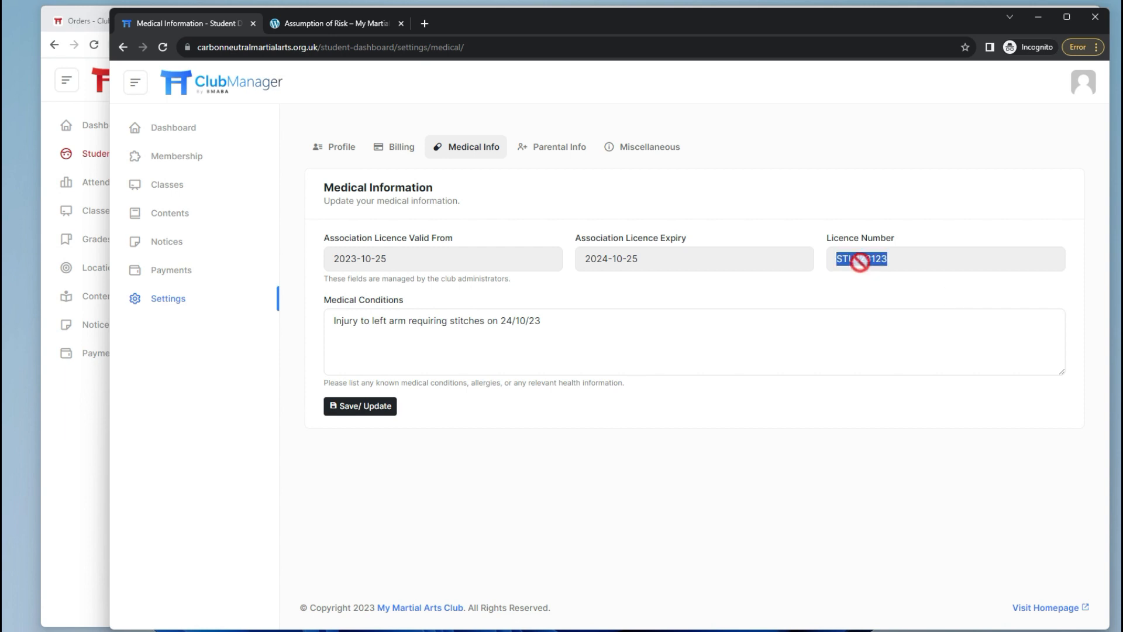
double_click(644, 261)
click(368, 261)
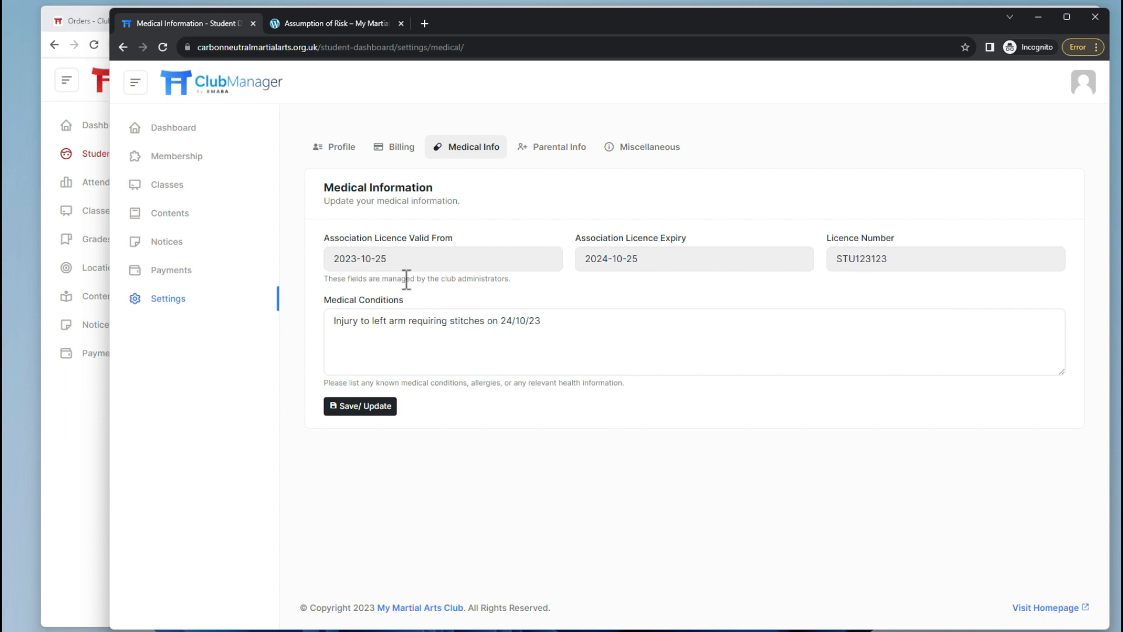
key(alt+Tab)
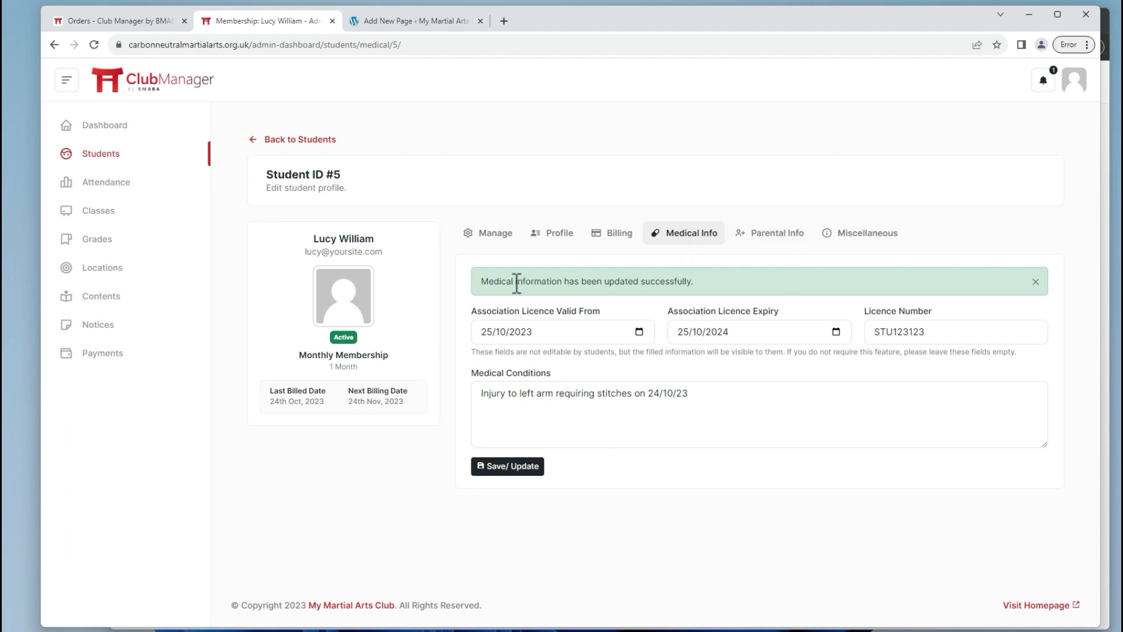
key(alt+Tab)
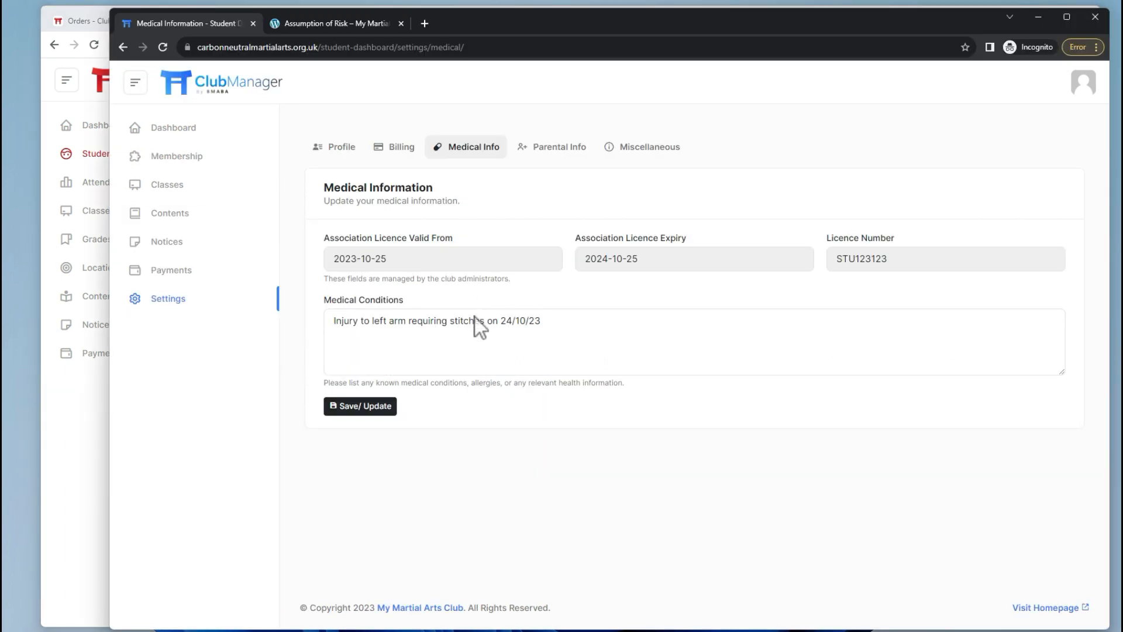
Join the Children's Karate class from the student's class calendar.
click(172, 187)
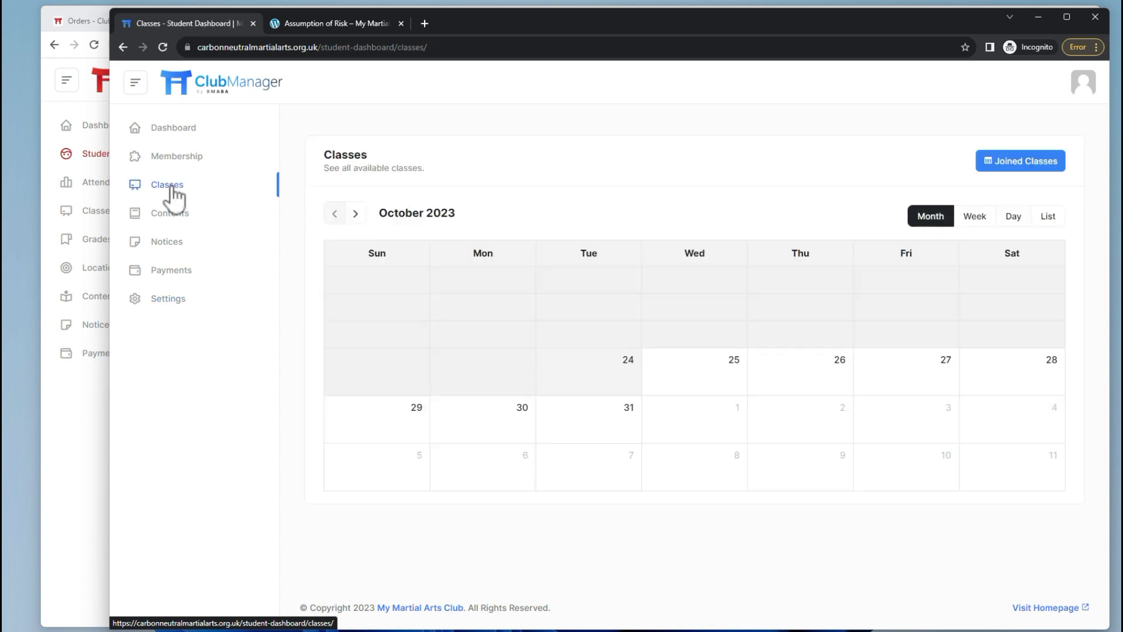
click(490, 452)
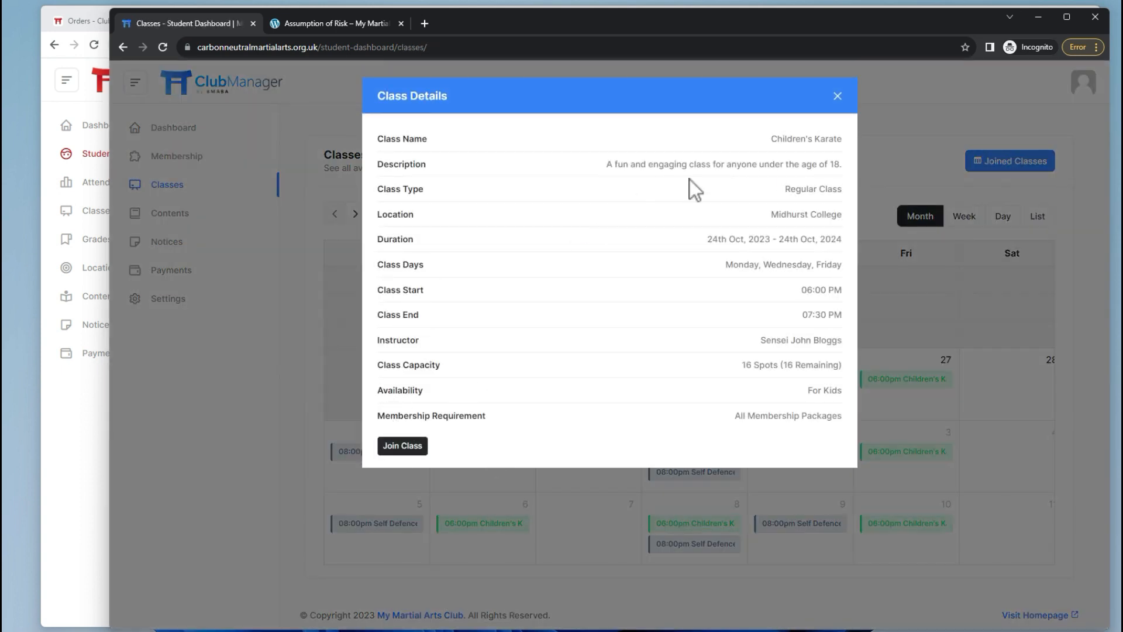
click(403, 447)
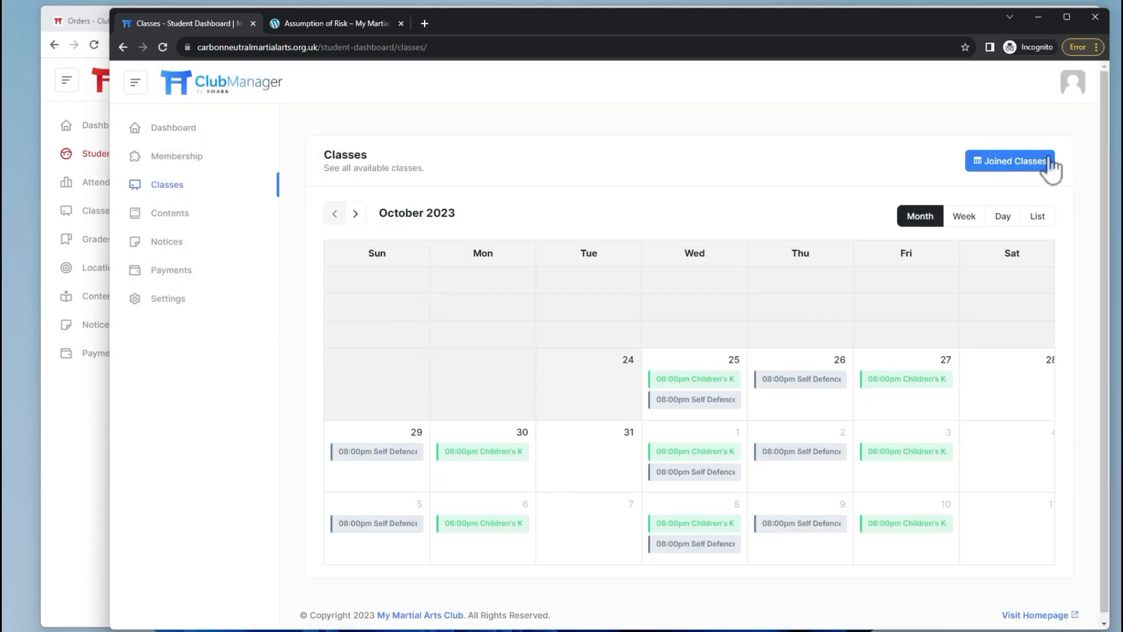
In admin Attendance, load the Children's Karate roster, then the Self Defence roster.
key(alt+Tab)
click(114, 155)
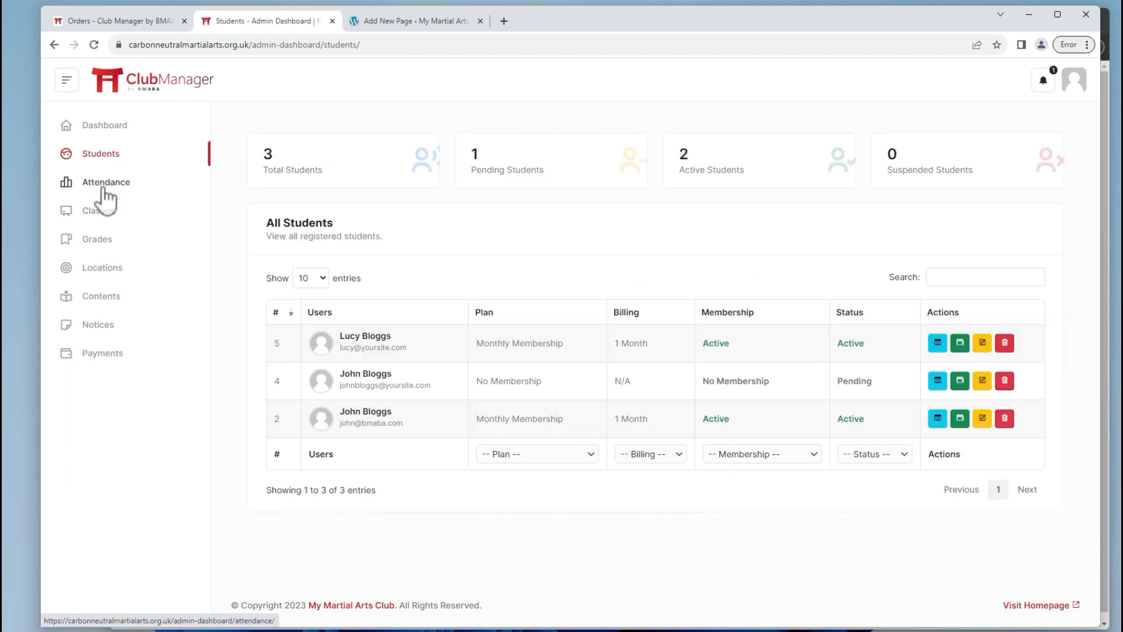
click(99, 185)
click(947, 166)
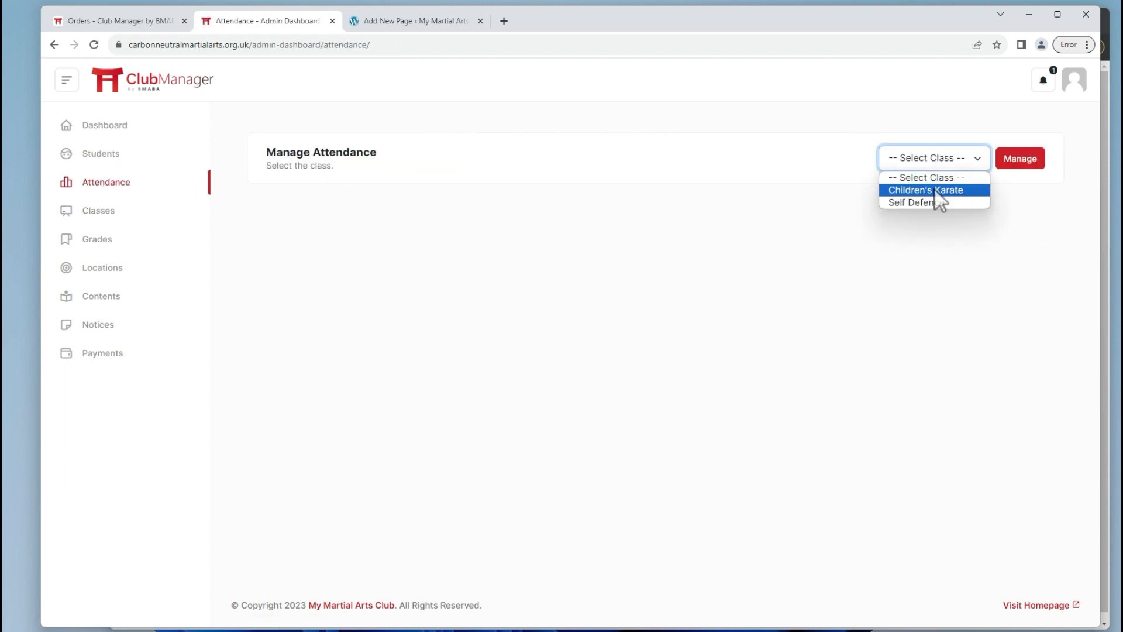
click(935, 188)
click(1012, 170)
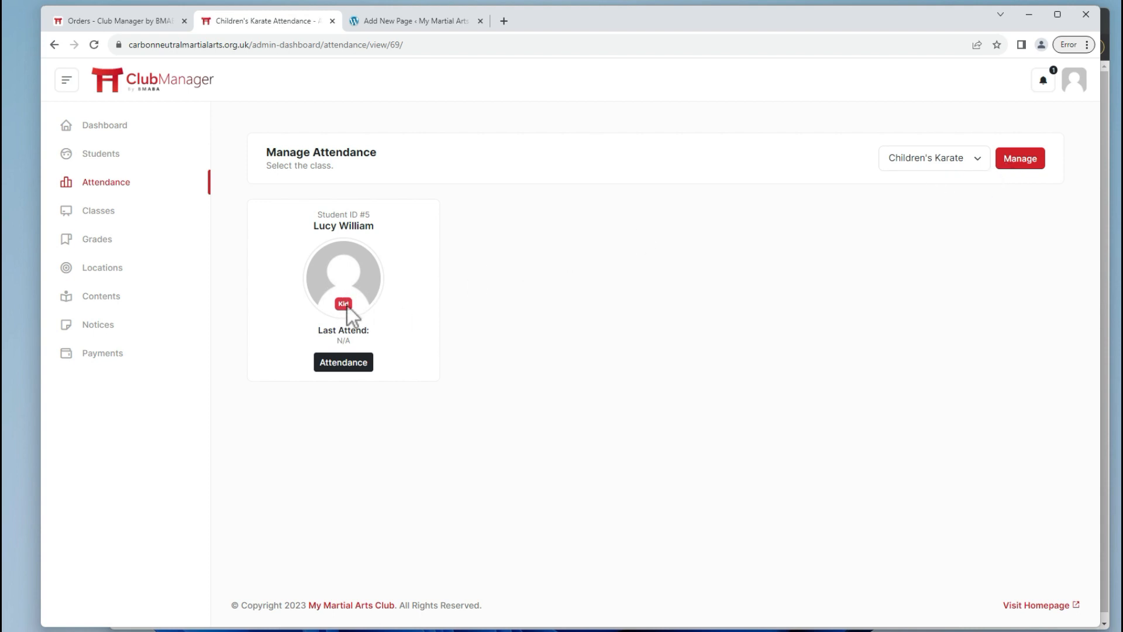
click(935, 162)
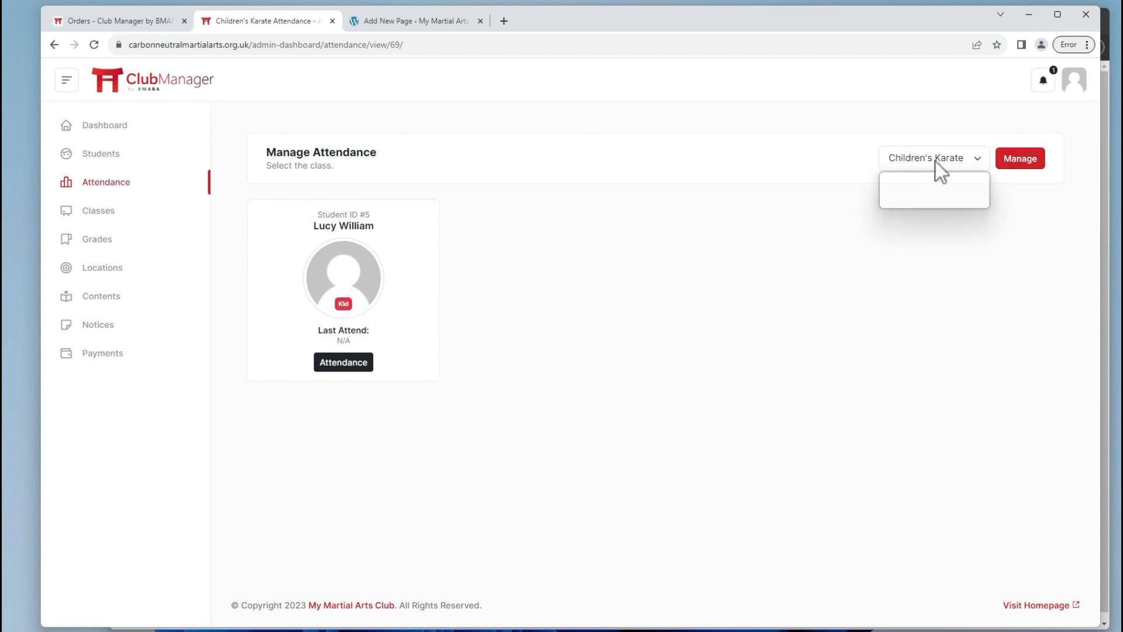
click(927, 202)
click(1013, 163)
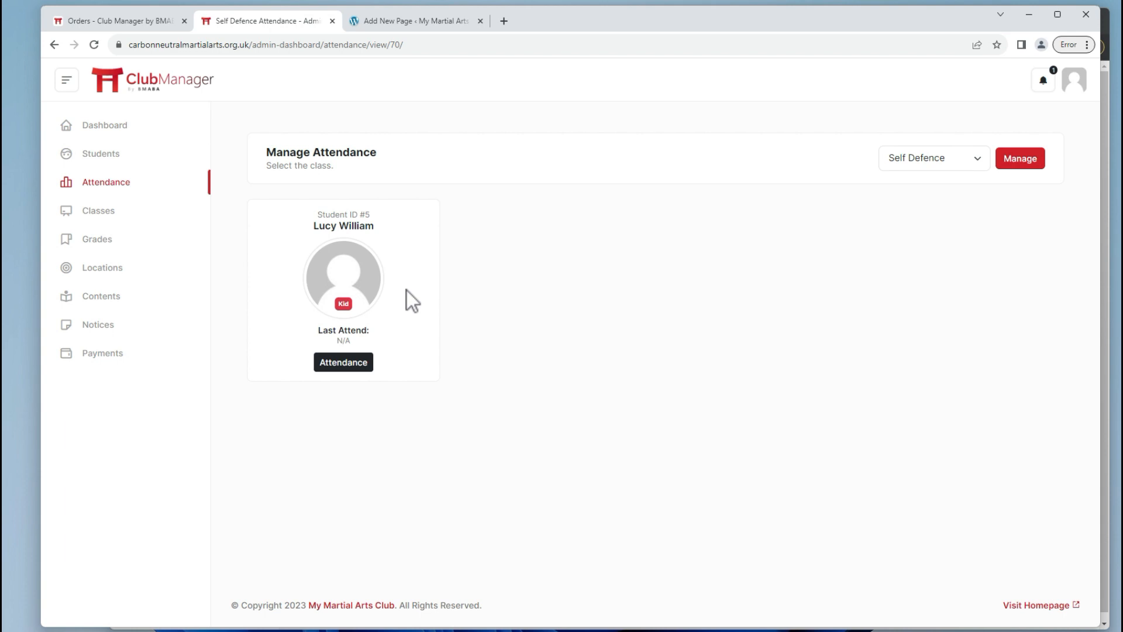
In the student's calendar, view classes in List and Week views and check the Children's Karate class details.
key(alt+Tab)
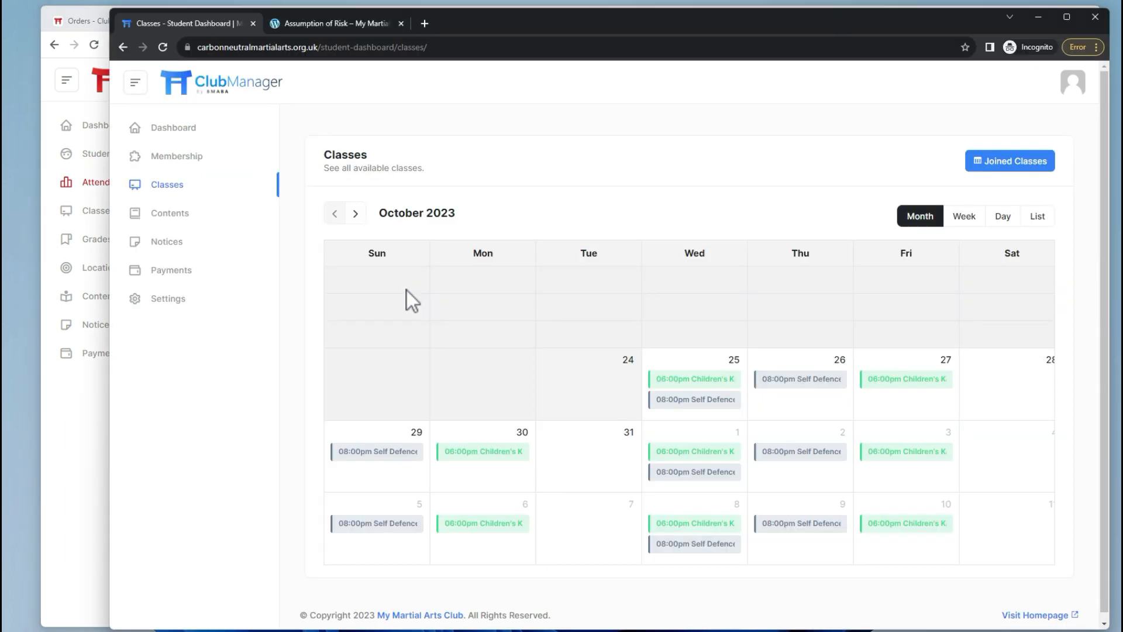
click(1036, 216)
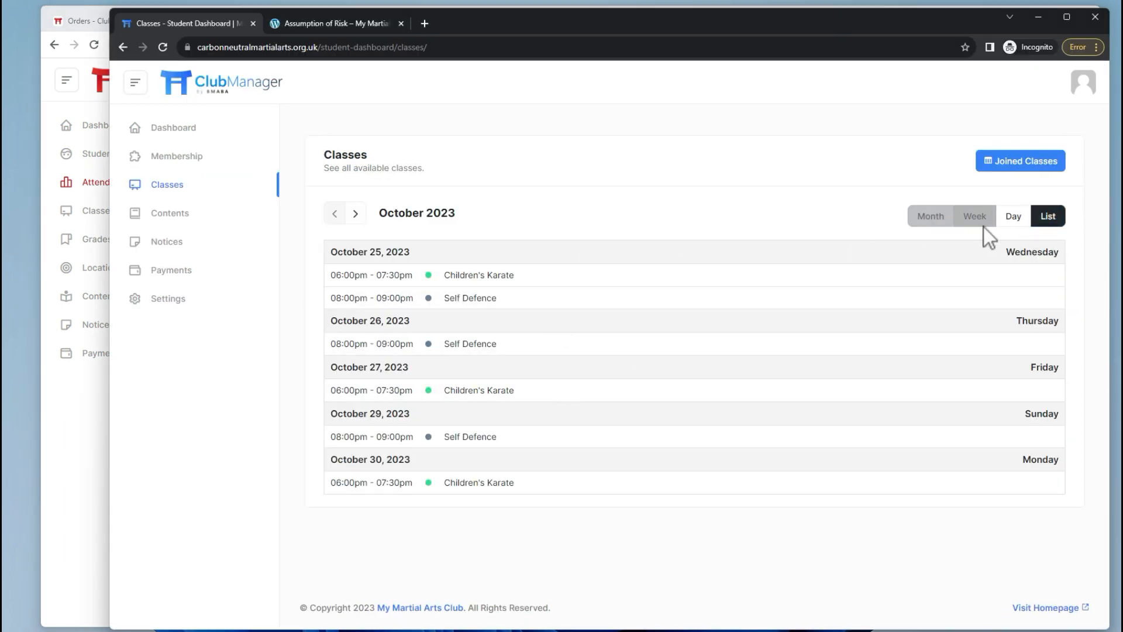
click(983, 222)
scroll(906, 335, down, 7)
scroll(907, 336, down, 6)
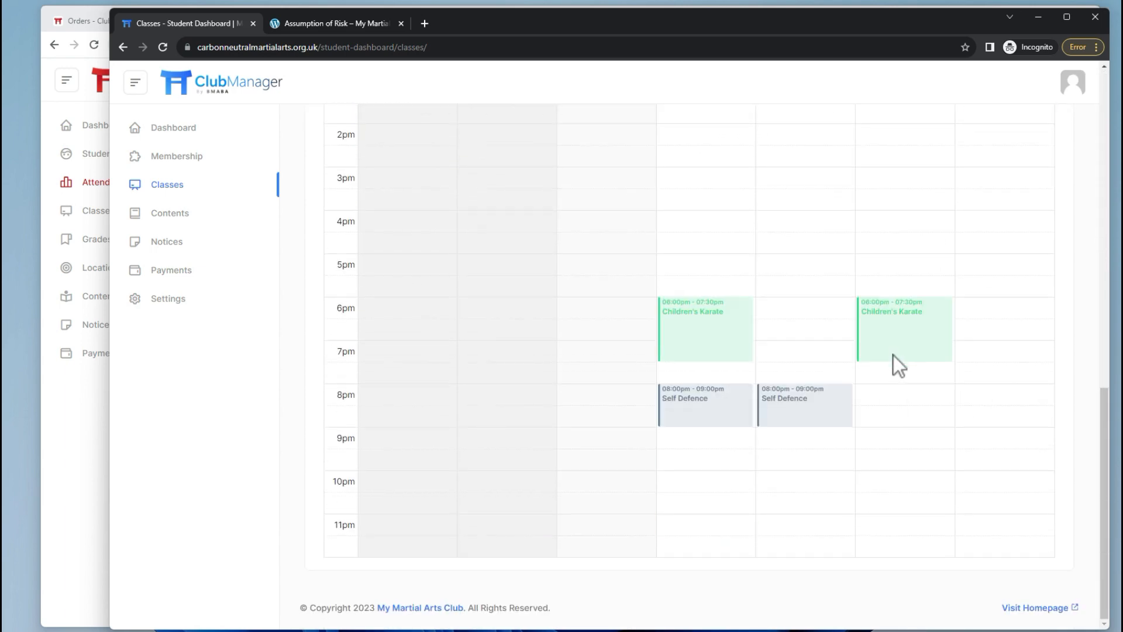
click(701, 327)
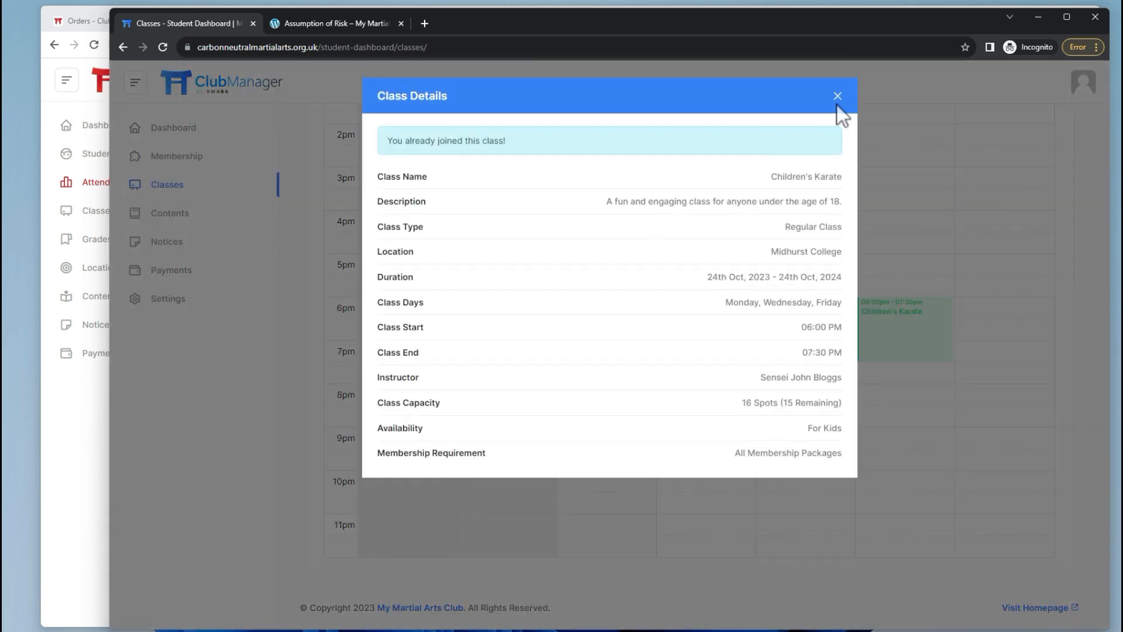
click(839, 96)
In admin Grades, view the Shotokan Karate students, showing the student at 10th Kyu.
key(alt+Tab)
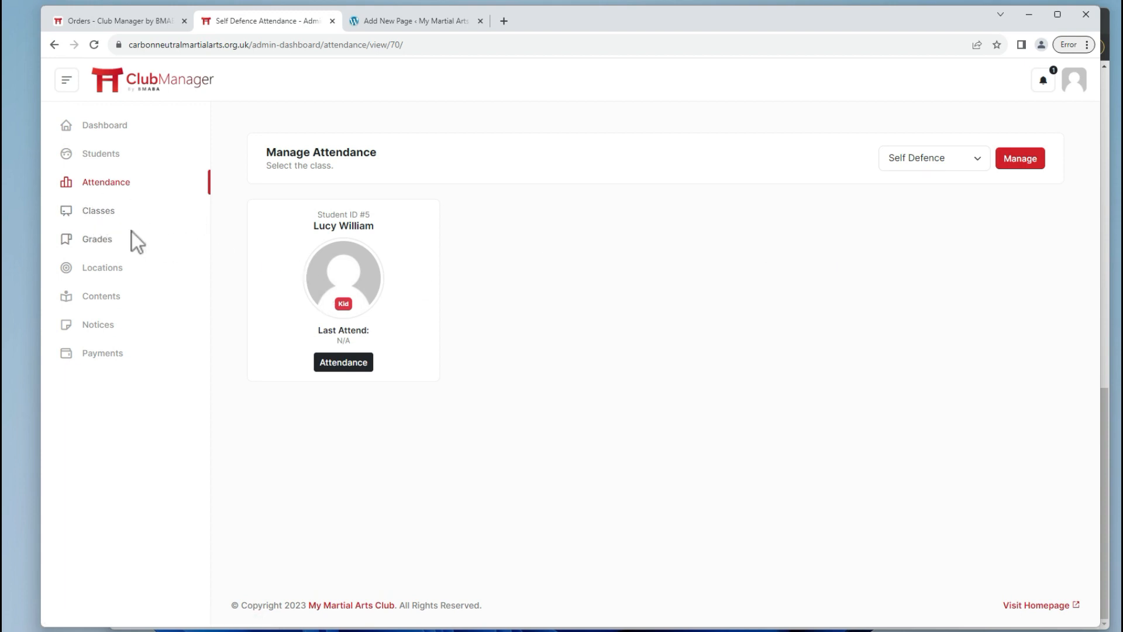
click(104, 239)
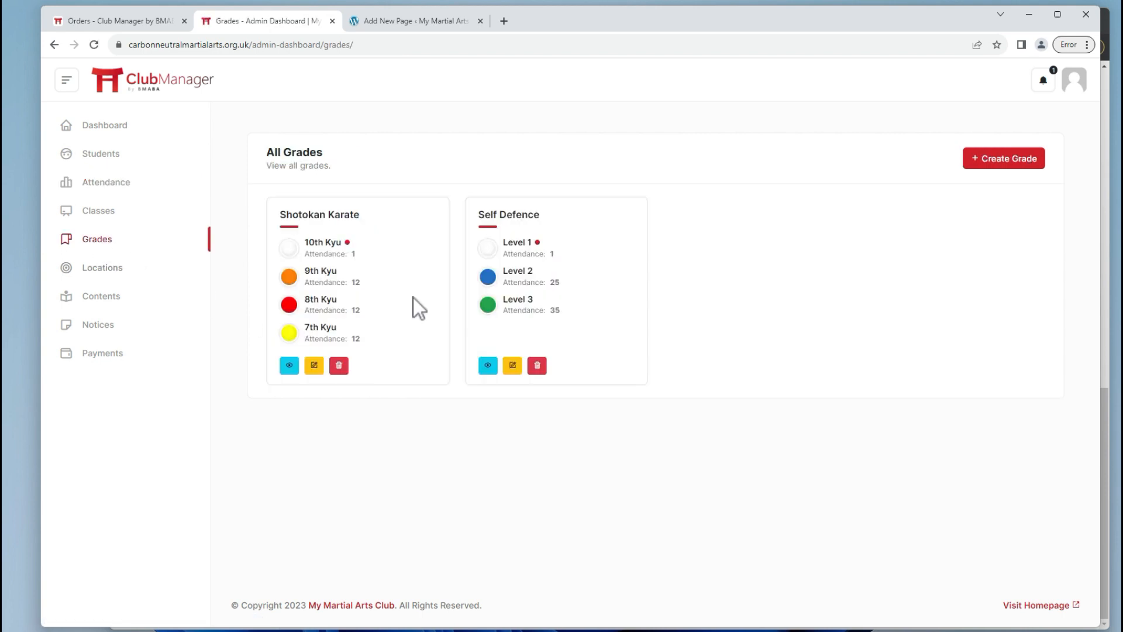
click(289, 366)
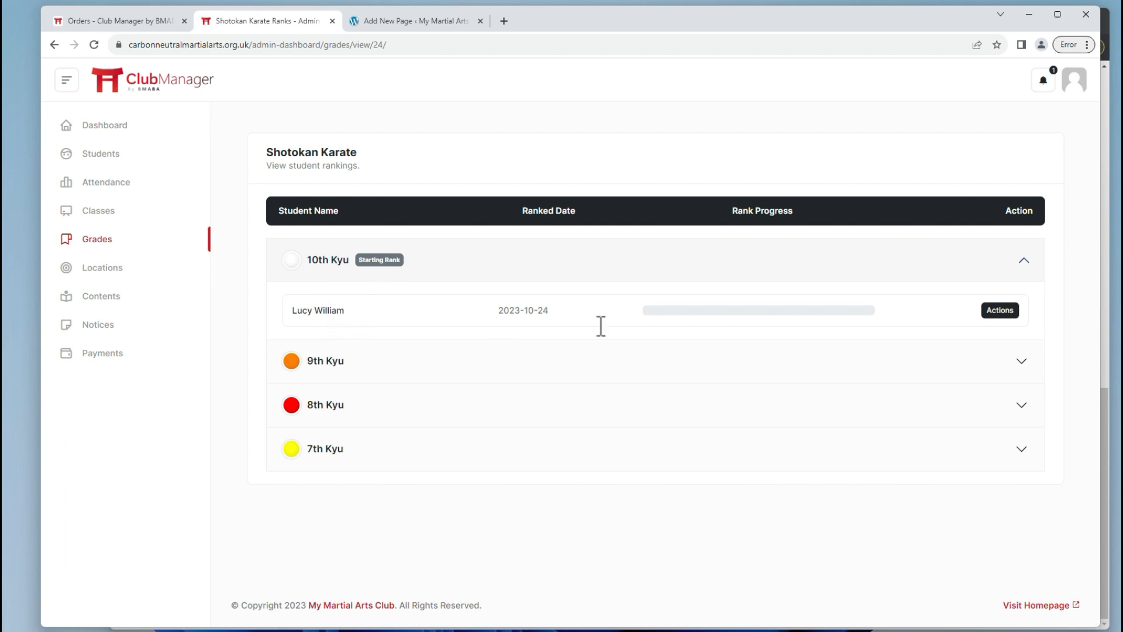
mouse_move(667, 311)
Choose Promote/Demote Rank for the student and select 8th Kyu as the new rank.
click(1013, 313)
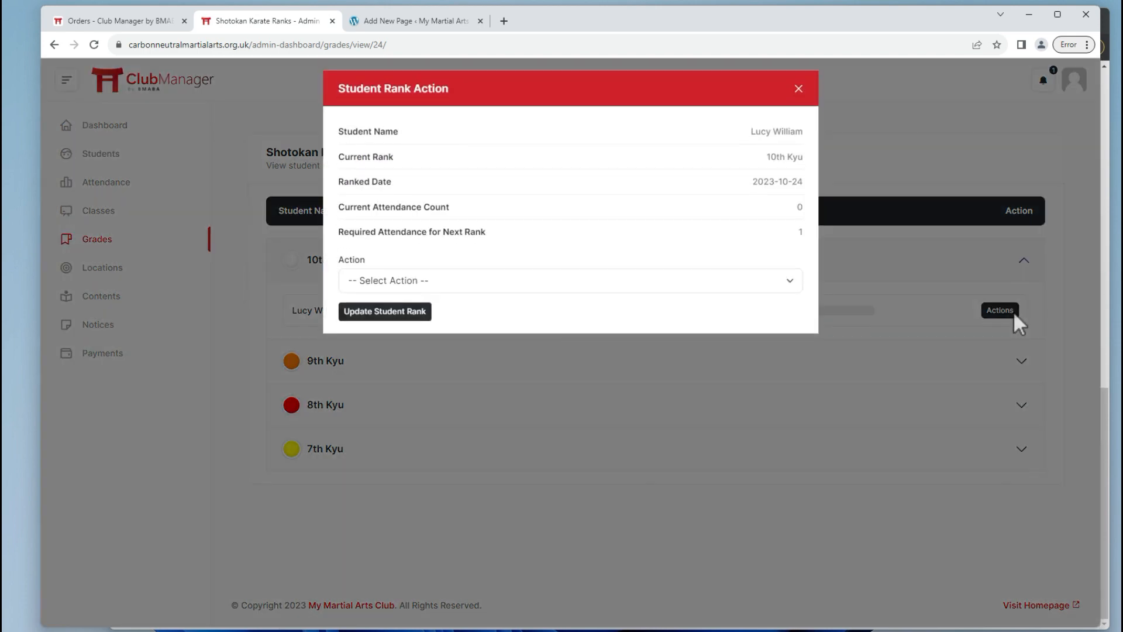
click(400, 291)
click(393, 316)
click(380, 334)
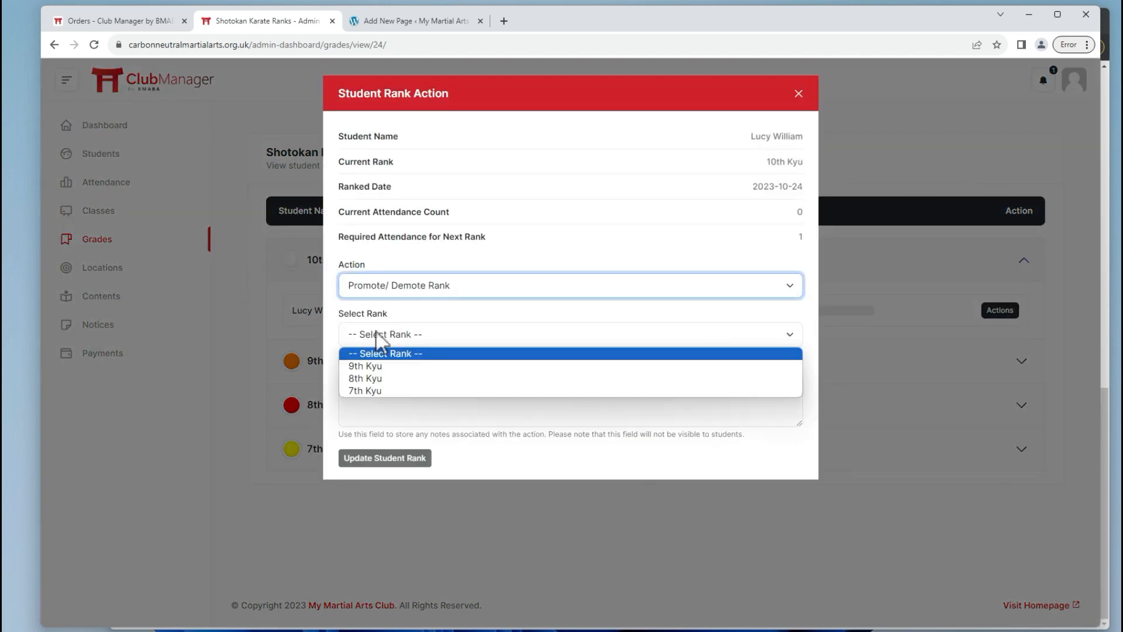
click(367, 379)
Add the note 'Grade migration', save the rank update, and expand the 8th Kyu group.
click(377, 394)
key(Caps_Lock)
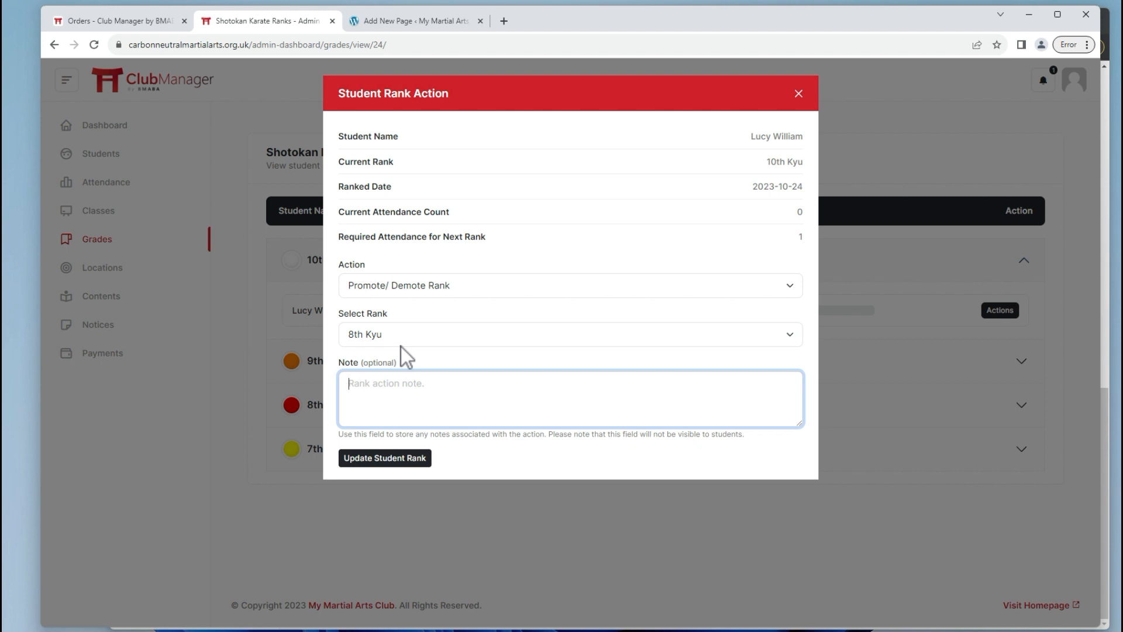
key(Caps_Lock)
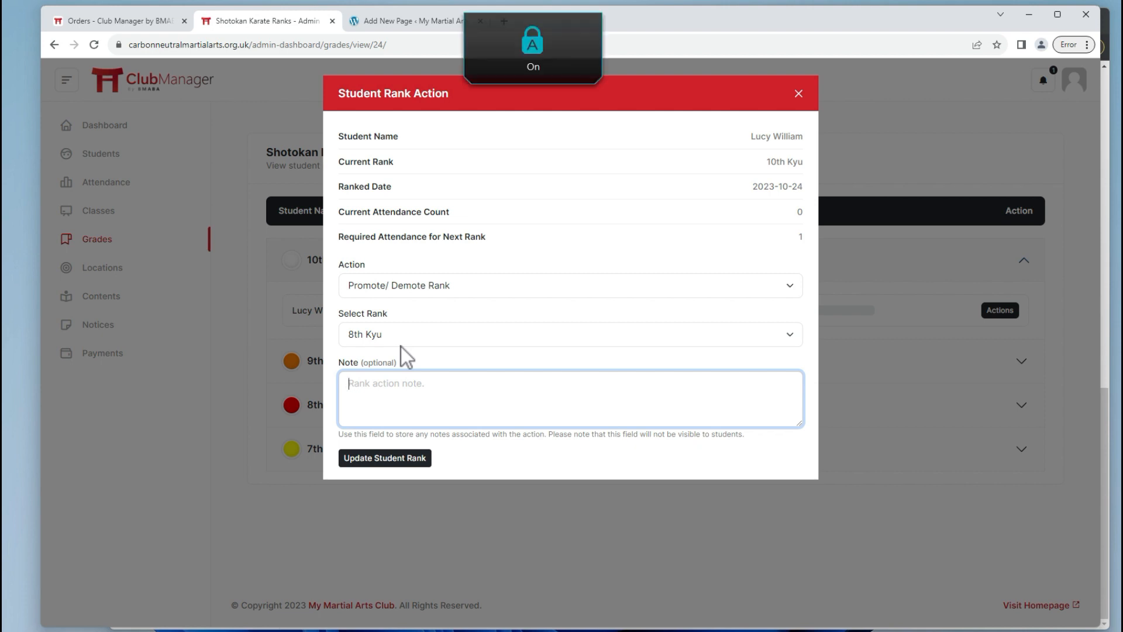
text(G)
key(Caps_Lock)
text(rade migration)
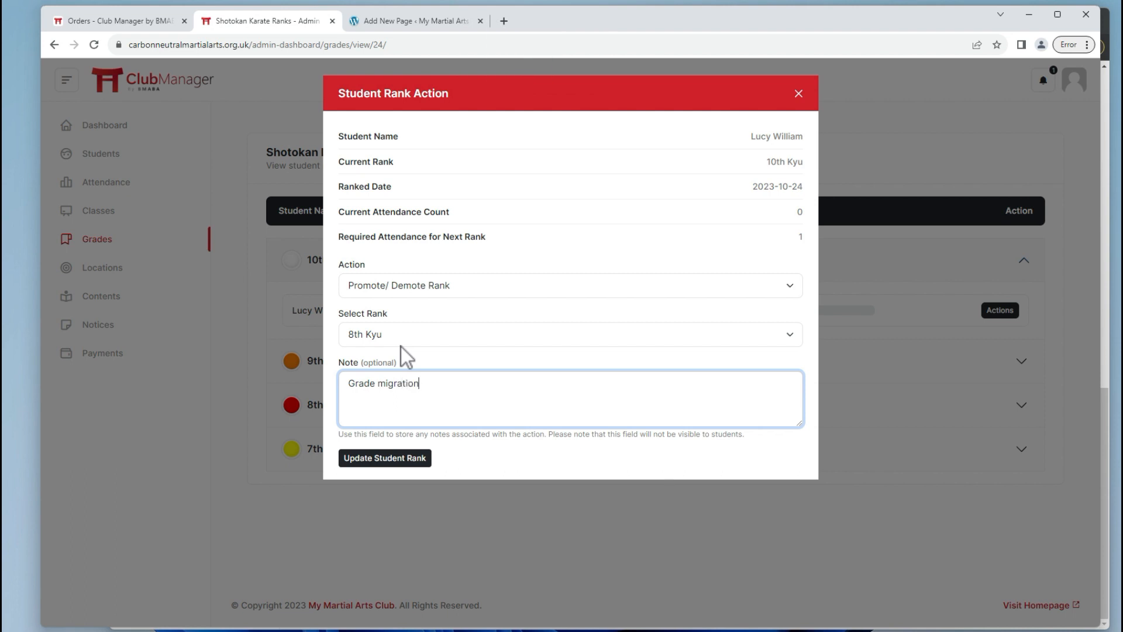
click(410, 457)
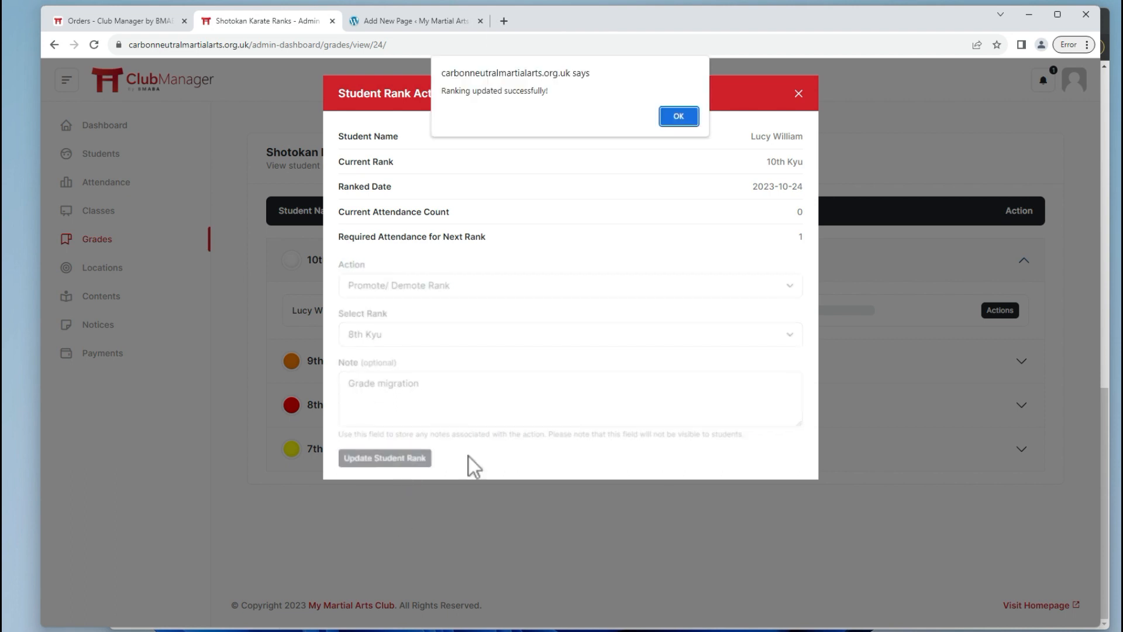
click(674, 120)
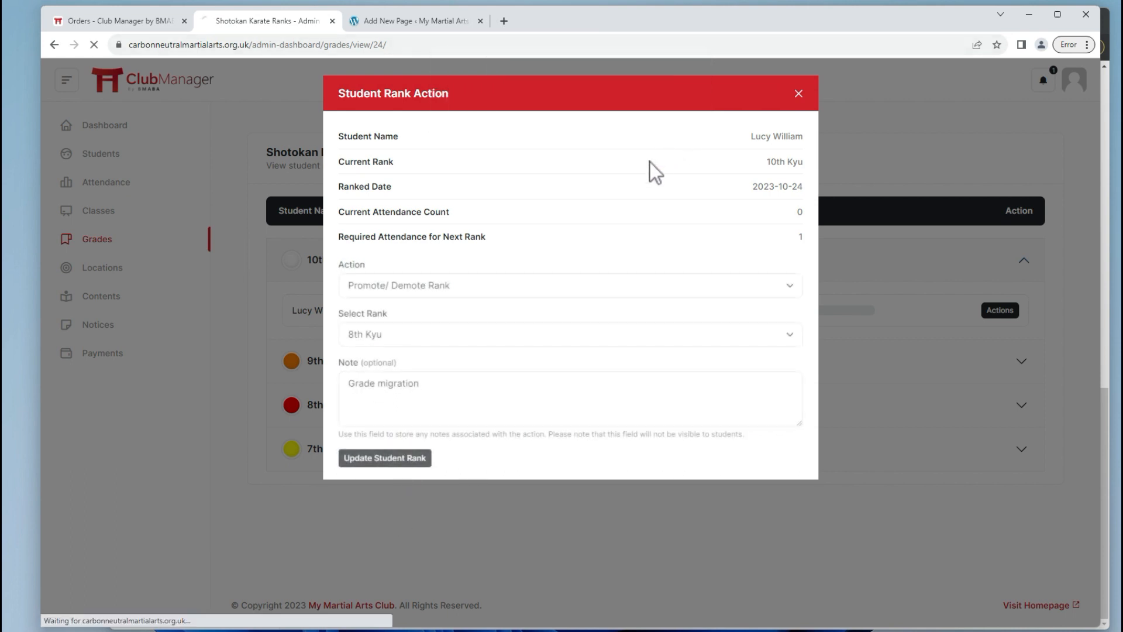
click(329, 411)
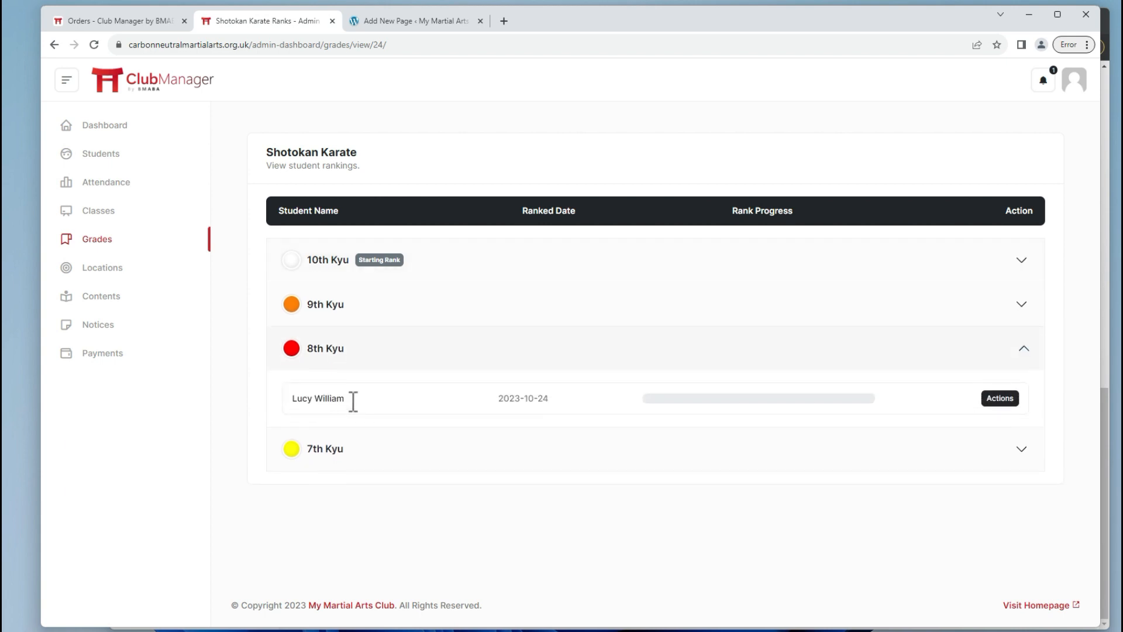
Change the student's required attendance from 12 to 9 with the note 'Noting migration of software'.
mouse_move(651, 402)
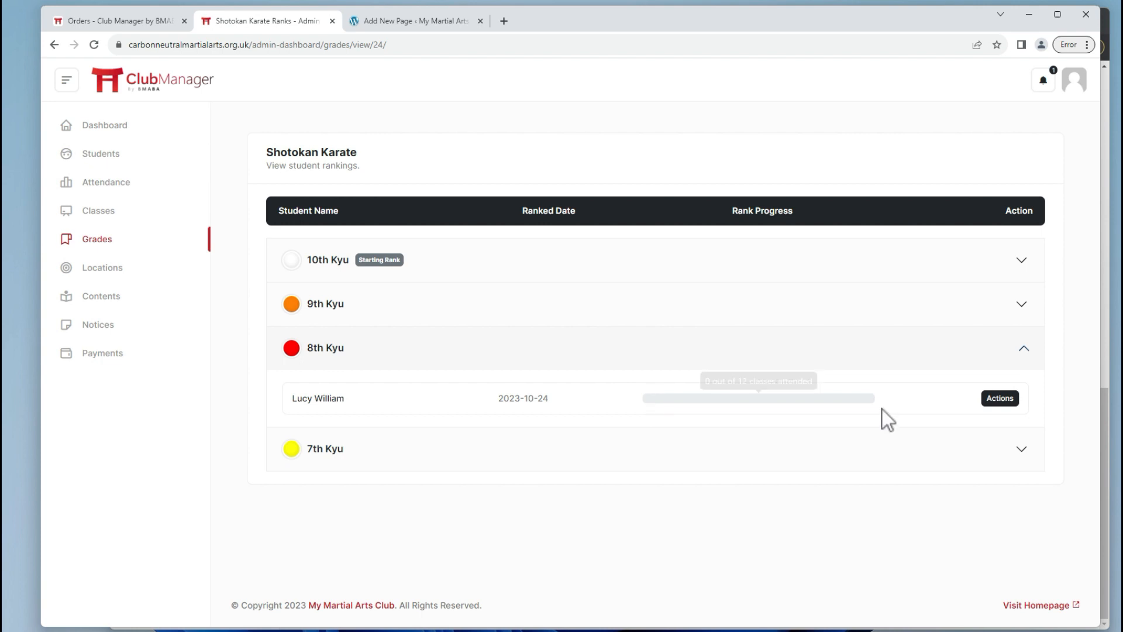
click(999, 399)
click(468, 286)
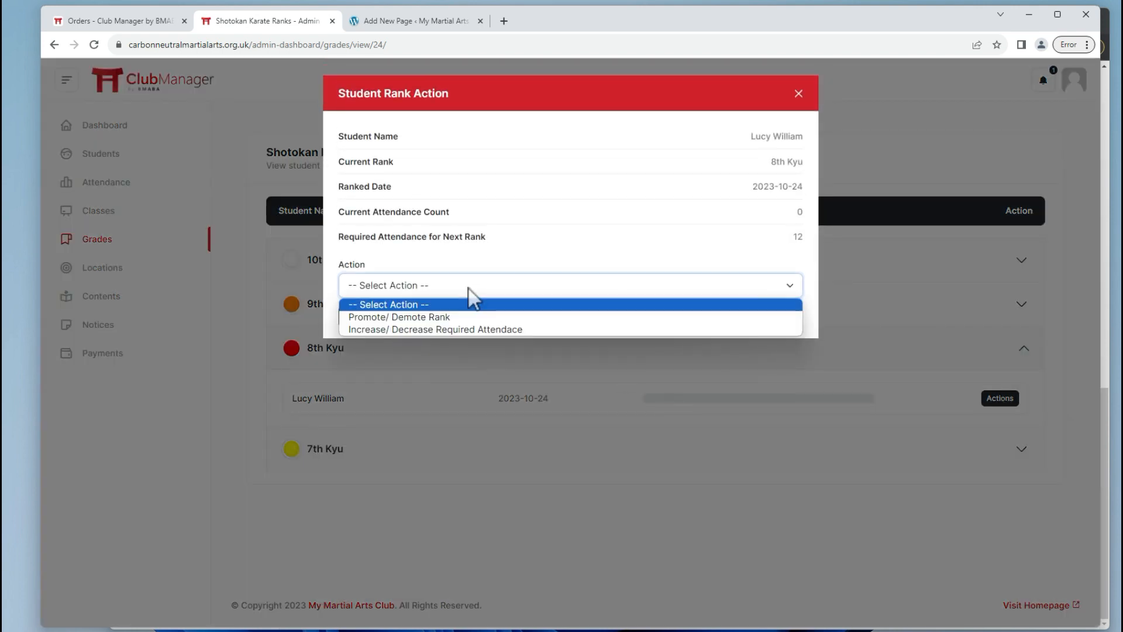
click(414, 327)
click(390, 335)
drag(390, 334, 336, 335)
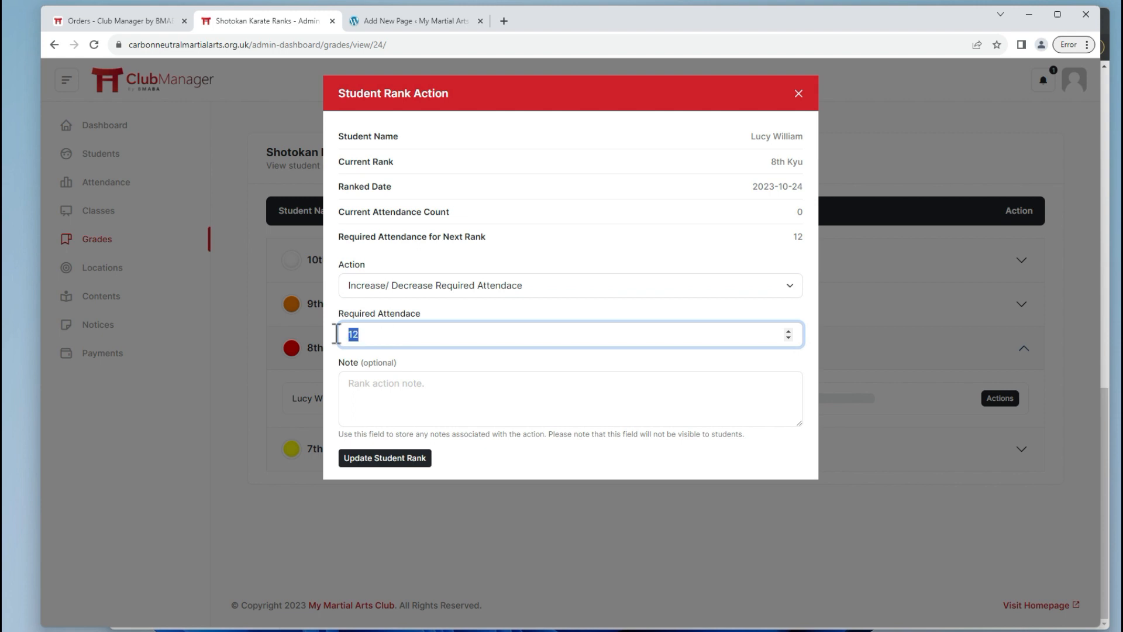
text(9)
click(421, 378)
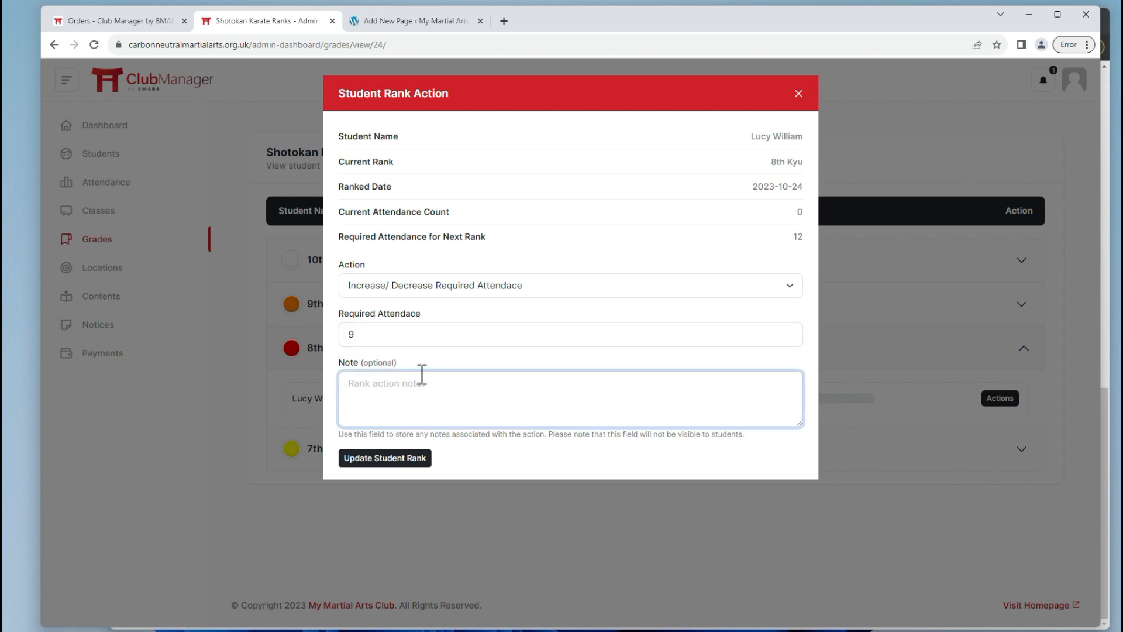
text(Noting migration of softwatre)
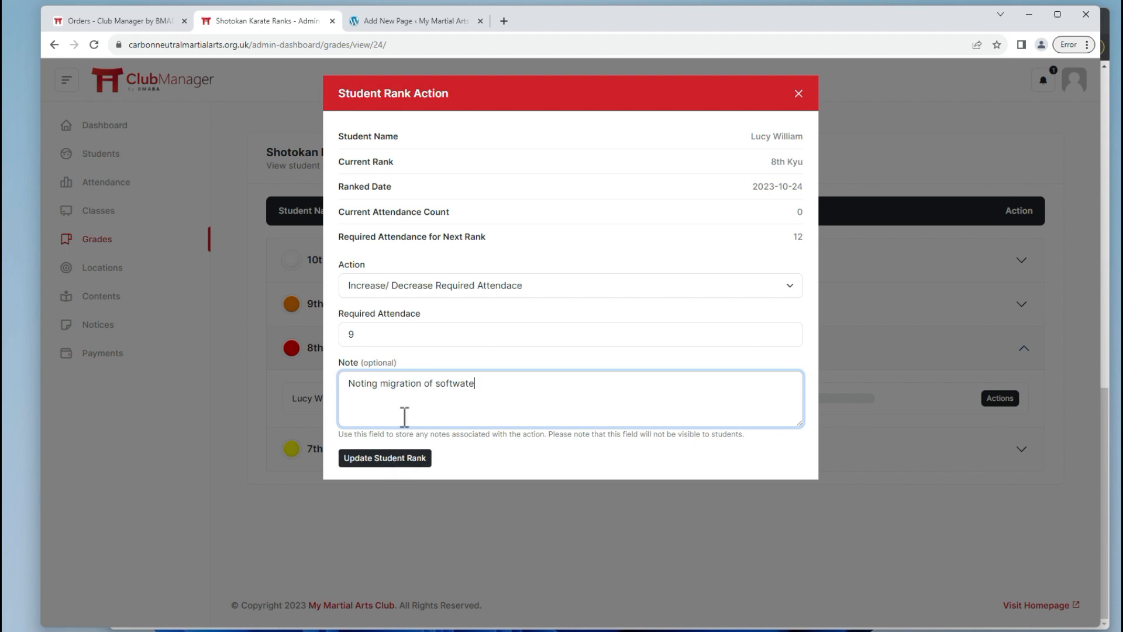
drag(462, 383, 477, 383)
text(re)
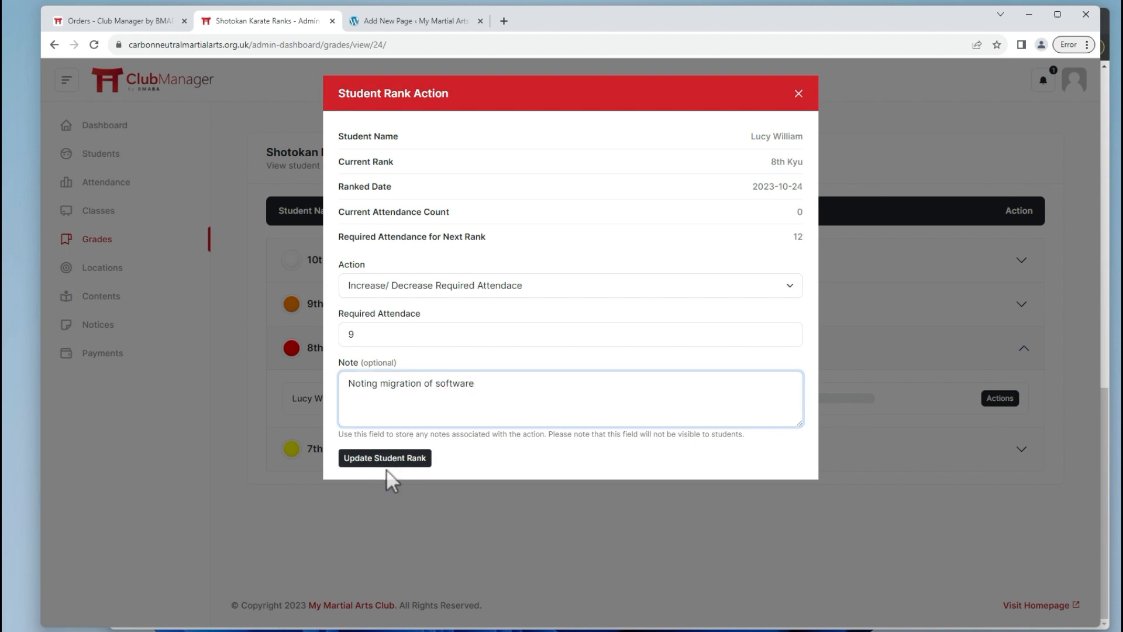
Save the attendance change, check the 8th Kyu group, then open the student's dashboard.
click(376, 458)
click(681, 110)
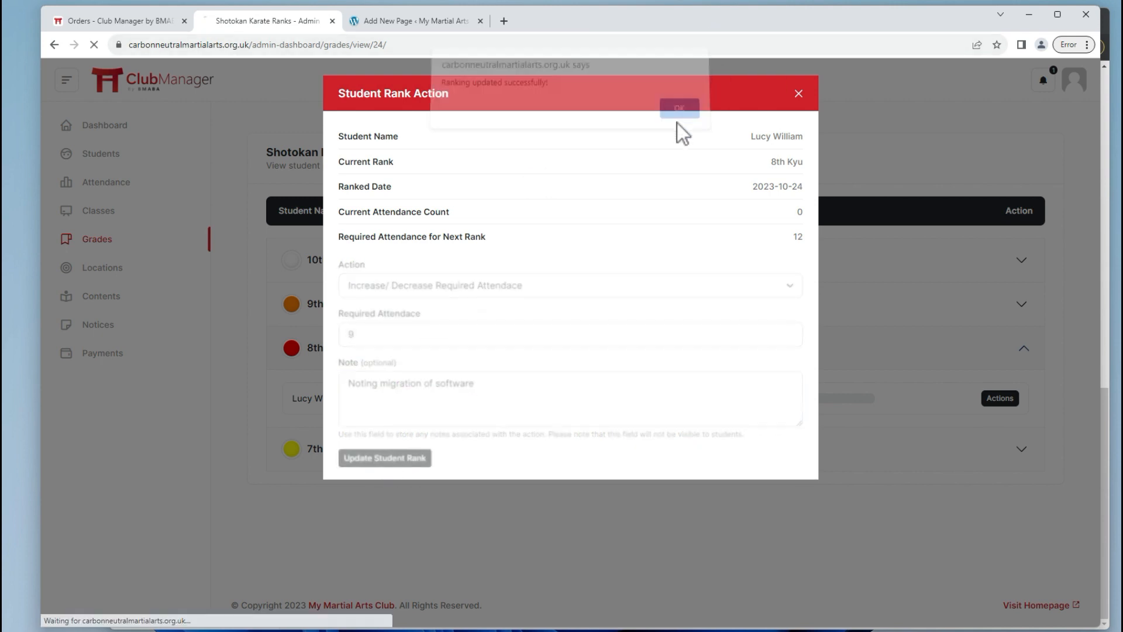
click(661, 412)
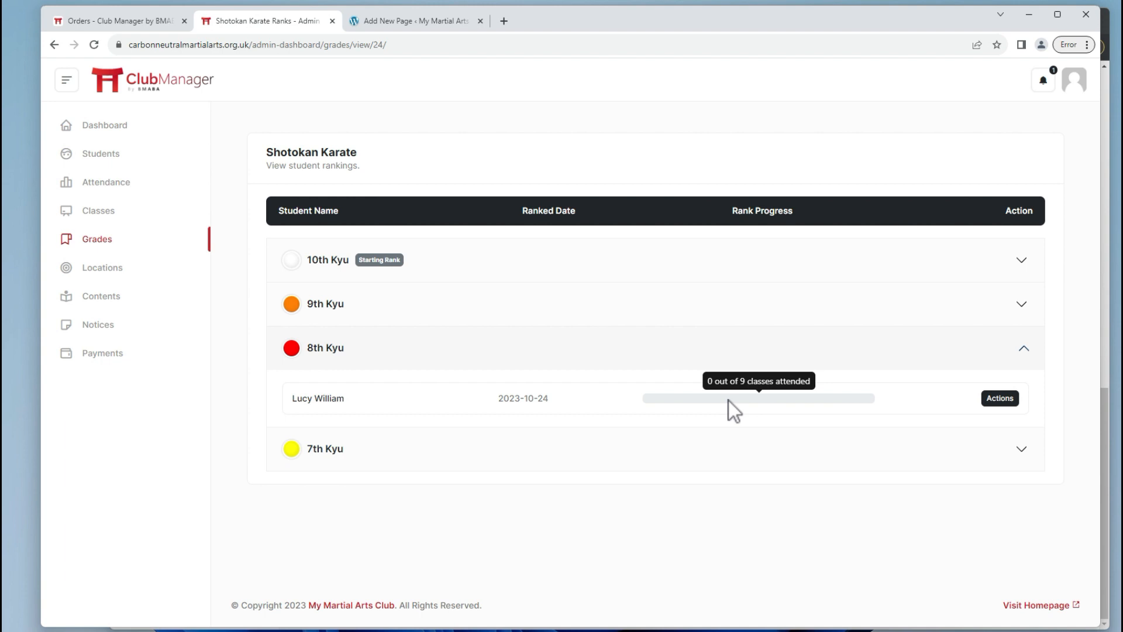
key(alt+Tab)
click(183, 134)
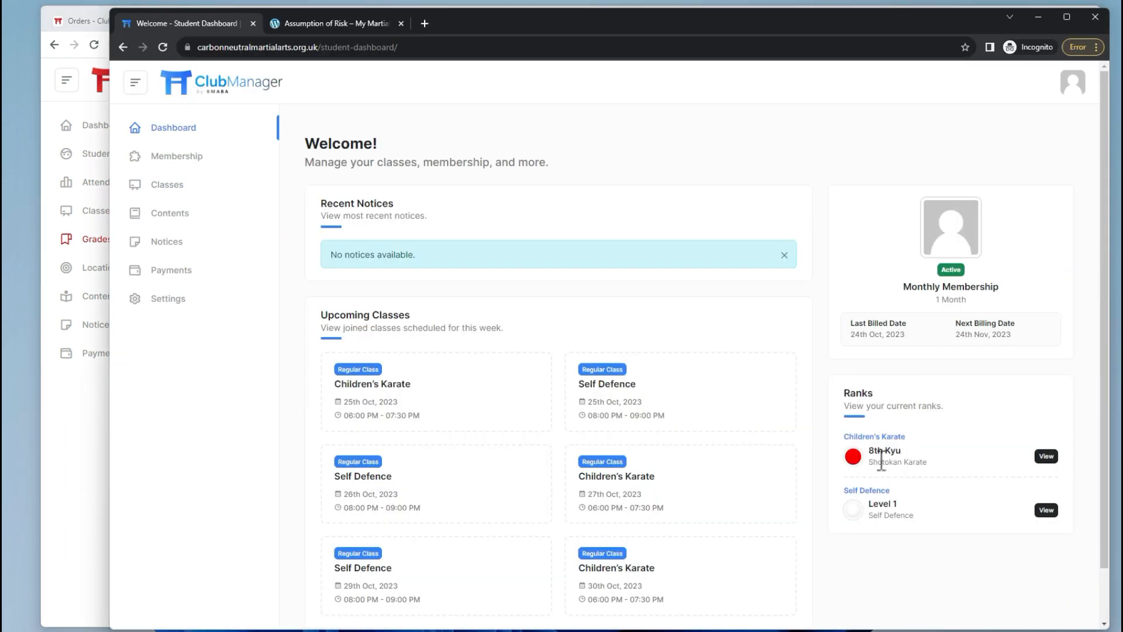
From the student's dashboard, verify Children's Karate attendance now requires 9 classes, then return to admin.
scroll(883, 450, down, 2)
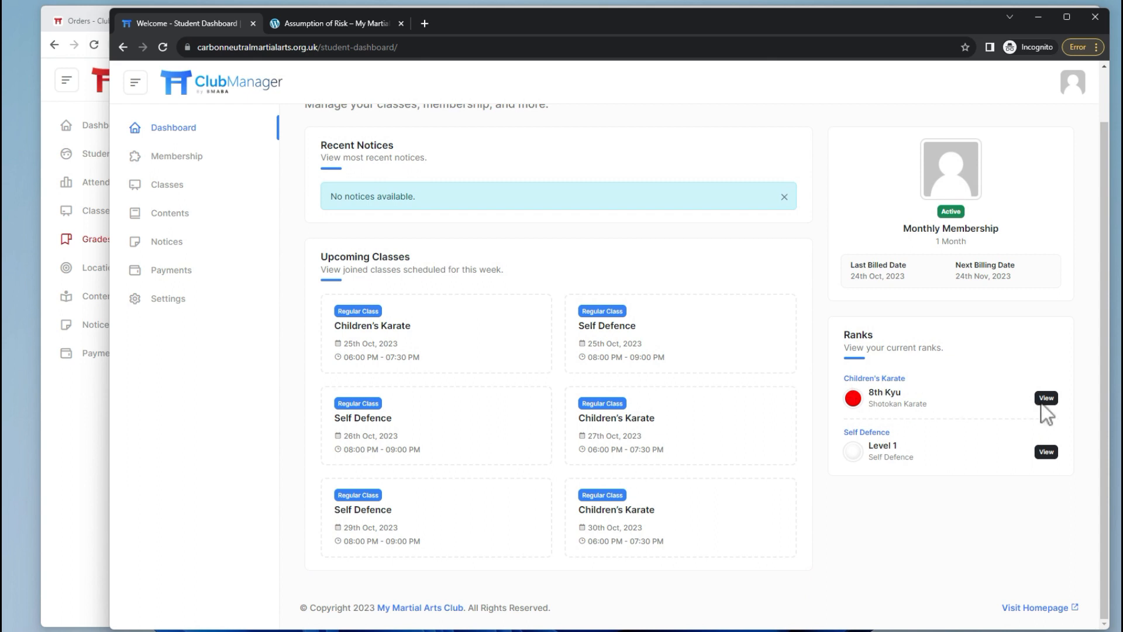
click(867, 416)
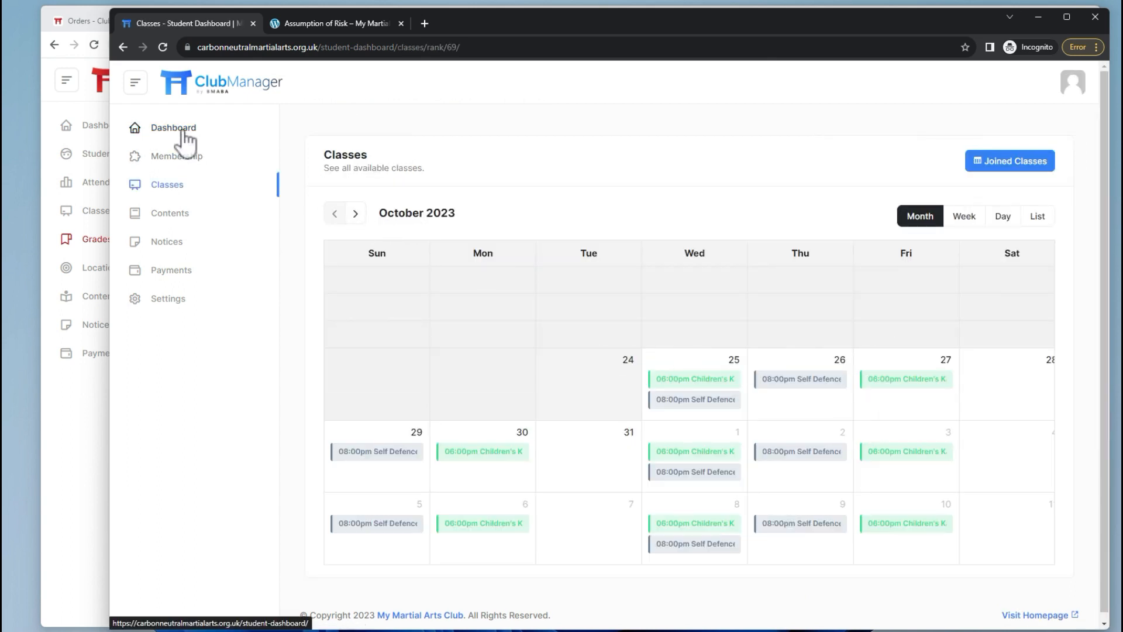
click(1009, 161)
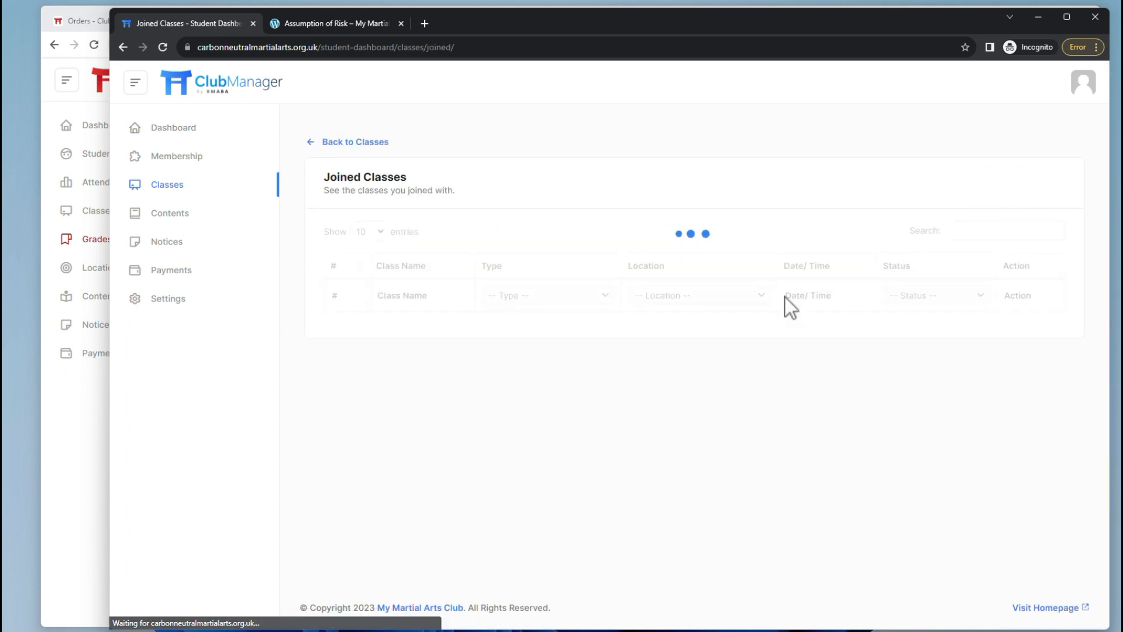
click(1024, 331)
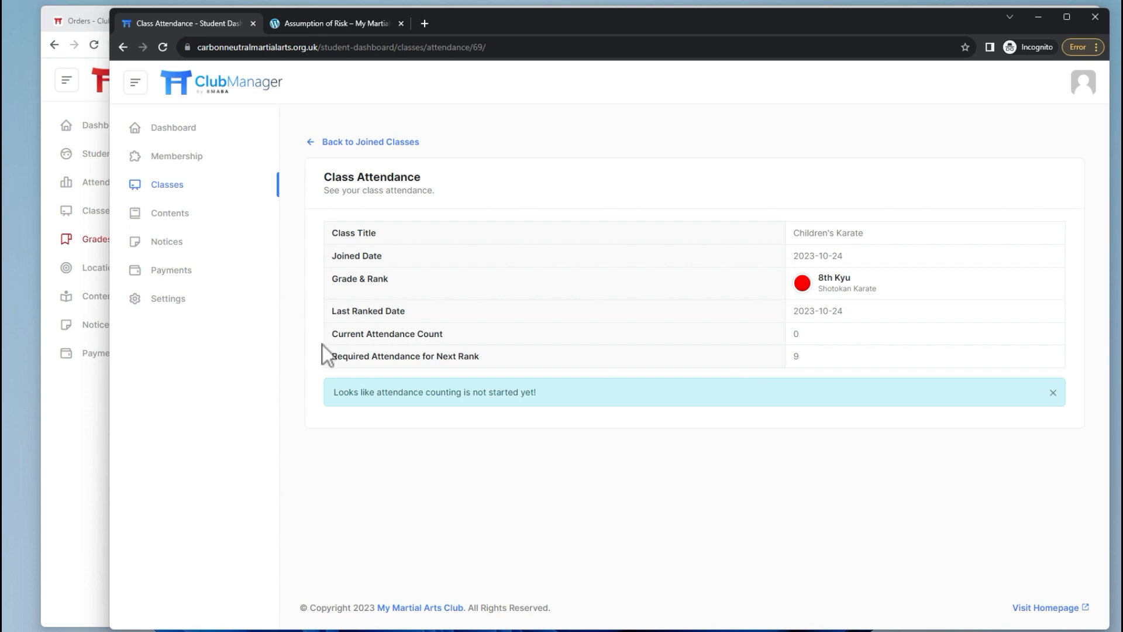
drag(331, 359, 807, 359)
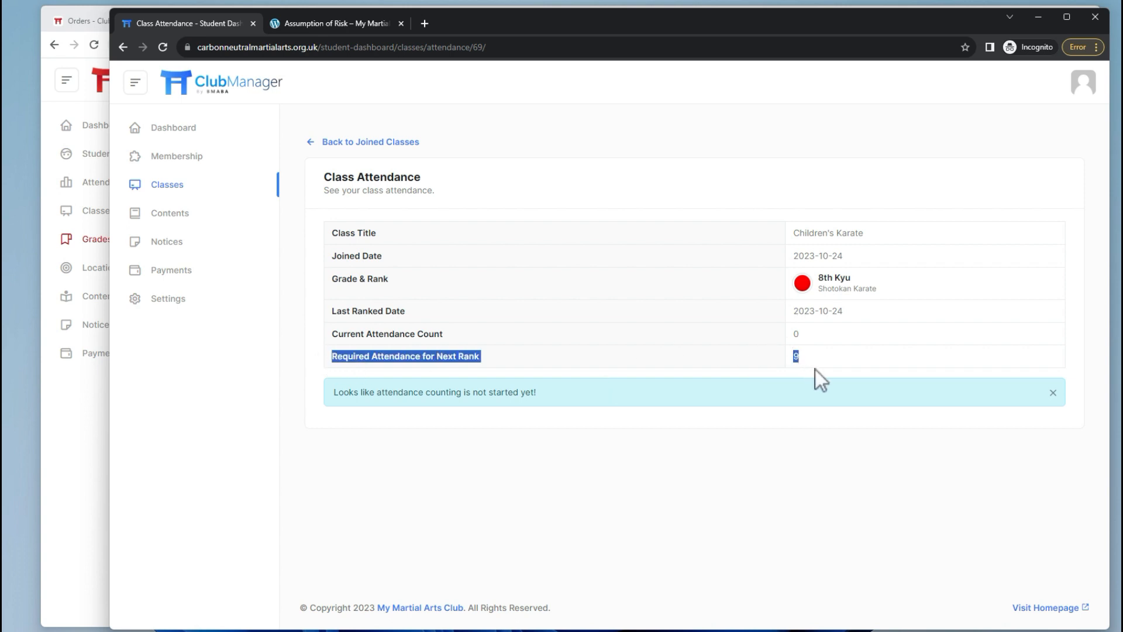
drag(331, 334, 799, 333)
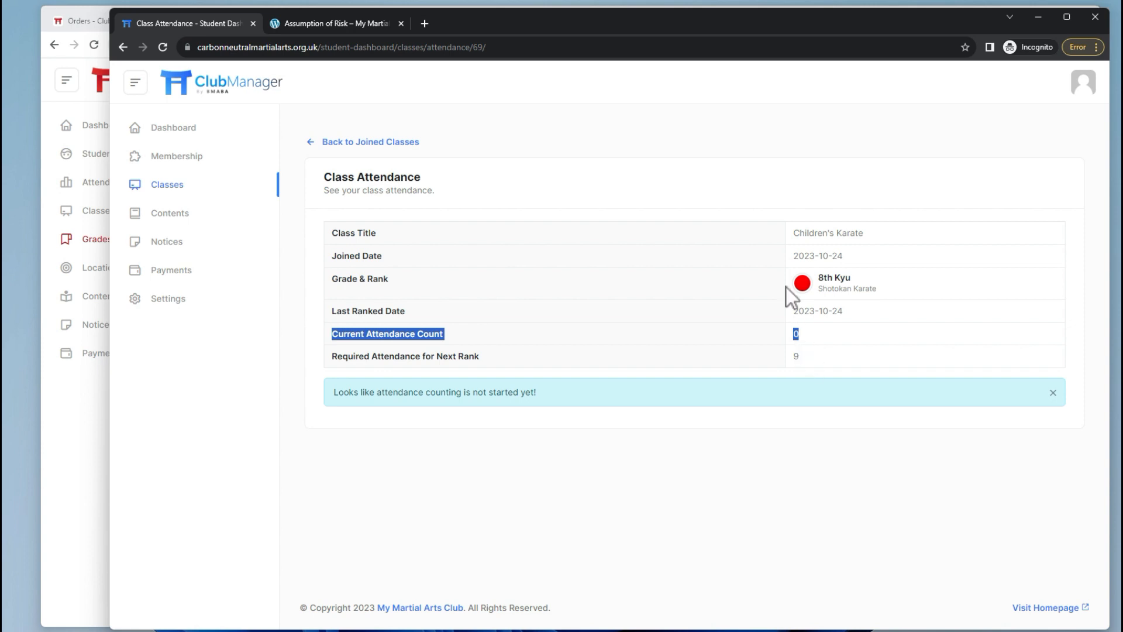
key(alt+Tab)
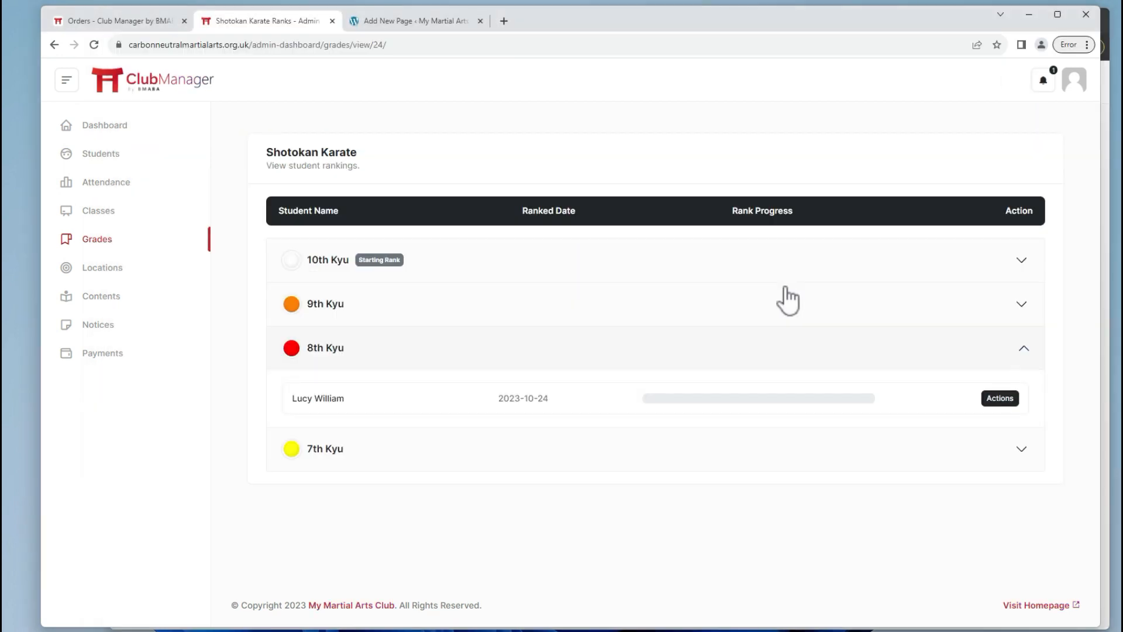
mouse_move(650, 399)
click(998, 399)
click(506, 292)
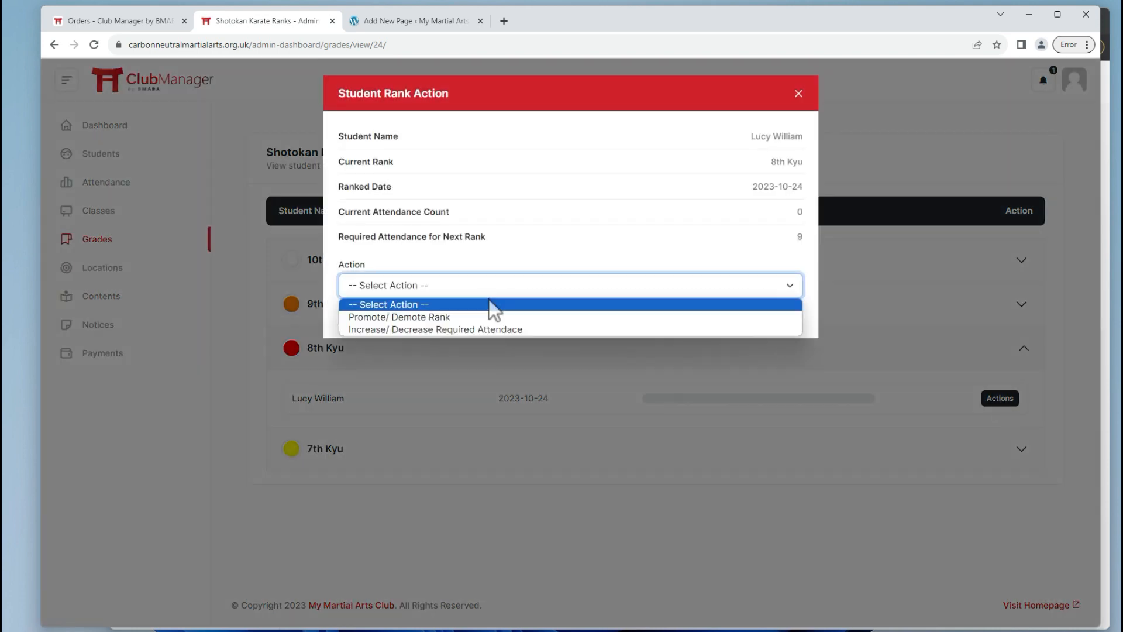
click(462, 318)
click(455, 290)
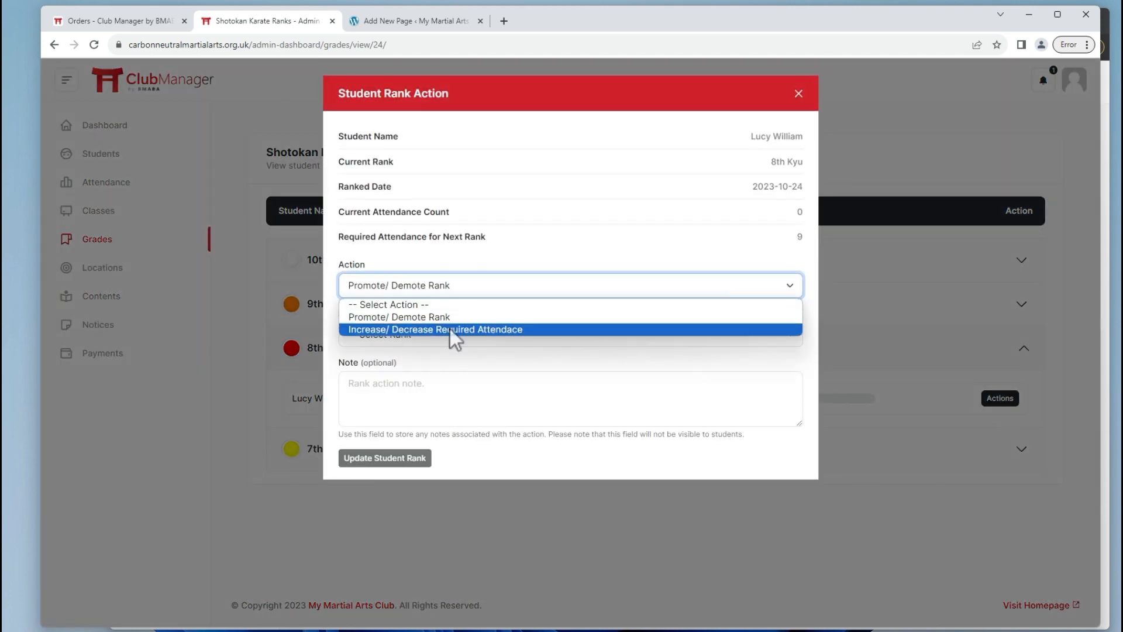
click(448, 330)
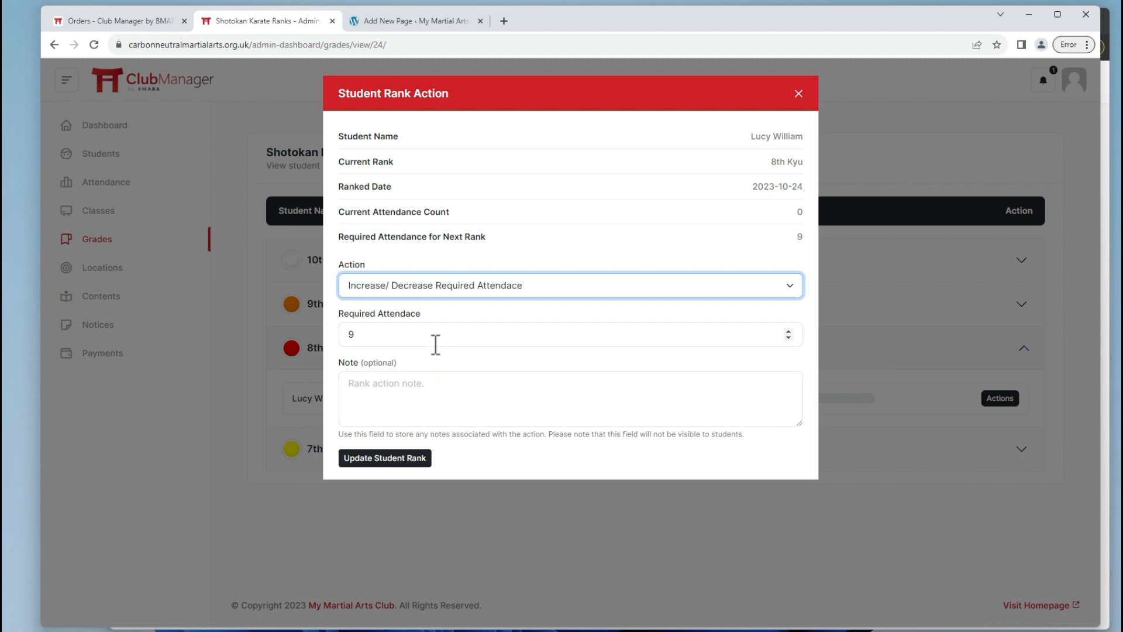
click(798, 95)
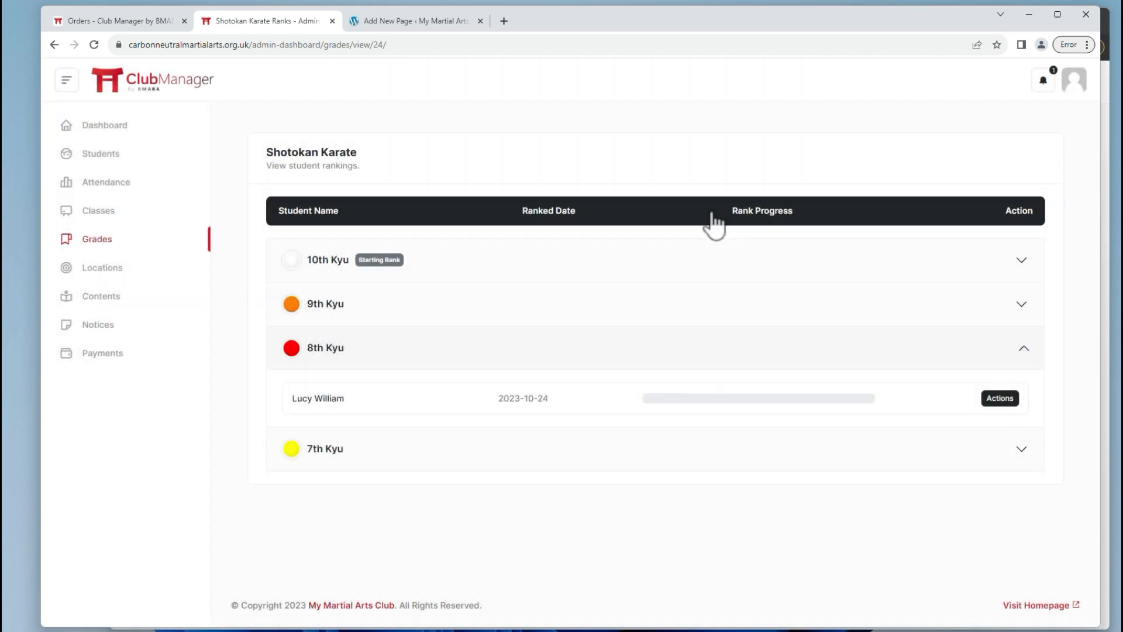
Send an All Students notice: 'Welcome to the new soft club manager... Let us know how you' get on.
click(101, 339)
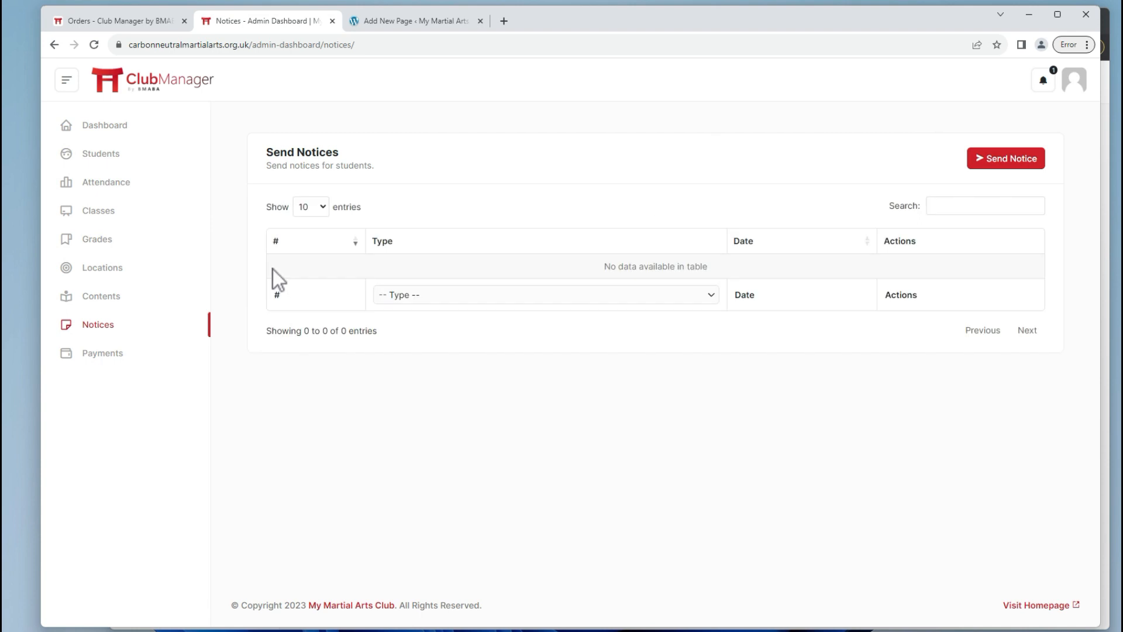
click(988, 160)
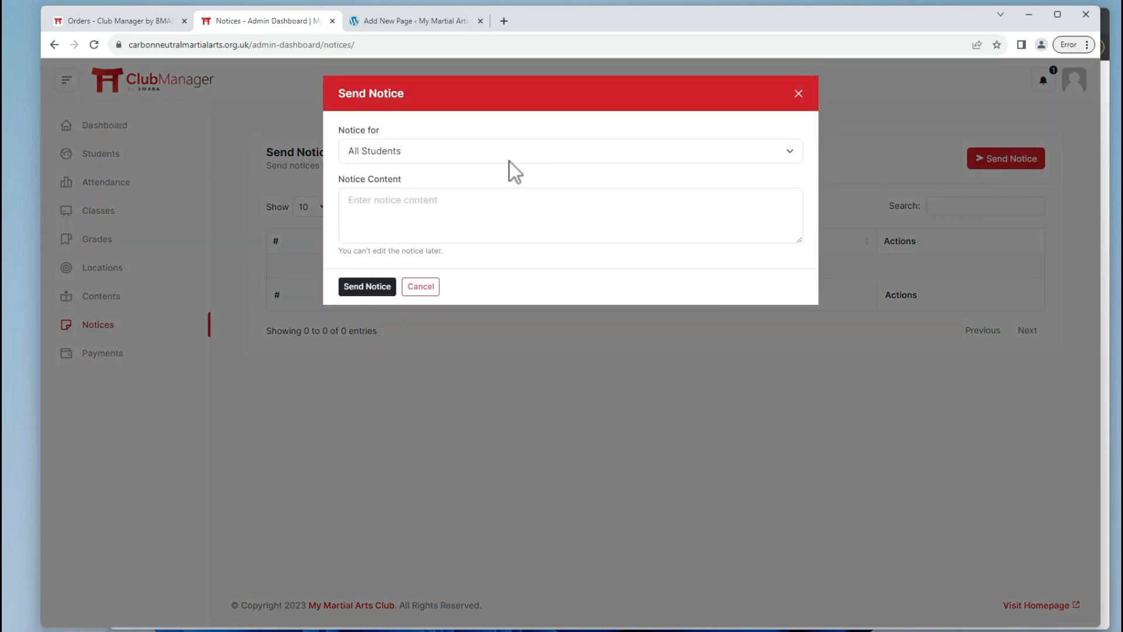
click(398, 205)
key(Caps_Lock)
text(W)
key(Caps_Lock)
text(e)
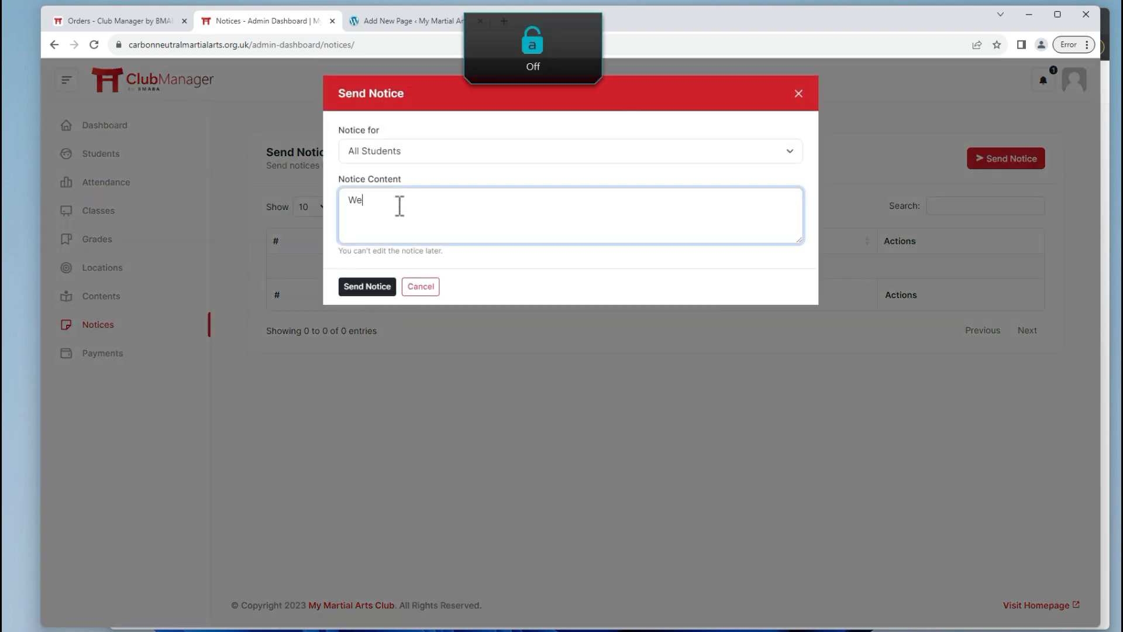
text(lcome to the new sof)
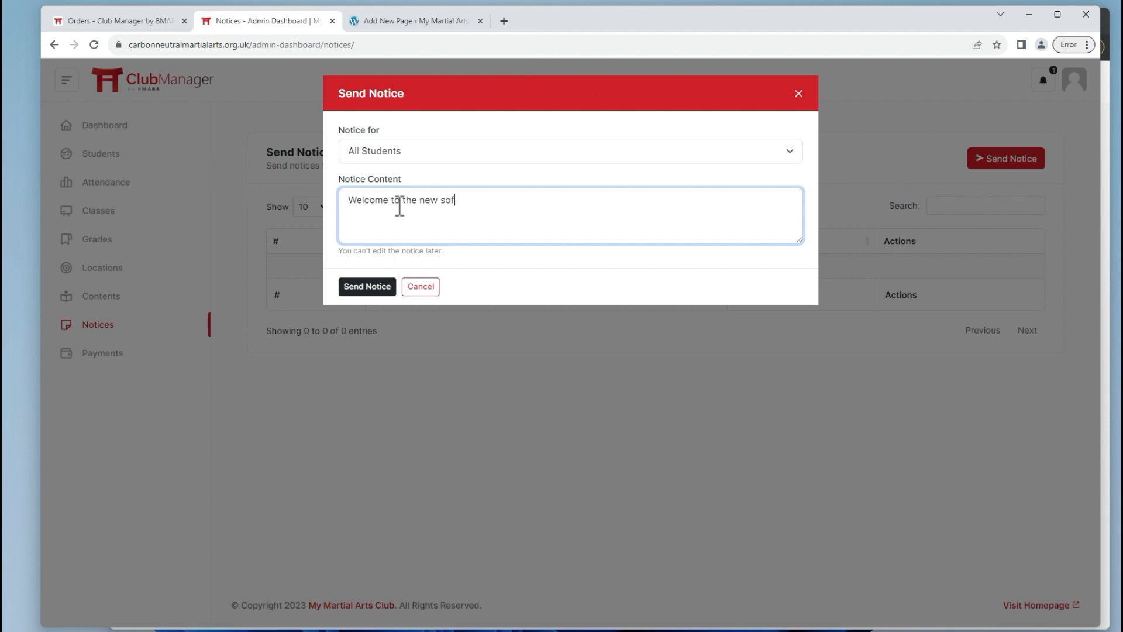
text(t club manager.)
key(Caps_Lock)
text(L)
key(Caps_Lock)
text(ager. Let )
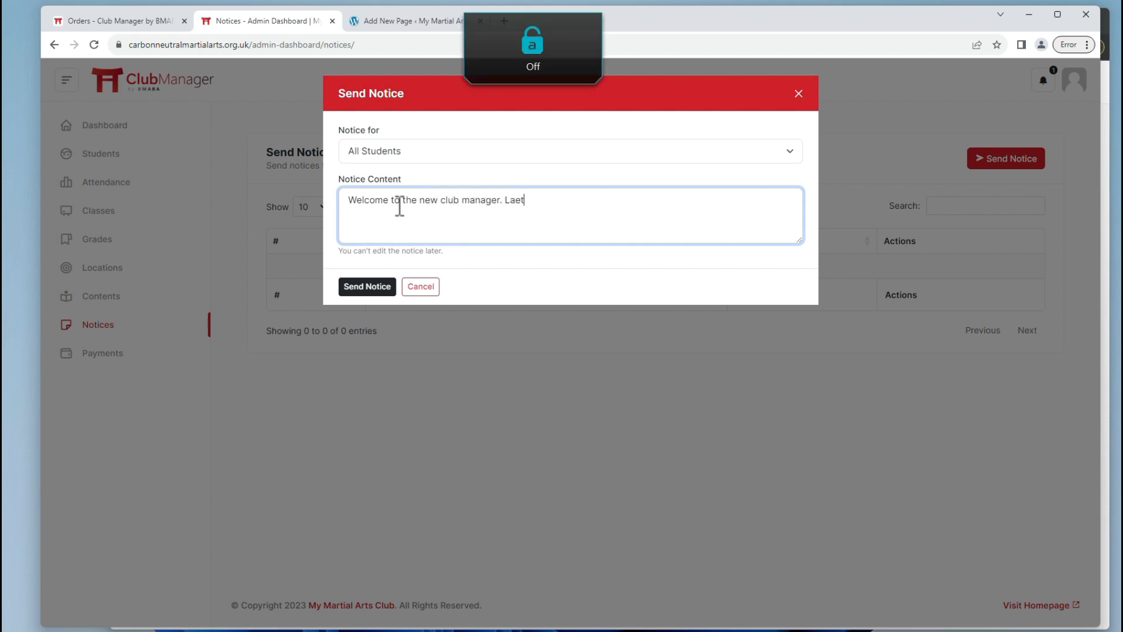
text(us know how you get on!)
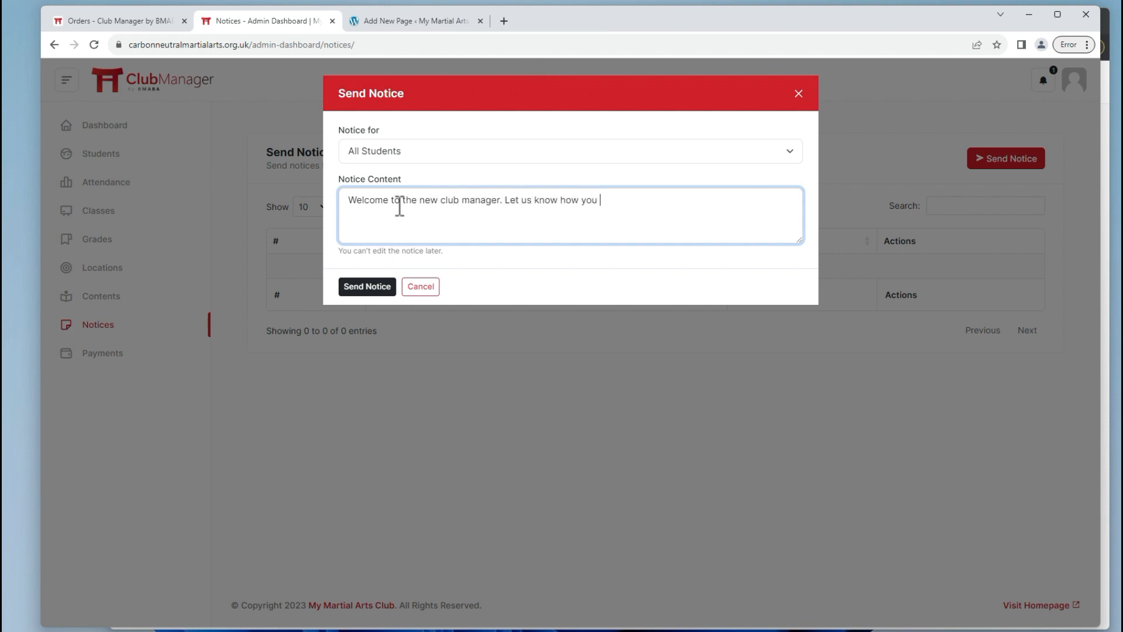
click(358, 288)
click(678, 116)
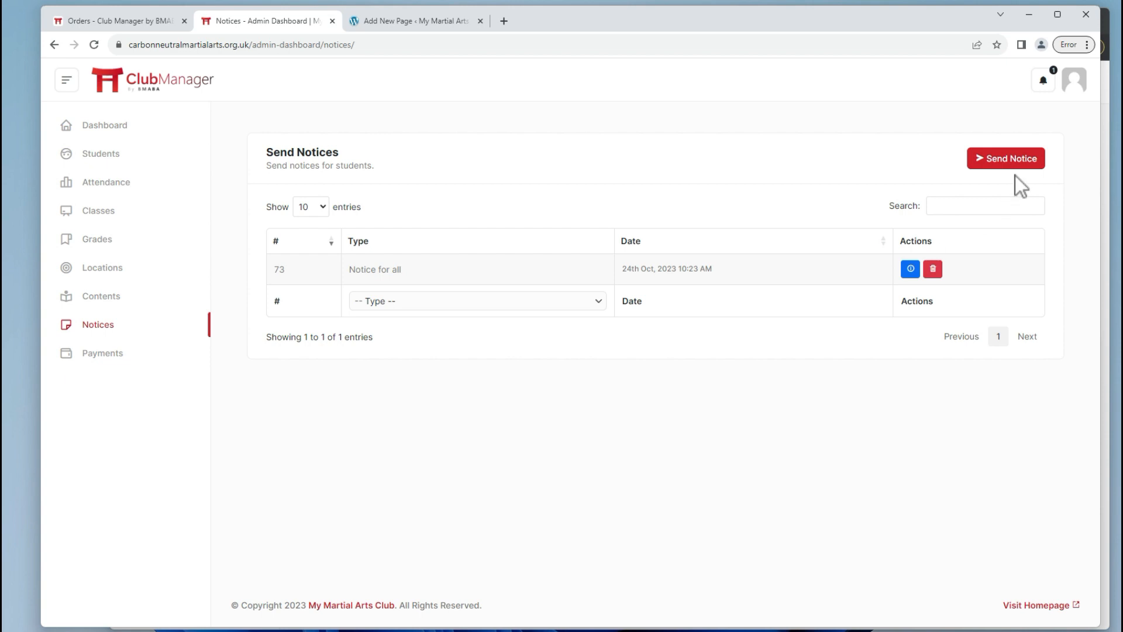
Start a new notice for one specific student, beginning the gum-shield reminder with 'Don't'.
click(1009, 161)
click(363, 158)
click(367, 182)
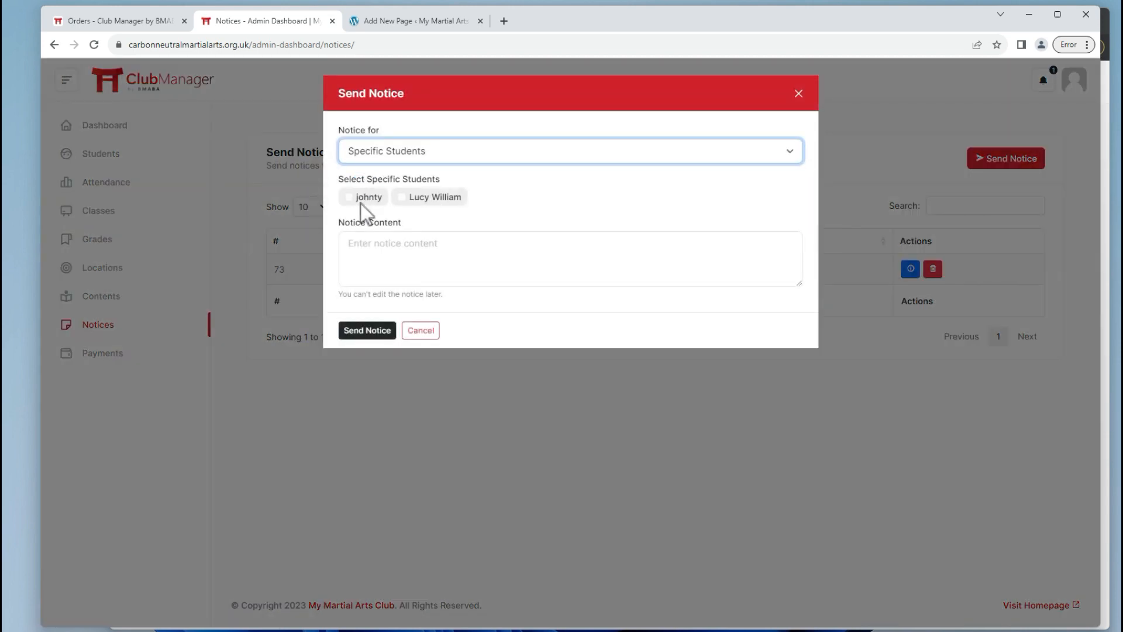
click(417, 197)
click(426, 244)
key(Caps_Lock)
text(Don't forget your gum shield this week!)
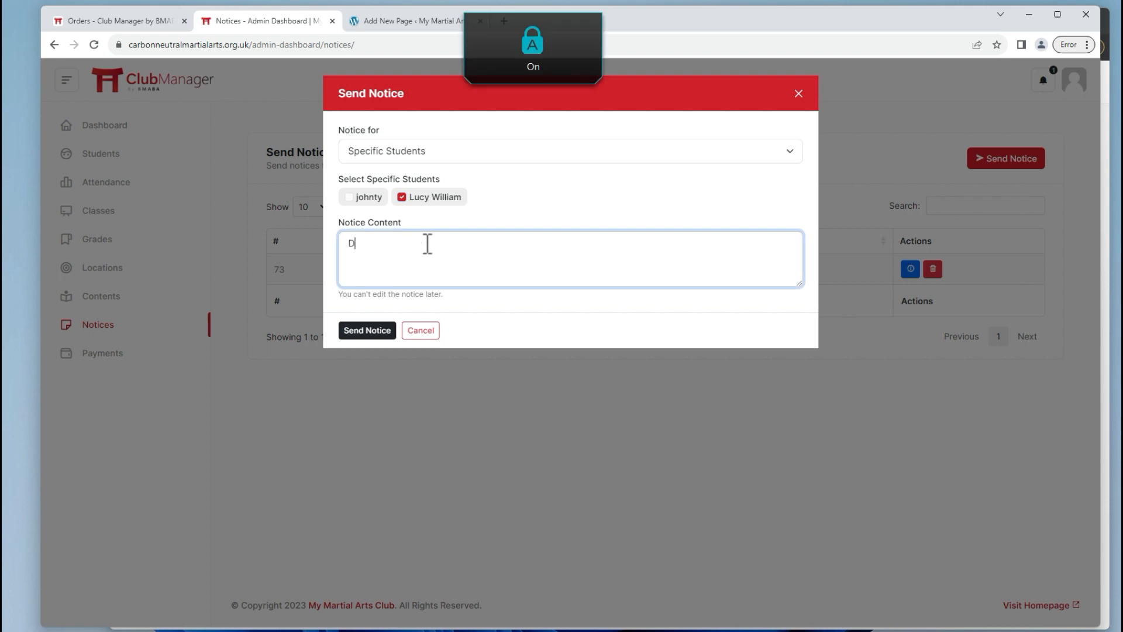
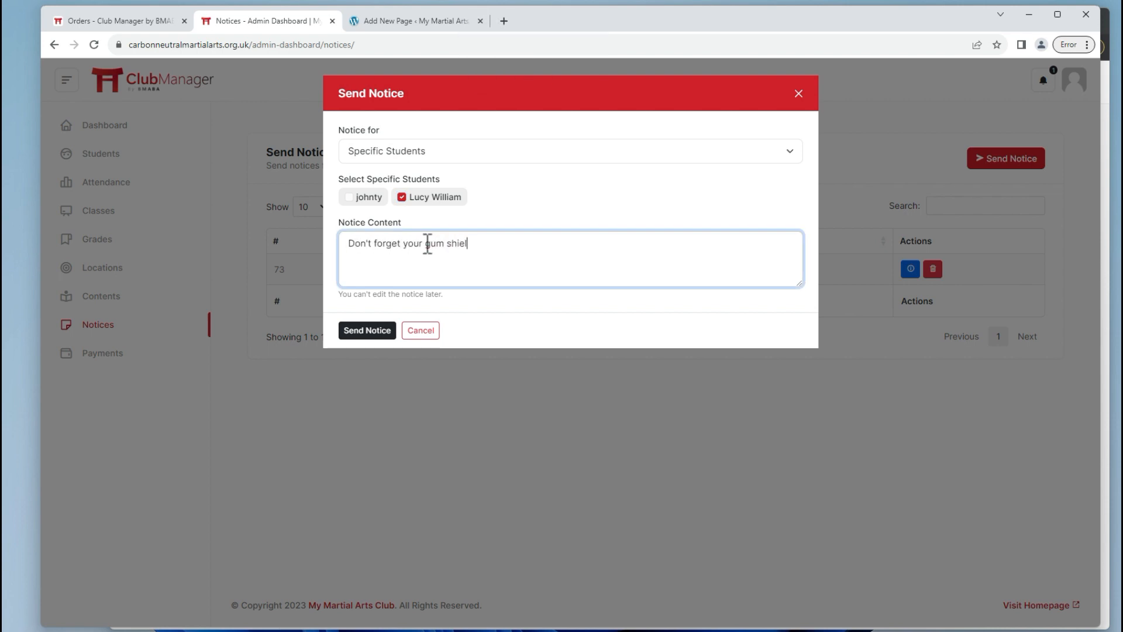
Send the gum-shield notice to the student, then confirm notices 74 and 73 appear in their View All Notices list.
click(366, 330)
click(673, 116)
key(alt+Tab)
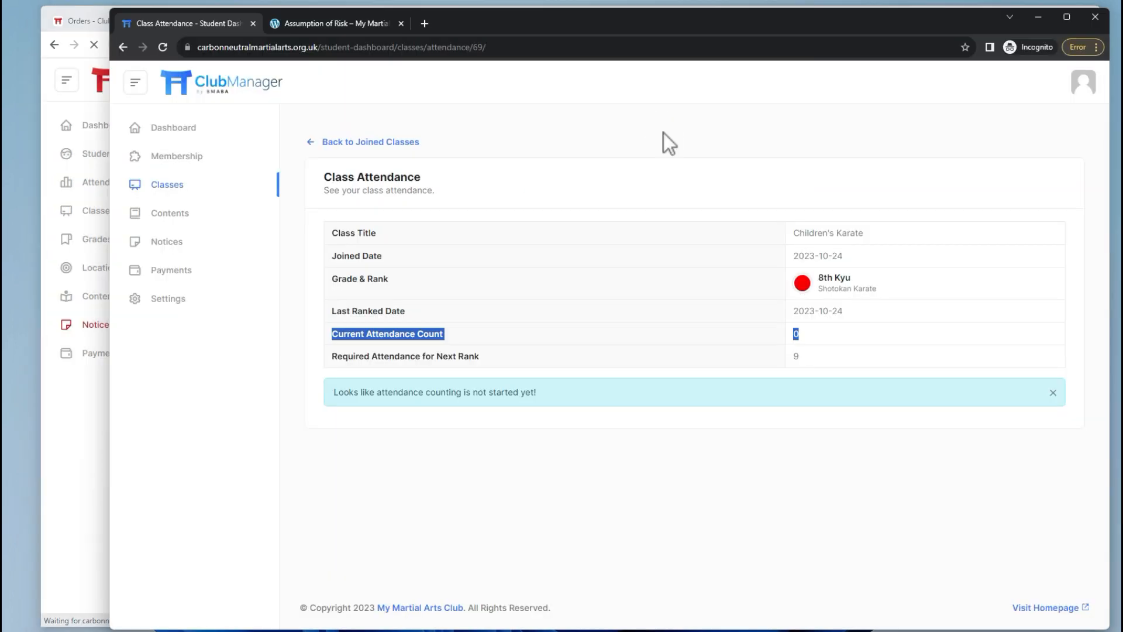
click(180, 132)
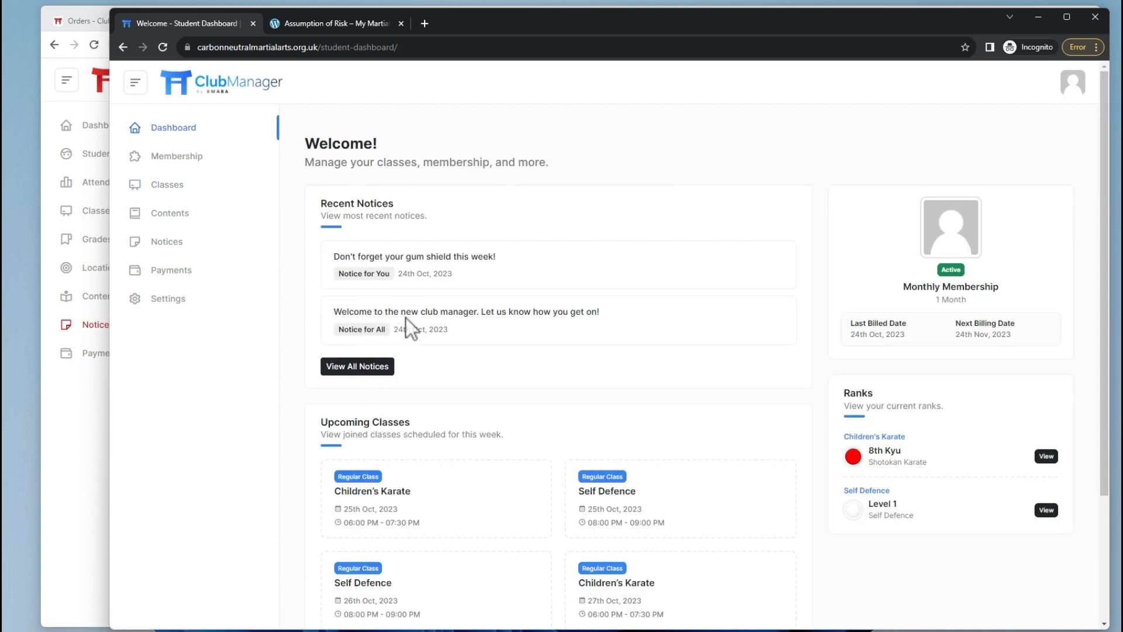
click(365, 368)
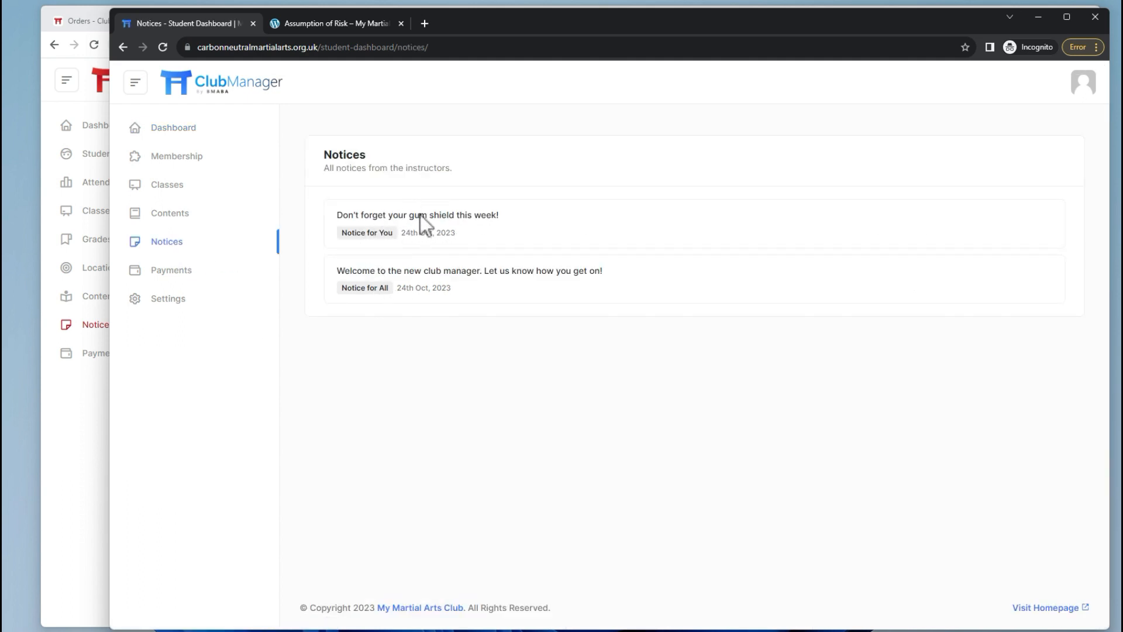
key(alt+Tab)
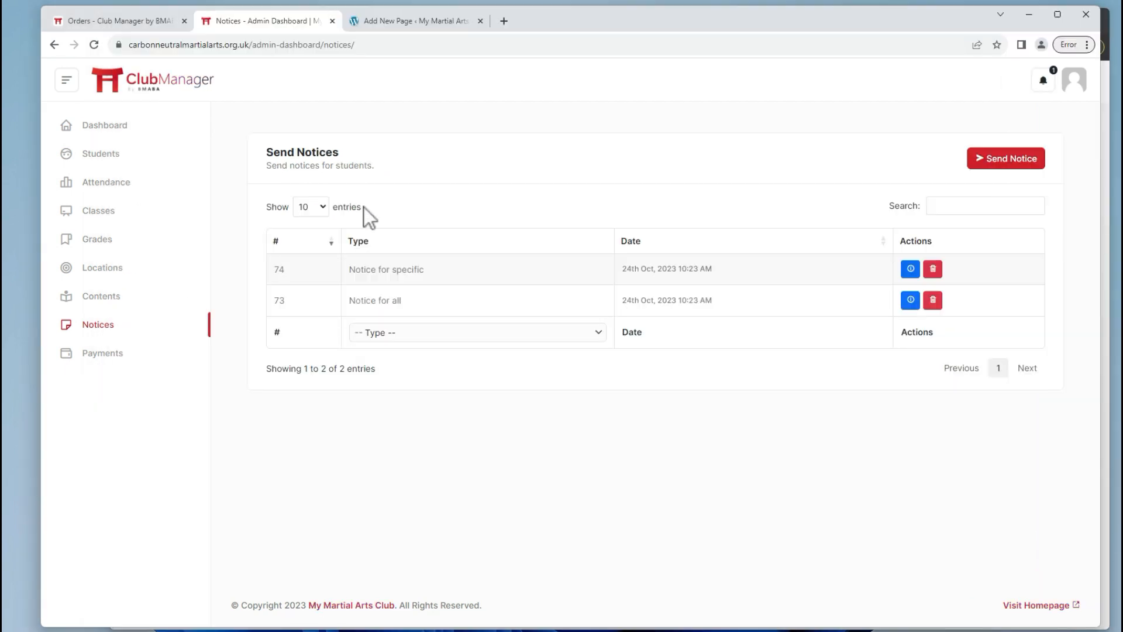
View the 'New student has registered' alert to clear the unread count, then go to the Dashboard.
click(1042, 81)
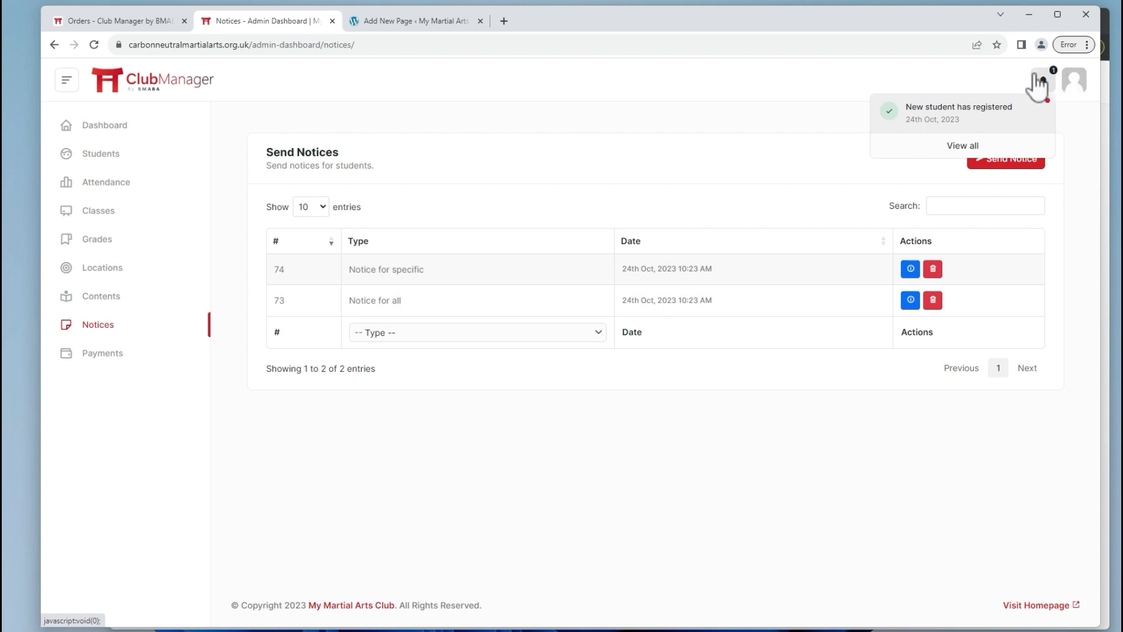
click(958, 129)
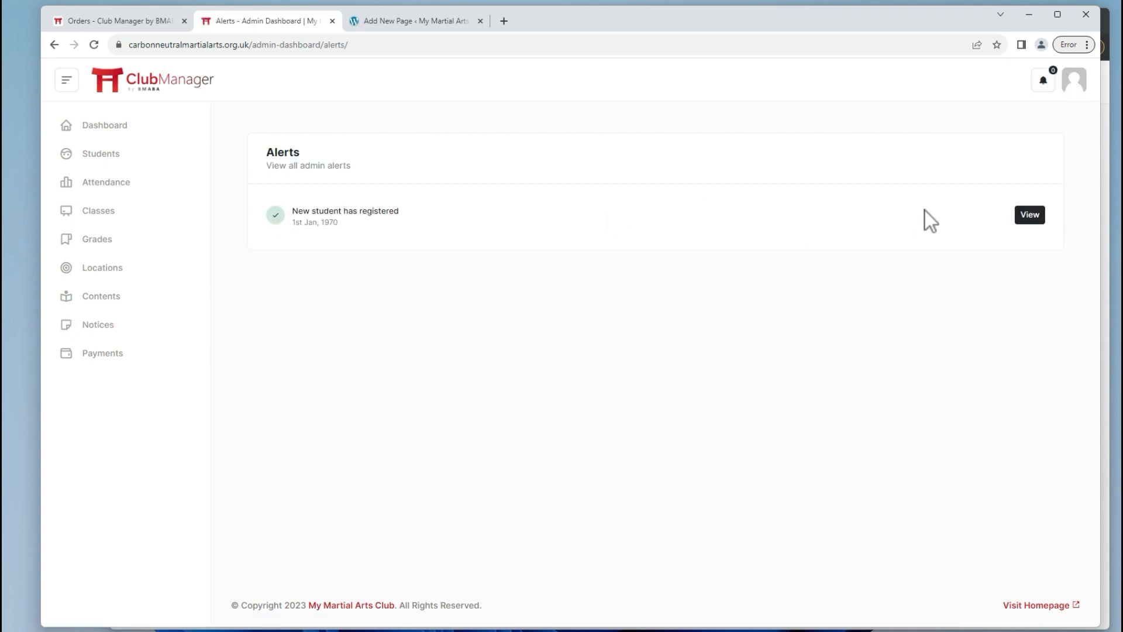
click(1030, 216)
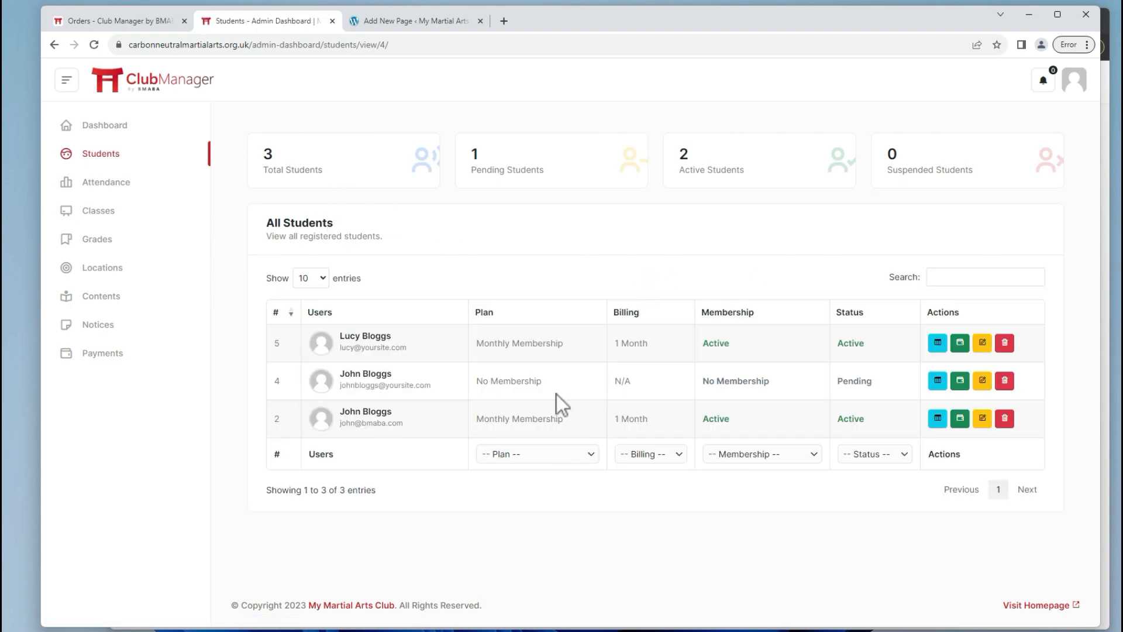
click(1044, 79)
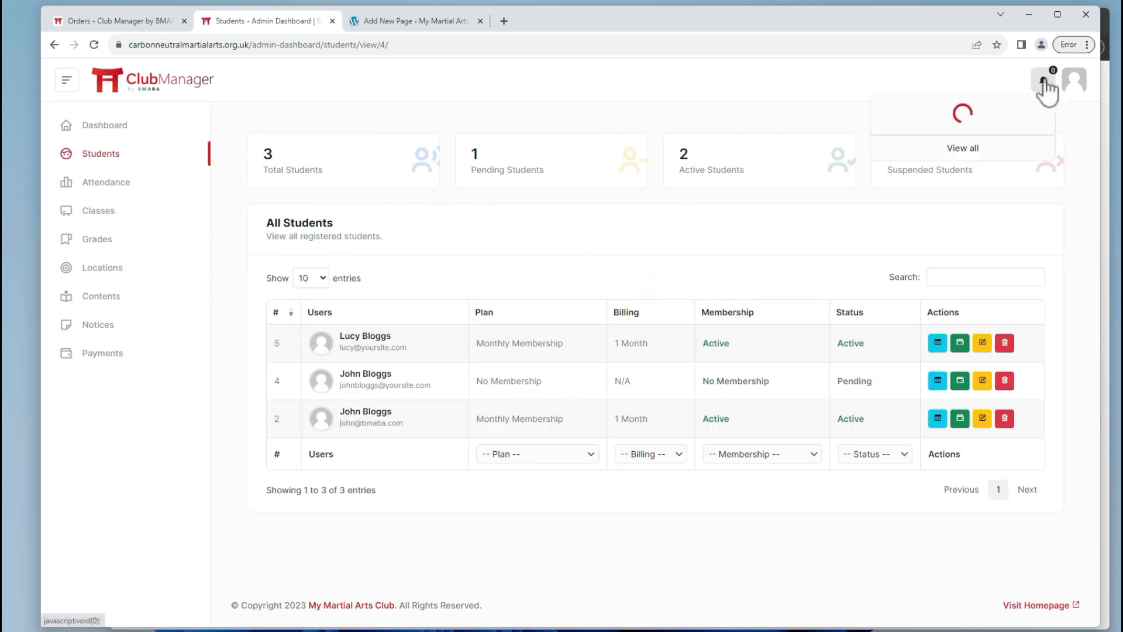
click(101, 128)
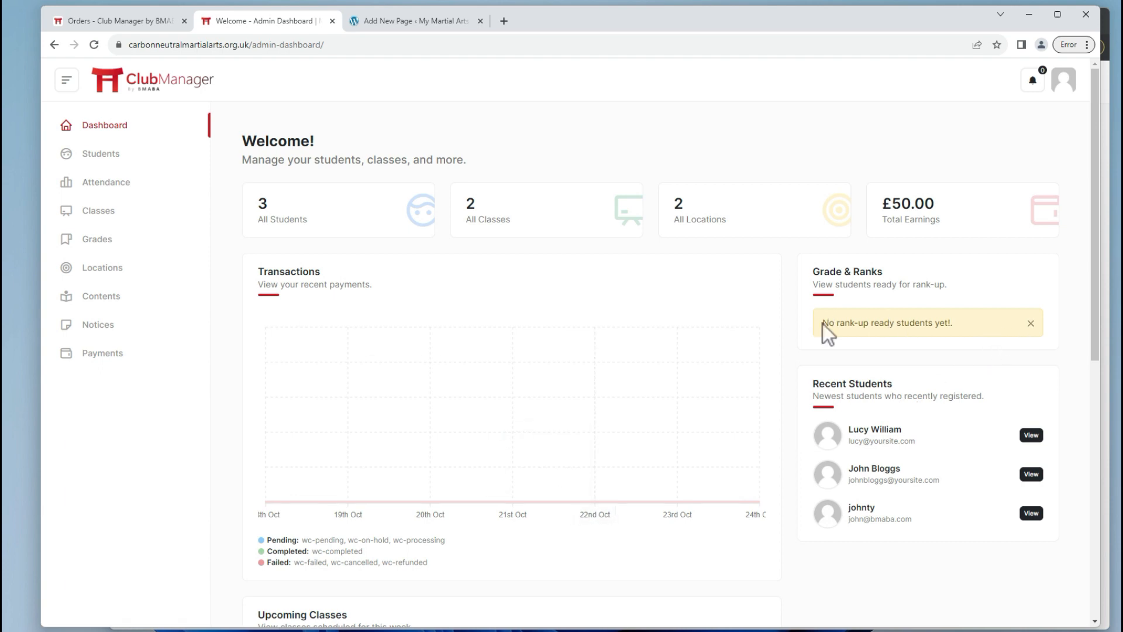
Review the Dashboard's earnings, transactions and upcoming Children's Karate and Self Defence classes for 25–30 Oct 2023.
mouse_move(822, 322)
mouse_down()
mouse_move(995, 323)
mouse_move(824, 321)
mouse_up()
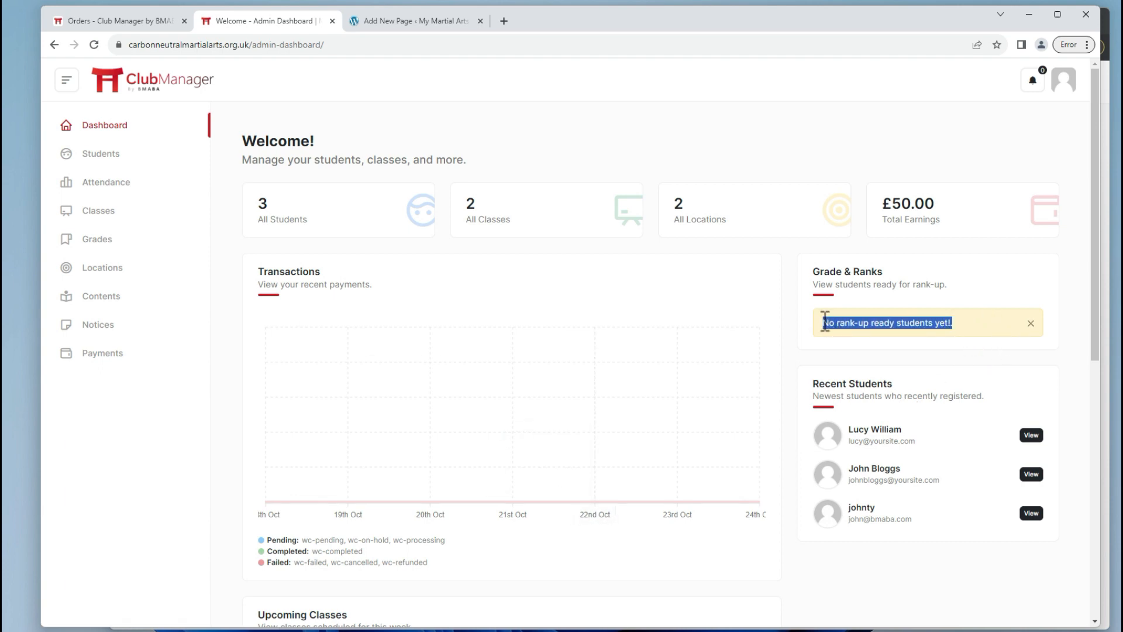
click(827, 325)
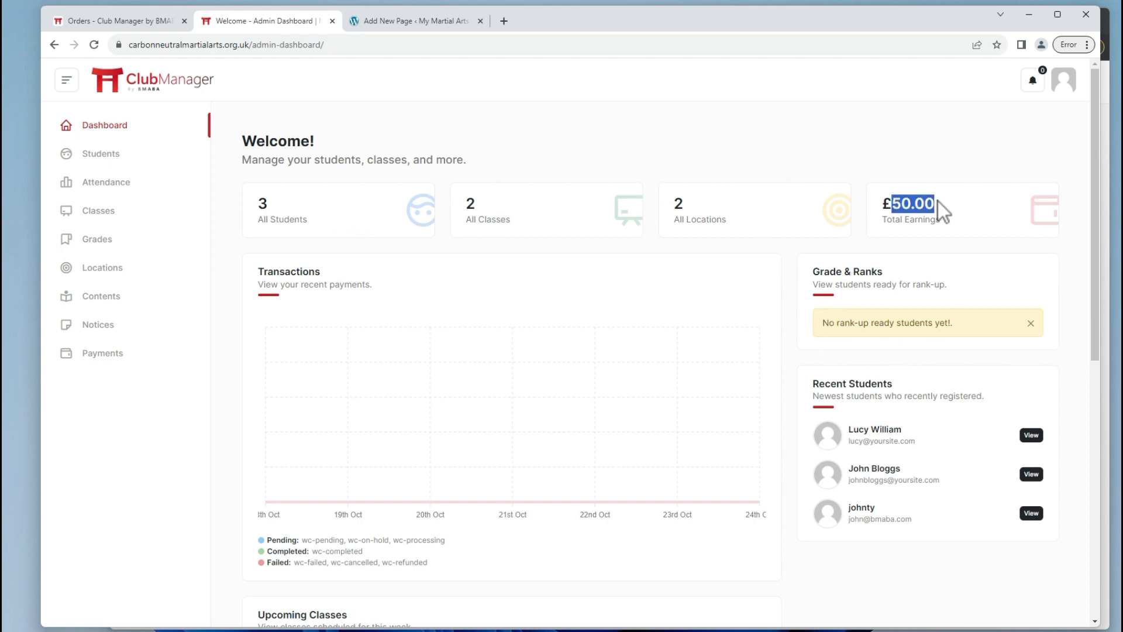
click(264, 204)
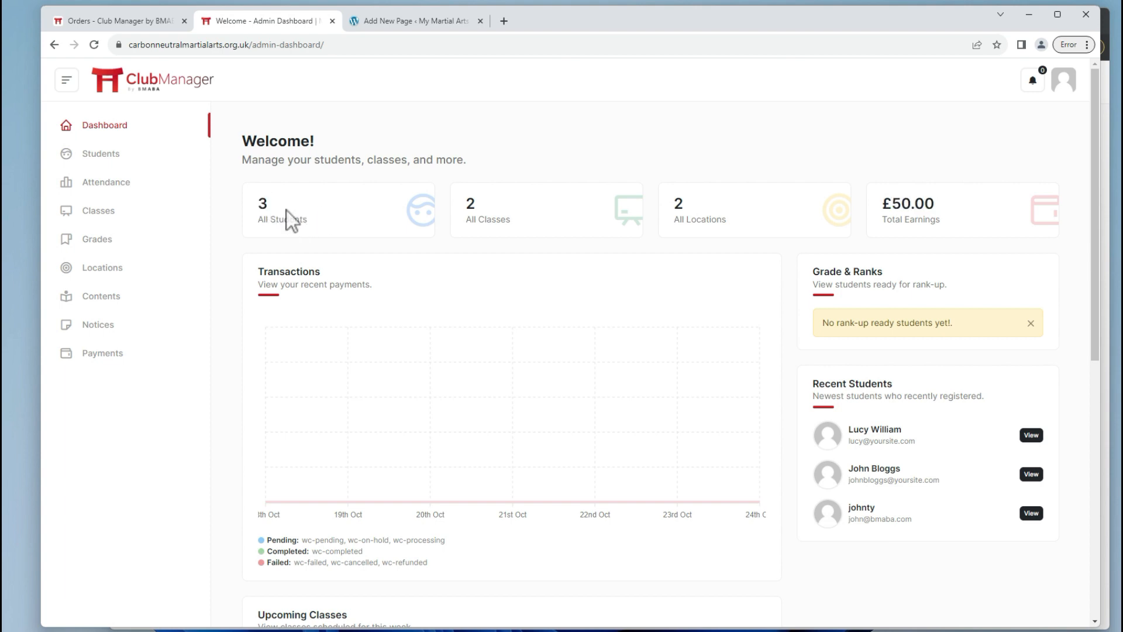
scroll(376, 218, down, 3)
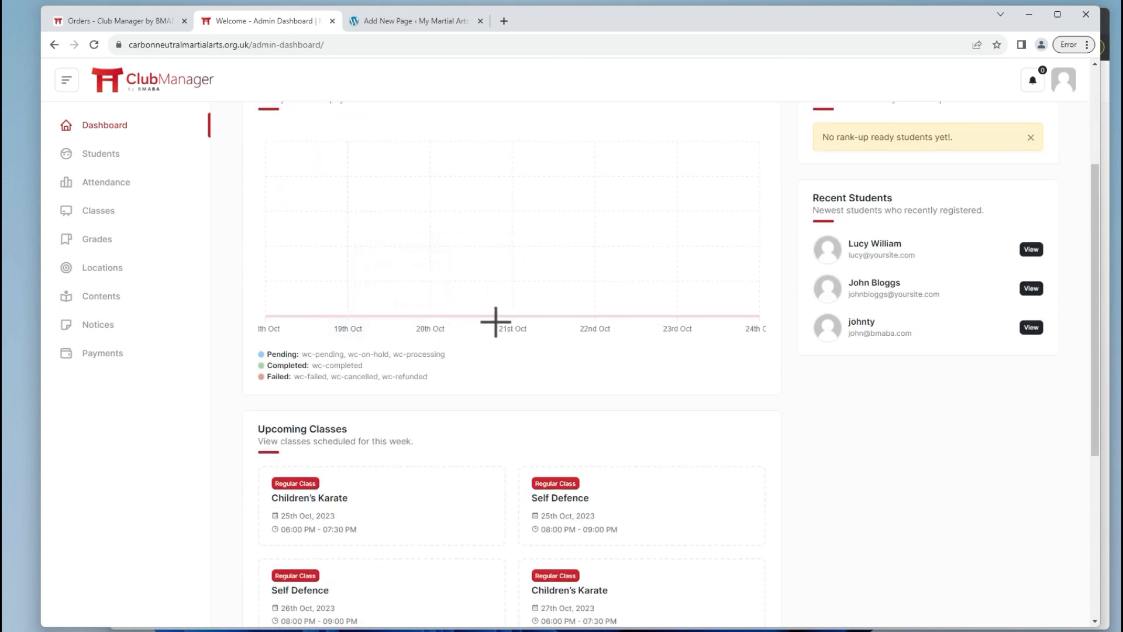
scroll(495, 322, up, 1)
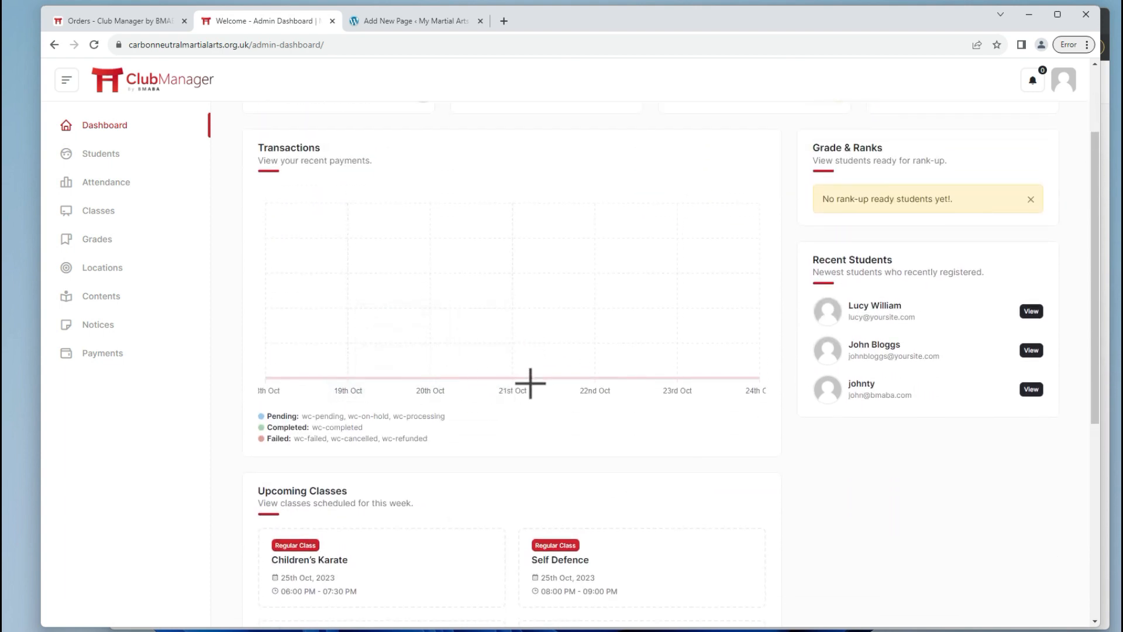
scroll(709, 370, up, 2)
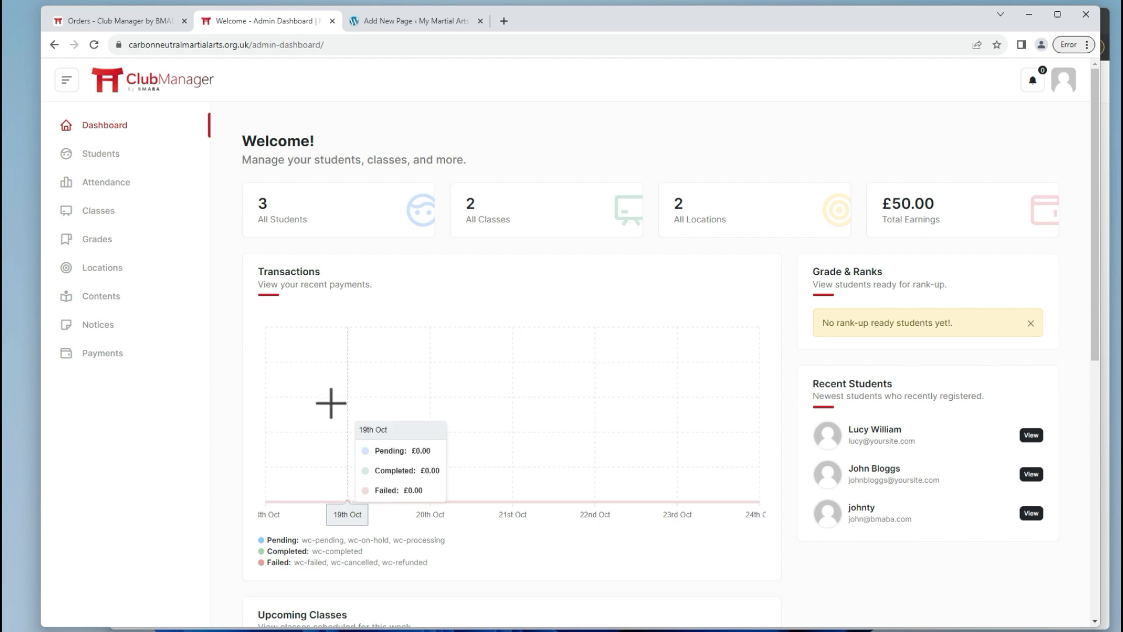
scroll(408, 304, down, 5)
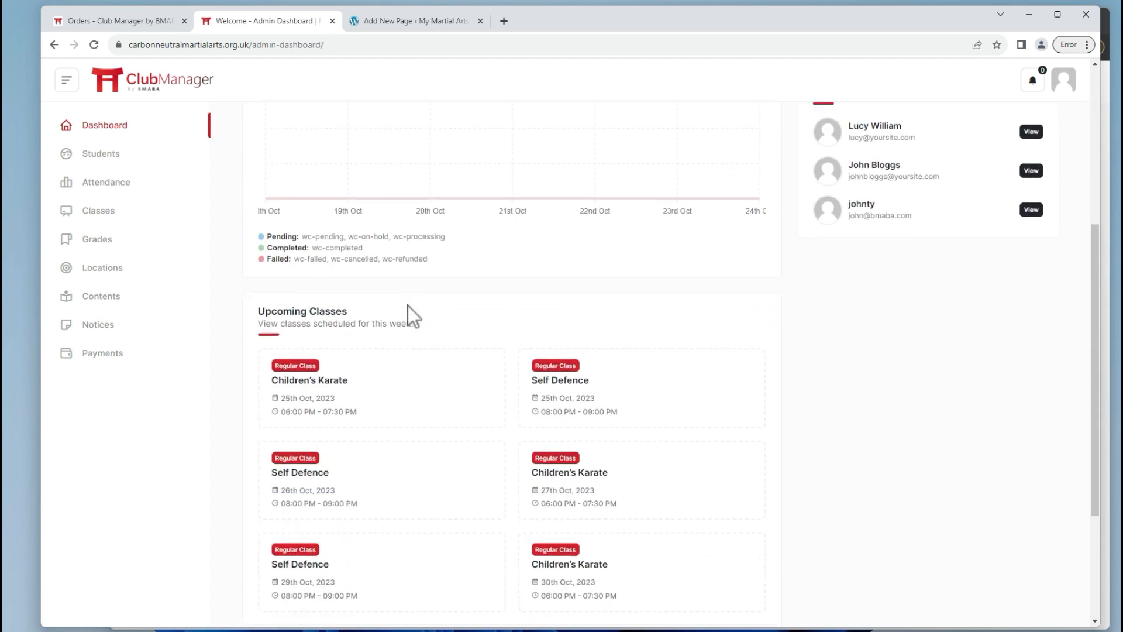
scroll(408, 305, down, 3)
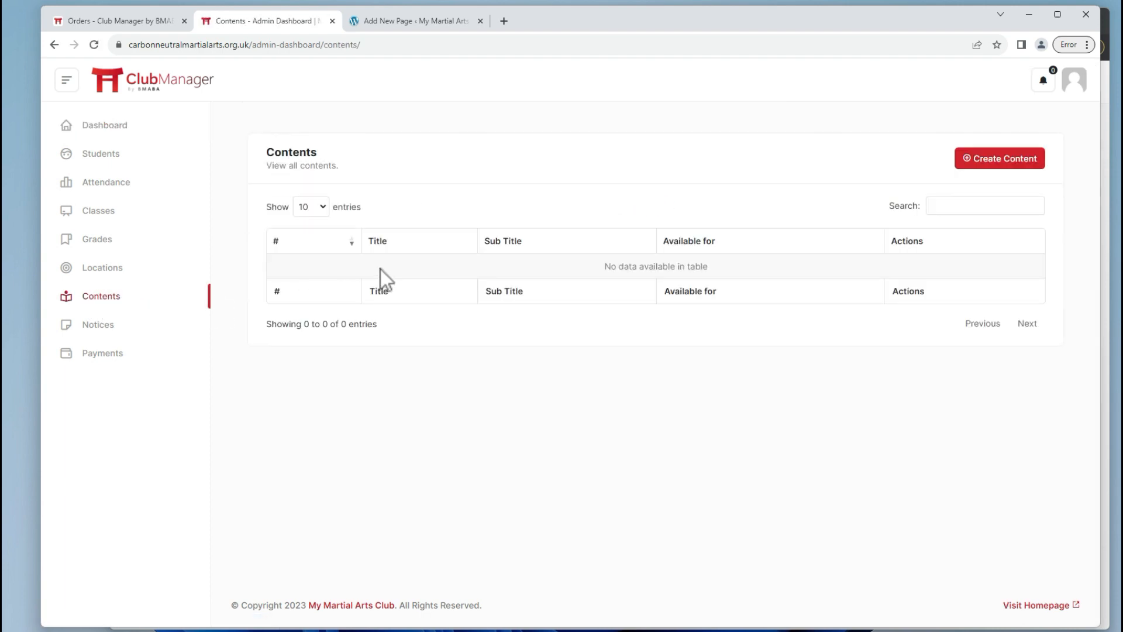
Start new content titled 'Preview of your grading material.' with subtitle 'For 8th Kyu Students'.
click(997, 159)
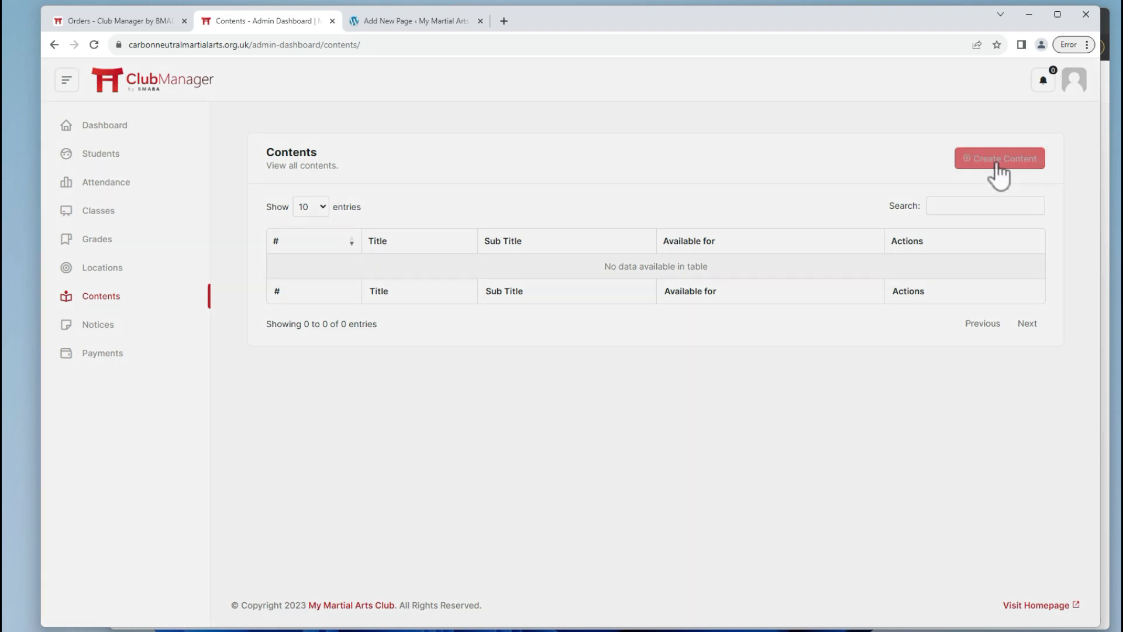
click(398, 150)
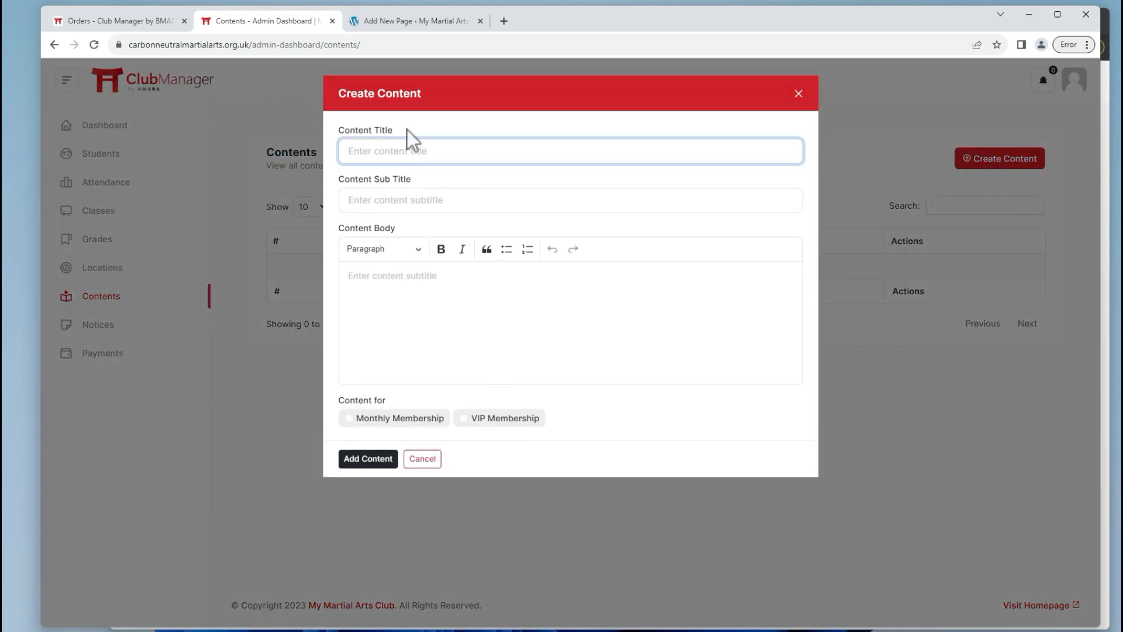
key(Caps_Lock)
key(Caps_Lock)
text(Previe of)
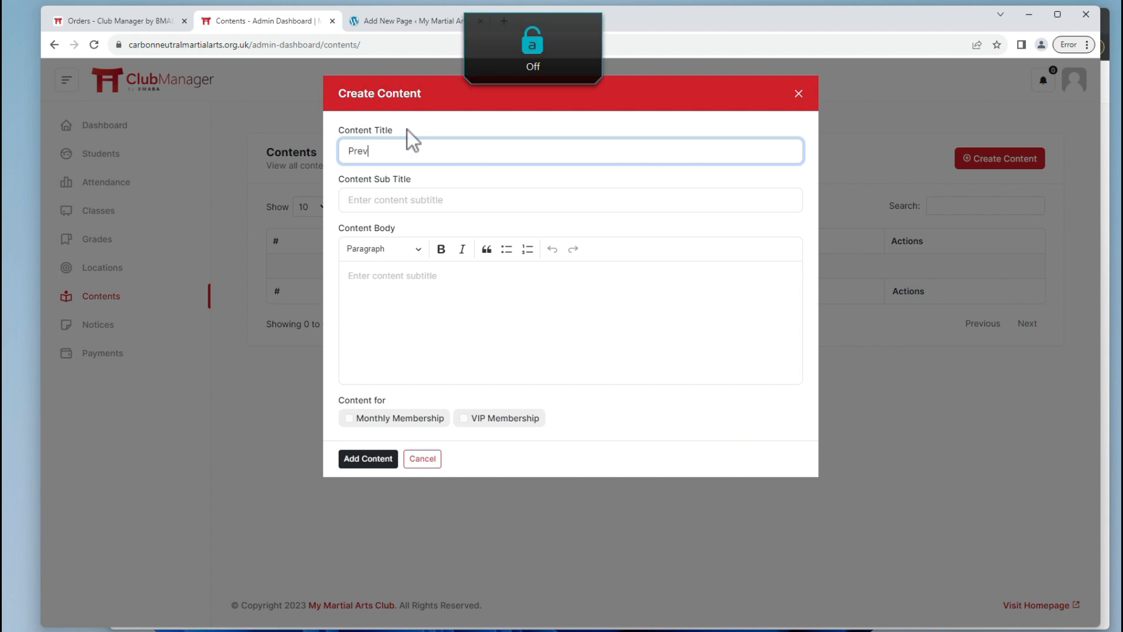
key(BackSpace)
key(BackSpace)
key(BackSpace)
key(BackSpace)
text(w of yo)
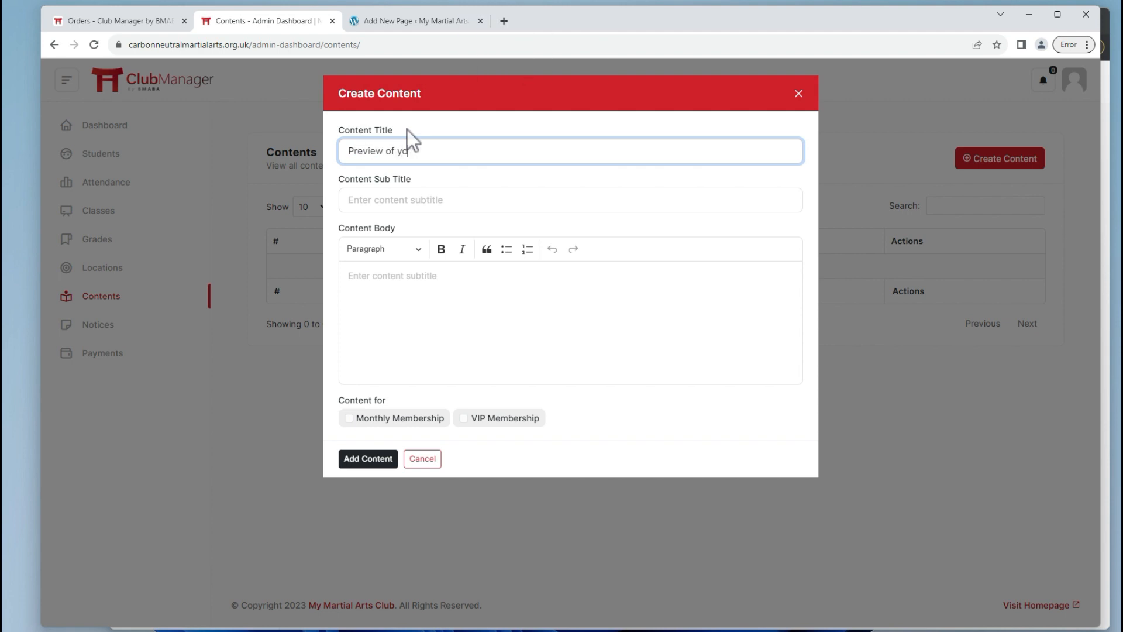
text(ur grading material.)
key(Tab)
key(Caps_Lock)
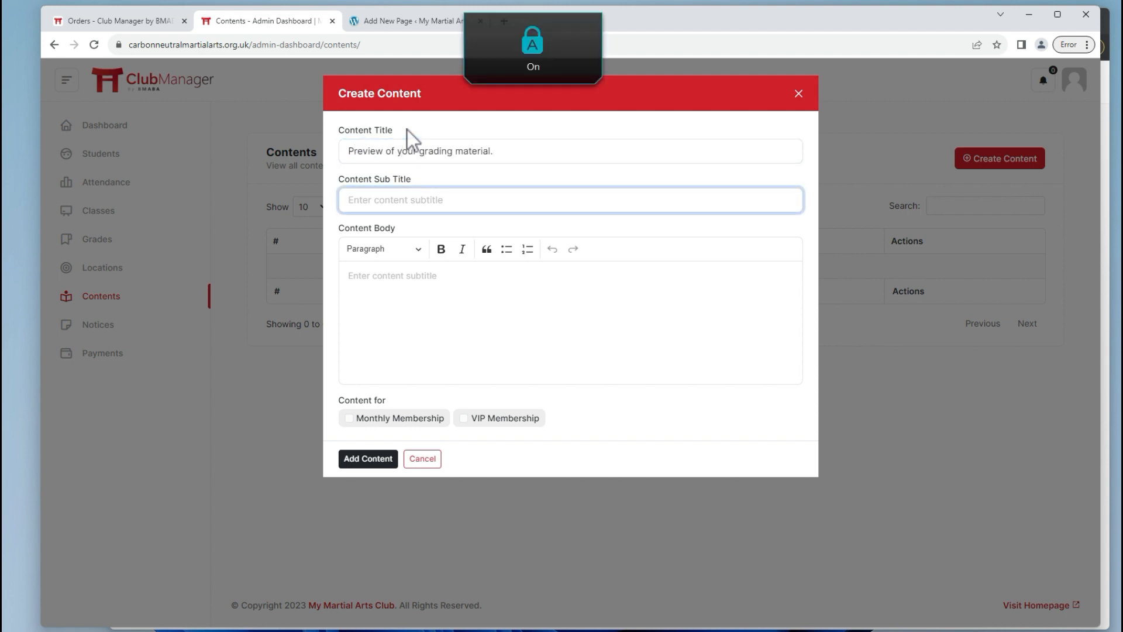
text(F)
key(Caps_Lock)
text(or )
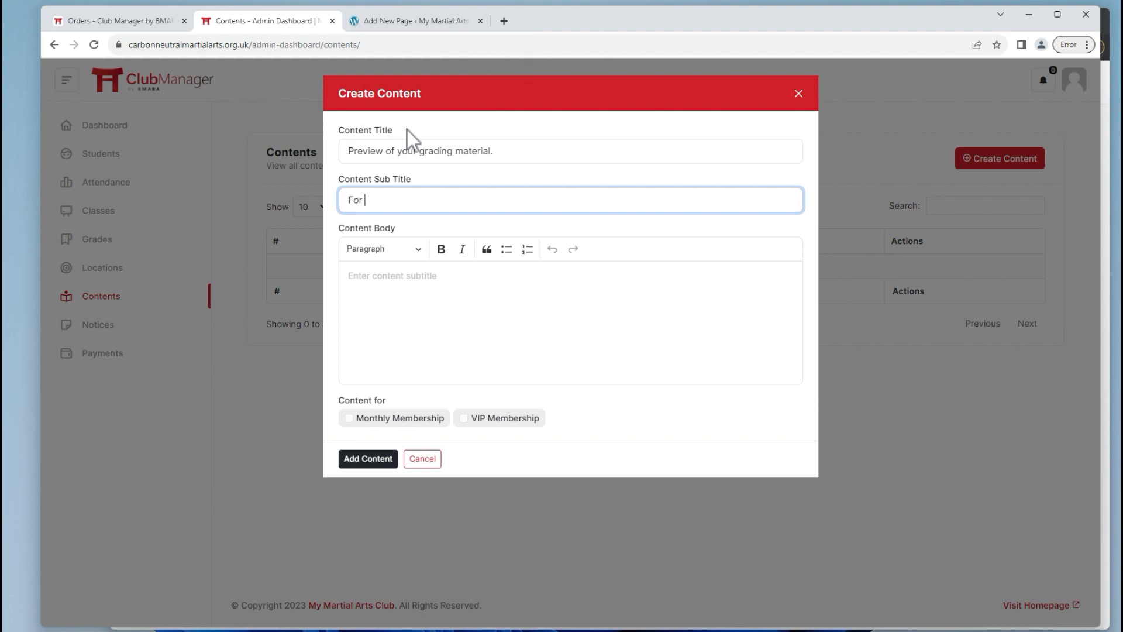
text(8th)
key(Caps_Lock)
text(K)
key(Caps_Lock)
text(yu Student)
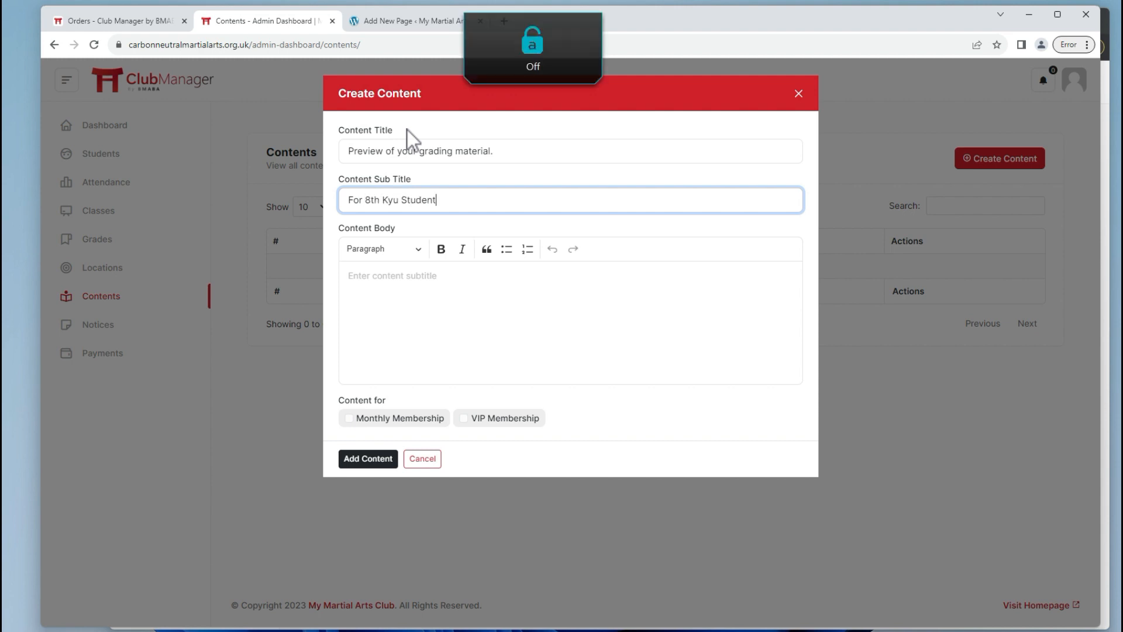
text(s)
Write the body 'This is a full test article, with links and formatting.' plus 'Second Header' and 'VIDEO' lines.
key(Tab)
key(Caps_Lock)
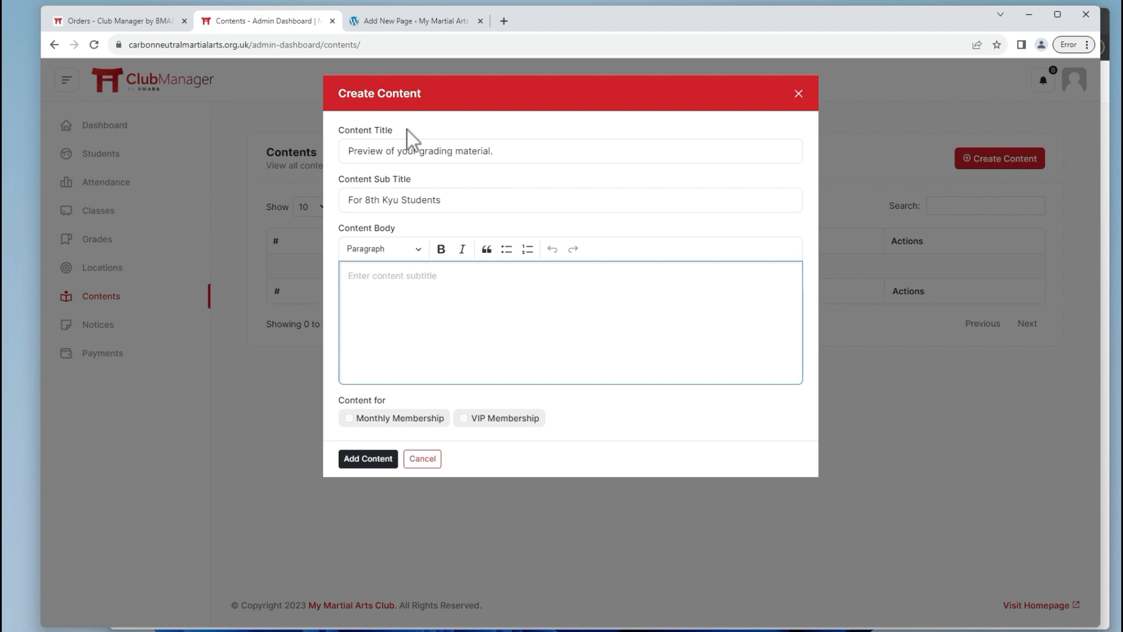
text(T)
key(Caps_Lock)
text(his is a full test article, woith l)
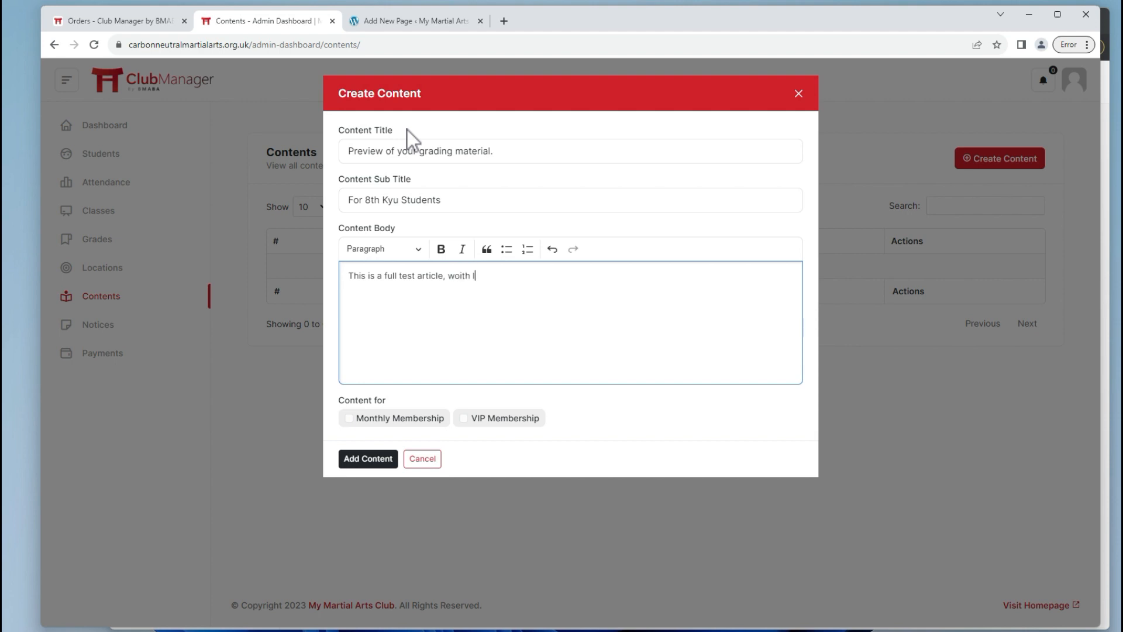
key(BackSpace)
key(BackSpace)
key(BackSpace)
key(BackSpace)
key(BackSpace)
key(BackSpace)
text(ith links and formatting.)
key(Return)
key(Caps_Lock)
text(S)
key(Caps_Lock)
text(econd Hea)
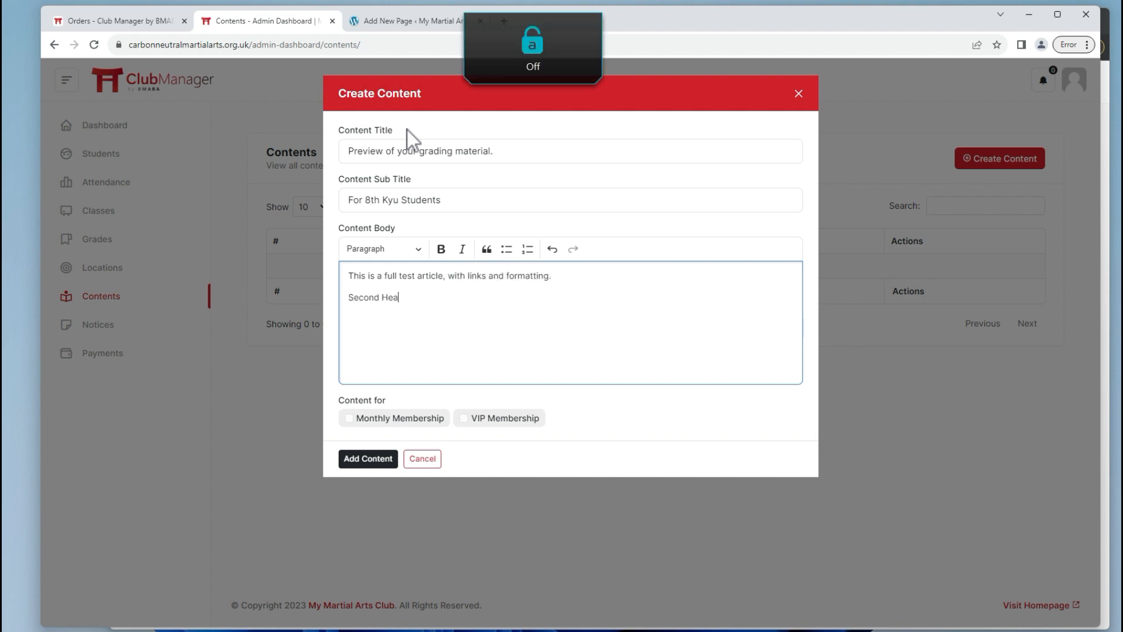
text(der)
key(Return)
key(Caps_Lock)
text(VIO)
key(BackSpace)
text(DEO)
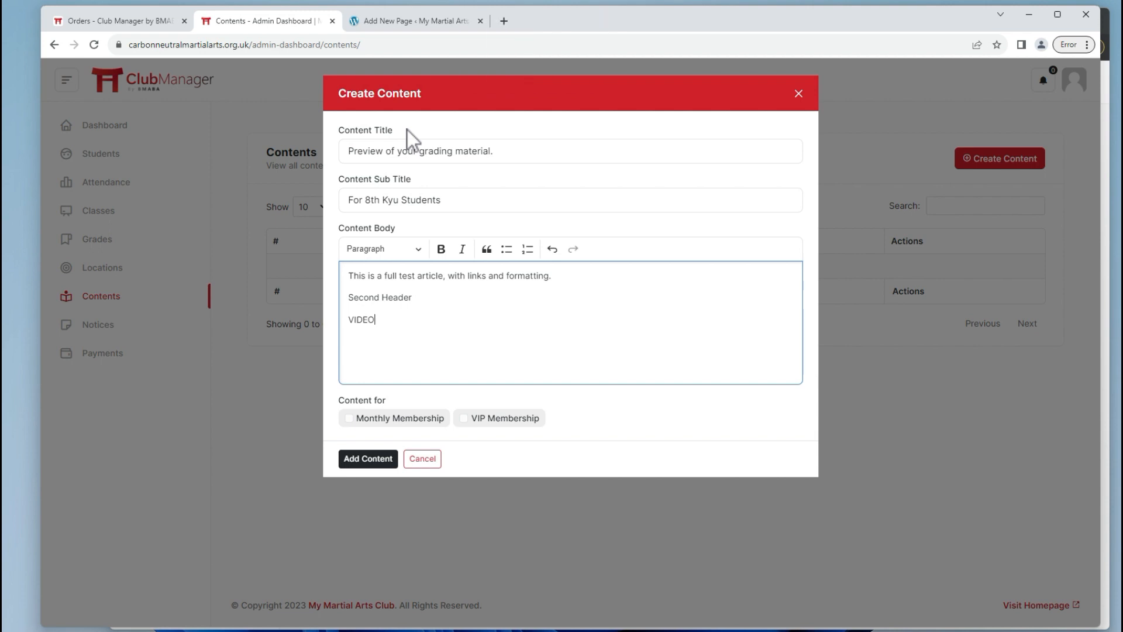
Make VIDEO a Heading 2, bold Second Header, tick Monthly Membership and add the content.
click(383, 248)
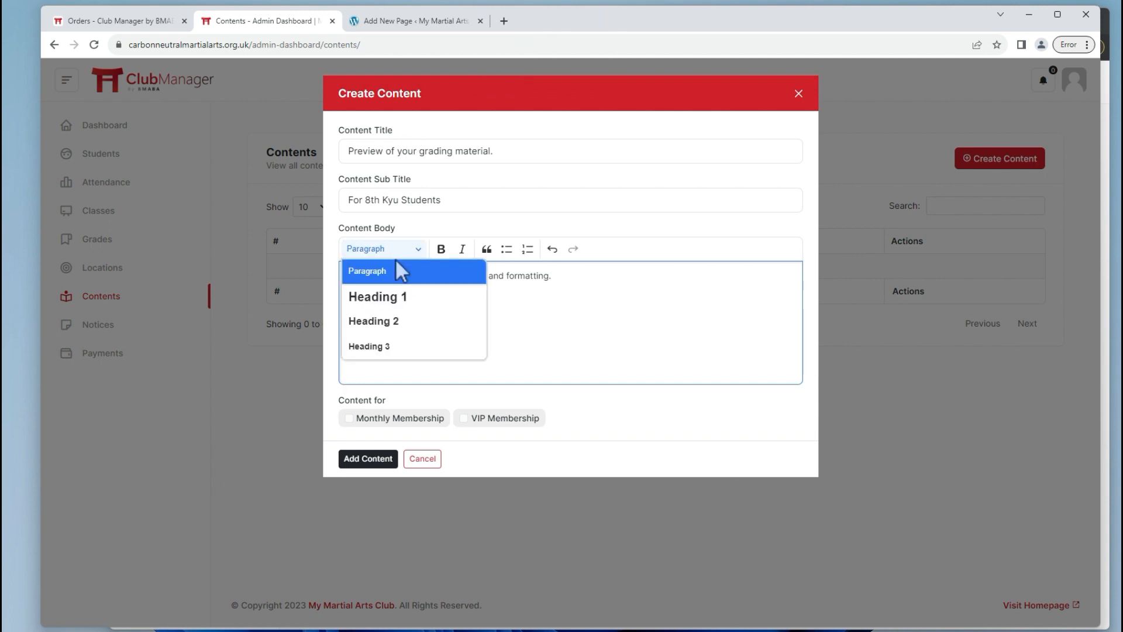
click(462, 325)
drag(412, 298, 349, 297)
key(ctrl+b)
click(468, 325)
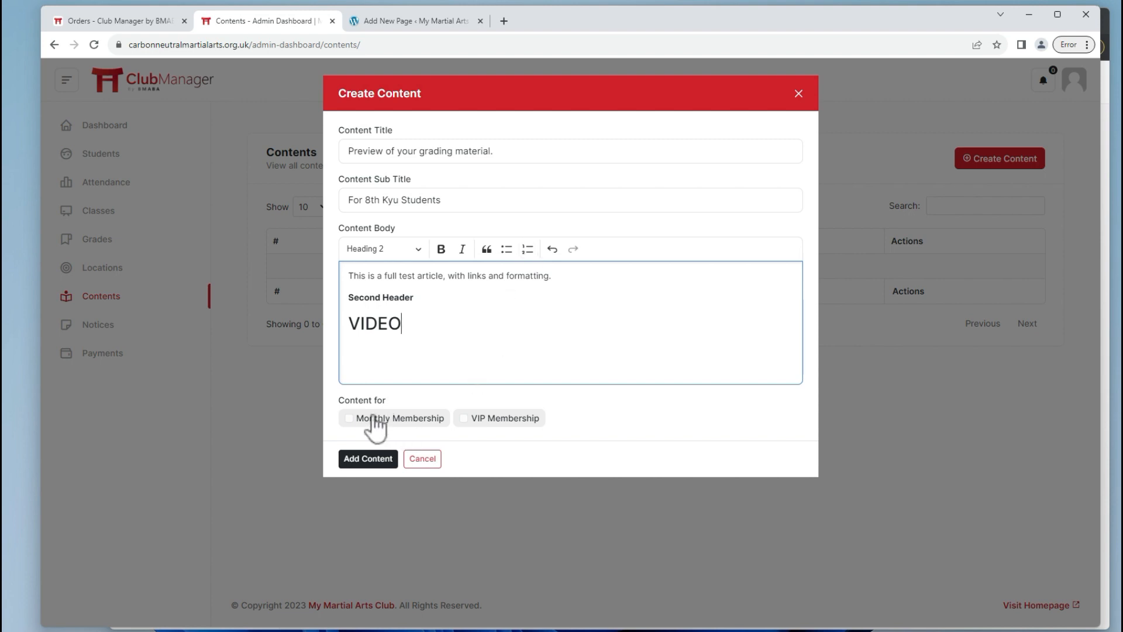
click(405, 424)
click(372, 458)
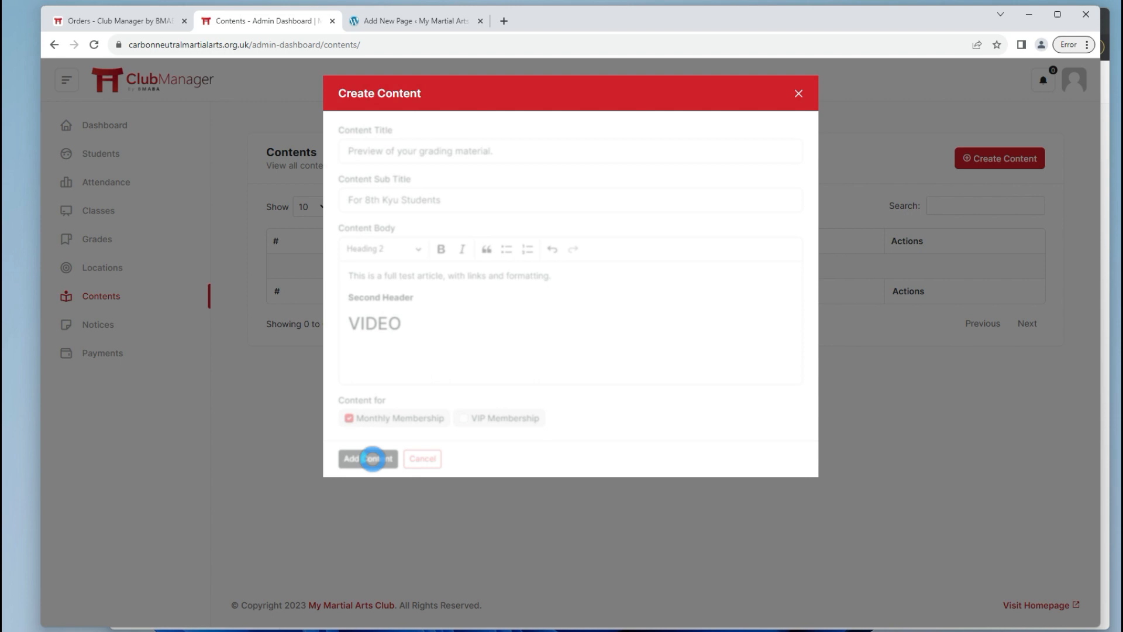
click(677, 115)
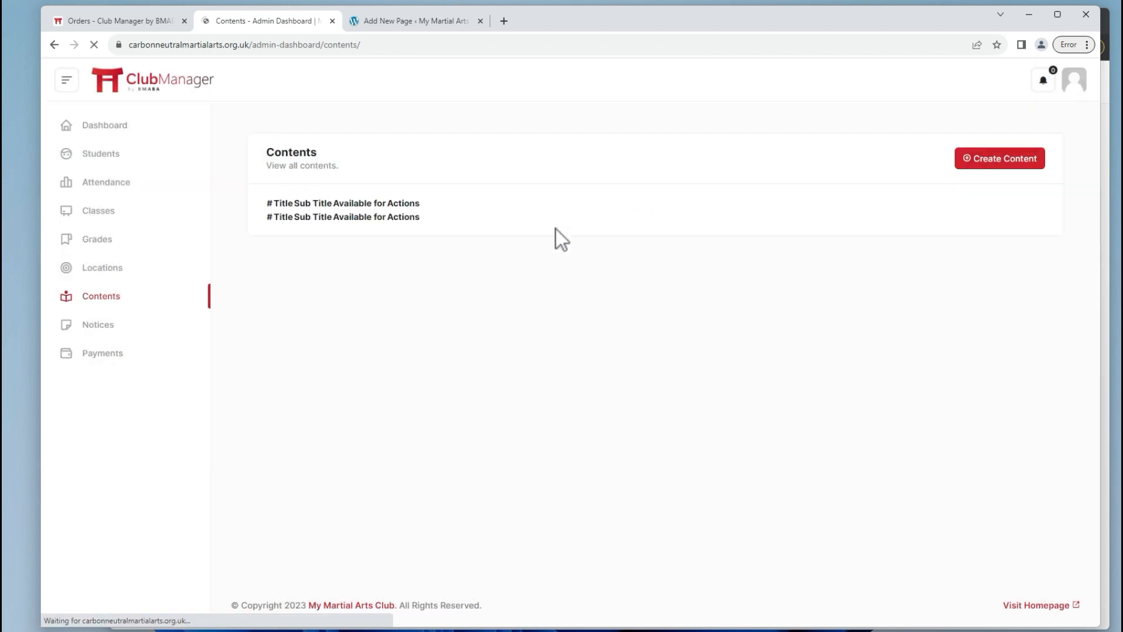
View the grading material from the student's contents list while it is still on Monthly Membership.
key(alt+Tab)
click(341, 305)
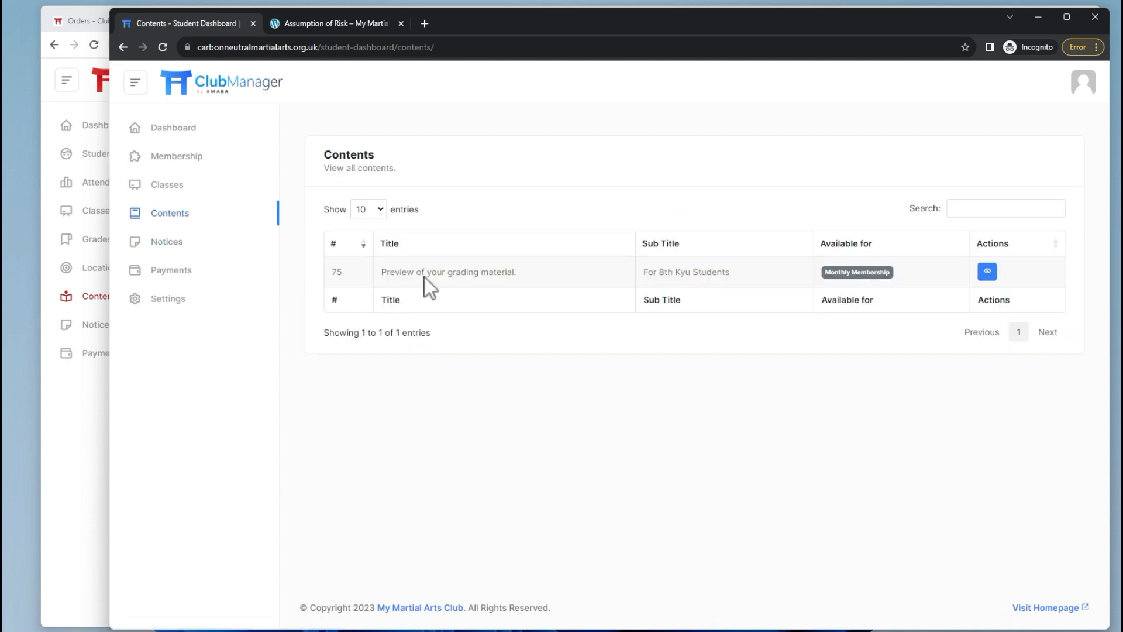
click(987, 271)
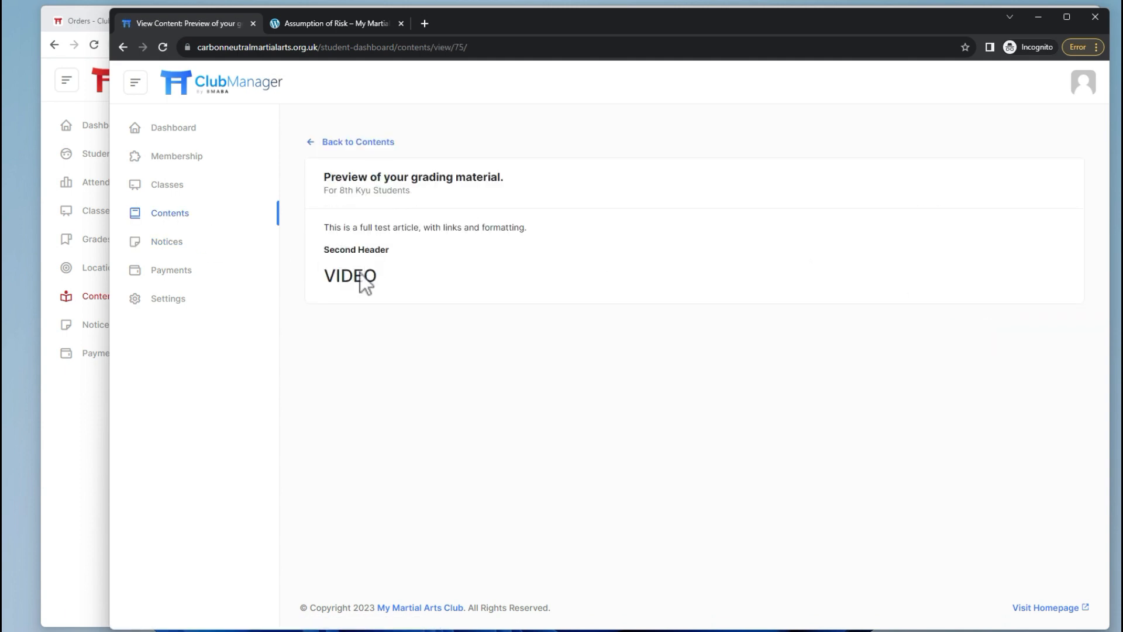
key(alt+Tab)
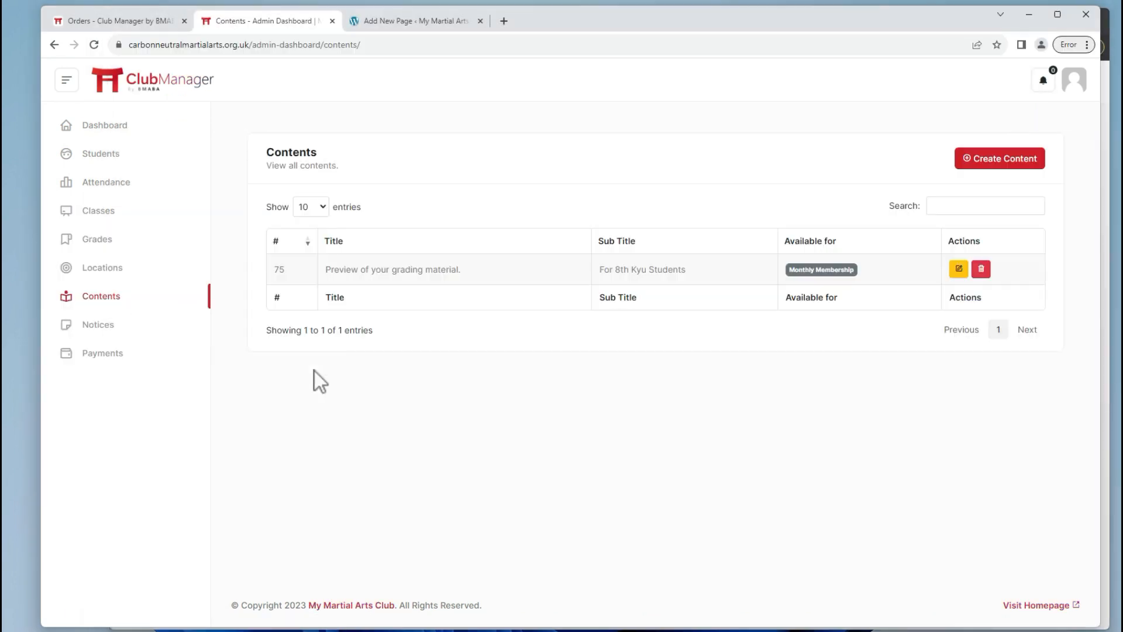
Change content 75's access from Monthly Membership to VIP Membership and update it.
click(957, 271)
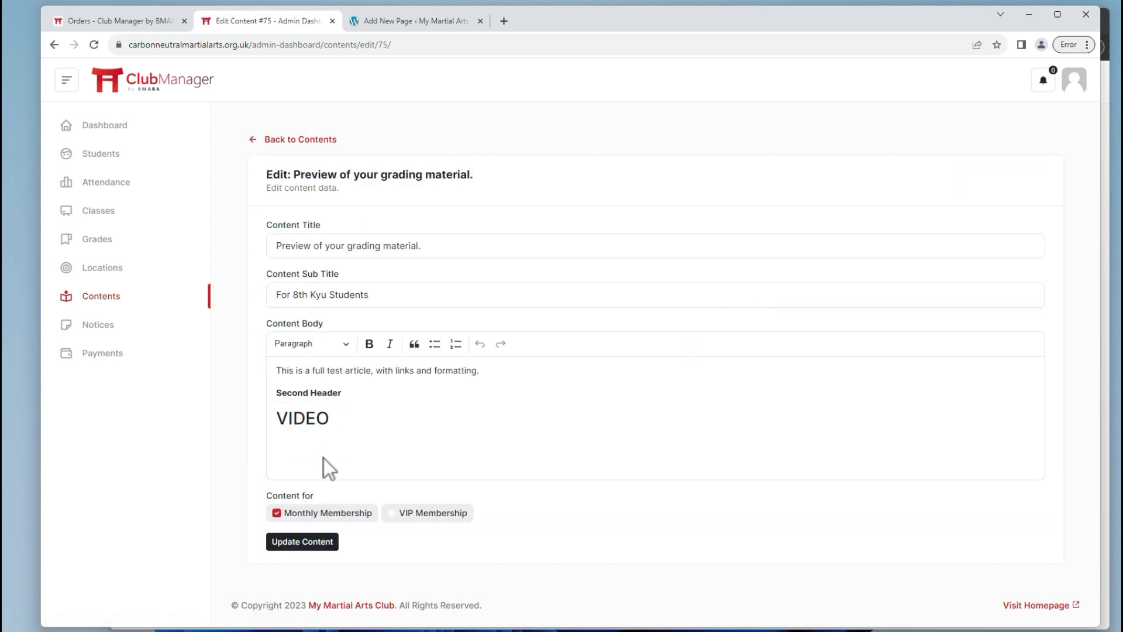
click(414, 515)
click(276, 513)
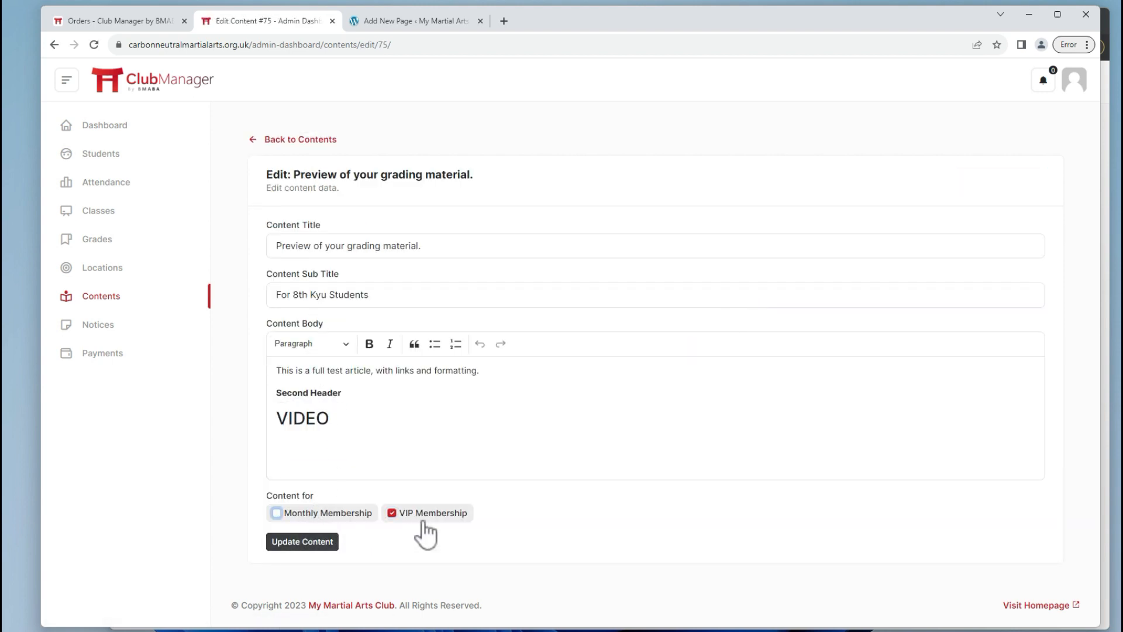
click(308, 553)
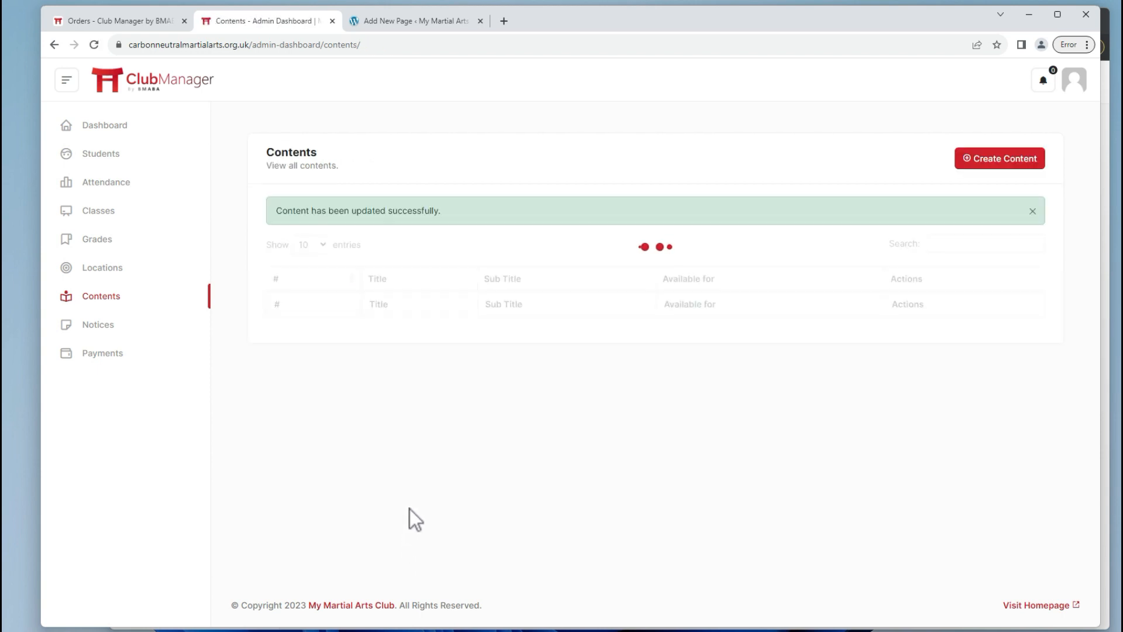
Confirm as the student that the grading material now reports it is unavailable for their plan.
key(alt+Tab)
click(163, 46)
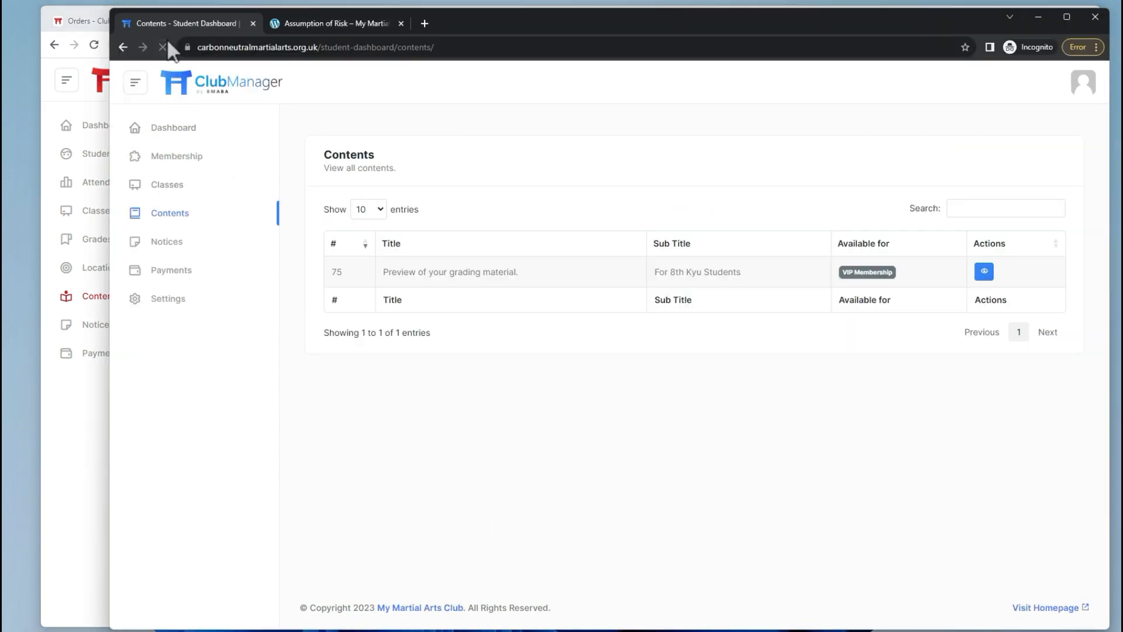
click(985, 272)
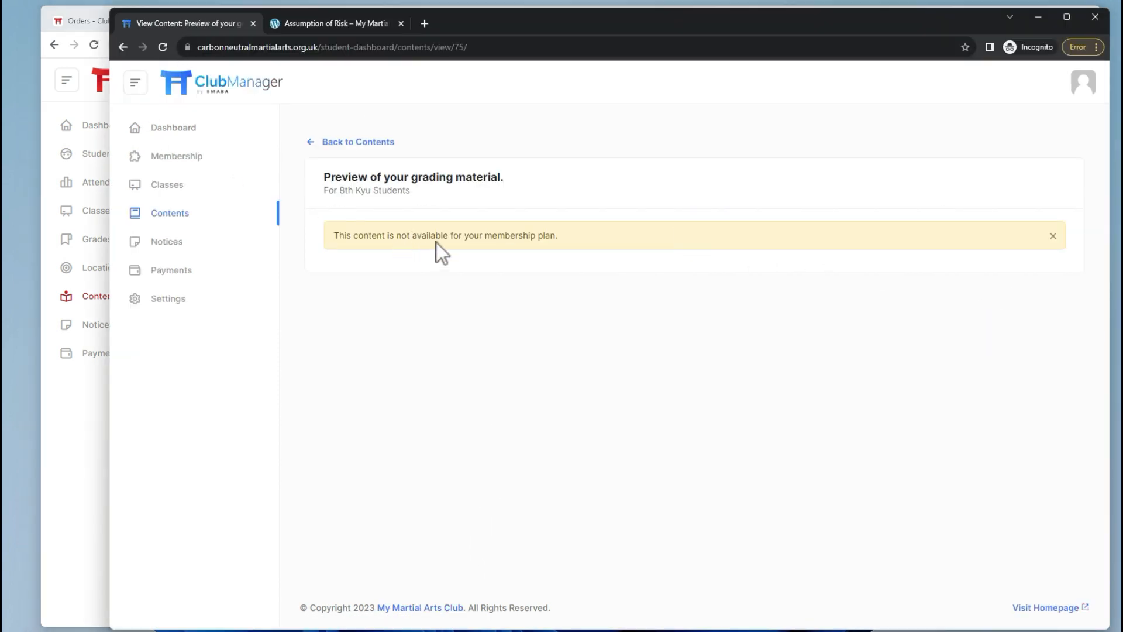
click(358, 142)
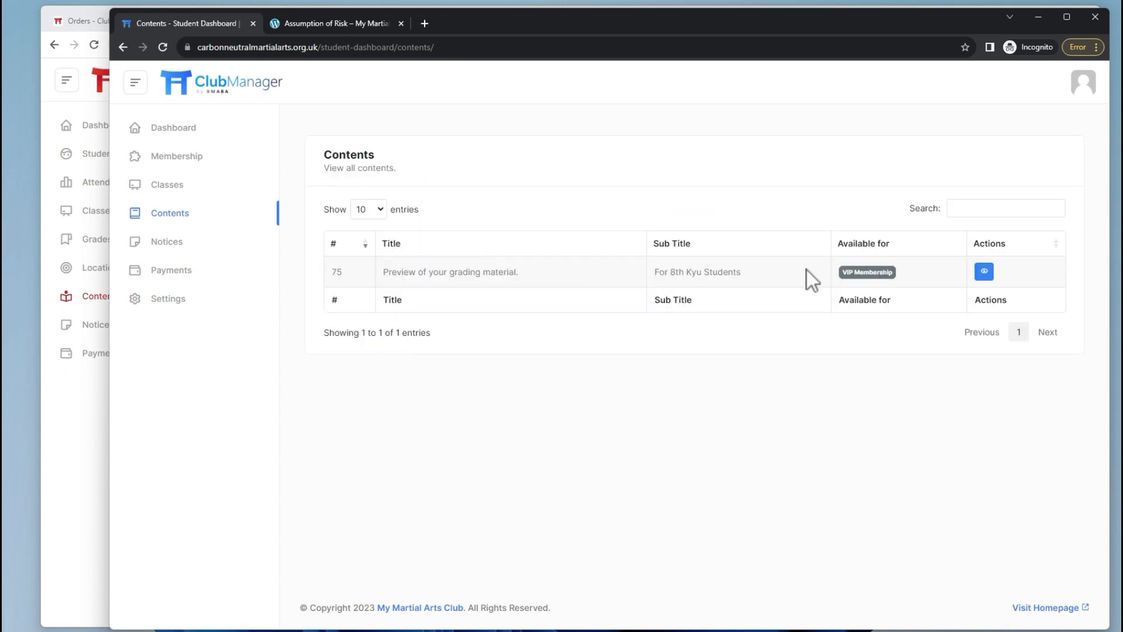
click(992, 272)
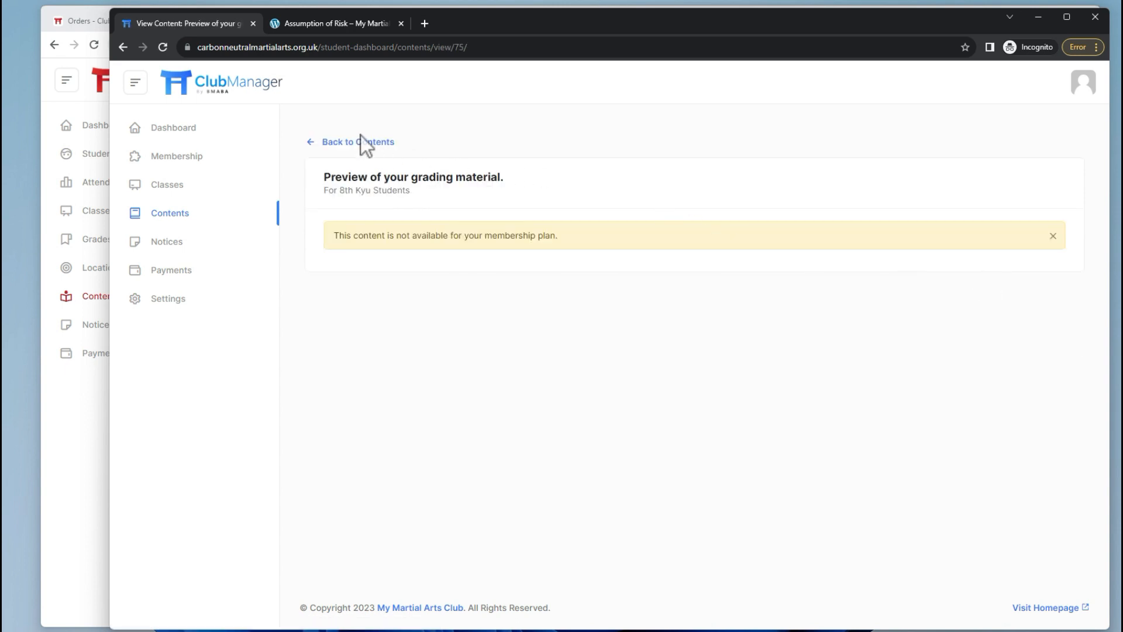
key(alt+Tab)
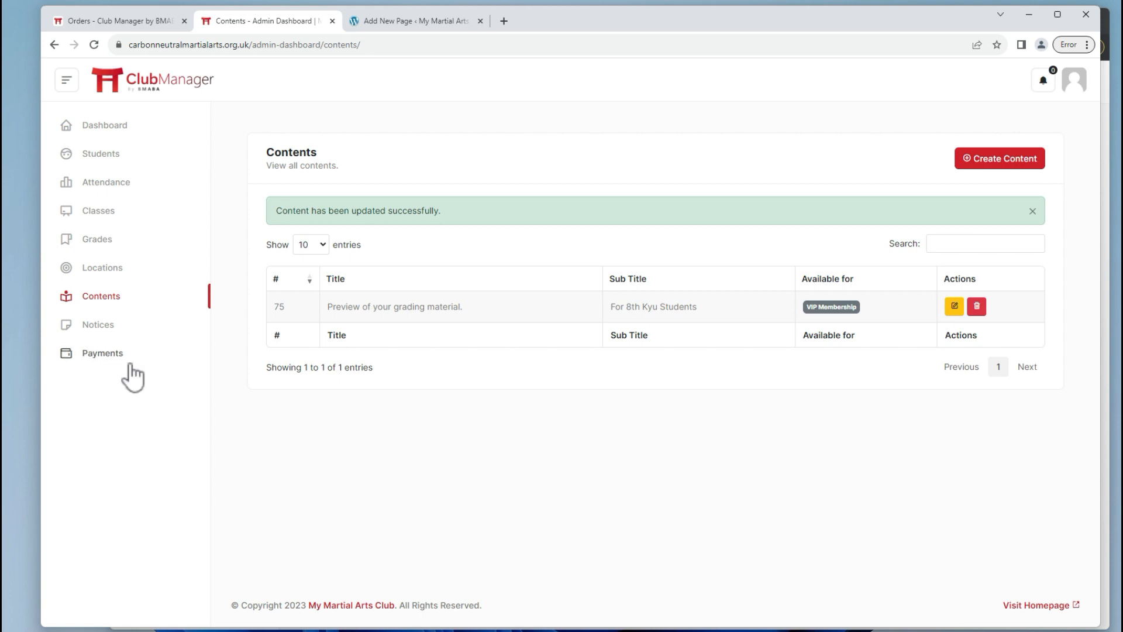
key(alt+Tab)
click(1034, 609)
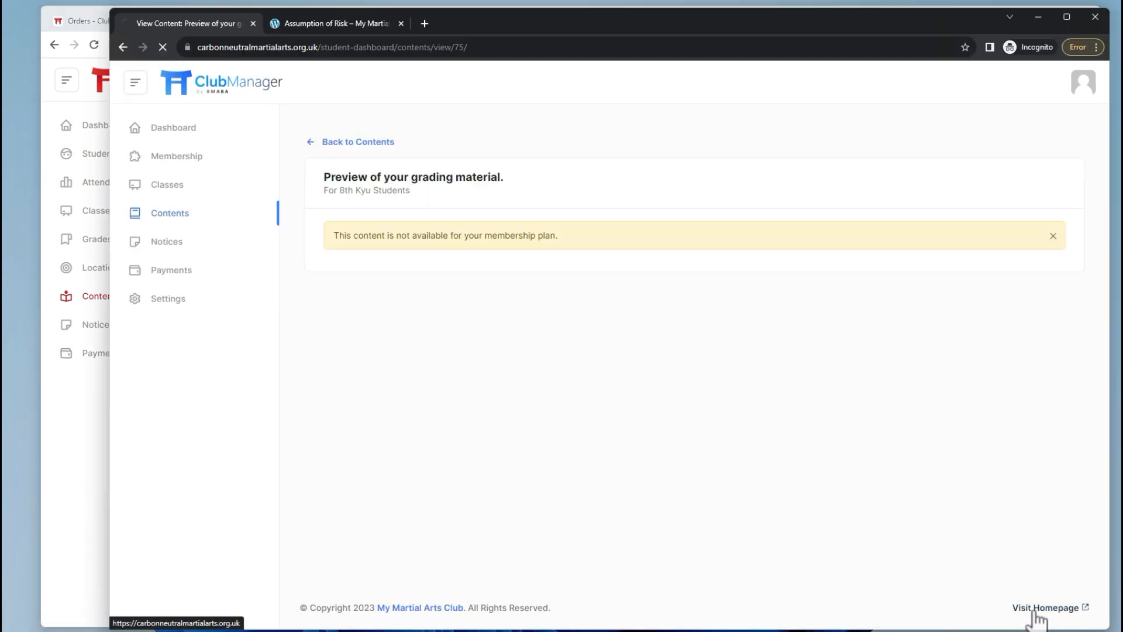
Load the site's root address by removing the login path from the URL.
key(alt+Tab)
click(1034, 609)
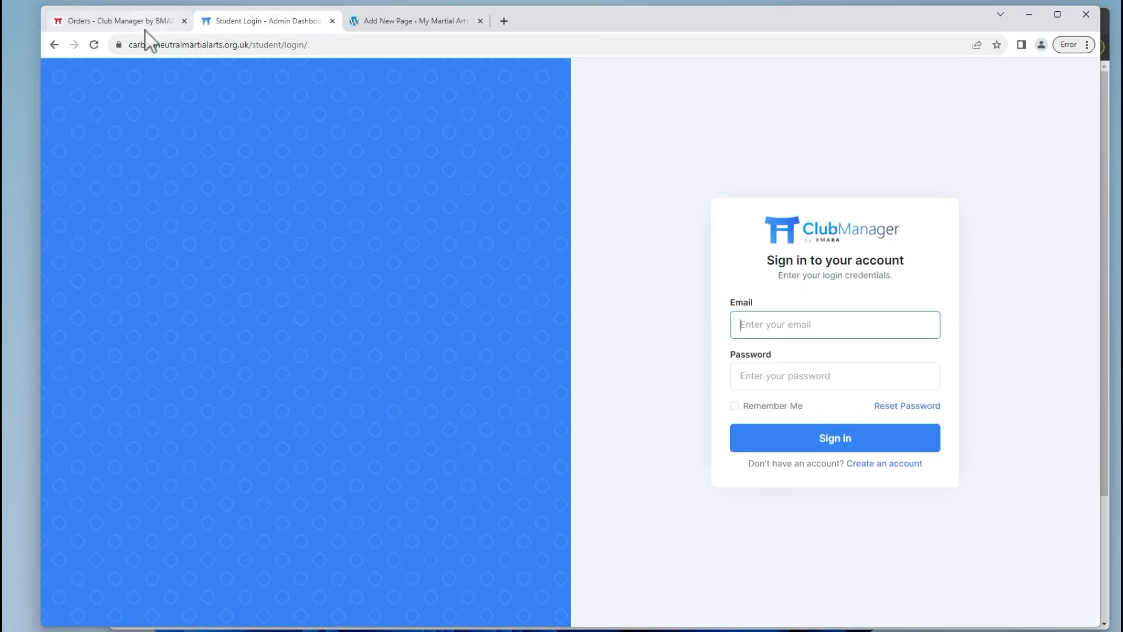
drag(250, 44, 482, 29)
key(BackSpace)
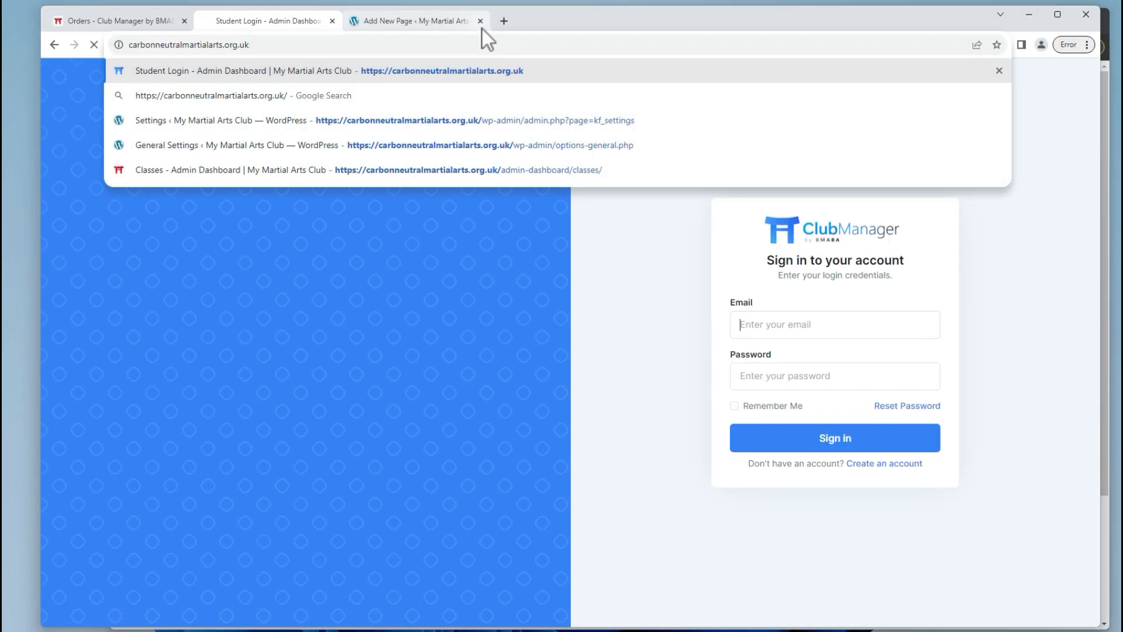
key(Return)
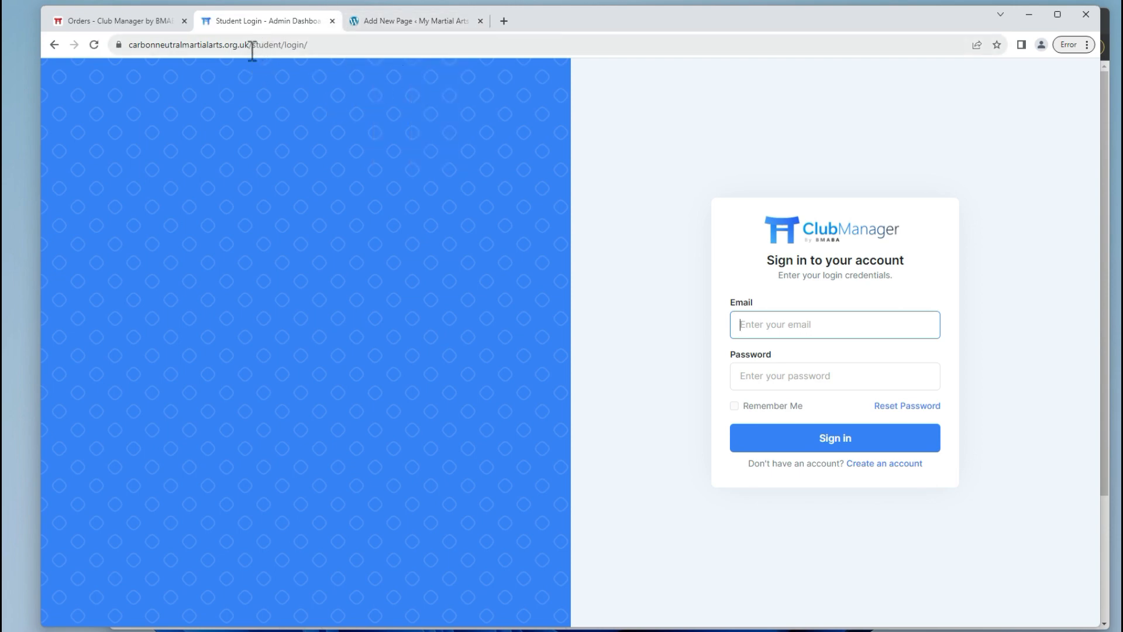
drag(252, 47, 432, 45)
key(BackSpace)
key(Return)
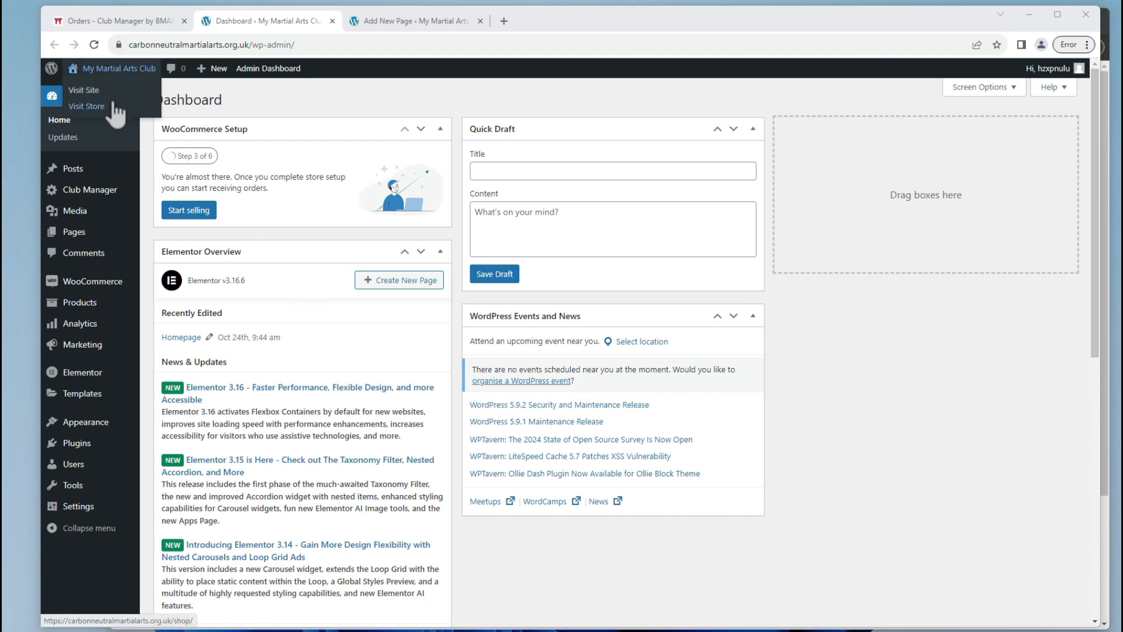
Turn off Redirect Home Page to Login in Club Manager's general settings and save.
mouse_move(94, 199)
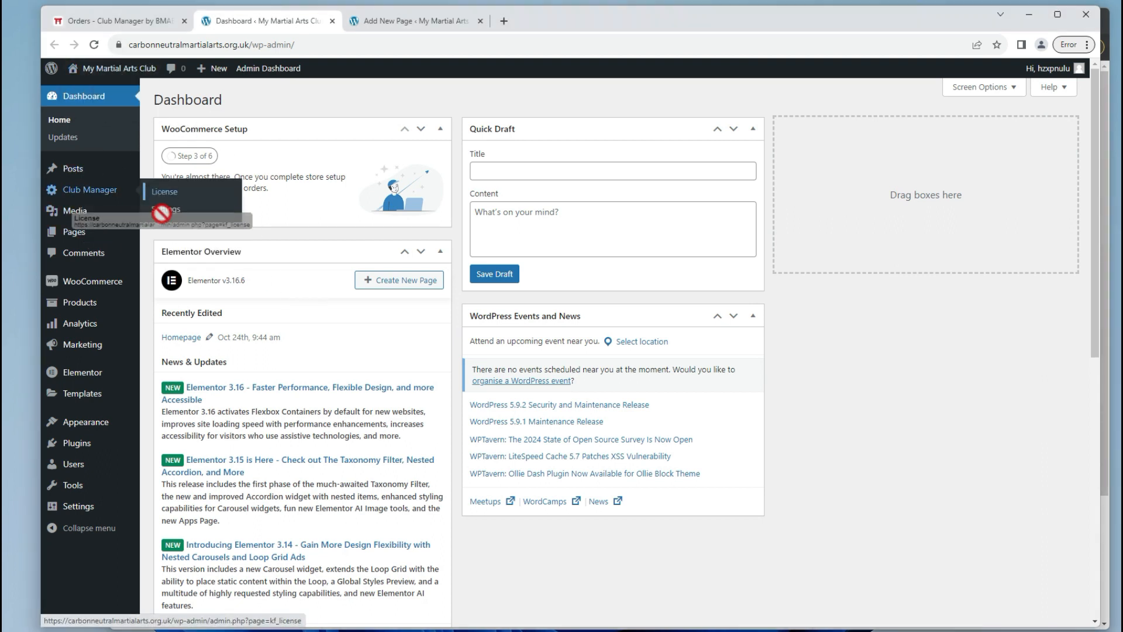
click(158, 212)
click(309, 223)
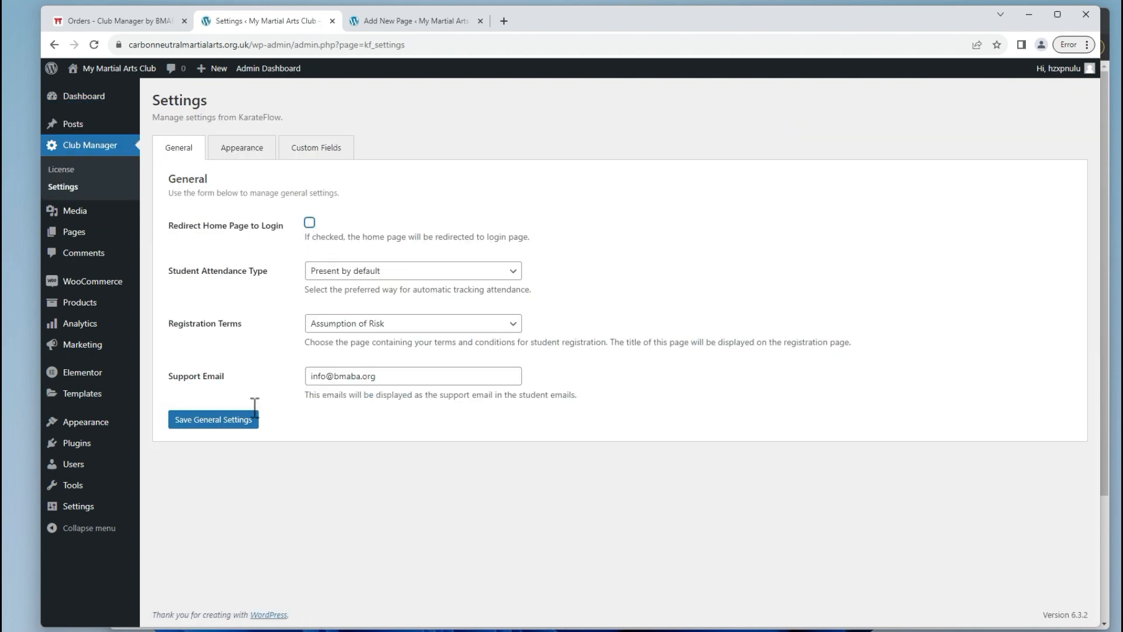
click(252, 418)
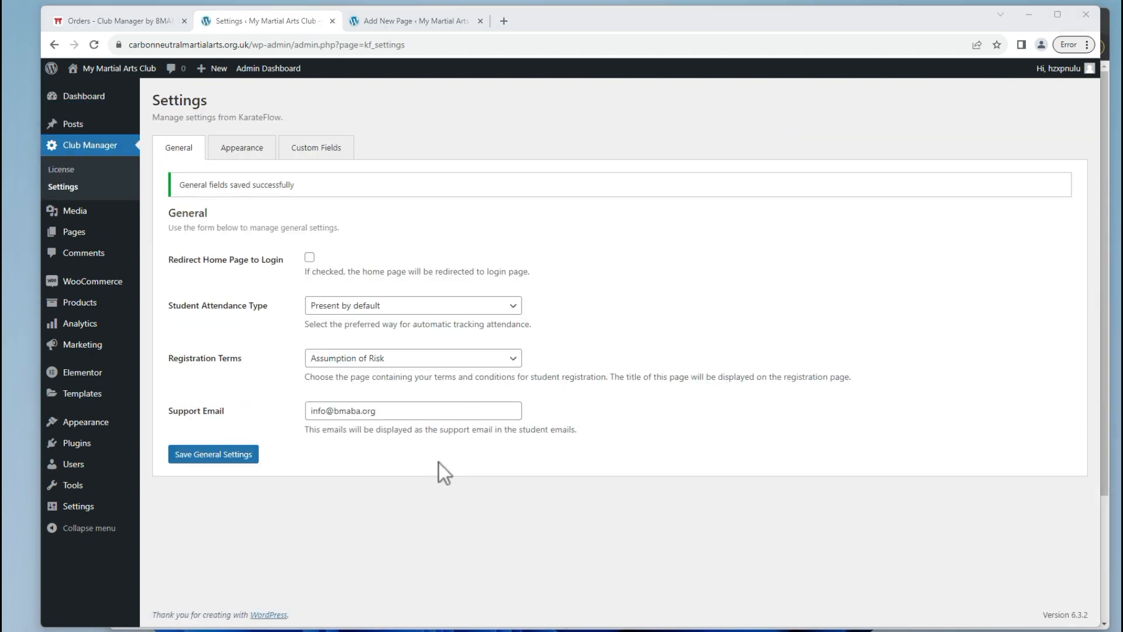
Browse the live site's homepage and Shop page from the student's window.
click(757, 587)
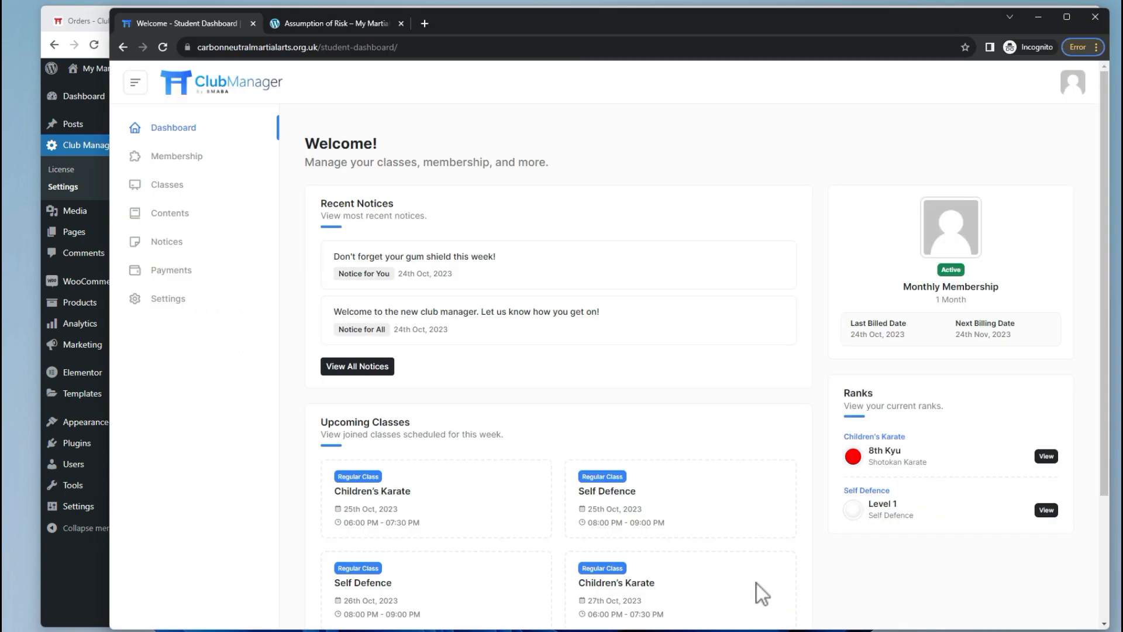
scroll(1047, 571, down, 3)
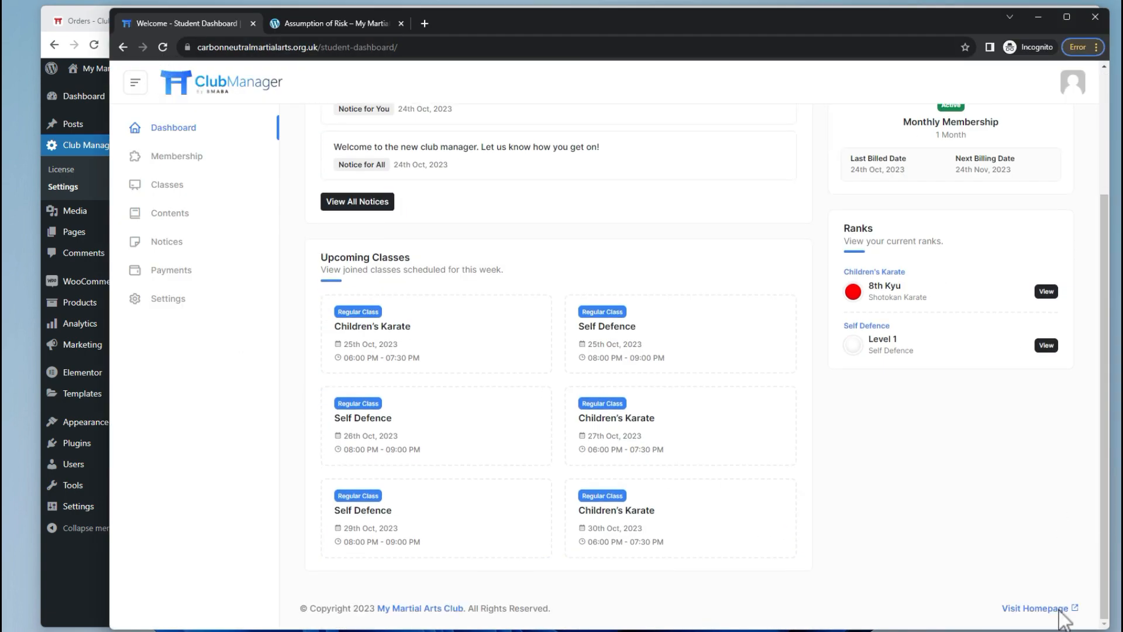
click(1060, 606)
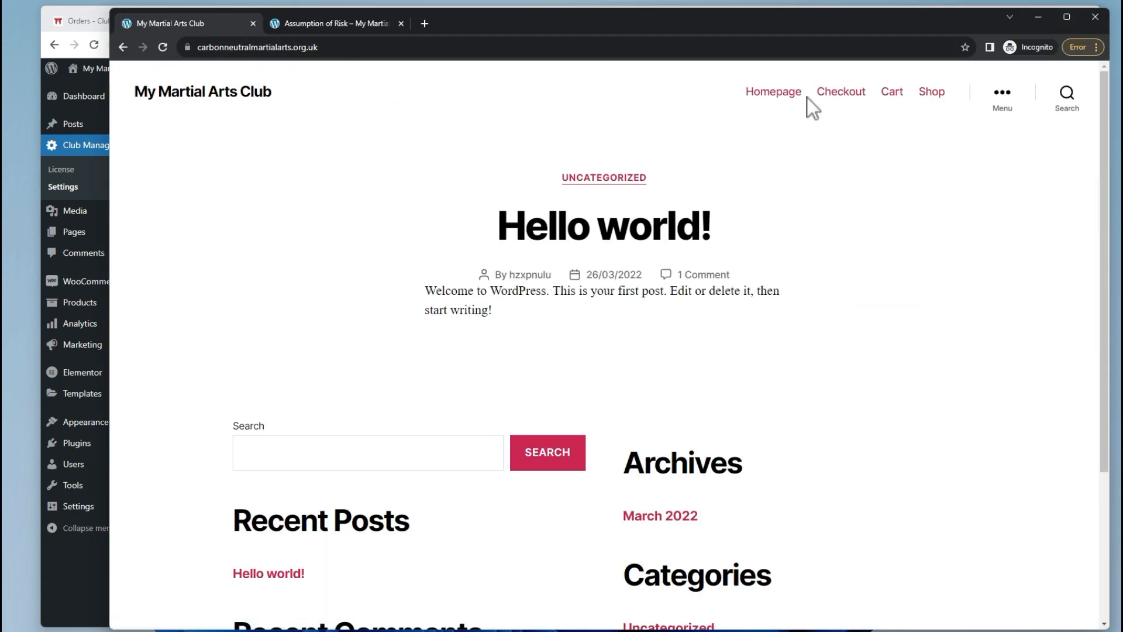
click(926, 101)
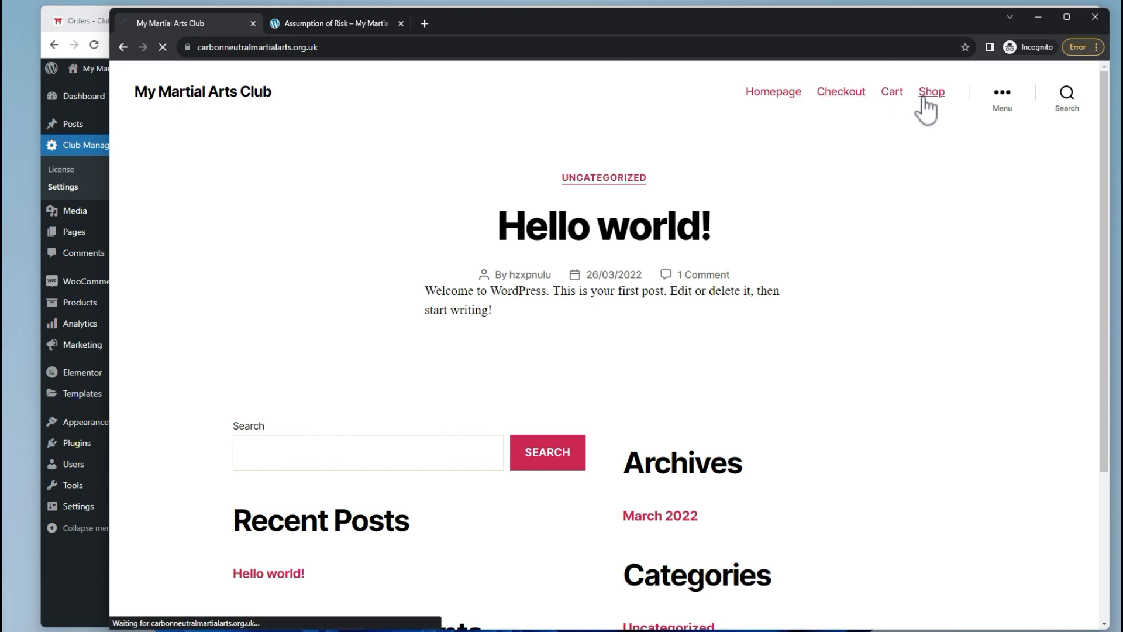
click(232, 94)
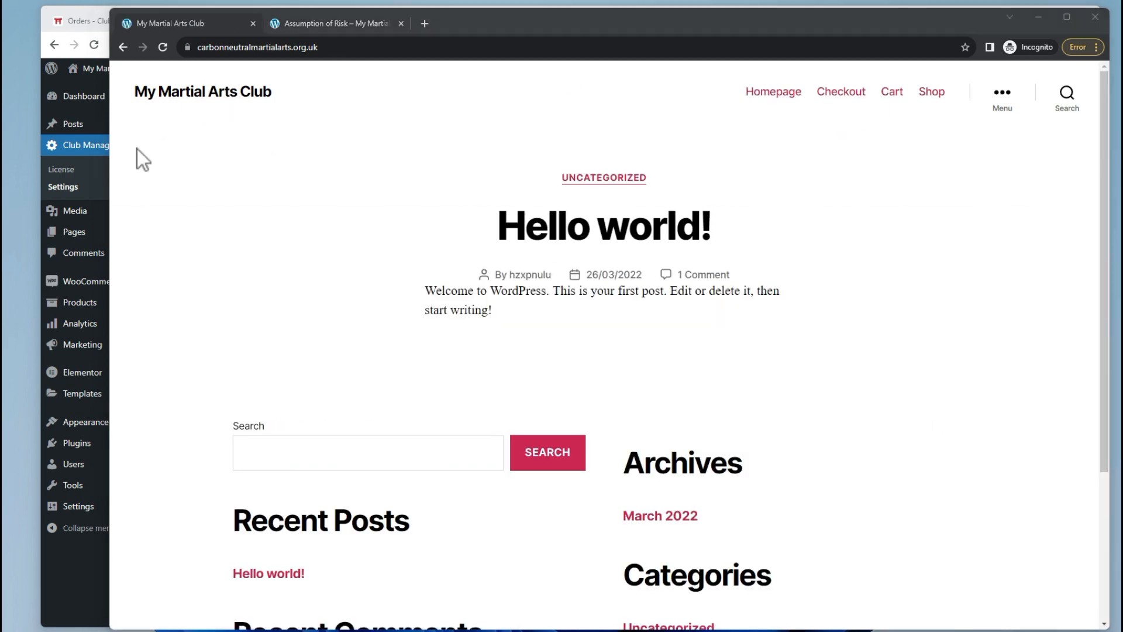
click(89, 593)
In Menus, enter the site address followed by 'student-dashboard' as a custom link URL.
mouse_move(87, 426)
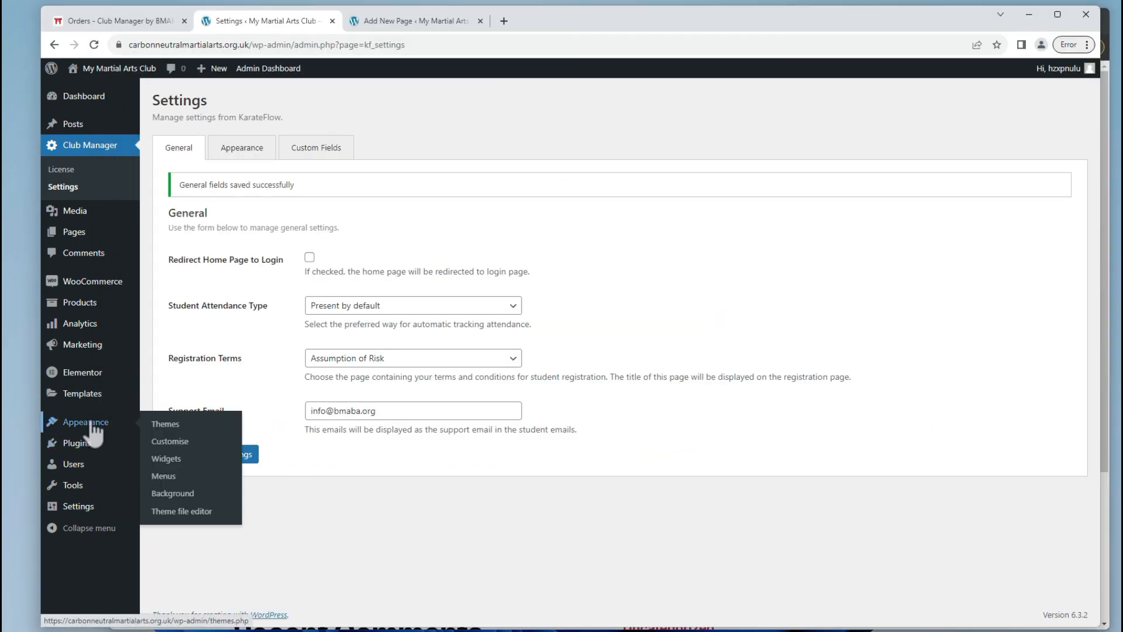
click(164, 476)
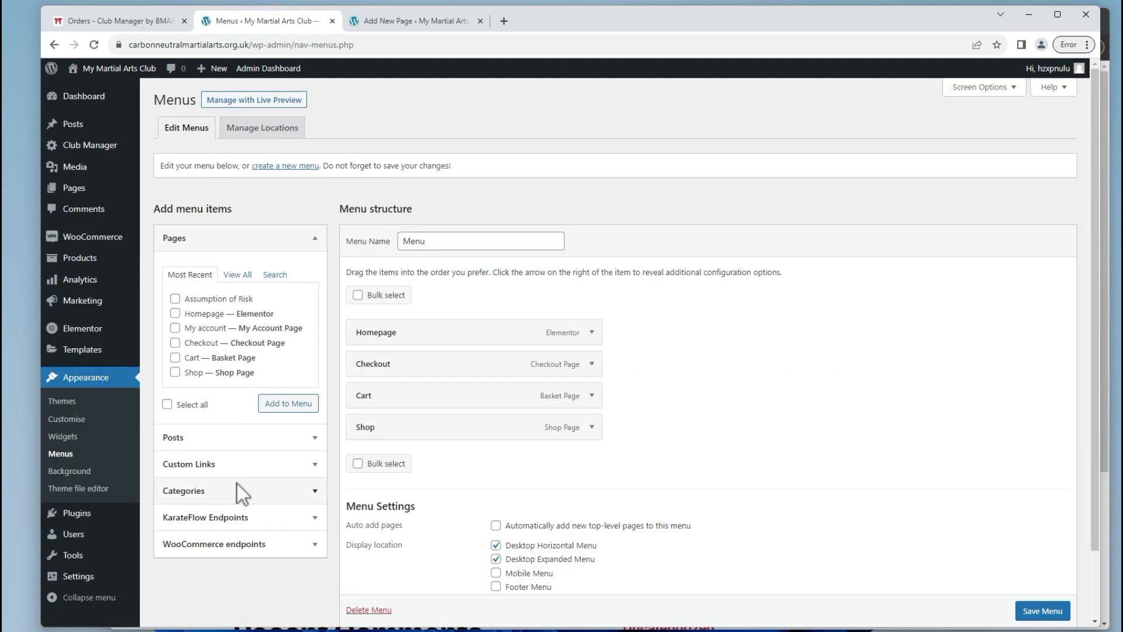
click(239, 462)
drag(252, 45, 126, 47)
key(ctrl+c)
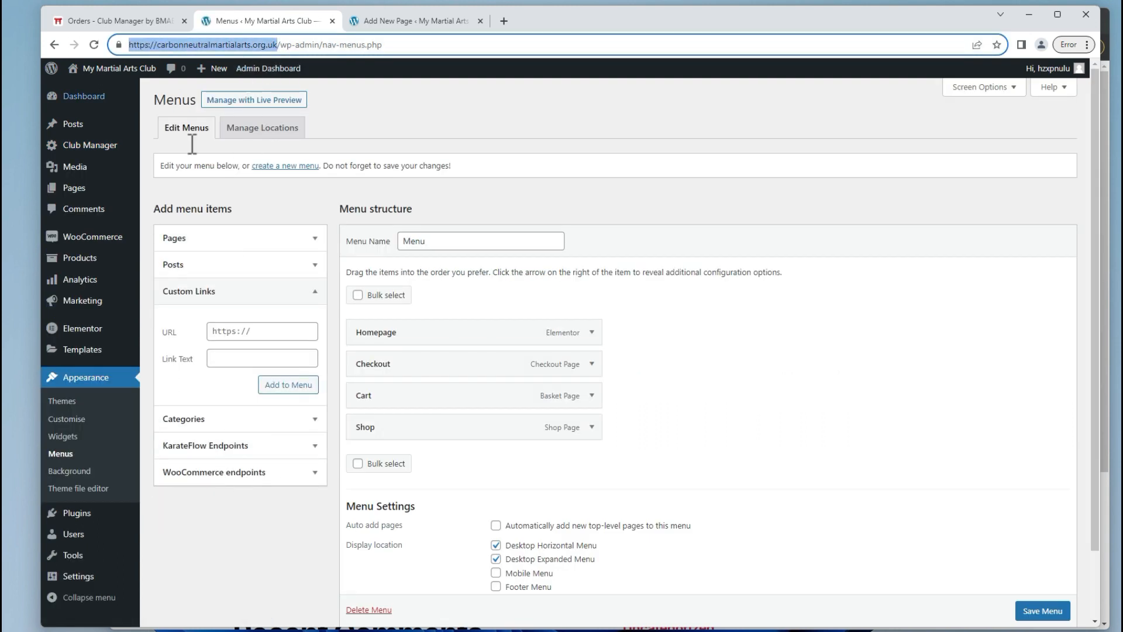
click(275, 331)
key(ctrl+v)
key(Caps_Lock)
text(s)
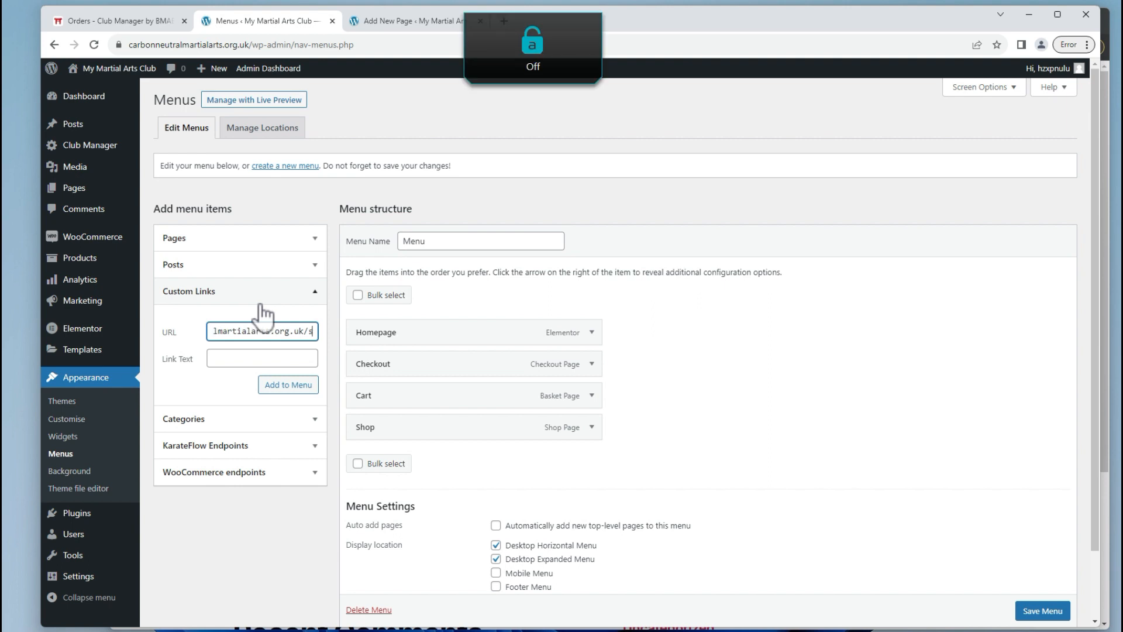
text(tudent-dashboard)
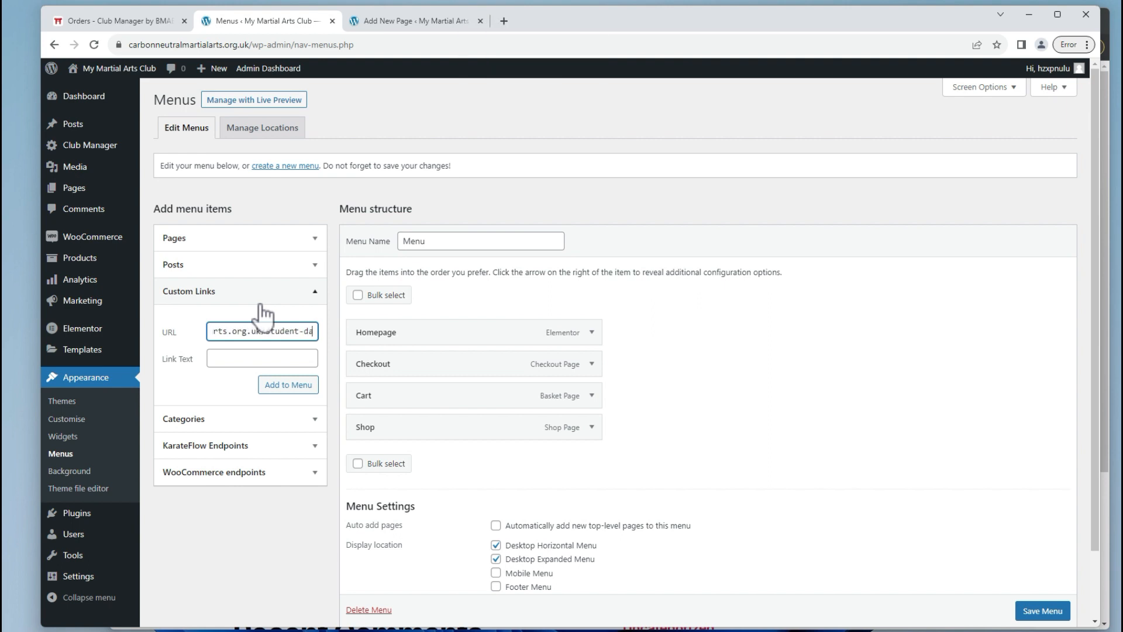
key(BackSpace)
key(BackSpace)
key(BackSpace)
text(ard)
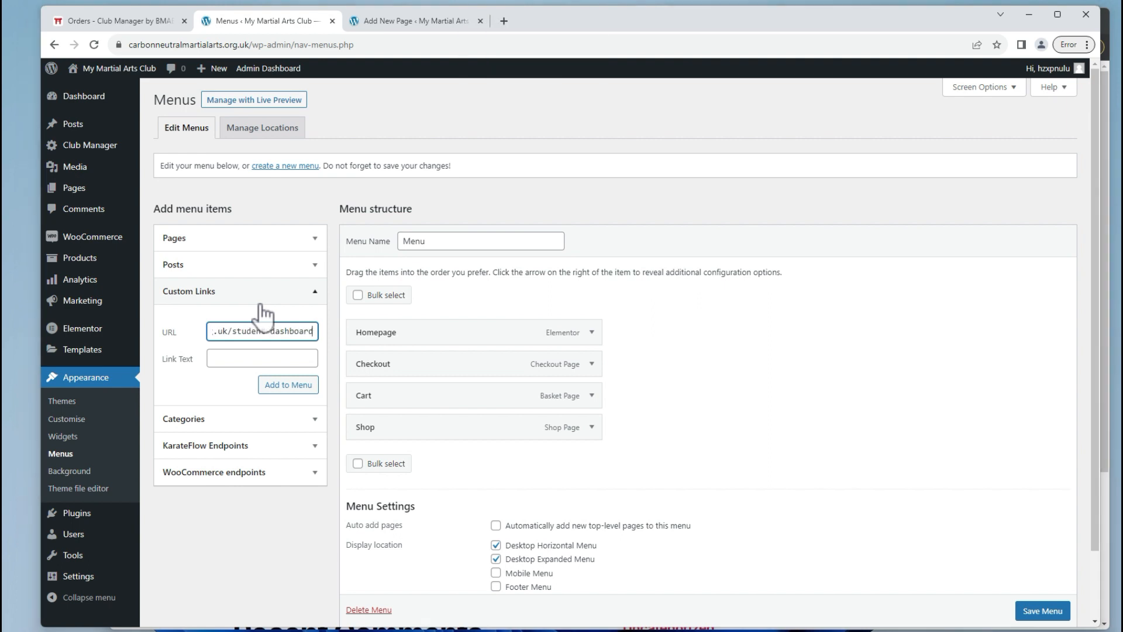
Check the student dashboard page's address in the incognito window against the entered URL.
key(alt+Tab)
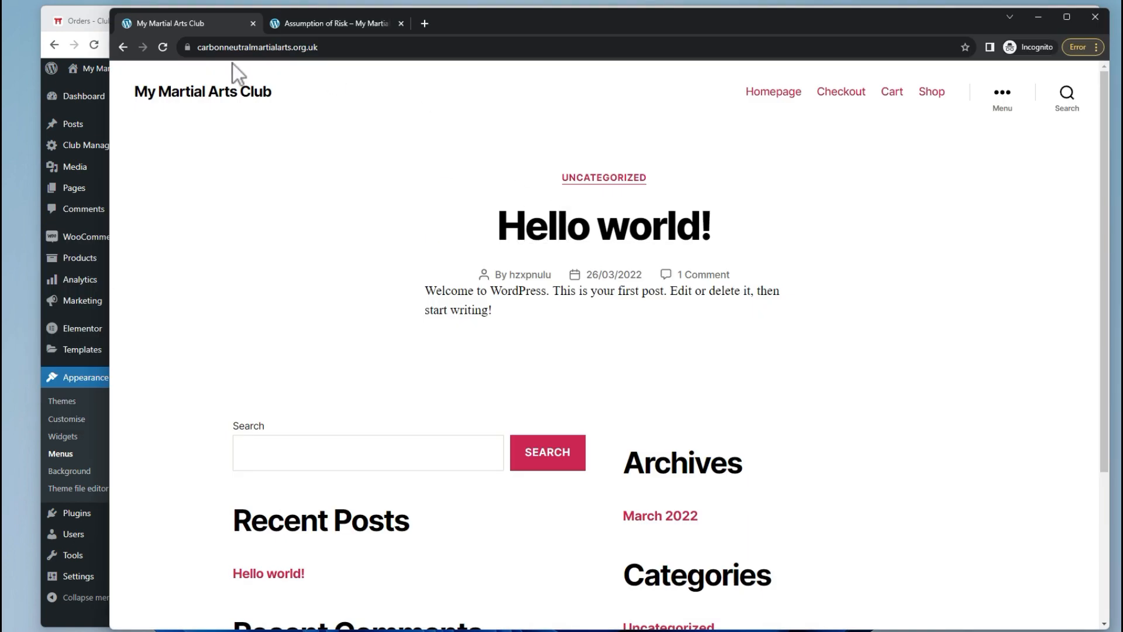
click(124, 47)
click(124, 46)
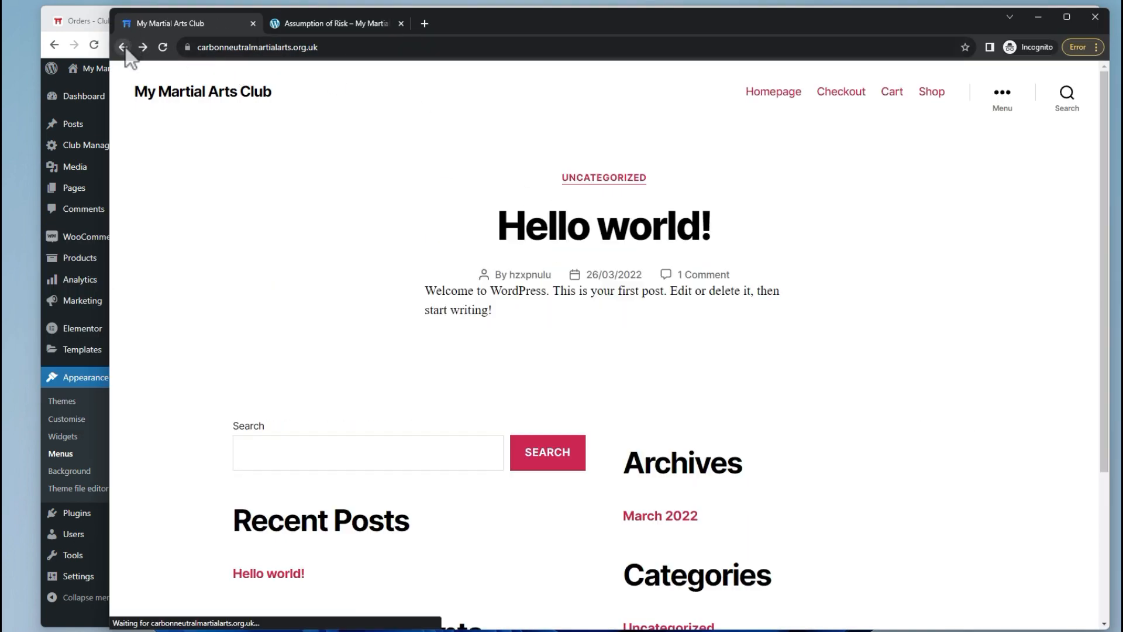
click(123, 47)
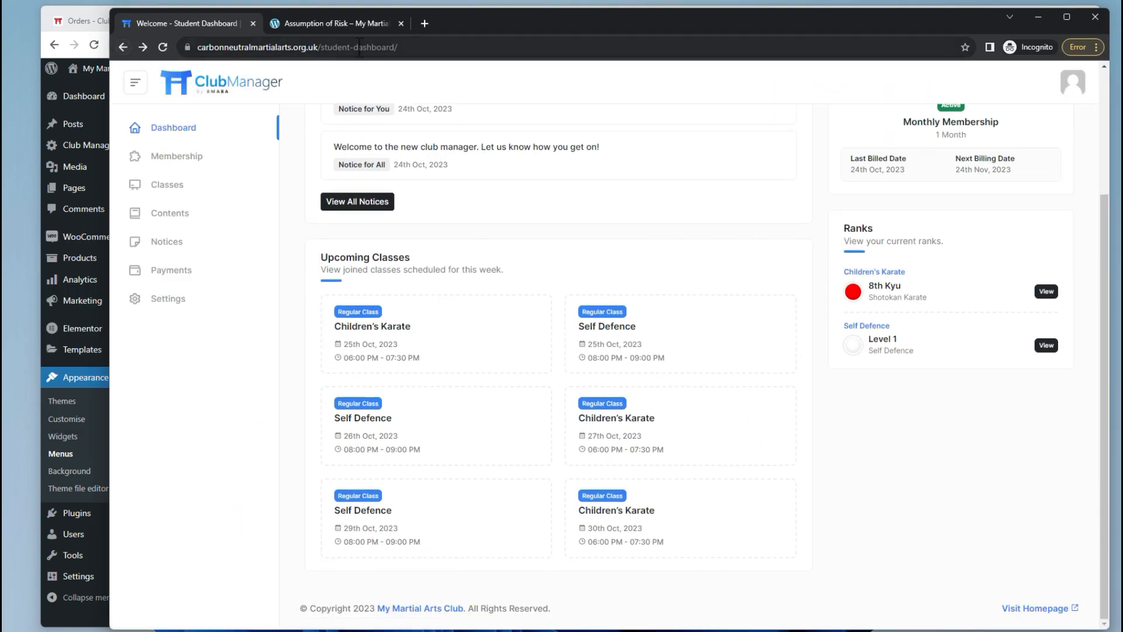
click(414, 46)
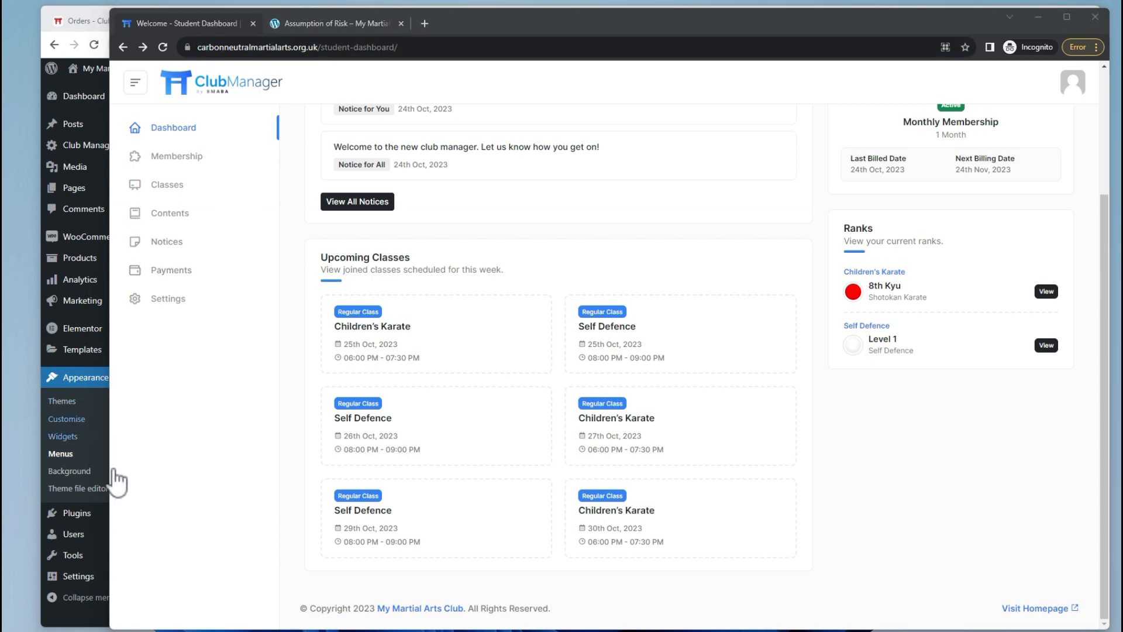
click(64, 621)
click(310, 329)
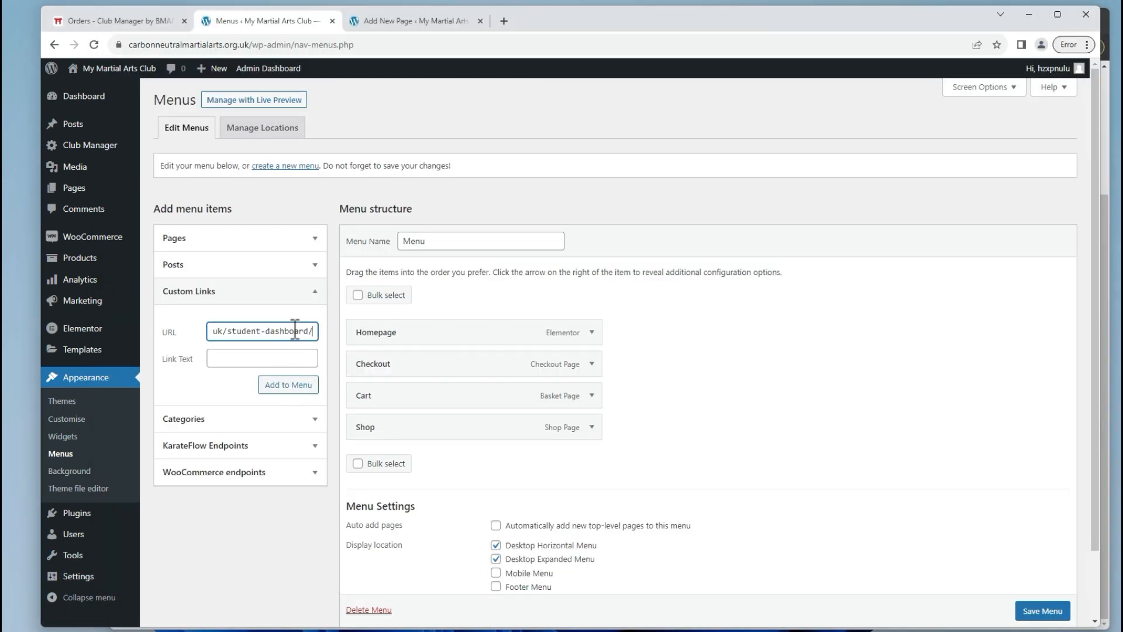
Label the link 'Student Dashboard', add it, move it right after Homepage and save the menu.
click(274, 359)
key(Caps_Lock)
text(dent d)
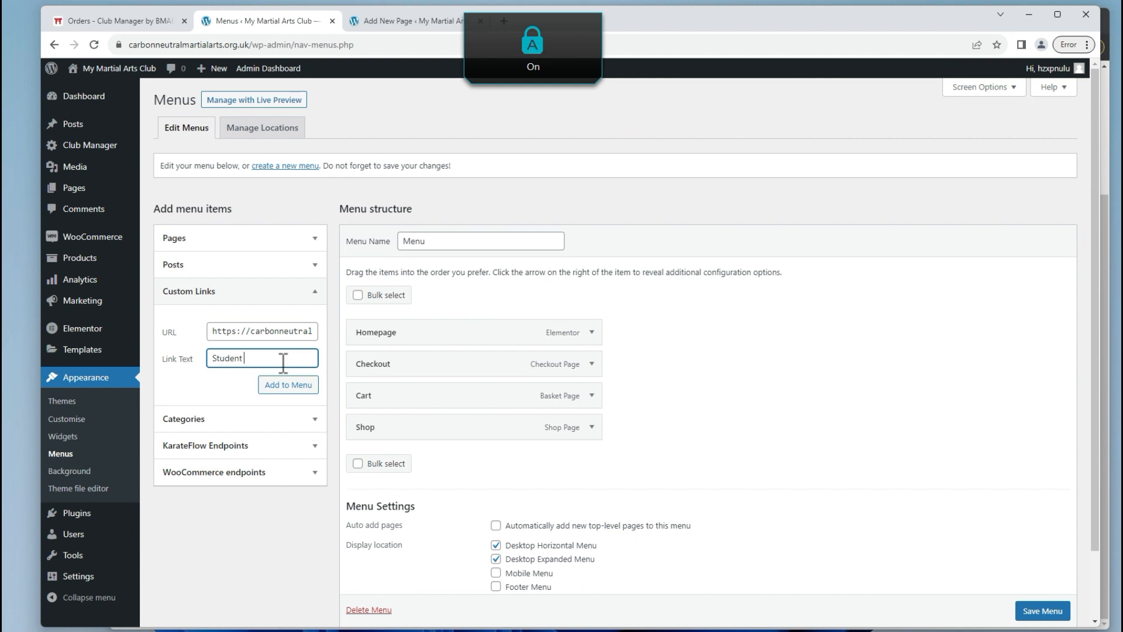
key(Caps_Lock)
text(A)
key(BackSpace)
text(D)
key(Caps_Lock)
text(ashboard)
key(Return)
drag(416, 462, 456, 371)
scroll(818, 527, down, 3)
click(1040, 558)
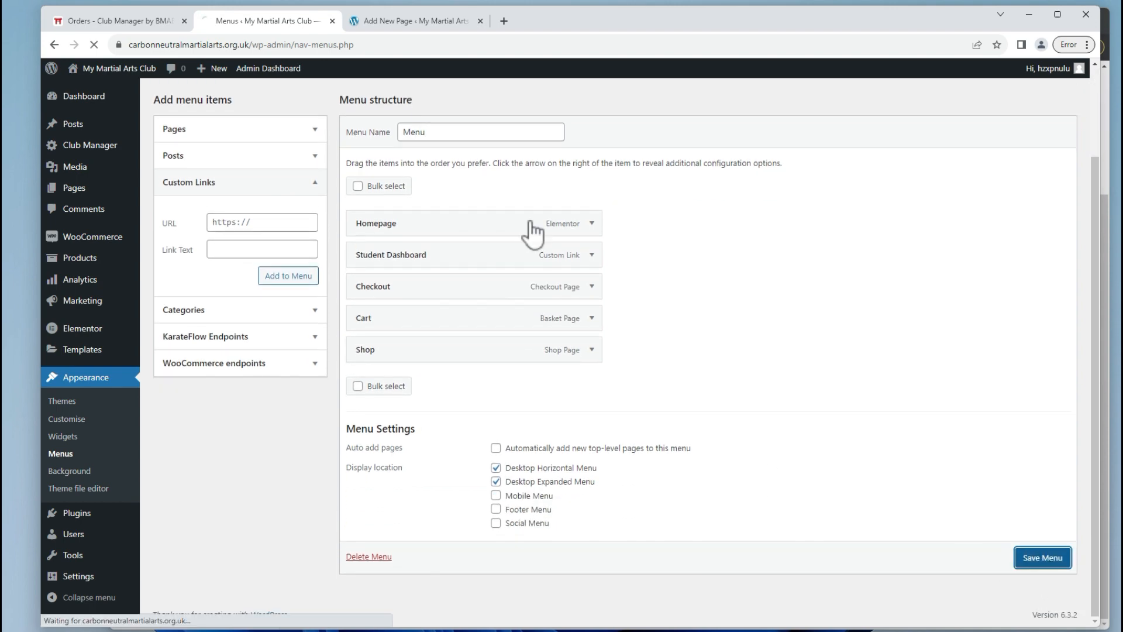
In the incognito window, load the live site homepage and open the Hello world! post.
key(alt+Tab)
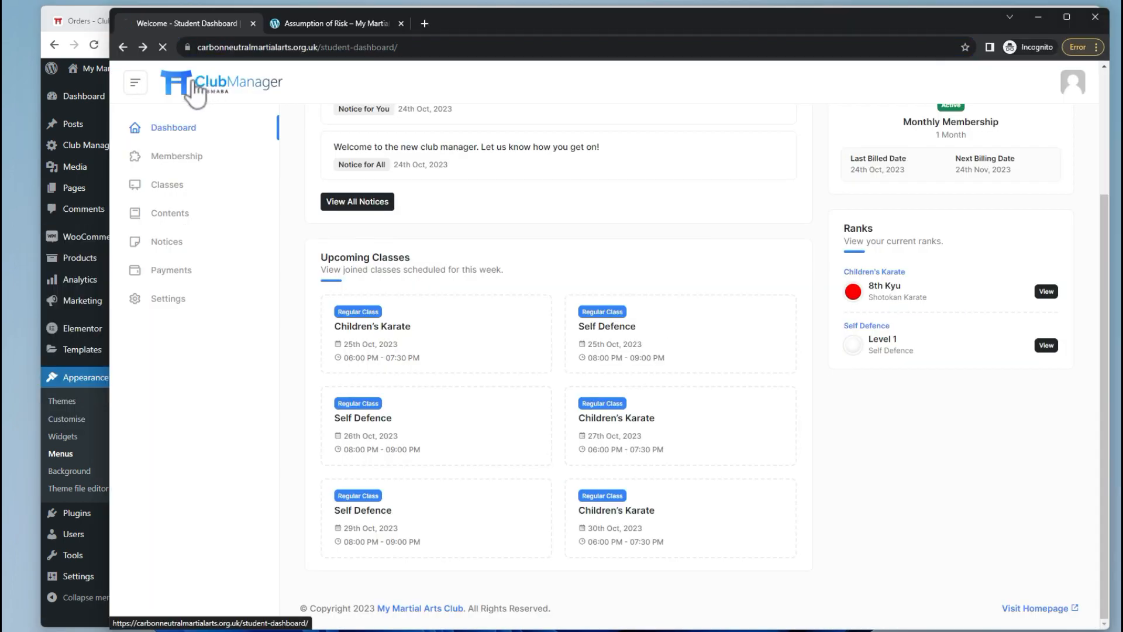
drag(322, 47, 398, 46)
key(BackSpace)
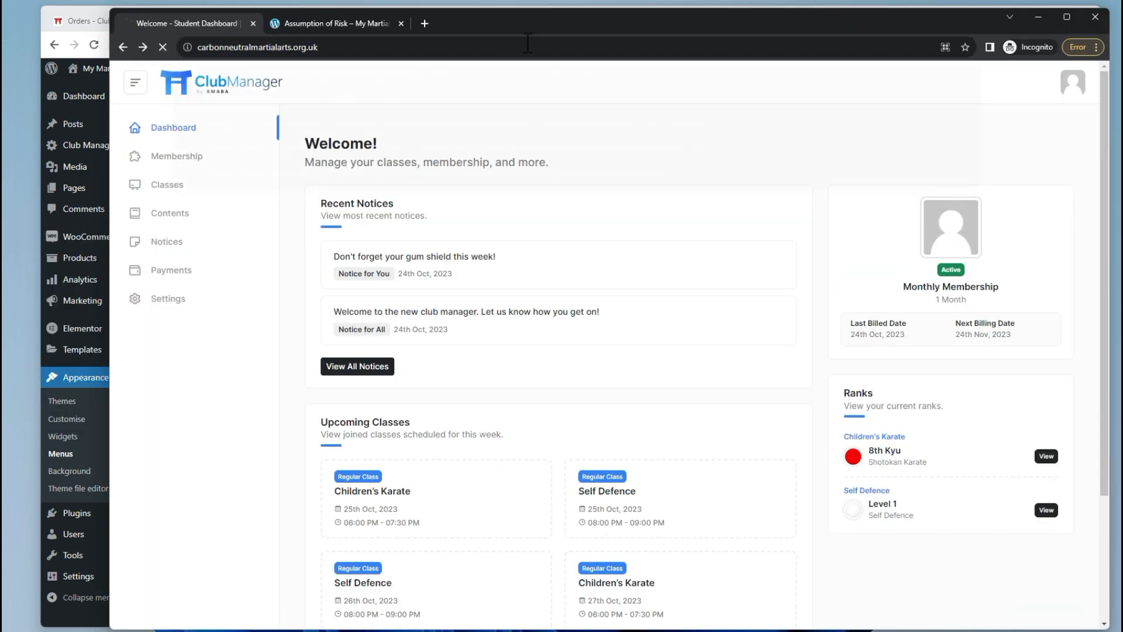
key(Return)
scroll(492, 198, down, 2)
click(585, 105)
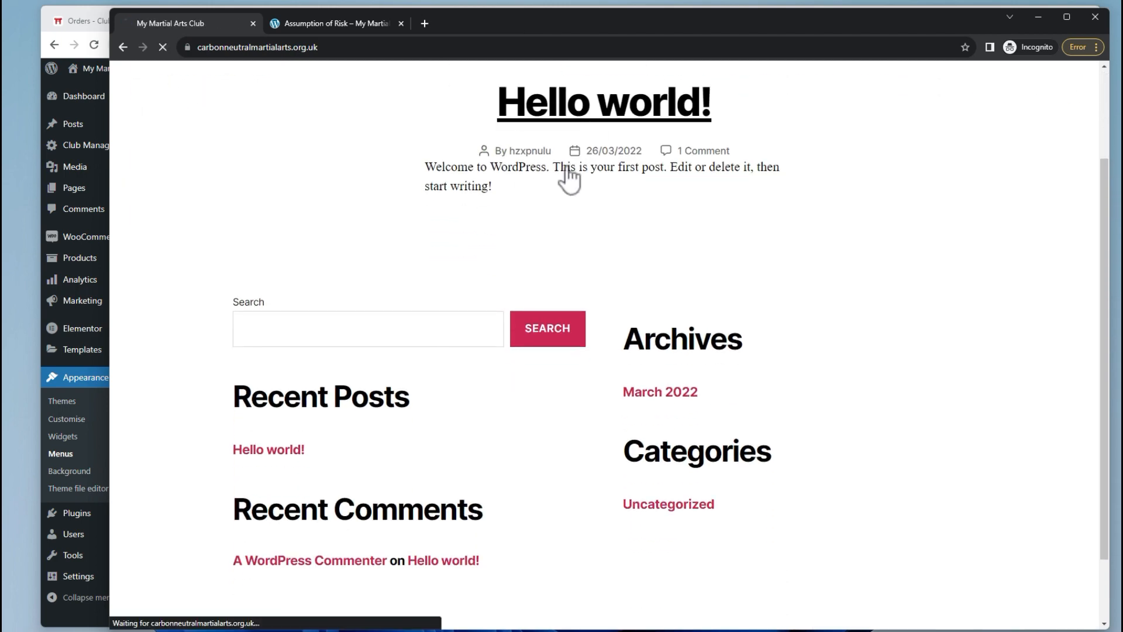
scroll(441, 254, down, 4)
scroll(490, 427, up, 4)
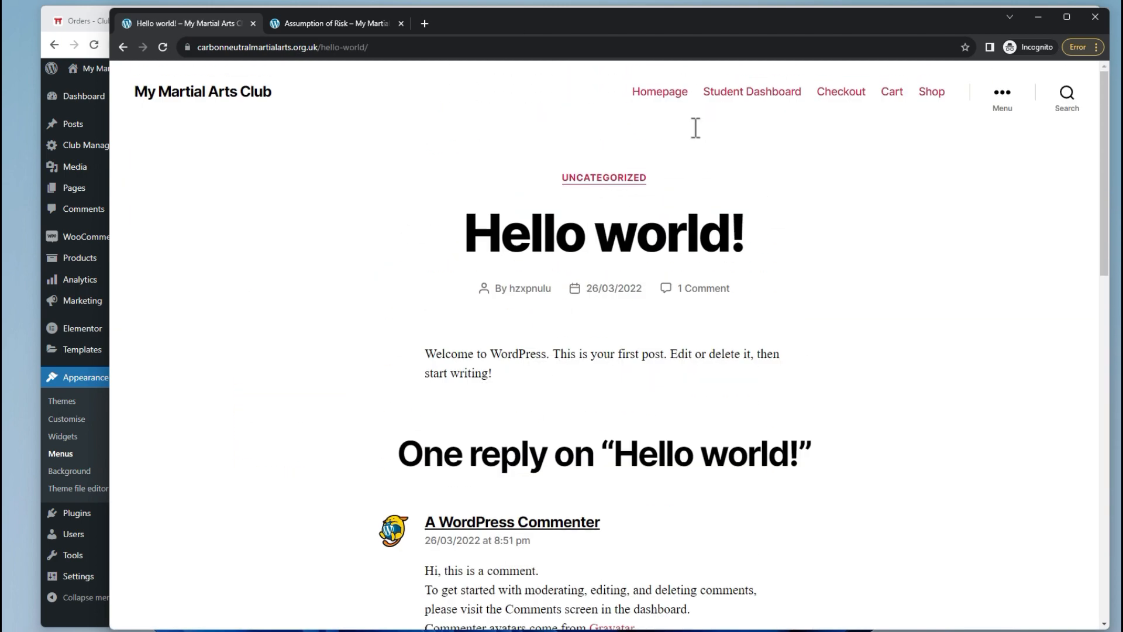
Open Student Dashboard from the menu and log the student out via the account menu.
click(738, 93)
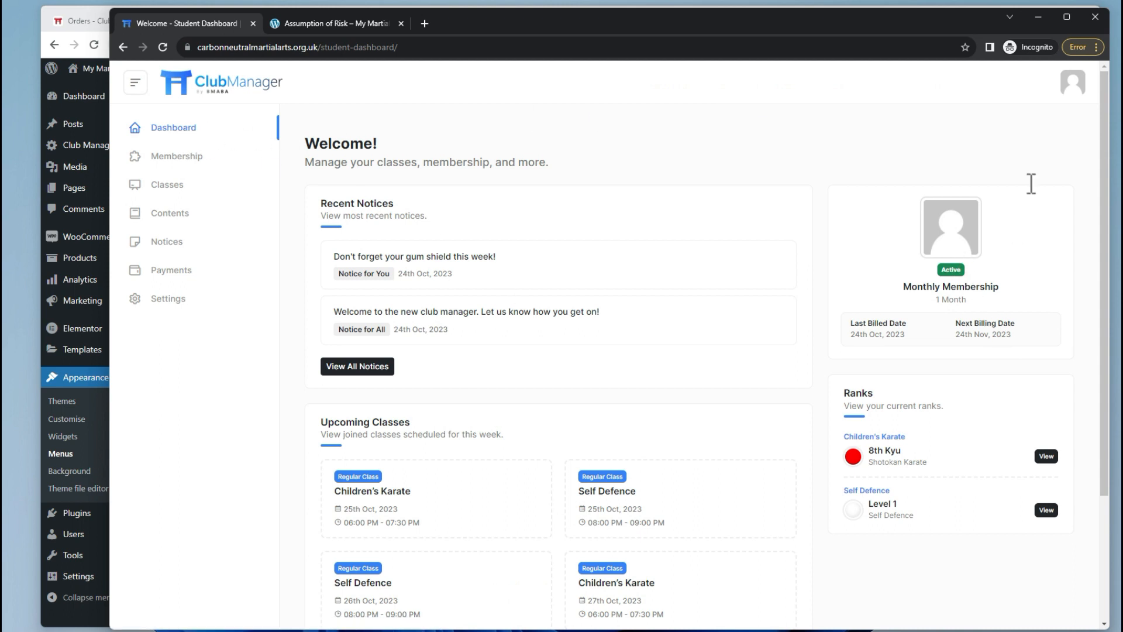
click(1072, 94)
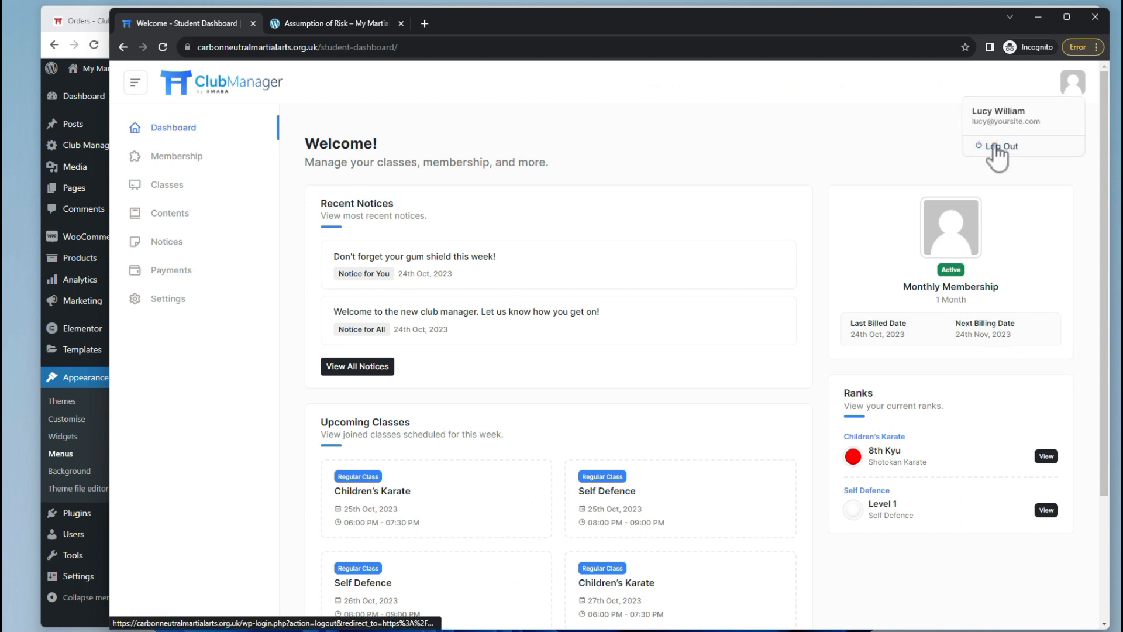
click(1080, 153)
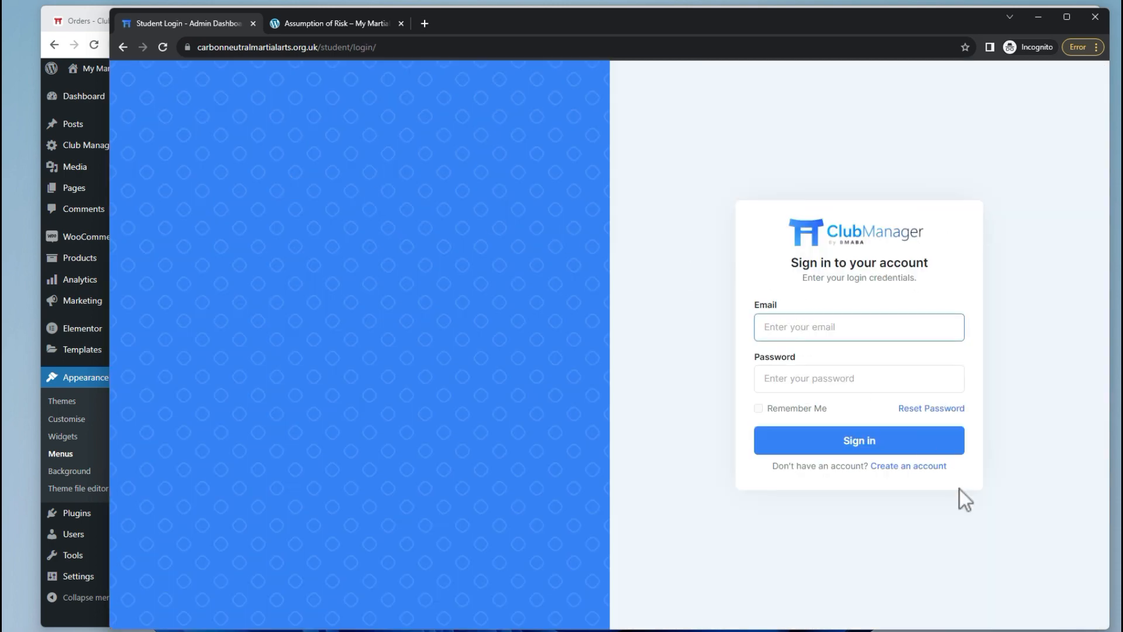
Reload the homepage, follow the Student Dashboard link while logged out, then return to the homepage.
drag(321, 47, 684, 51)
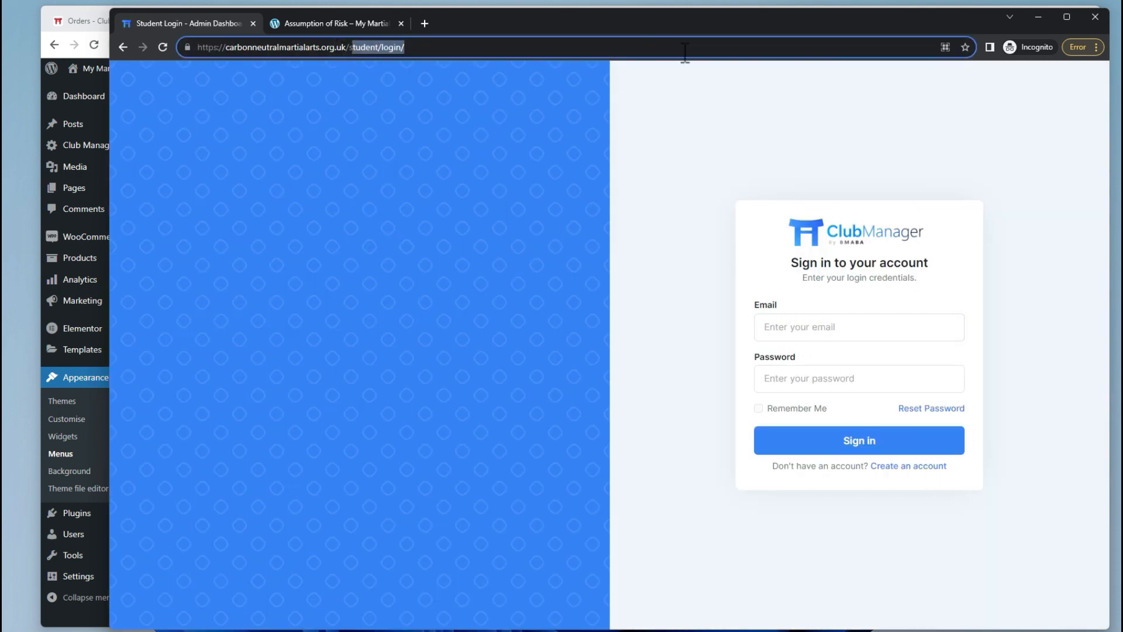
text(s)
key(Return)
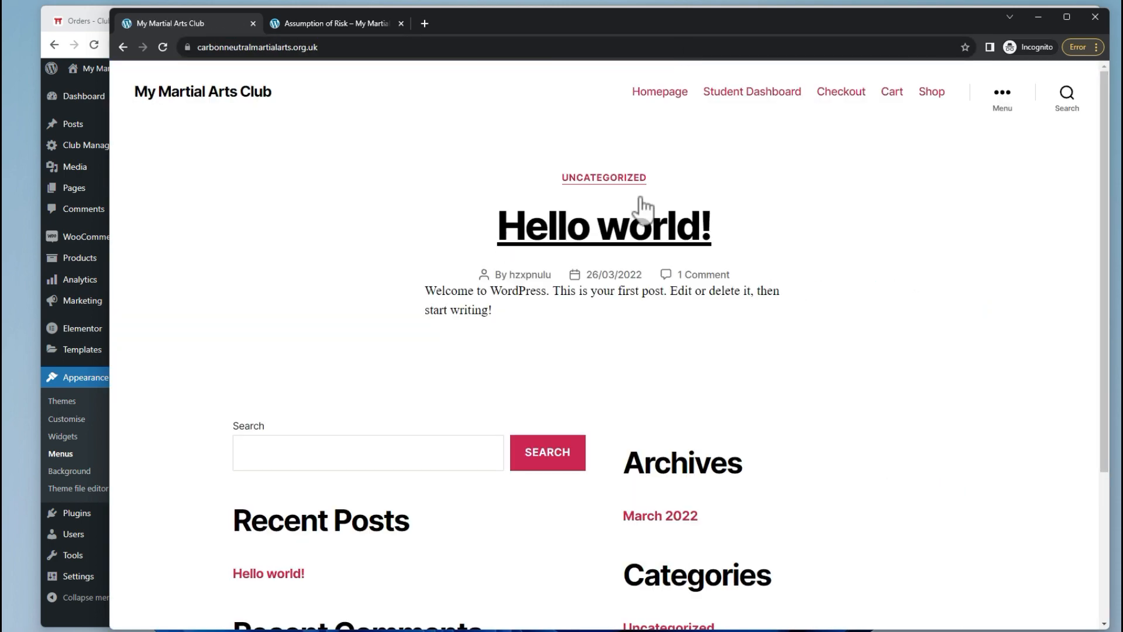
scroll(643, 223, down, 3)
scroll(649, 234, up, 5)
click(752, 91)
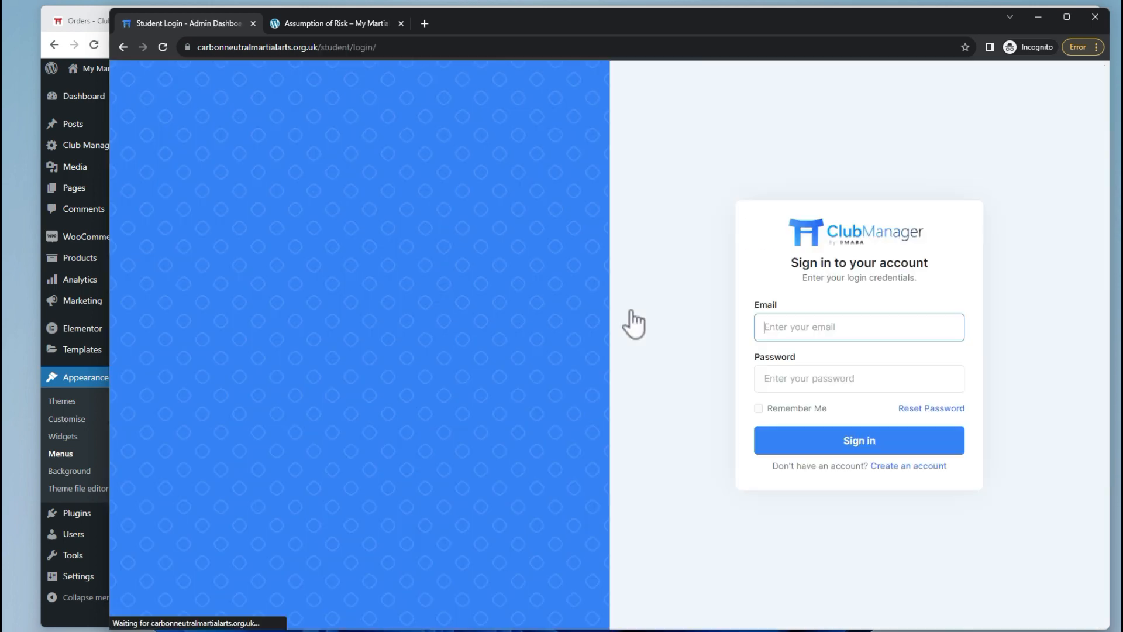
click(122, 47)
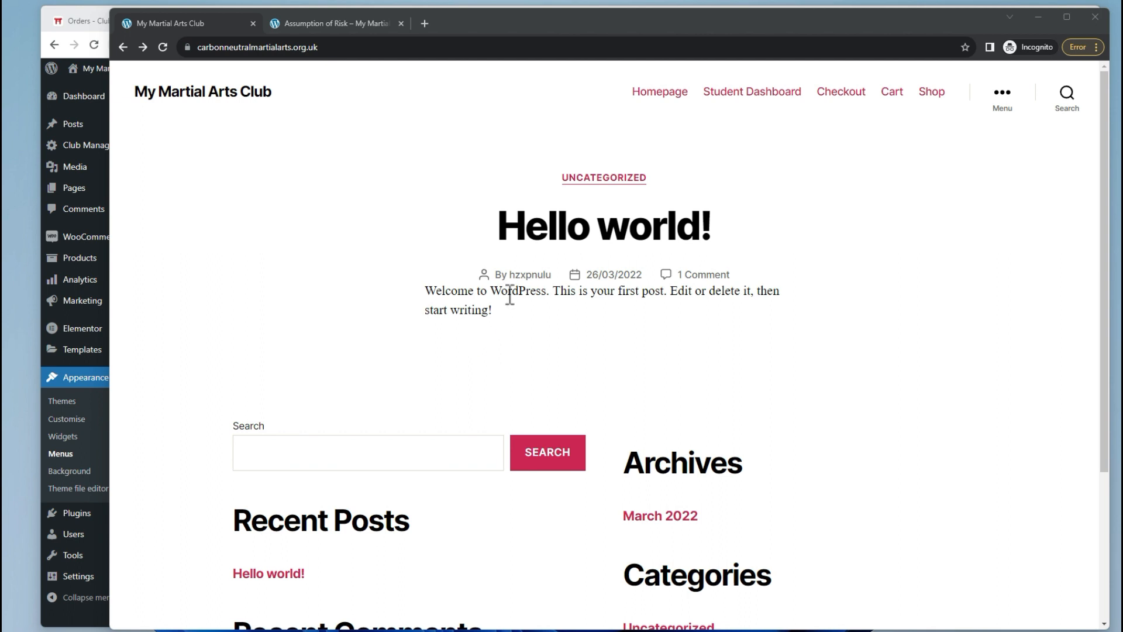